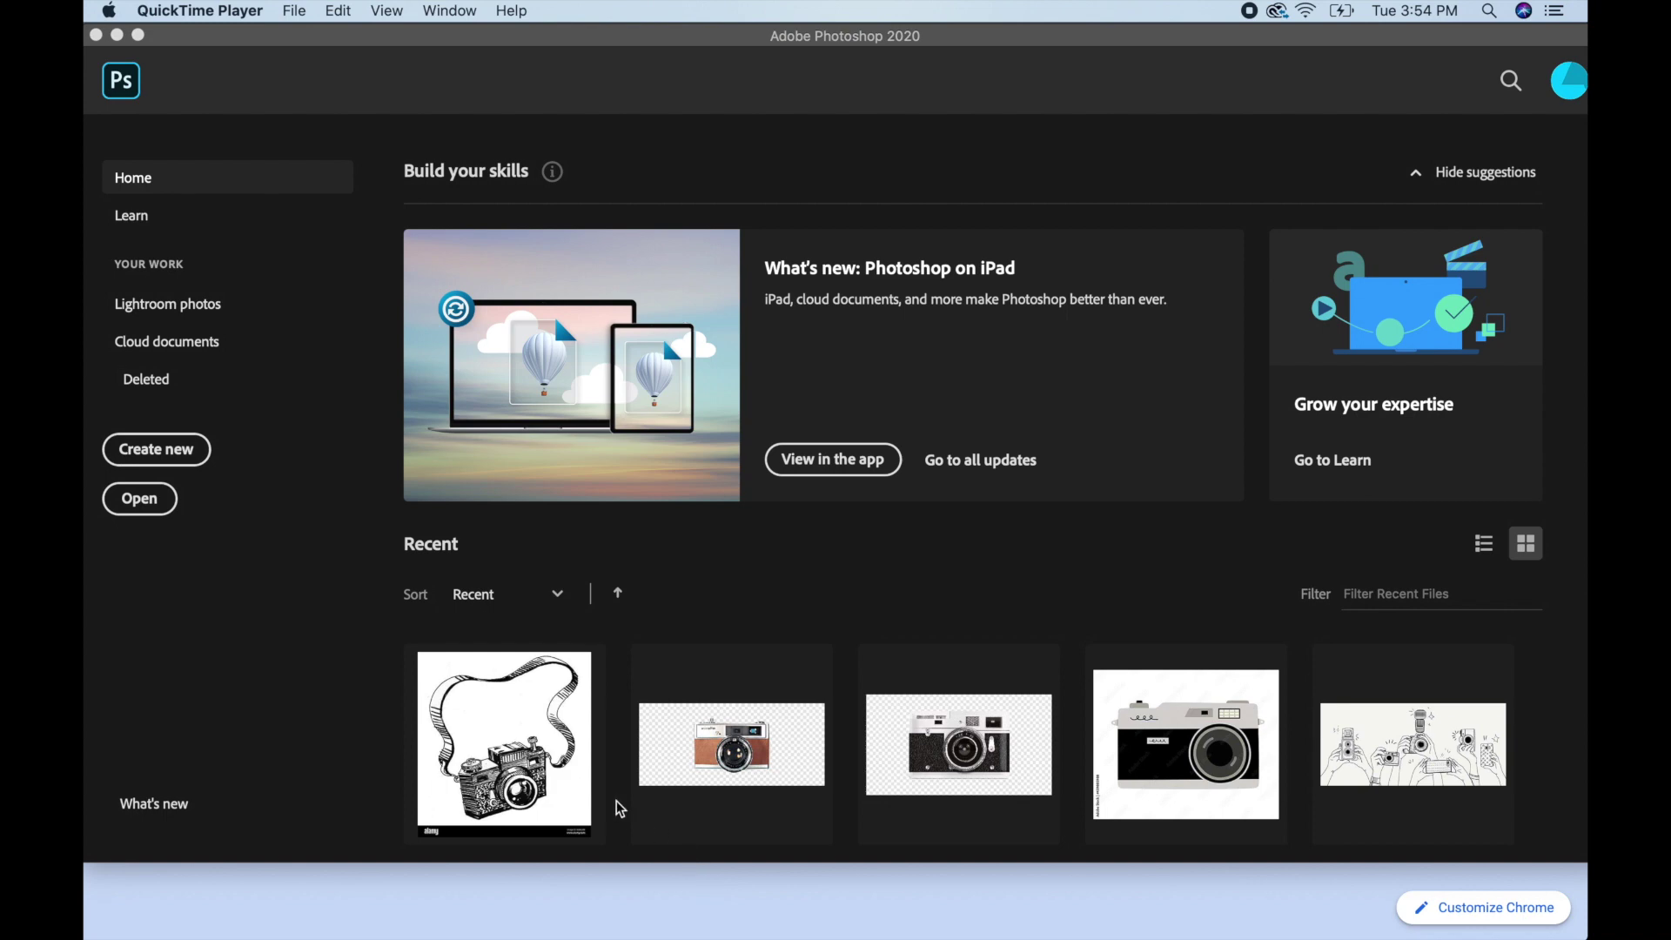
# - Start a new document and name it VisionBoard
pyautogui.click(311, 624)
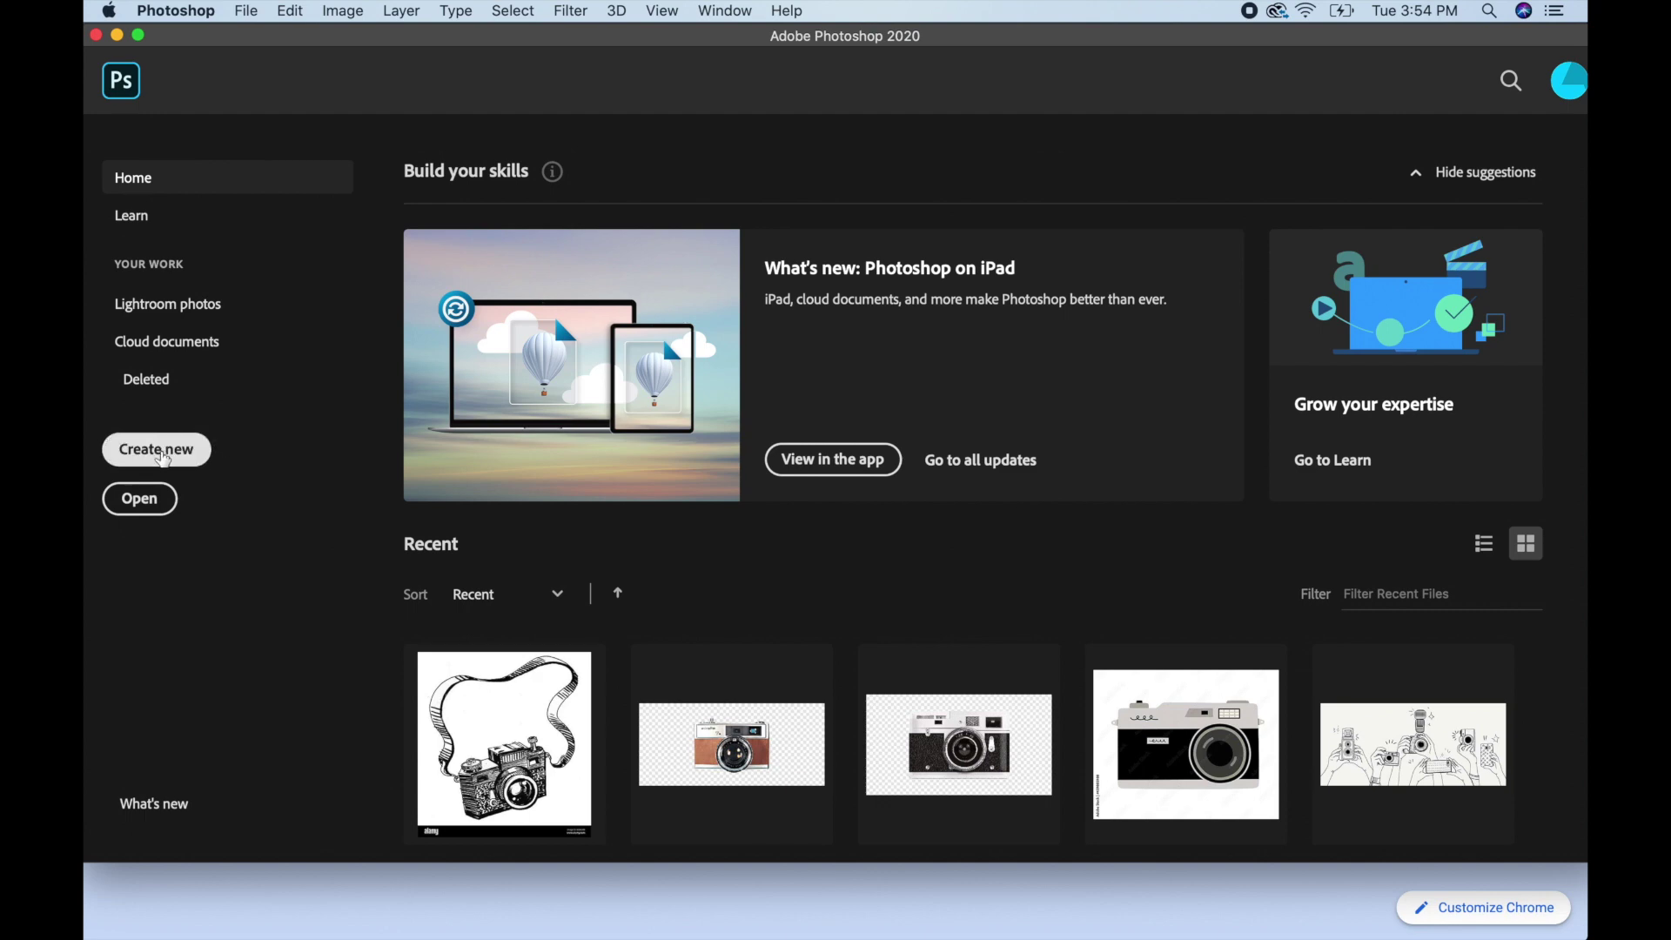
pyautogui.click(179, 451)
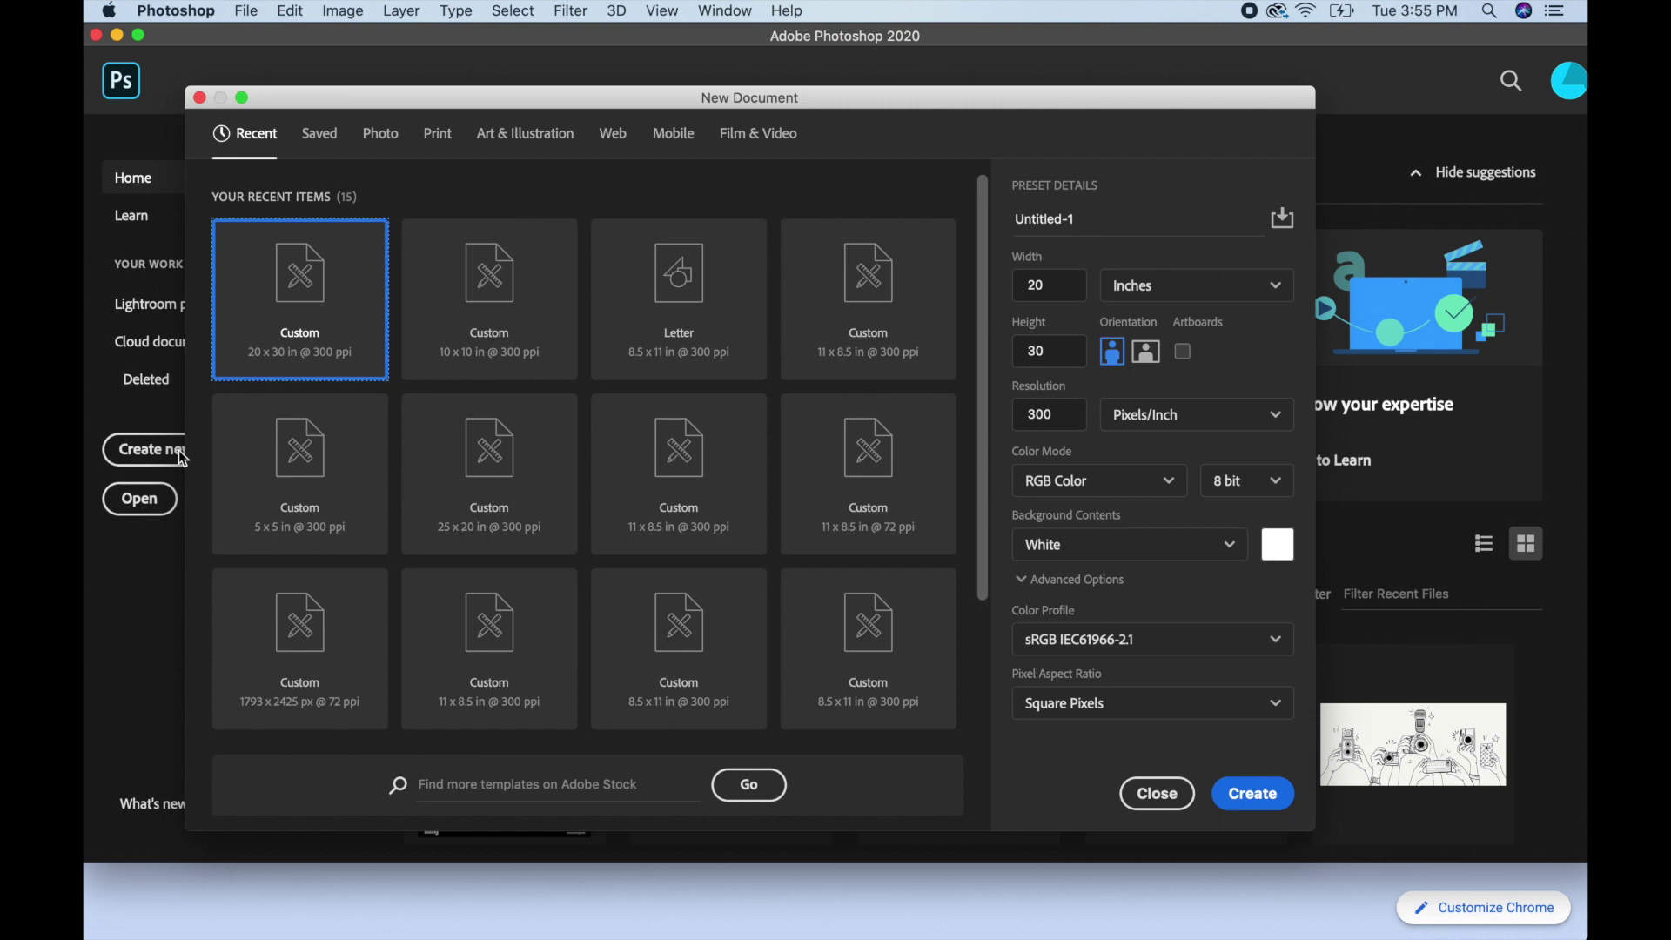
pyautogui.click(1123, 220)
pyautogui.write('Visi')
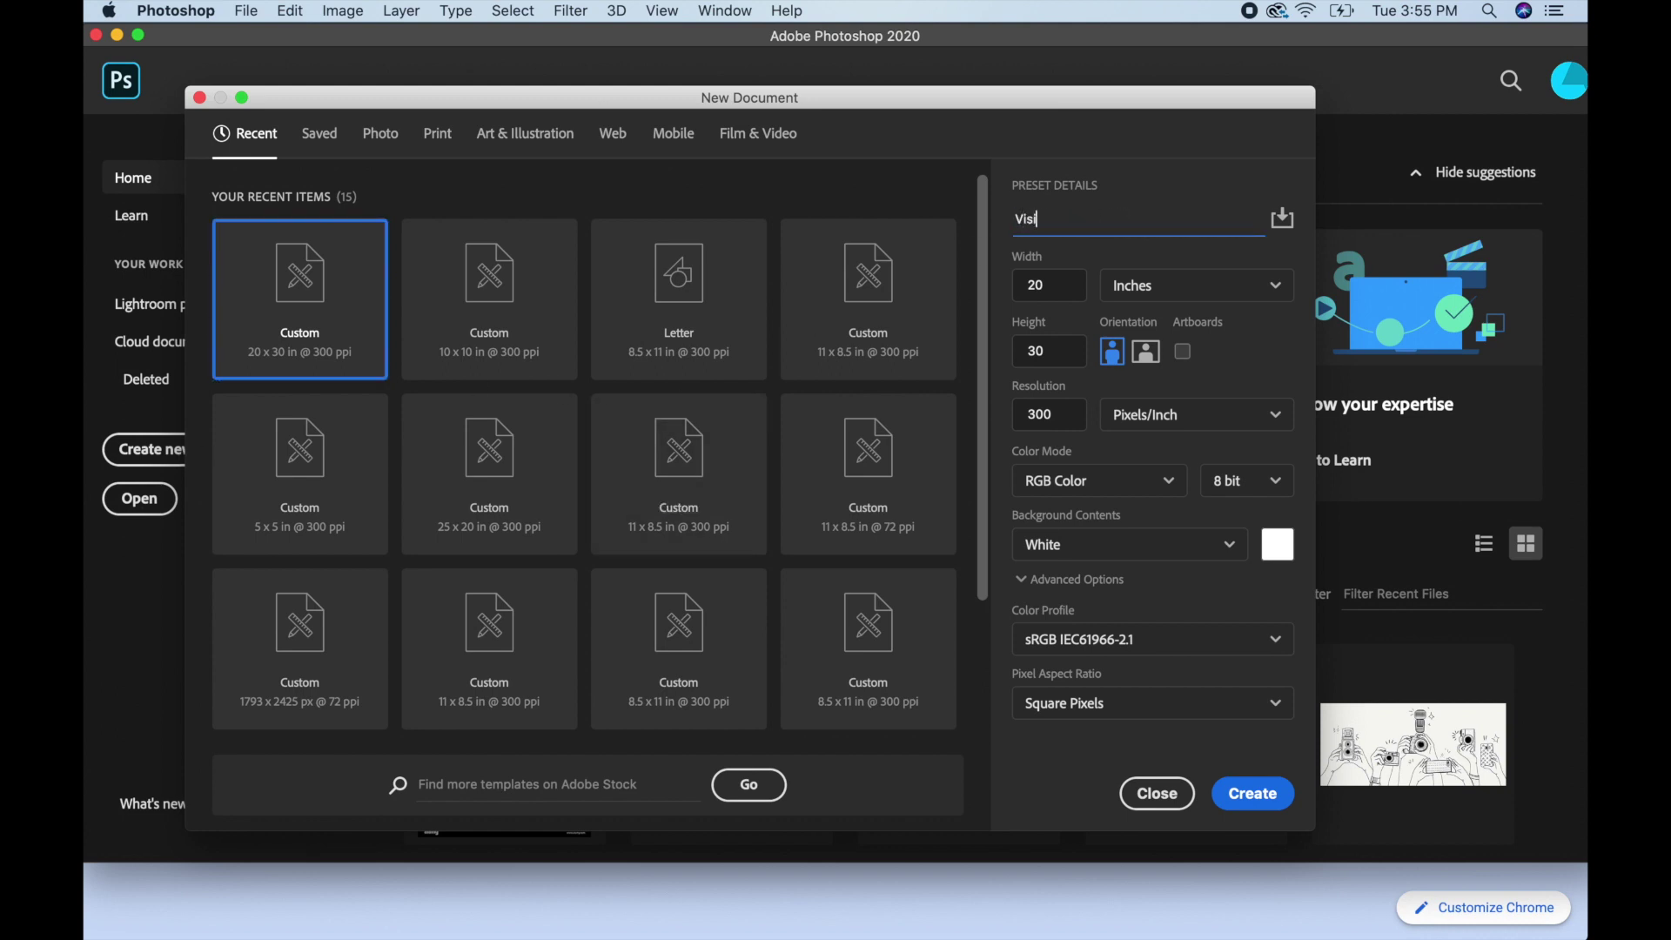
pyautogui.write('onBoard')
# - Set the new document's size to 11 inches wide by 8.5 inches high
pyautogui.doubleClick(1055, 220)
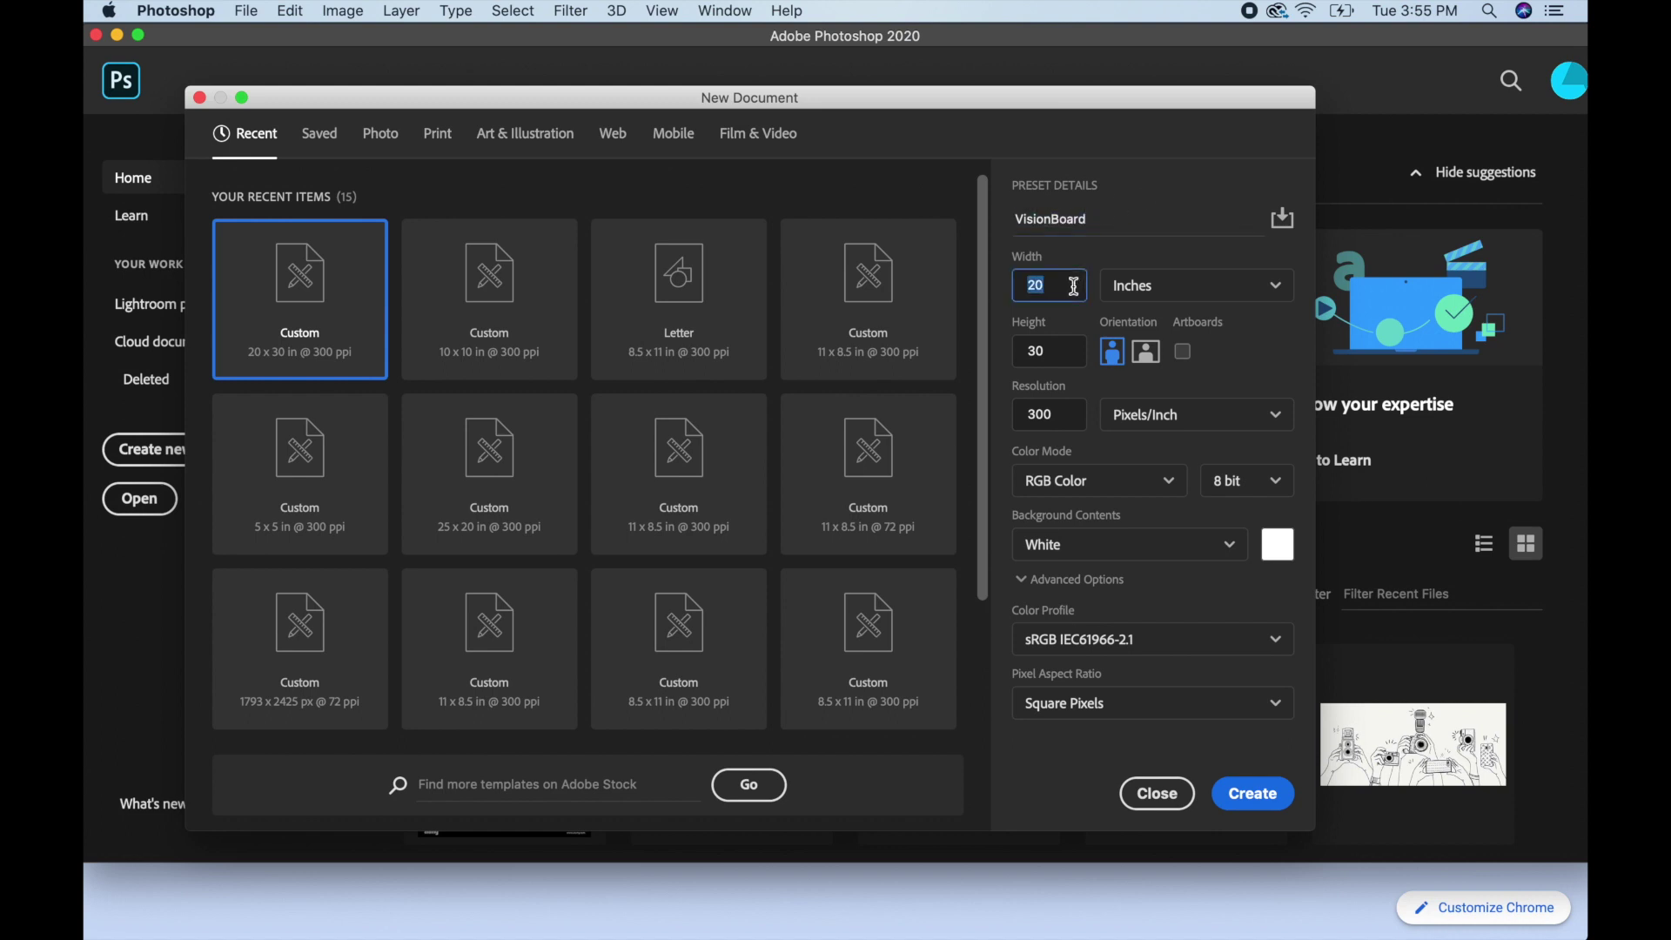
pyautogui.click(1144, 299)
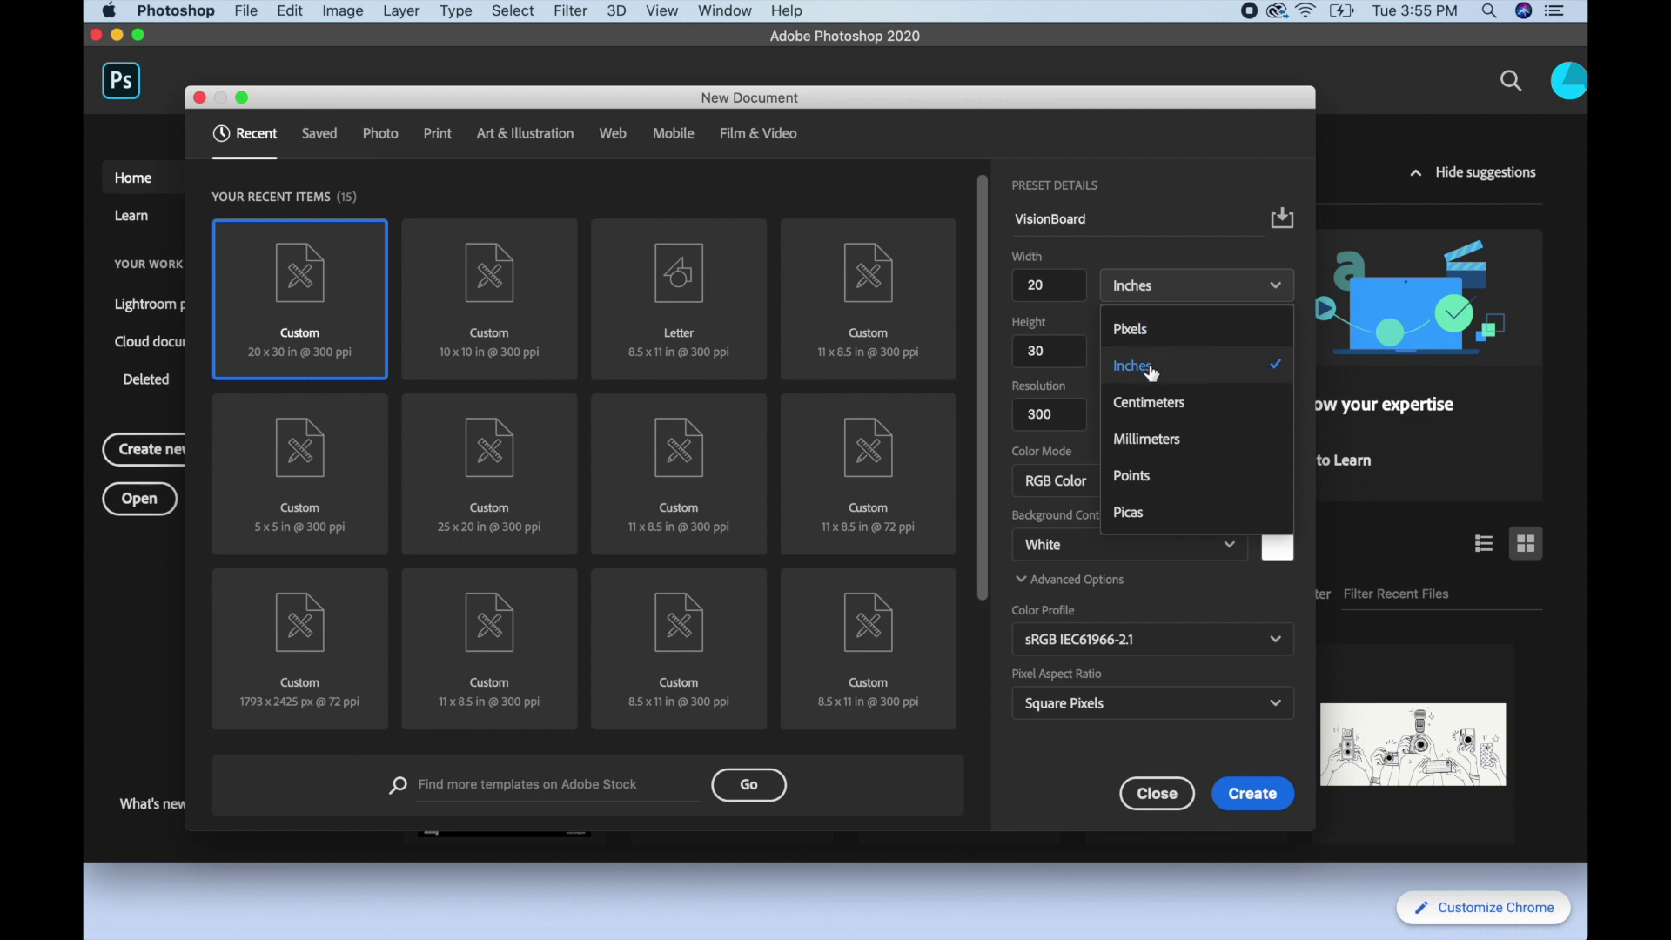
pyautogui.click(1147, 292)
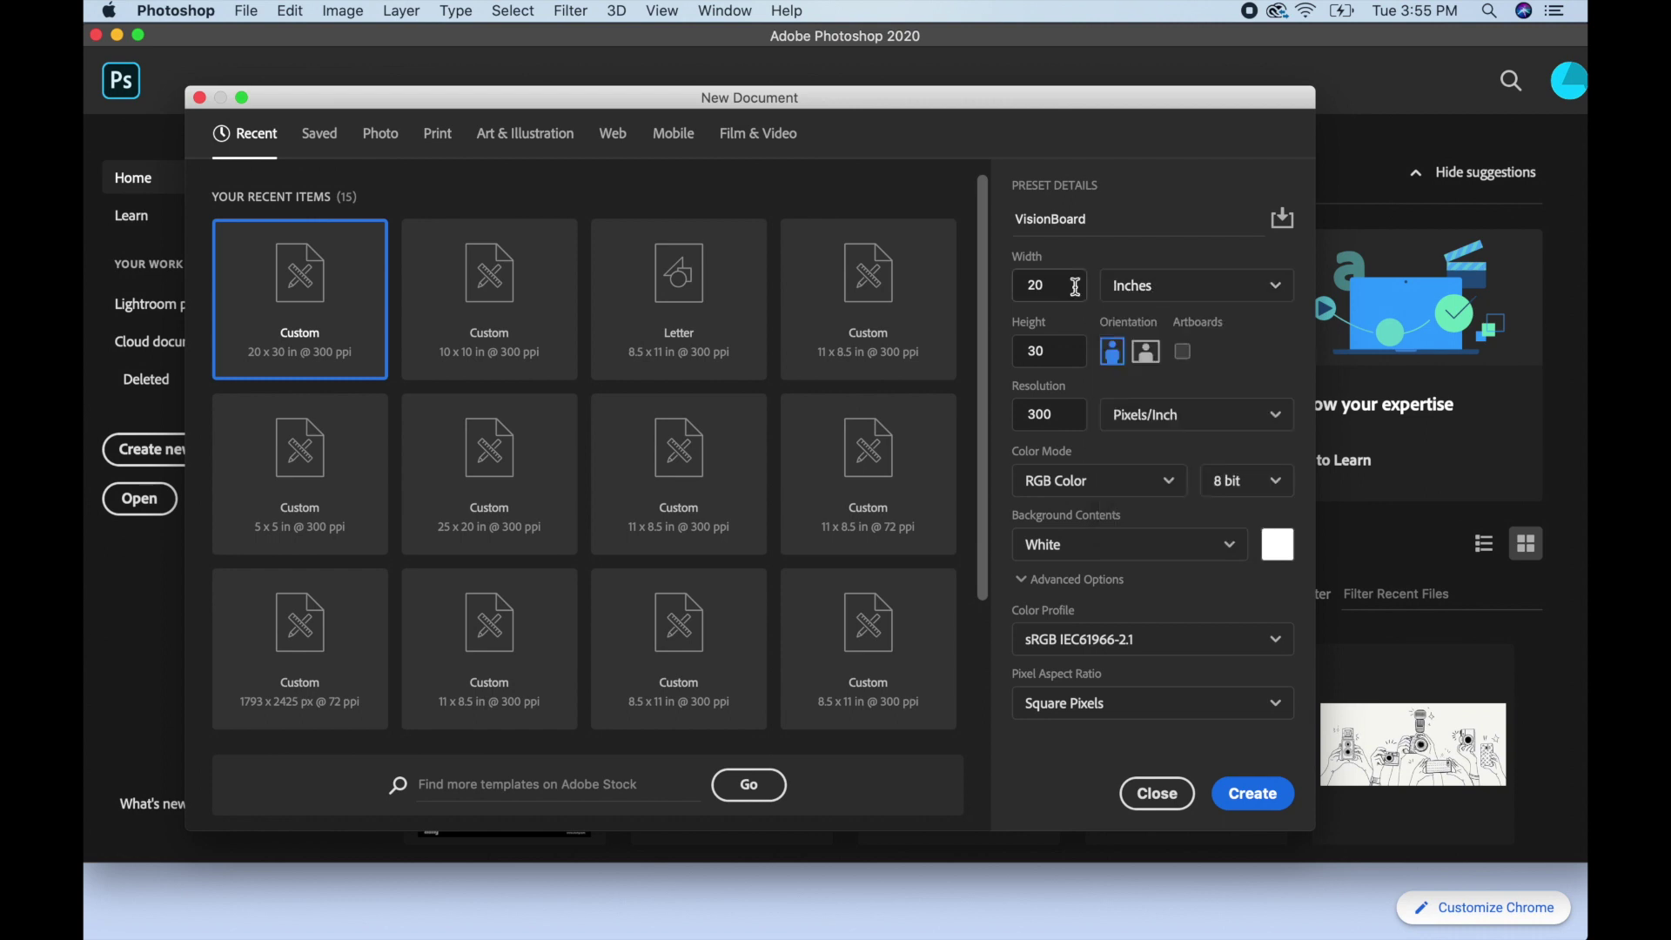
pyautogui.click(1022, 286)
pyautogui.write('11')
pyautogui.click(1055, 356)
pyautogui.write('8.5')
# - Create the document at 300 pixels/inch and switch to the Move tool
pyautogui.click(1131, 419)
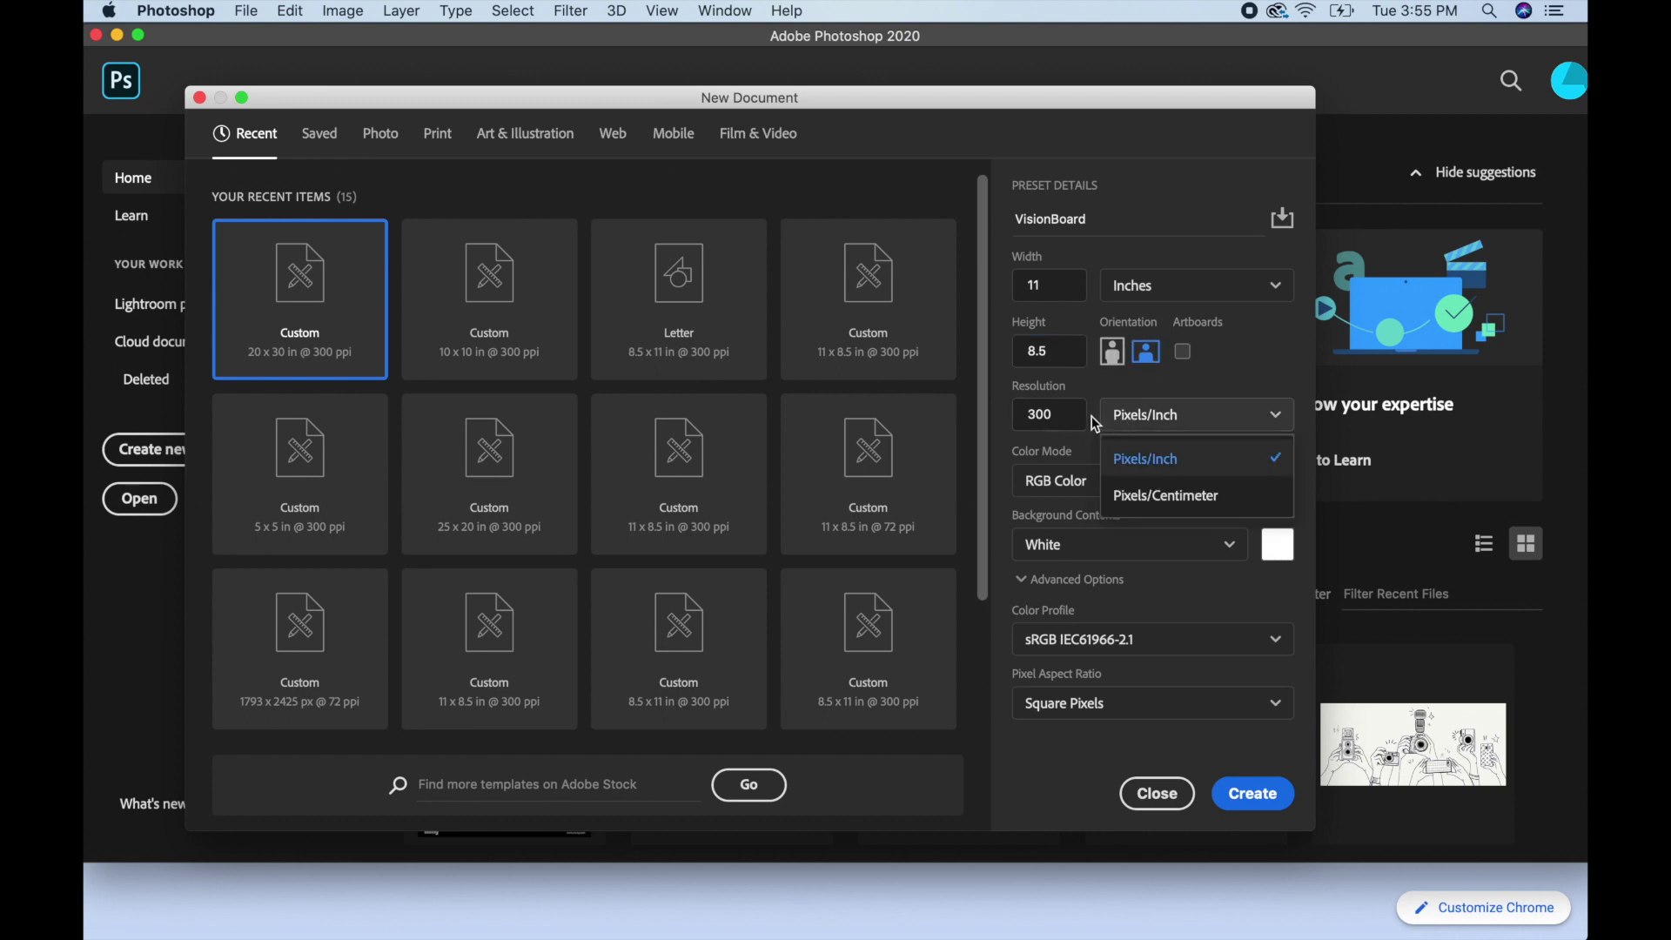
pyautogui.click(1090, 402)
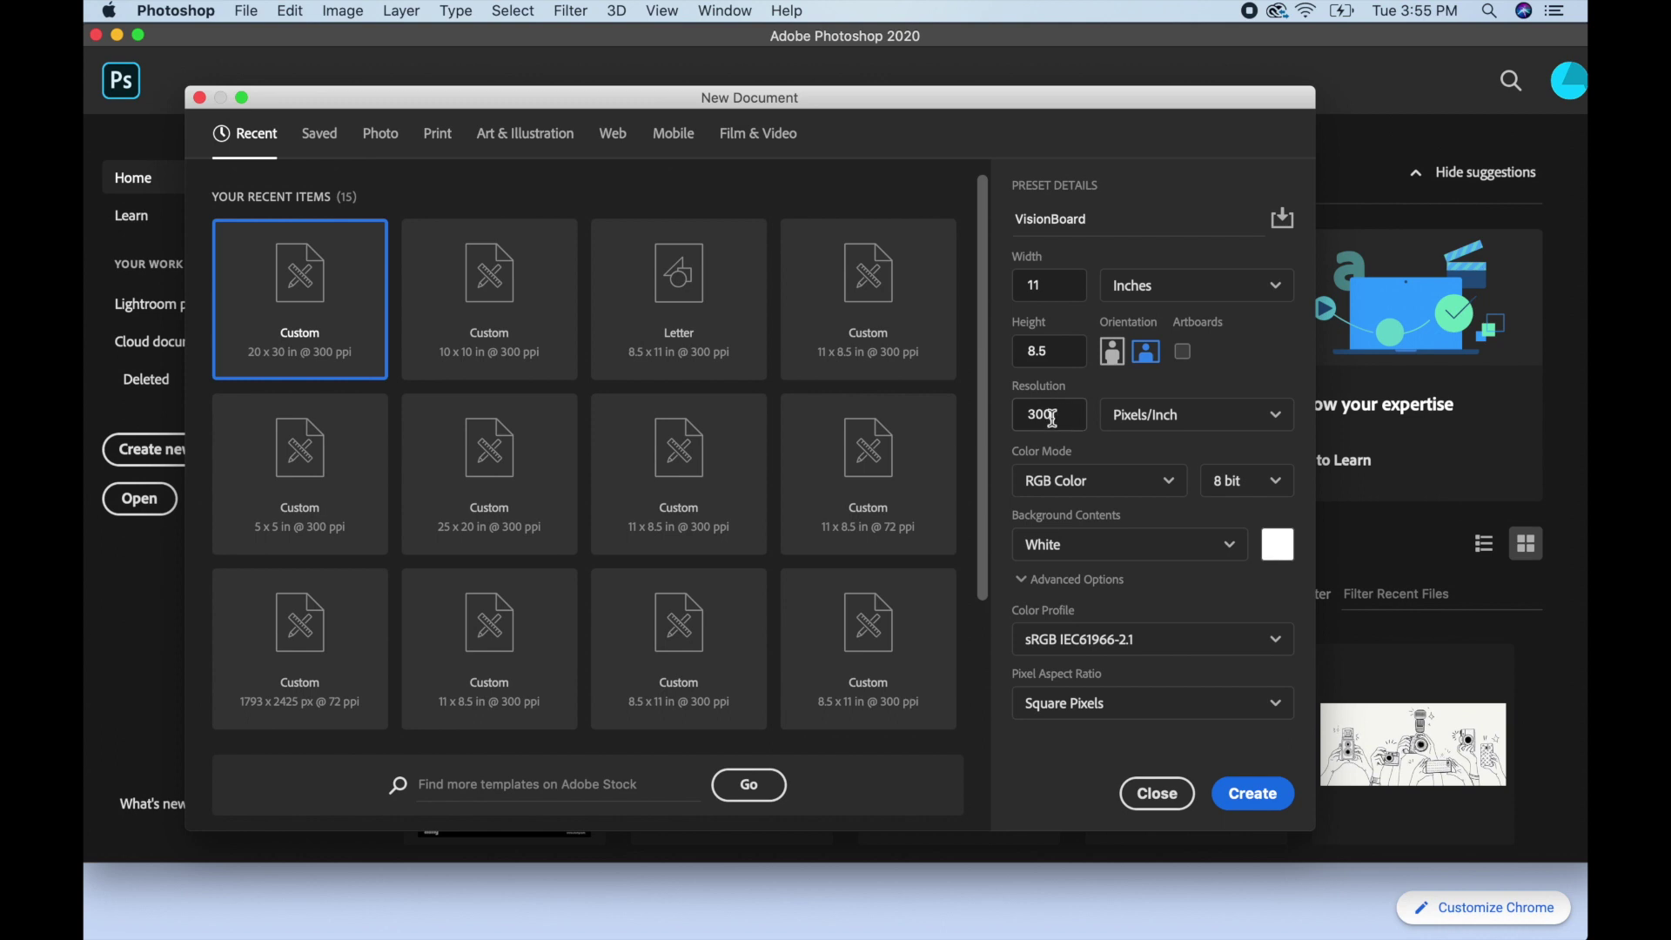
pyautogui.doubleClick(1062, 414)
pyautogui.click(1122, 420)
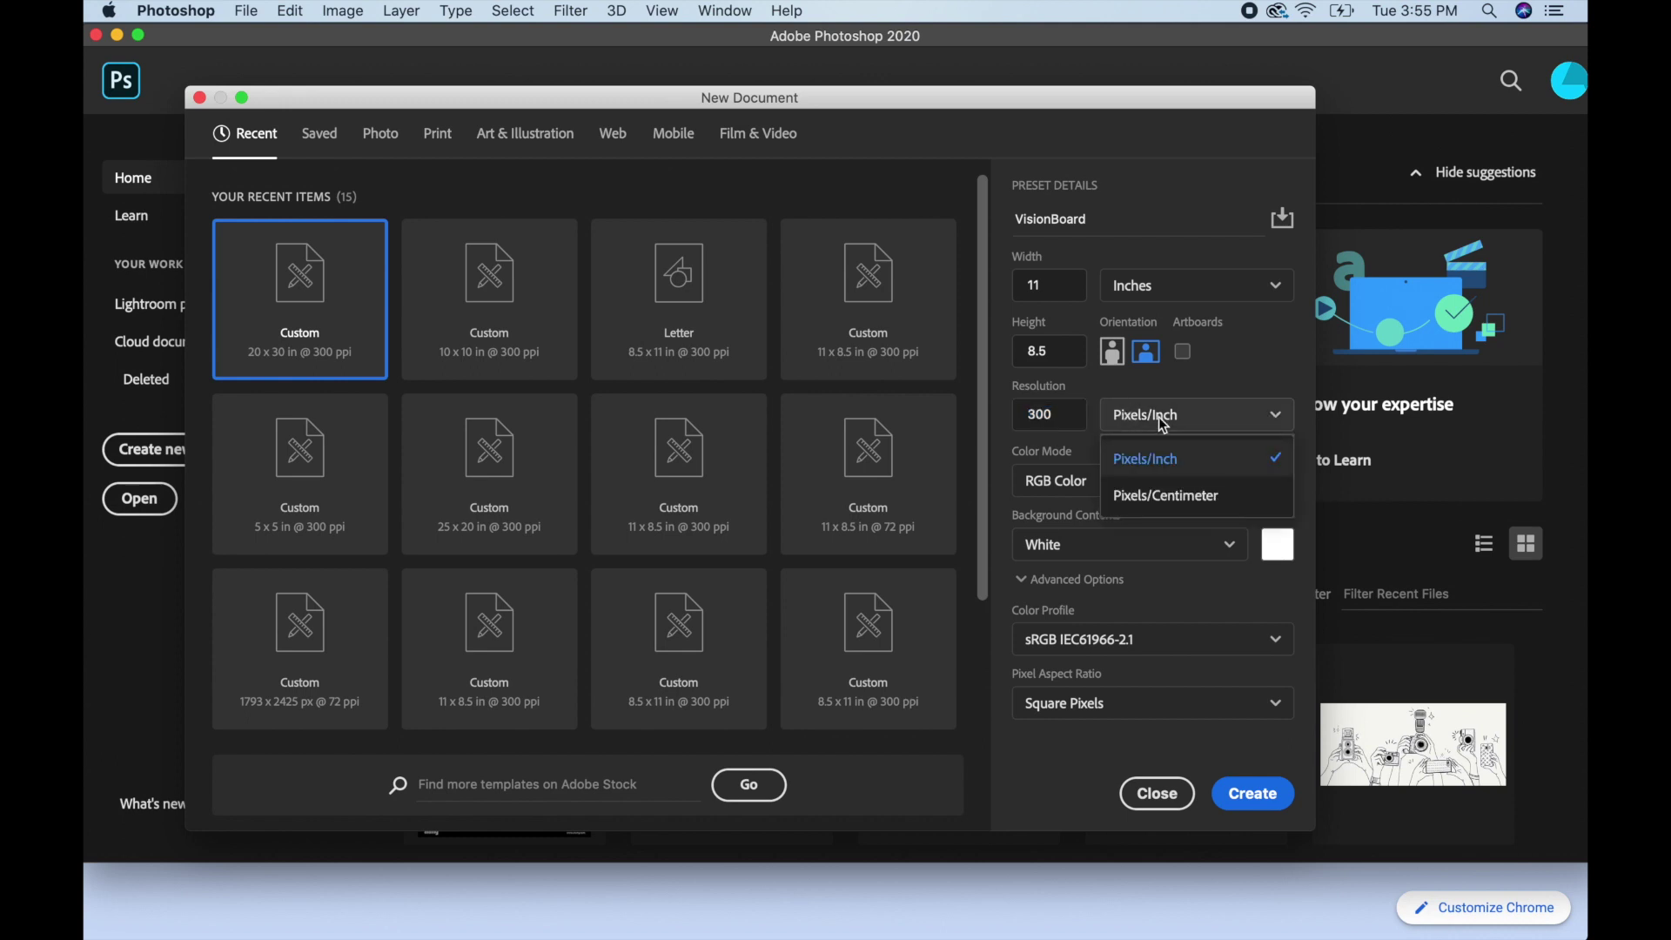
pyautogui.click(1121, 405)
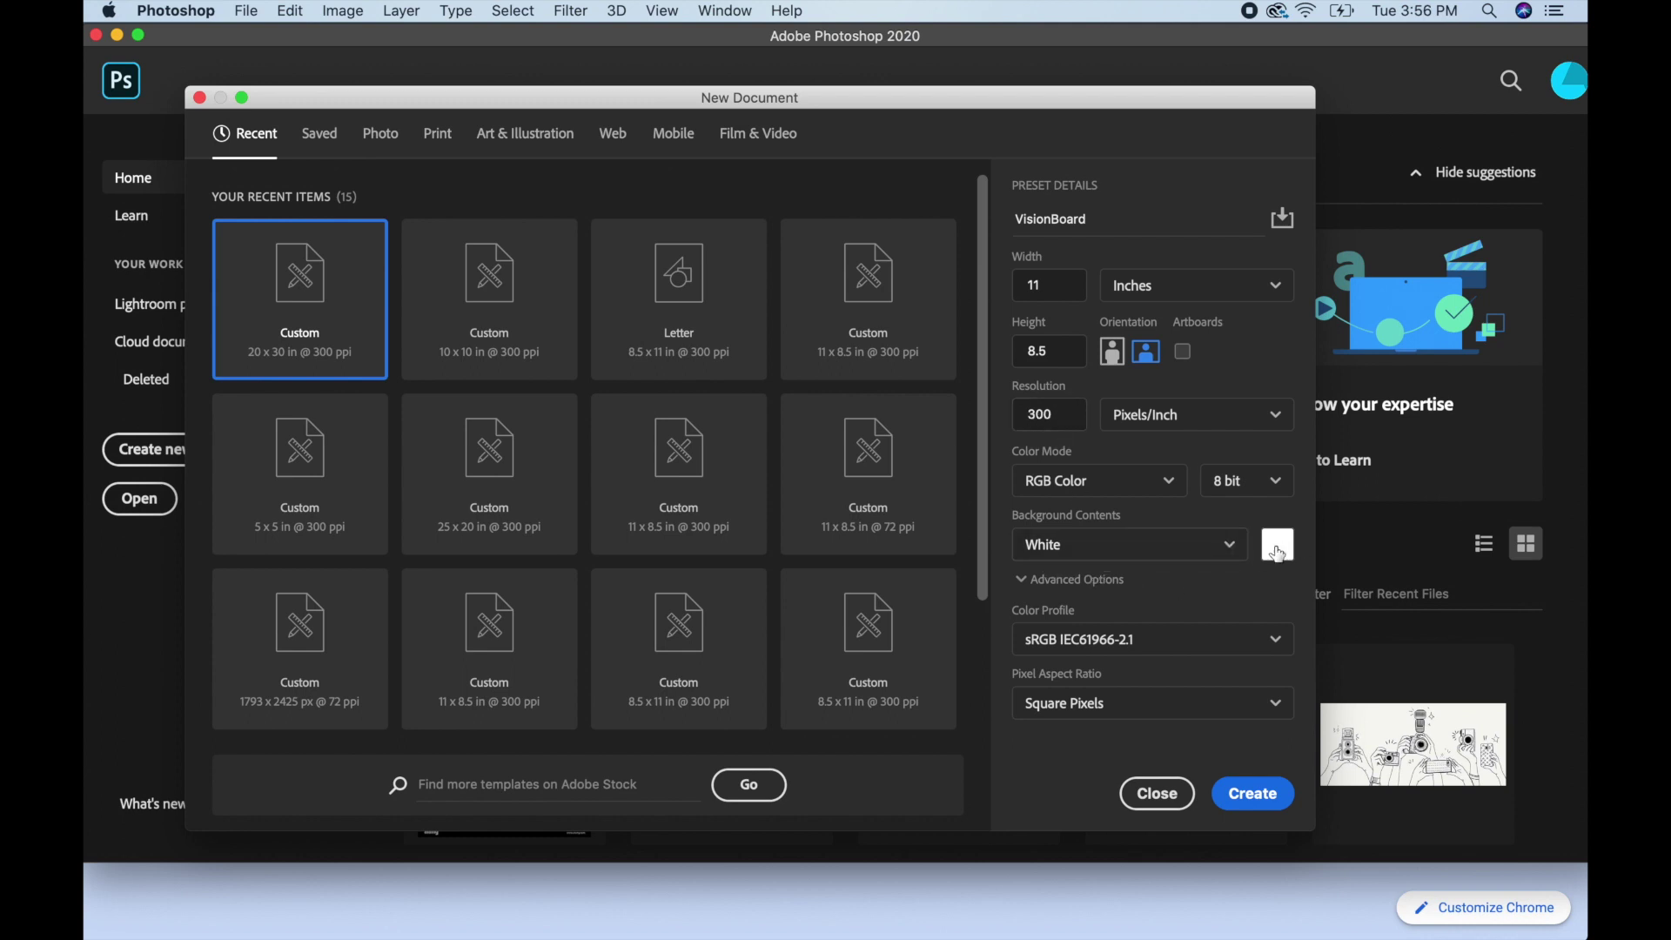
pyautogui.click(1265, 804)
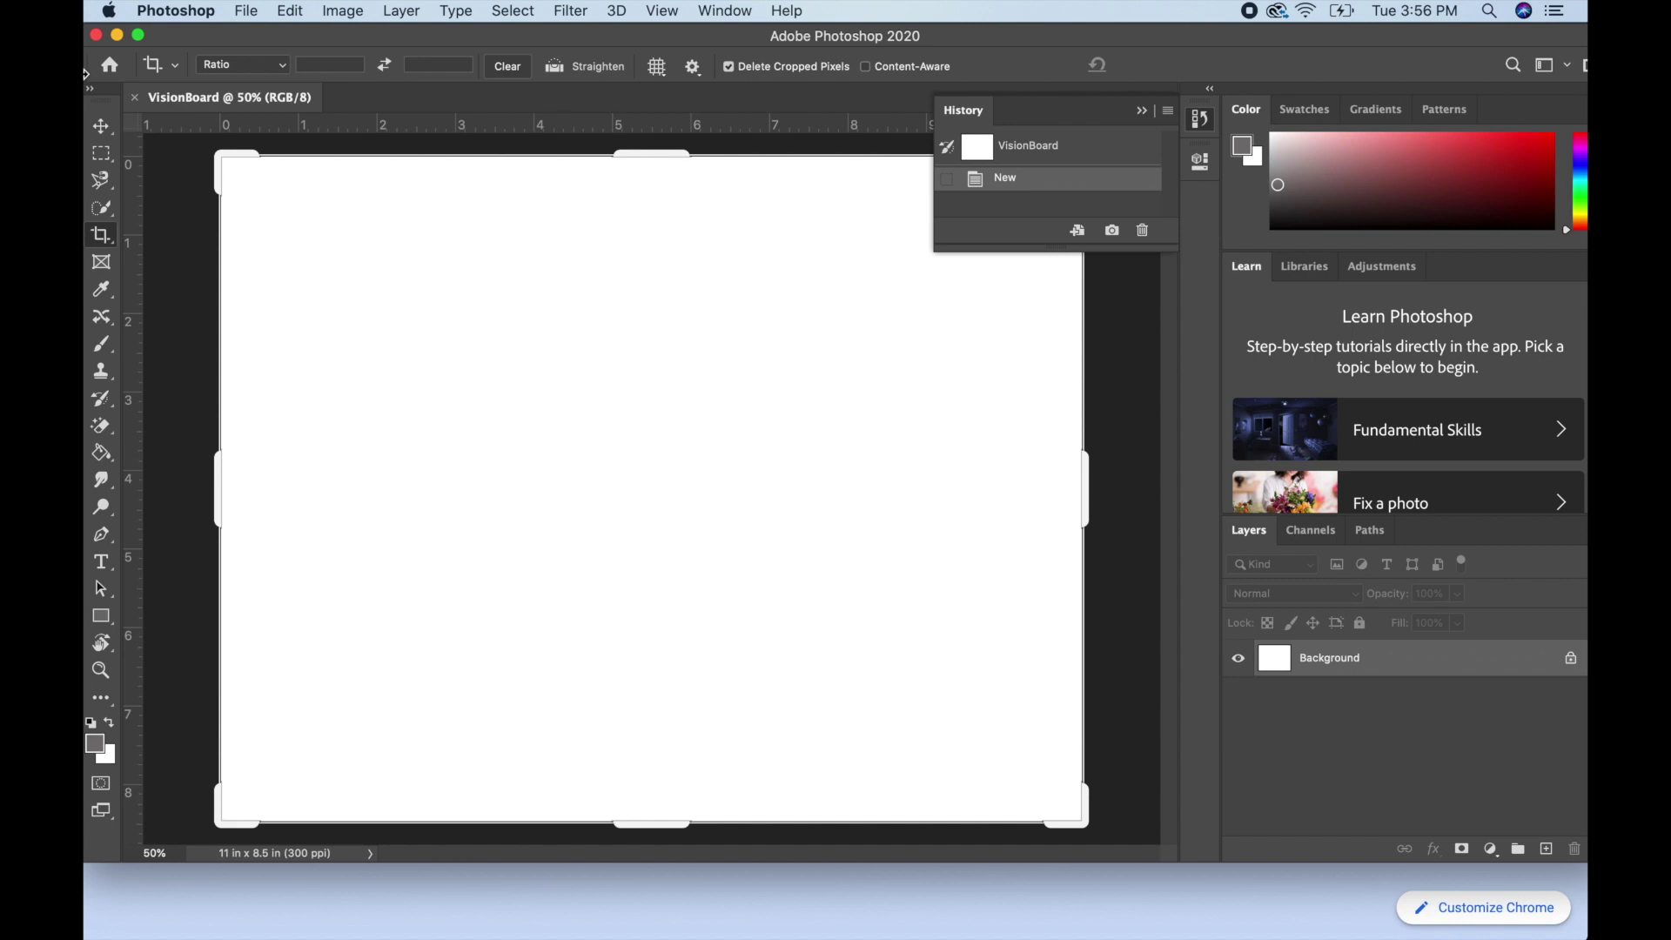
pyautogui.click(102, 129)
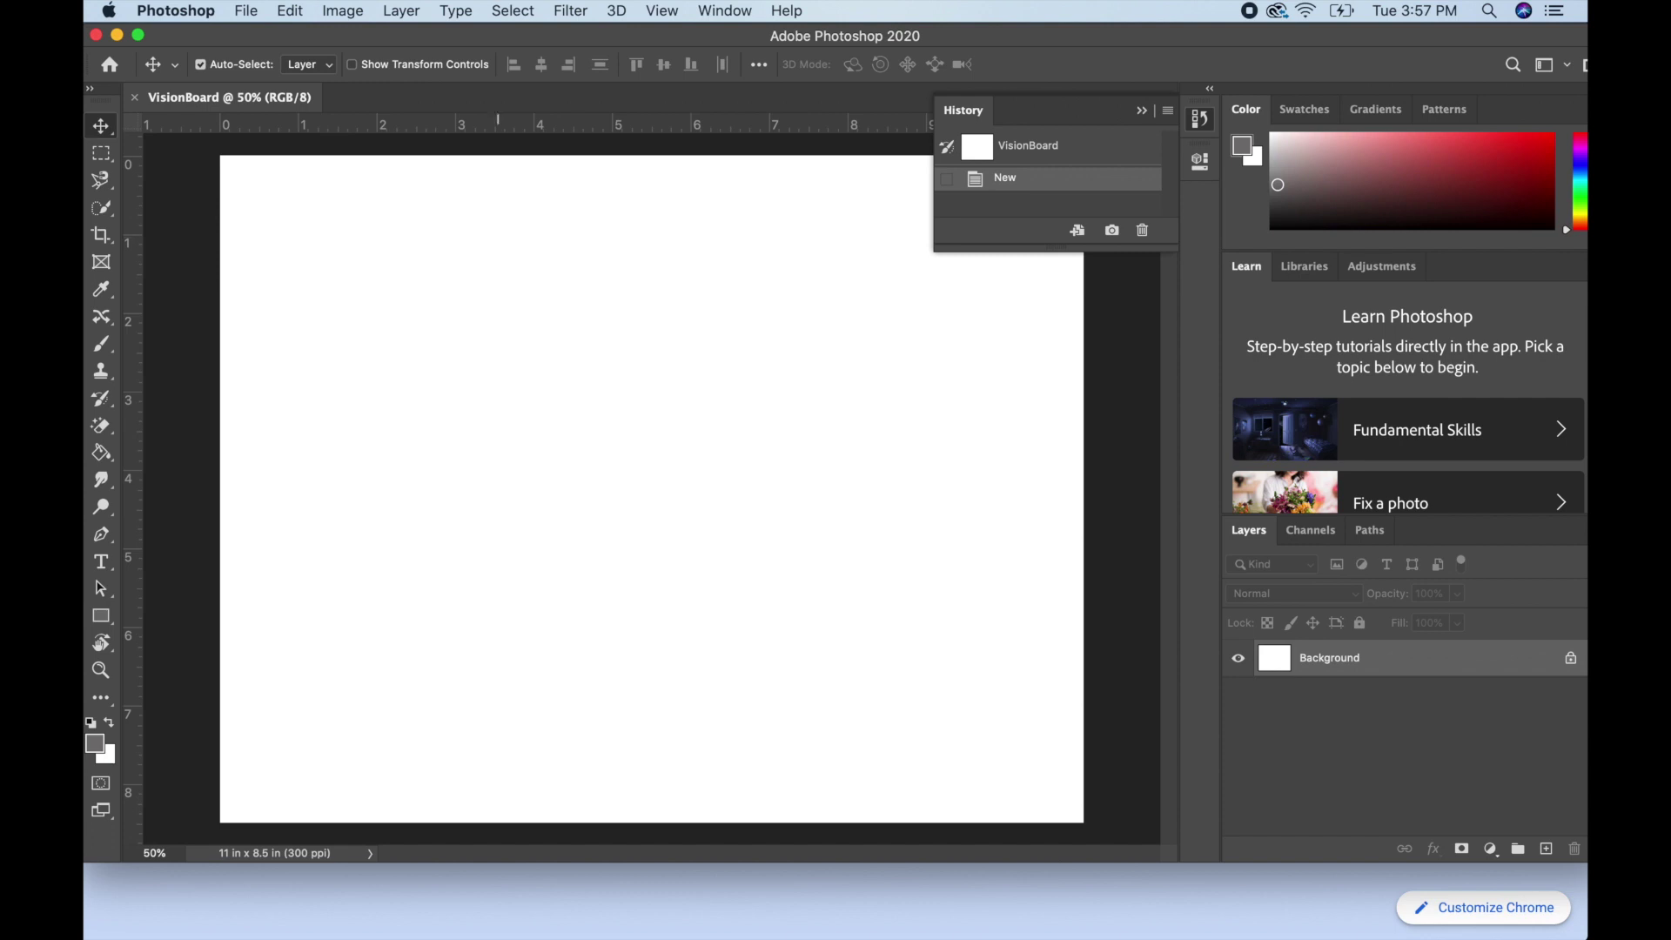
# - Switch to Chrome and search Google Images for "money"
pyautogui.moveTo(574, 918)
pyautogui.click(254, 931)
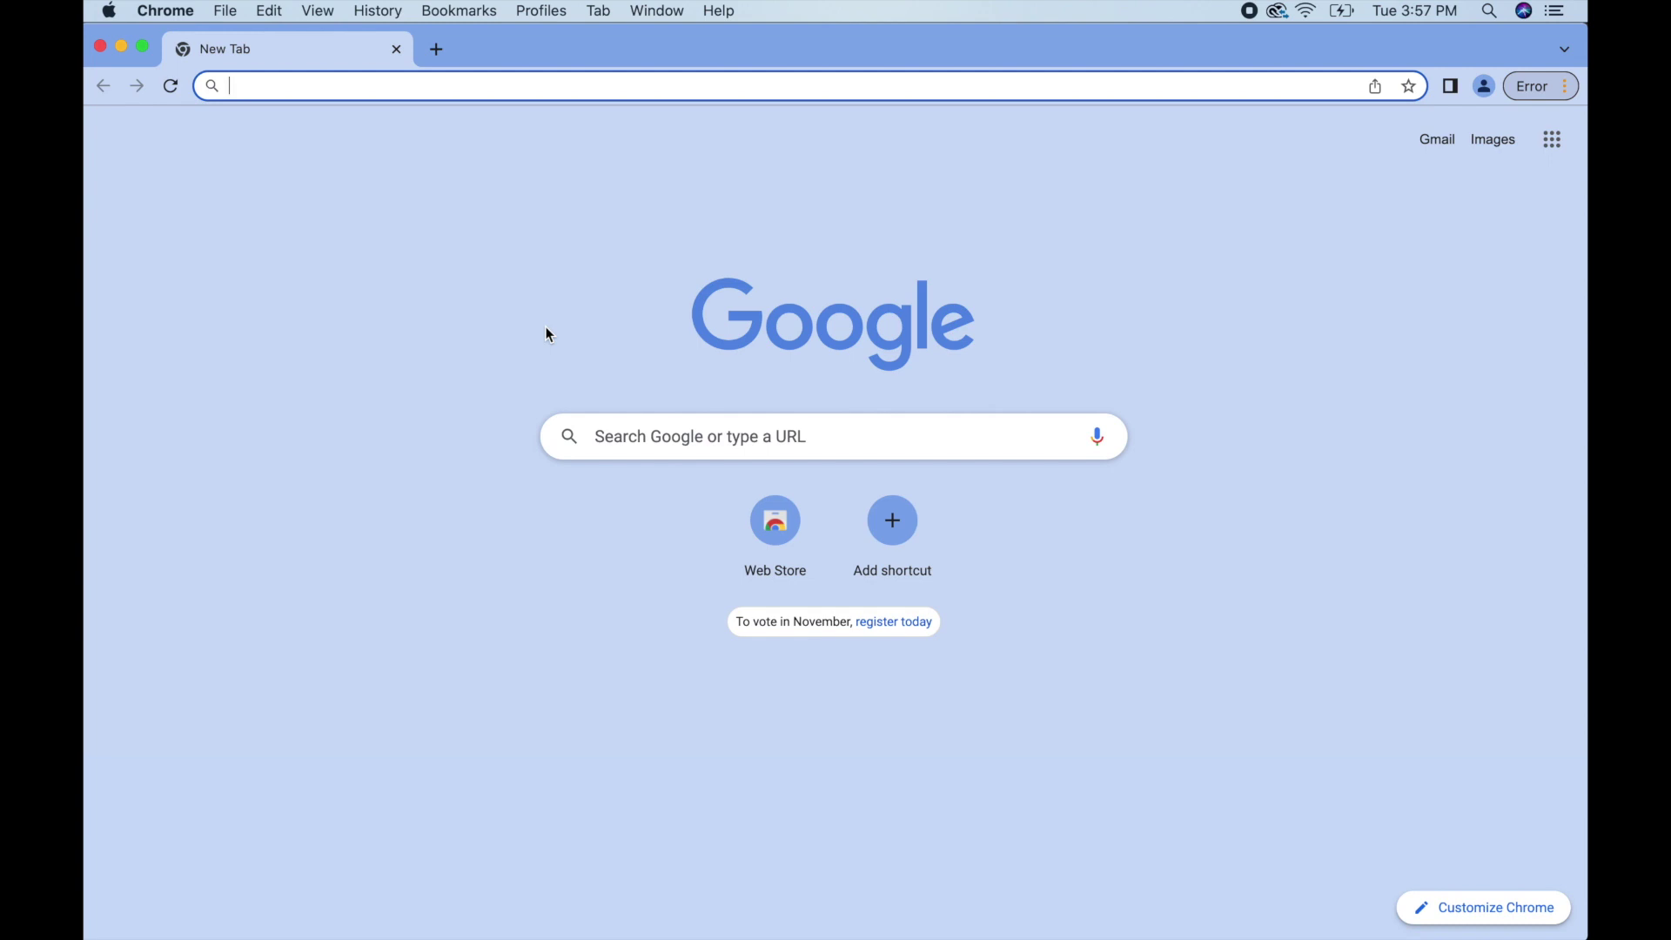
pyautogui.write('mon')
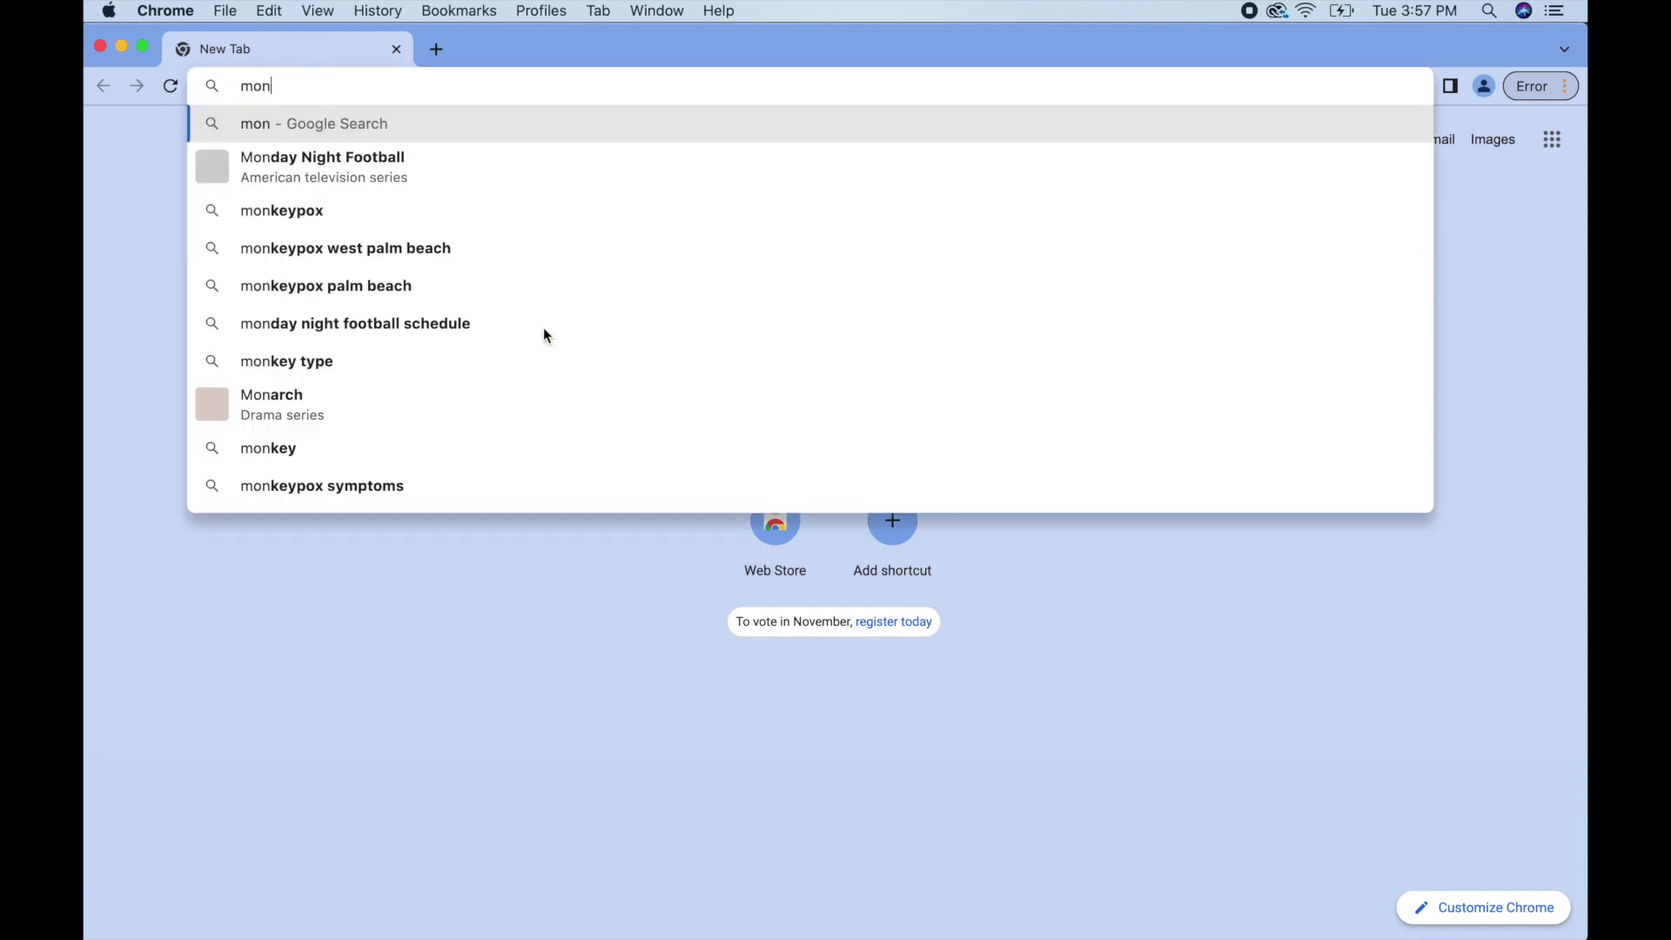
pyautogui.write('ey')
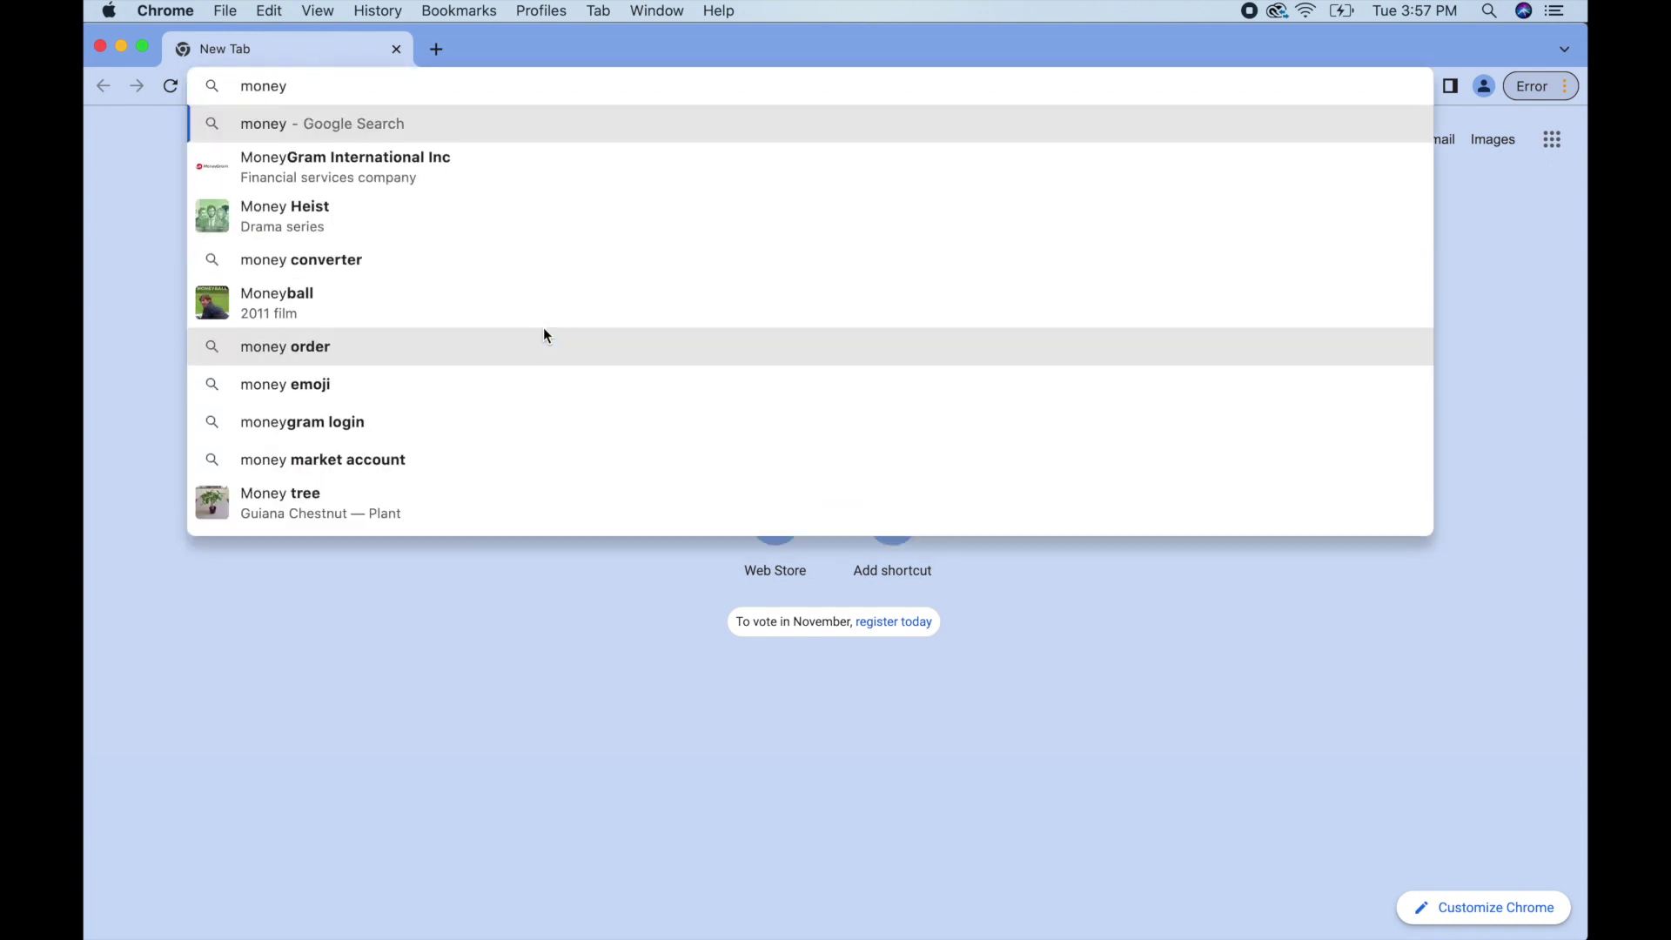
pyautogui.press('Return')
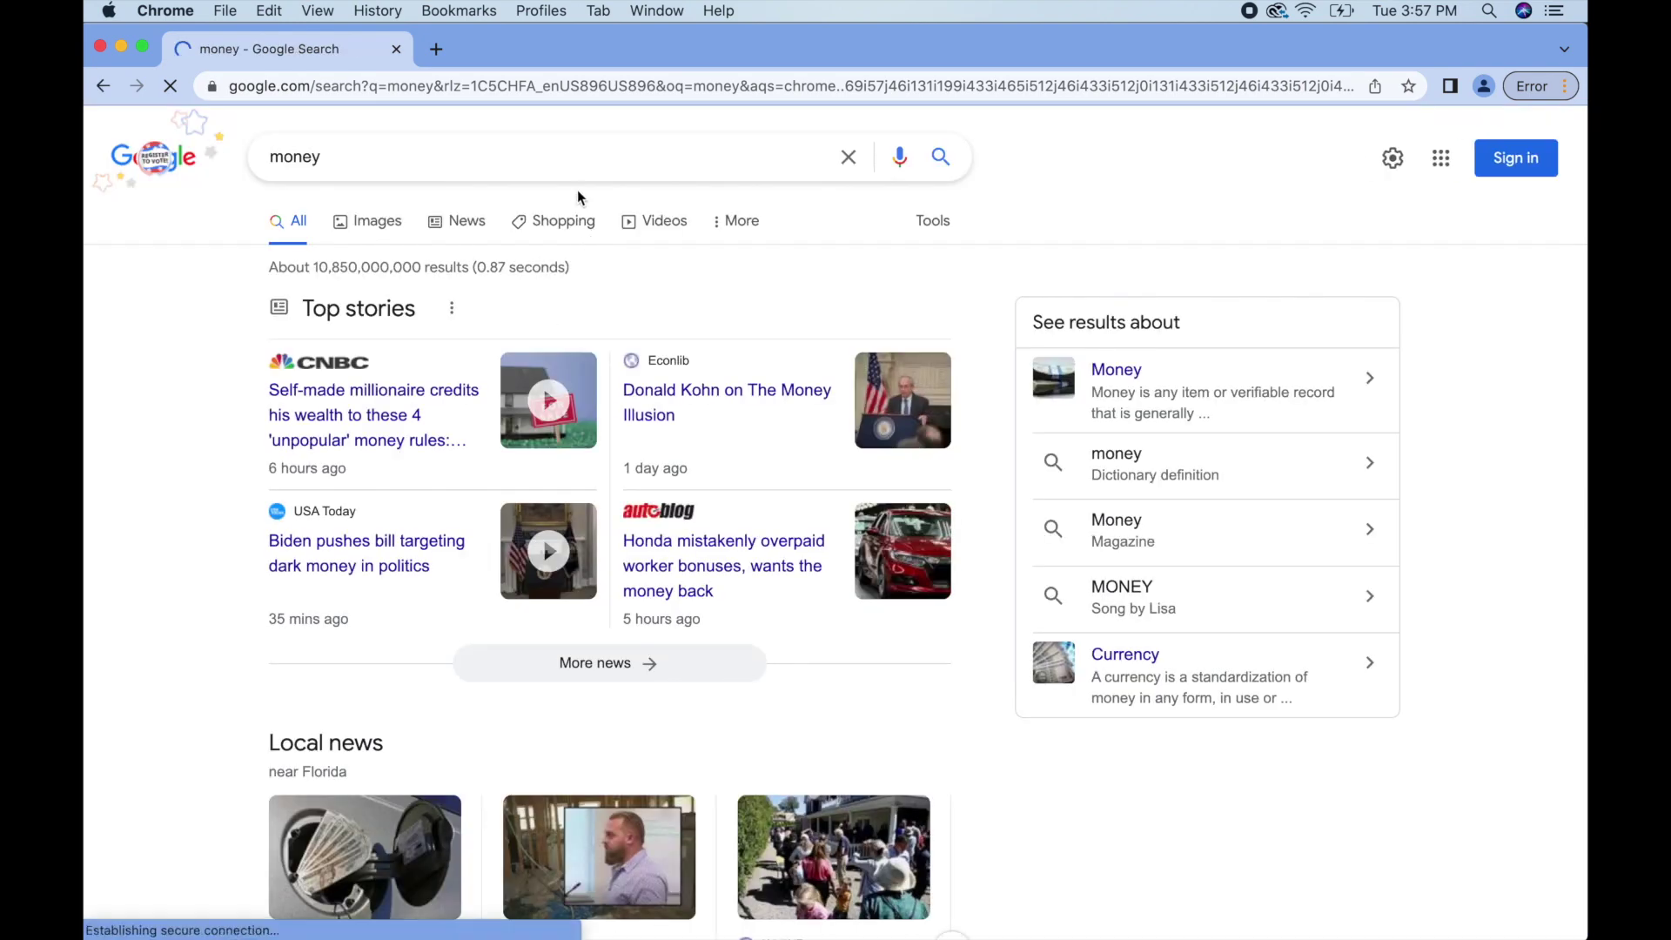
pyautogui.click(398, 229)
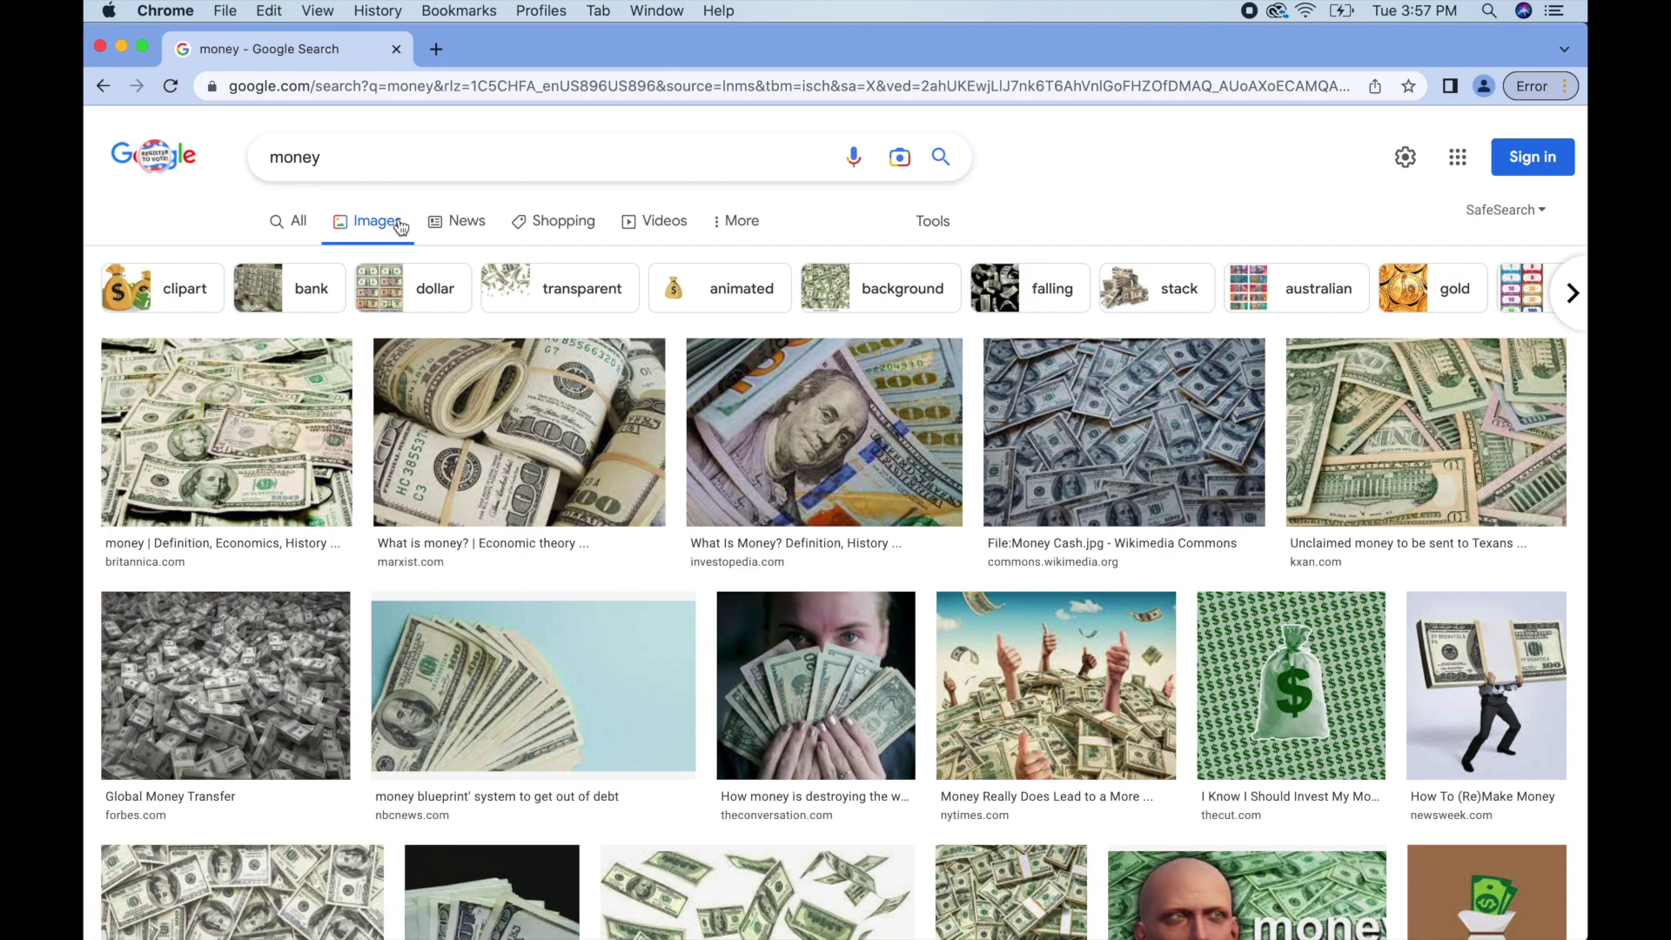
# - Refine the image search to "money white background" and open the preview of WallpaperAccess's stacked hundred-dollar bills
pyautogui.click(409, 159)
pyautogui.write('w')
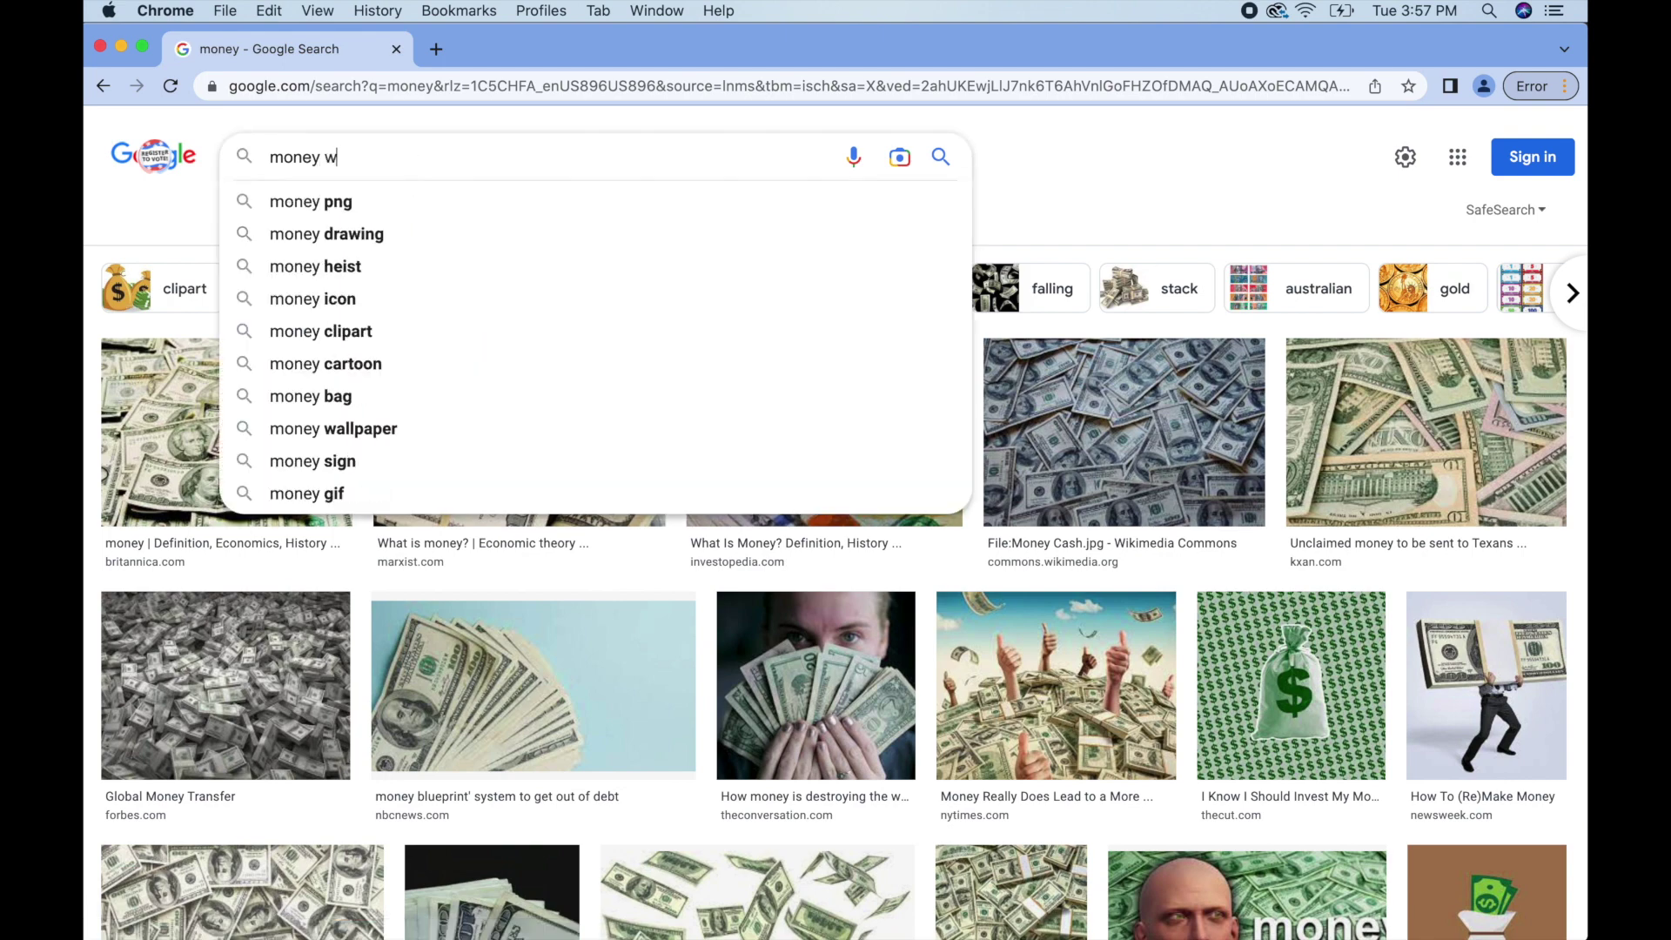
pyautogui.write('hite')
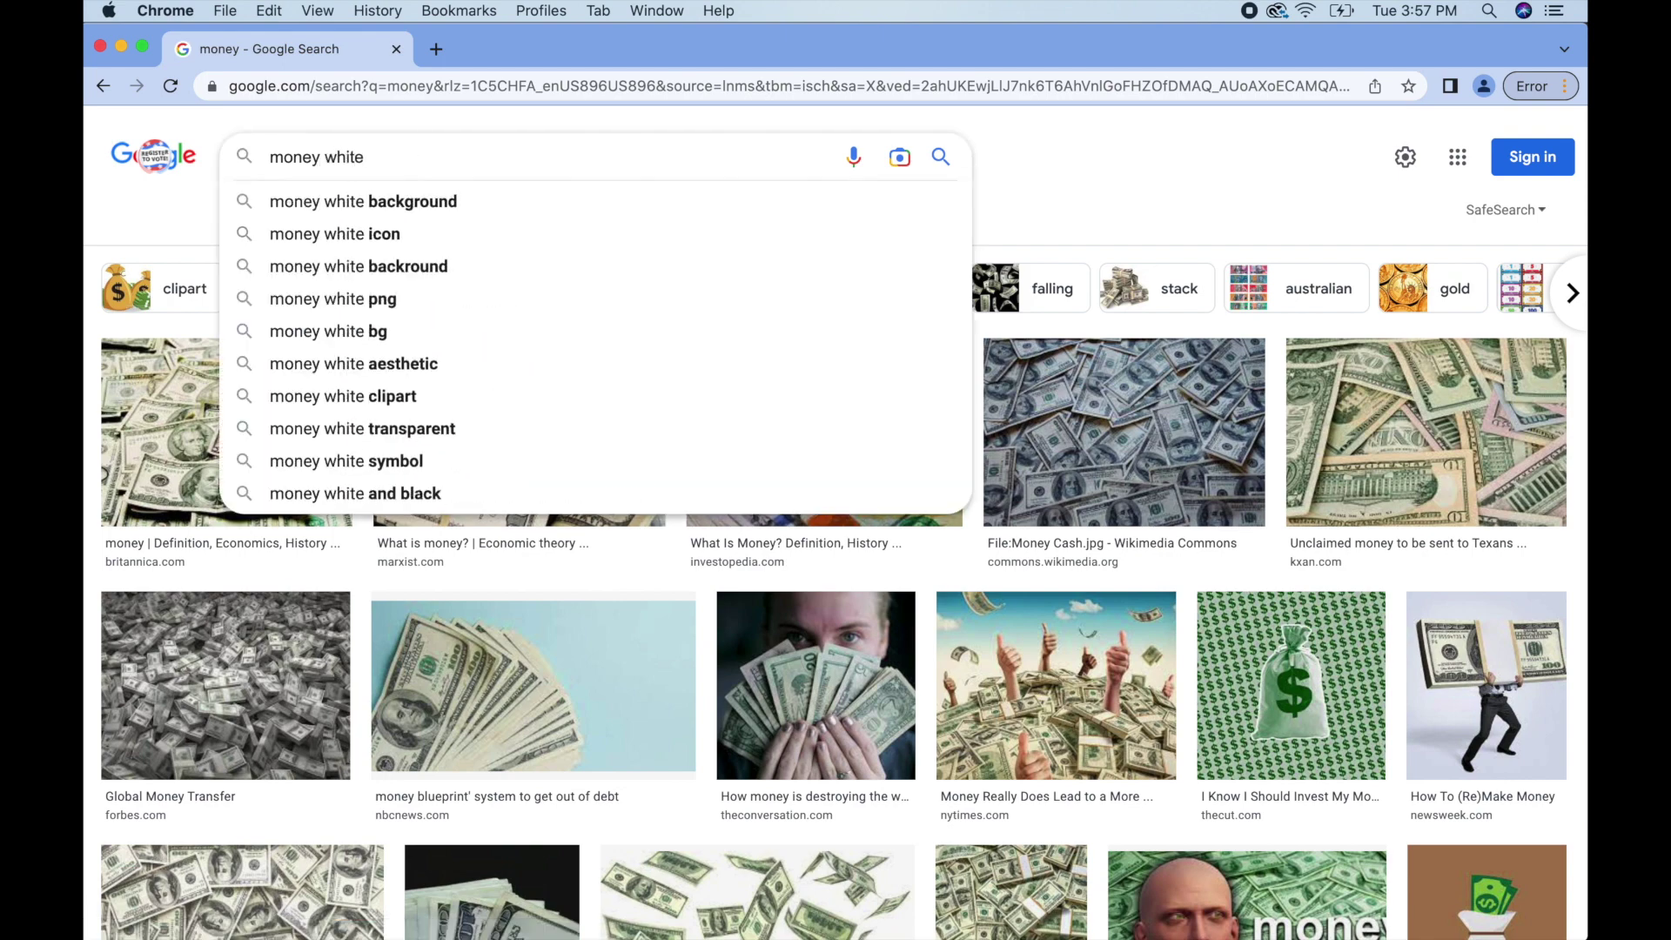
pyautogui.click(414, 200)
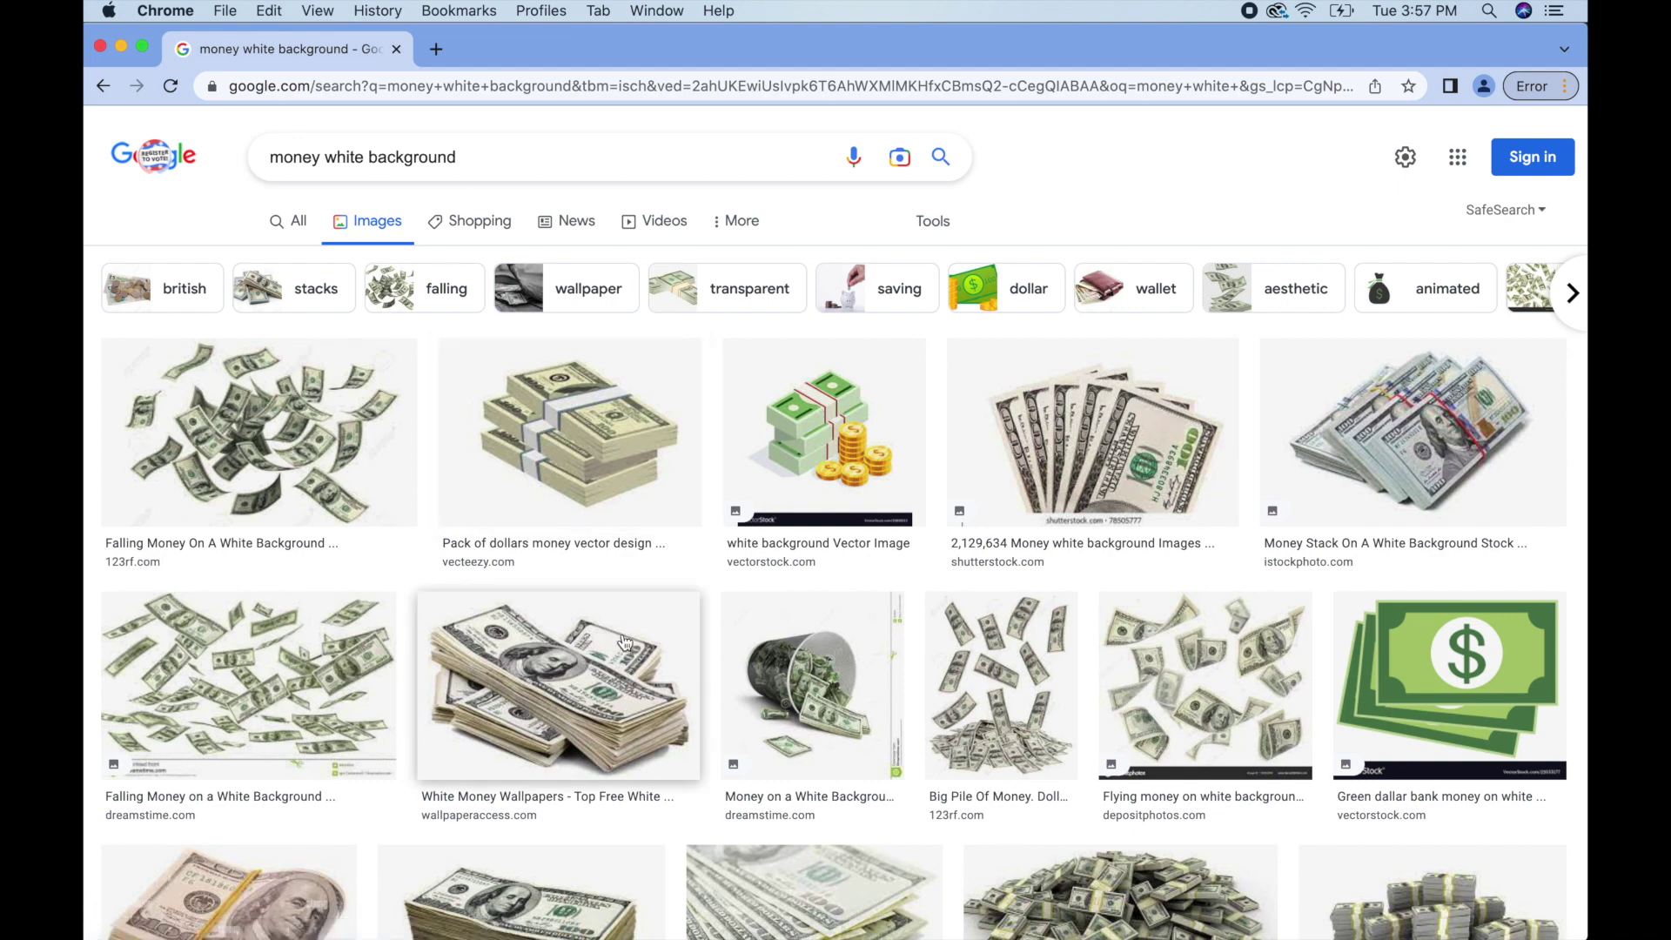
pyautogui.click(653, 641)
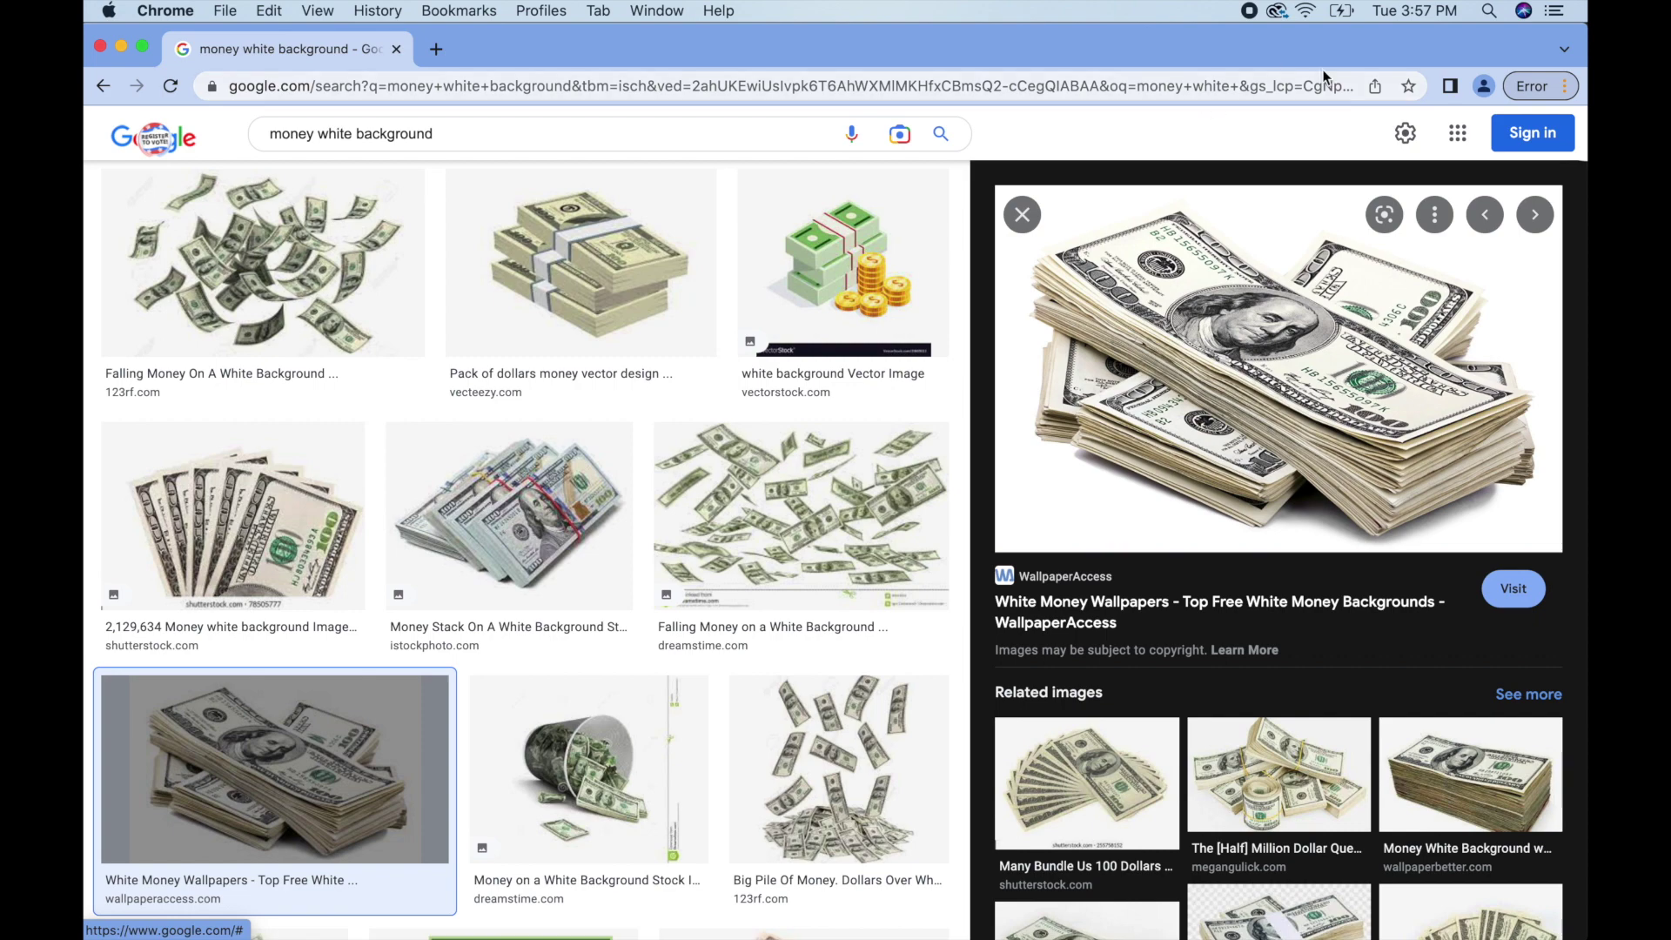
# - Uncover the desktop by lowering the browser window and minimizing Photoshop, and save the previewed money image onto the desktop
pyautogui.moveTo(1466, 51)
pyautogui.mouseDown()
pyautogui.moveTo(1438, 123)
pyautogui.moveTo(1453, 50)
pyautogui.moveTo(1455, 70)
pyautogui.mouseUp()
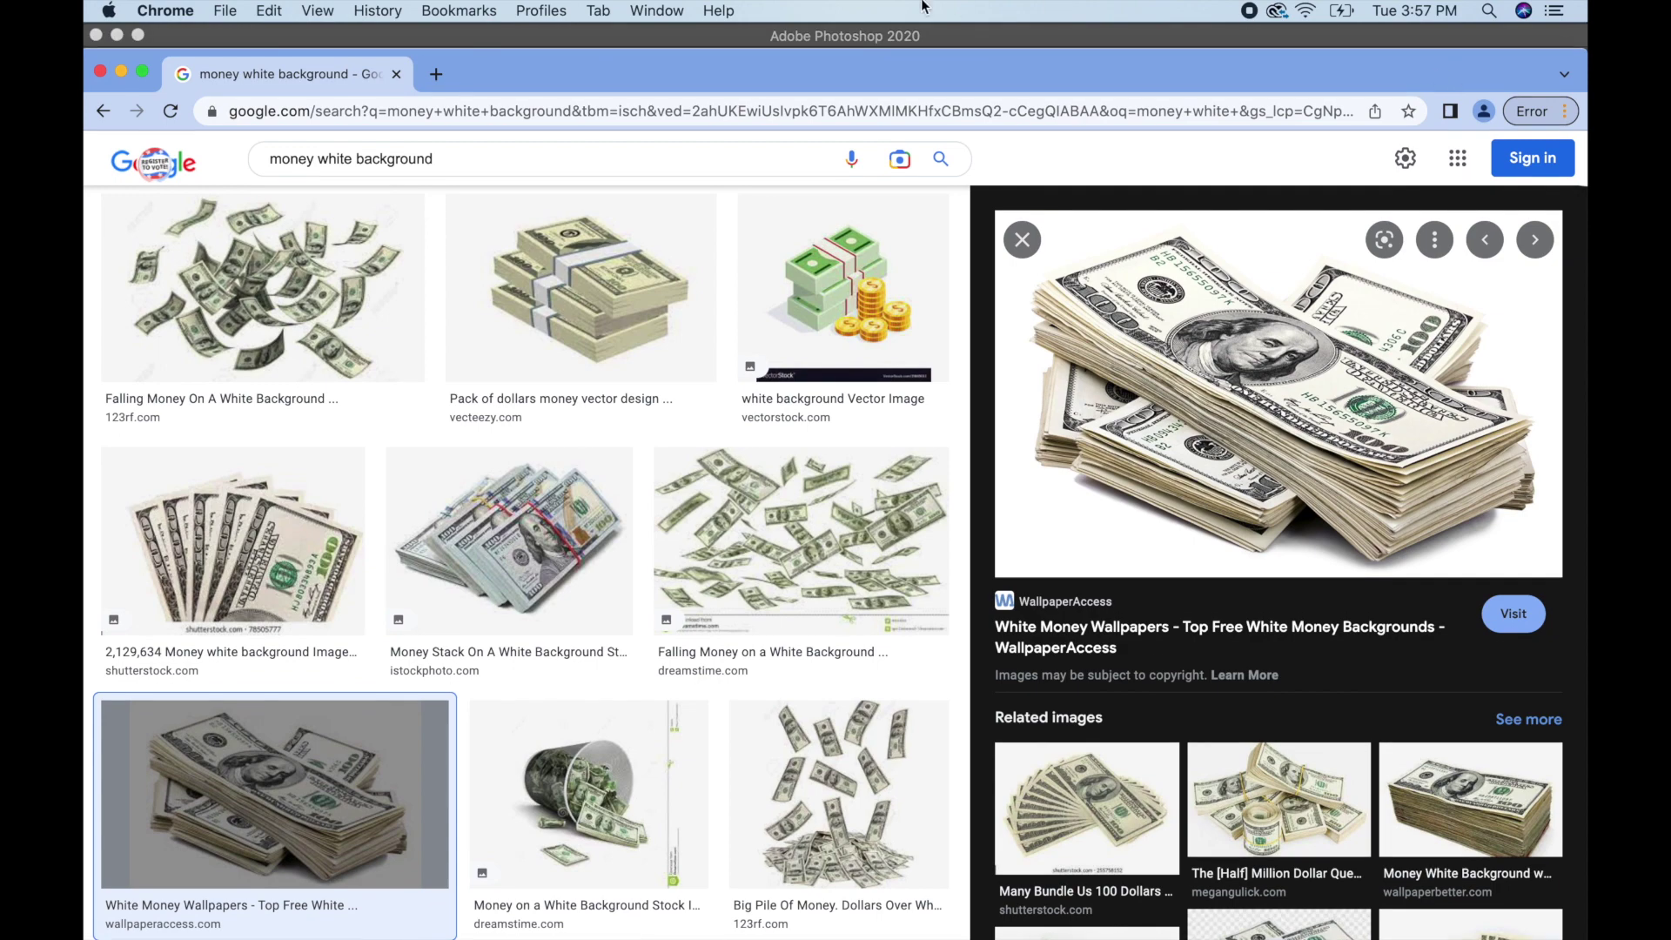
pyautogui.click(117, 35)
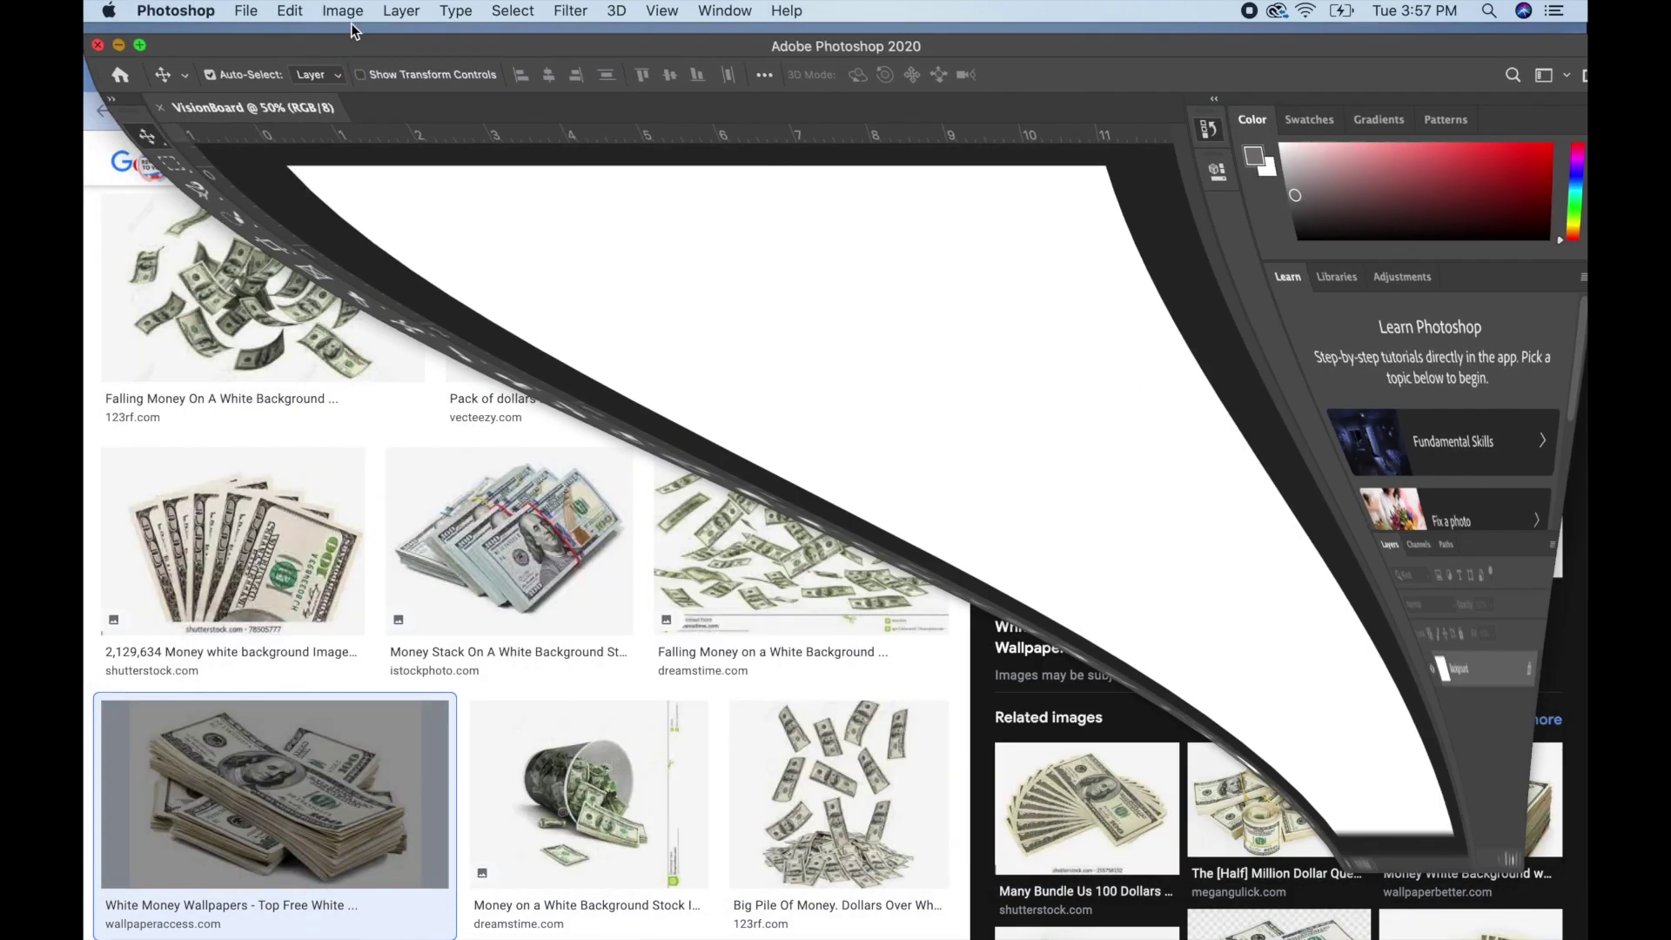
pyautogui.moveTo(878, 74); pyautogui.dragTo(879, 235)
pyautogui.moveTo(1120, 448); pyautogui.dragTo(883, 86)
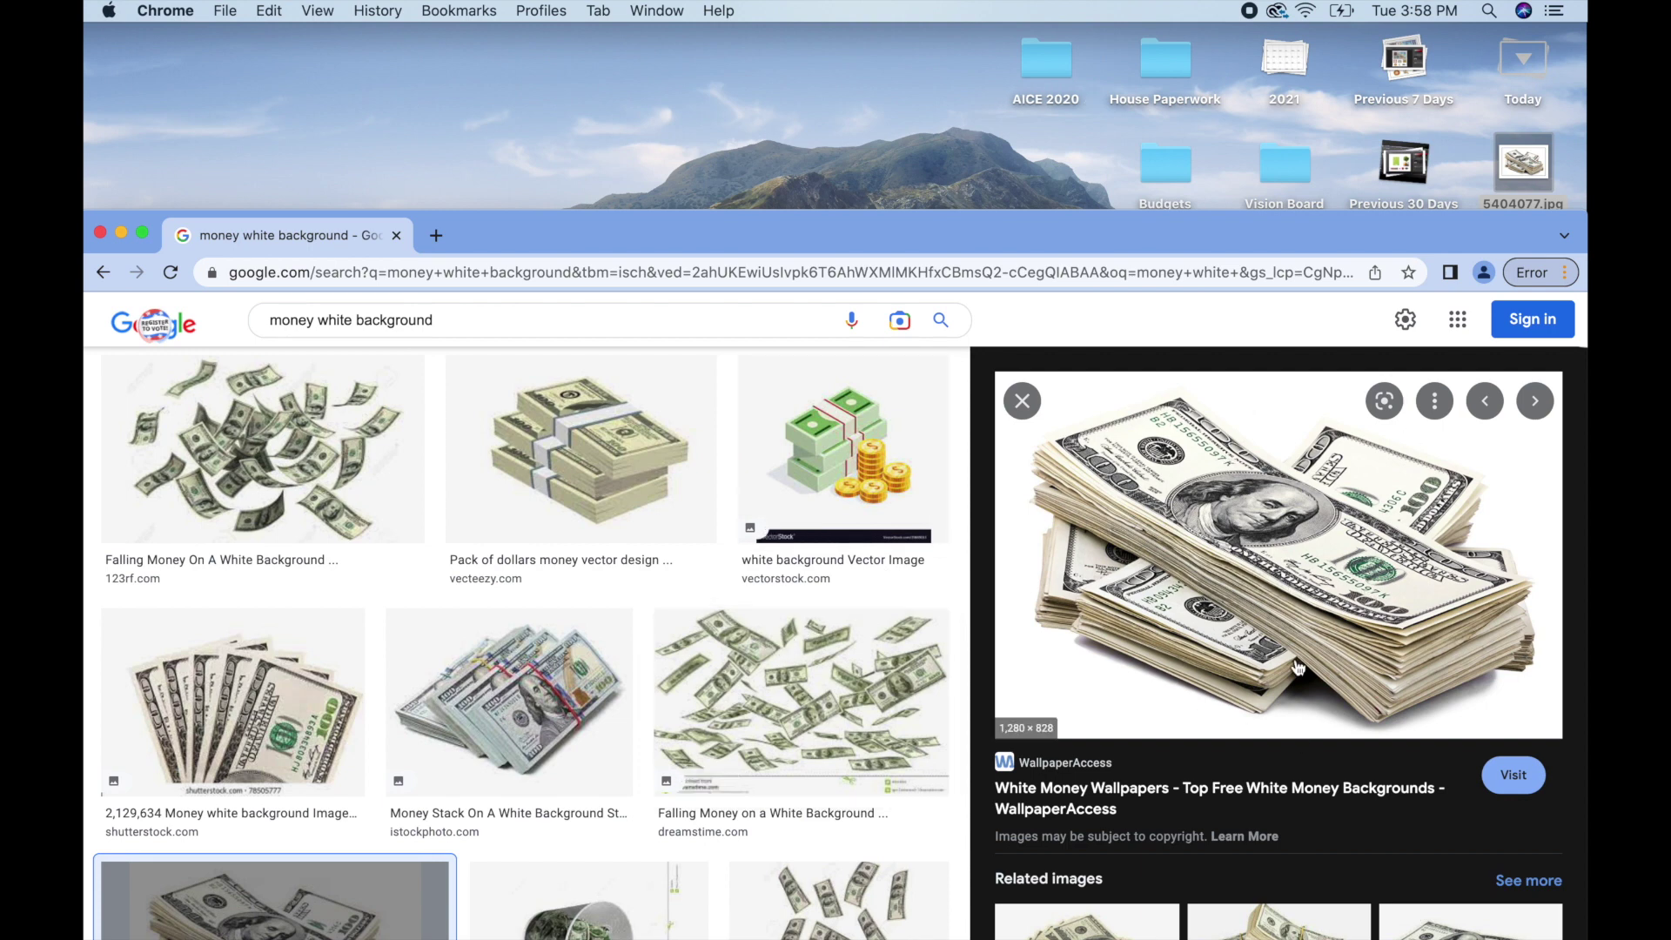
pyautogui.rightClick(1154, 495)
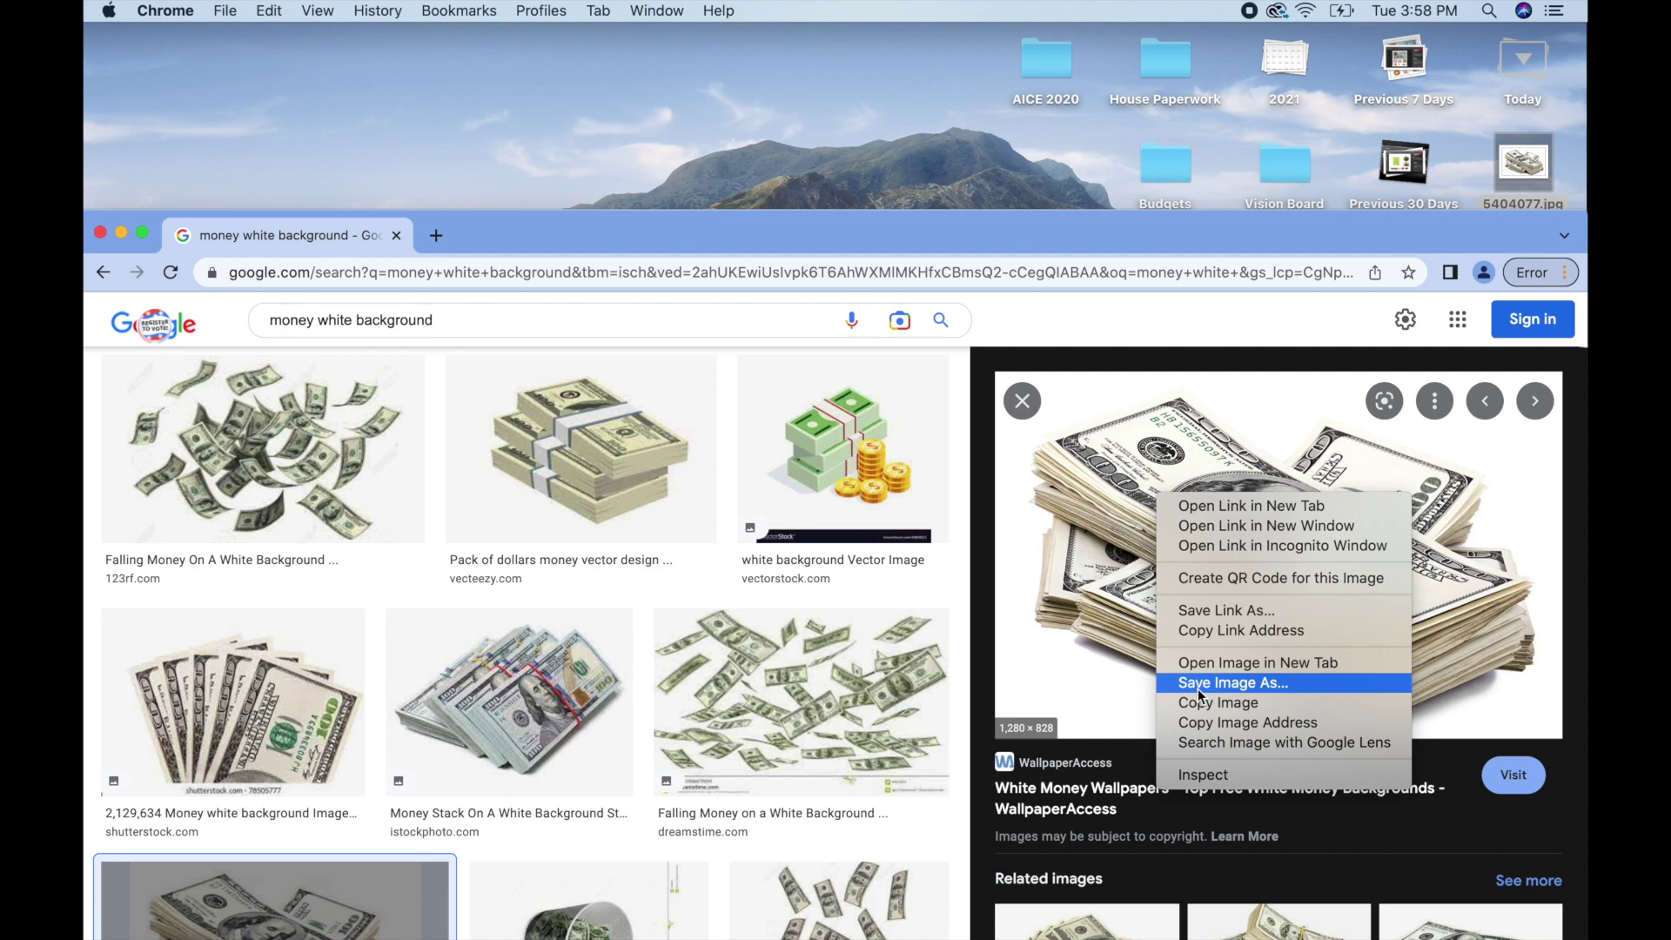
pyautogui.click(1170, 475)
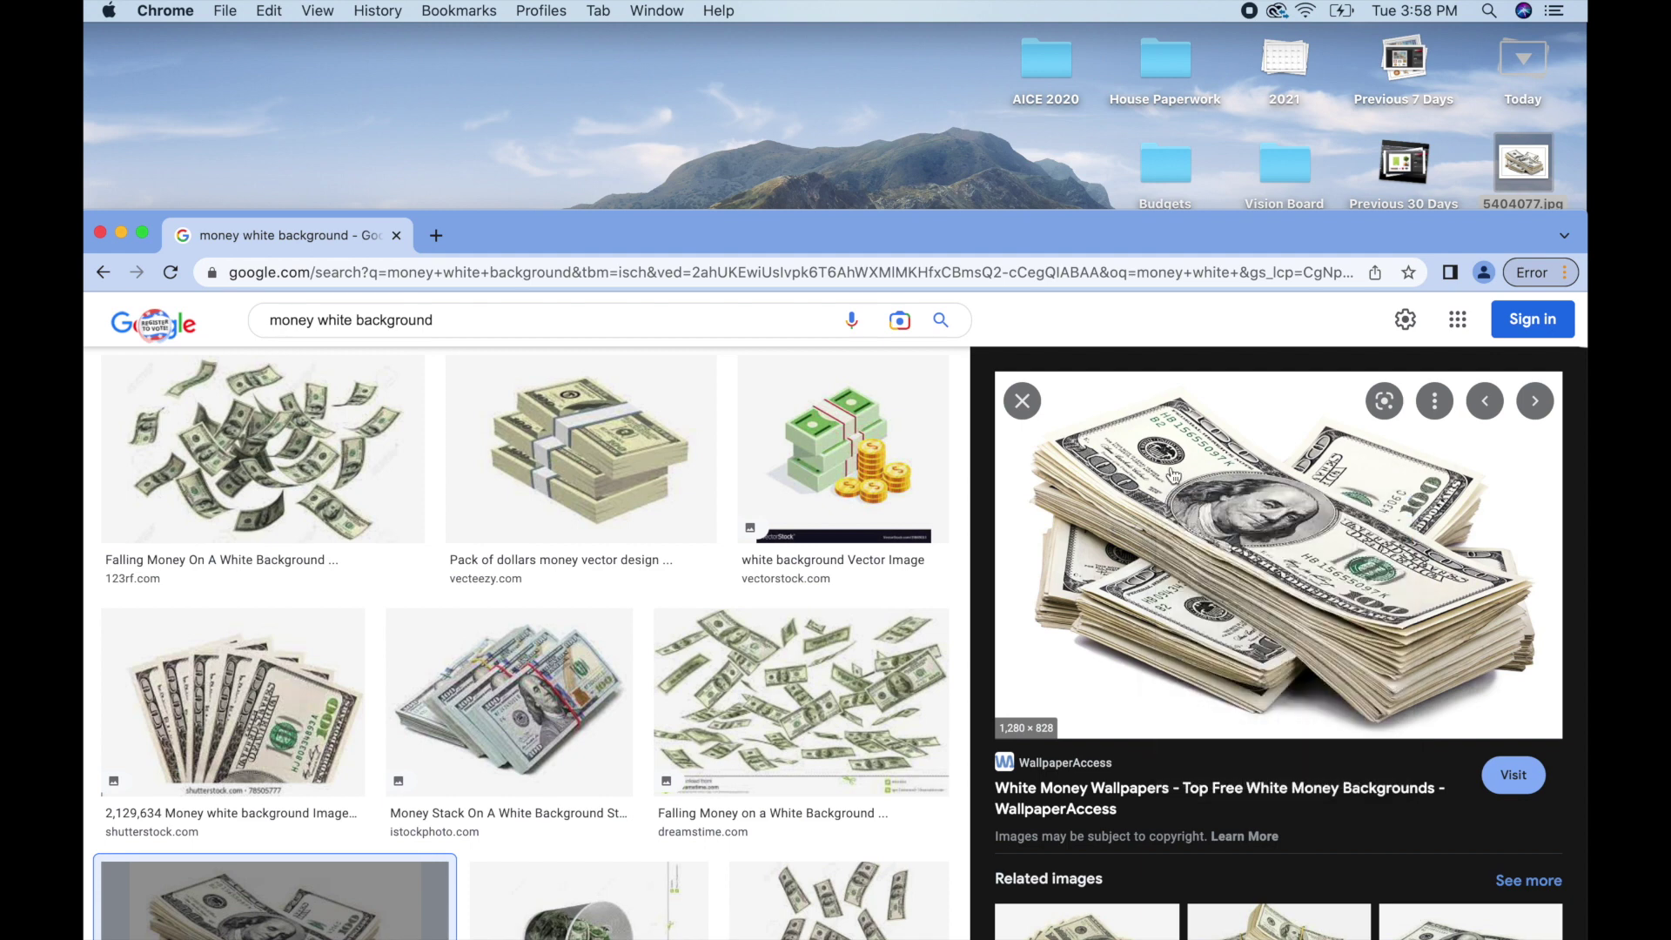
pyautogui.moveTo(1209, 243); pyautogui.dragTo(1194, 296)
pyautogui.moveTo(1285, 165); pyautogui.dragTo(655, 80)
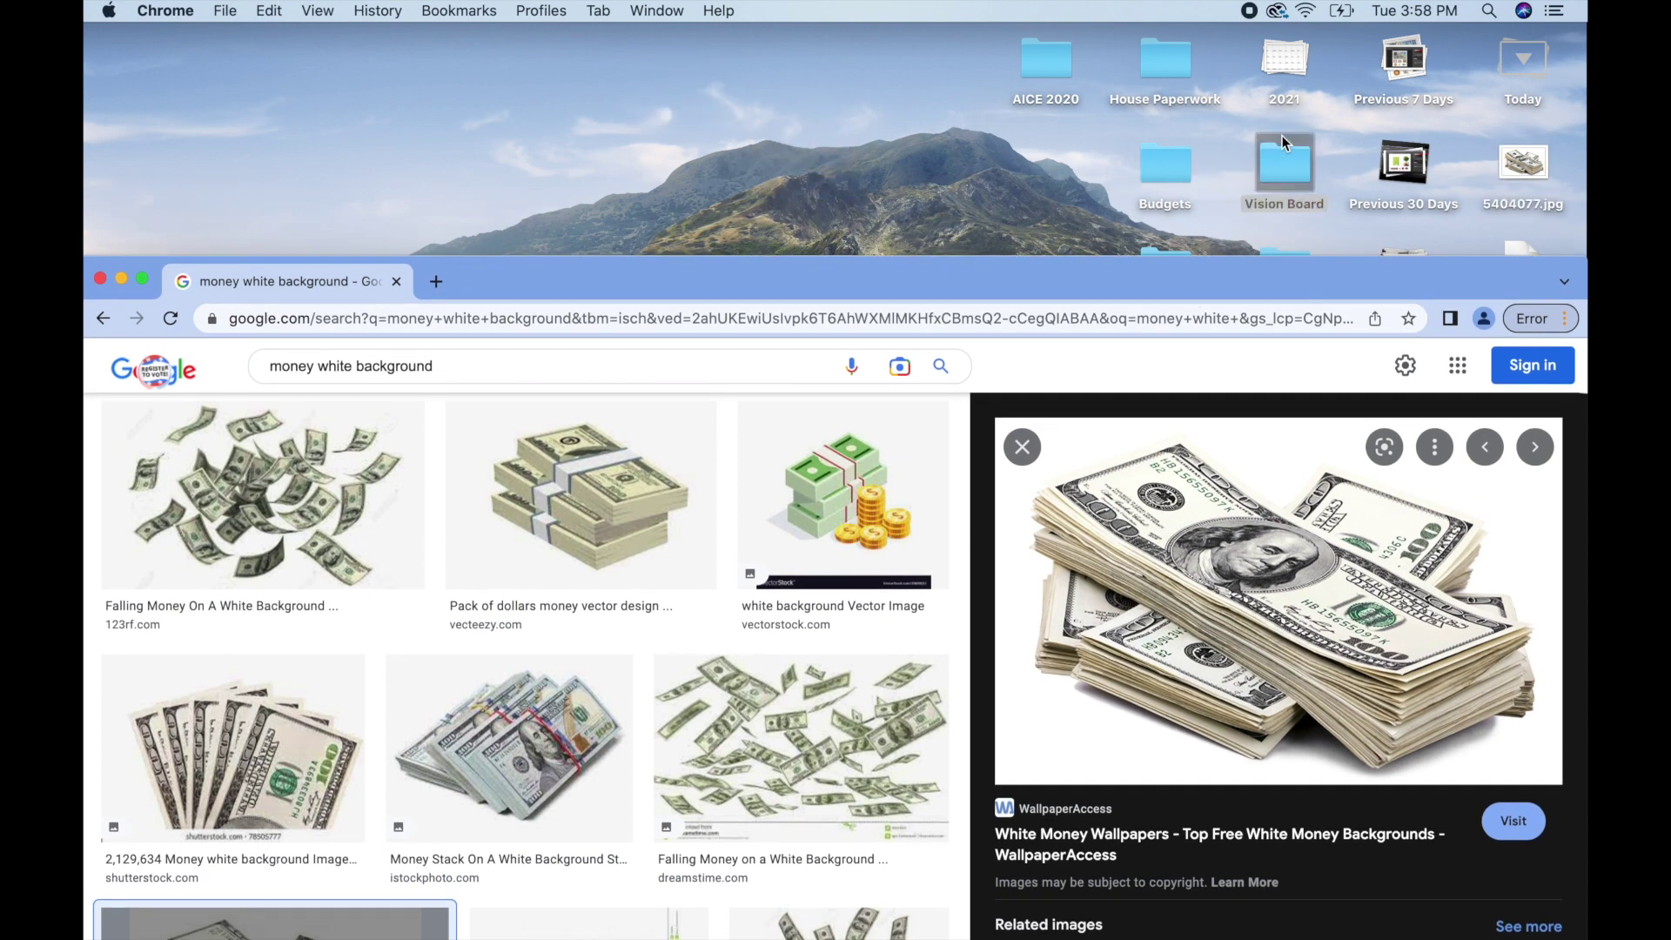
pyautogui.rightClick(921, 162)
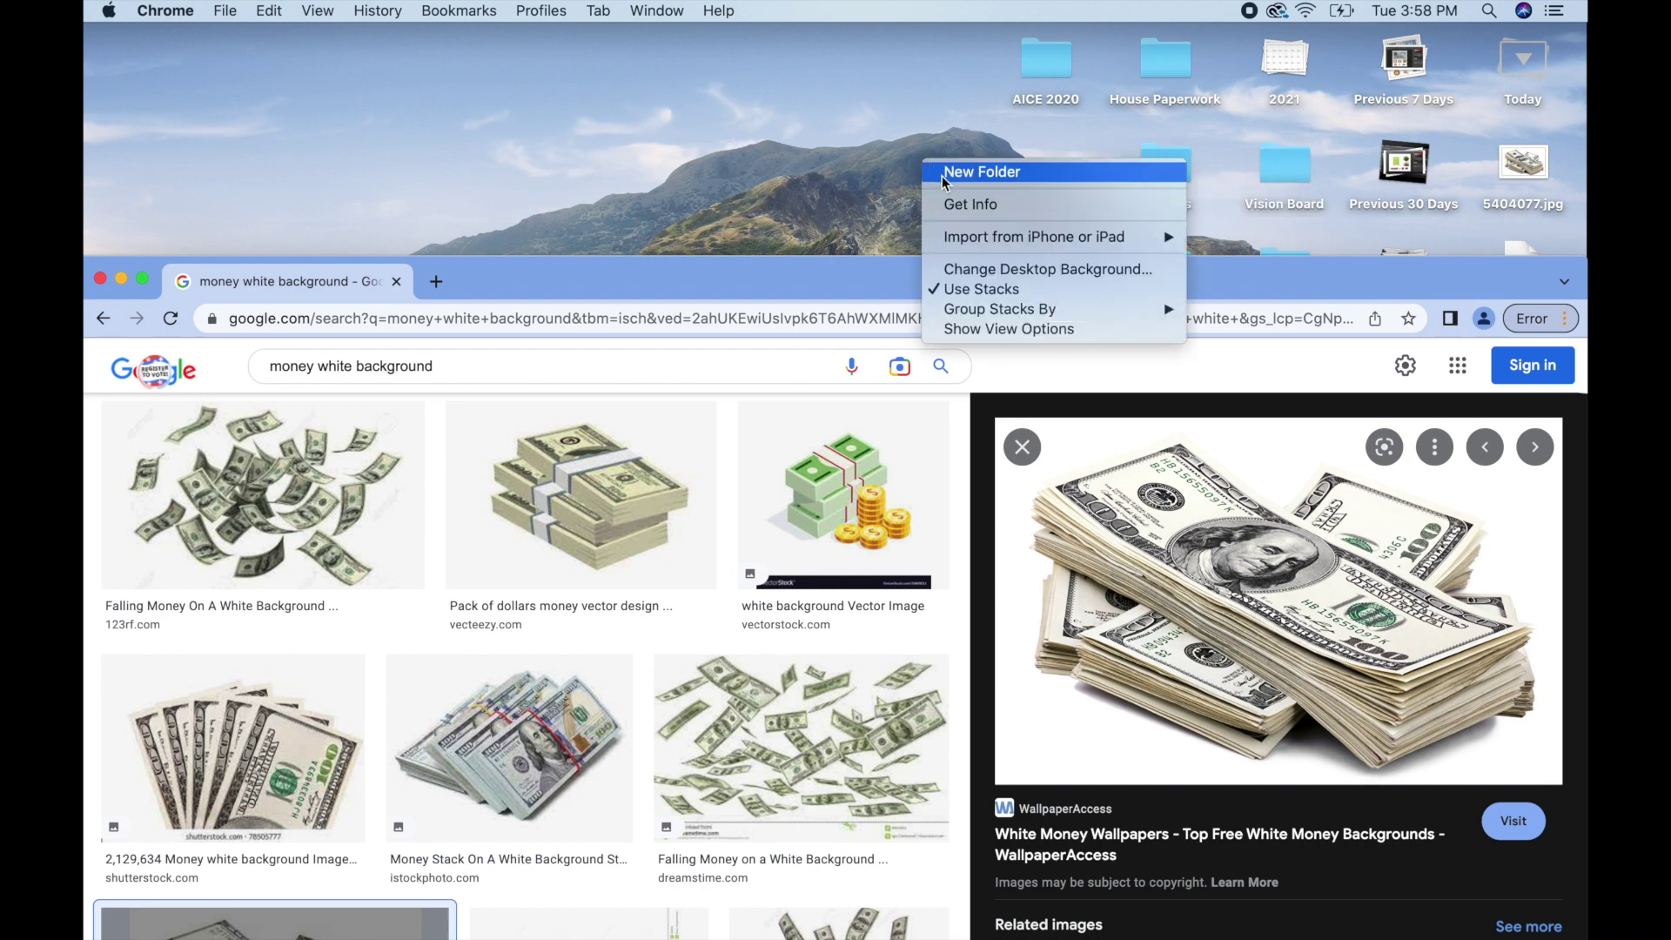
pyautogui.click(968, 139)
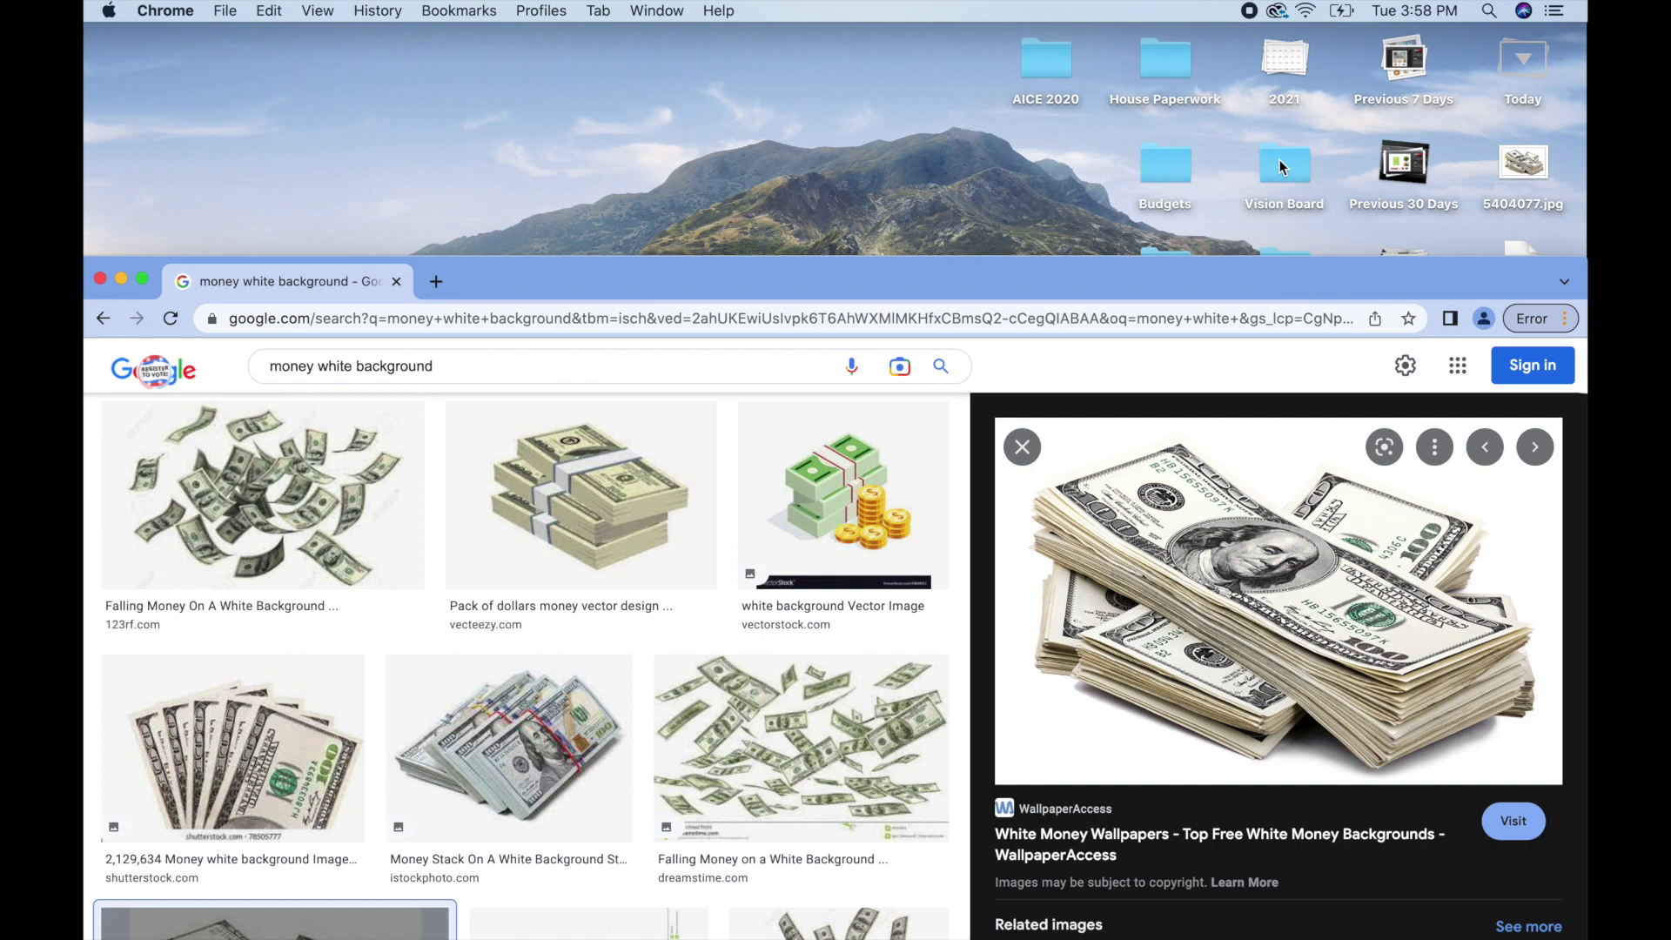
# - Move 5404077.jpg from the desktop into the Vision Board folder, and open that folder in an enlarged window
pyautogui.moveTo(1523, 162); pyautogui.dragTo(1301, 166)
pyautogui.click(1303, 167)
pyautogui.doubleClick(1303, 167)
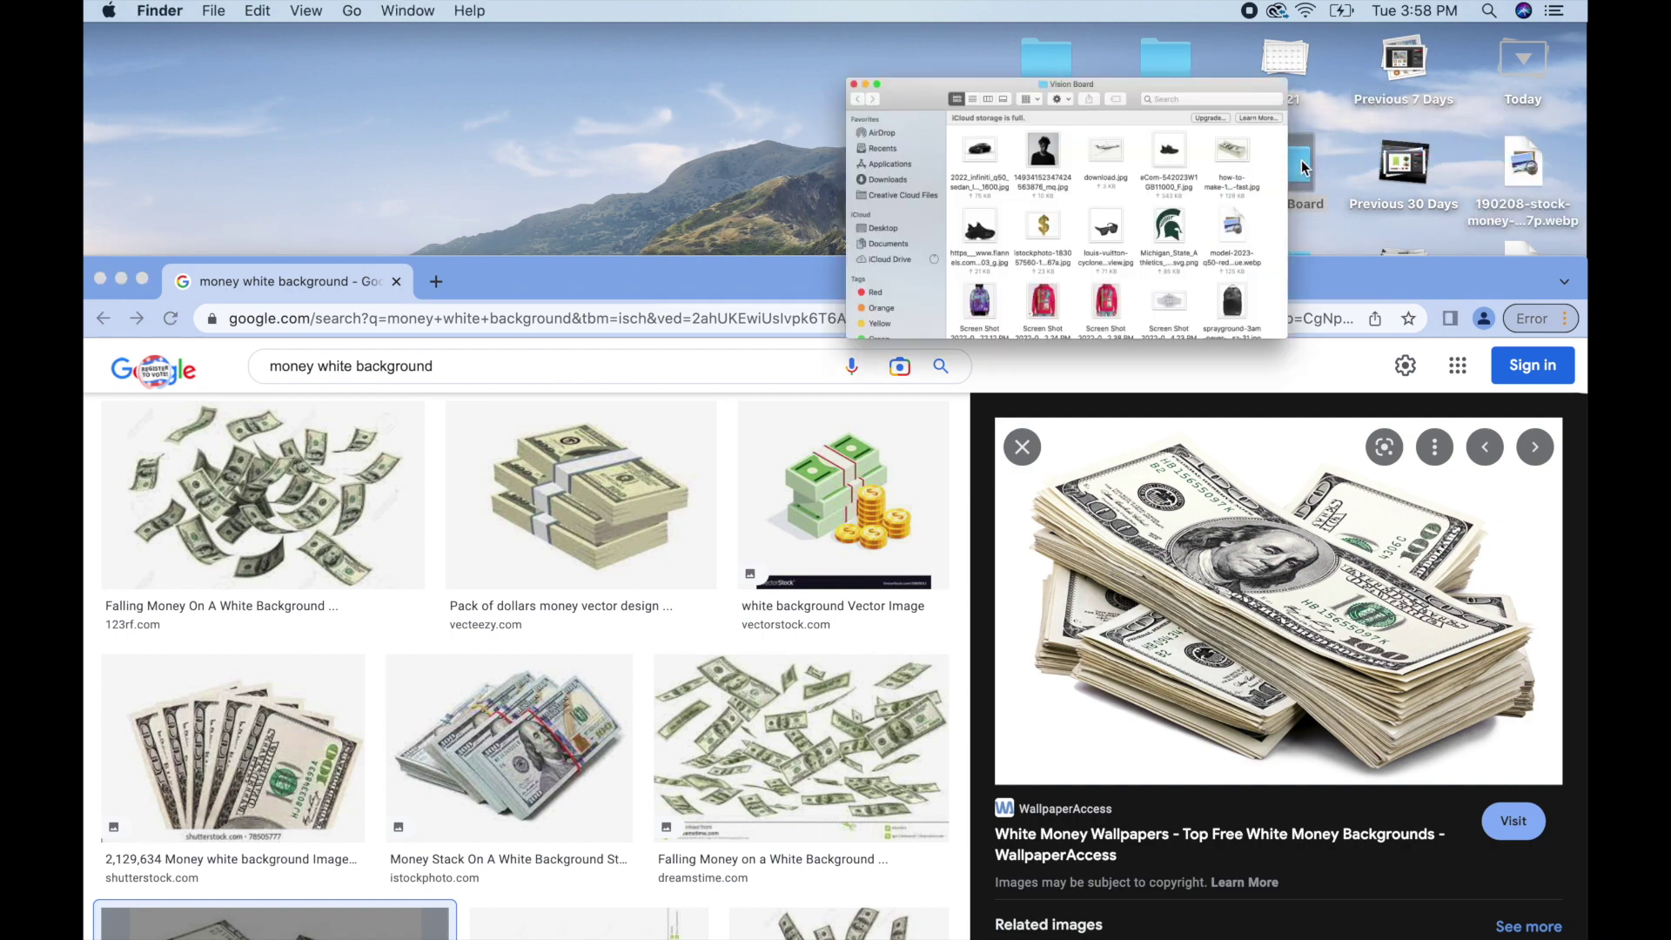
pyautogui.moveTo(1262, 478); pyautogui.dragTo(1316, 650)
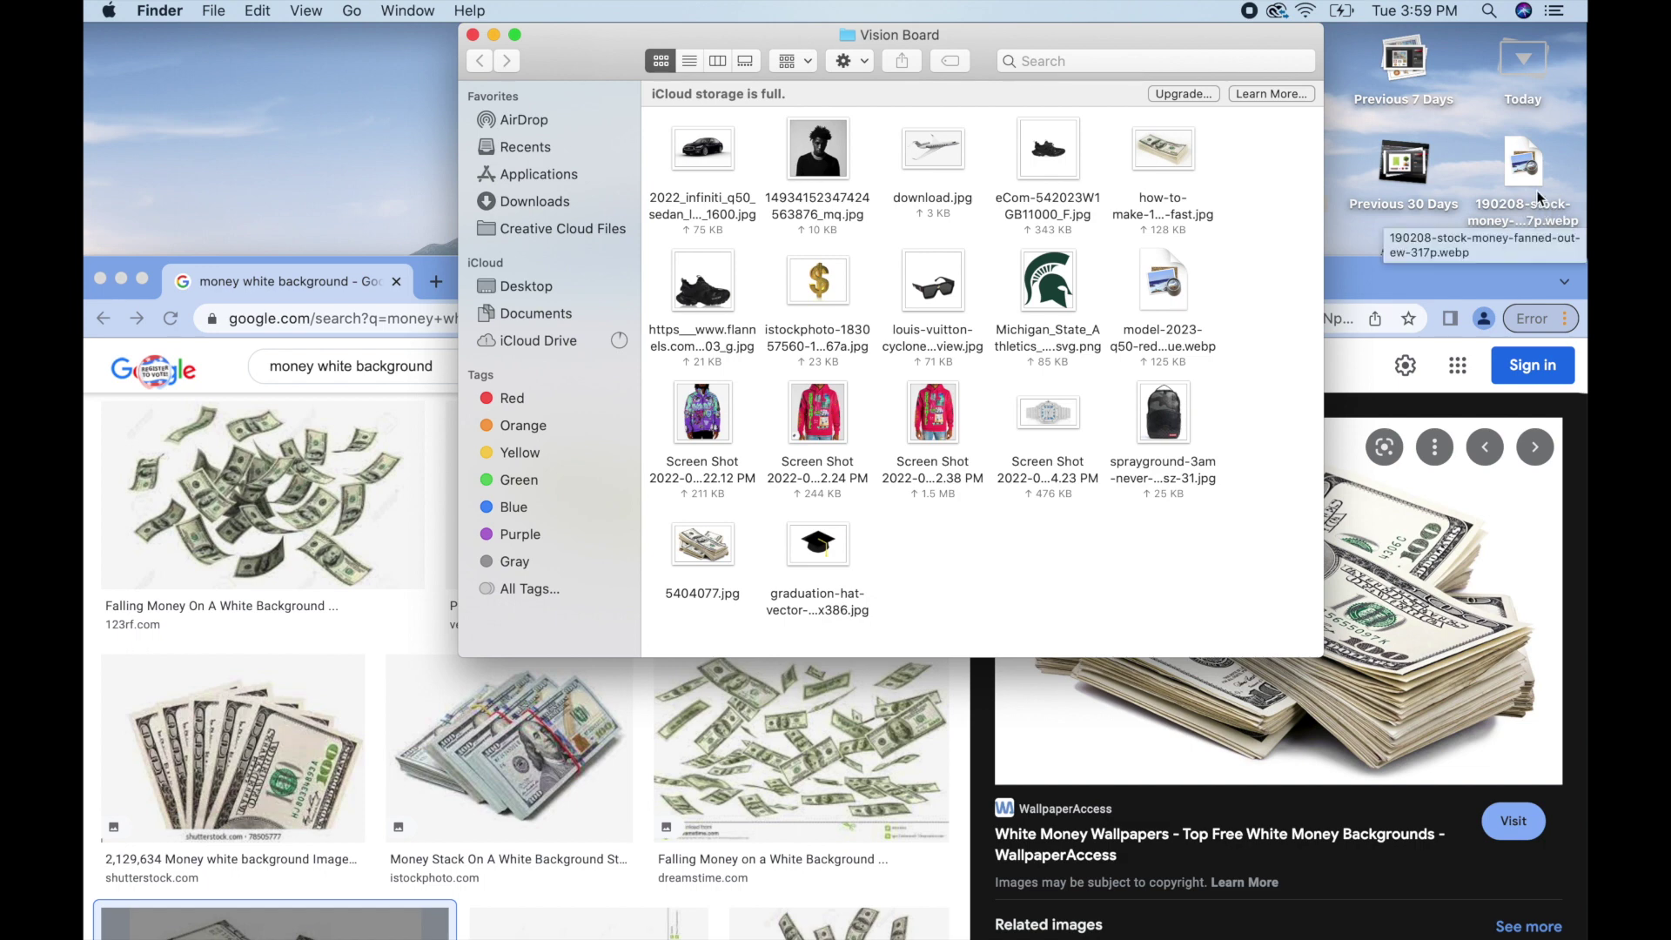
# - Move the three leftover .webp images from the desktop to the Trash and minimize the browser window
pyautogui.moveTo(1529, 174); pyautogui.dragTo(1506, 927)
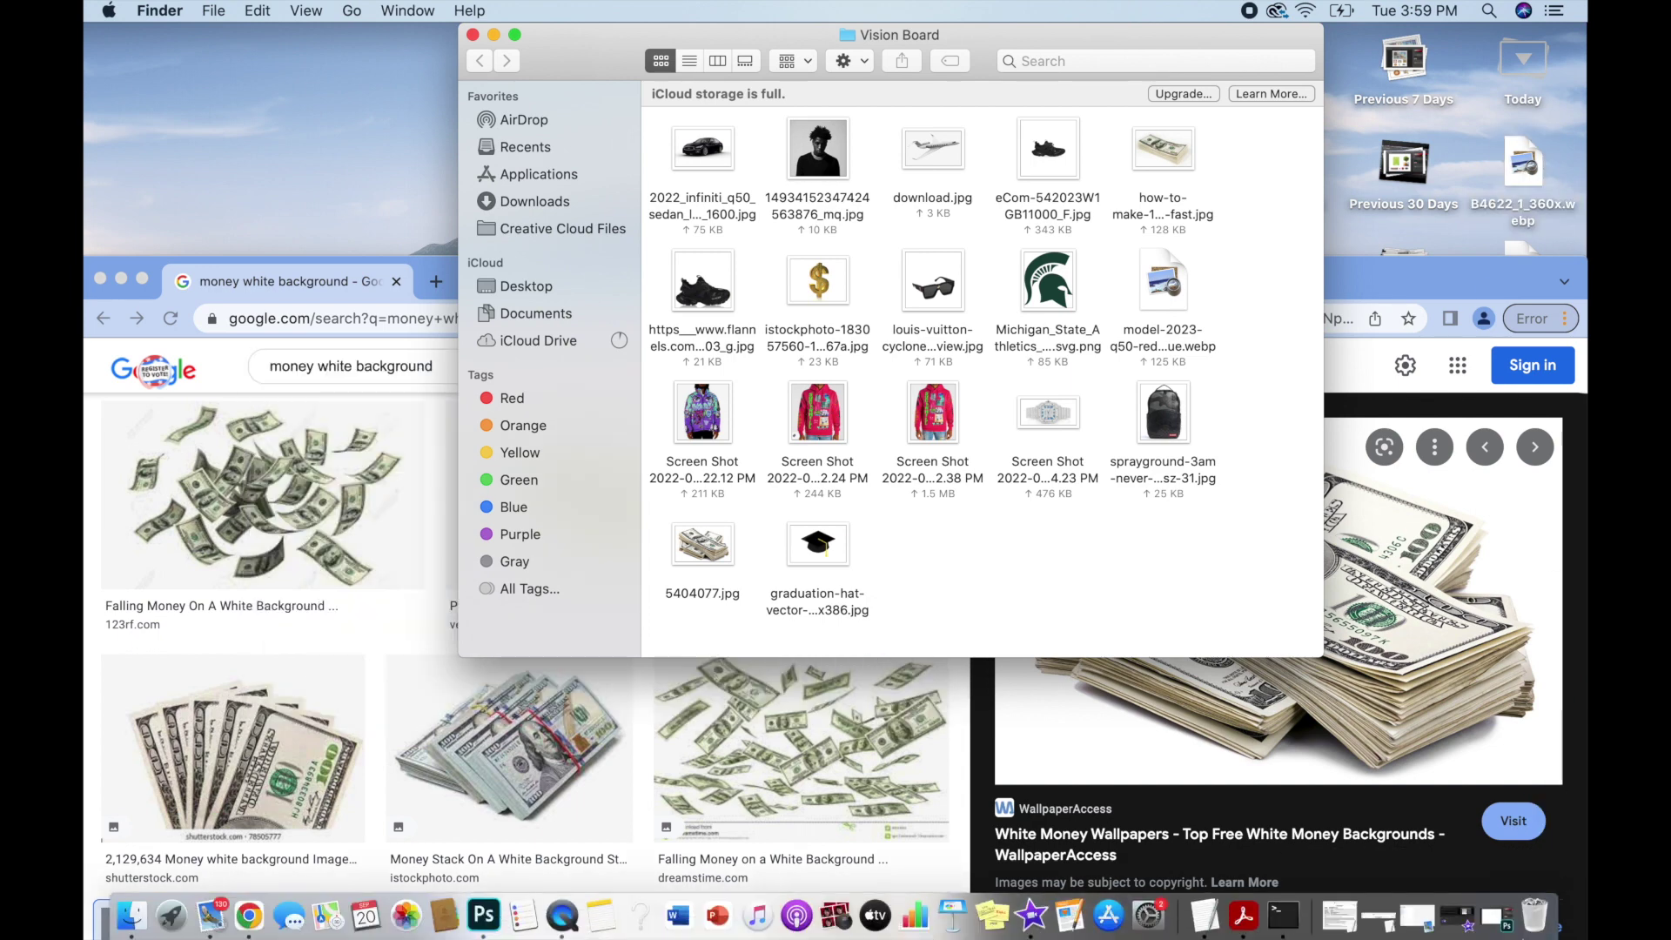
pyautogui.moveTo(1517, 217); pyautogui.dragTo(1534, 923)
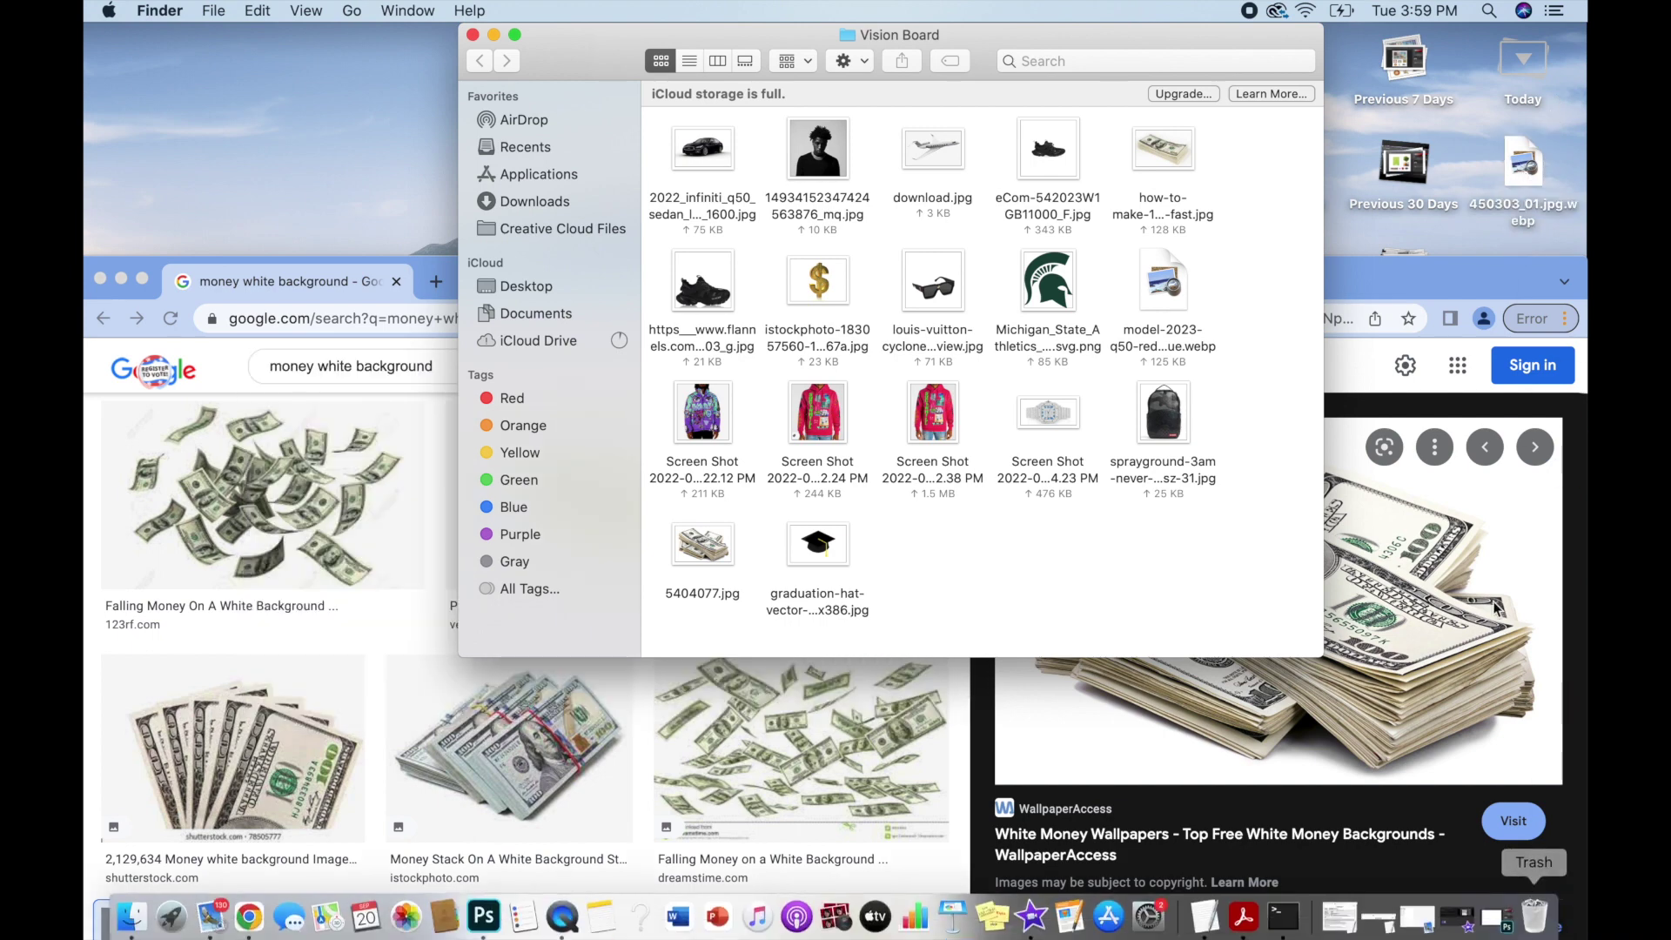
pyautogui.moveTo(1530, 161); pyautogui.dragTo(1546, 934)
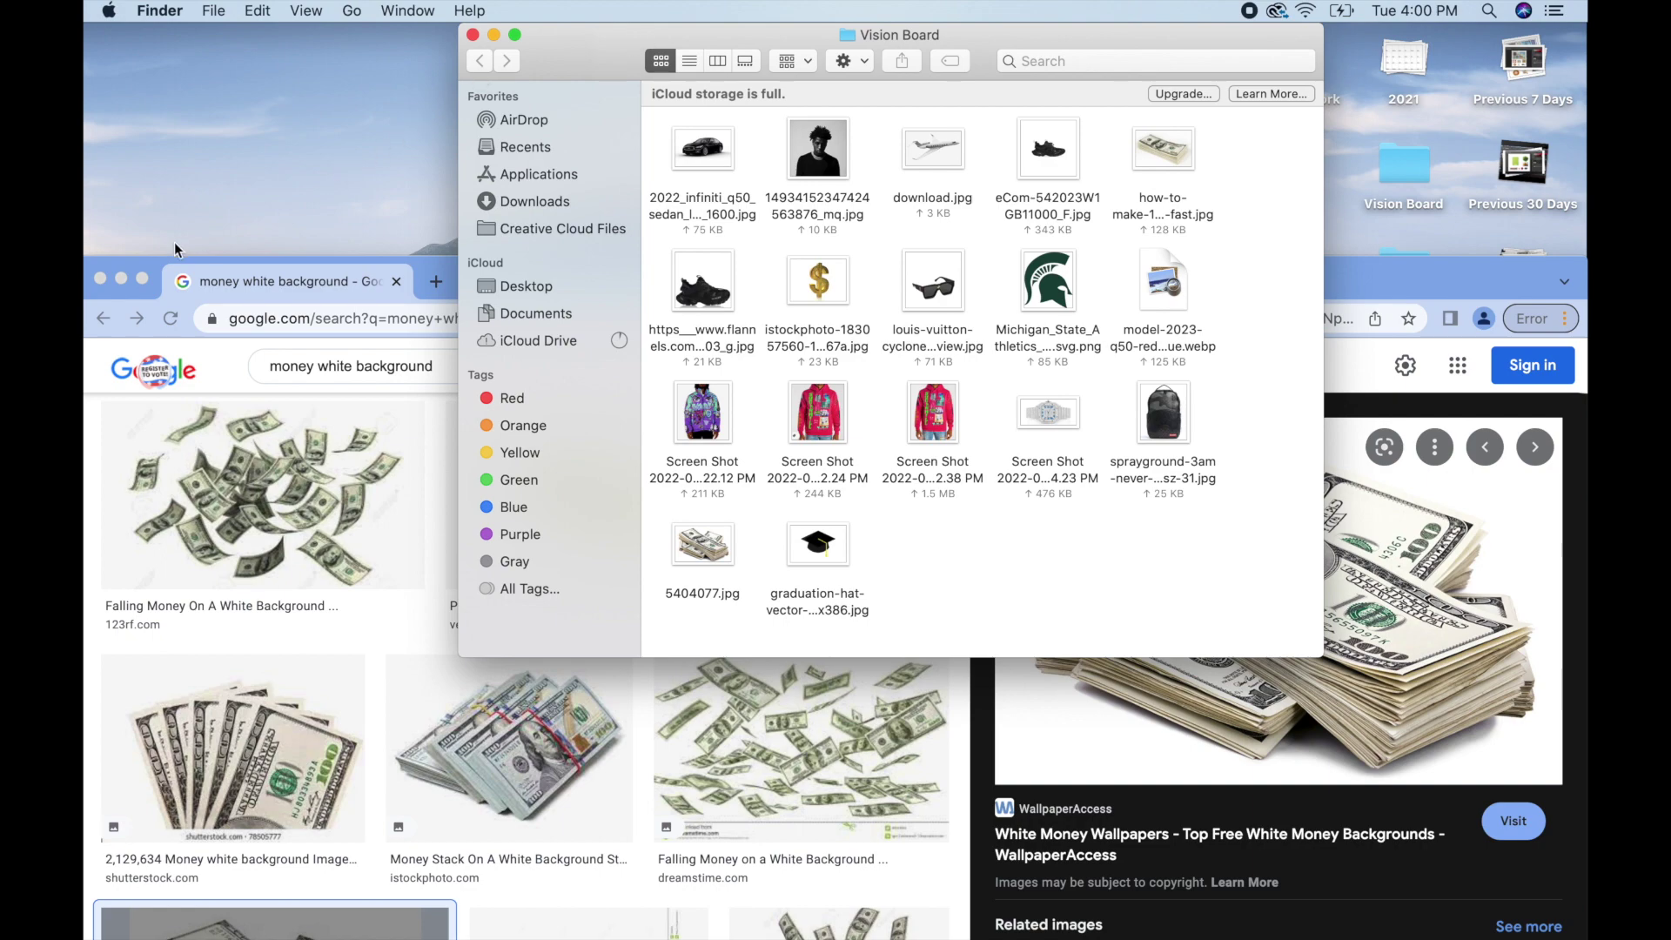
pyautogui.click(123, 280)
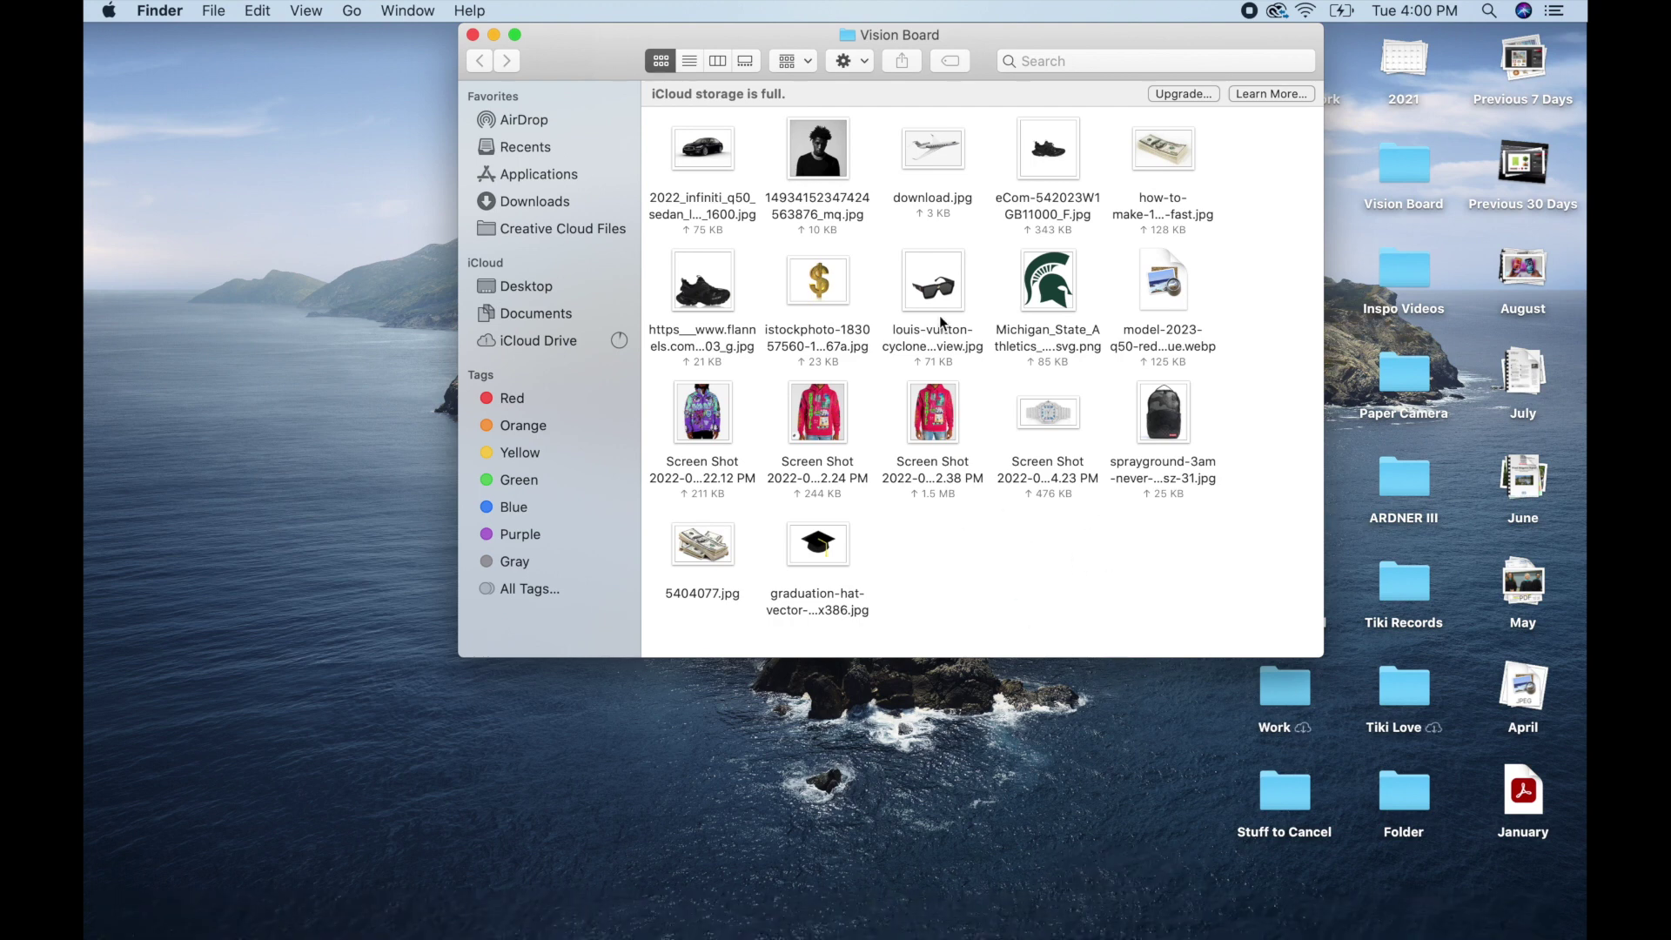
# - Open the 2022_infiniti_q50 sedan image from the Vision Board folder in Photoshop and collapse the History panel
pyautogui.moveTo(714, 157); pyautogui.dragTo(474, 921)
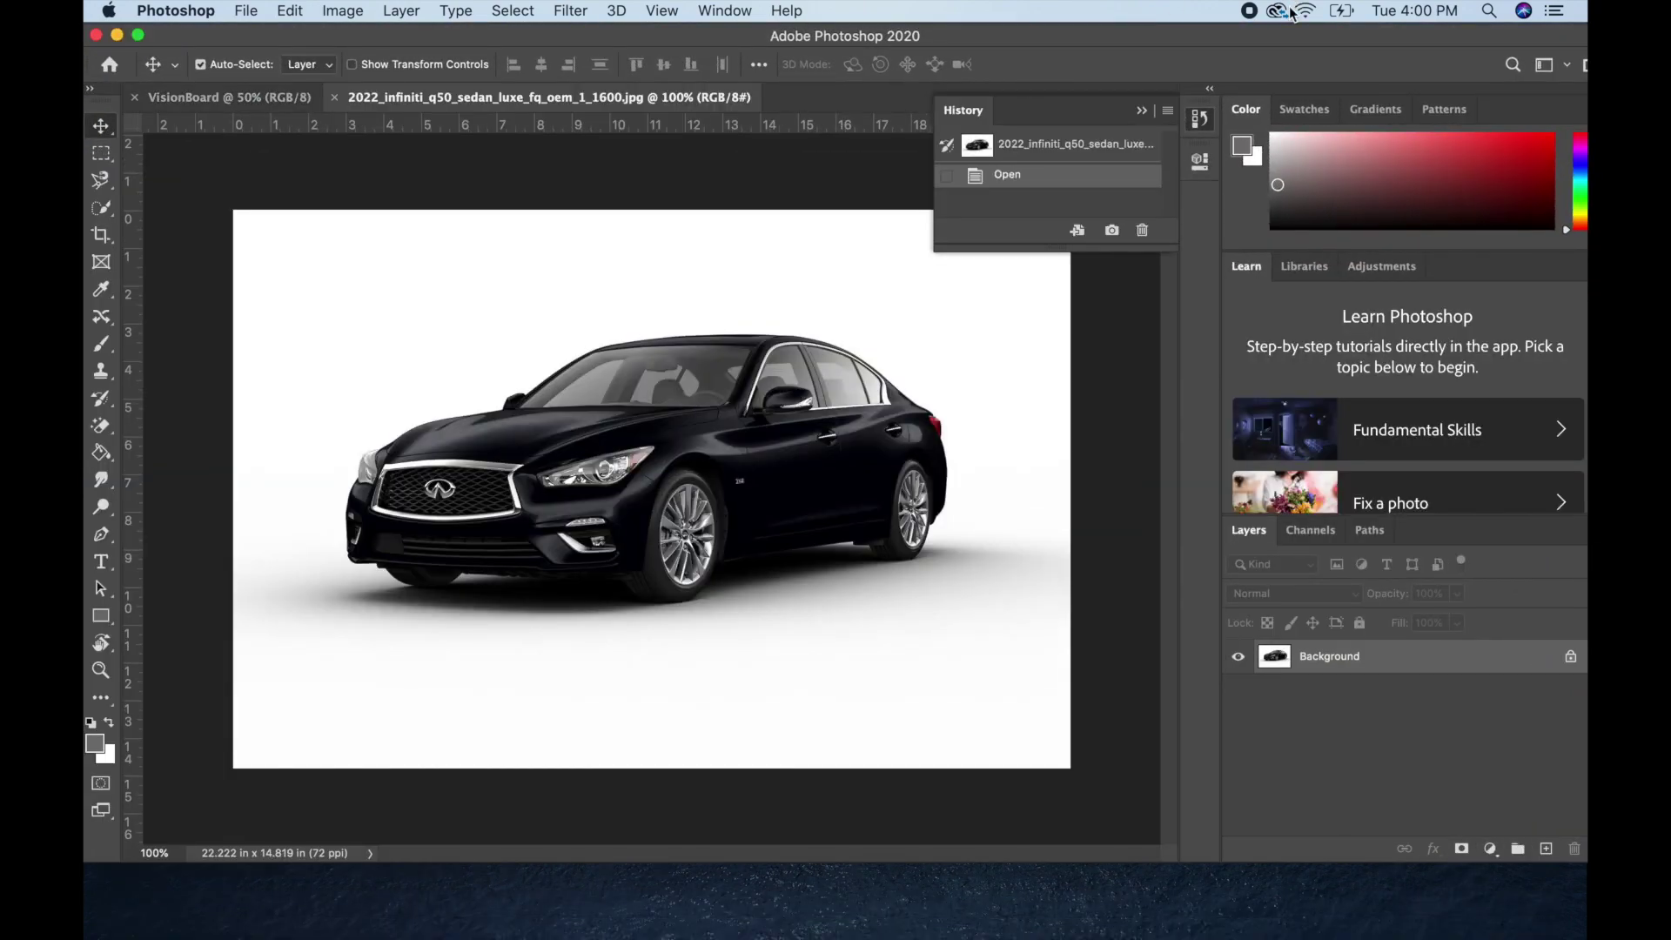
pyautogui.click(1141, 111)
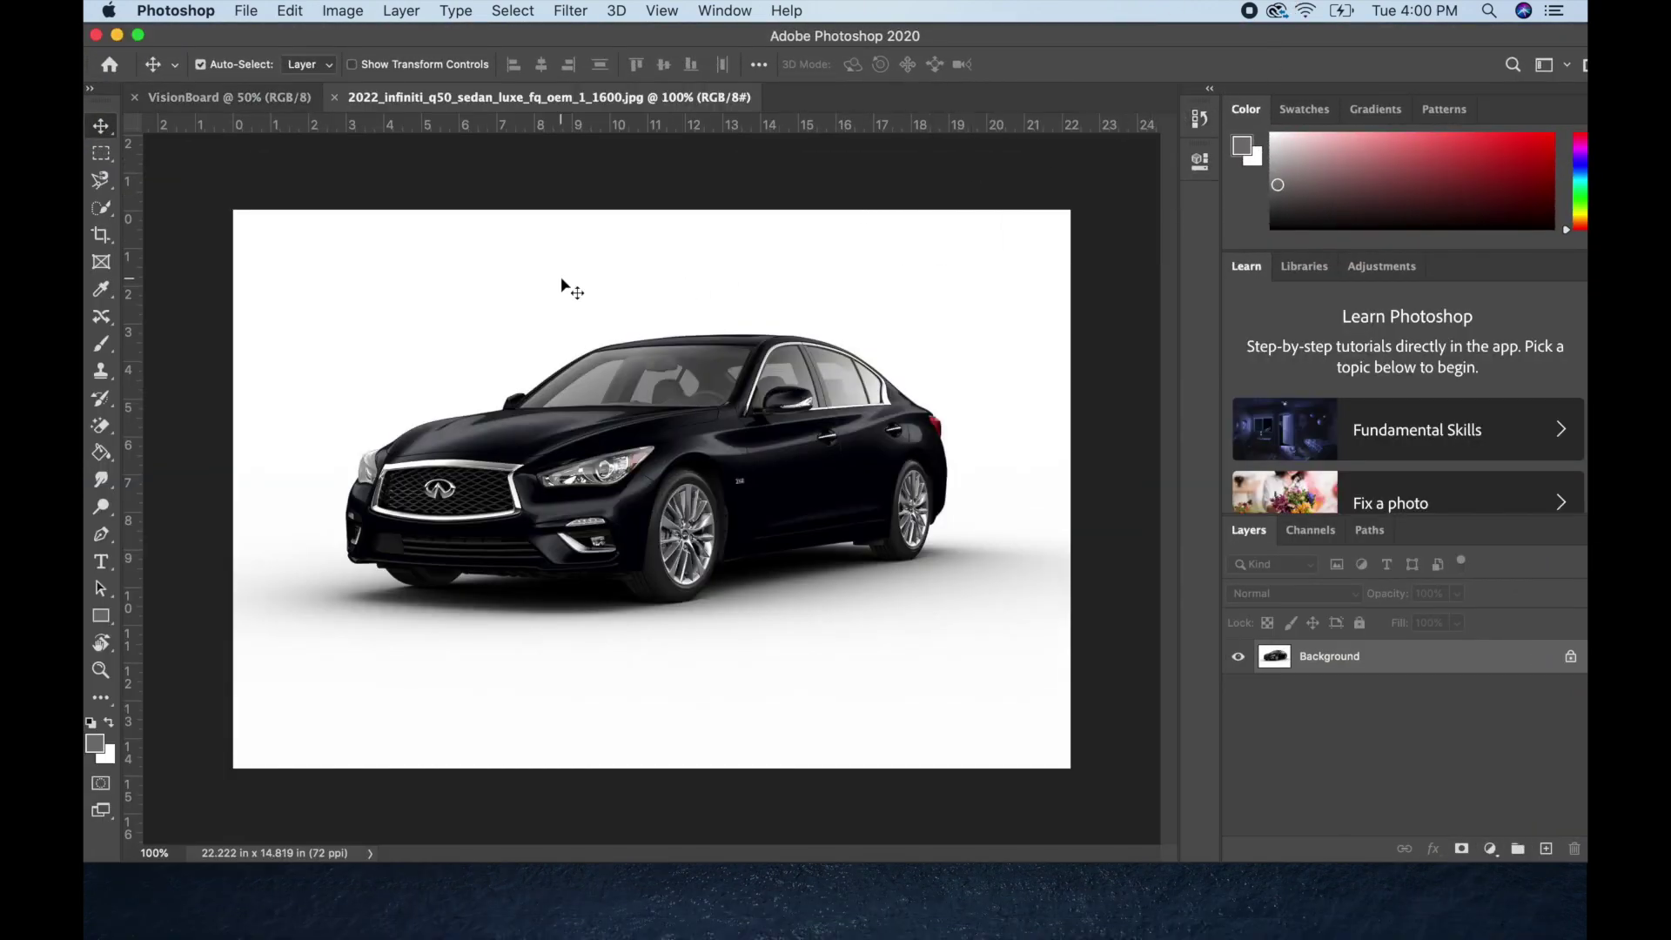
# - Compare the blank VisionBoard document with the opened Infiniti sedan image by switching between the two documents
pyautogui.click(256, 104)
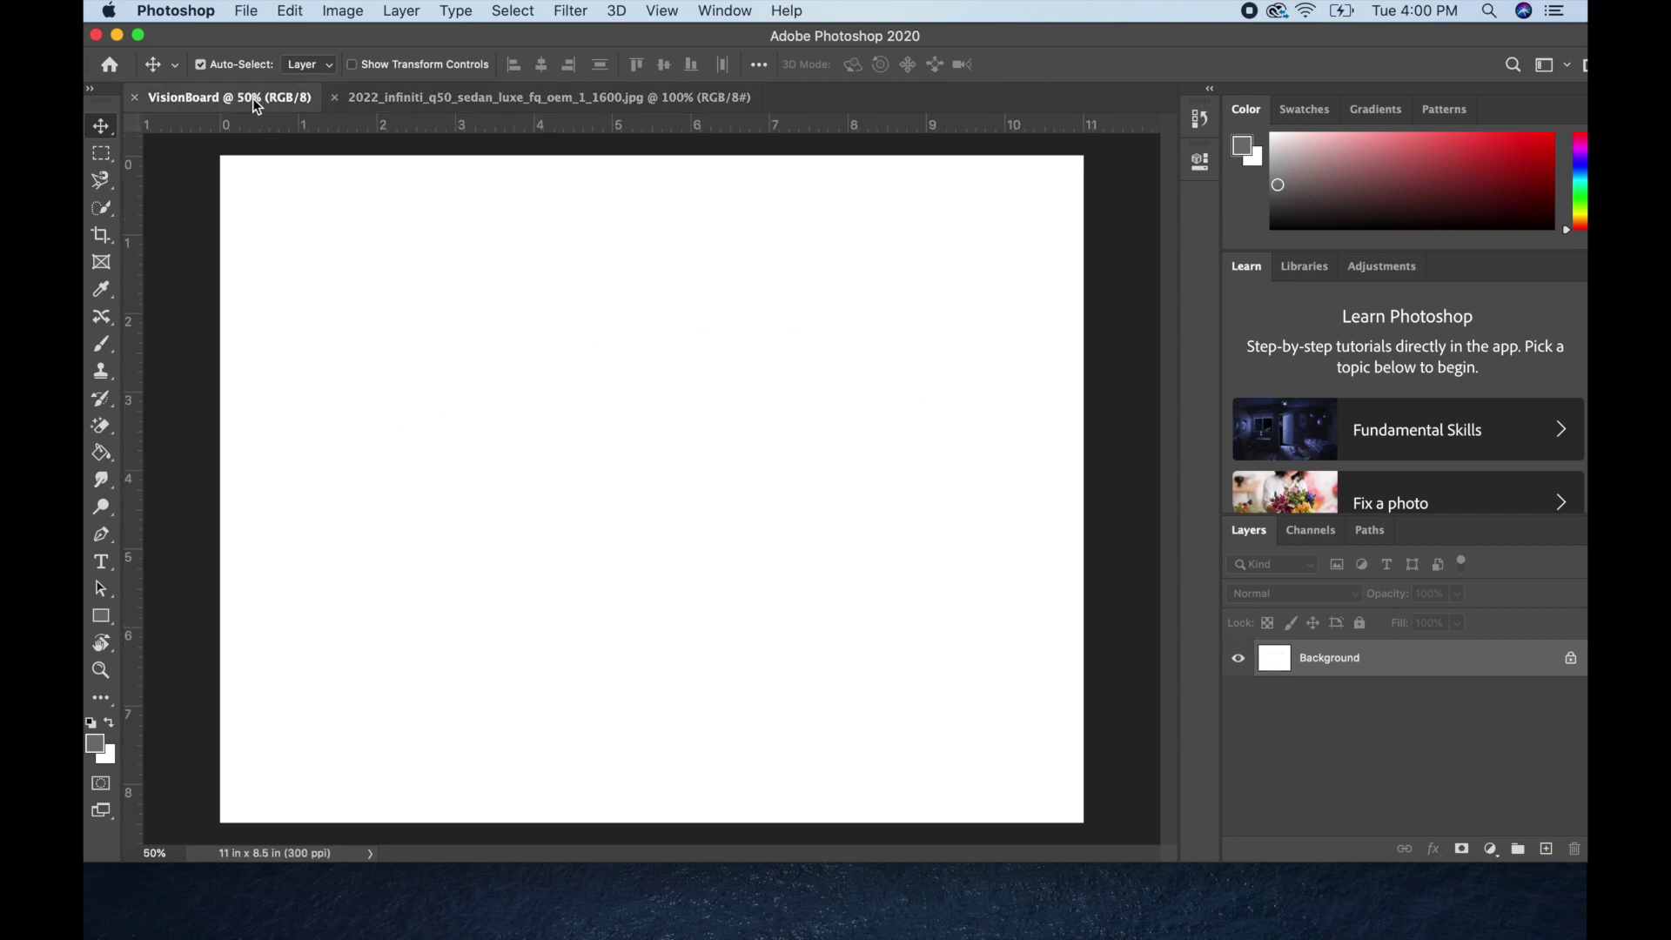
pyautogui.click(369, 96)
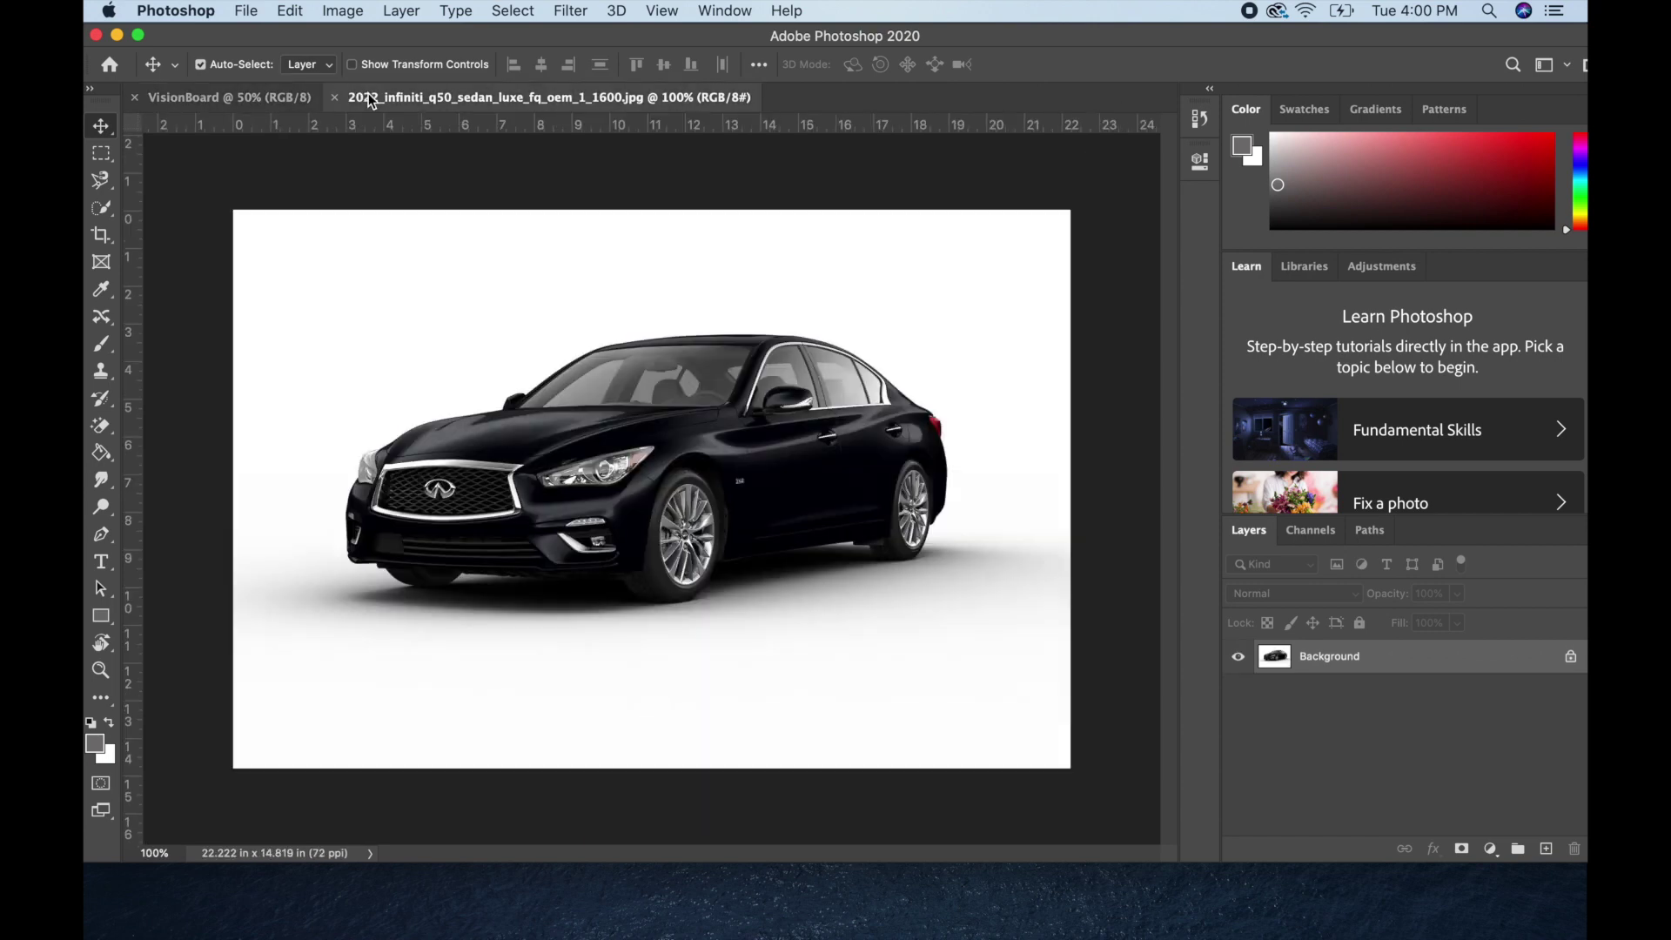
pyautogui.click(263, 97)
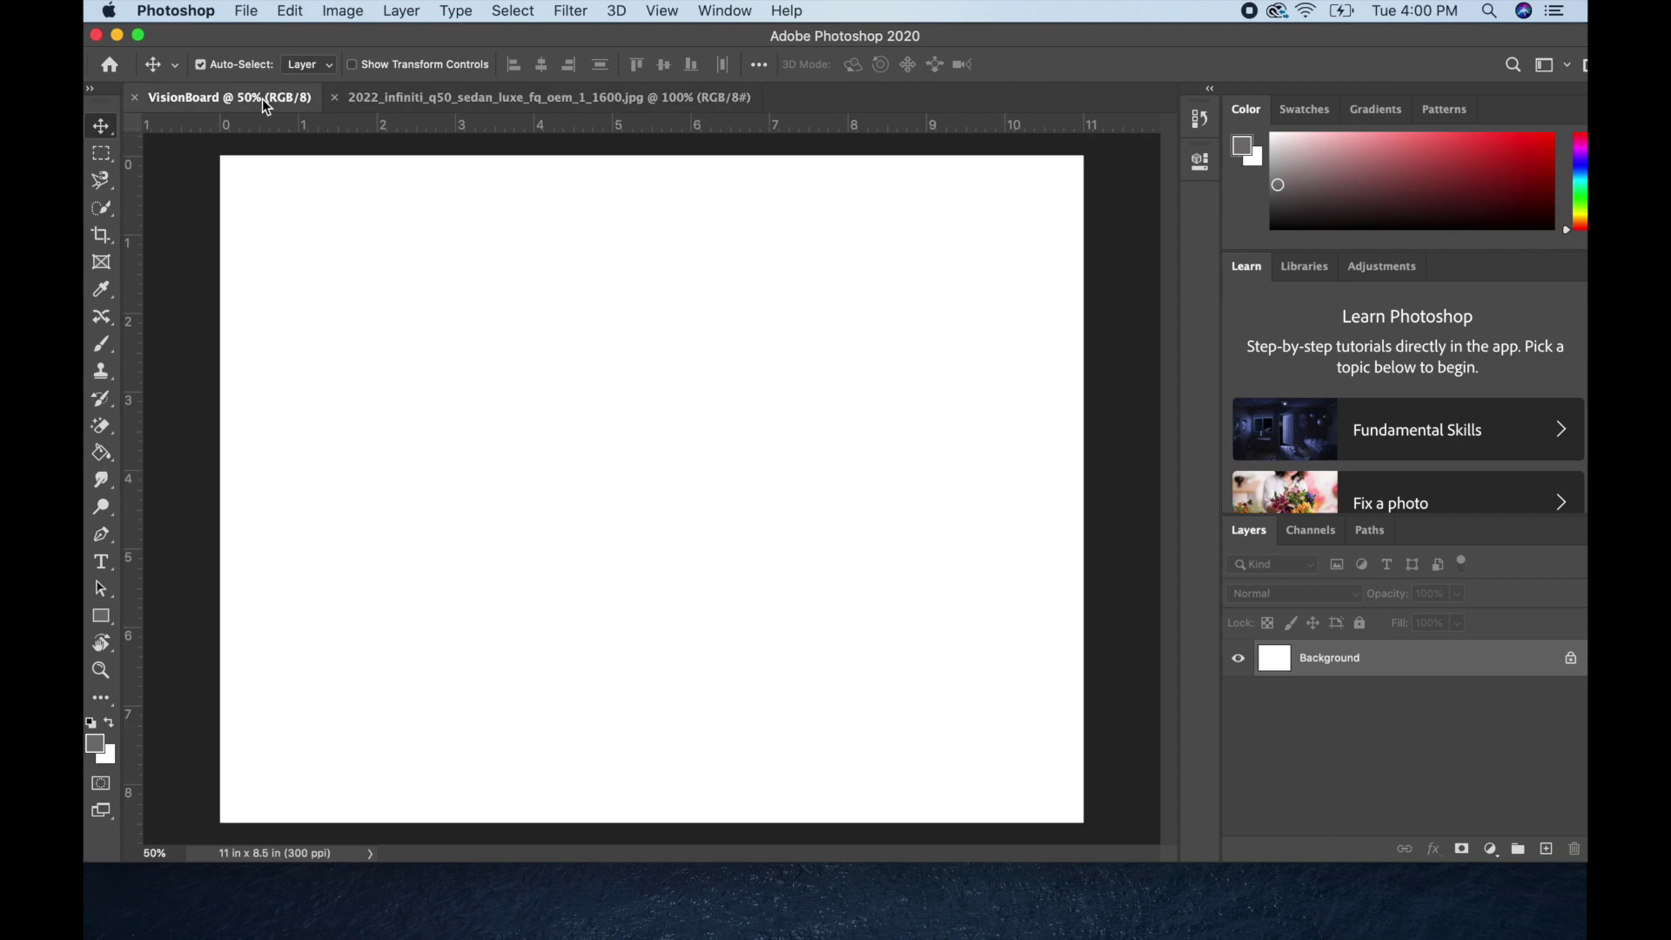
pyautogui.click(394, 100)
pyautogui.click(252, 100)
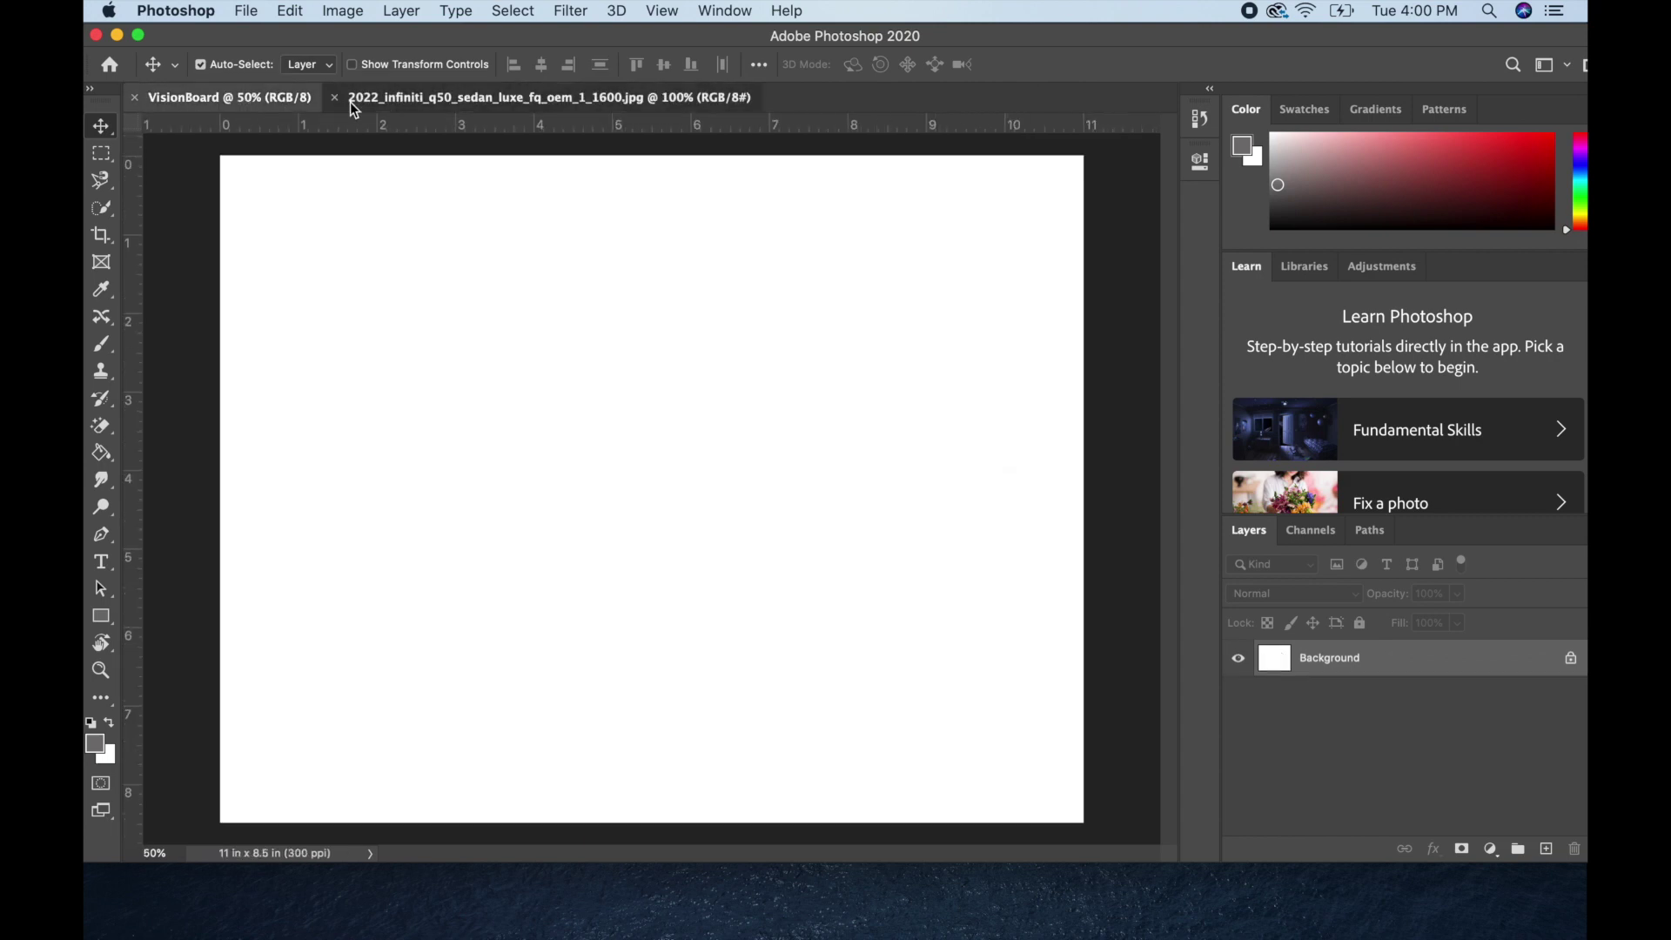
pyautogui.click(352, 100)
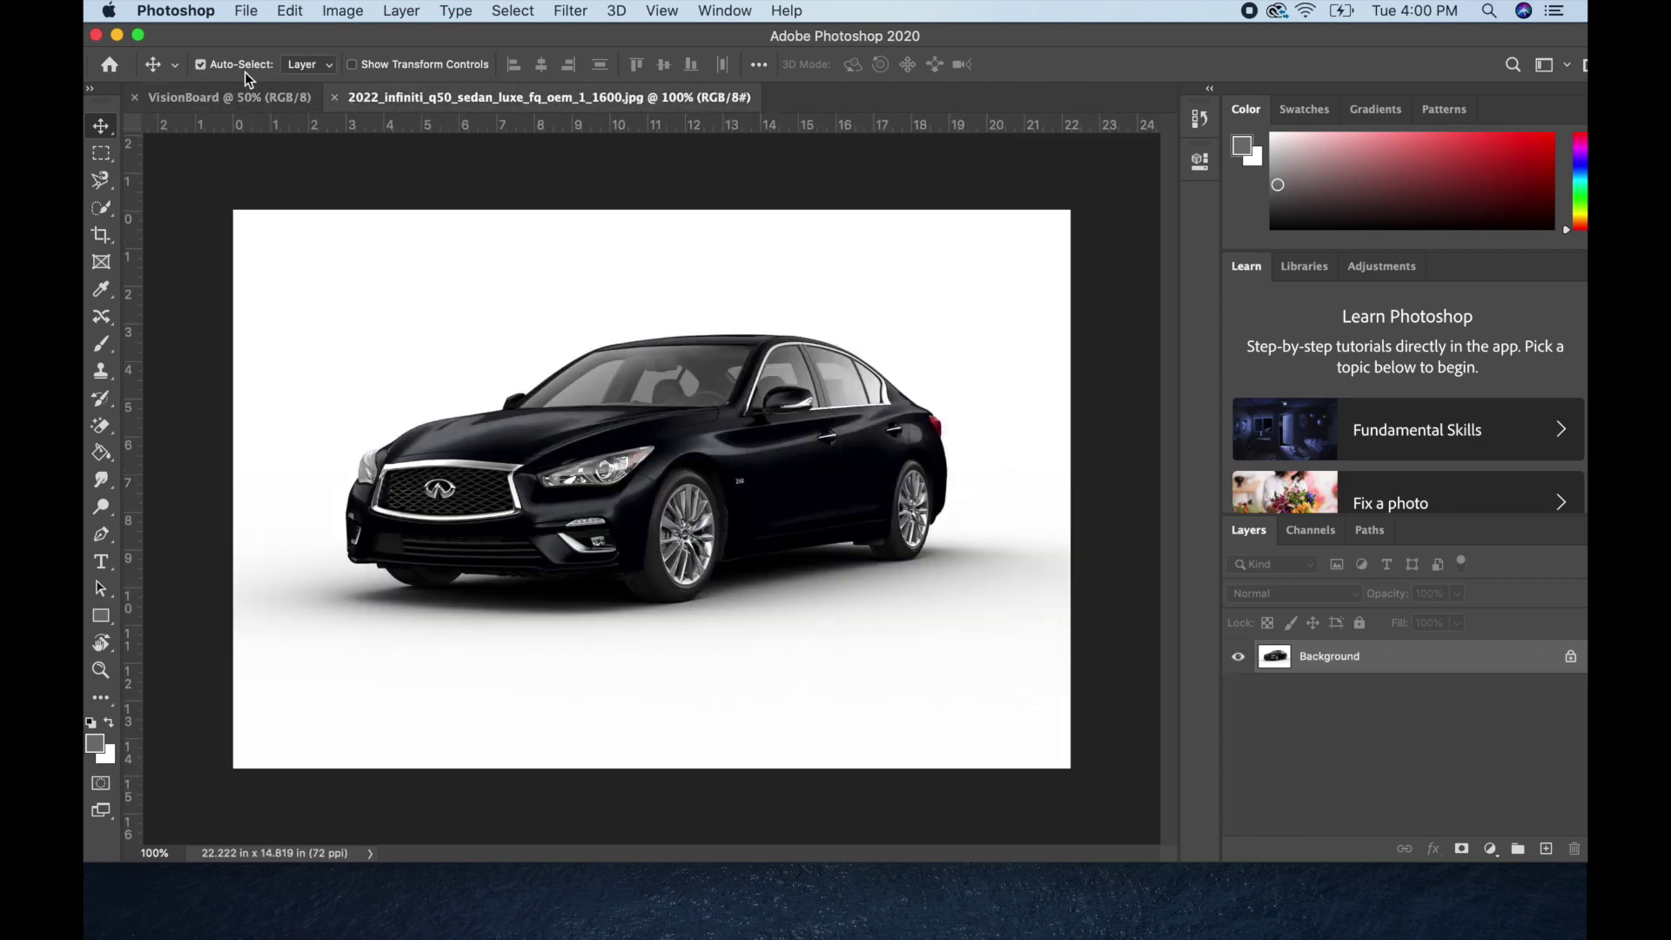
pyautogui.click(248, 12)
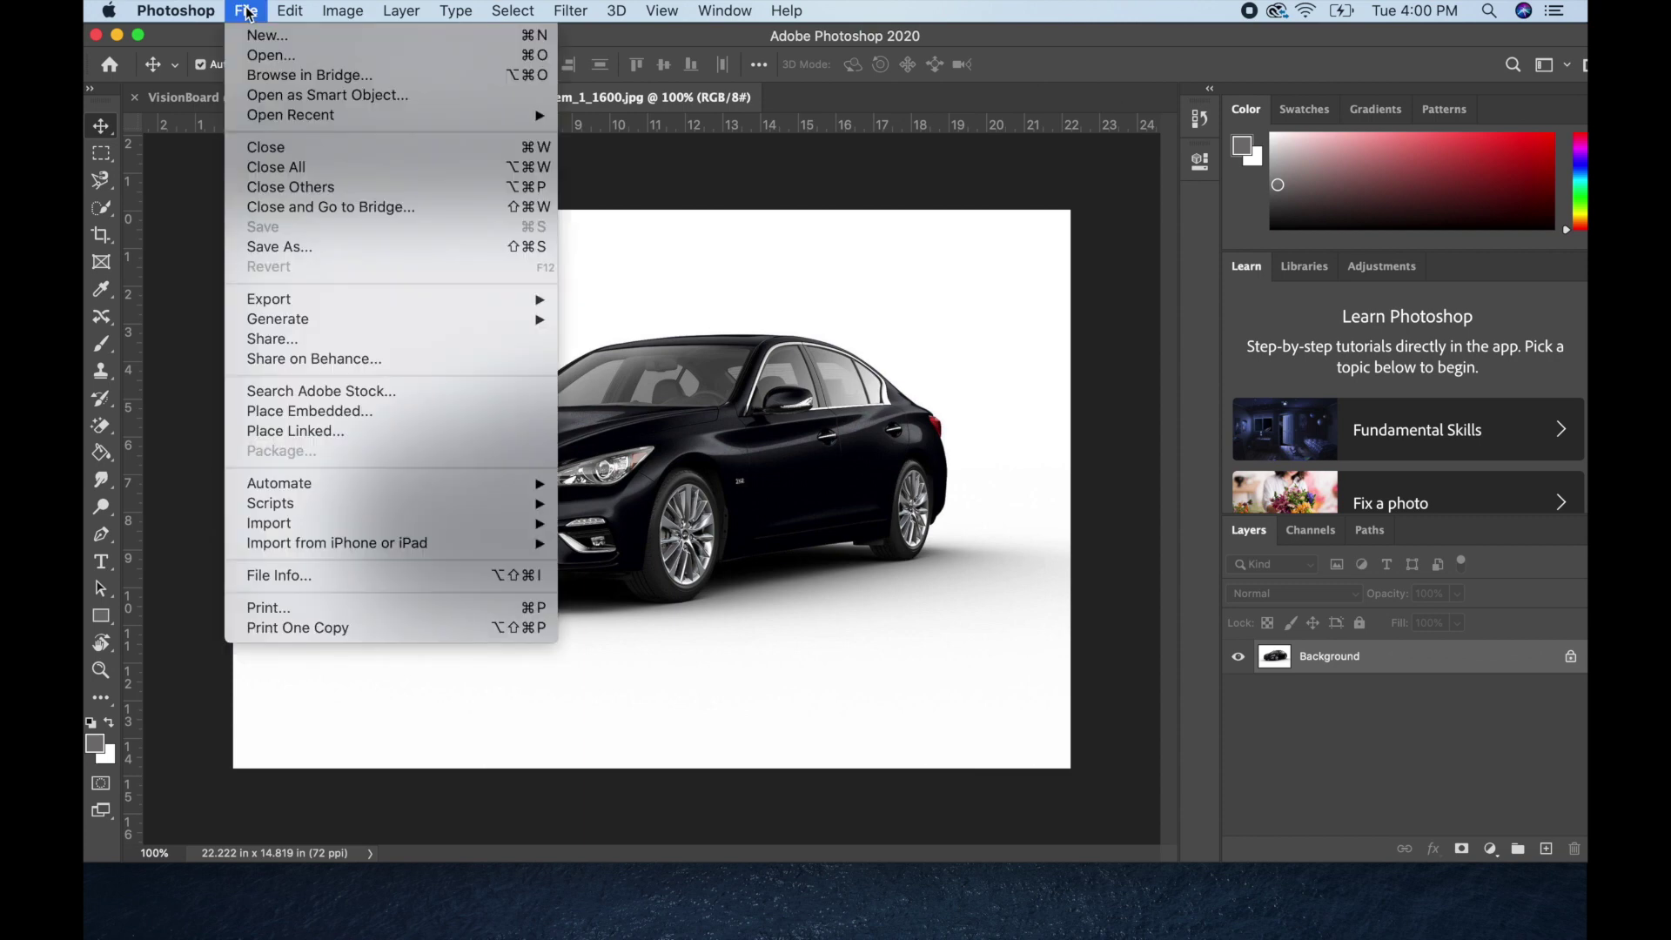
pyautogui.click(261, 55)
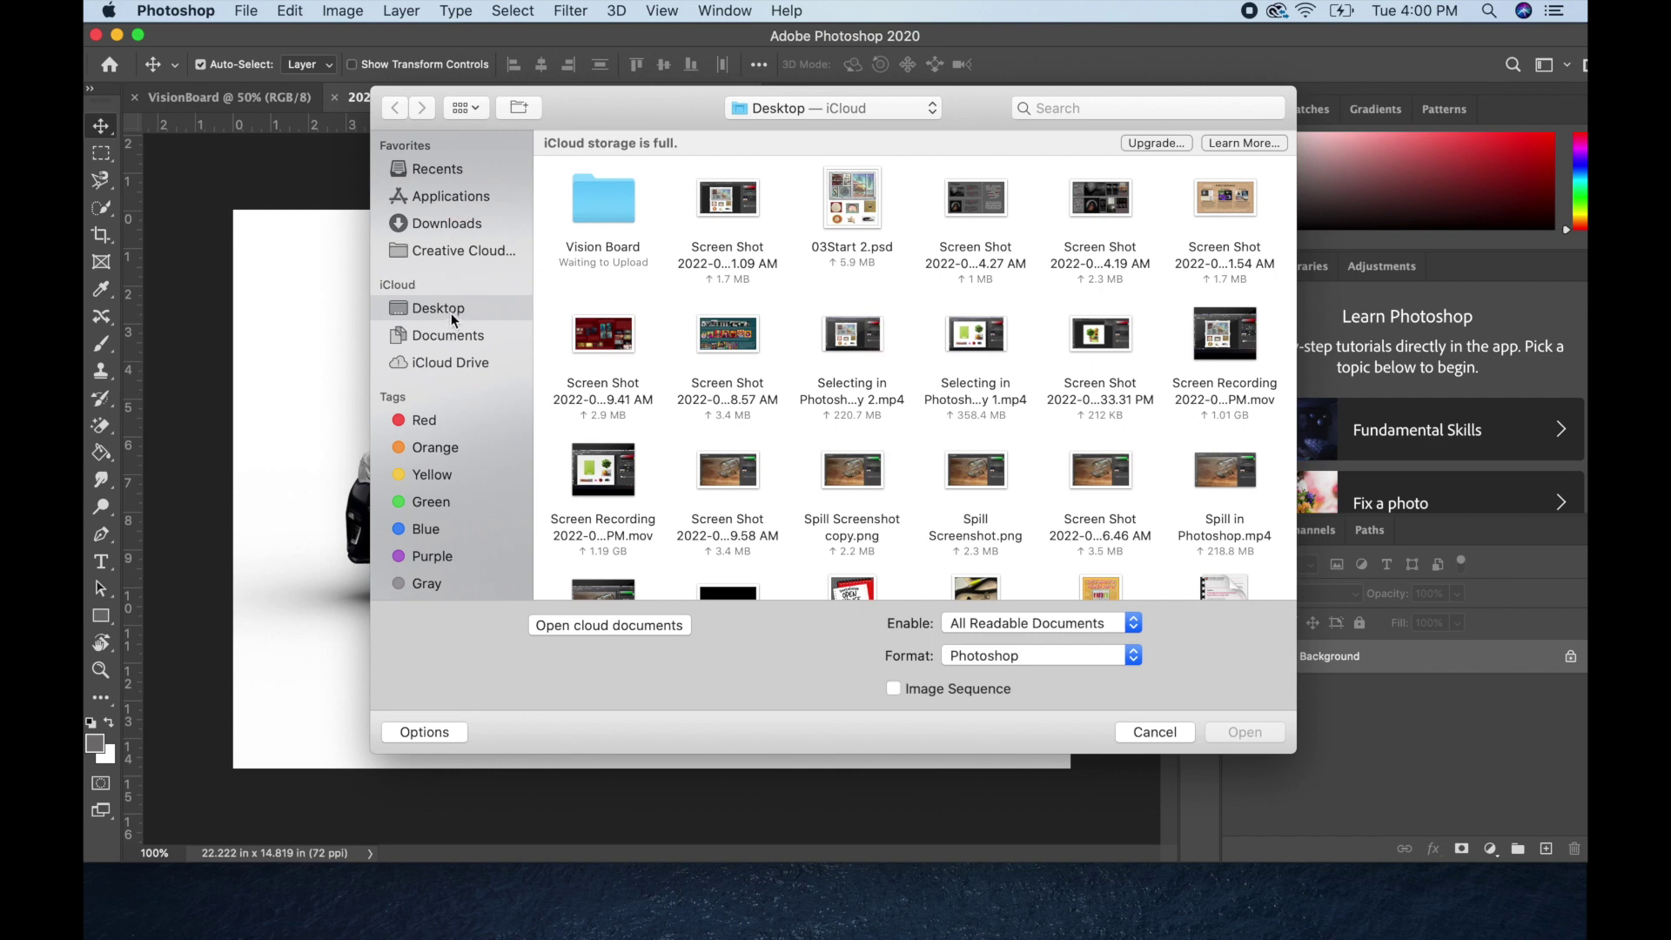
pyautogui.doubleClick(593, 213)
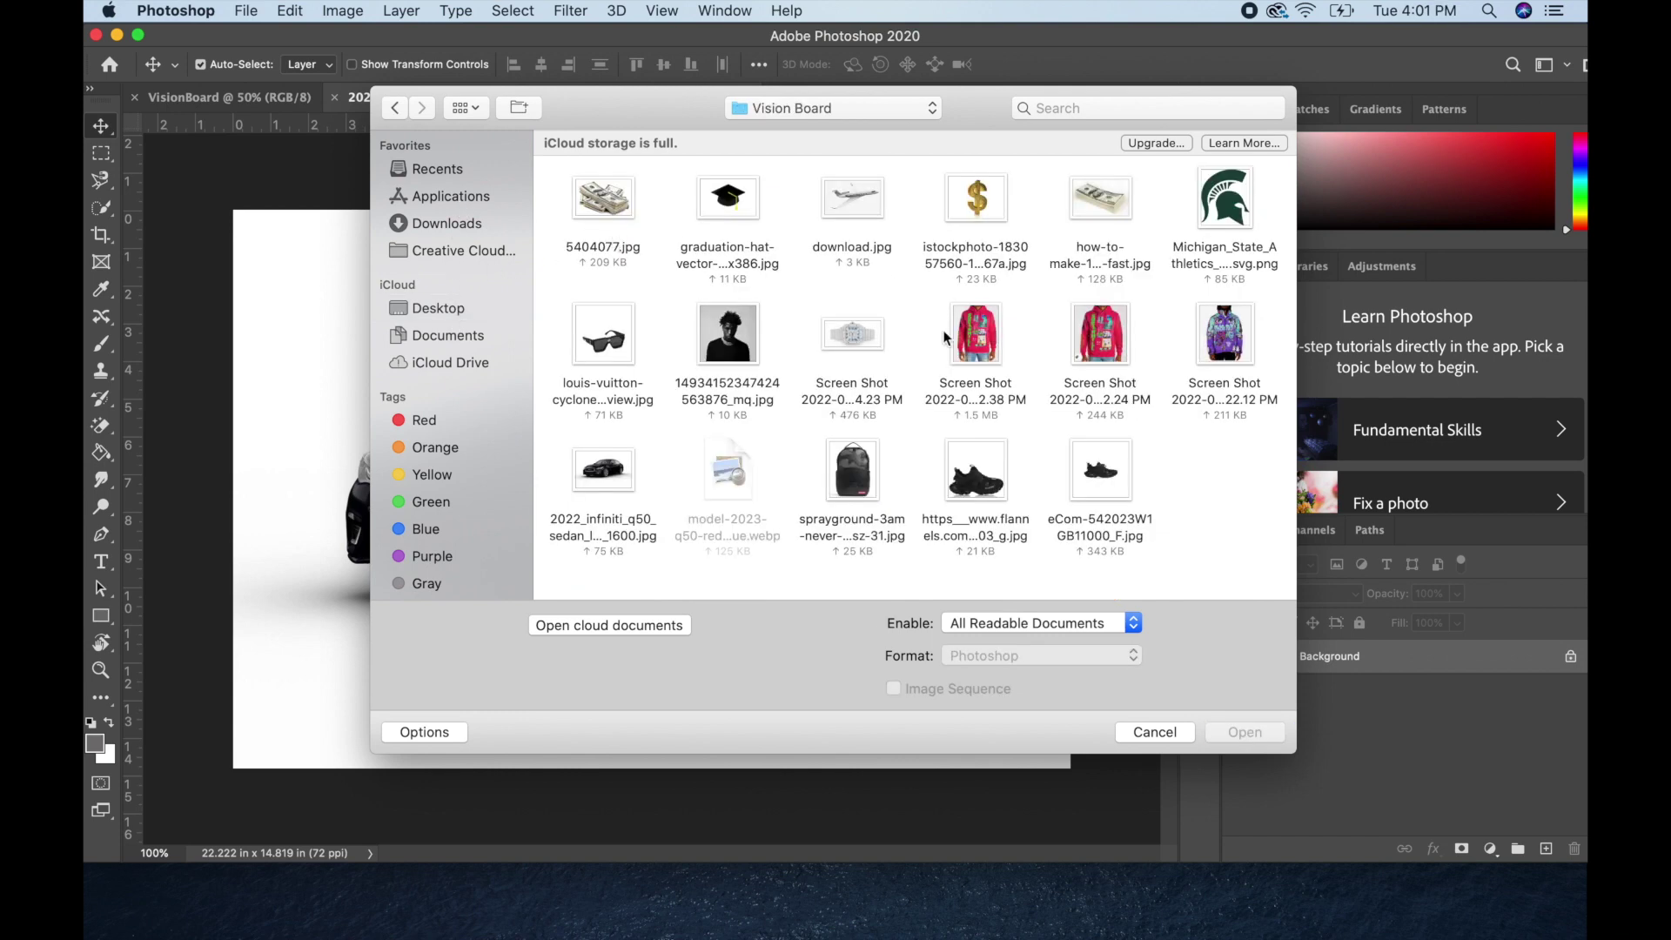
pyautogui.click(973, 217)
pyautogui.click(1223, 736)
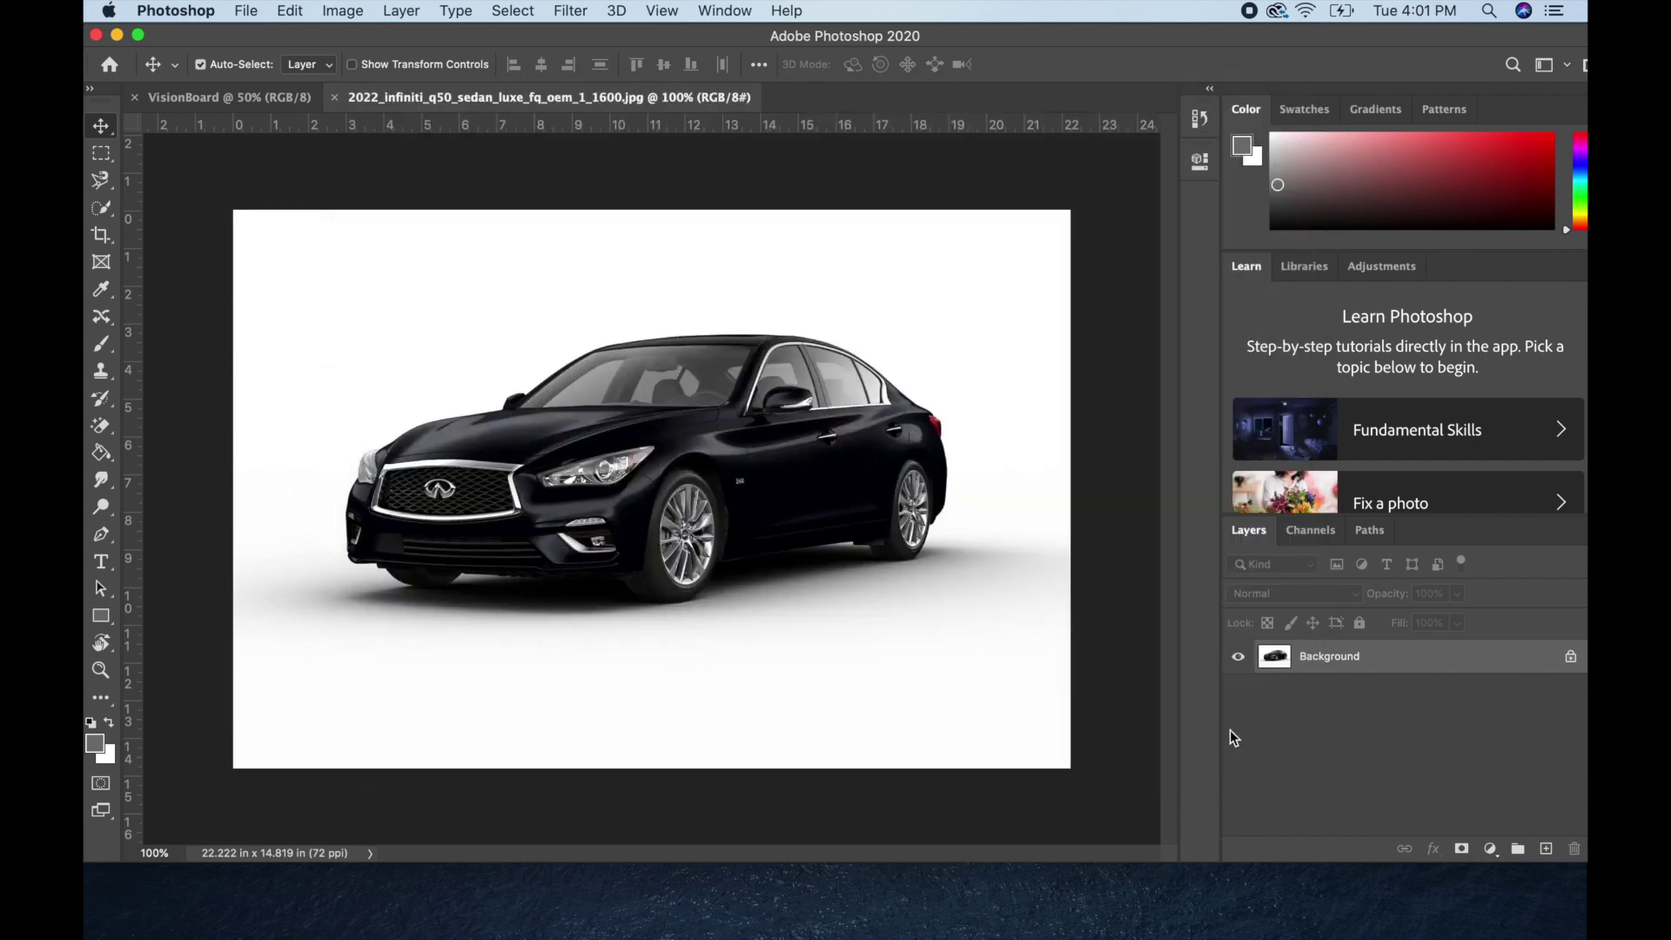
# - Select the black car in the Infiniti image with the Object Selection Tool, using a rectangle around the whole car
pyautogui.click(540, 96)
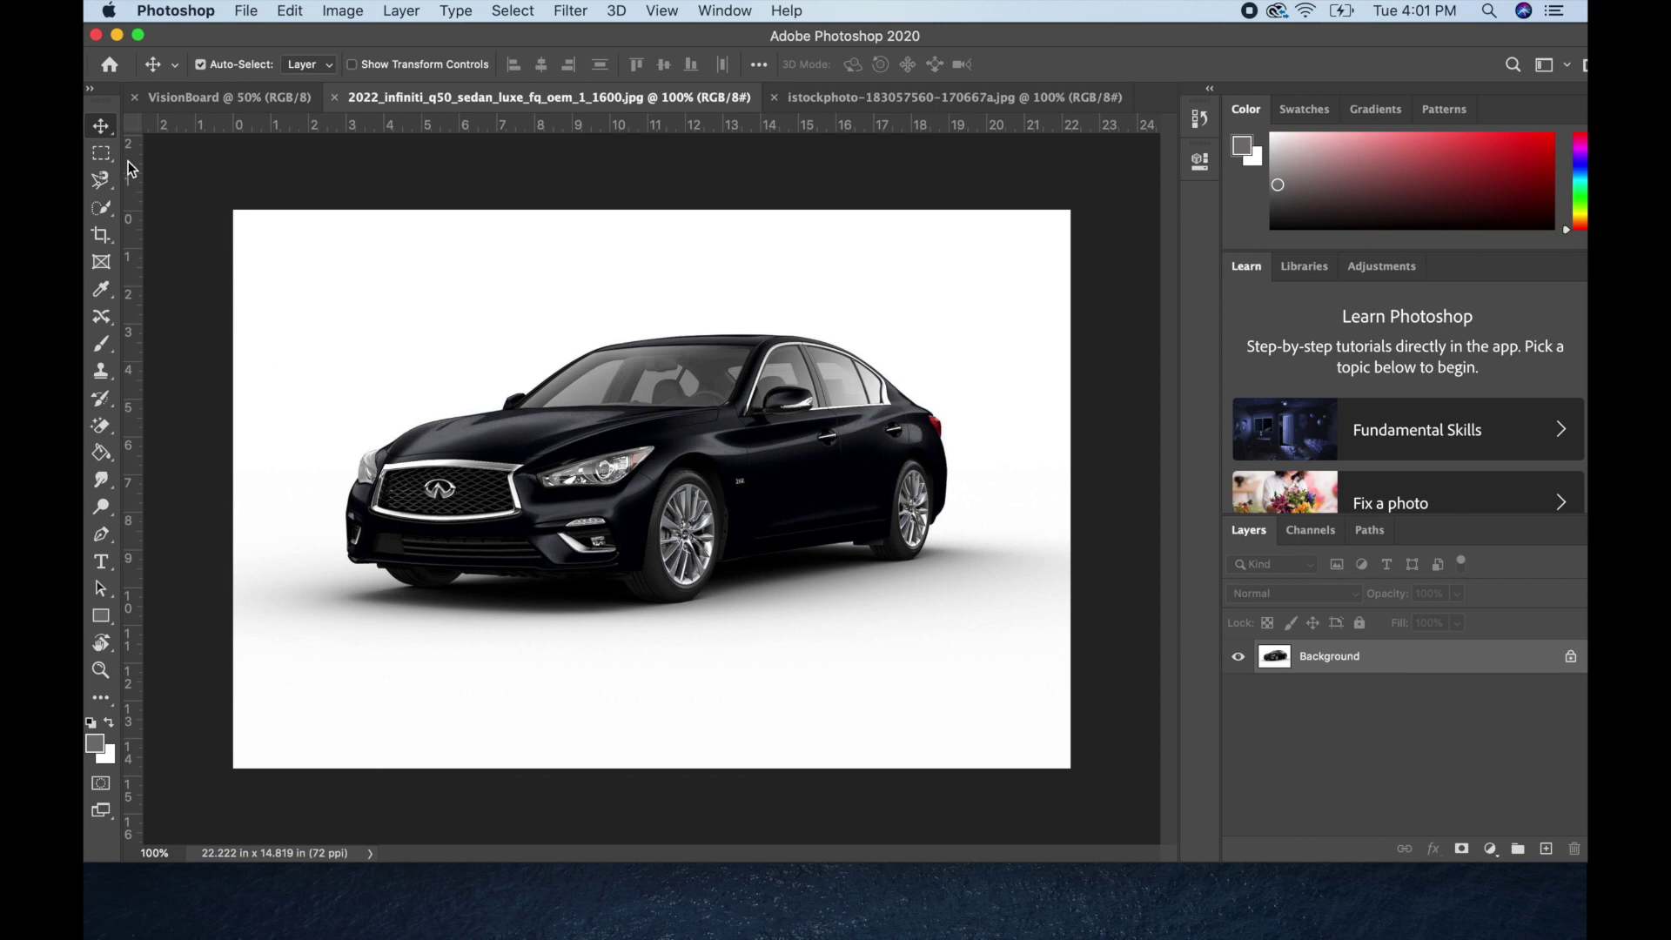
pyautogui.click(104, 180)
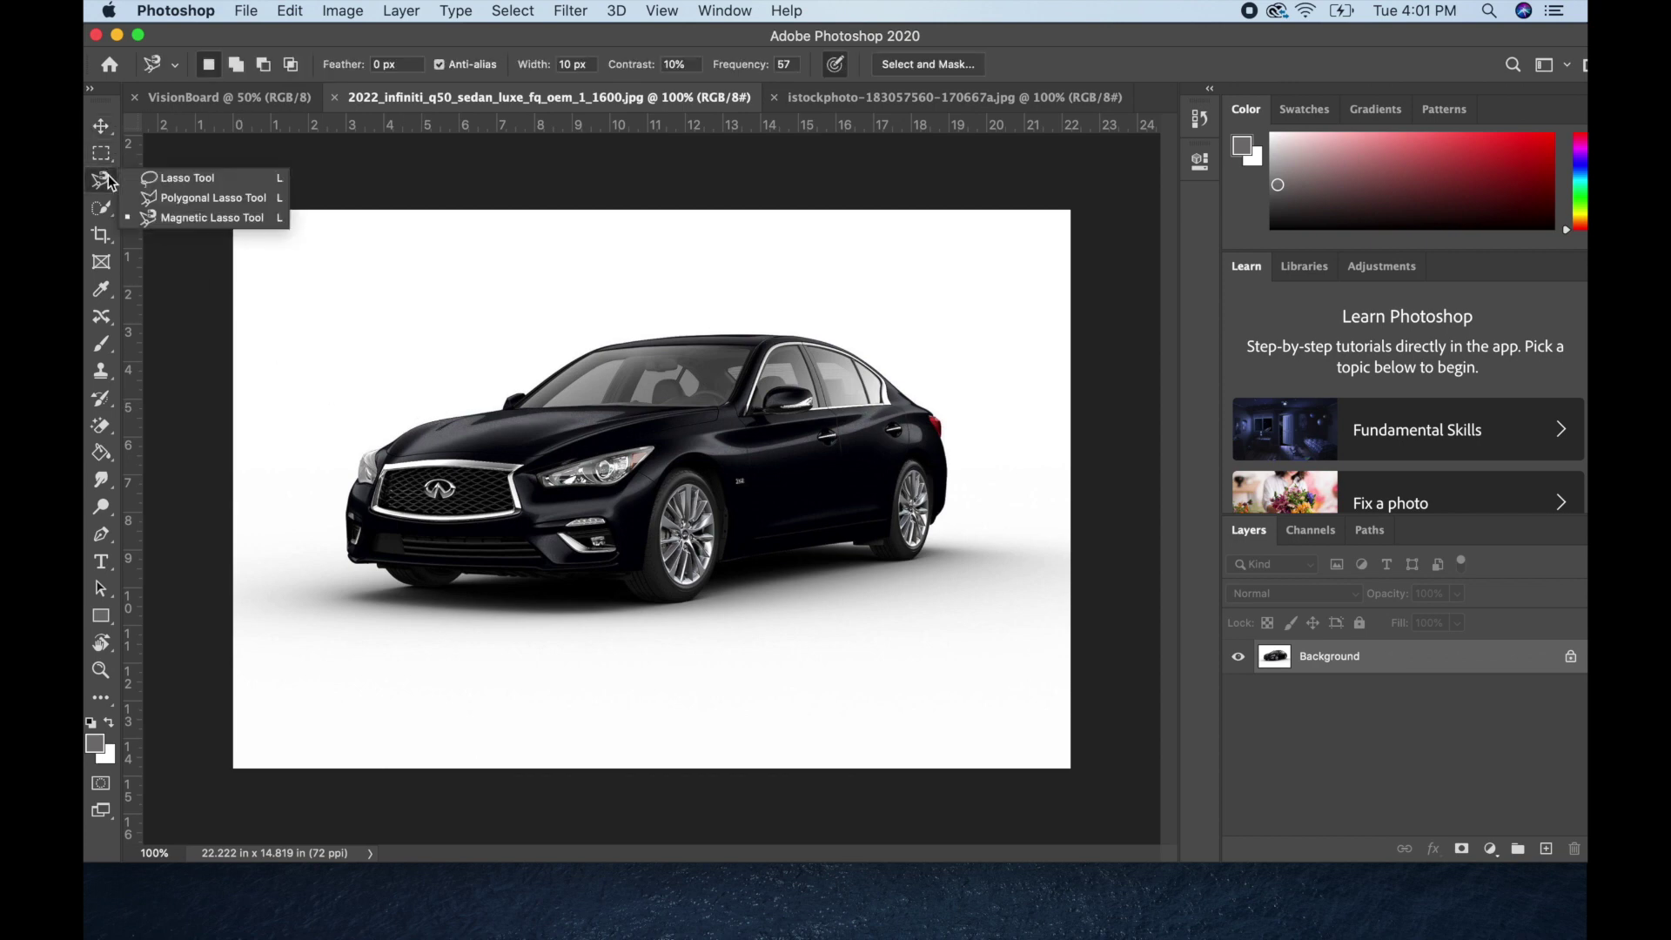
pyautogui.click(102, 209)
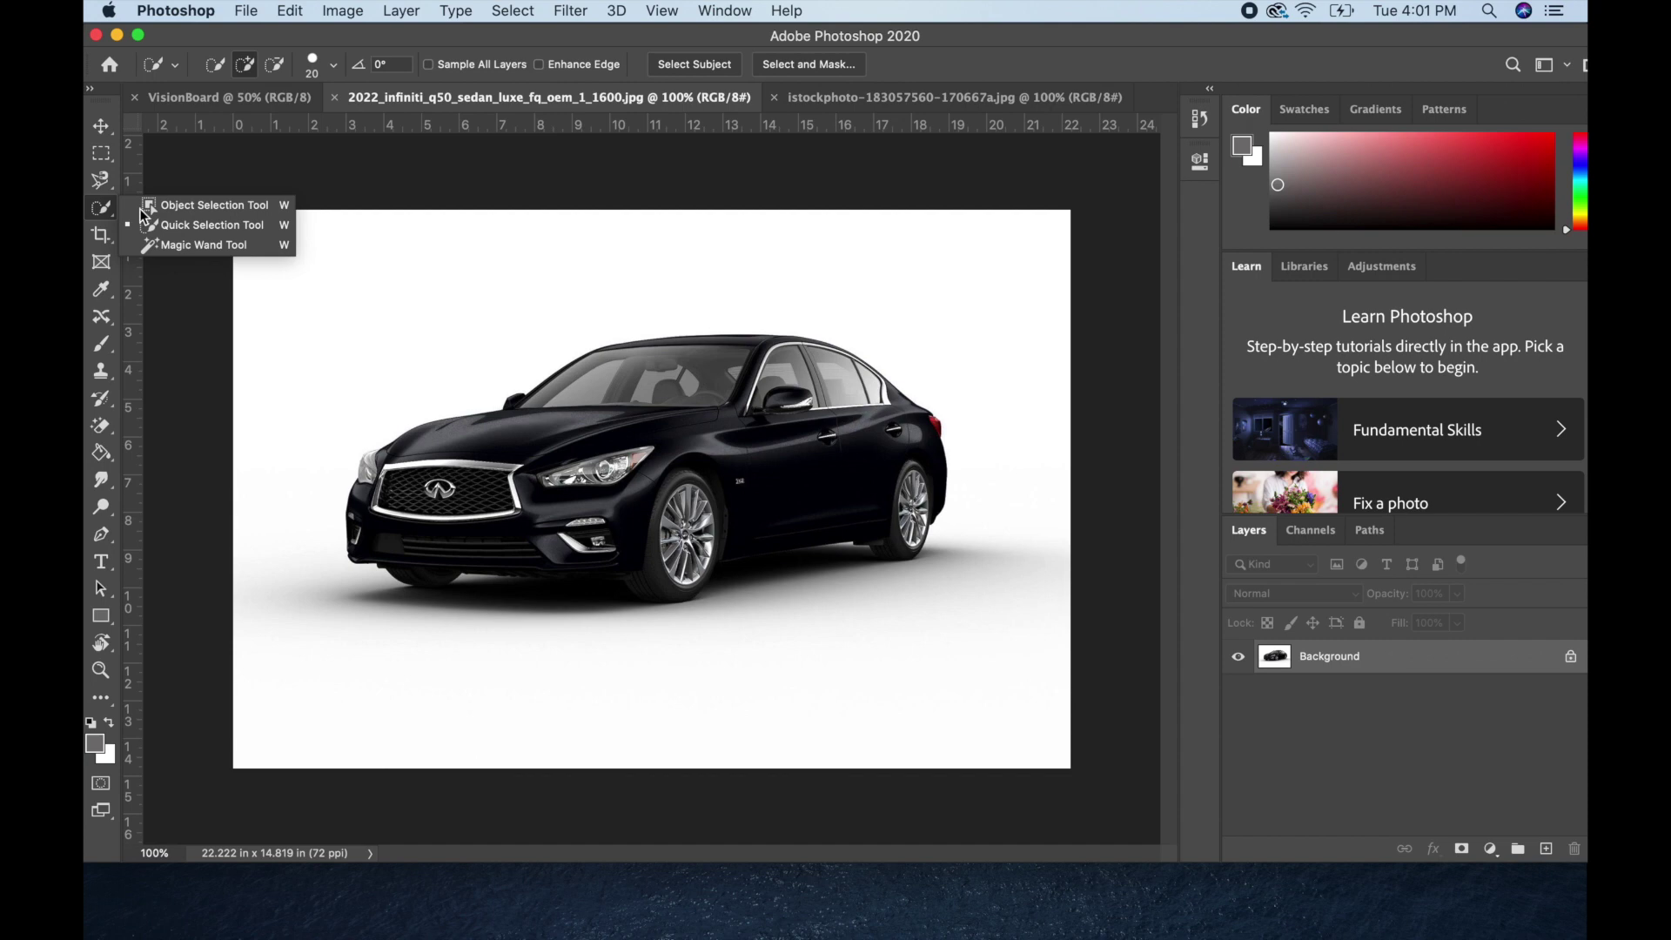
pyautogui.click(186, 205)
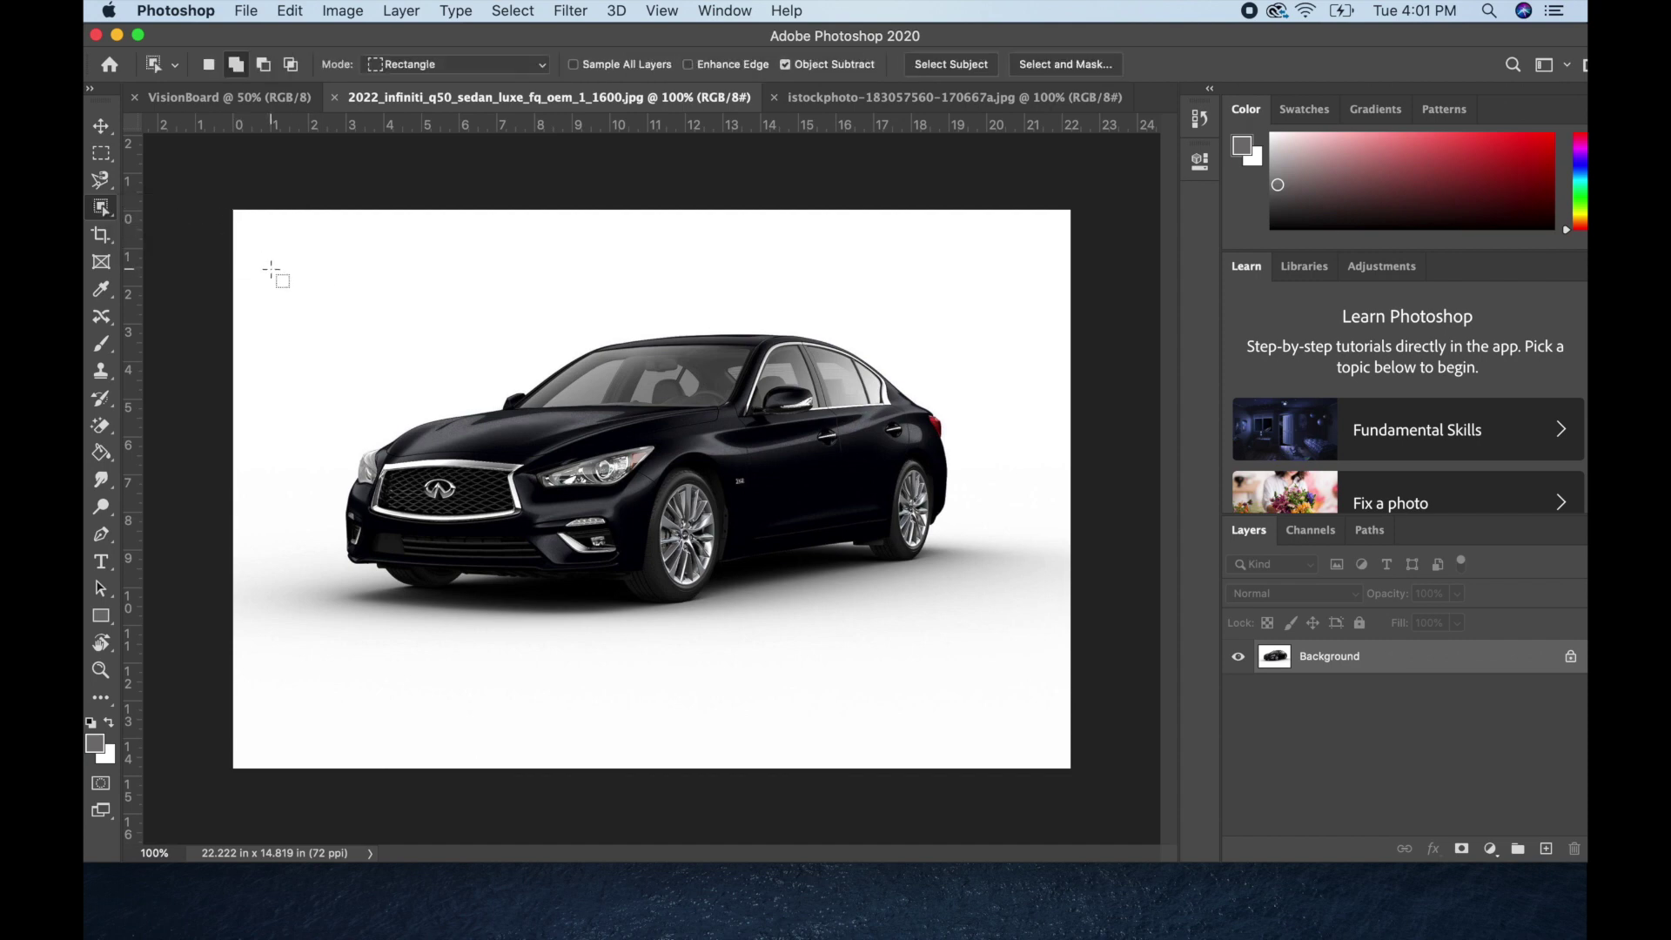
pyautogui.moveTo(271, 269); pyautogui.dragTo(1054, 678)
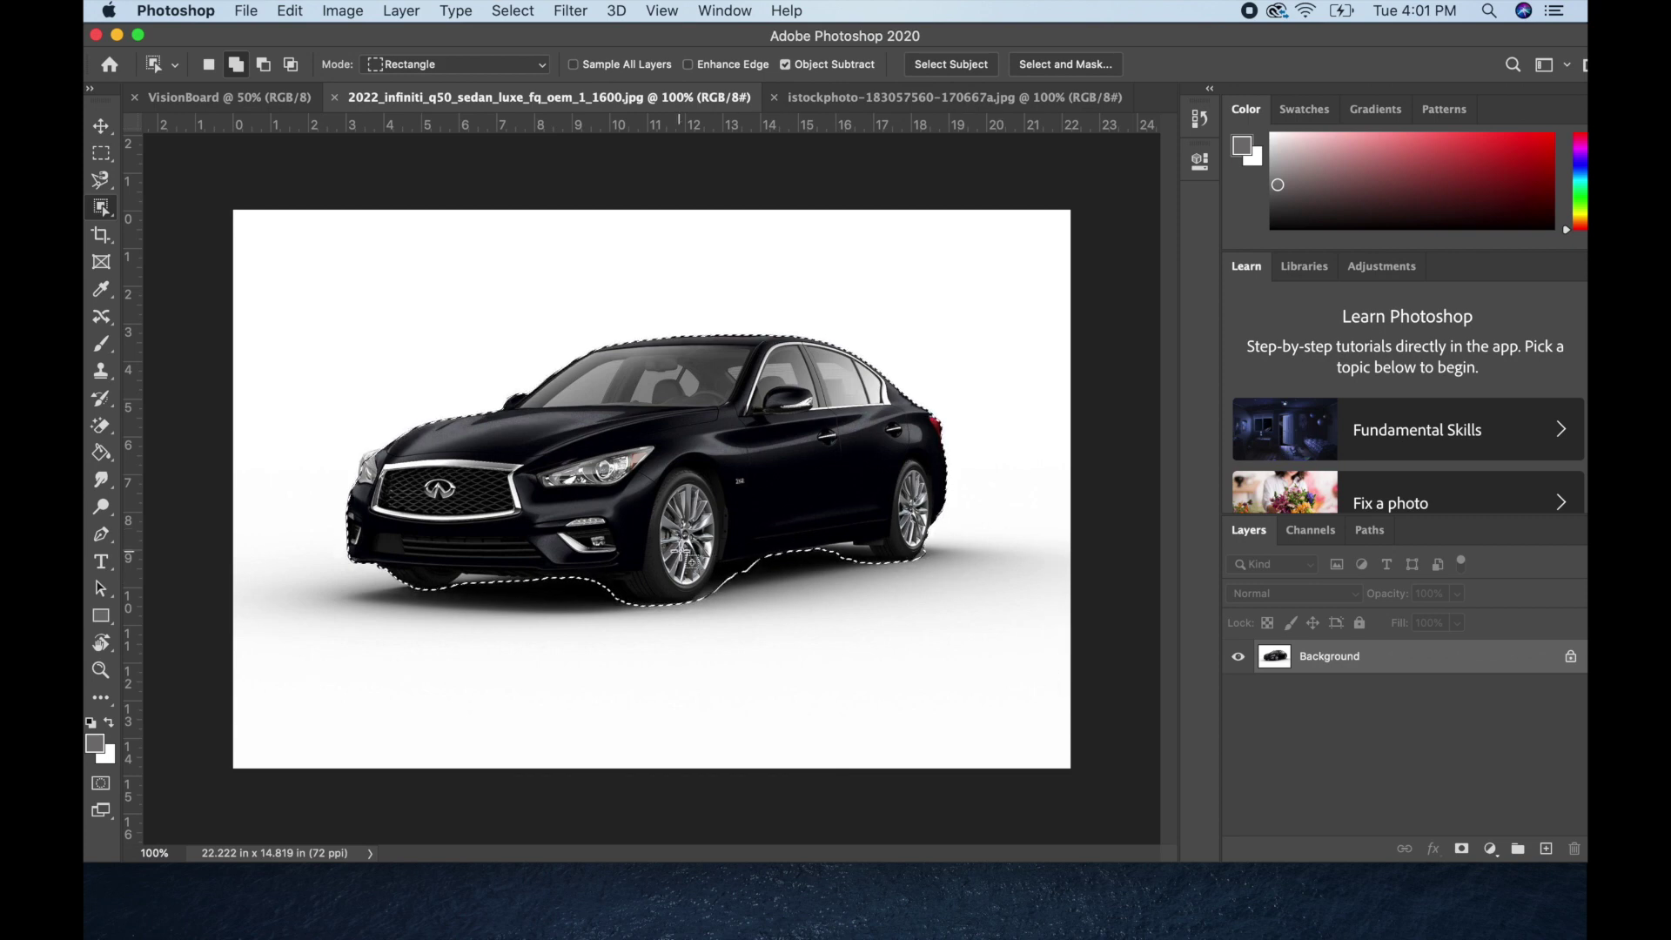
# - Extend the car selection with the Quick Selection Tool to include the shadow beneath the car and between its wheels
pyautogui.click(103, 208)
pyautogui.click(170, 225)
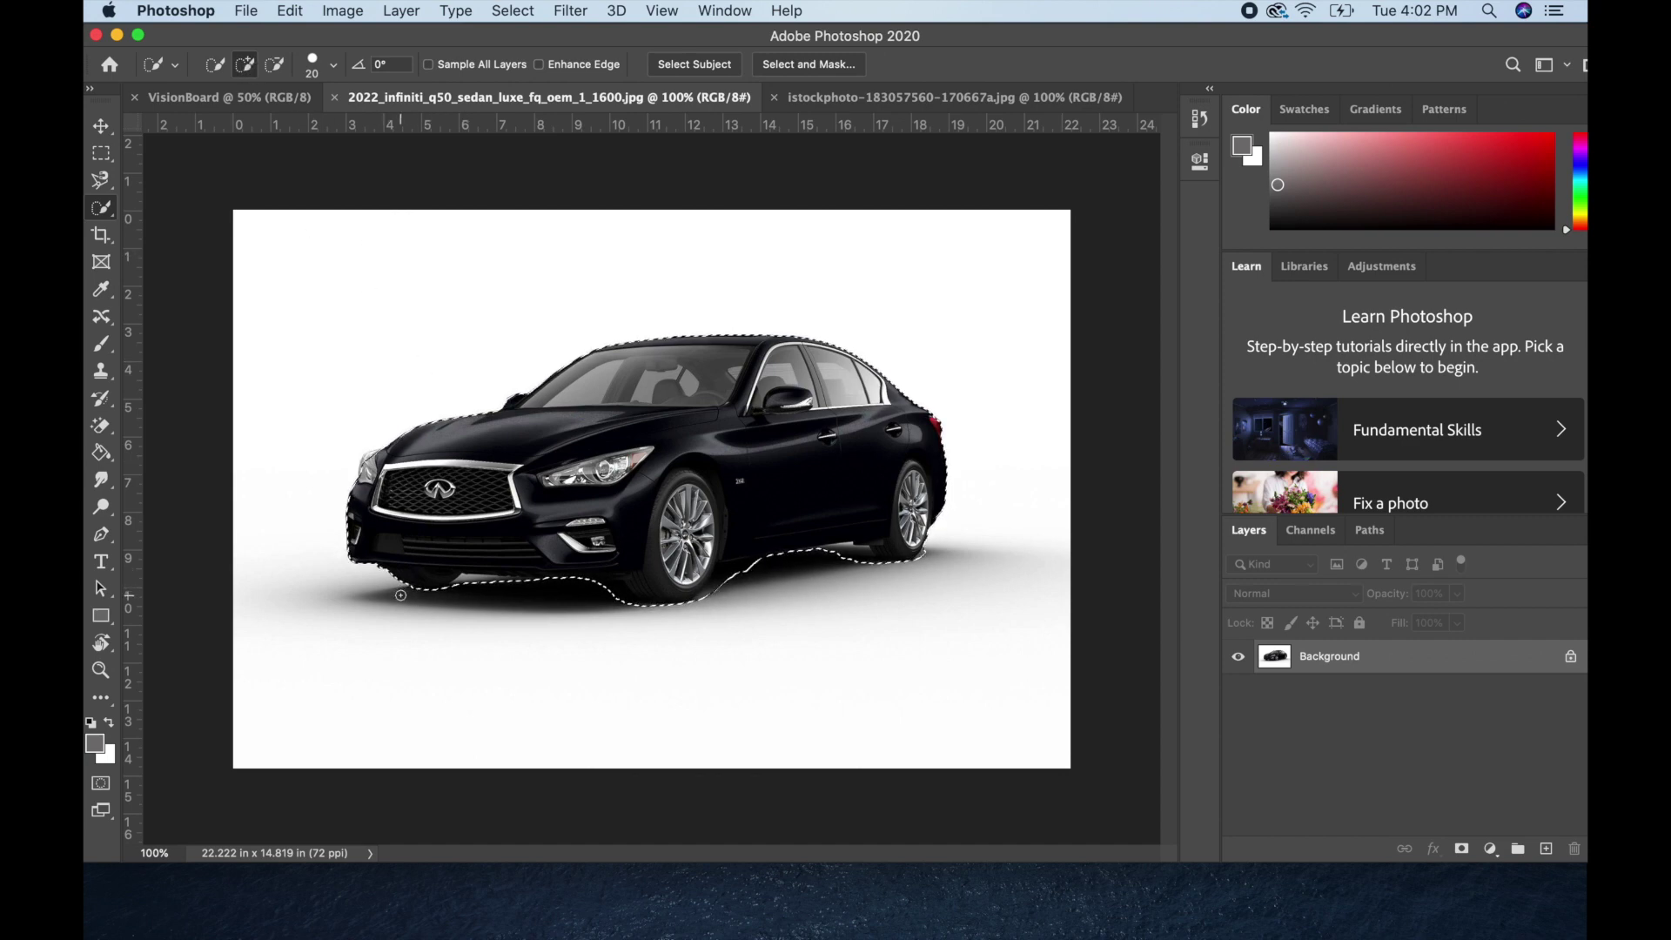
pyautogui.moveTo(465, 596); pyautogui.dragTo(543, 600)
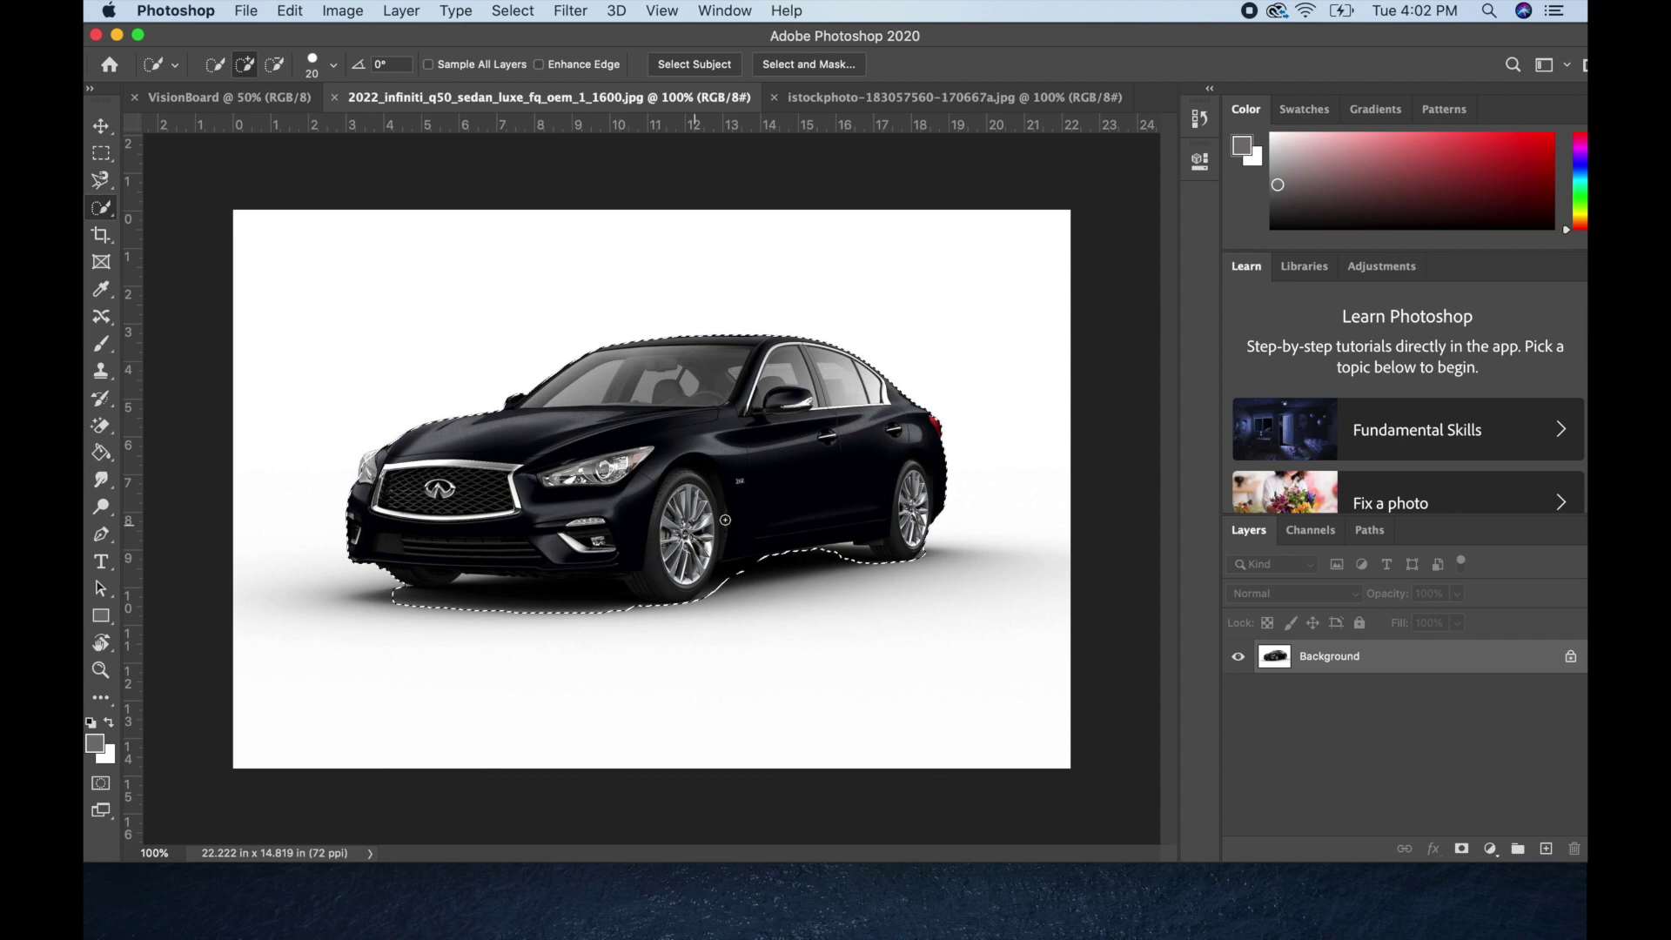
pyautogui.moveTo(732, 580); pyautogui.dragTo(779, 566)
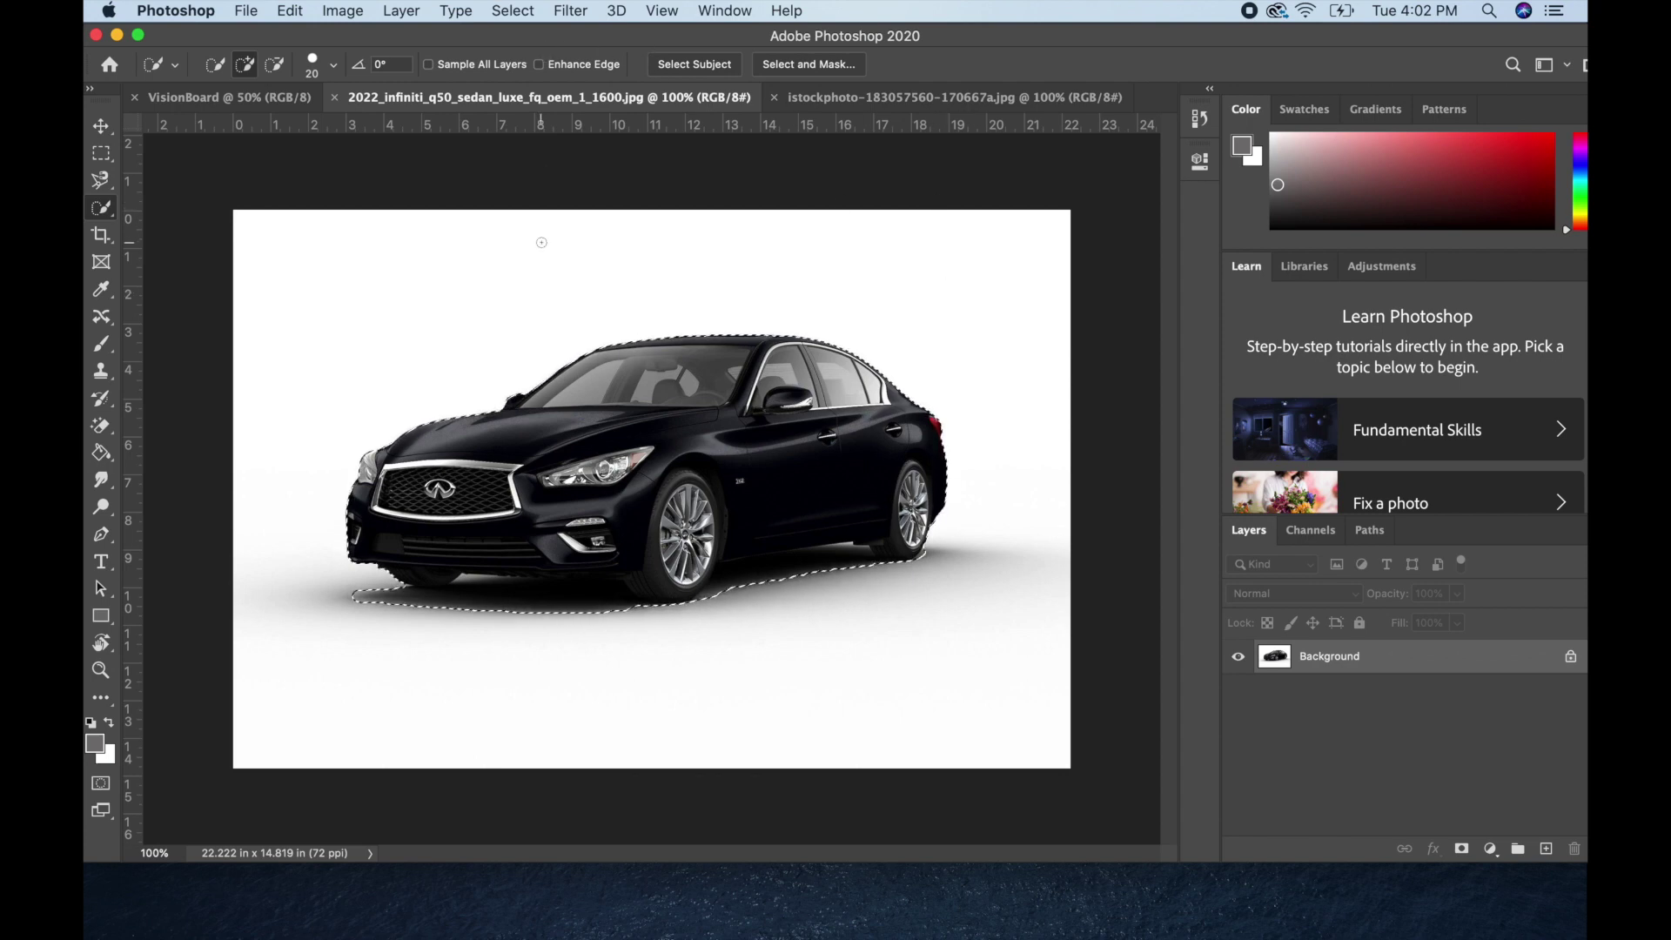
# - Copy the selected car and paste it into the VisionBoard document
pyautogui.click(293, 10)
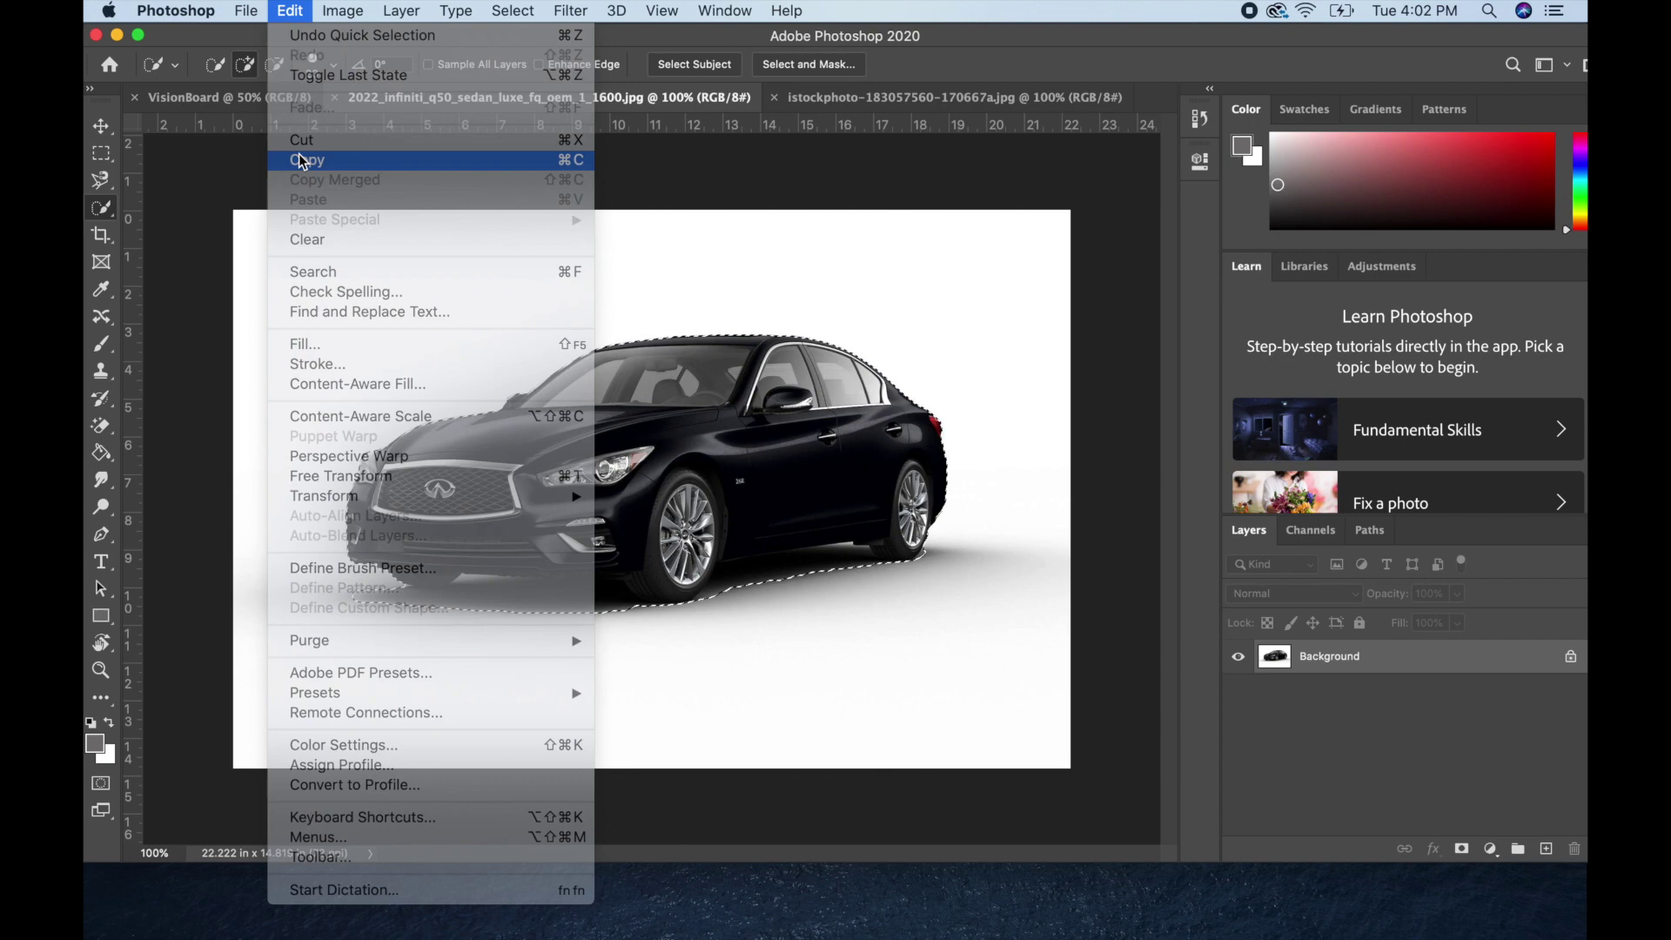
pyautogui.click(302, 161)
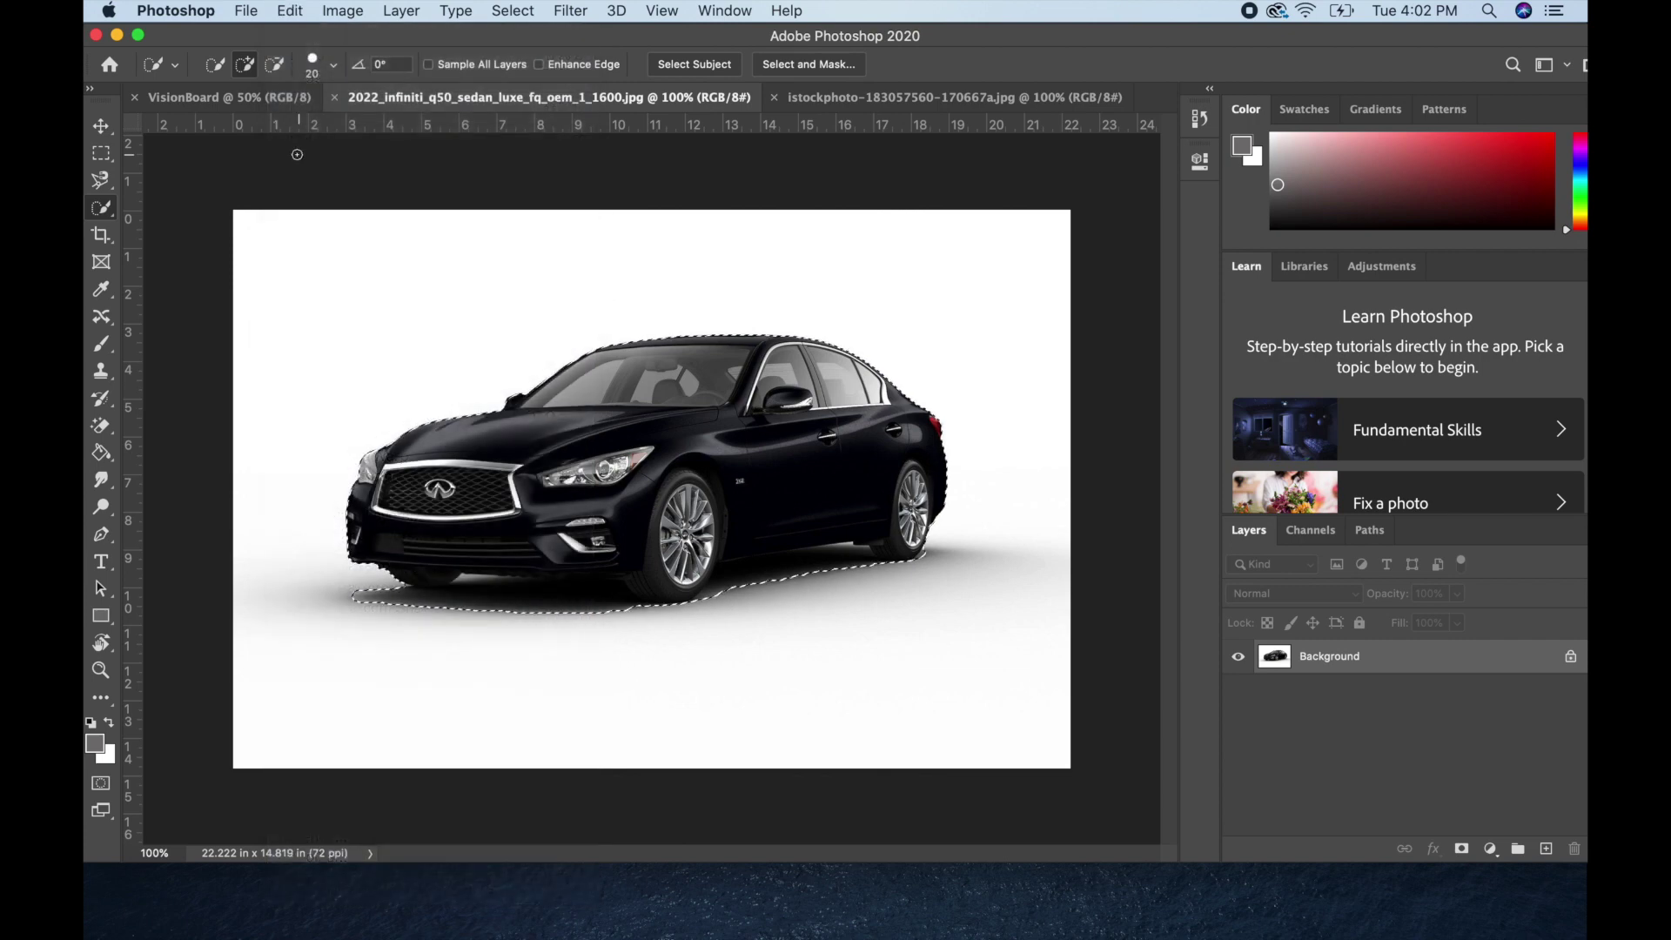
pyautogui.click(235, 101)
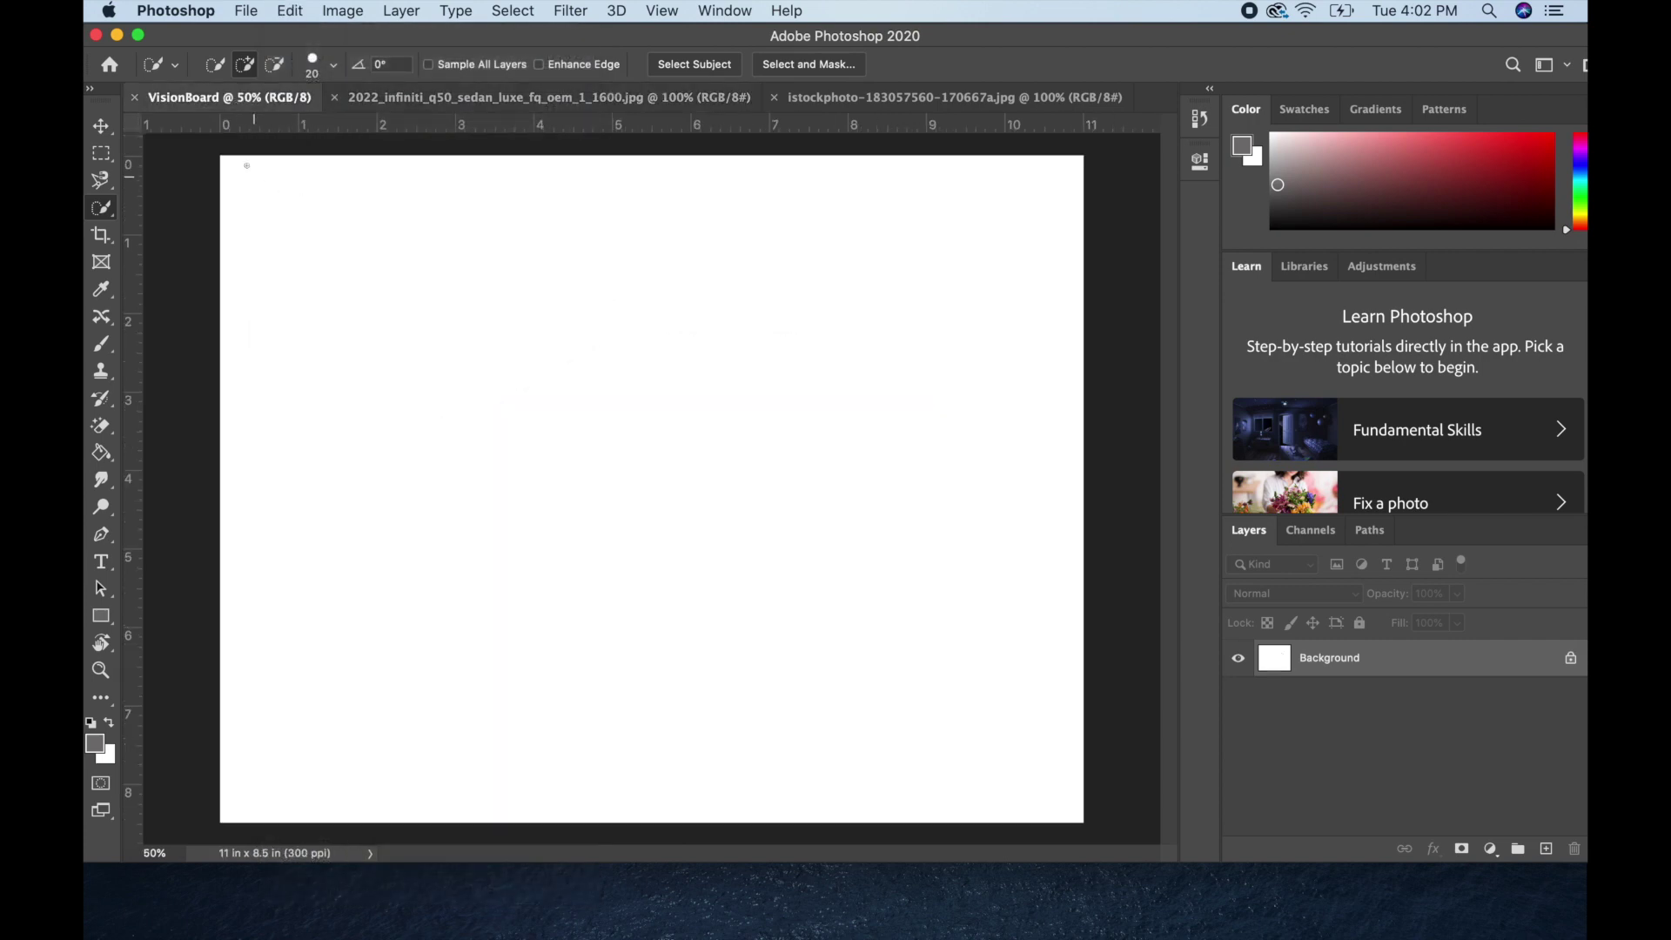
pyautogui.click(291, 11)
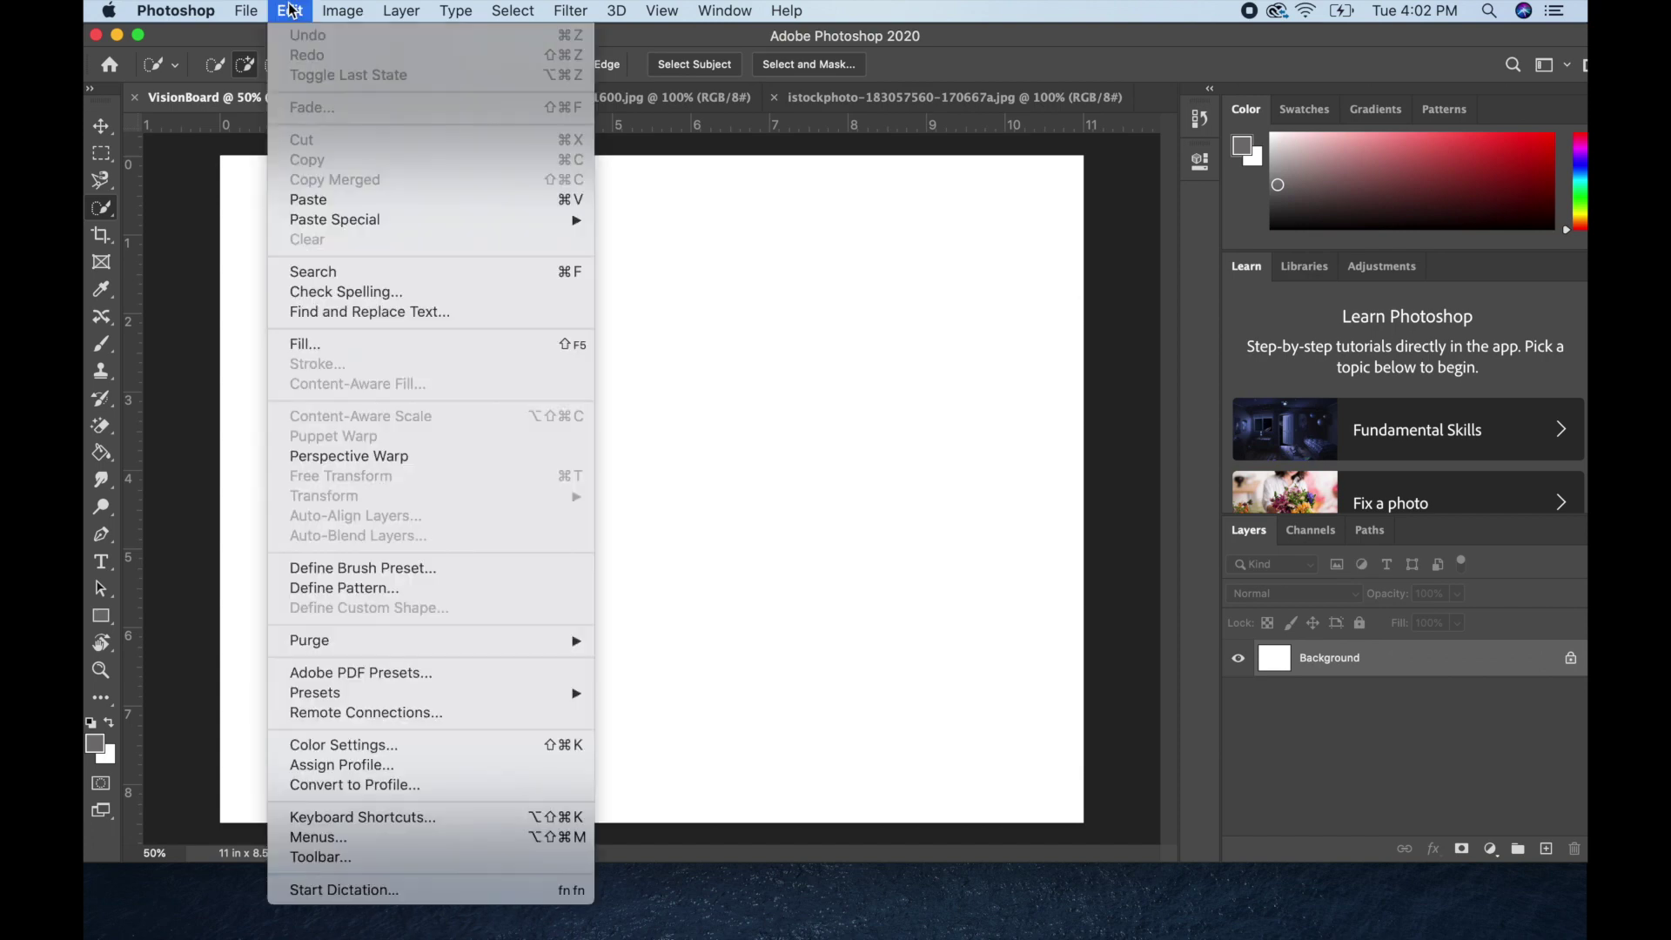
pyautogui.click(328, 196)
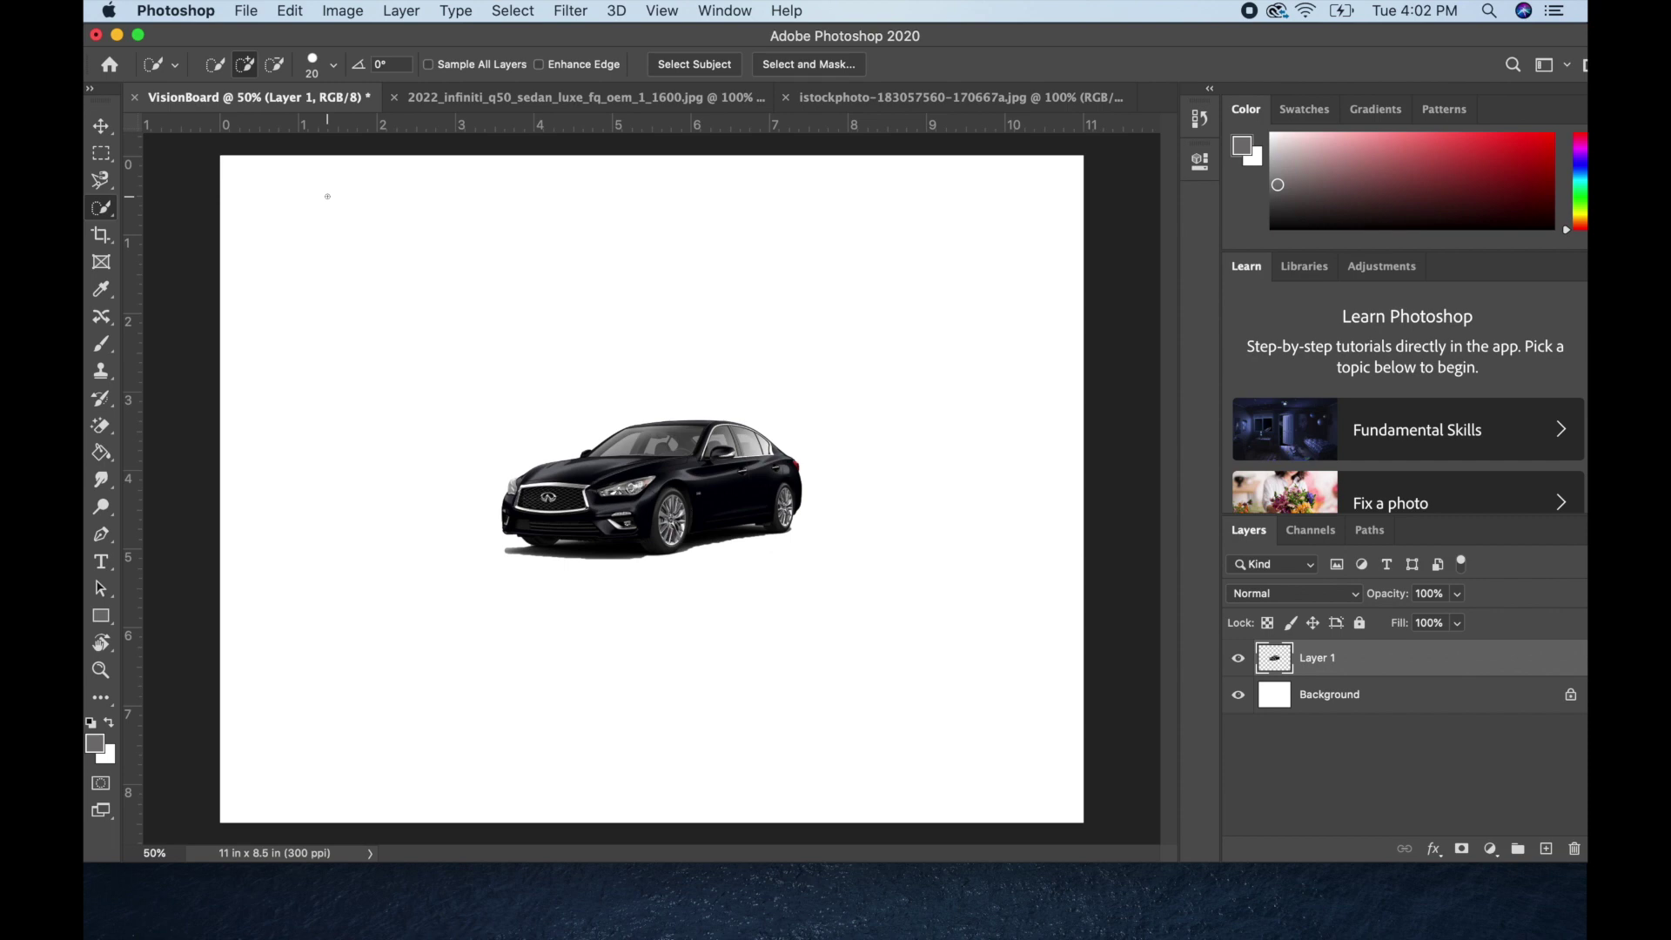
# - Scale the pasted car to about 87% width and 95% height with Free Transform, and place it in the canvas's upper-left area
pyautogui.click(101, 126)
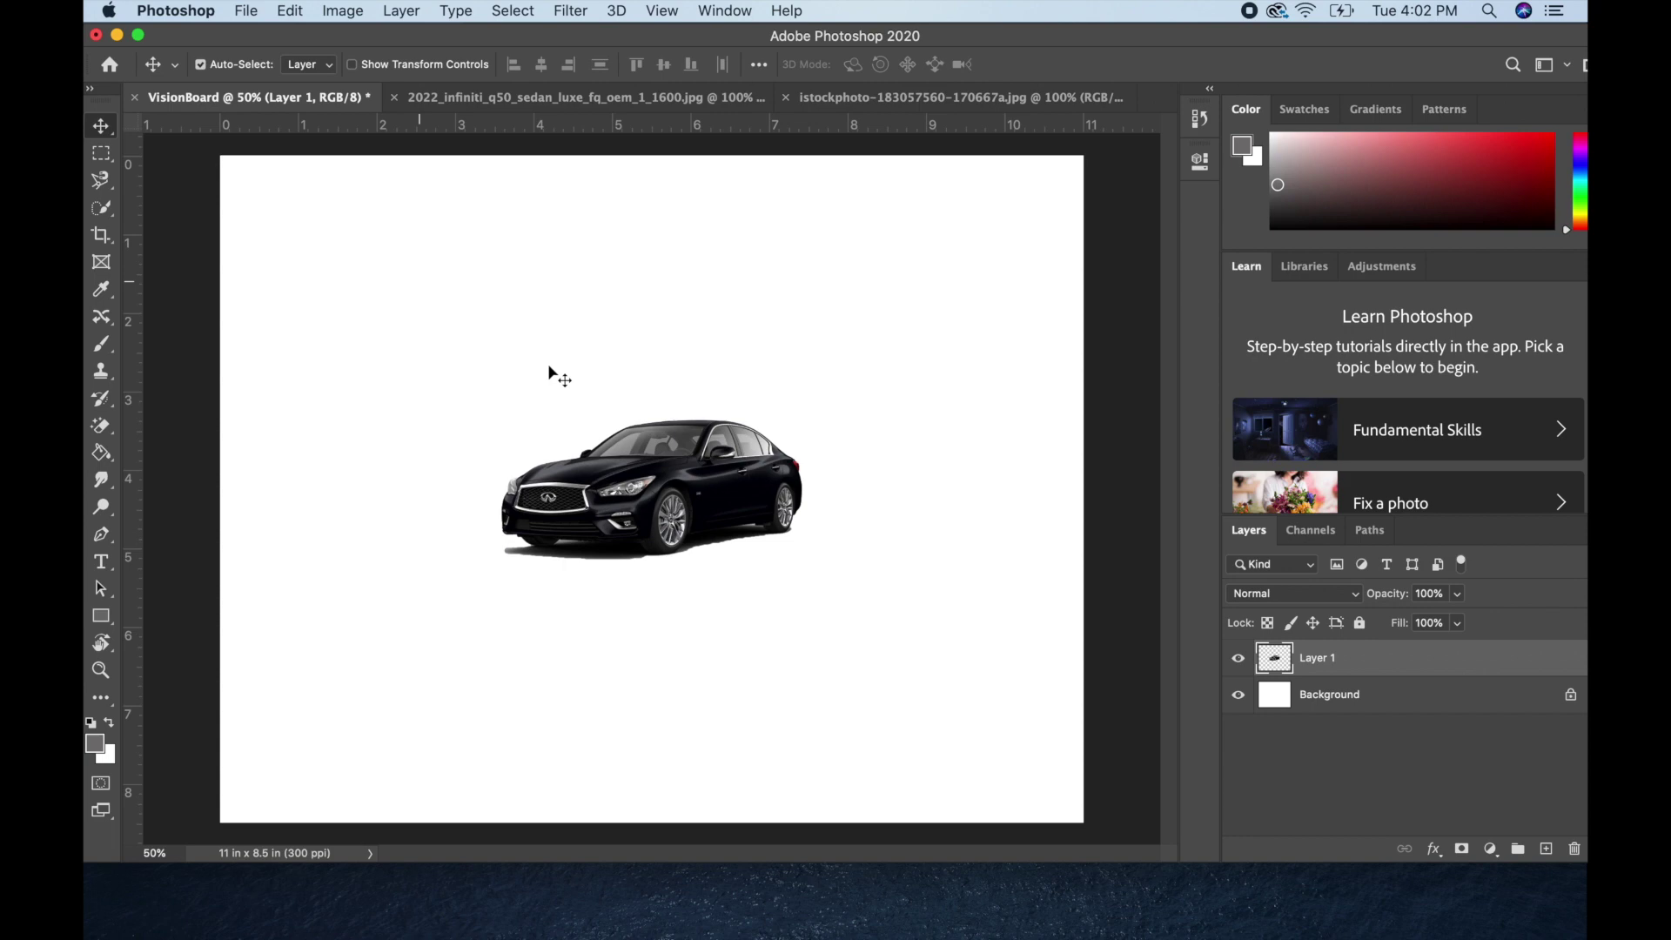
pyautogui.moveTo(655, 514); pyautogui.dragTo(464, 458)
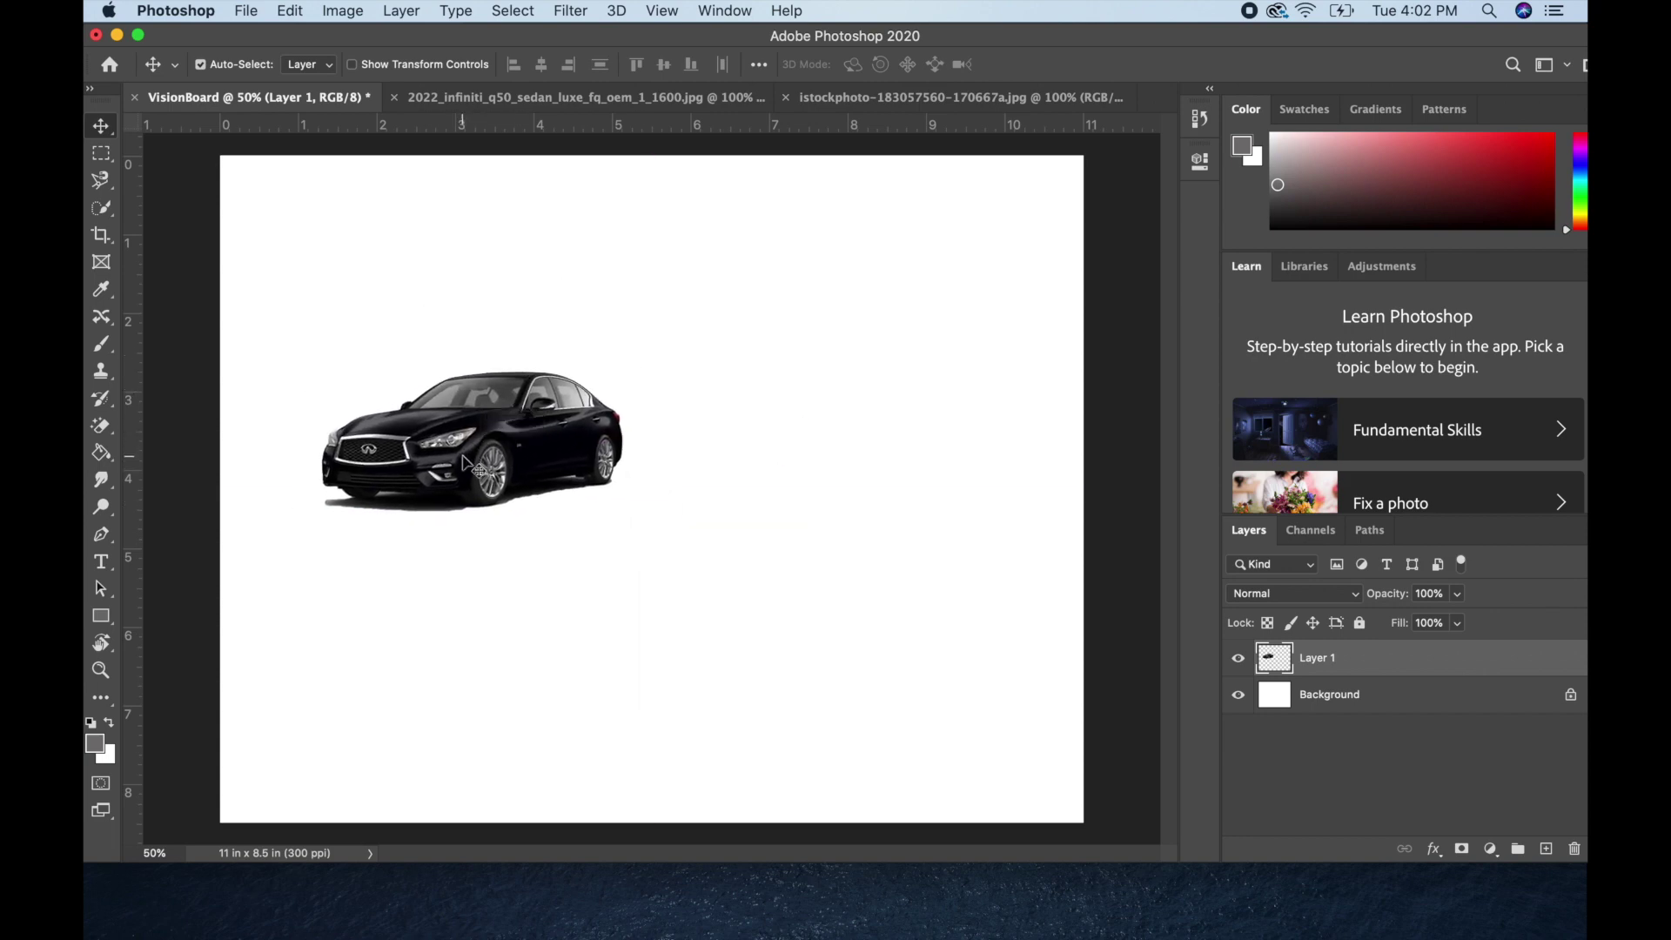
pyautogui.click(291, 11)
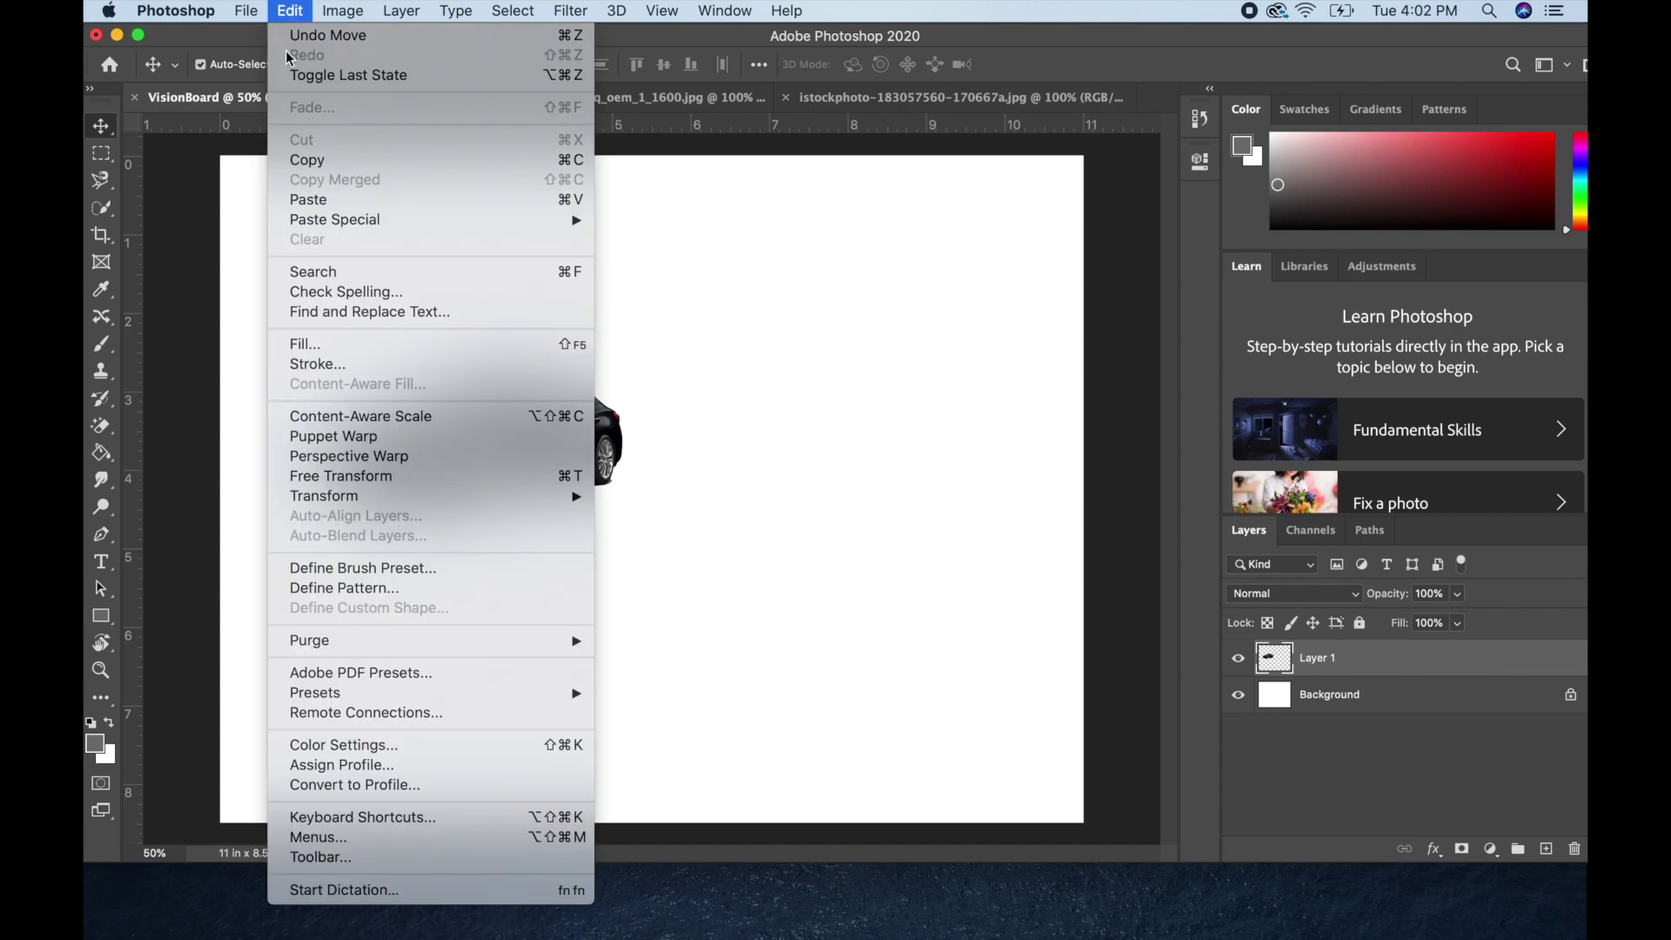
pyautogui.moveTo(343, 500)
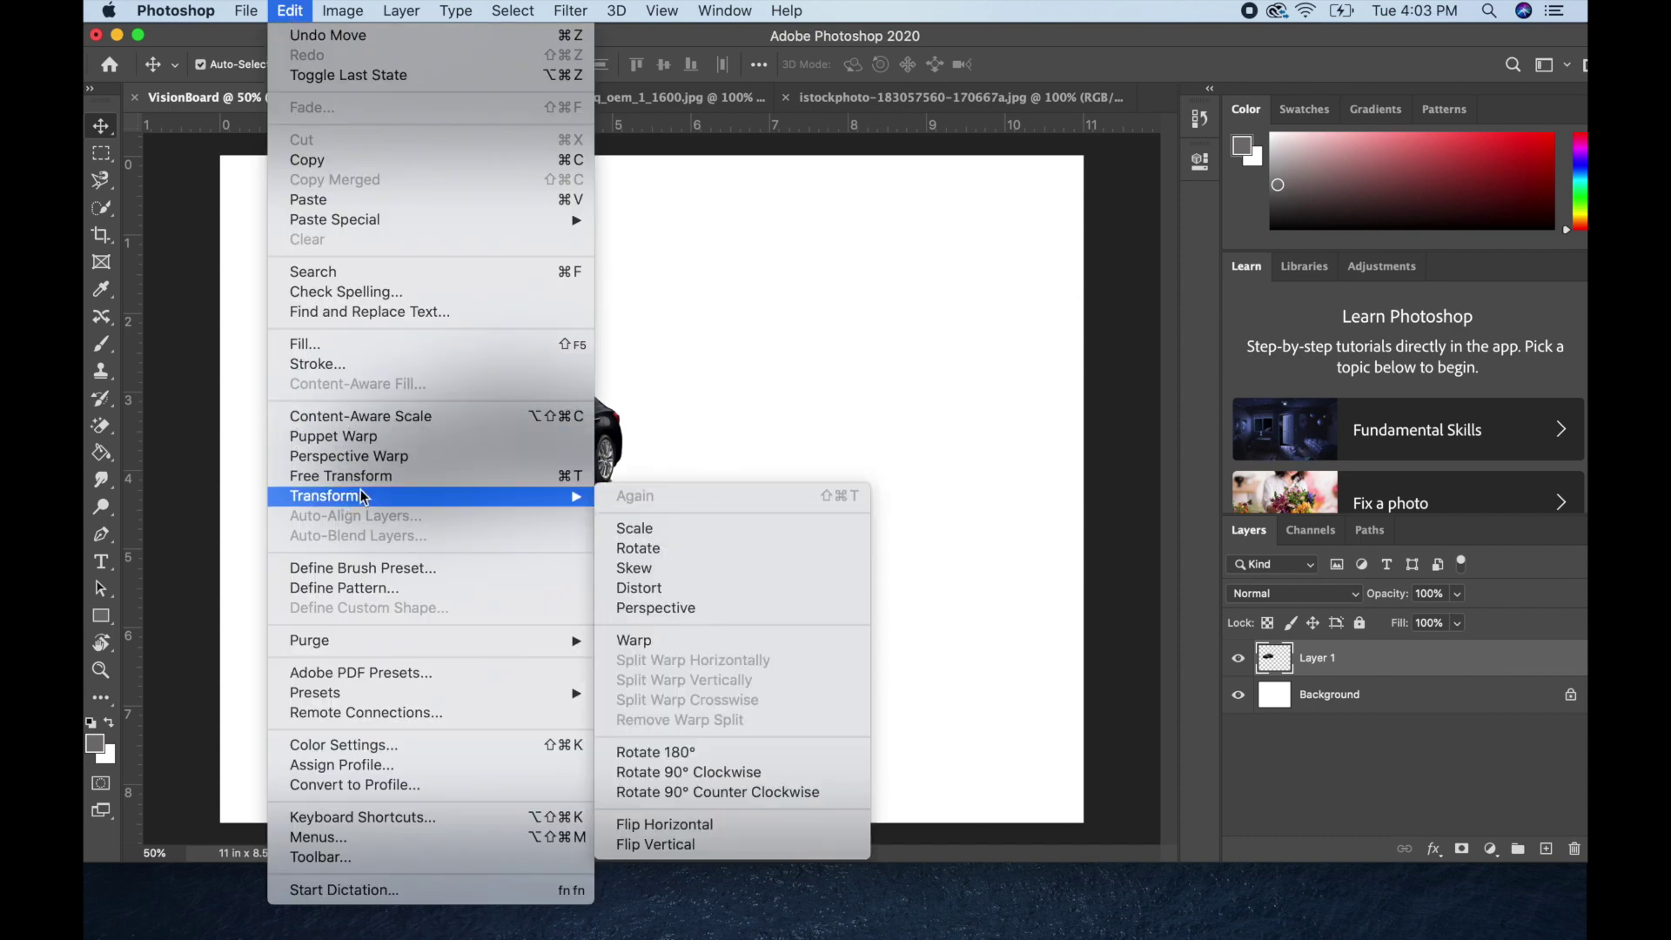
pyautogui.press('Escape')
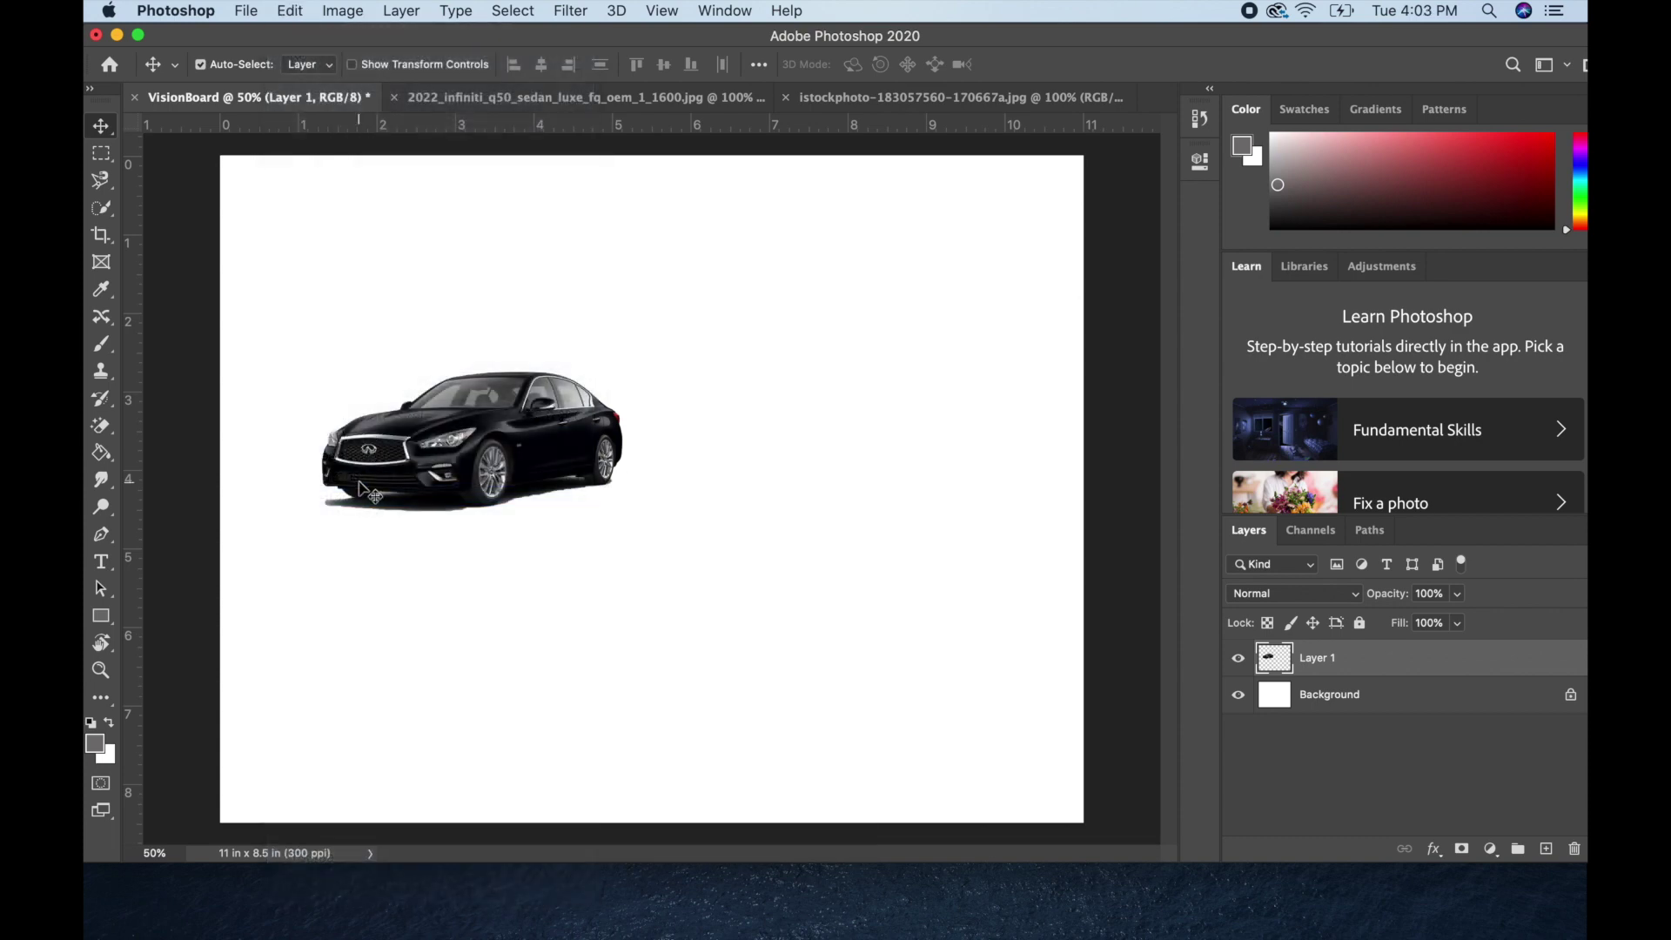
pyautogui.press('super+t')
pyautogui.moveTo(622, 372); pyautogui.dragTo(583, 378)
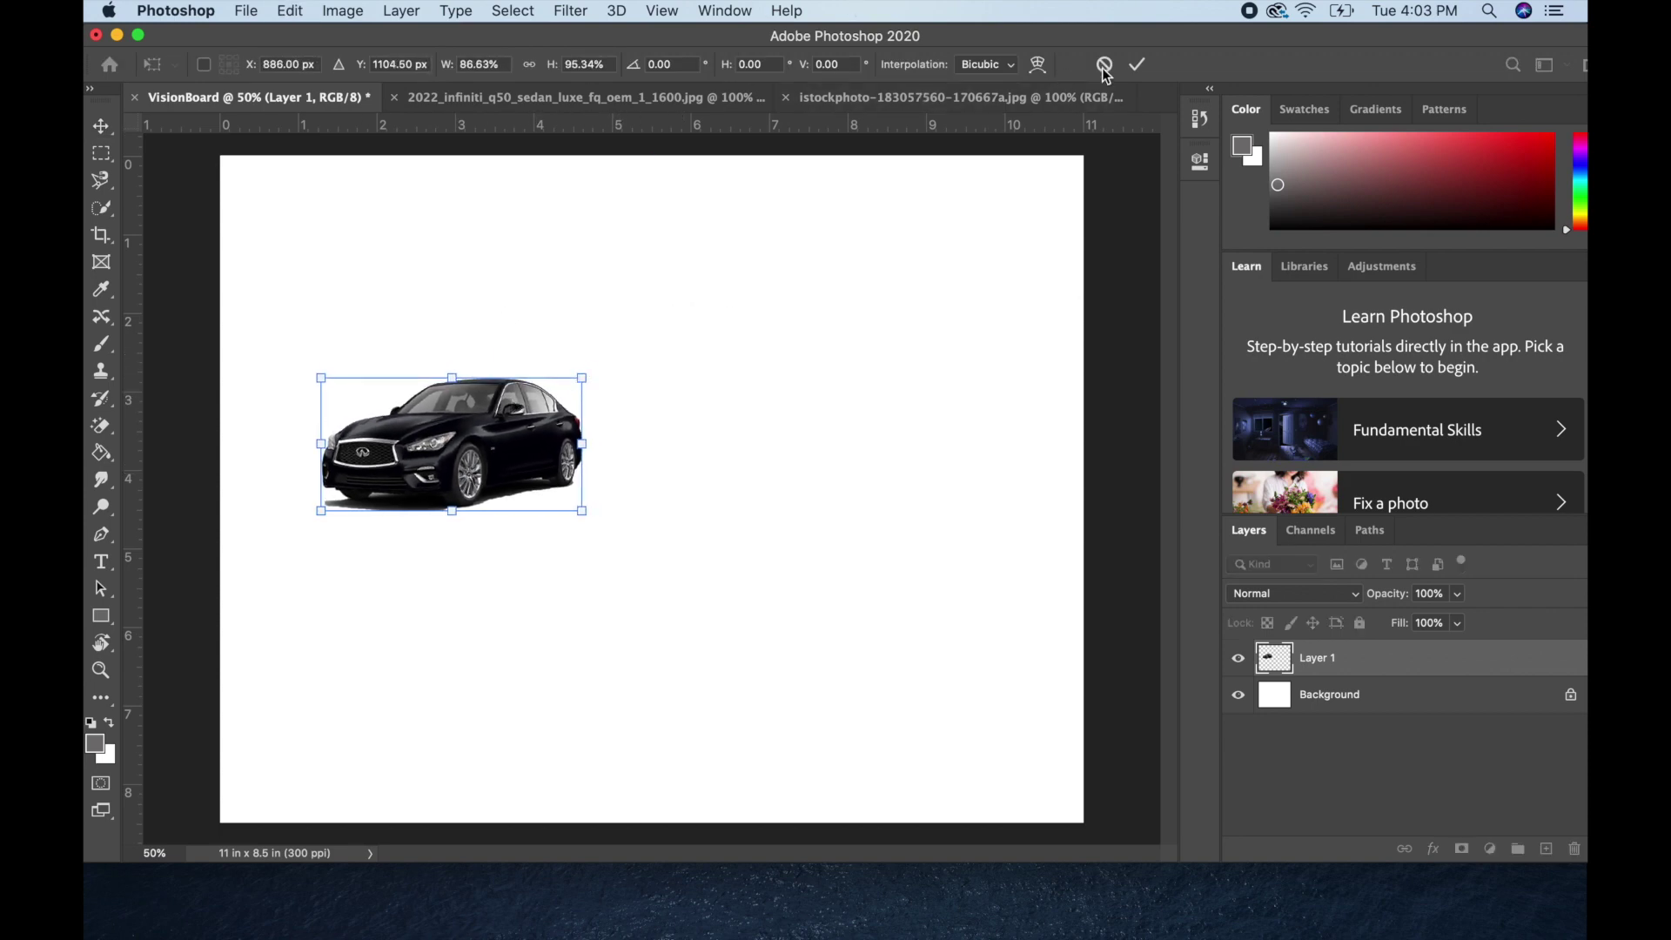
pyautogui.click(1144, 66)
pyautogui.moveTo(426, 467); pyautogui.dragTo(372, 312)
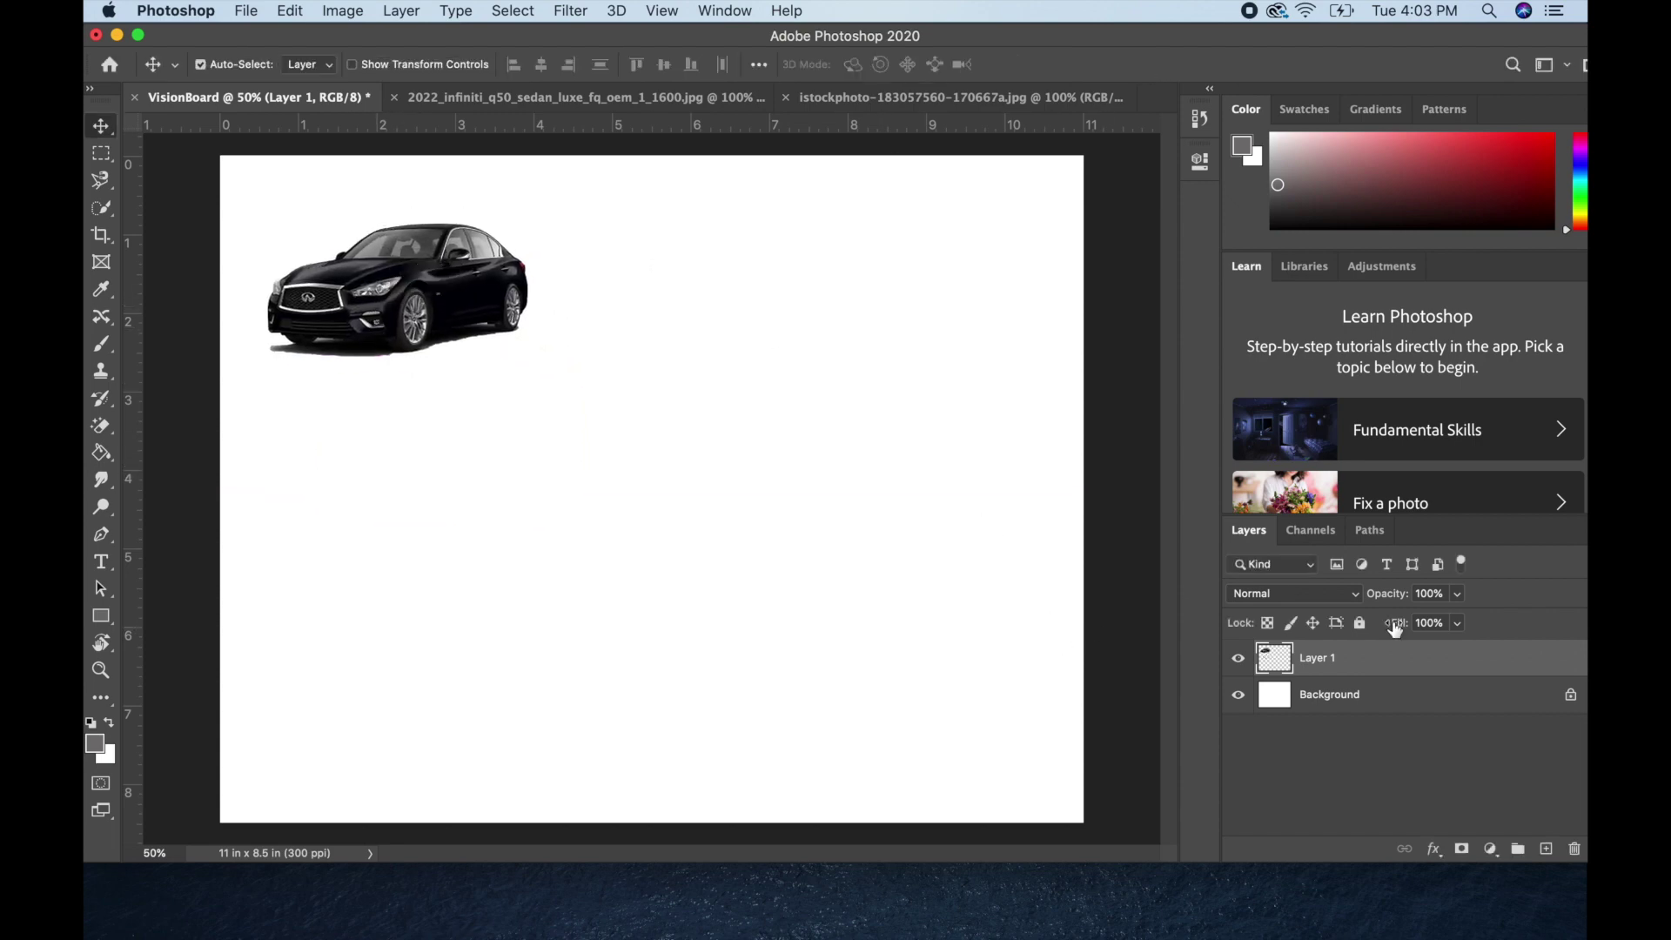
# - Rename the pasted car's layer to Car
pyautogui.doubleClick(1330, 658)
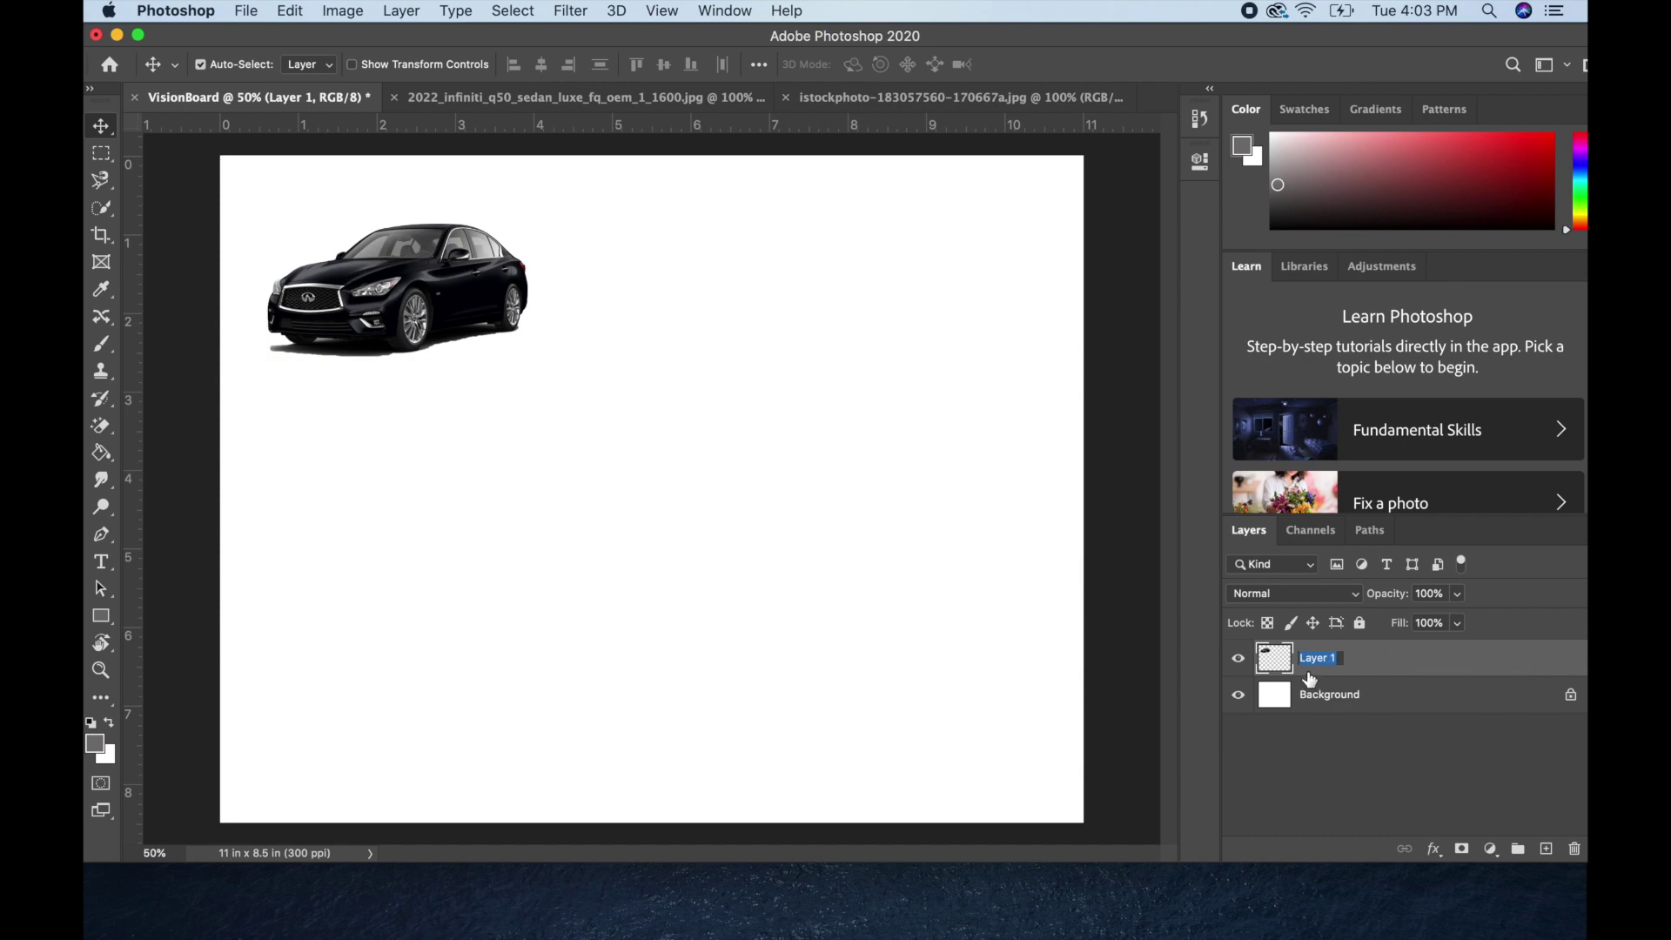
pyautogui.write('Car')
pyautogui.press('Return')
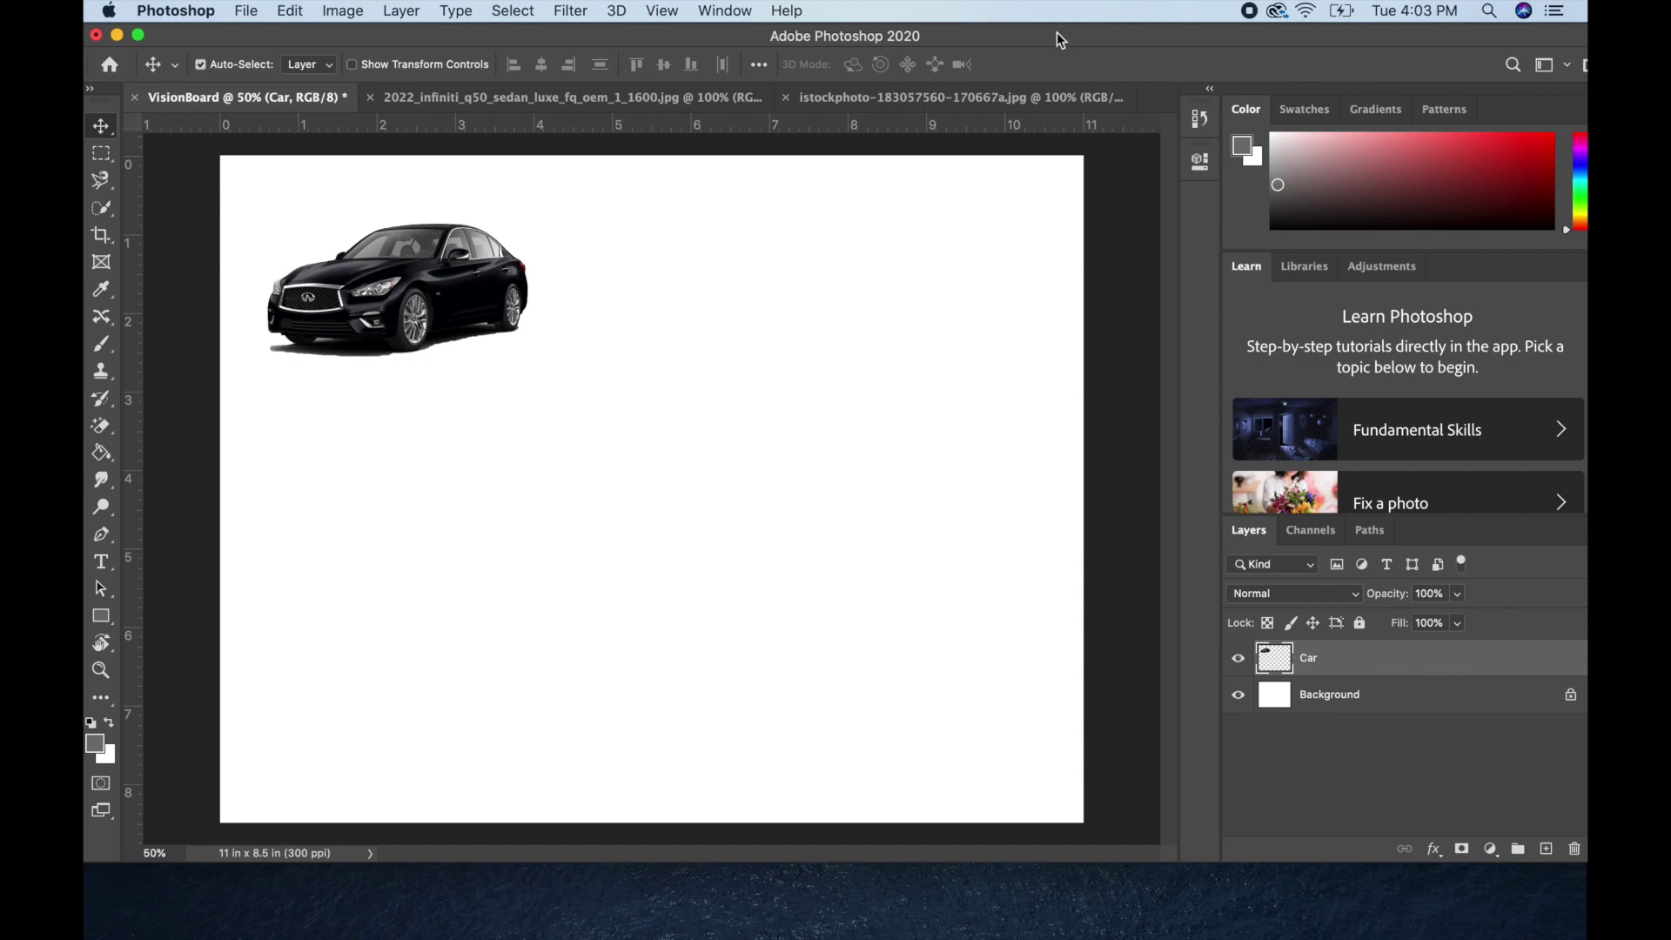
# - Return to the Infiniti sedan image and clear the selection around the car
pyautogui.click(645, 99)
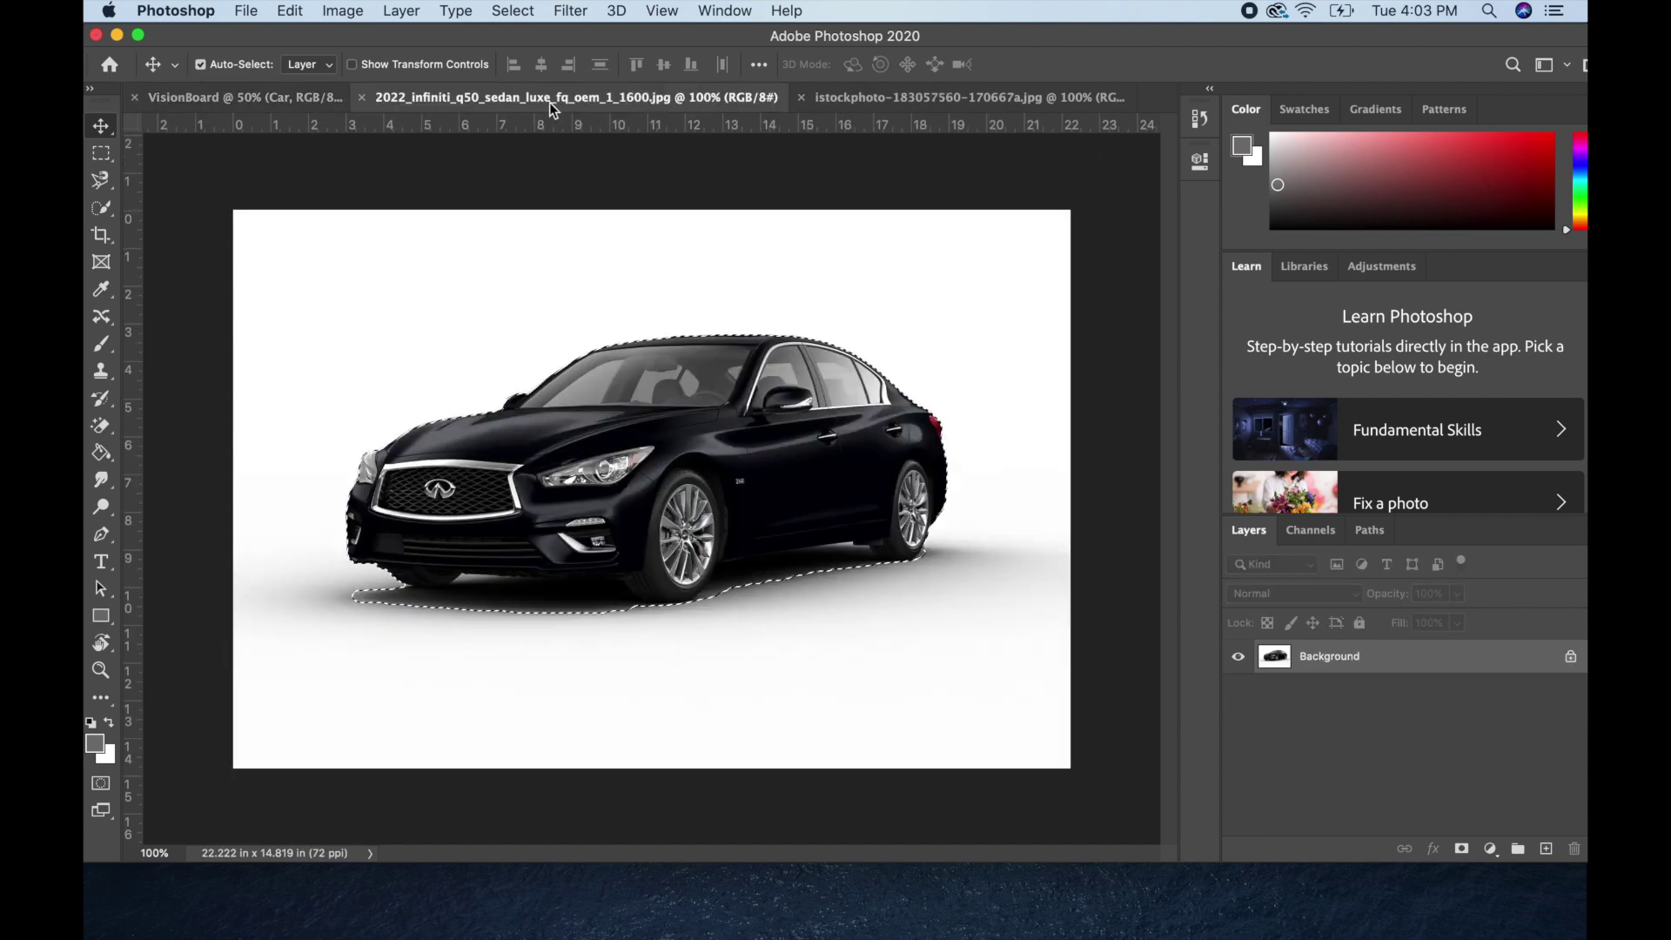
pyautogui.press('super+d')
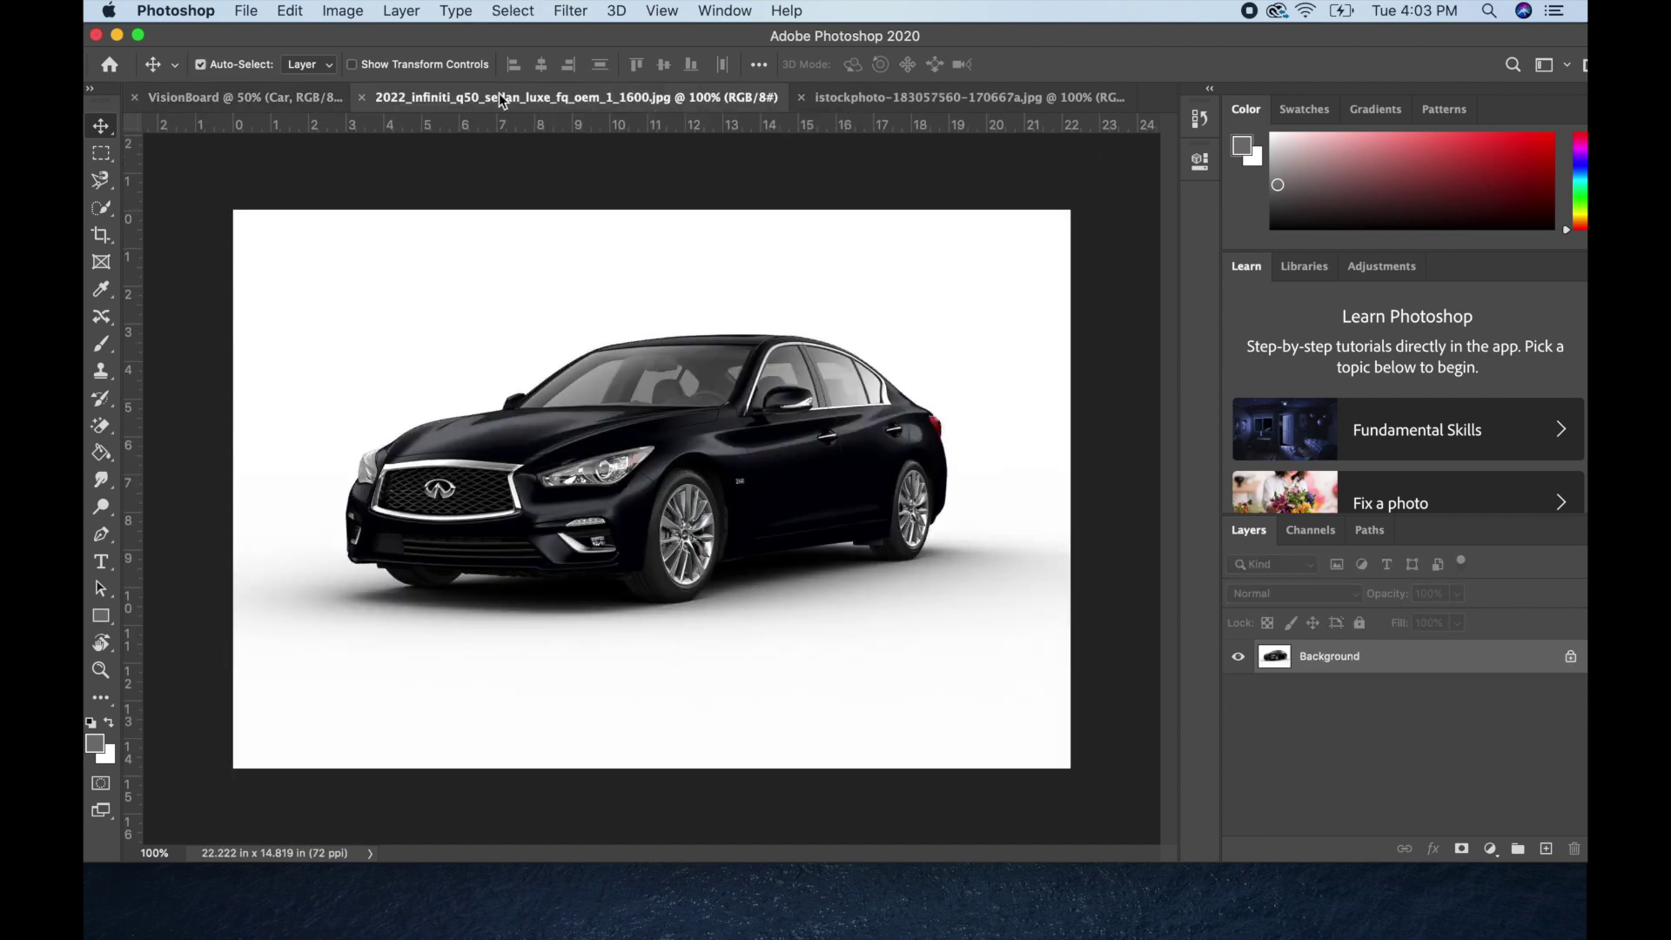
# - Close the Infiniti sedan image and draw a rectangular marquee selection around the dollar sign in its own image
pyautogui.click(362, 98)
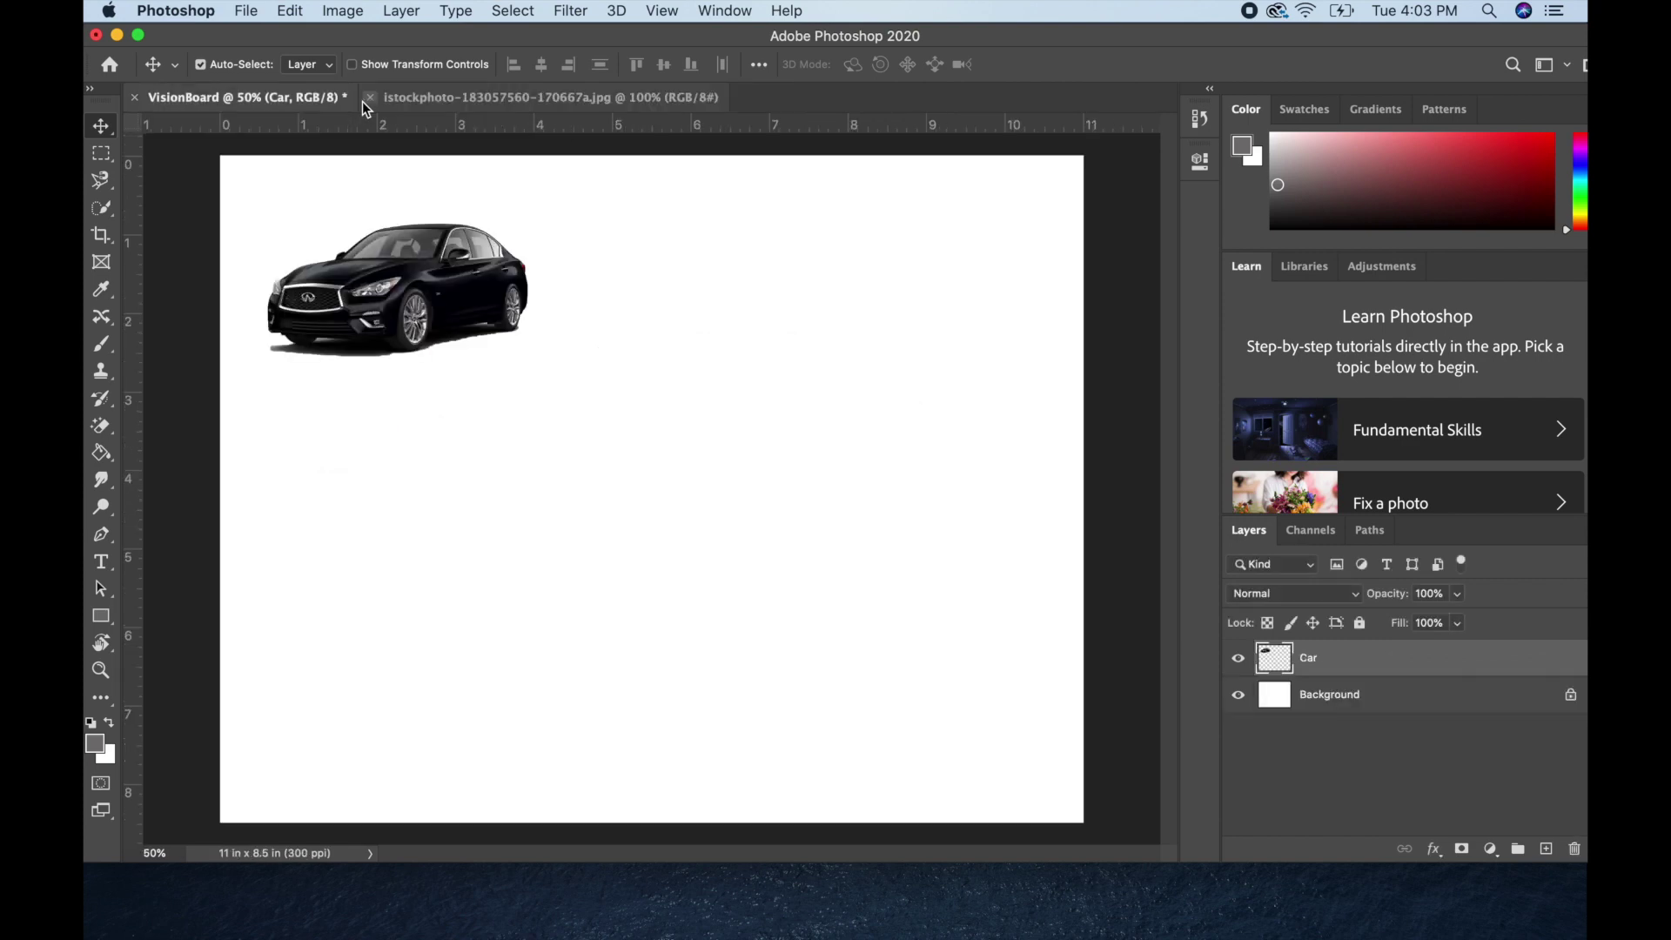
pyautogui.click(468, 101)
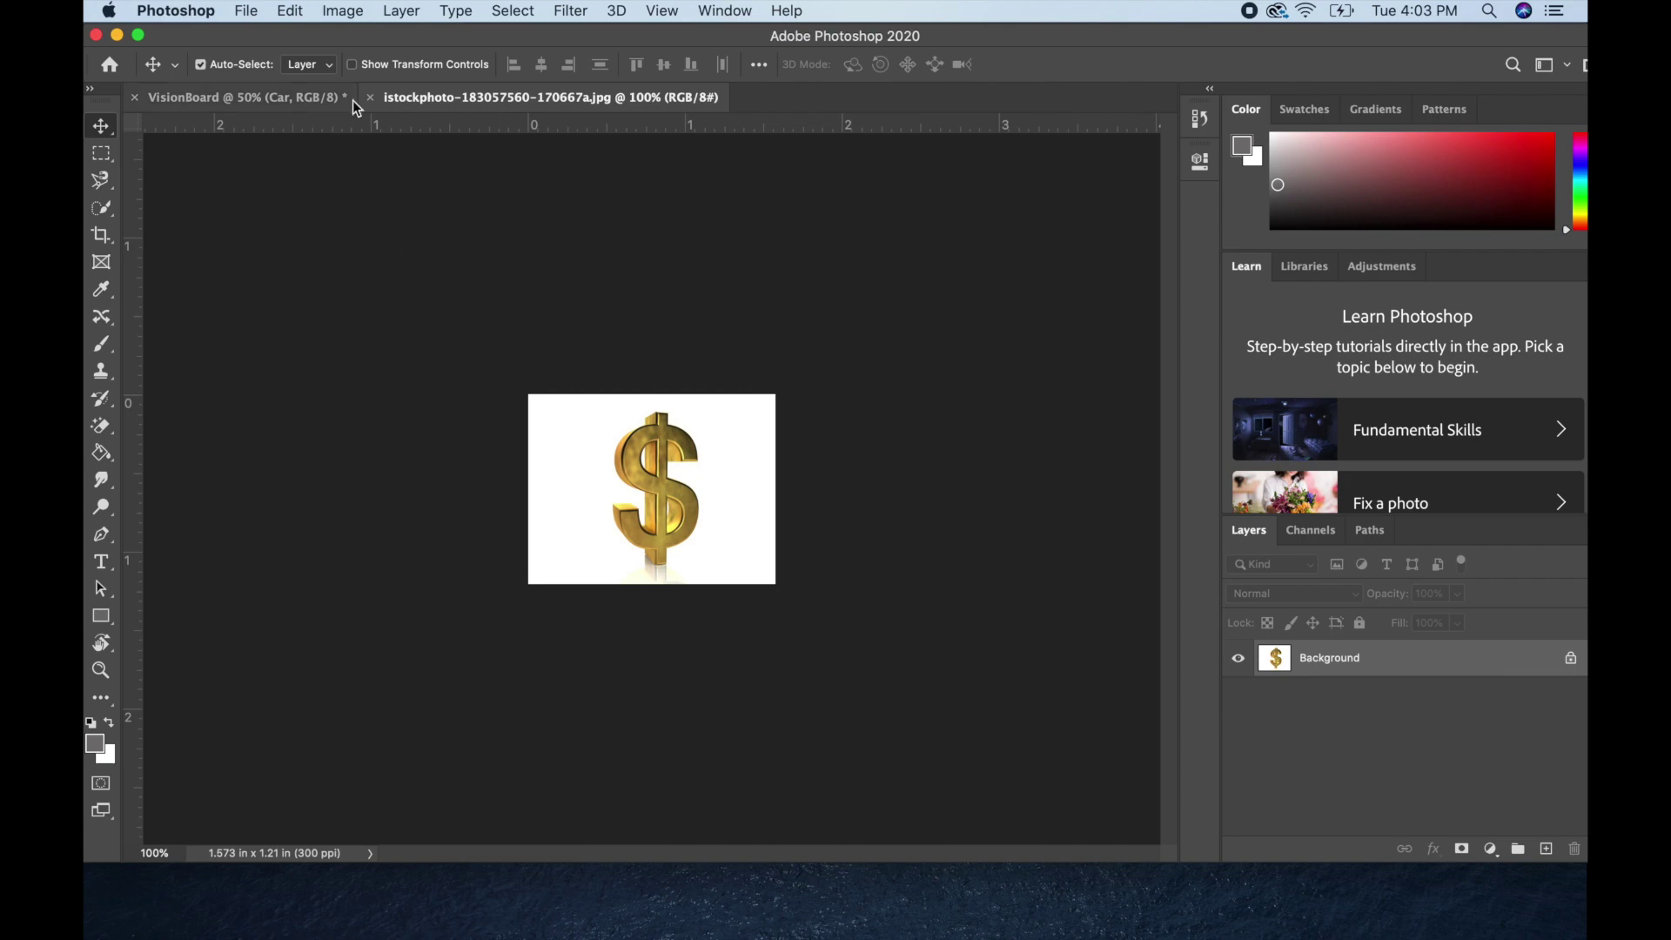
pyautogui.moveTo(119, 155); pyautogui.dragTo(157, 158)
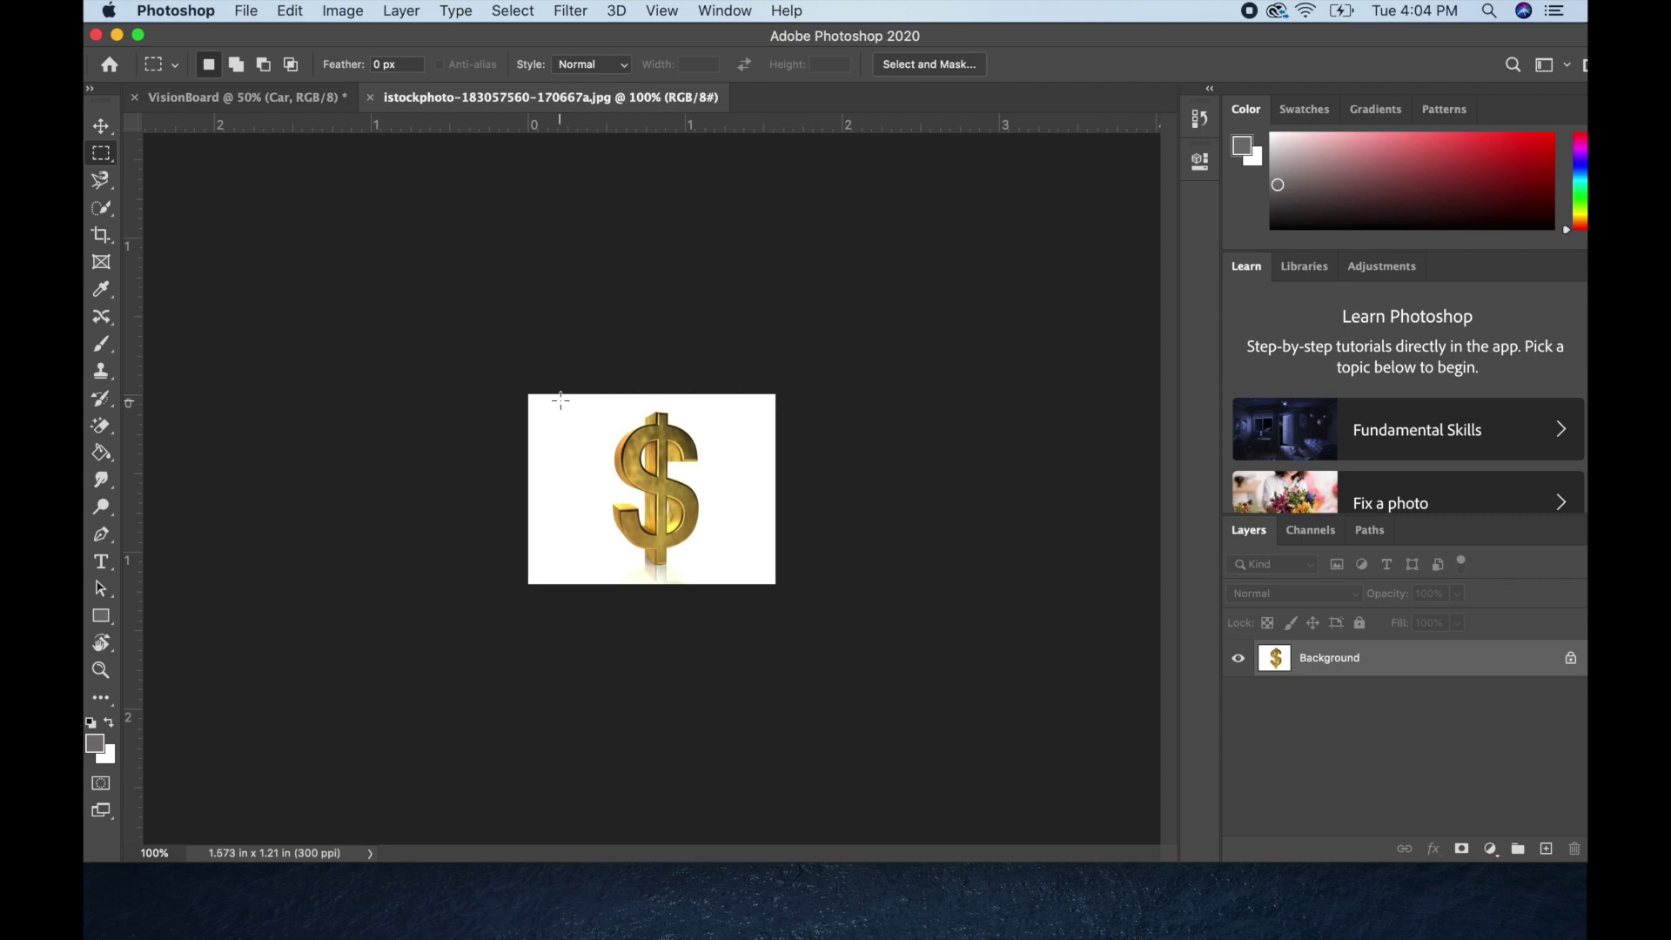
pyautogui.moveTo(561, 400); pyautogui.dragTo(747, 596)
# - Reduce the selection to the dollar sign by subtracting the white background with the Magic Wand and refining with Quick Selection
pyautogui.click(112, 201)
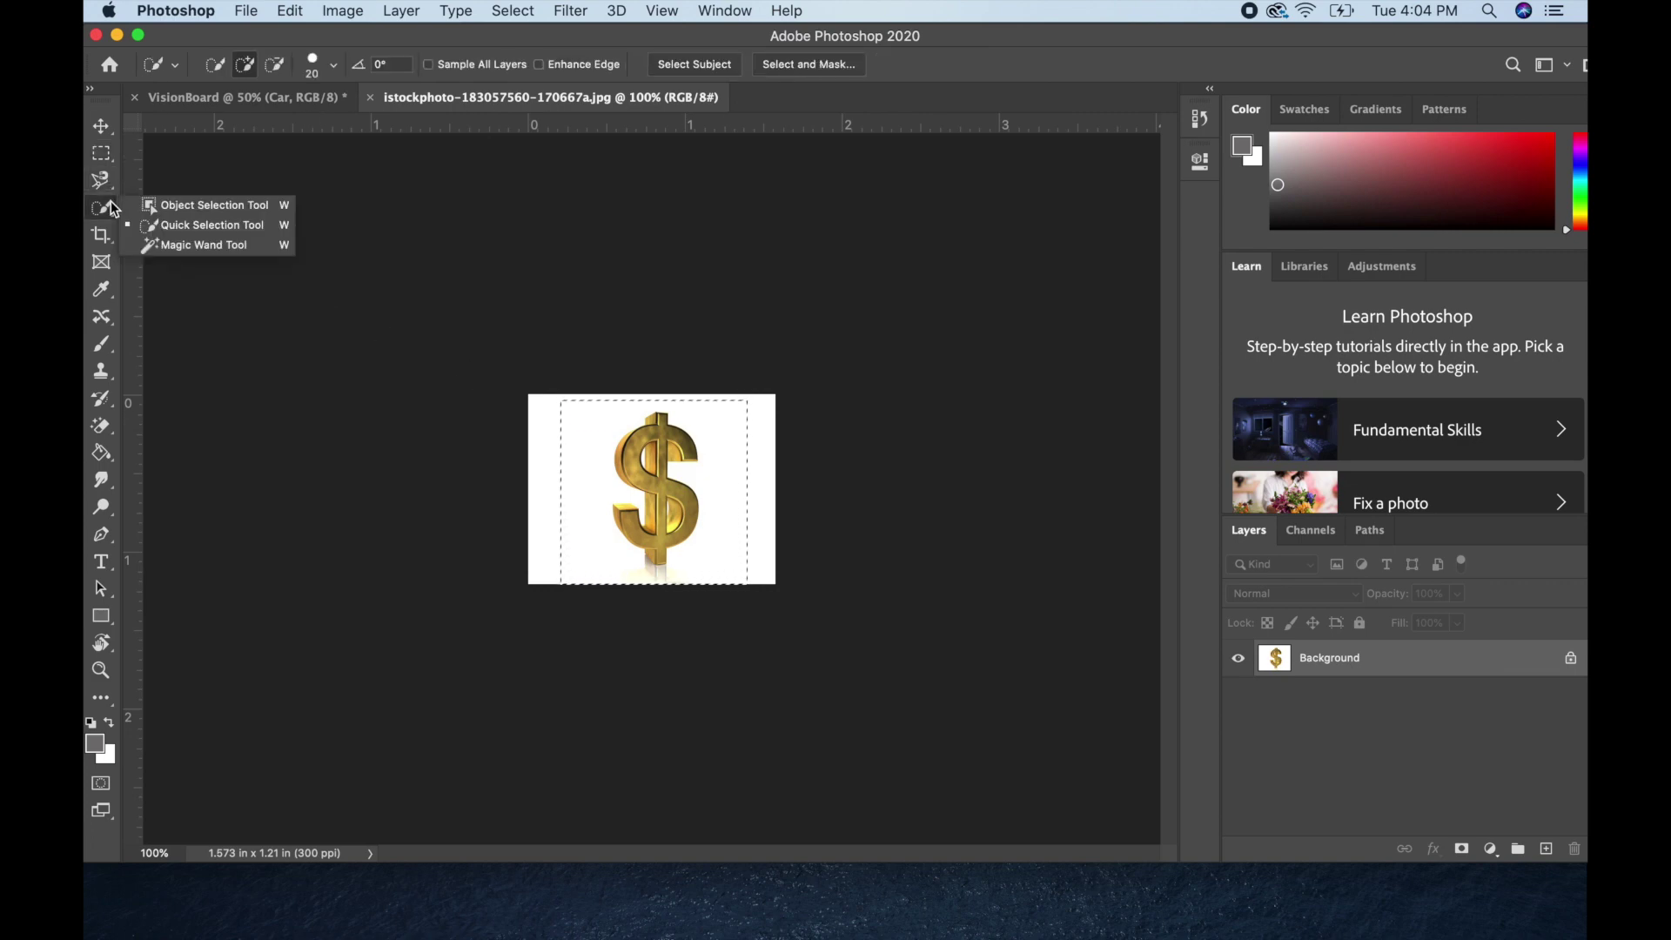
pyautogui.click(156, 247)
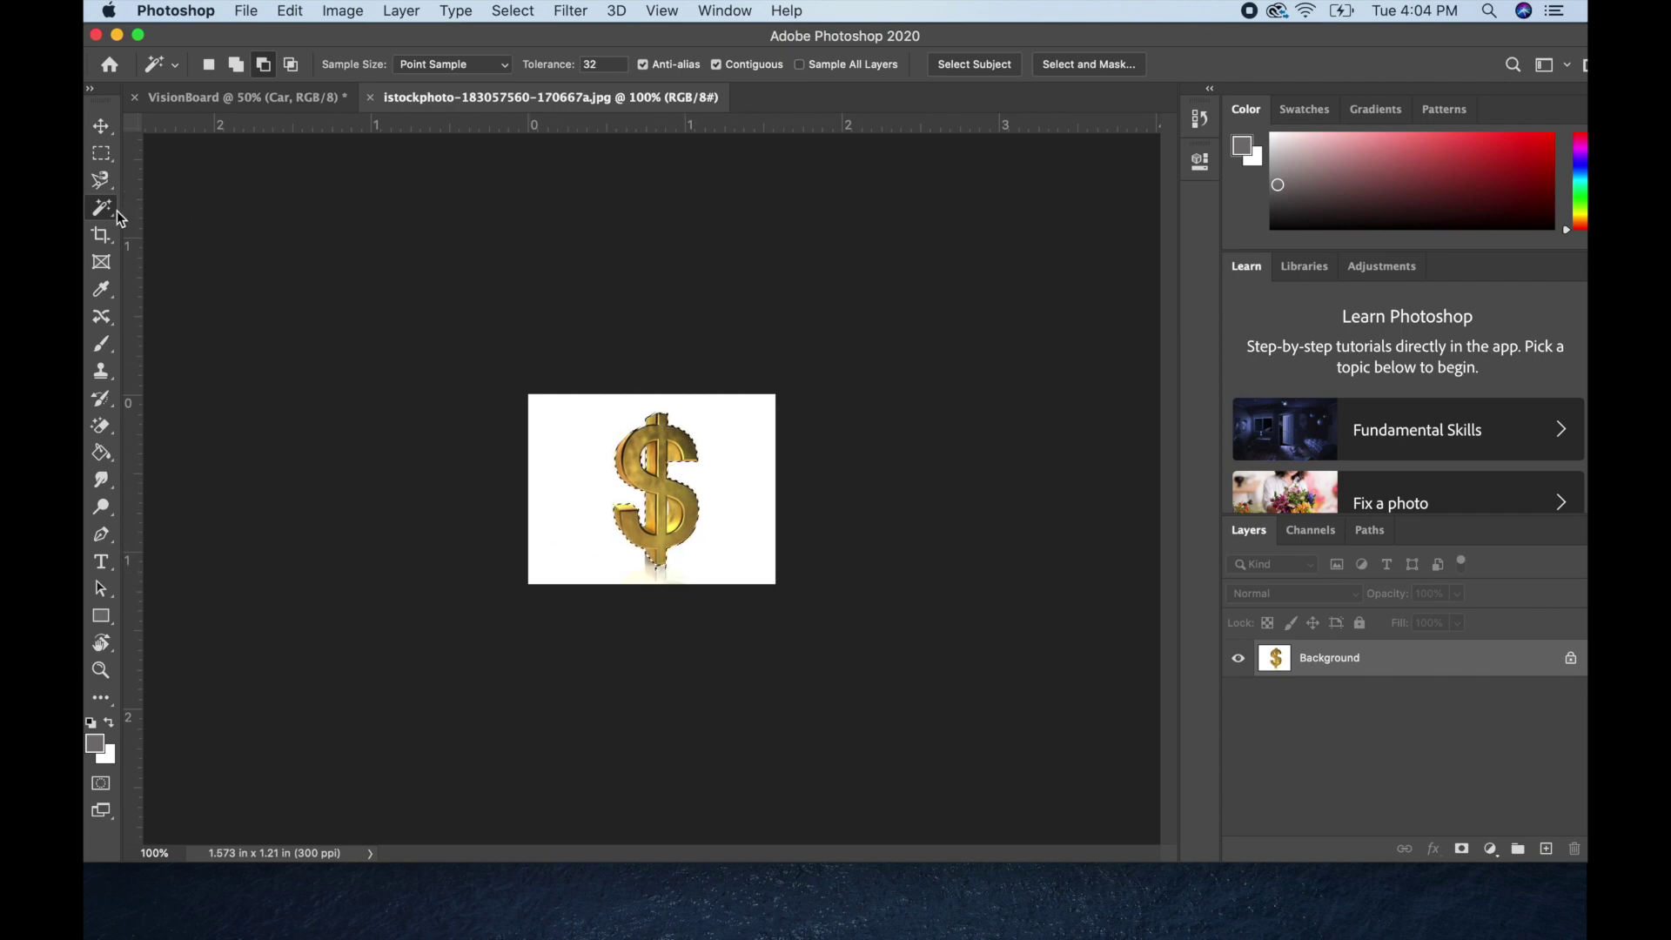
pyautogui.moveTo(104, 215); pyautogui.dragTo(171, 225)
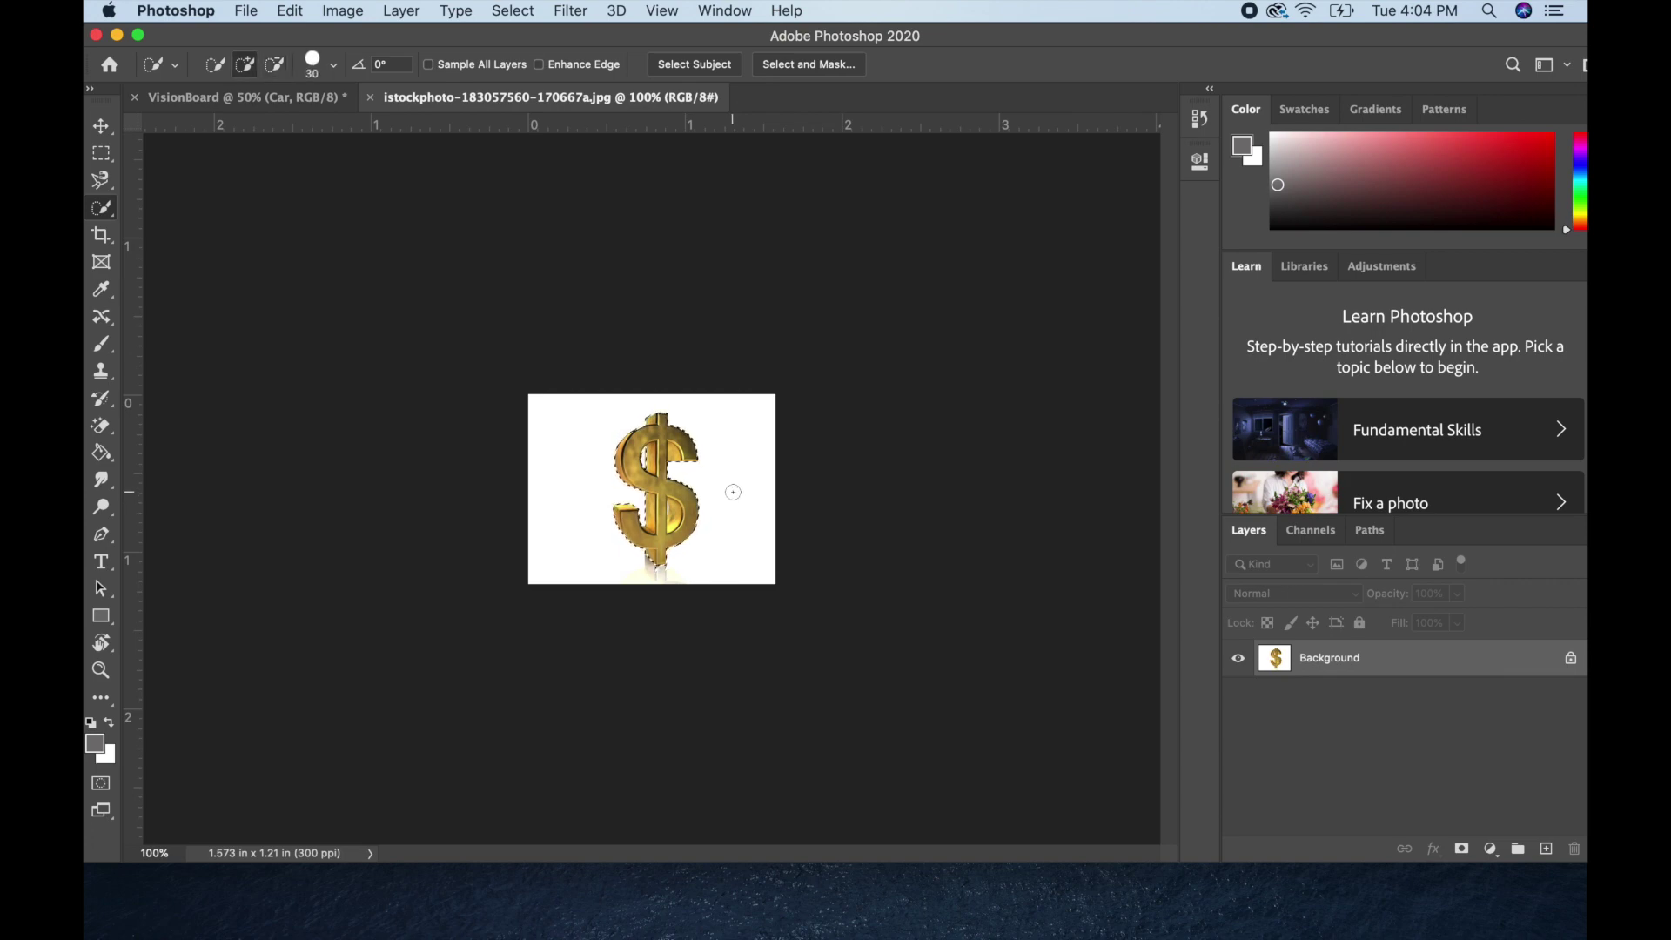
pyautogui.press('alt')
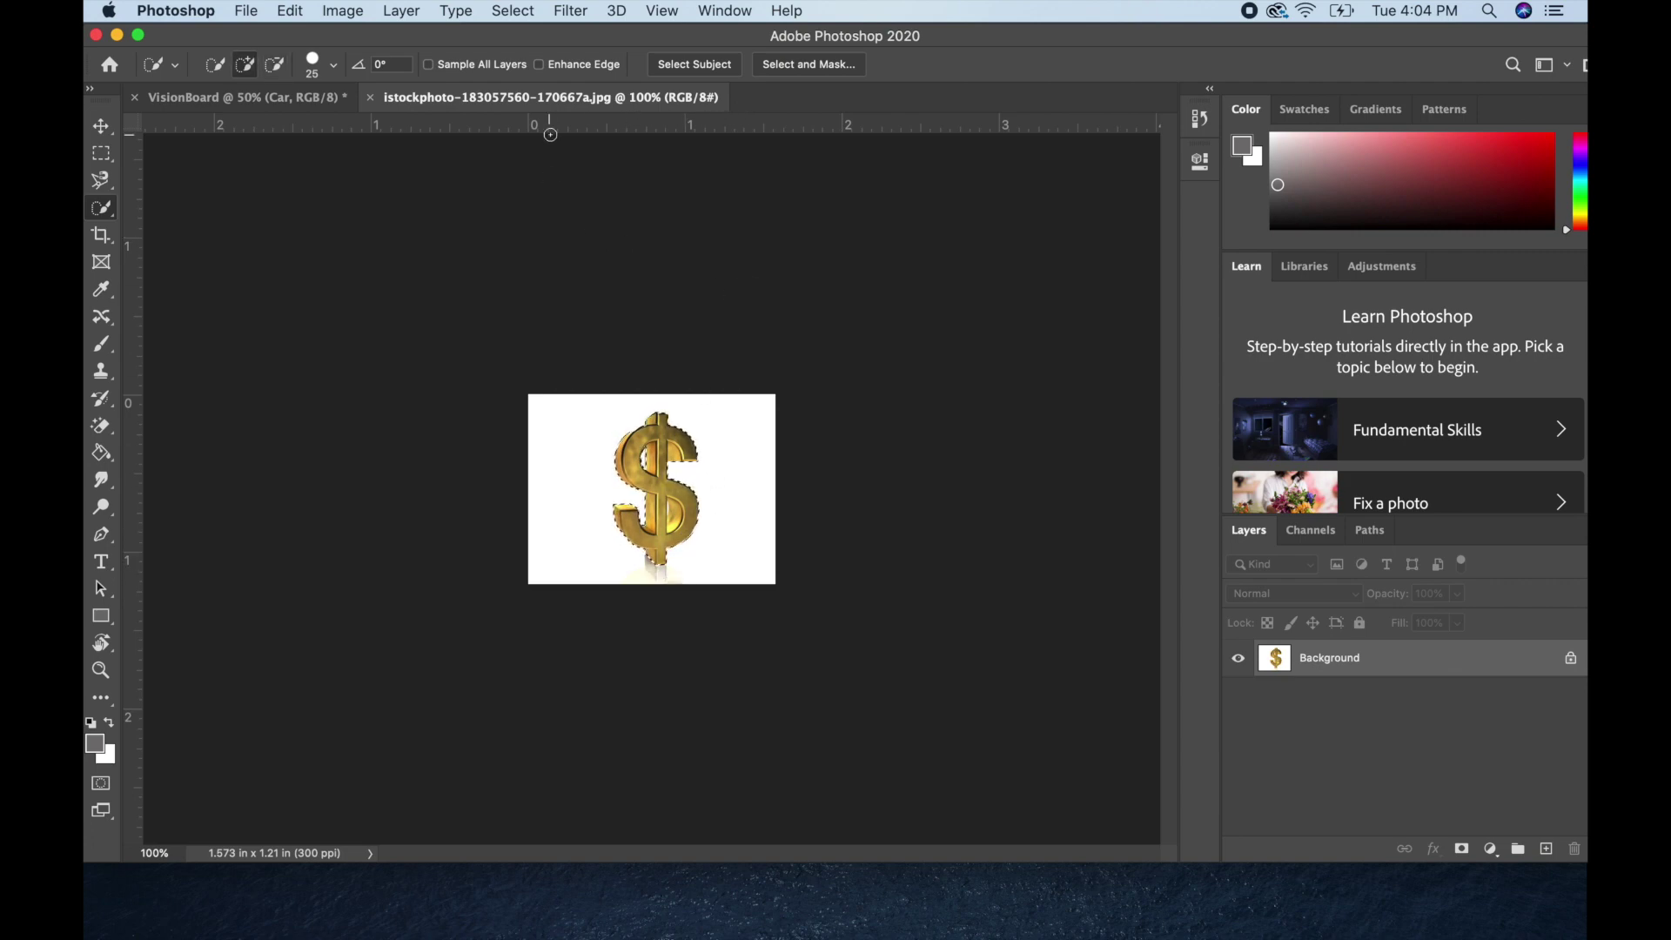
# - Copy the selected dollar sign
pyautogui.click(291, 11)
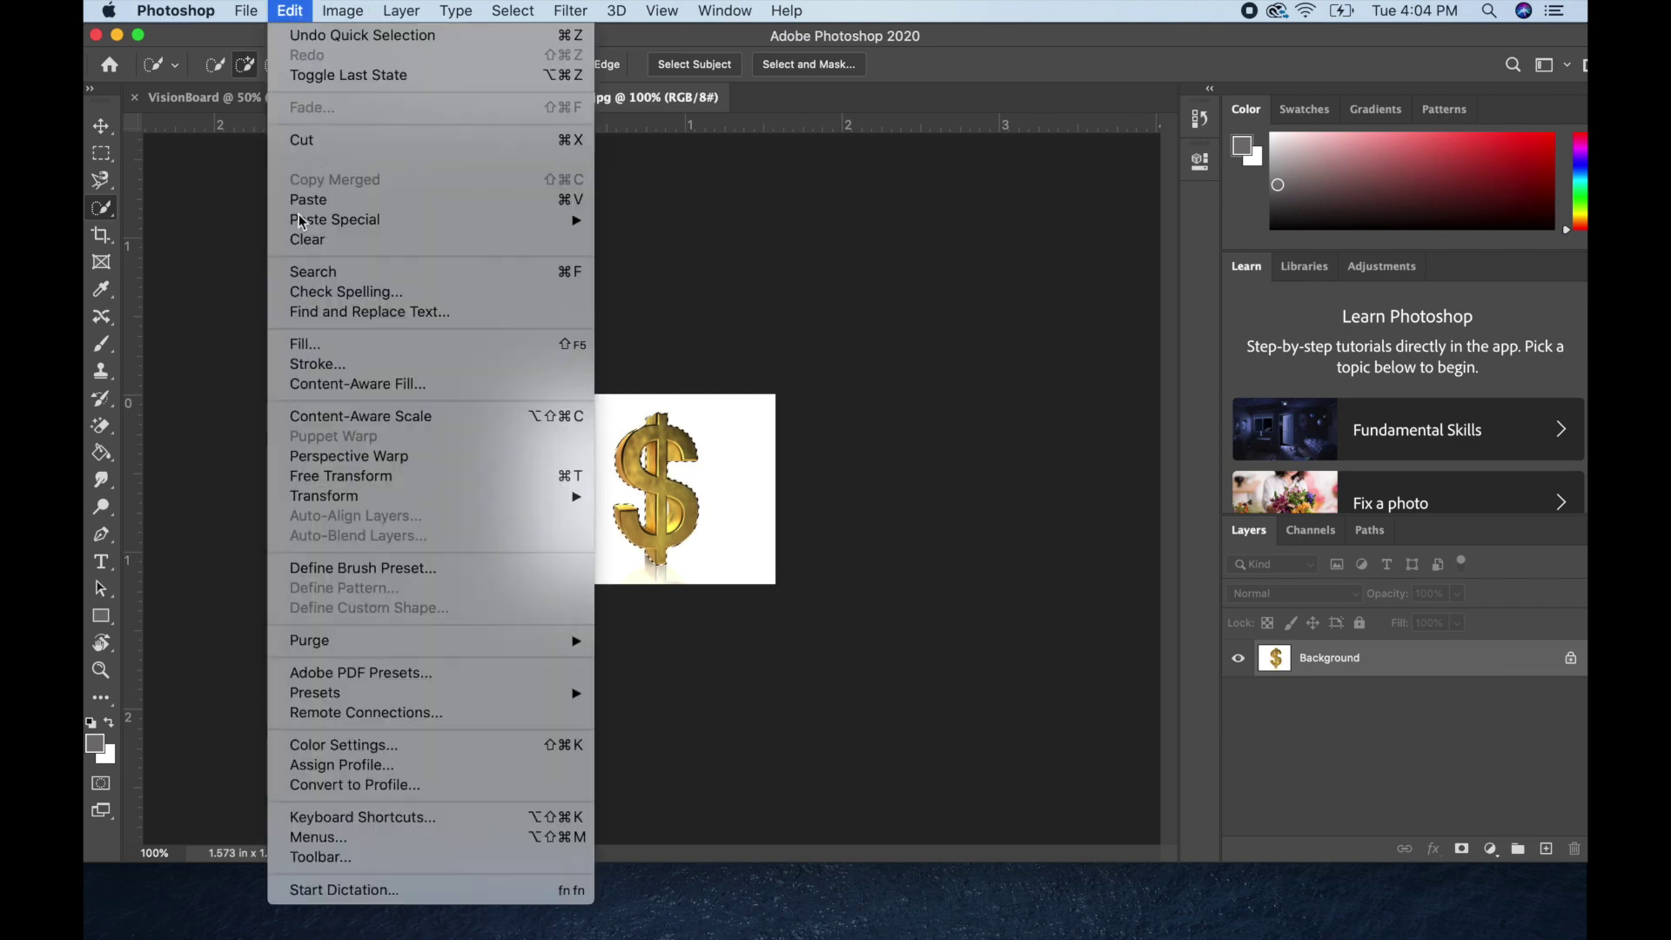
pyautogui.click(309, 160)
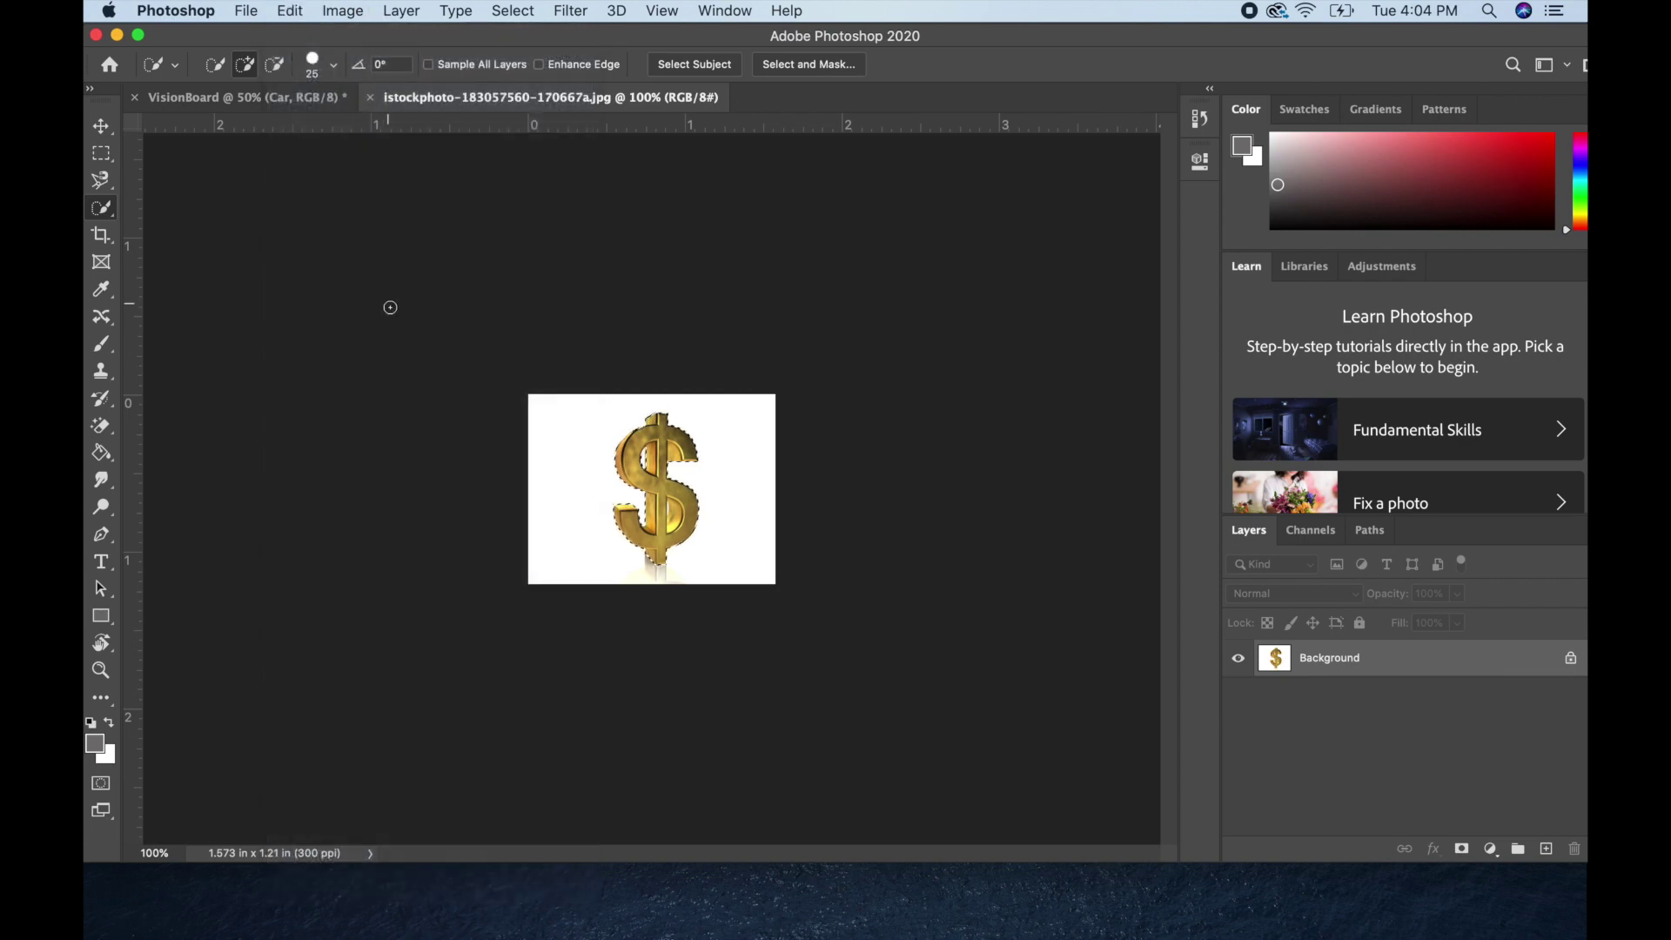
pyautogui.click(291, 11)
pyautogui.click(316, 199)
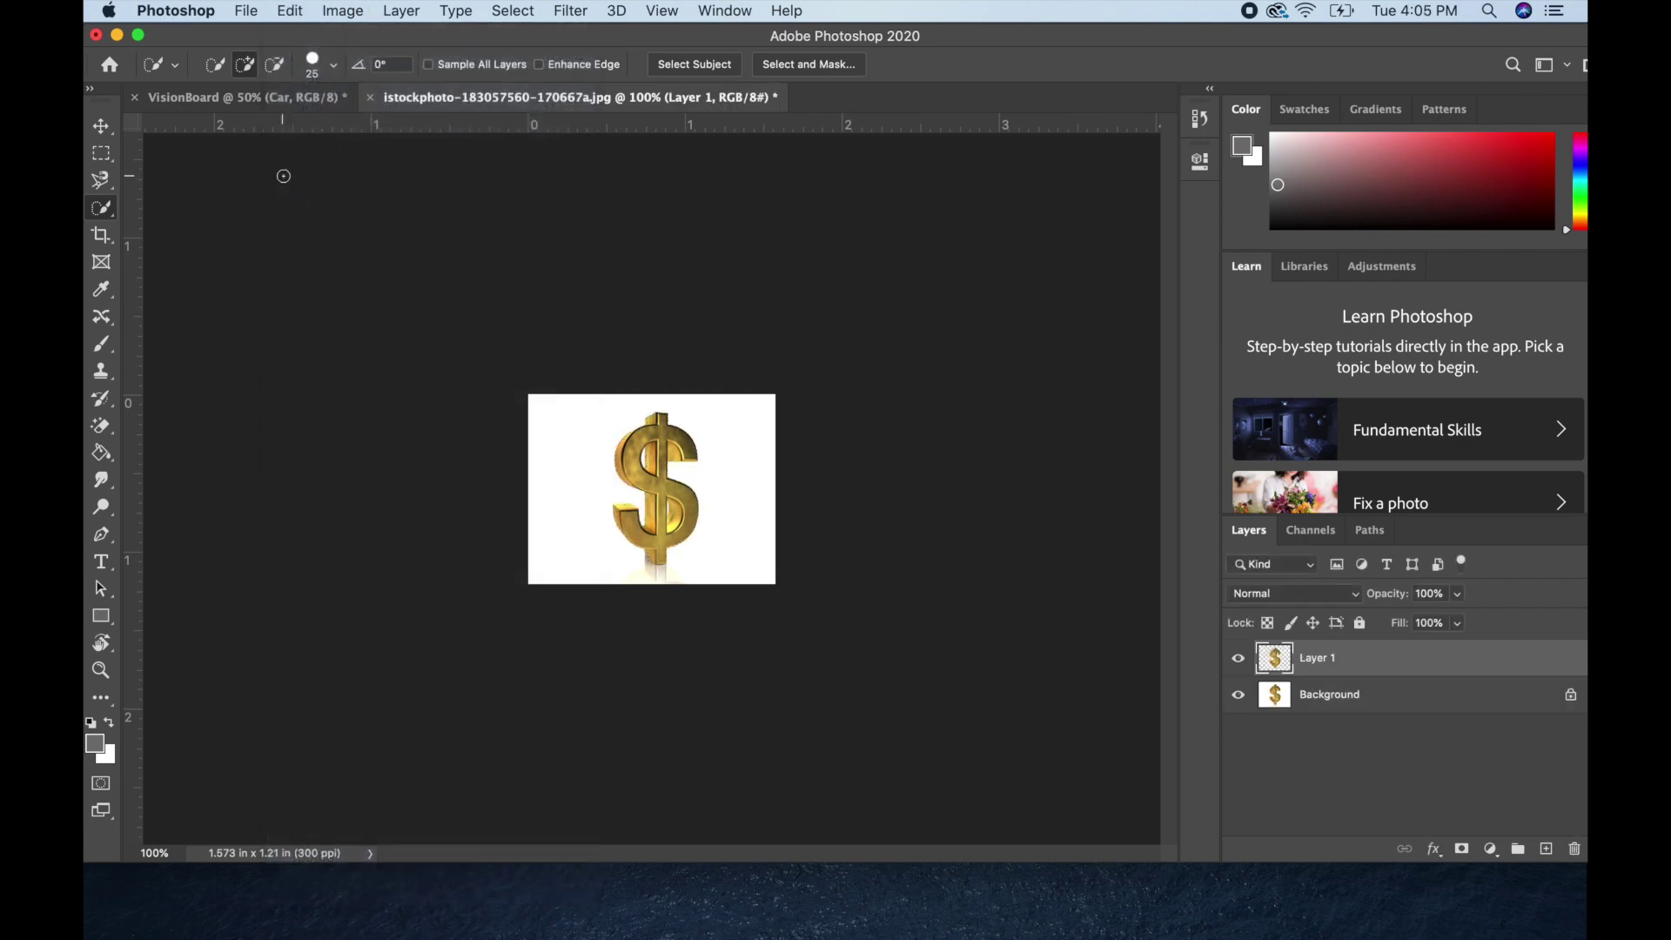
pyautogui.press('super+z')
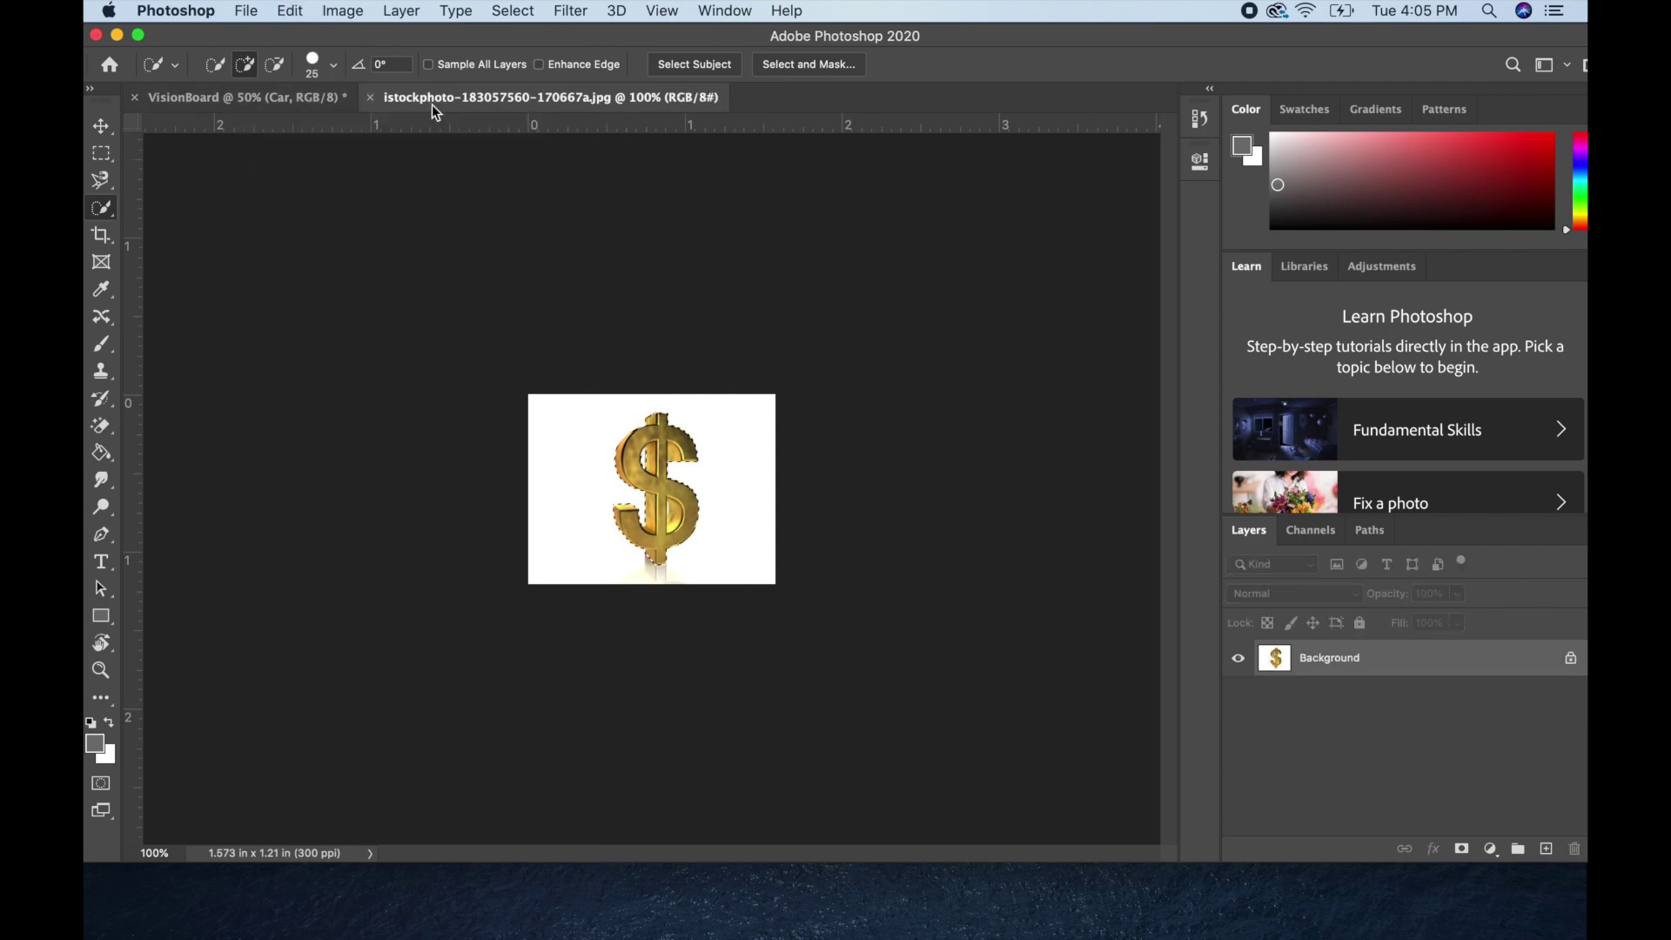
# - Paste the dollar sign into the VisionBoard document and rename its layer to Money Sign
pyautogui.click(278, 98)
pyautogui.press('super+z')
pyautogui.click(290, 11)
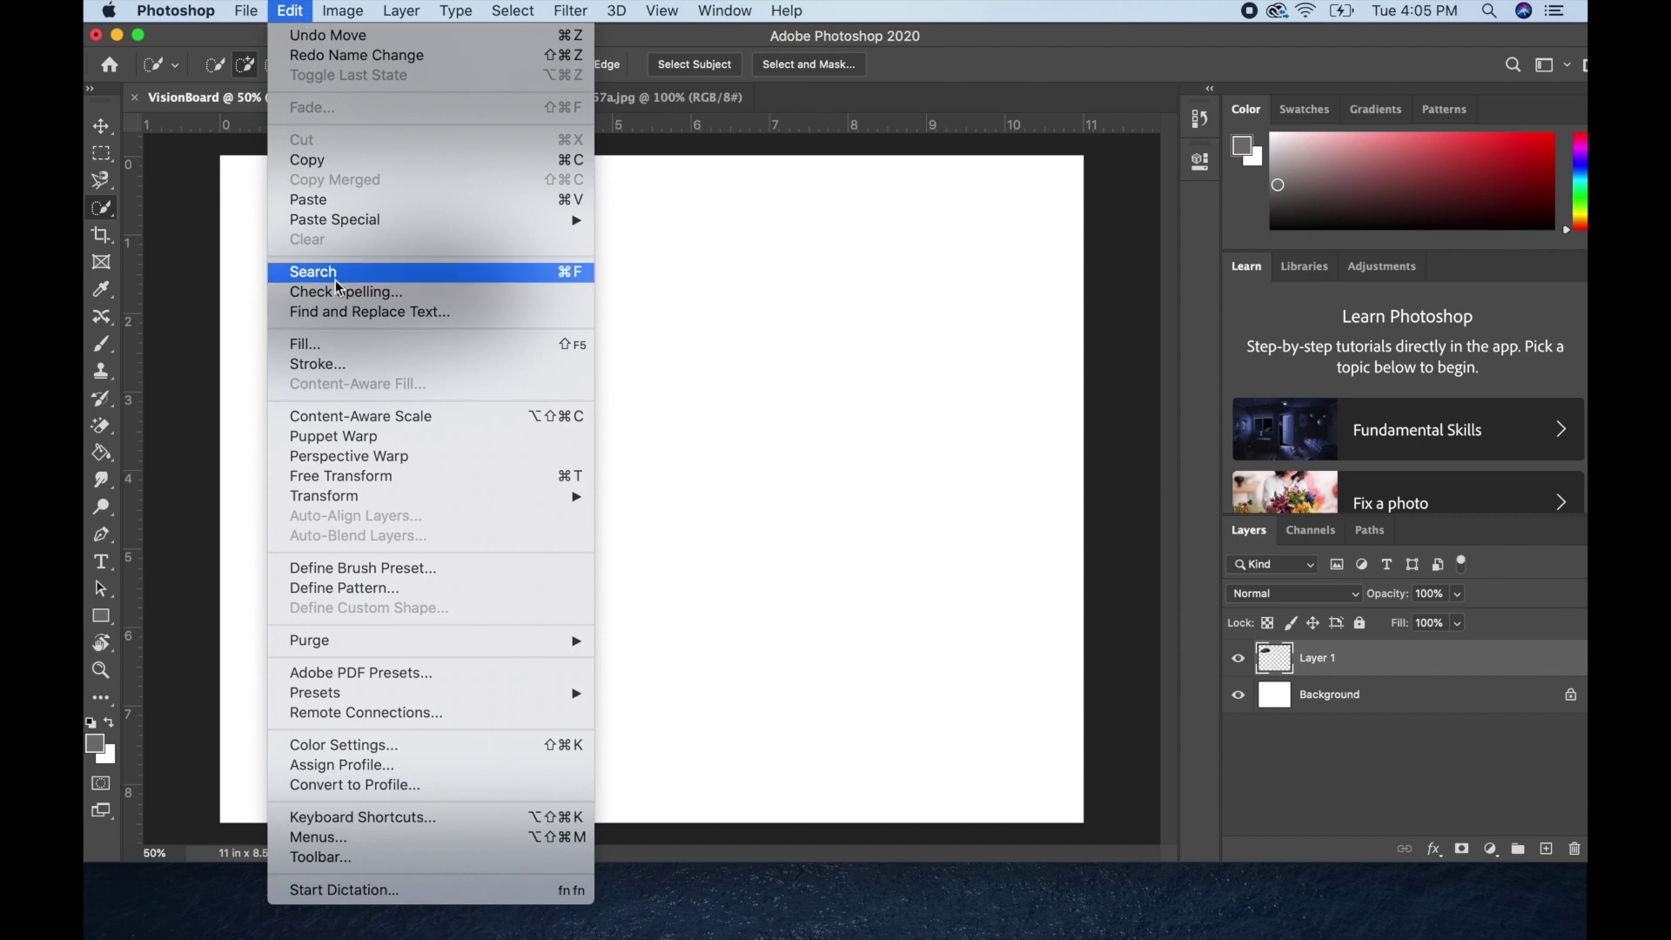
pyautogui.click(343, 200)
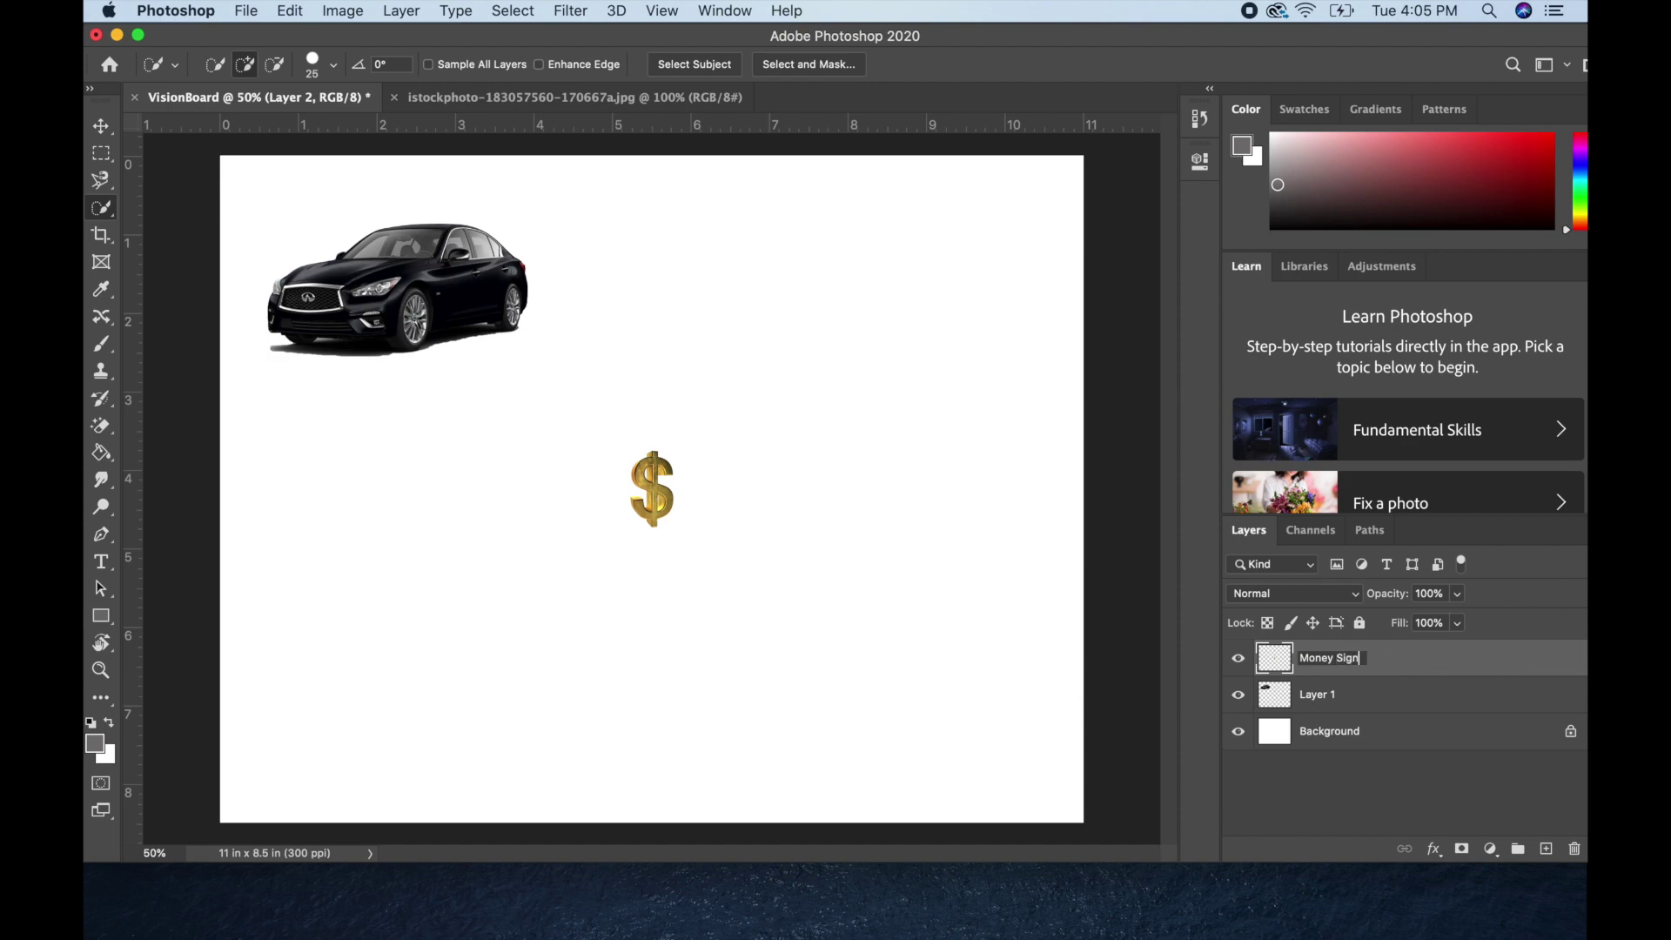
pyautogui.press('Return')
# - Enlarge the dollar sign to roughly three times its size with Free Transform and move it below the car
pyautogui.press('super+t')
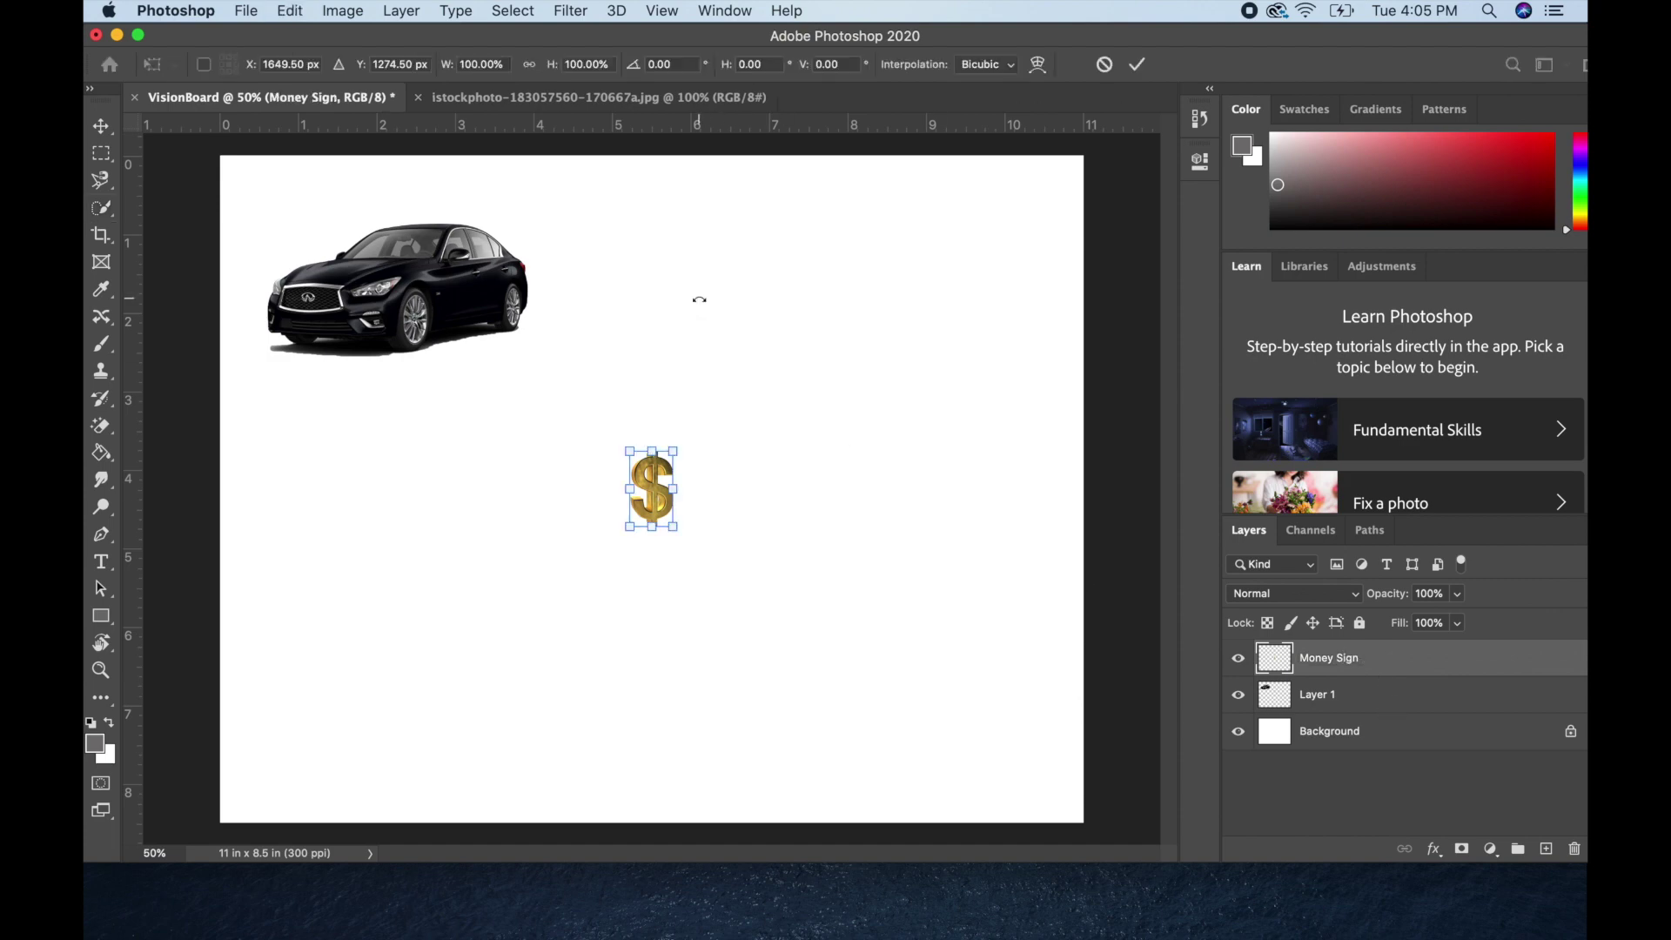
pyautogui.moveTo(676, 450); pyautogui.dragTo(802, 294)
pyautogui.press('Return')
pyautogui.press('w')
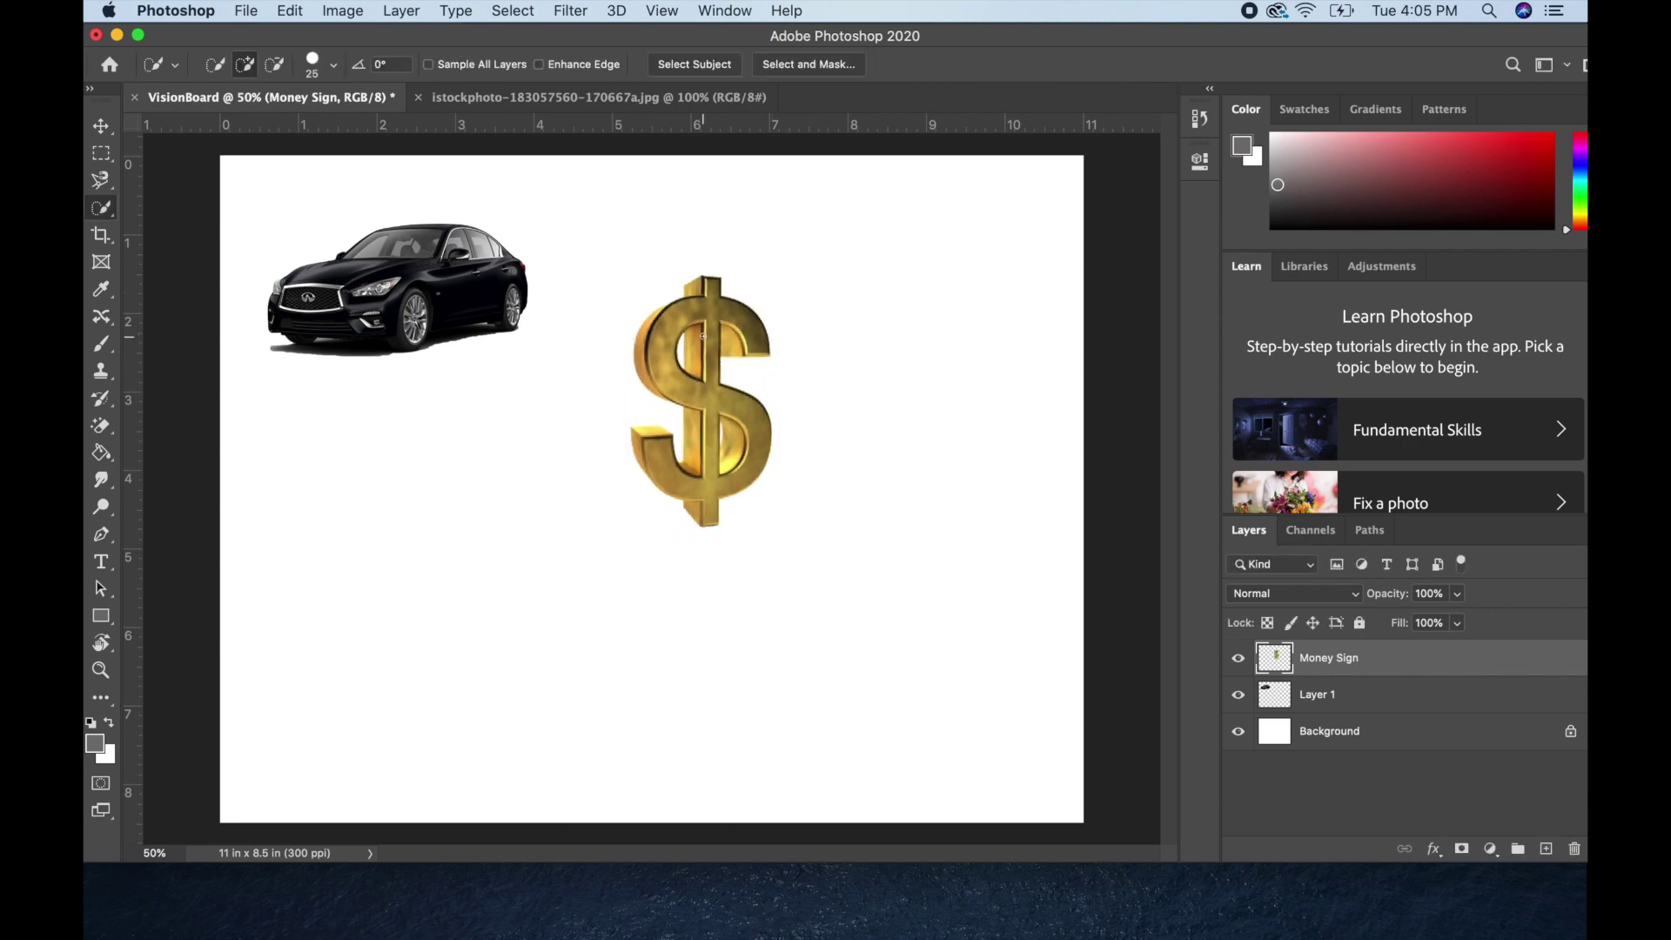
pyautogui.click(101, 126)
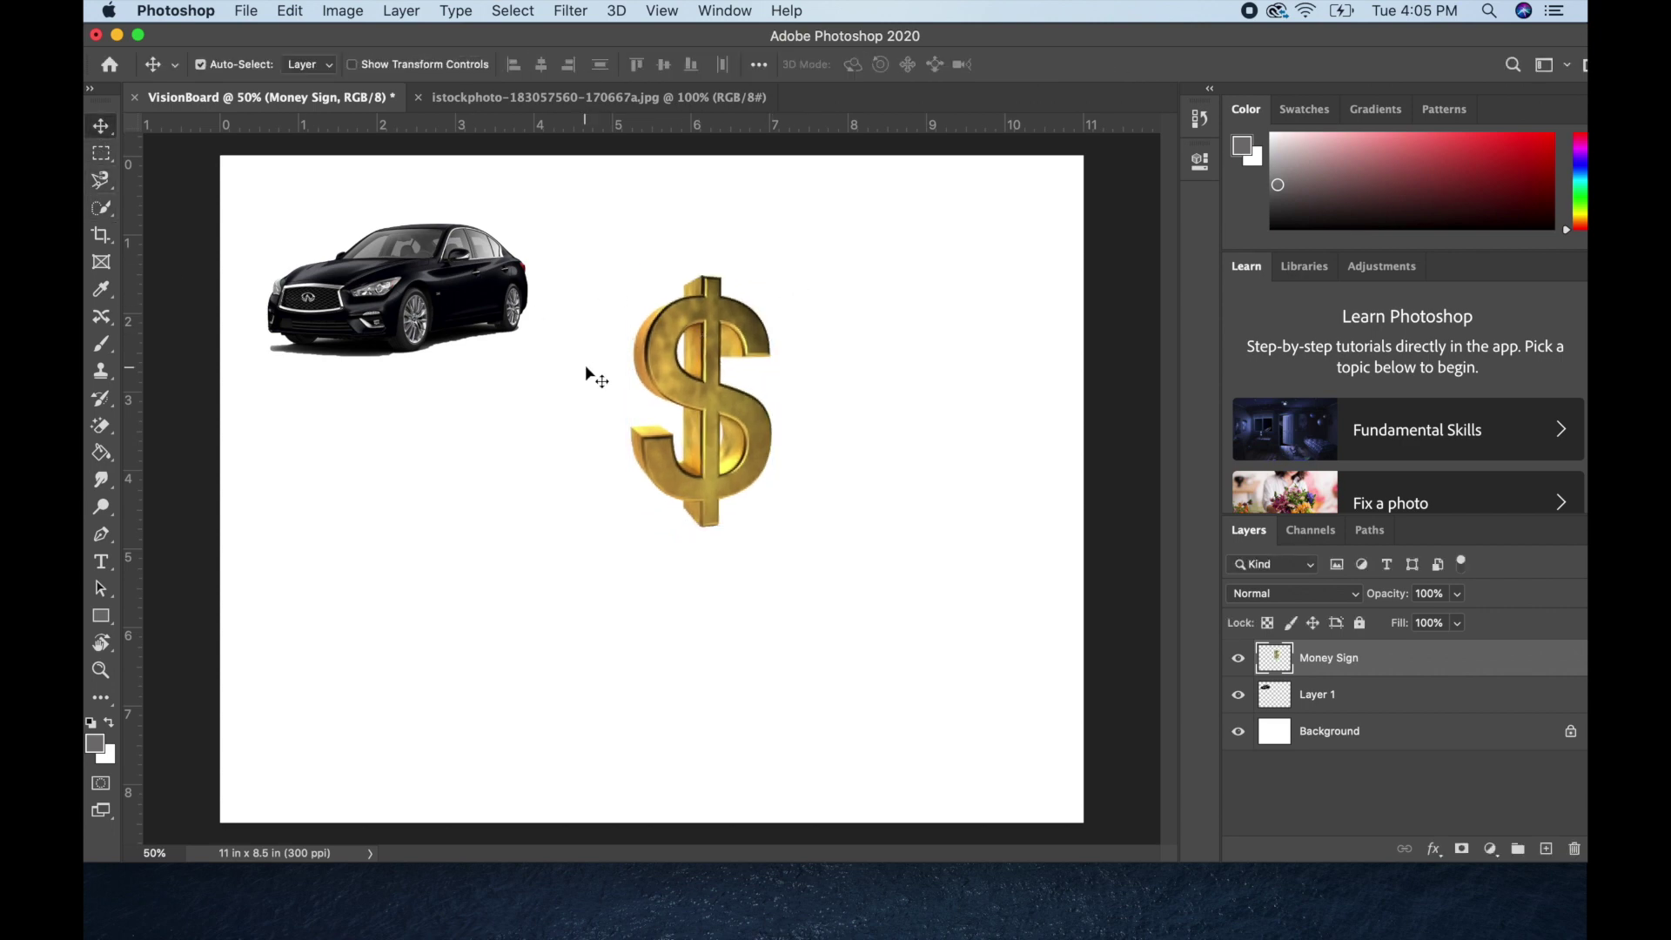
pyautogui.moveTo(719, 351); pyautogui.dragTo(462, 511)
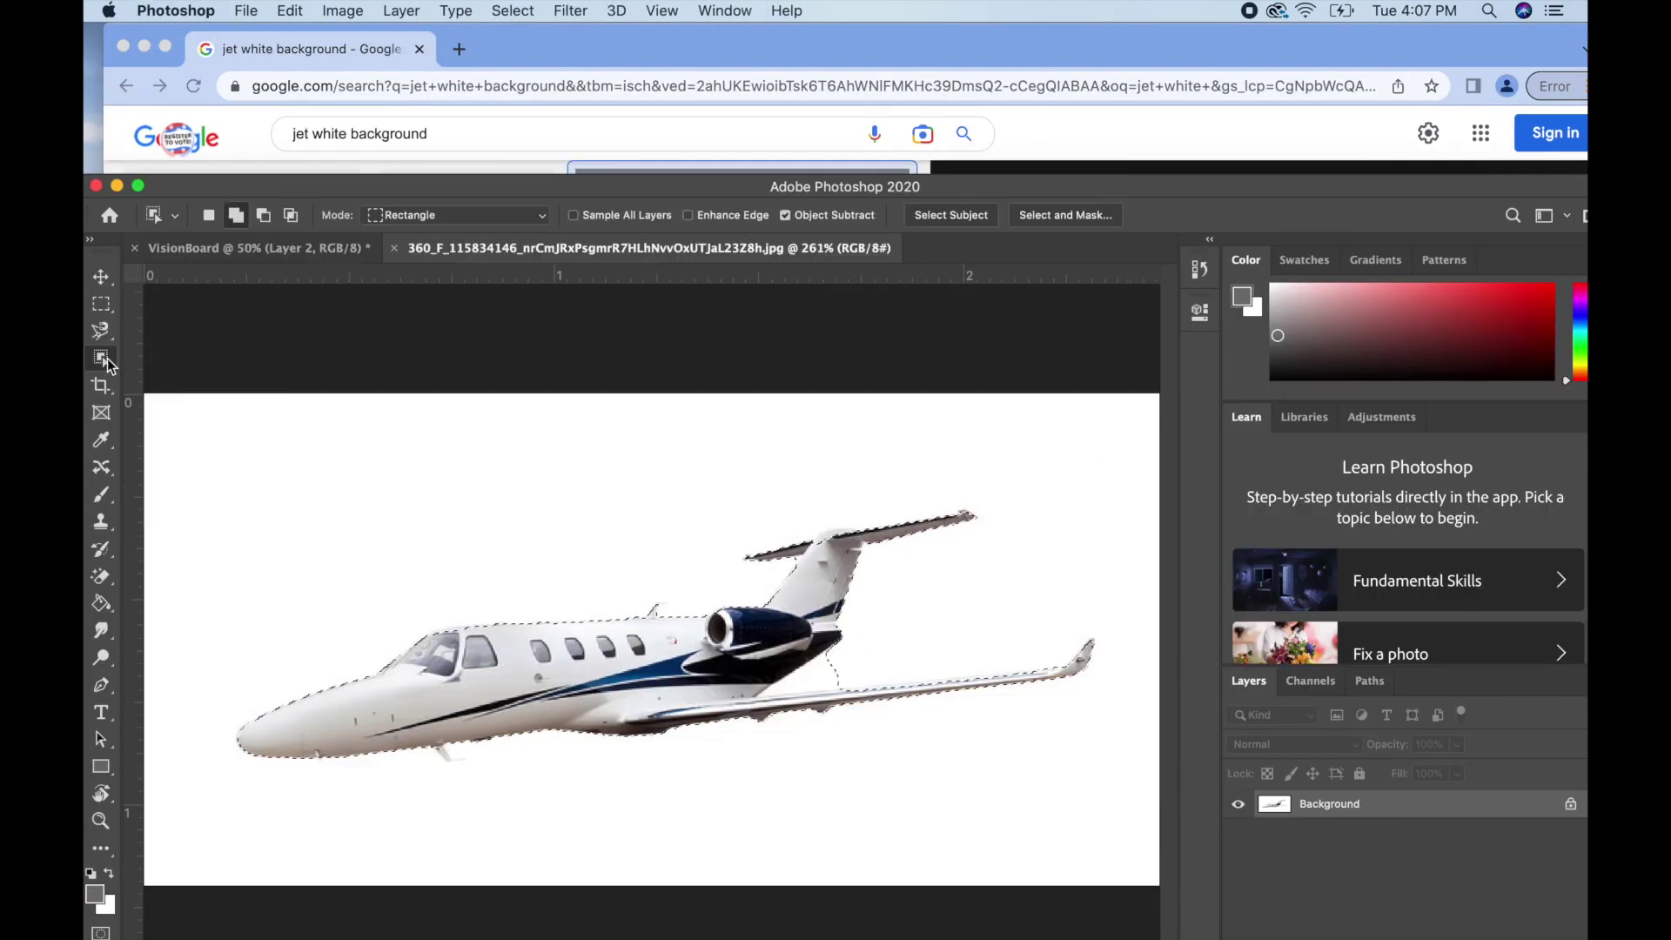
# - Subtract the white gap between the jet's tail and wing from the jet selection, and return to the VisionBoard document
pyautogui.click(810, 680)
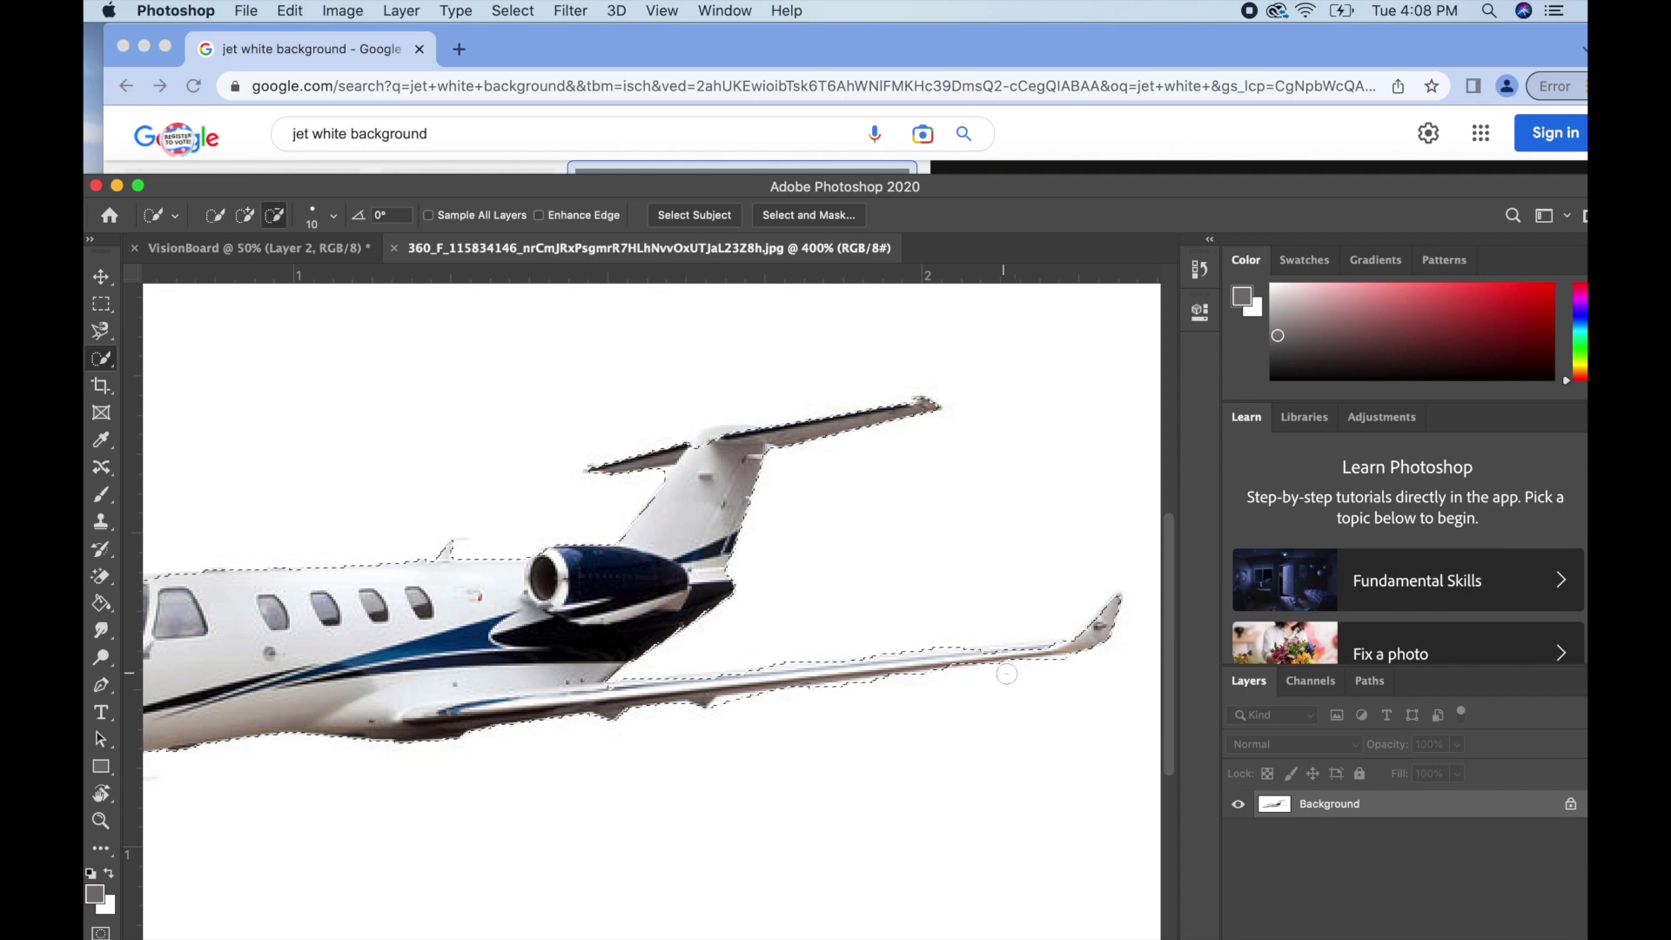
pyautogui.click(346, 247)
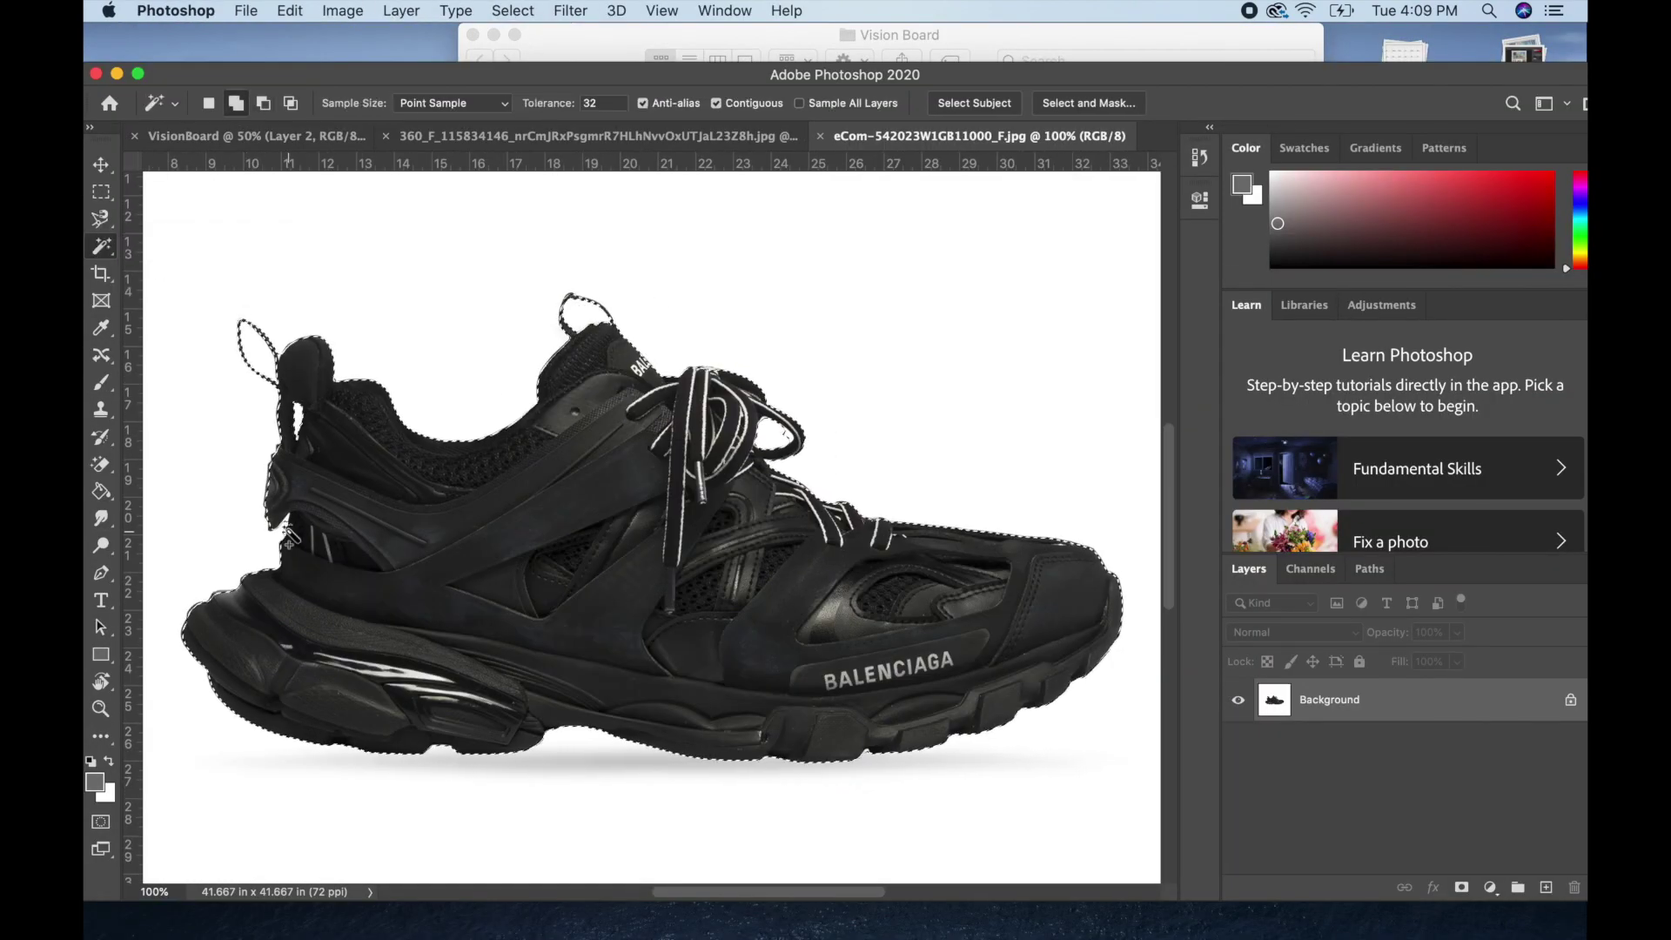
# - Return to the VisionBoard document and rename the shoe's layer to Shoe and the portrait's layer to Artist
pyautogui.click(252, 136)
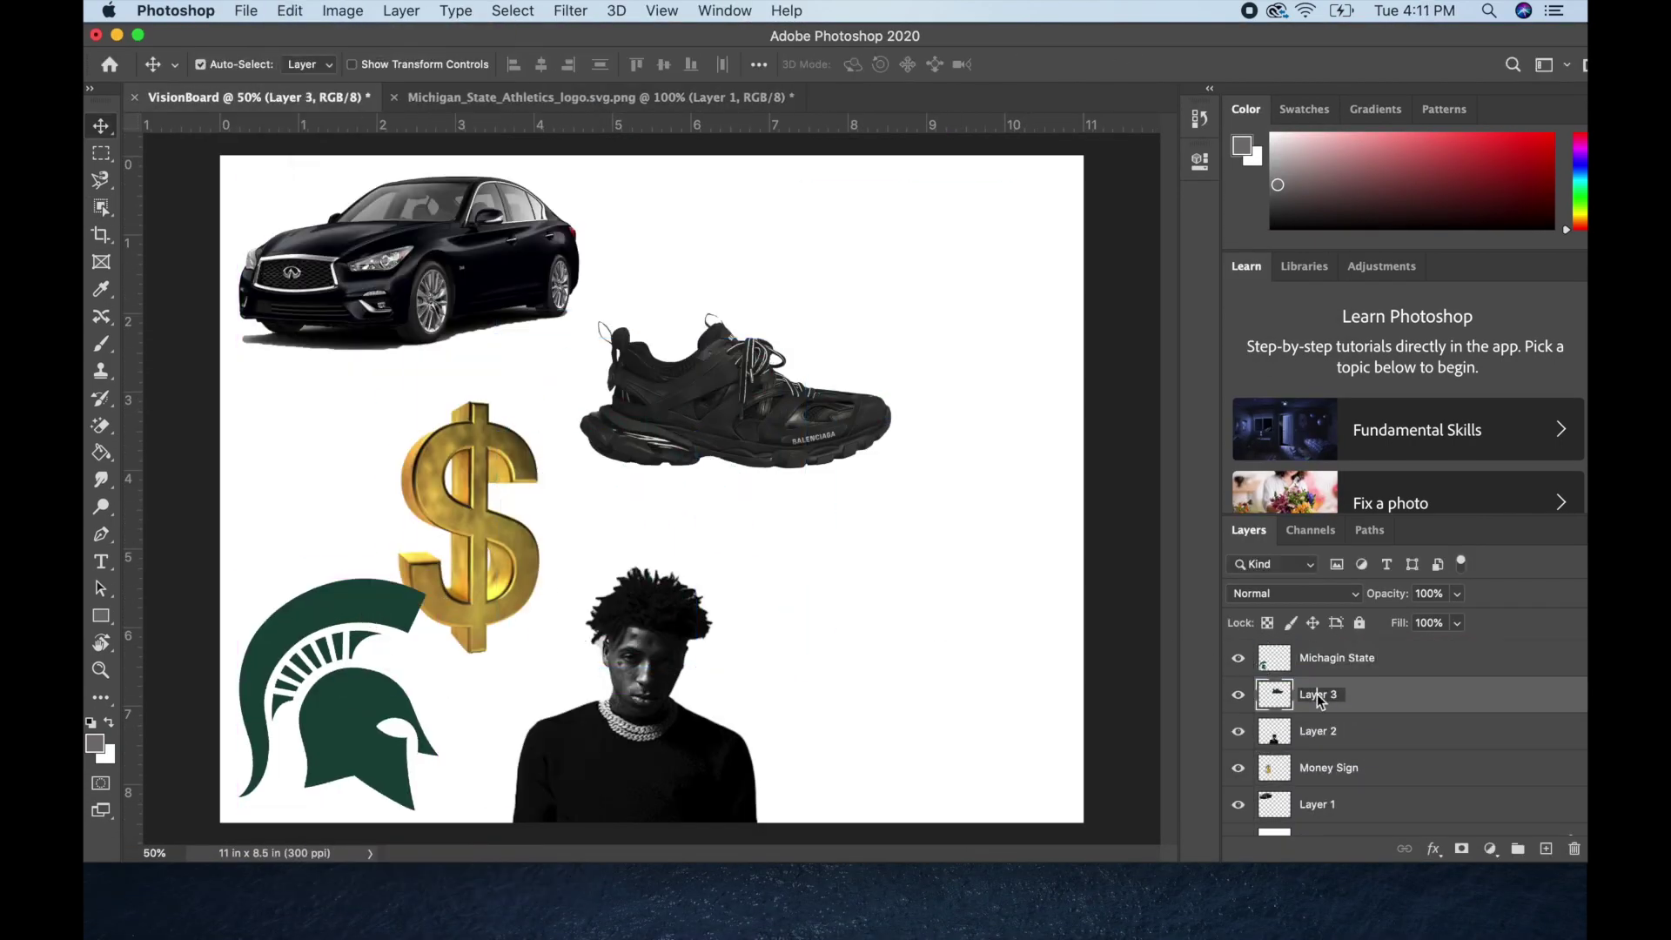
pyautogui.doubleClick(1319, 731)
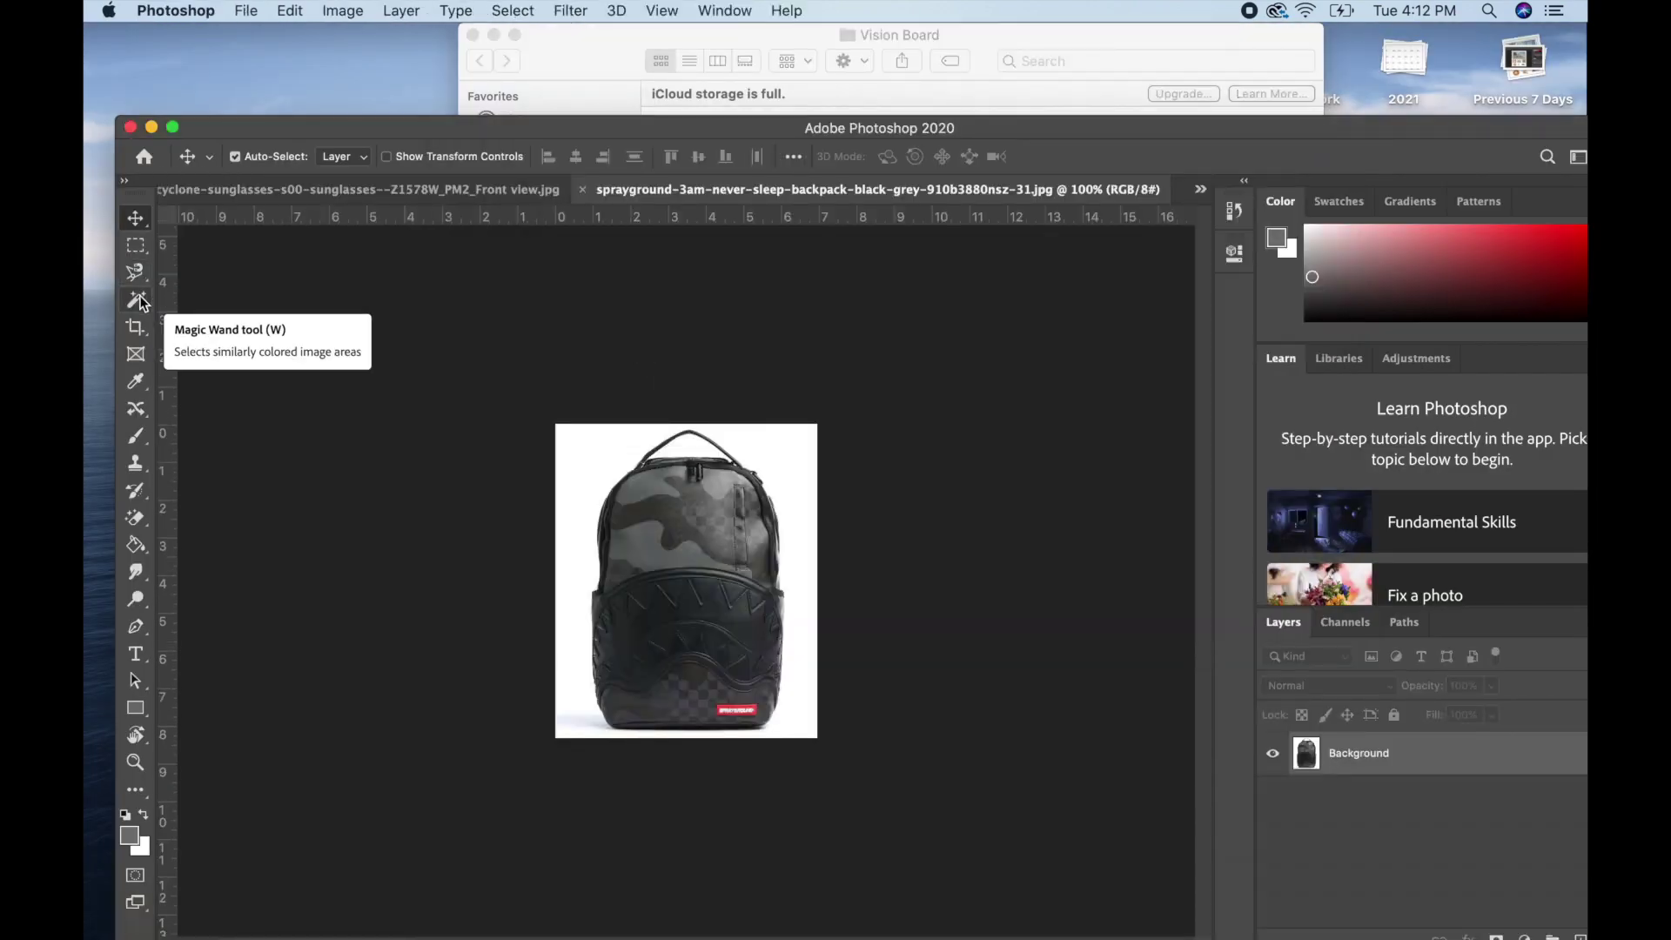
# - Cut the backpack out of its white background with the Magic Wand and place it on the vision board below the car
pyautogui.click(104, 224)
pyautogui.click(778, 524)
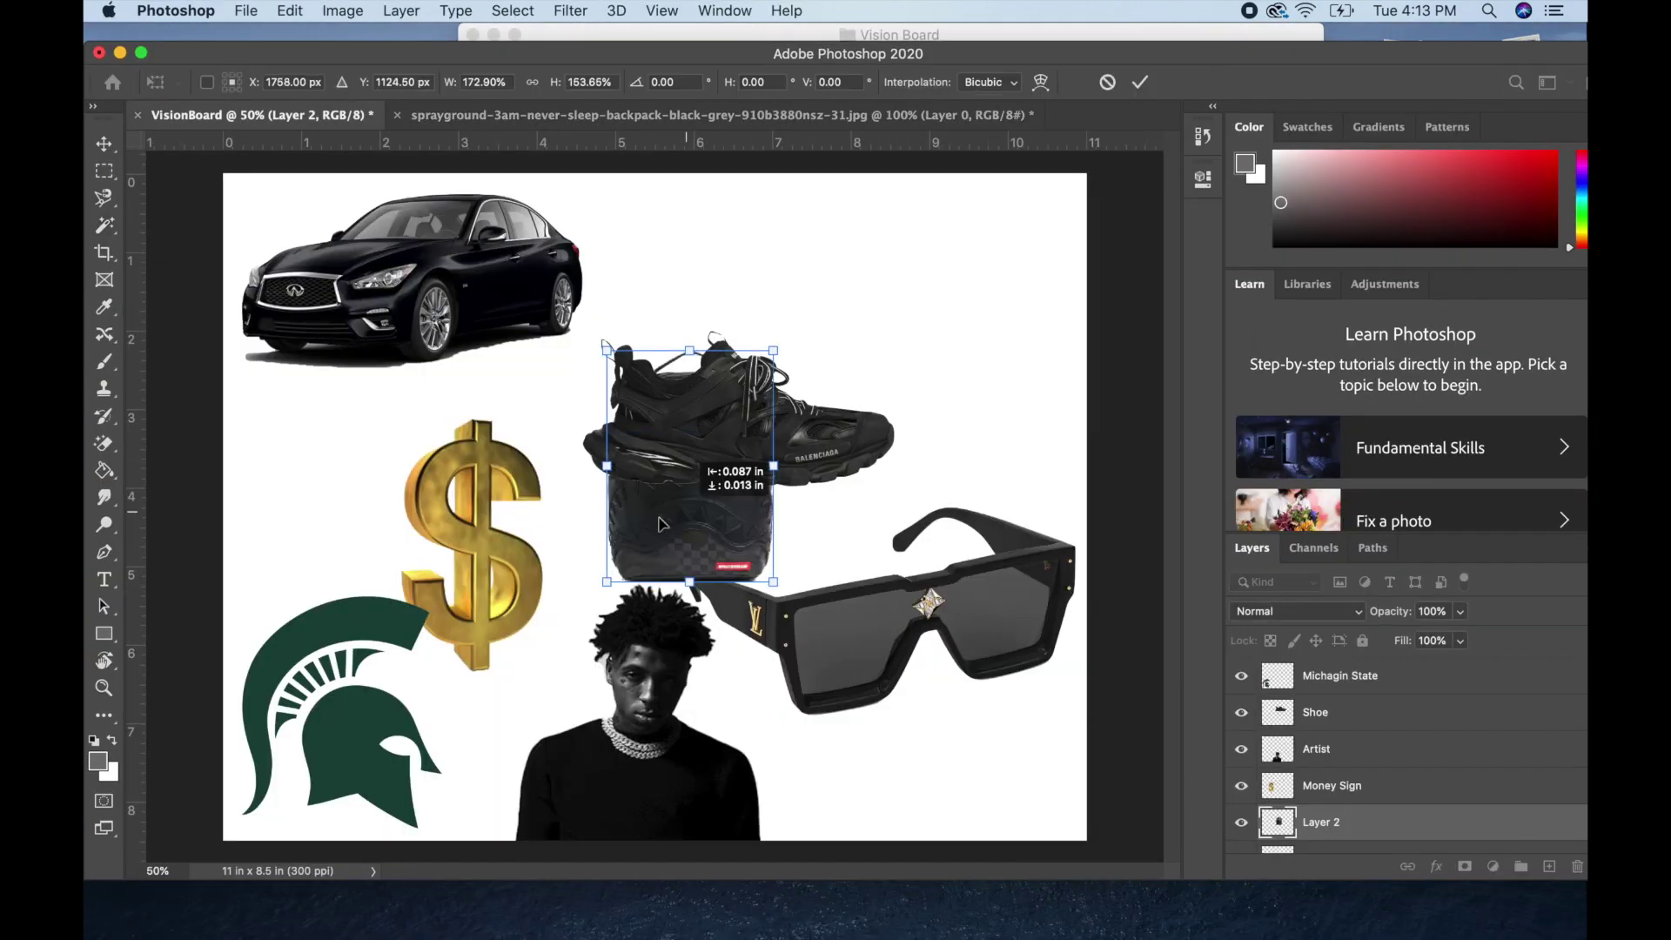
pyautogui.moveTo(688, 470); pyautogui.dragTo(317, 483)
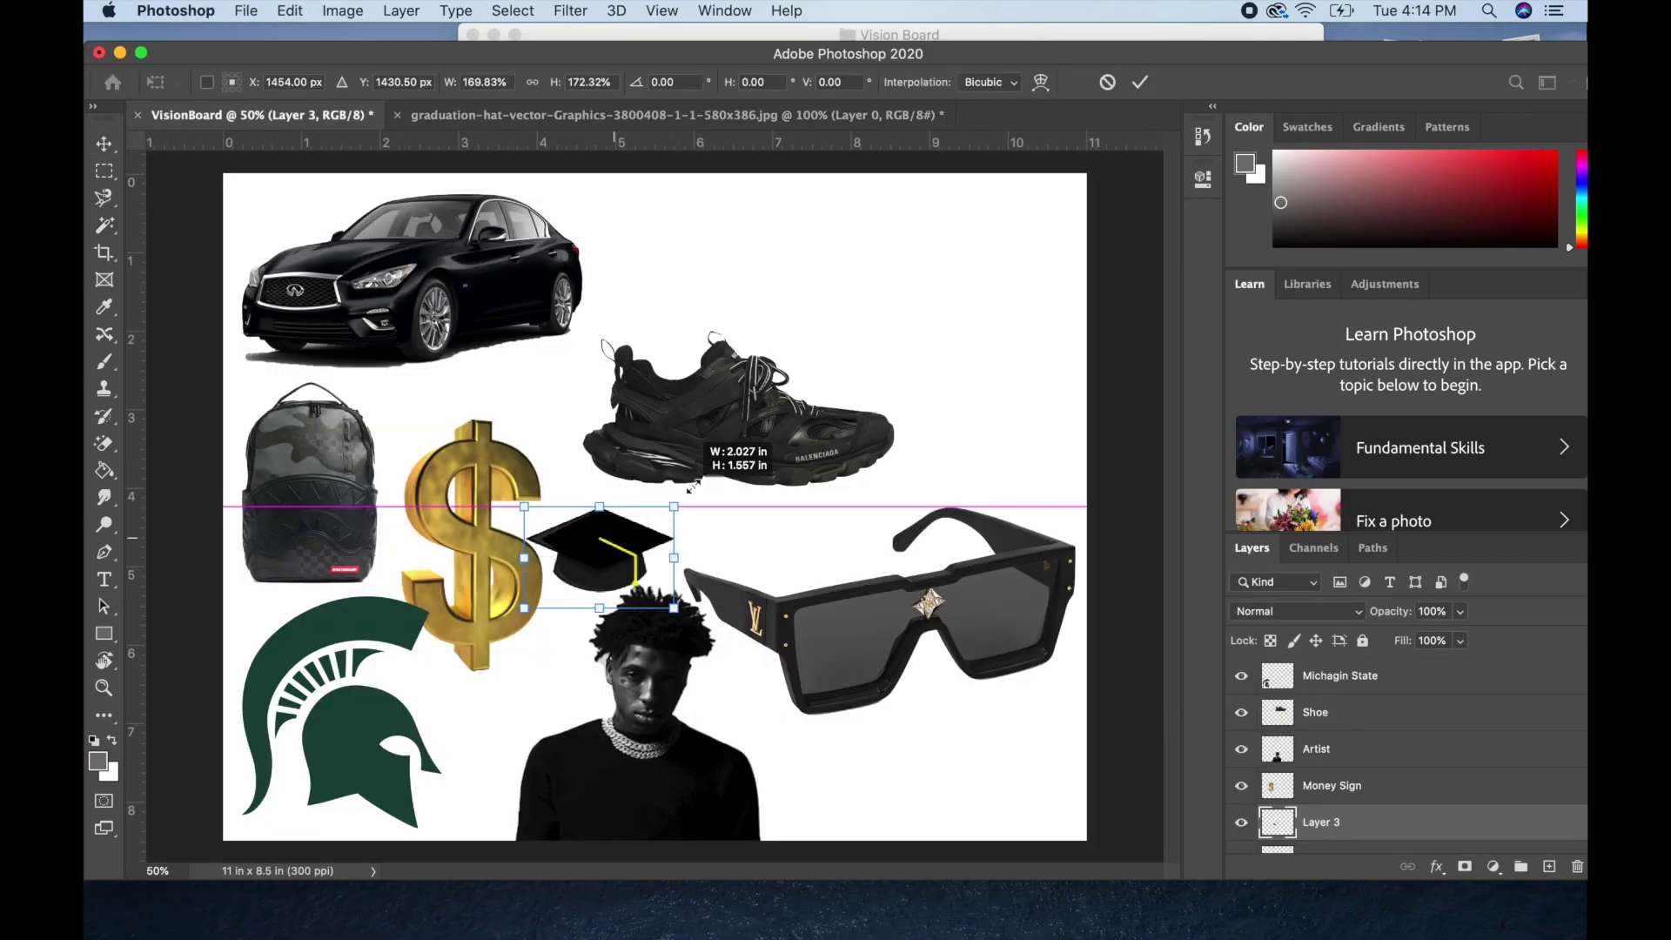
# - Place the graduation cap in the canvas's upper-right area, above the sunglasses
pyautogui.moveTo(601, 548); pyautogui.dragTo(966, 287)
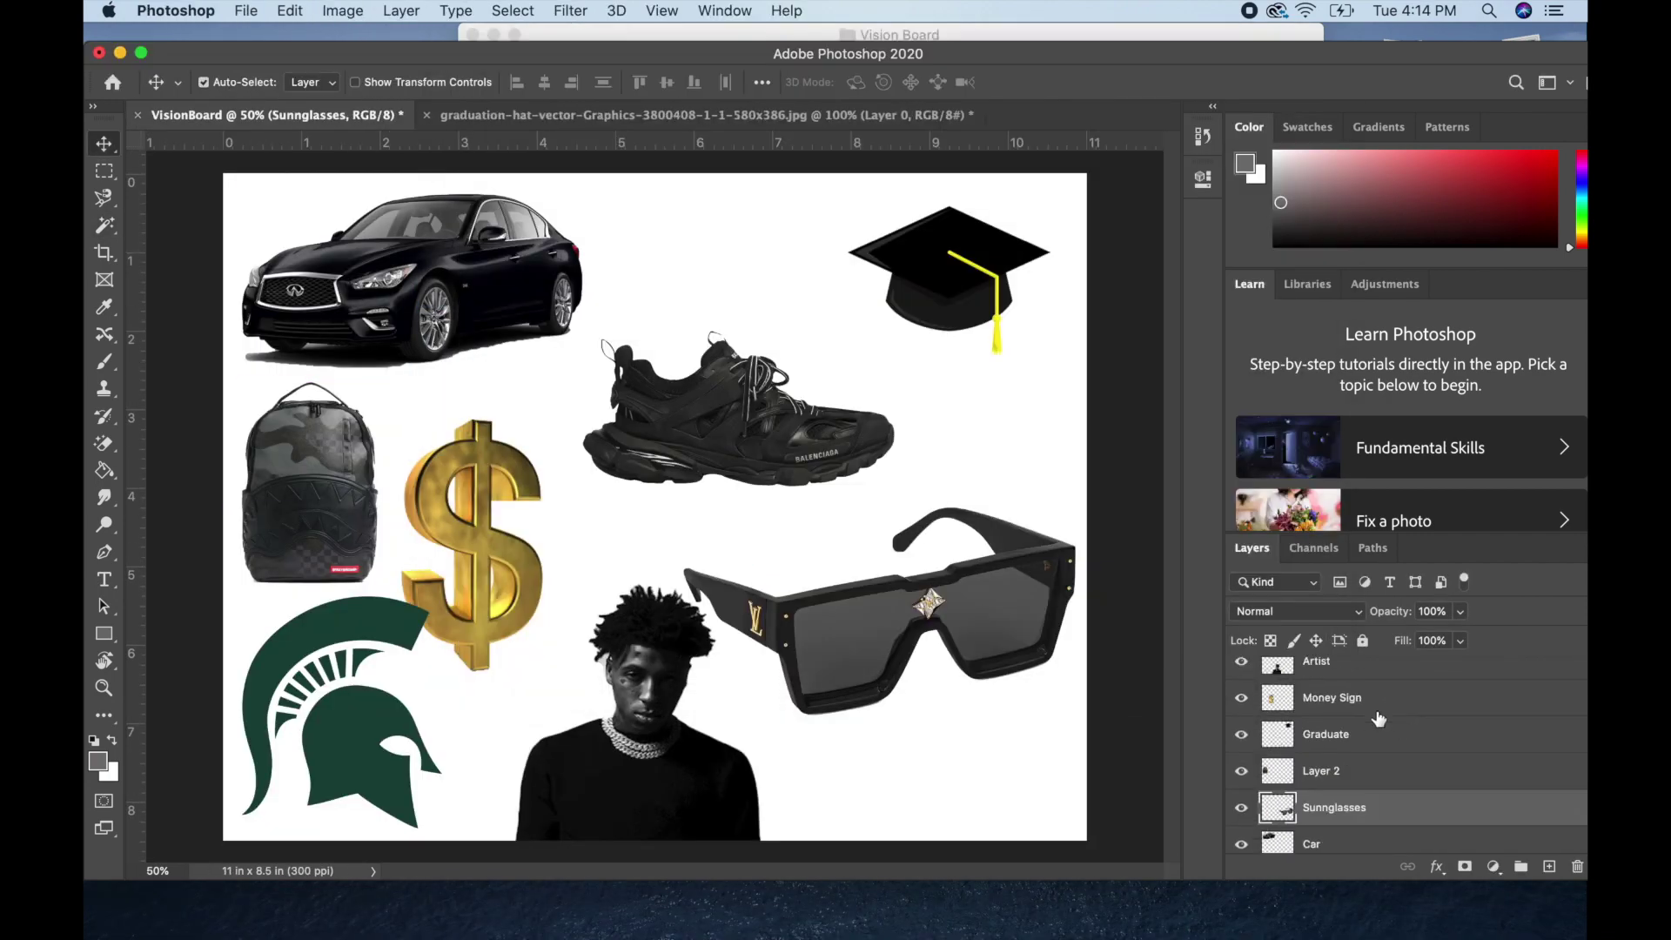
pyautogui.click(512, 426)
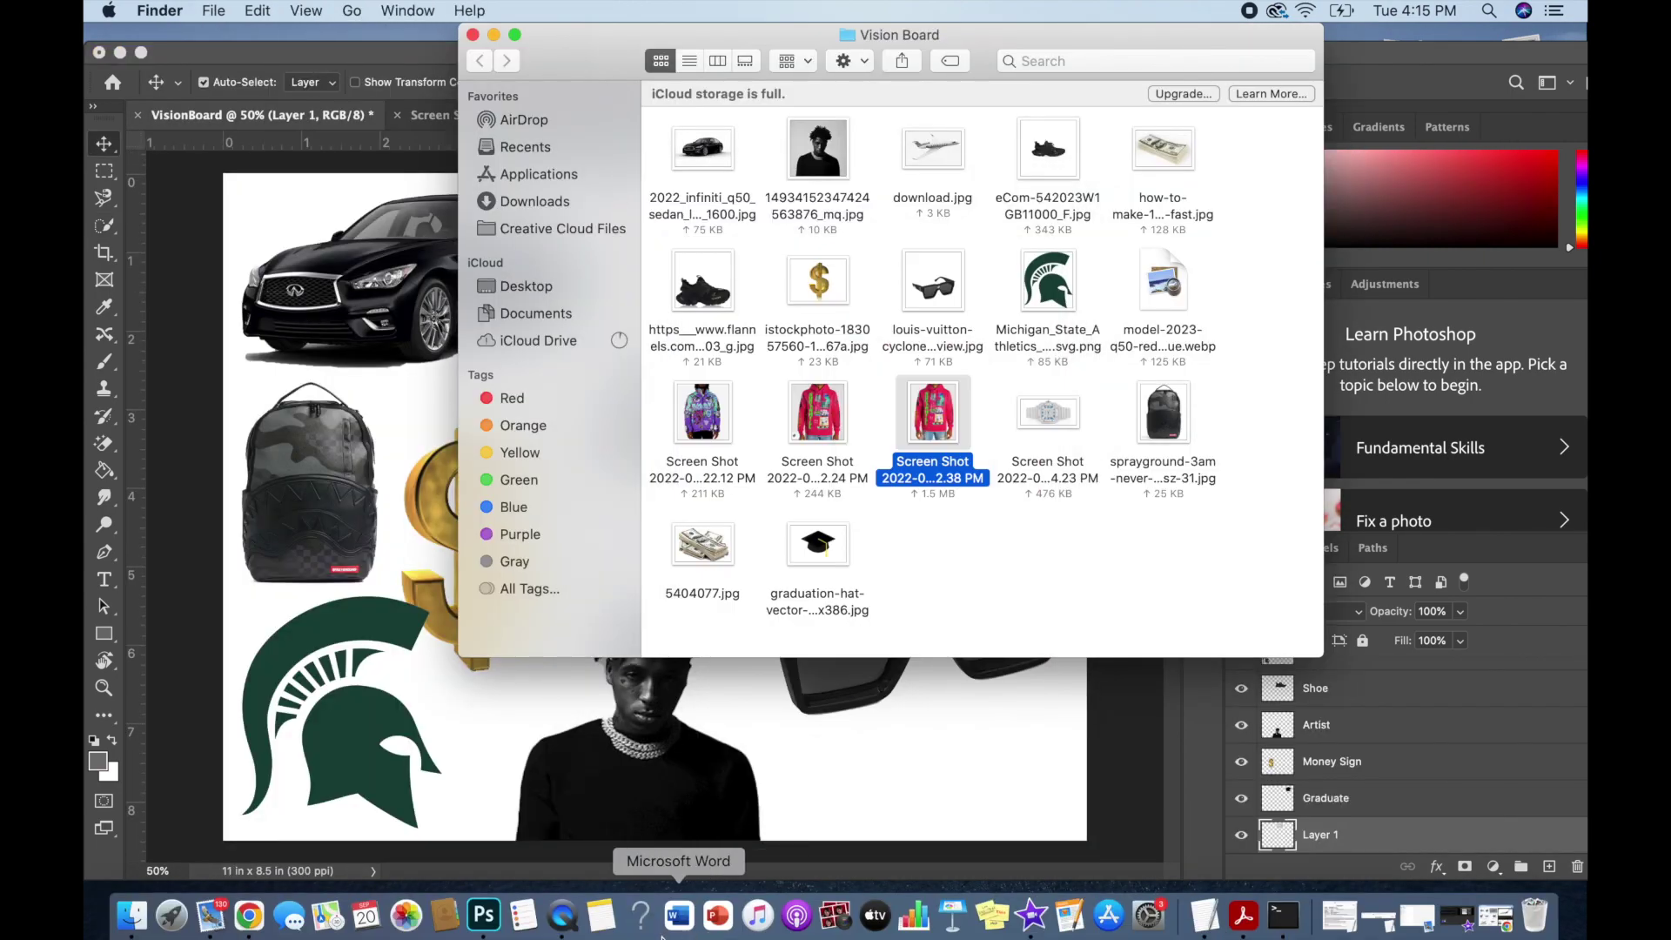
# - Switch to Chrome, search Google for "sugarhill clothes" in a new tab, and show the image results
pyautogui.click(249, 914)
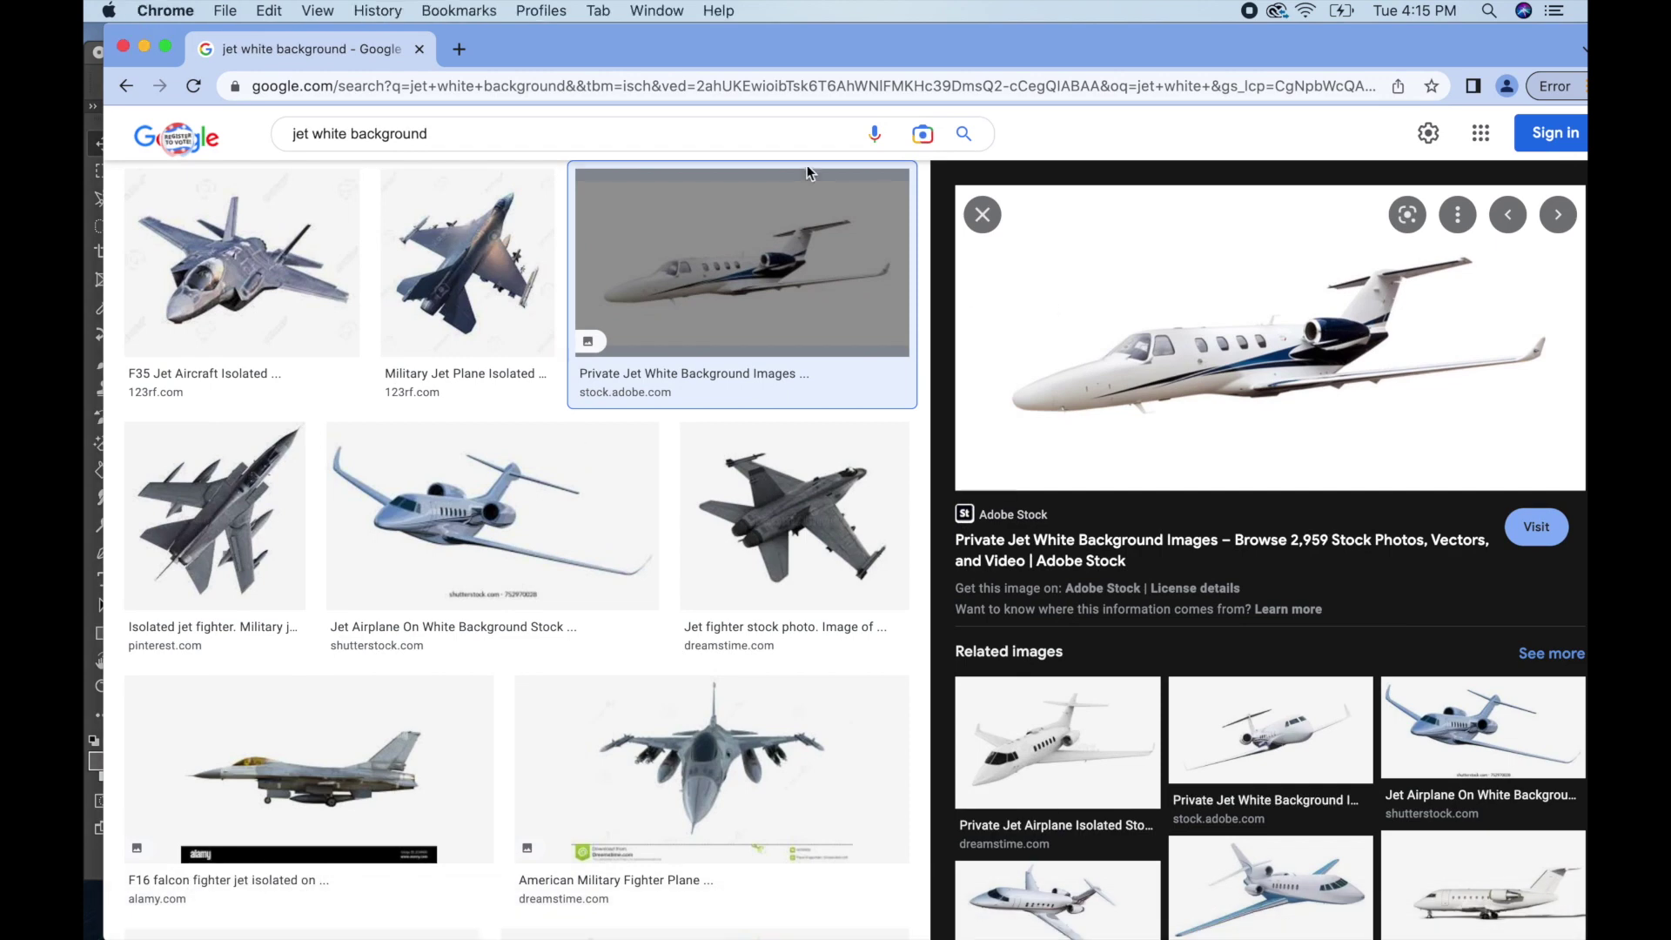
pyautogui.click(458, 49)
pyautogui.write('sugarhill ')
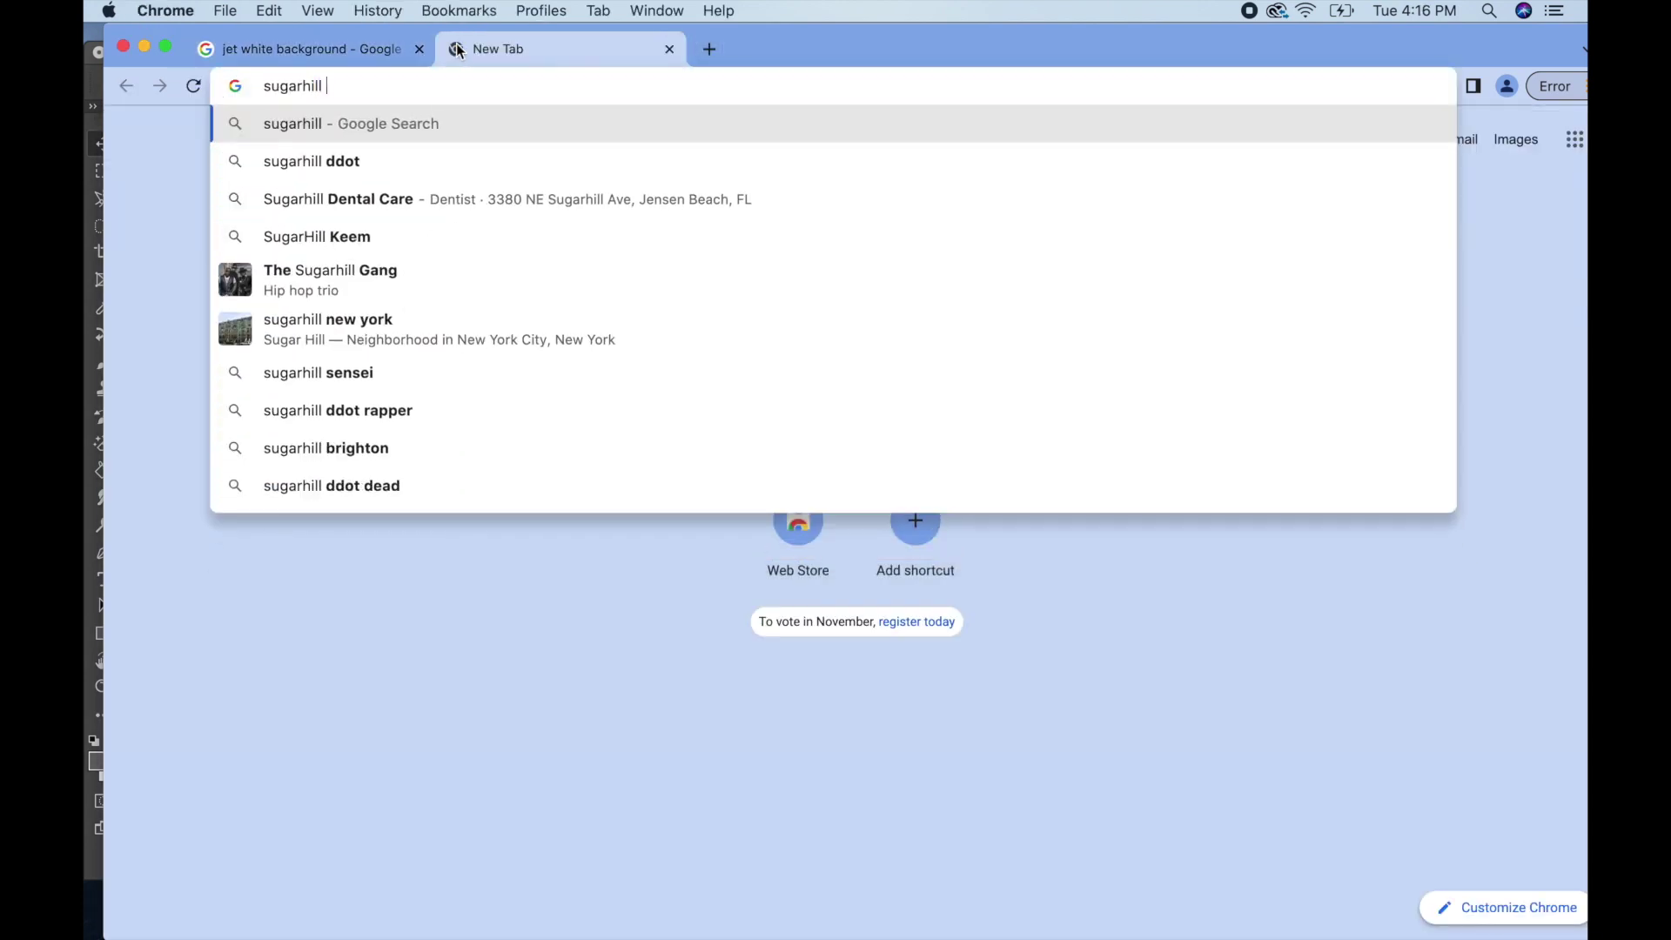
pyautogui.write('cltohes')
pyautogui.press('Return')
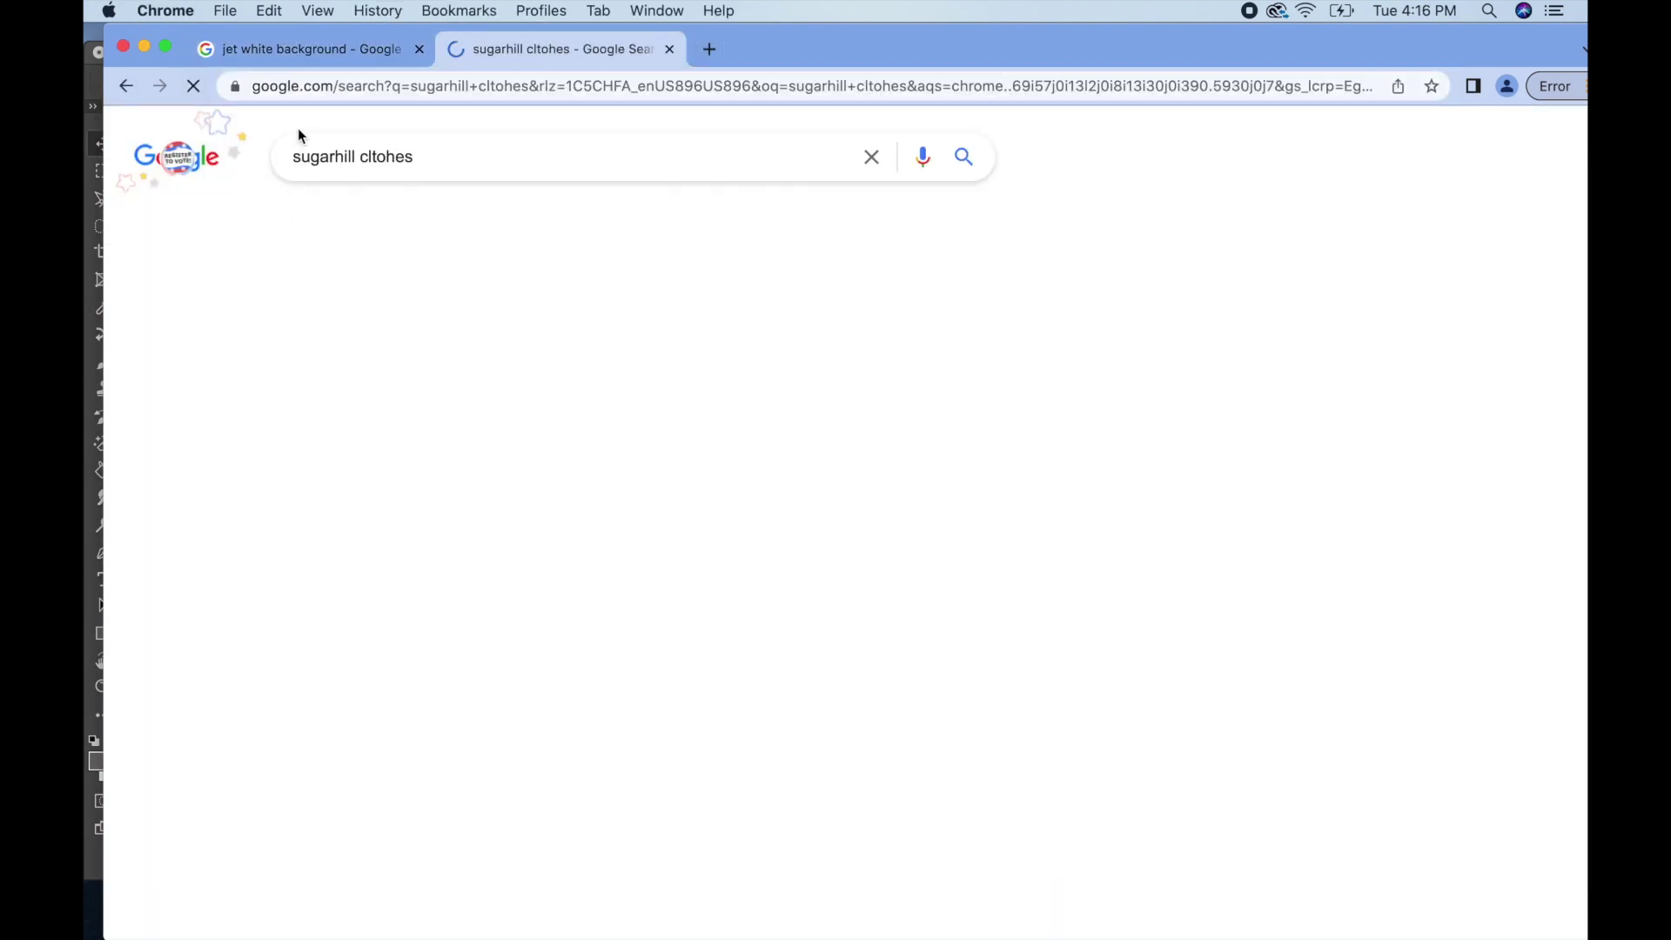
pyautogui.click(421, 225)
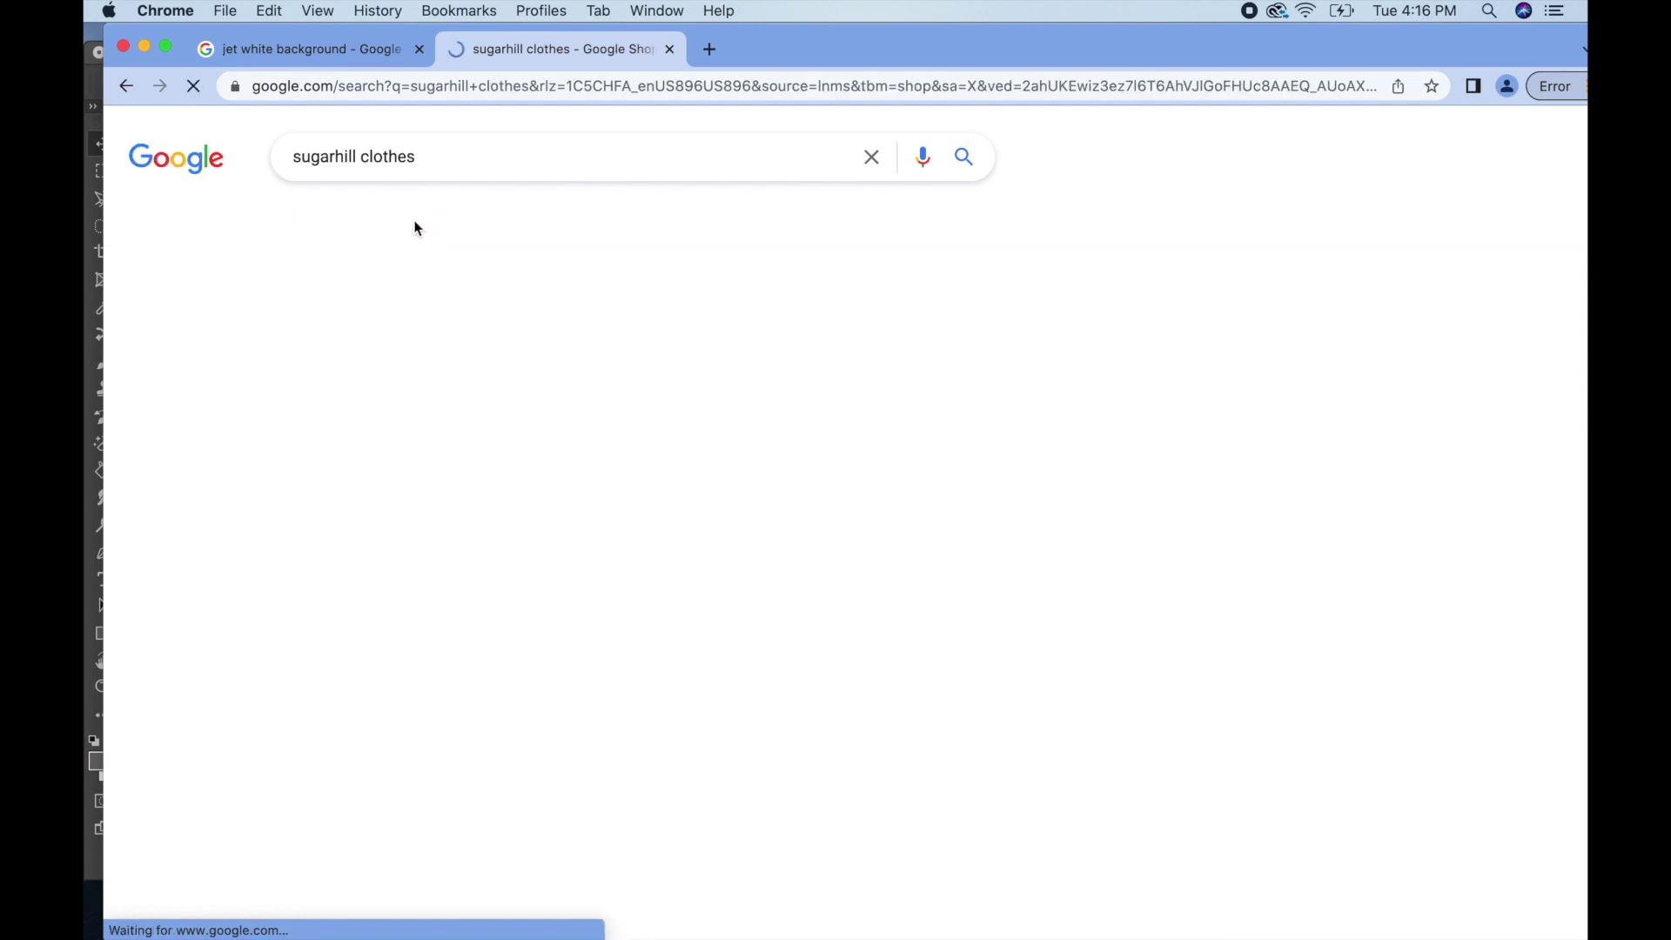
pyautogui.click(407, 224)
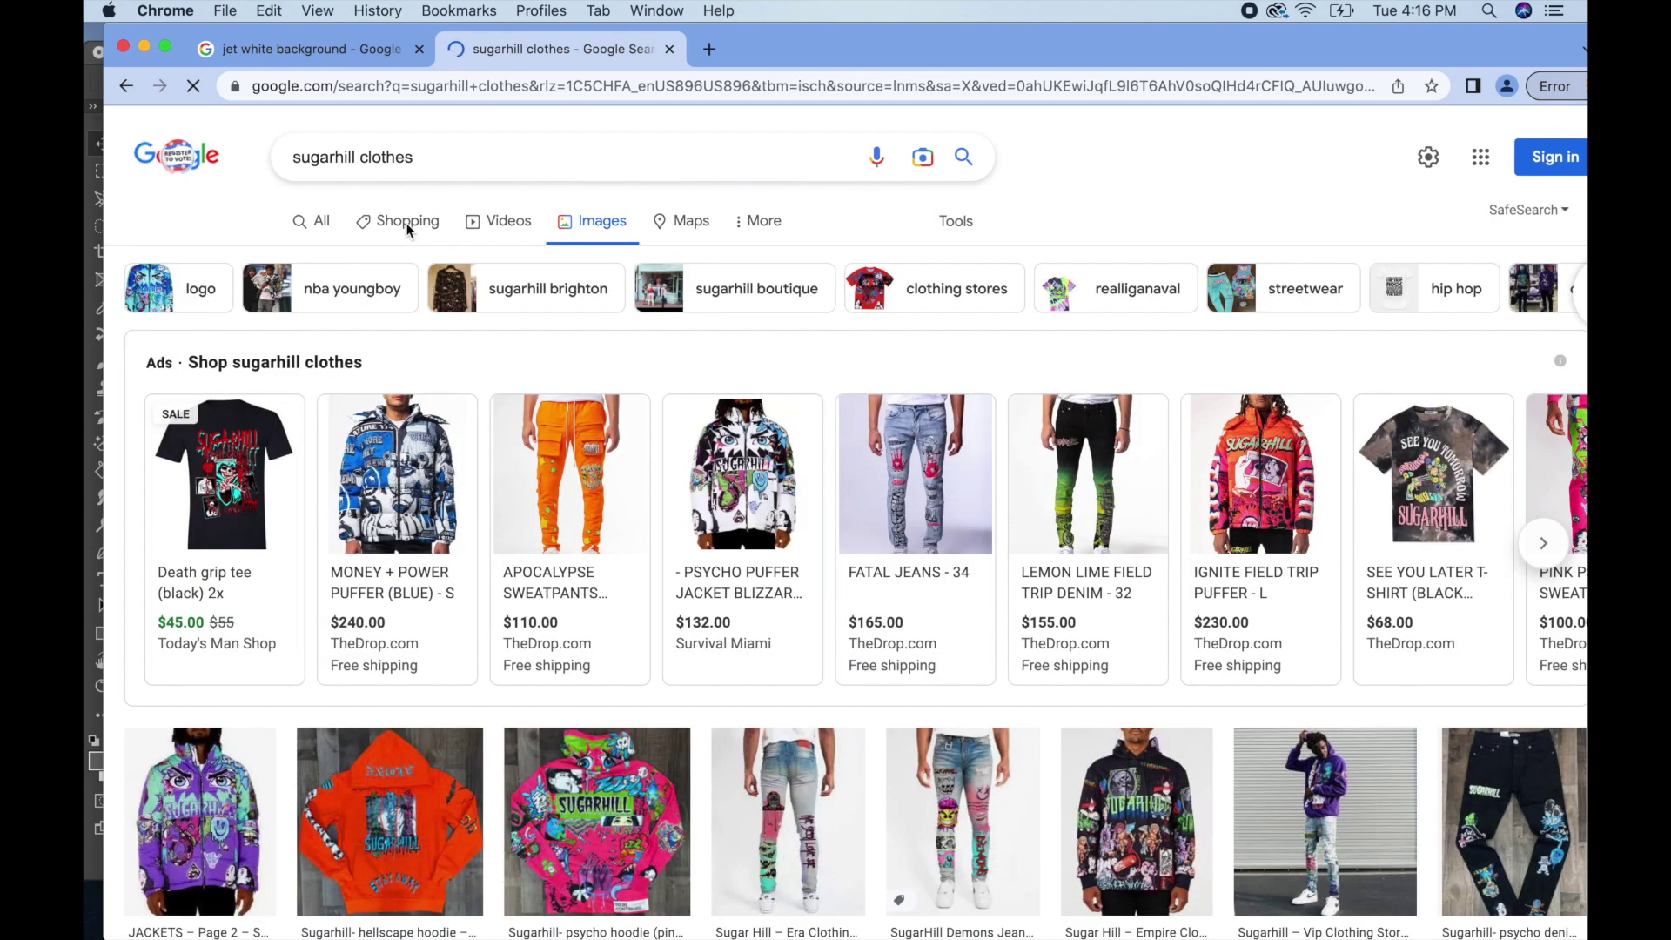
# - Preview the SugarHill Demons Jeans picture and try to bring it into Photoshop
pyautogui.scroll(-3, 575, 436)
pyautogui.click(953, 670)
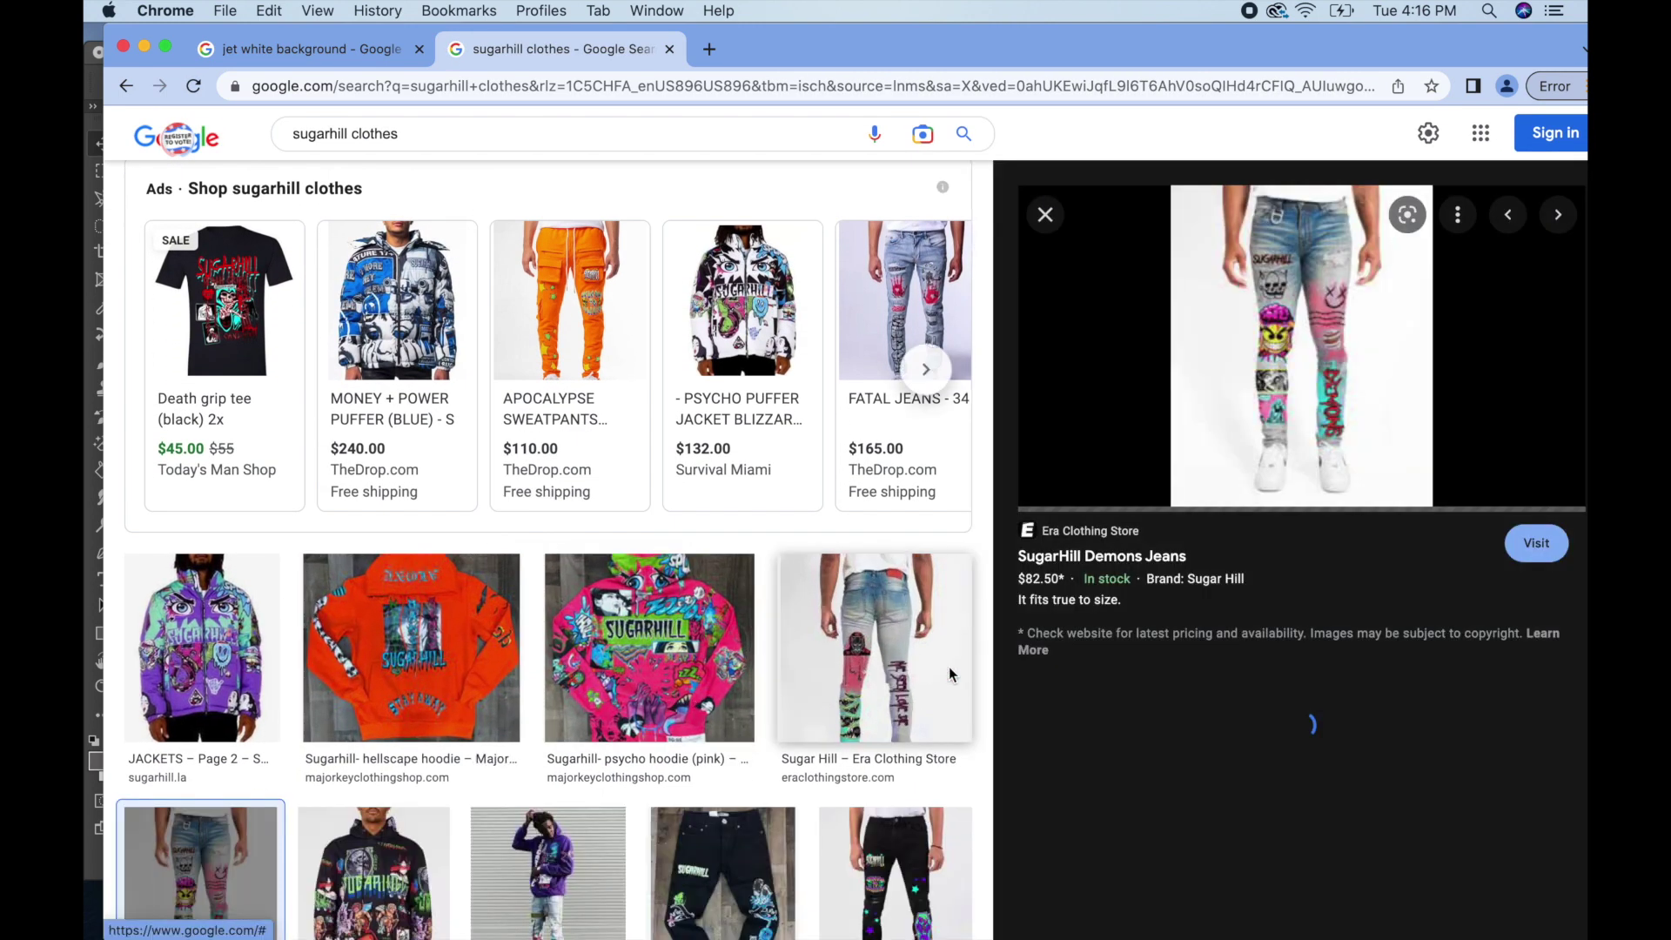
pyautogui.moveTo(1249, 348); pyautogui.dragTo(505, 911)
pyautogui.click(798, 914)
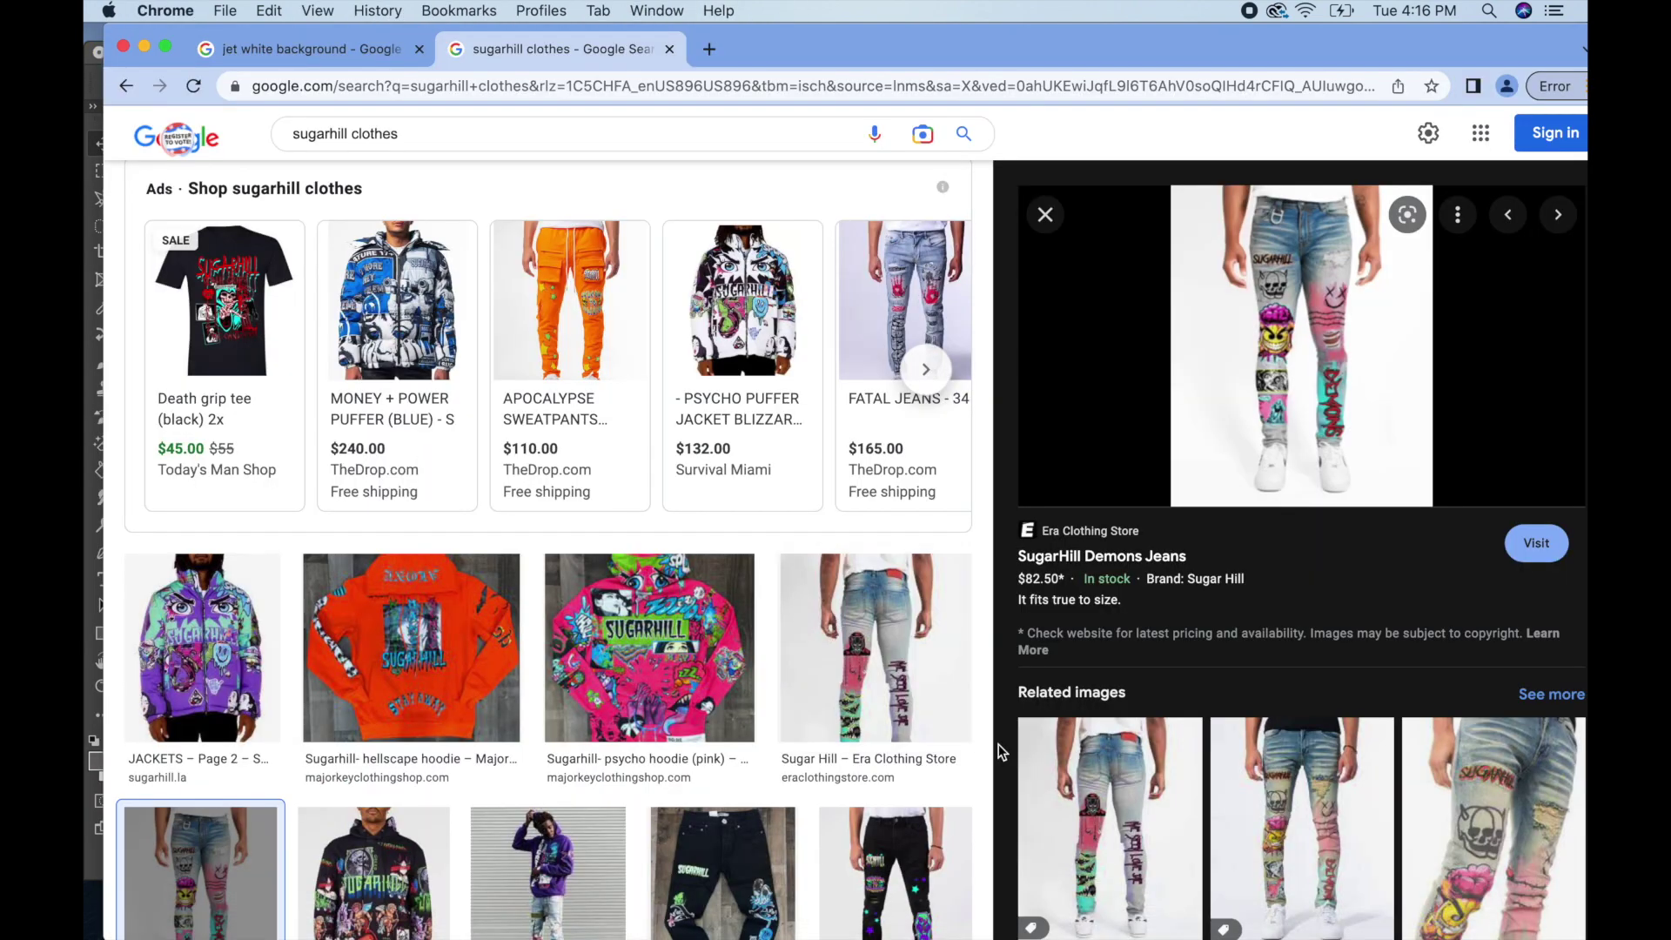
# - Preview the white Sugarhill denim pants picture and try to place it on the VisionBoard canvas in Photoshop
pyautogui.scroll(-4, 1497, 600)
pyautogui.click(1480, 748)
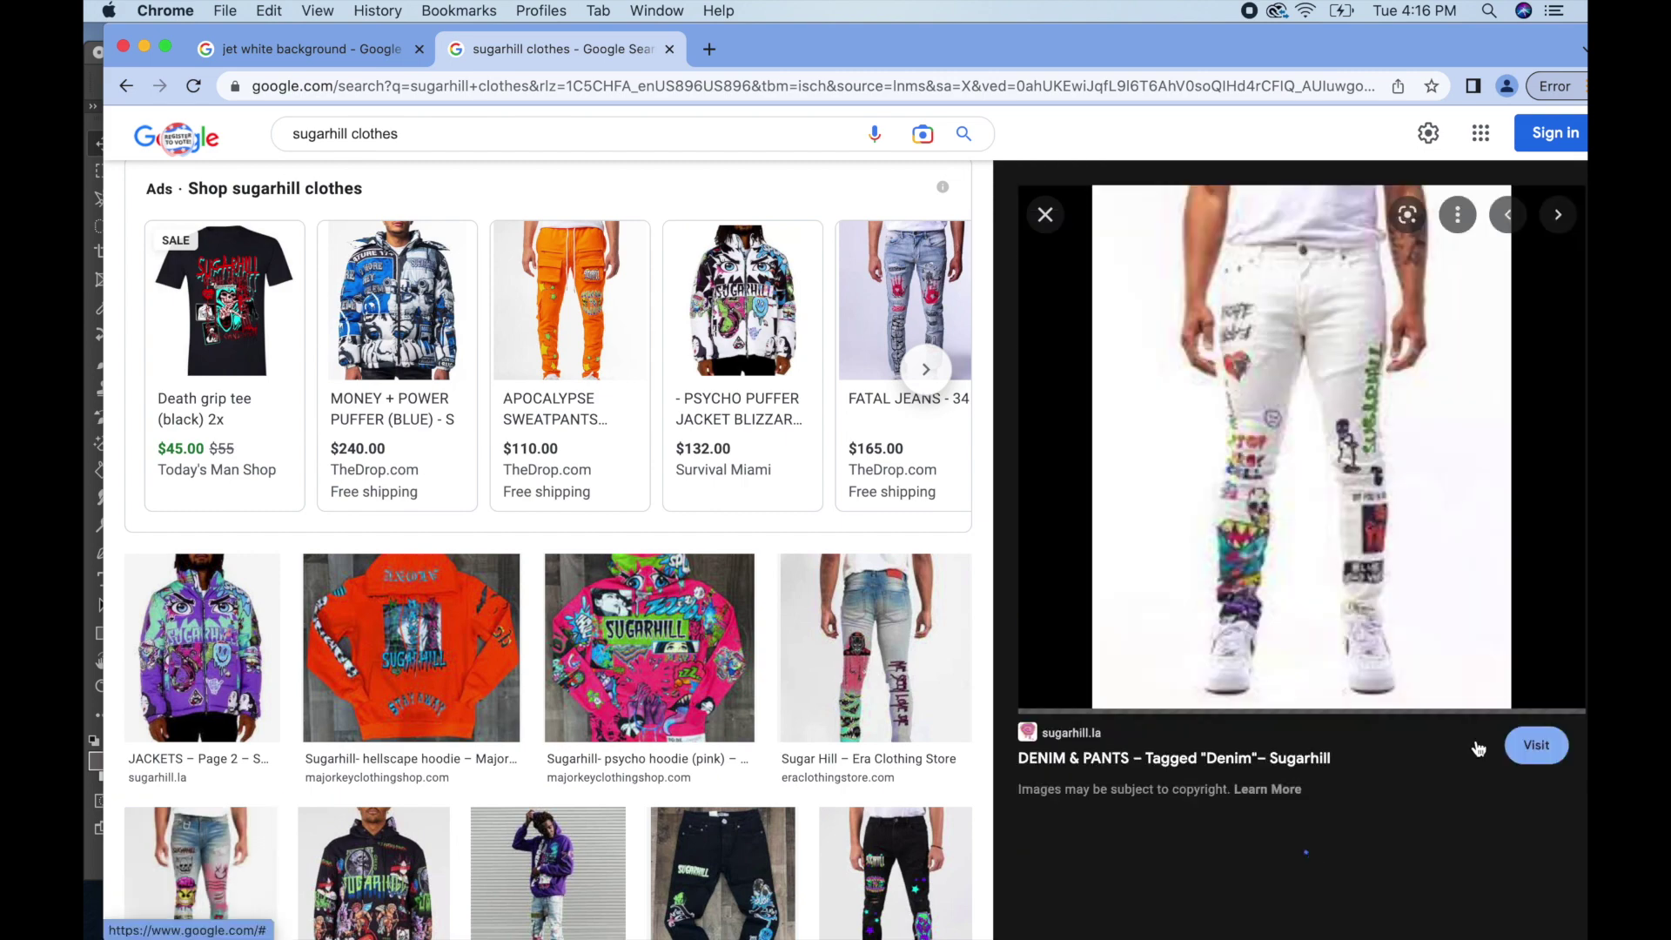
pyautogui.moveTo(1440, 592); pyautogui.dragTo(503, 910)
pyautogui.click(984, 340)
pyautogui.press('super+Tab')
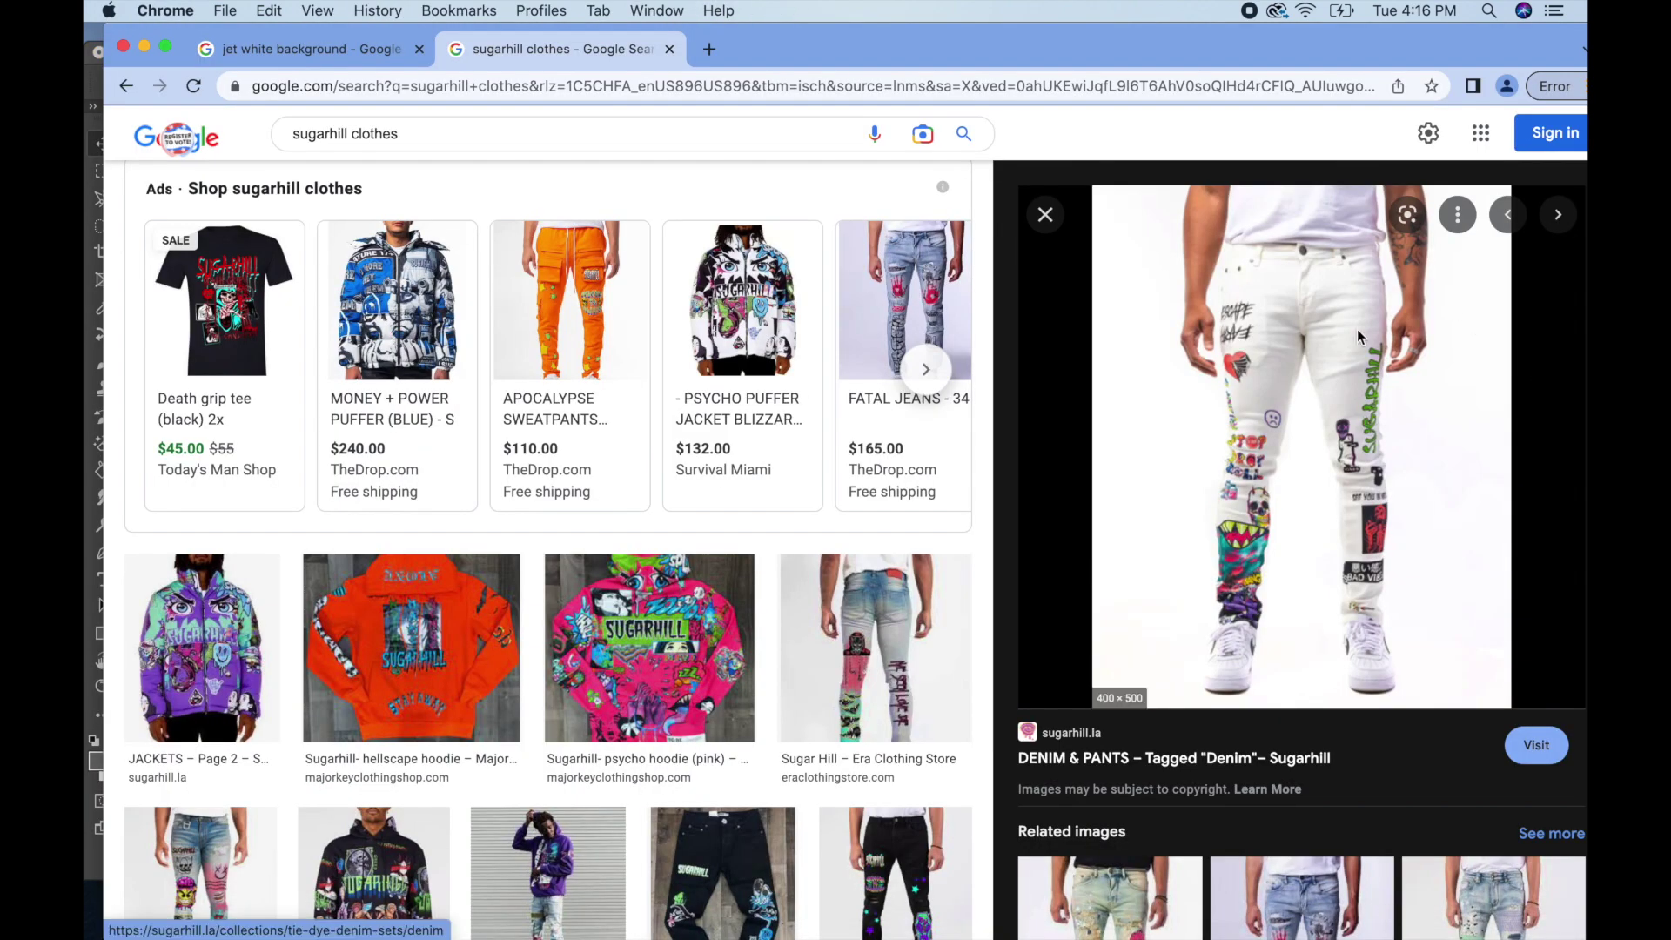
# - Try to place another picture from the related Sugarhill jeans images on the VisionBoard canvas in Photoshop
pyautogui.scroll(-3, 1305, 645)
pyautogui.click(1306, 644)
pyautogui.moveTo(1306, 644); pyautogui.dragTo(495, 909)
pyautogui.click(992, 341)
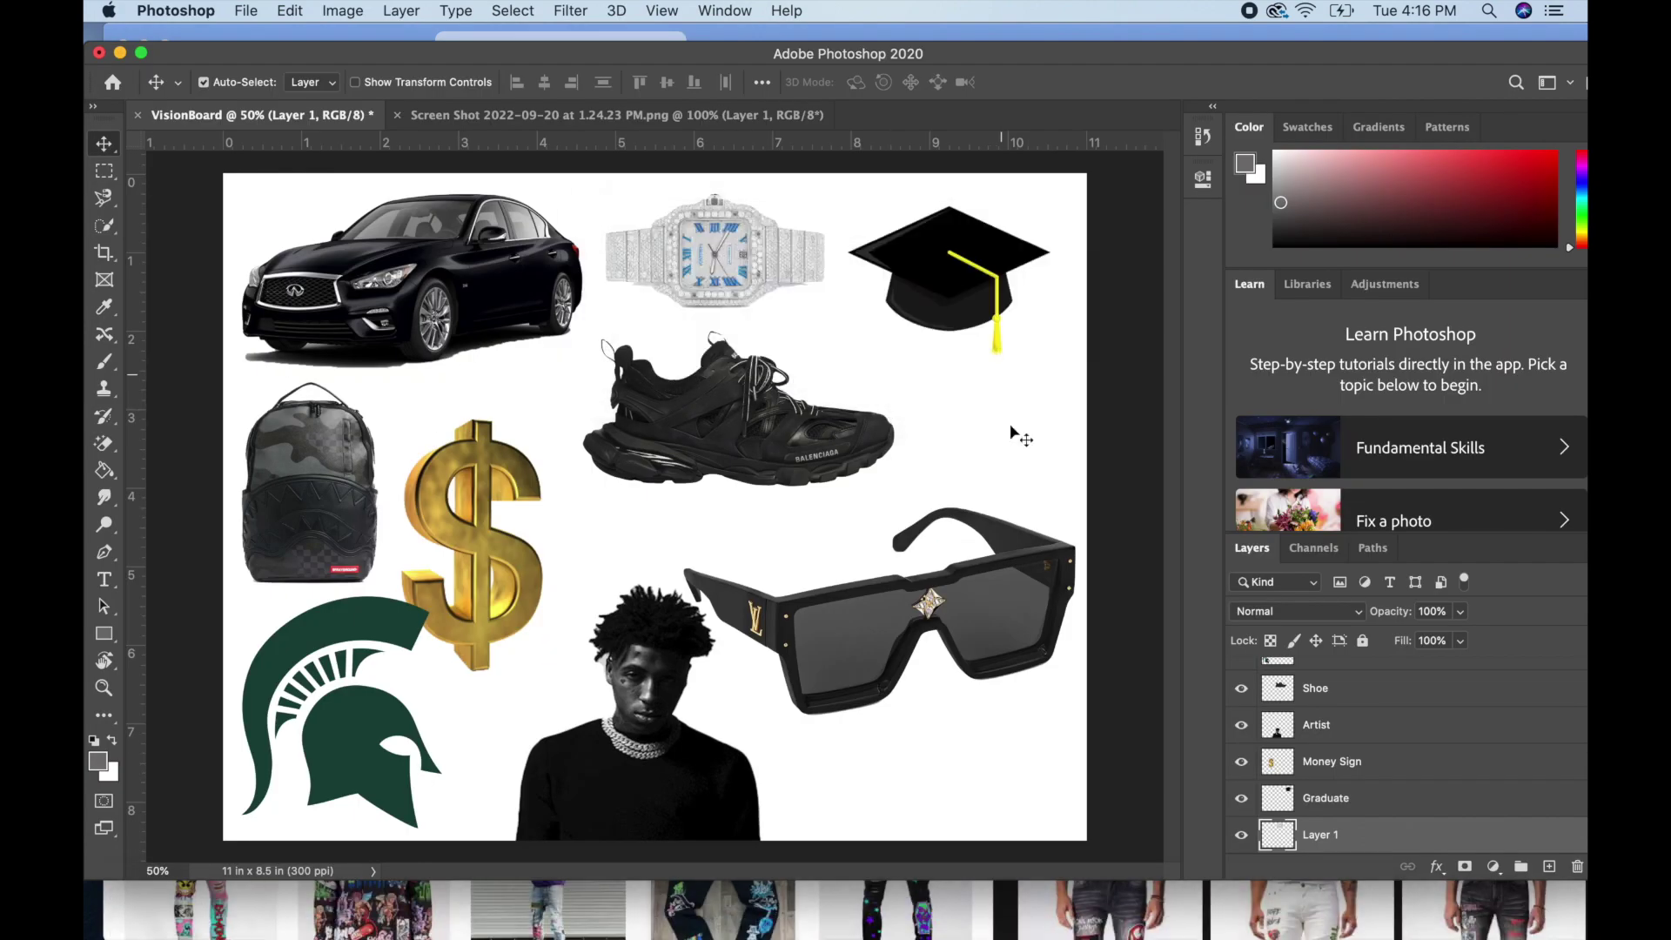
# - Switch to Chrome, preview the Sugar hill psycho puffer (faygo) picture, and try to bring it into Photoshop
pyautogui.press('super+Tab')
pyautogui.scroll(-5, 1115, 697)
pyautogui.scroll(-10, 919, 766)
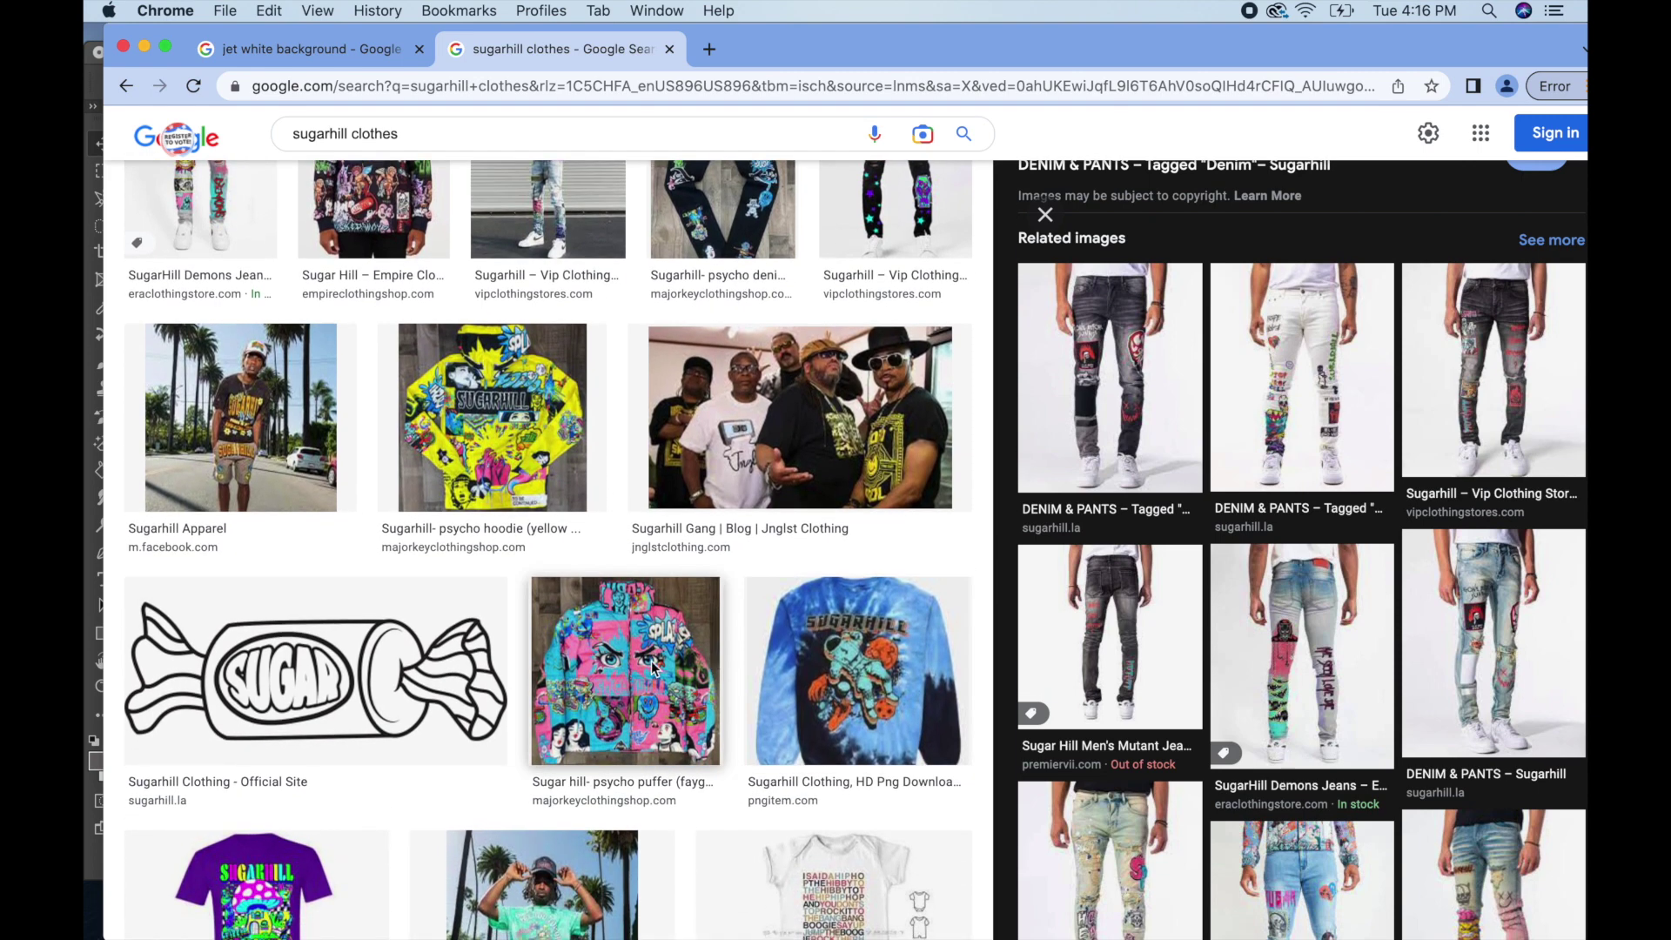
pyautogui.click(625, 674)
pyautogui.moveTo(1301, 313); pyautogui.dragTo(826, 914)
pyautogui.click(992, 342)
pyautogui.press('super+Tab')
# - Open the Black Psycho Sweat Pants product page from the sugarhill clothes results and dismiss the 20% off offer
pyautogui.scroll(-3, 1136, 736)
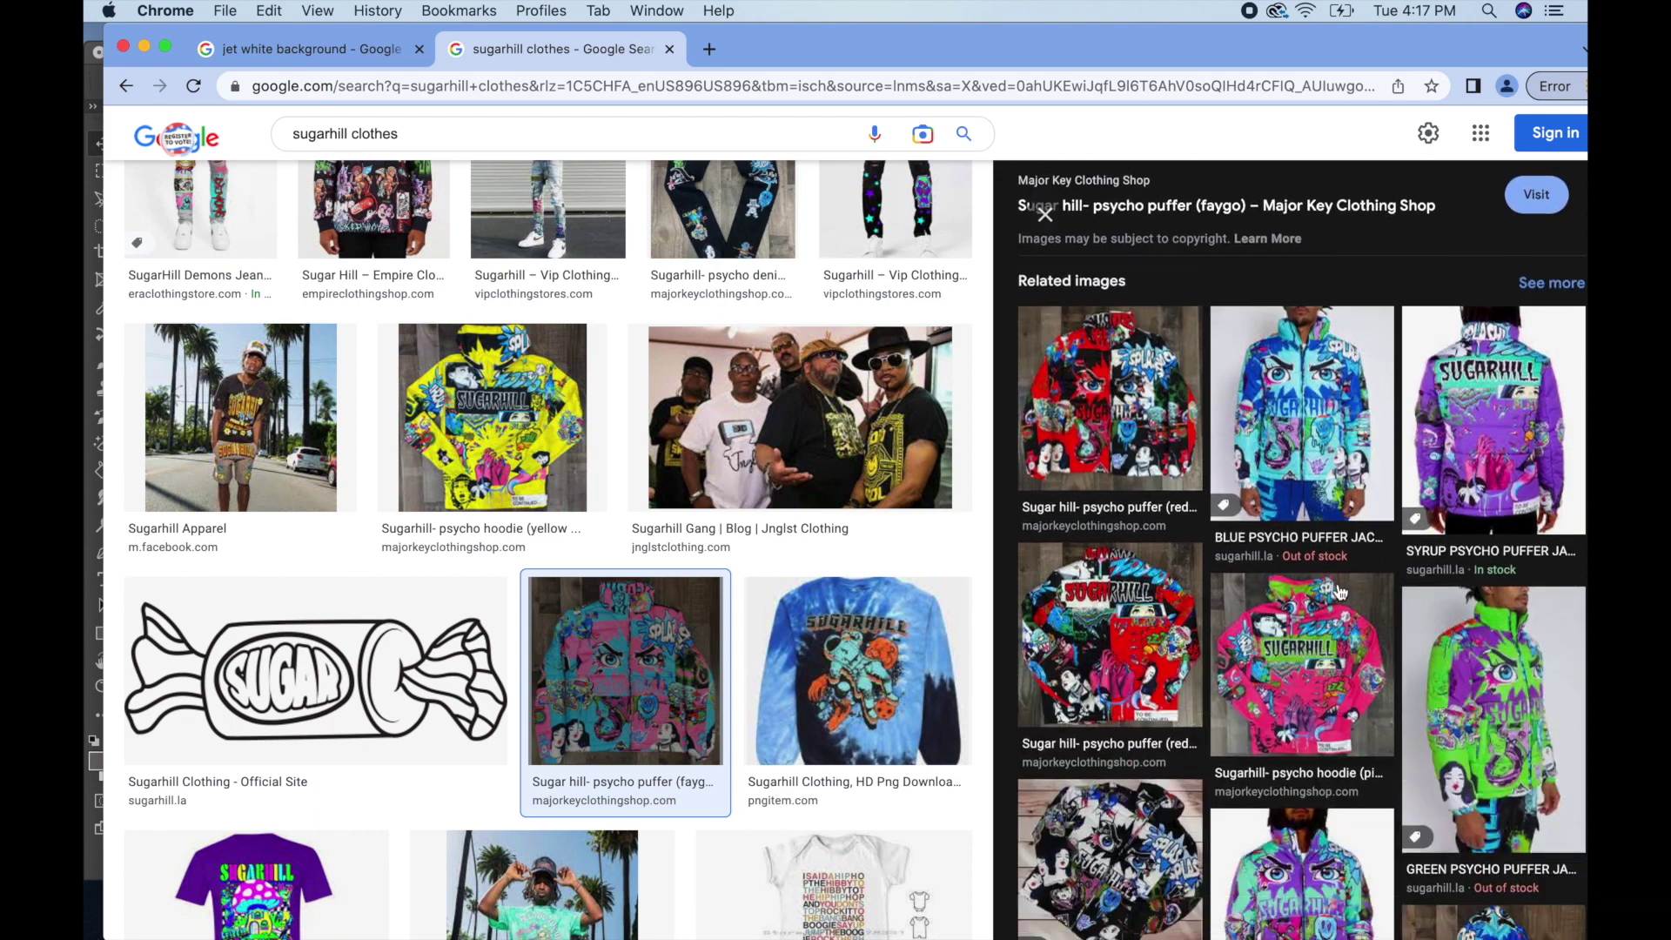
pyautogui.scroll(-8, 911, 708)
pyautogui.scroll(-2, 910, 713)
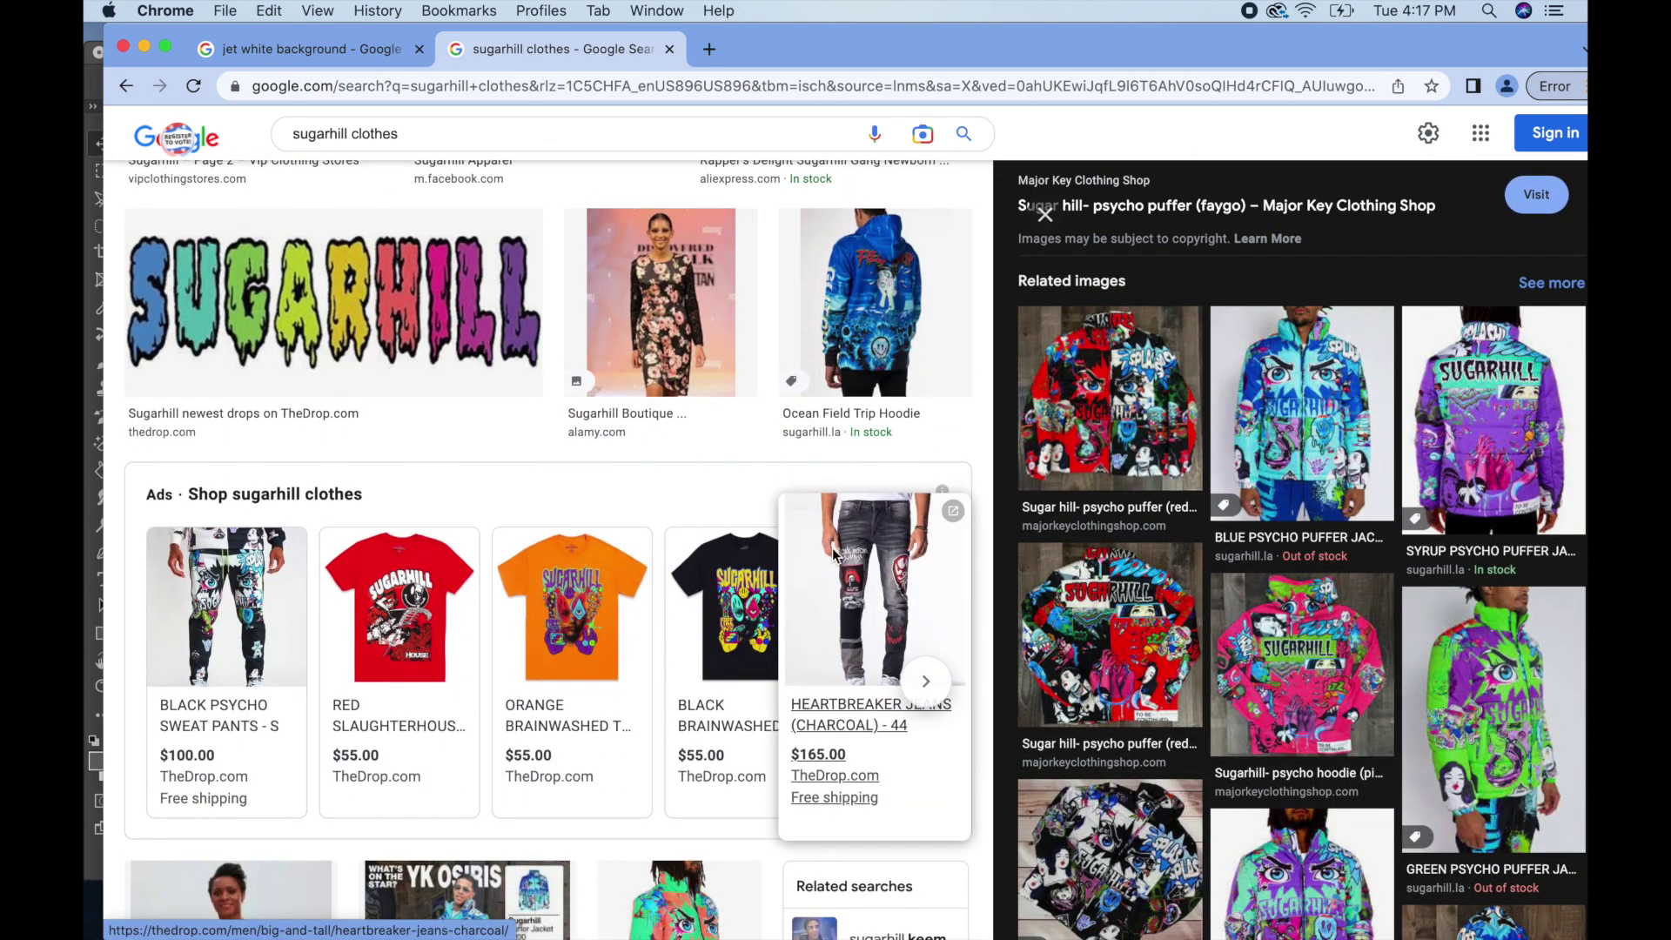
pyautogui.click(258, 578)
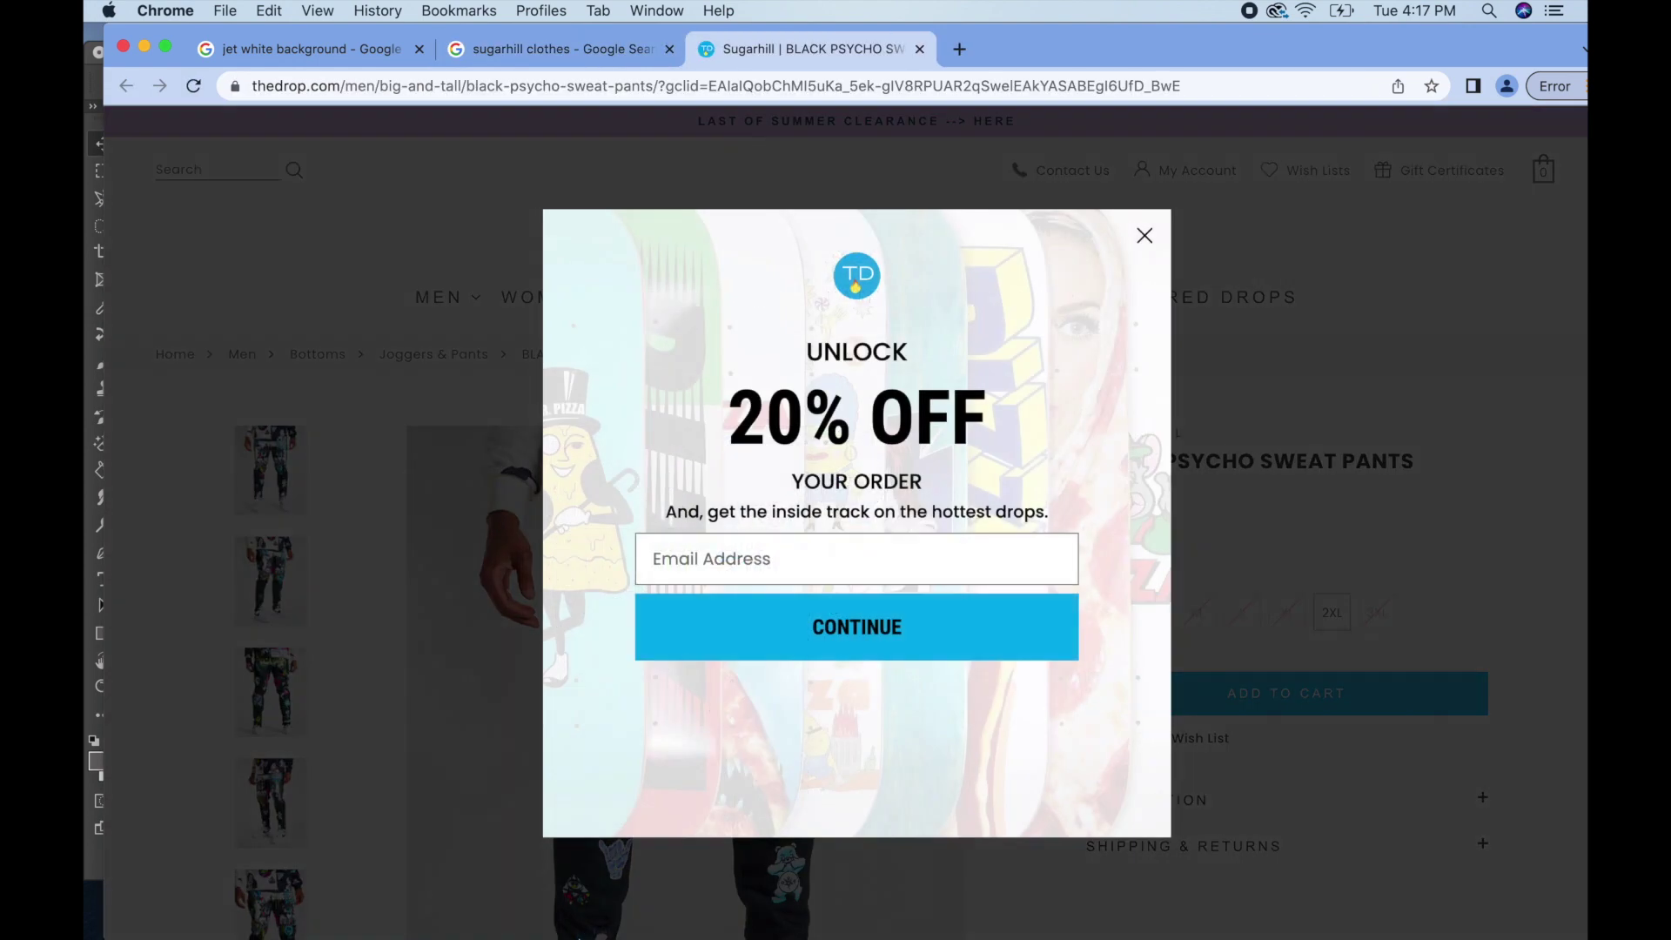
pyautogui.click(1145, 235)
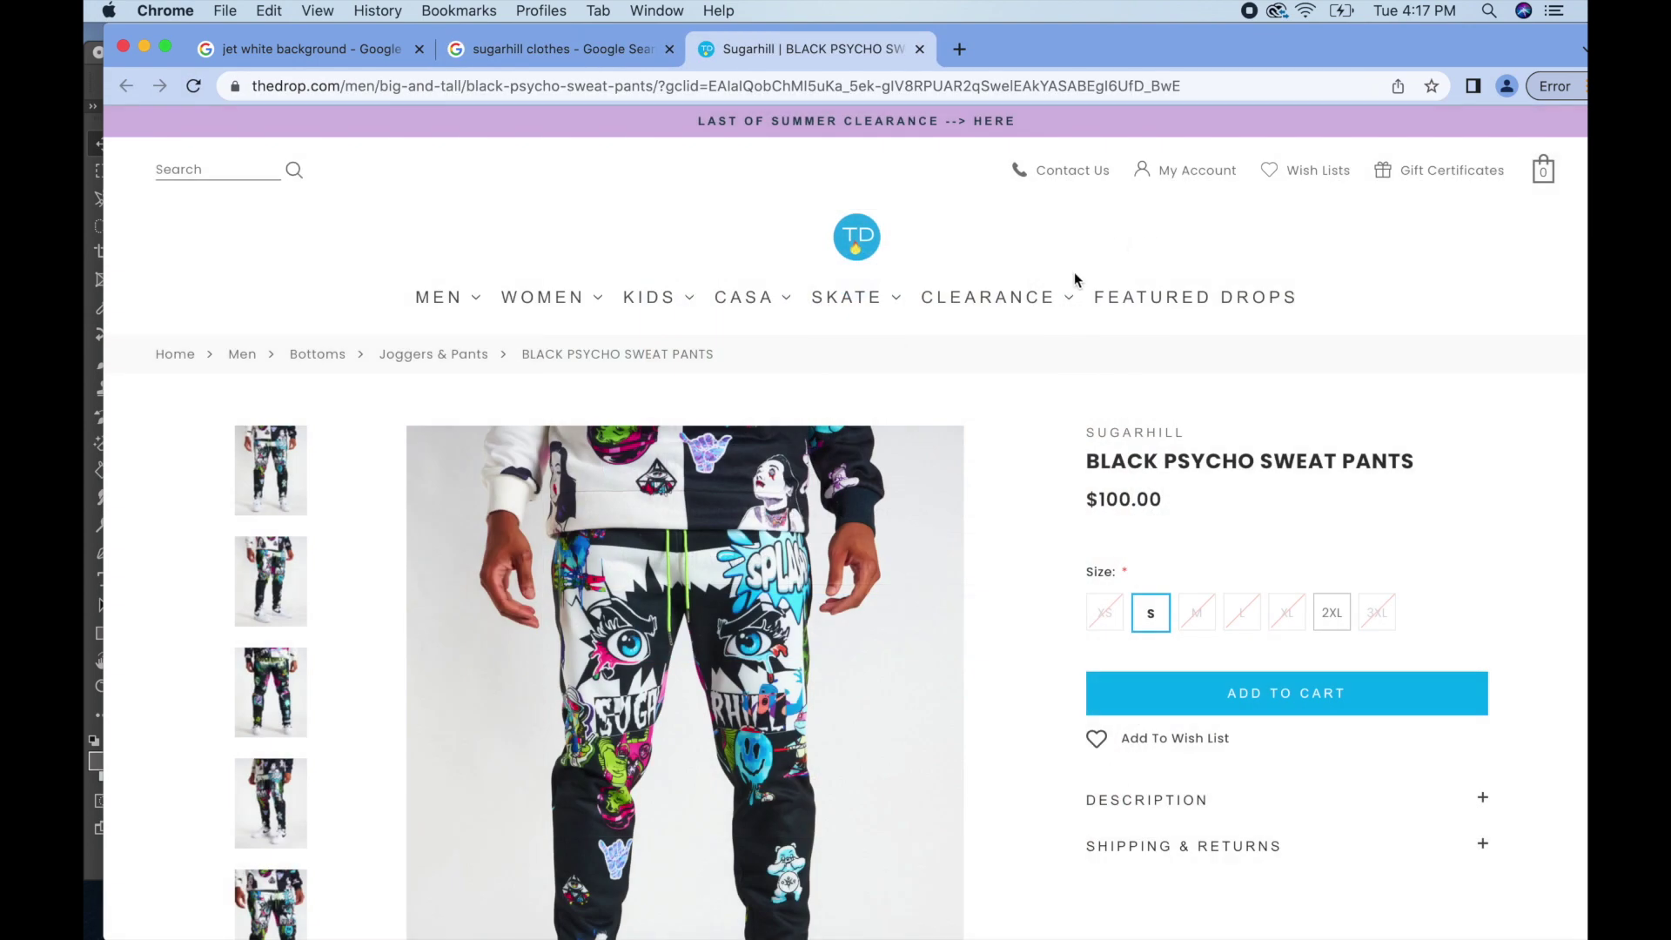
# - Capture a screenshot of the full front-view photo of the Black Psycho Sweat Pants
pyautogui.scroll(-5, 765, 599)
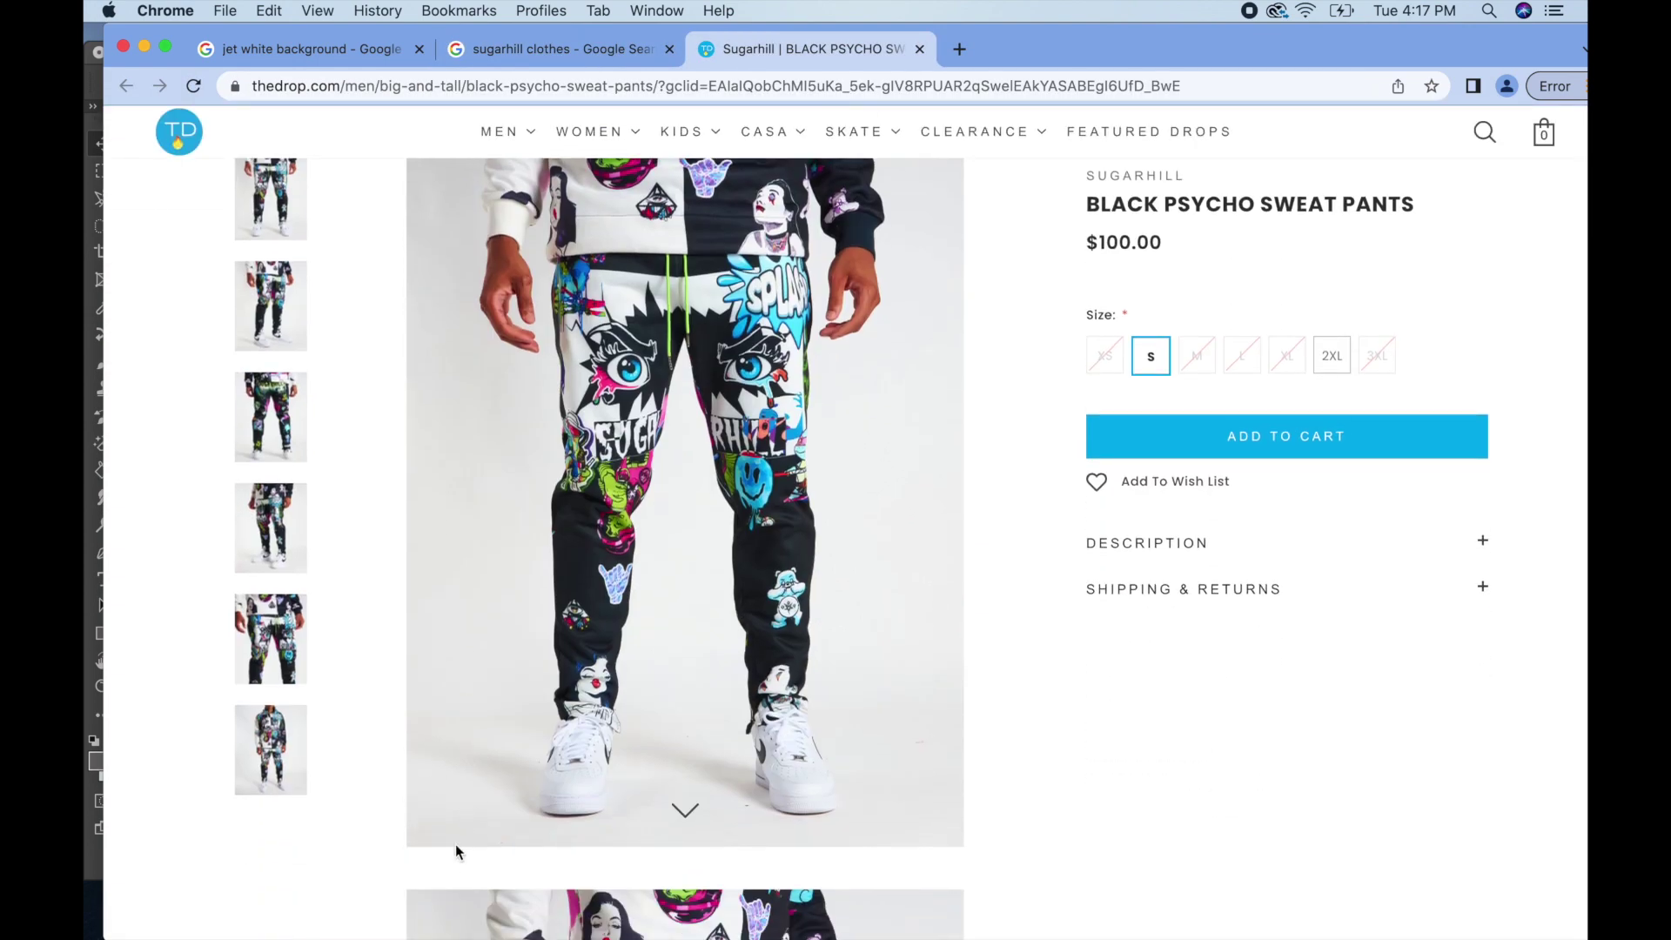
pyautogui.click(625, 644)
pyautogui.scroll(1, 598, 757)
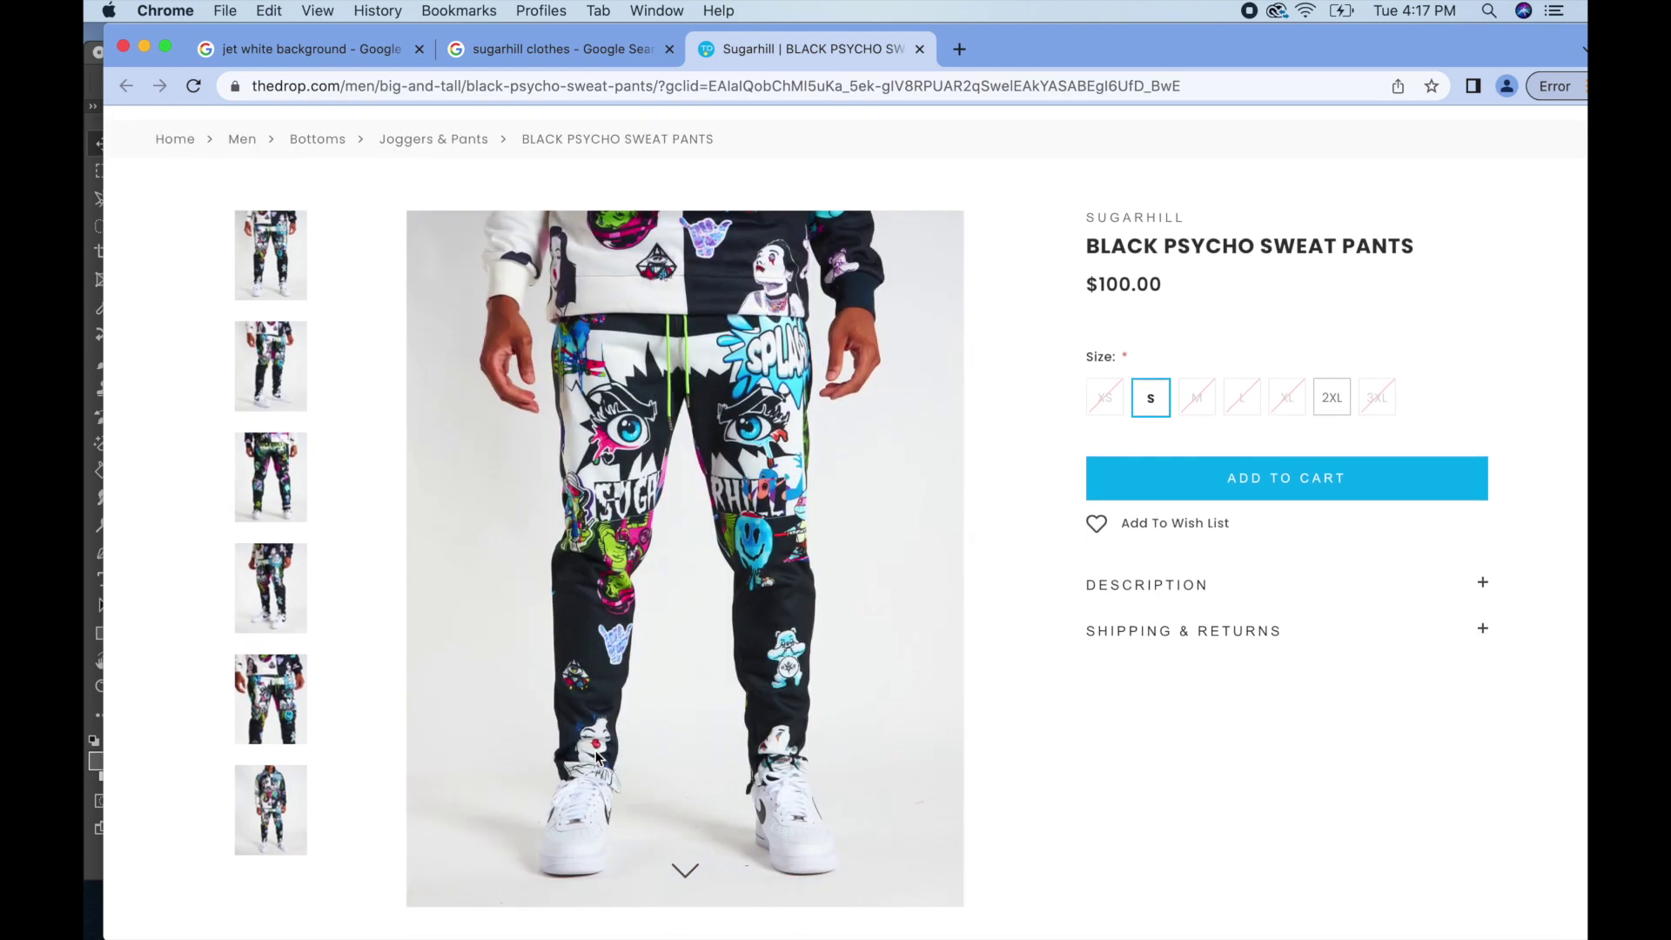
pyautogui.press('super+shift+4')
pyautogui.moveTo(406, 212); pyautogui.dragTo(962, 908)
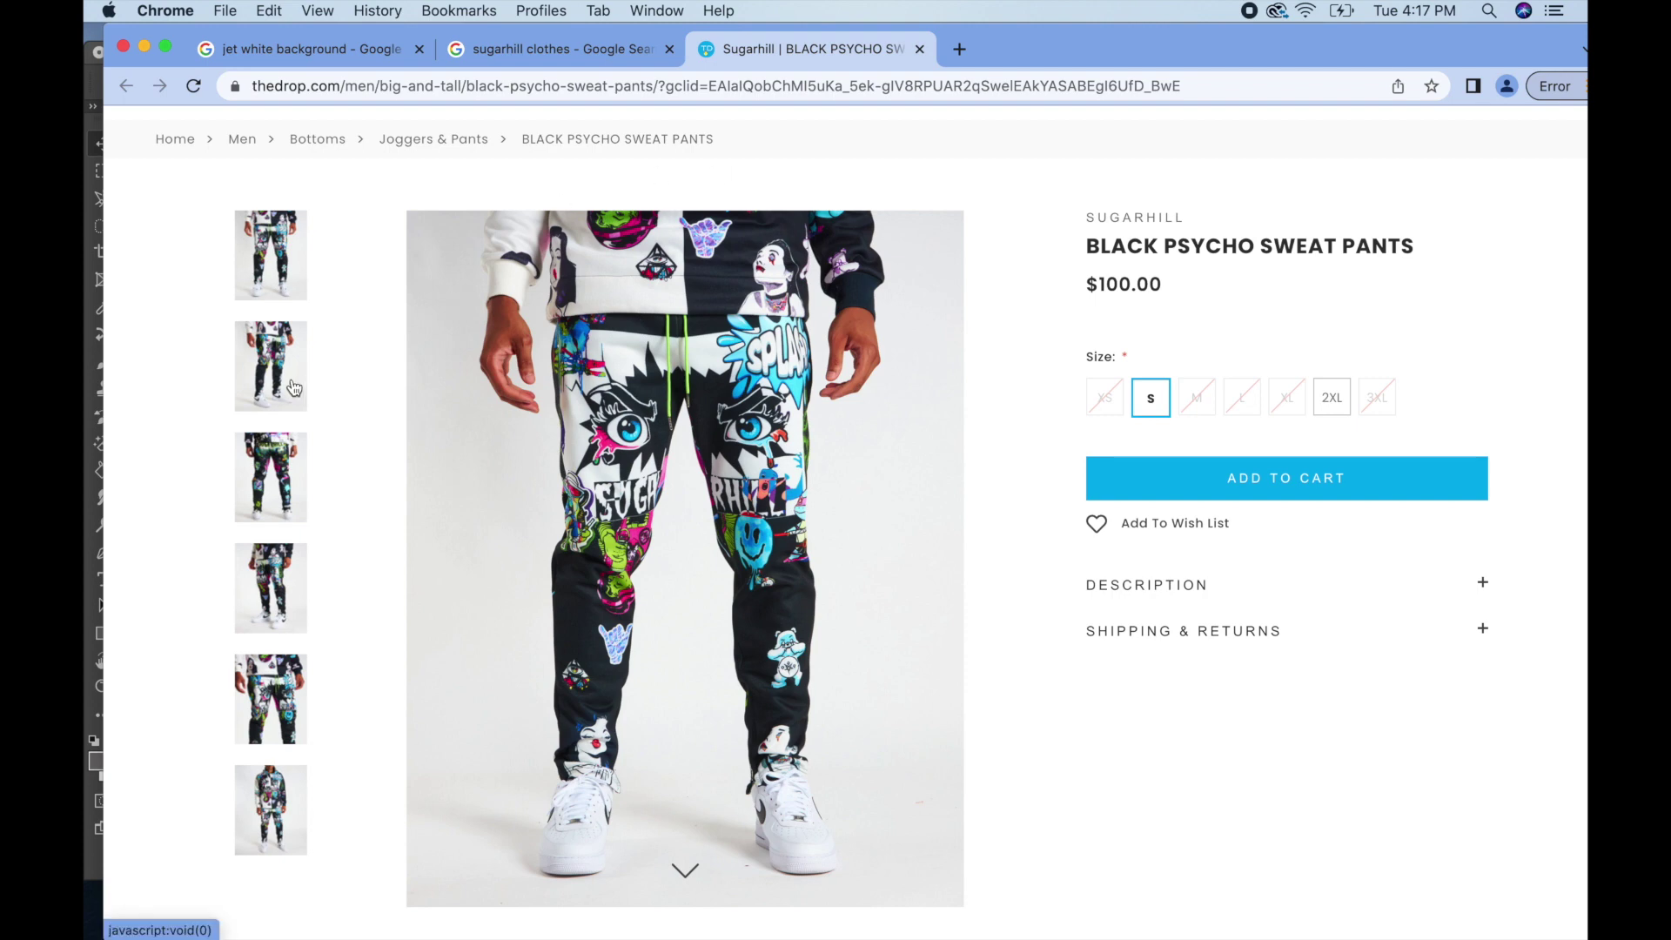
# - Capture a screenshot of the angled second photo of the sweat pants on the product page
pyautogui.scroll(-3, 294, 387)
pyautogui.scroll(-5, 294, 388)
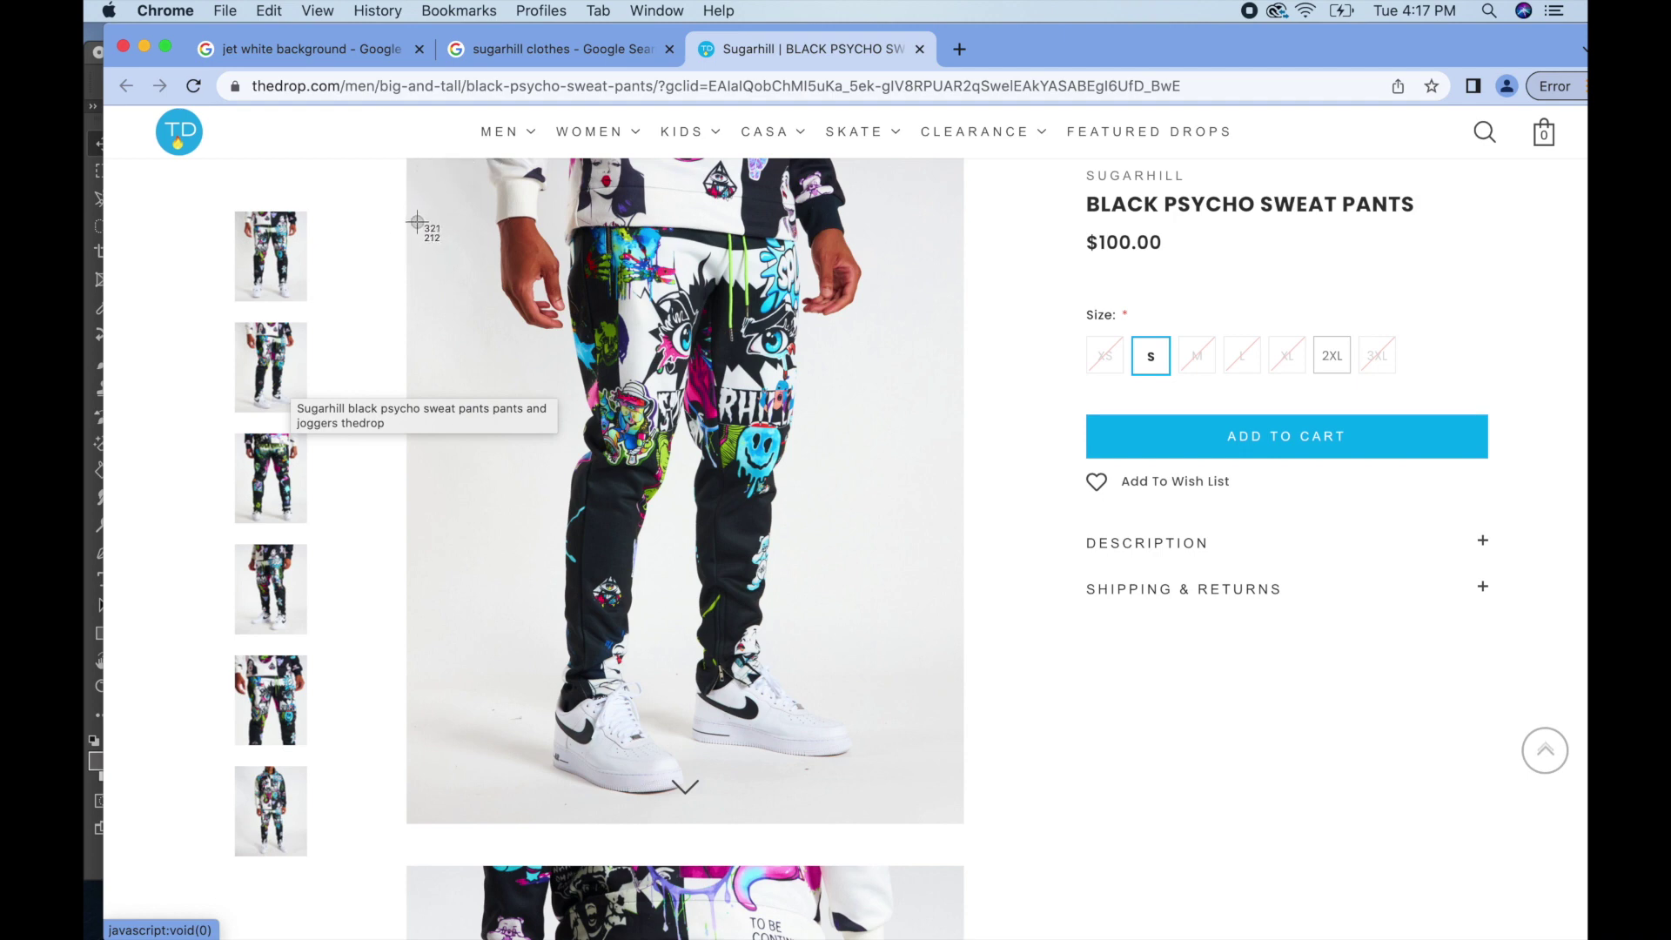
pyautogui.moveTo(412, 161); pyautogui.dragTo(965, 829)
# - Minimize Chrome, uncover the desktop screenshots, and open the 4.17.30 PM pants screenshot as its own document in Photoshop
pyautogui.click(145, 49)
pyautogui.click(1210, 54)
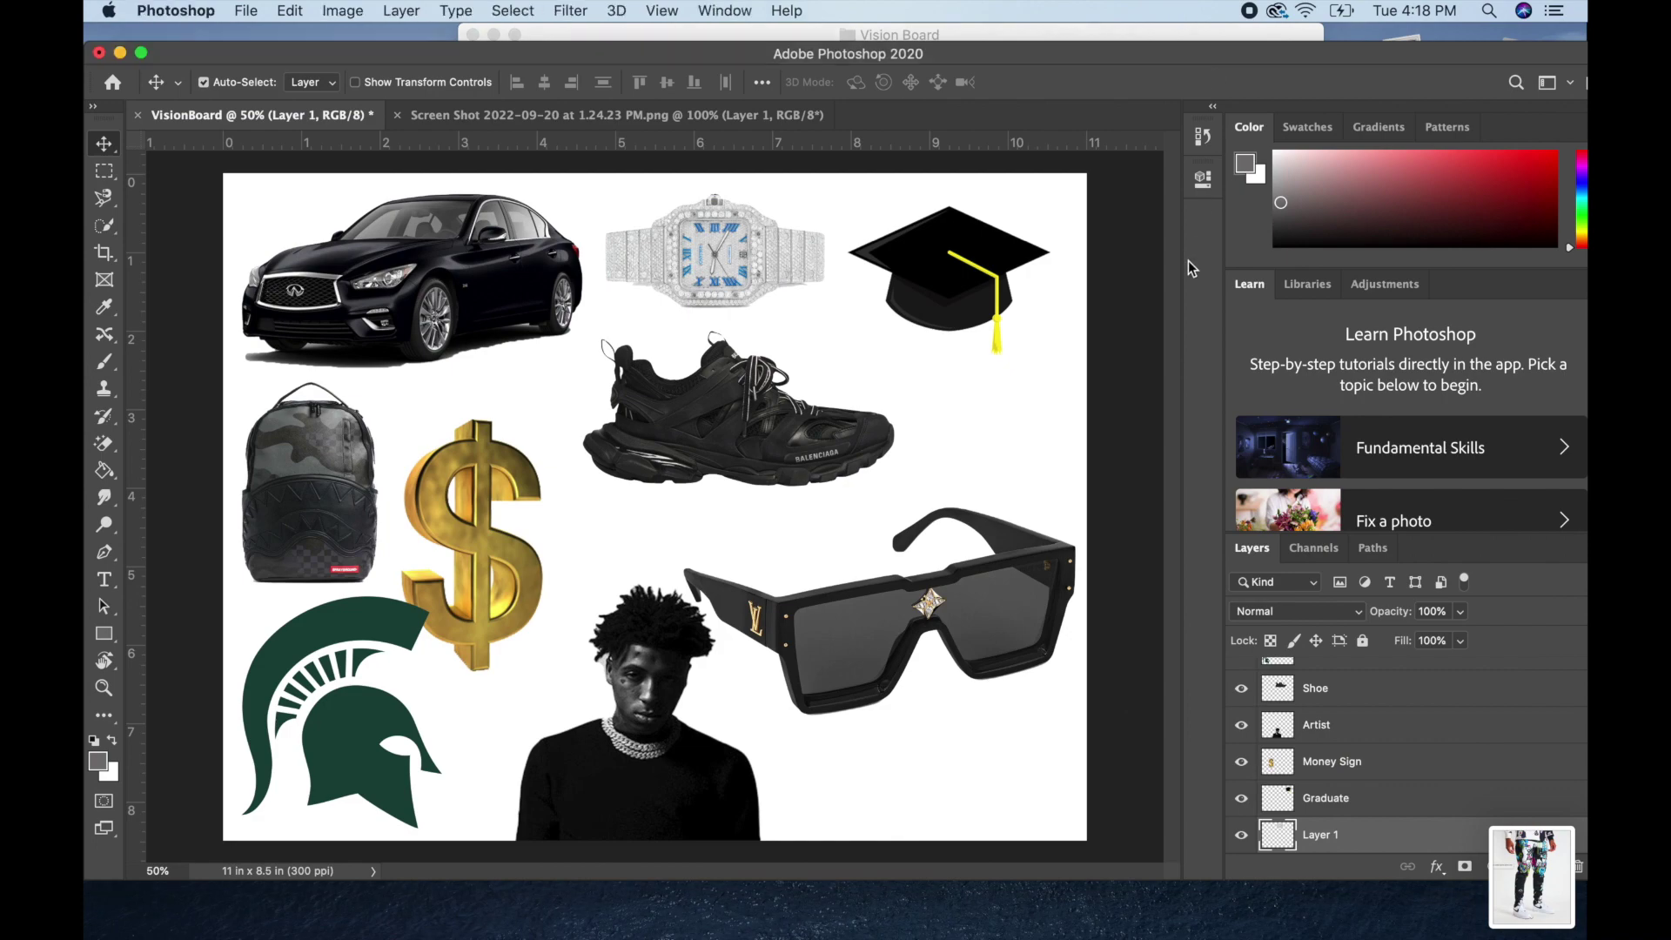
pyautogui.click(493, 35)
pyautogui.moveTo(981, 63); pyautogui.dragTo(642, 45)
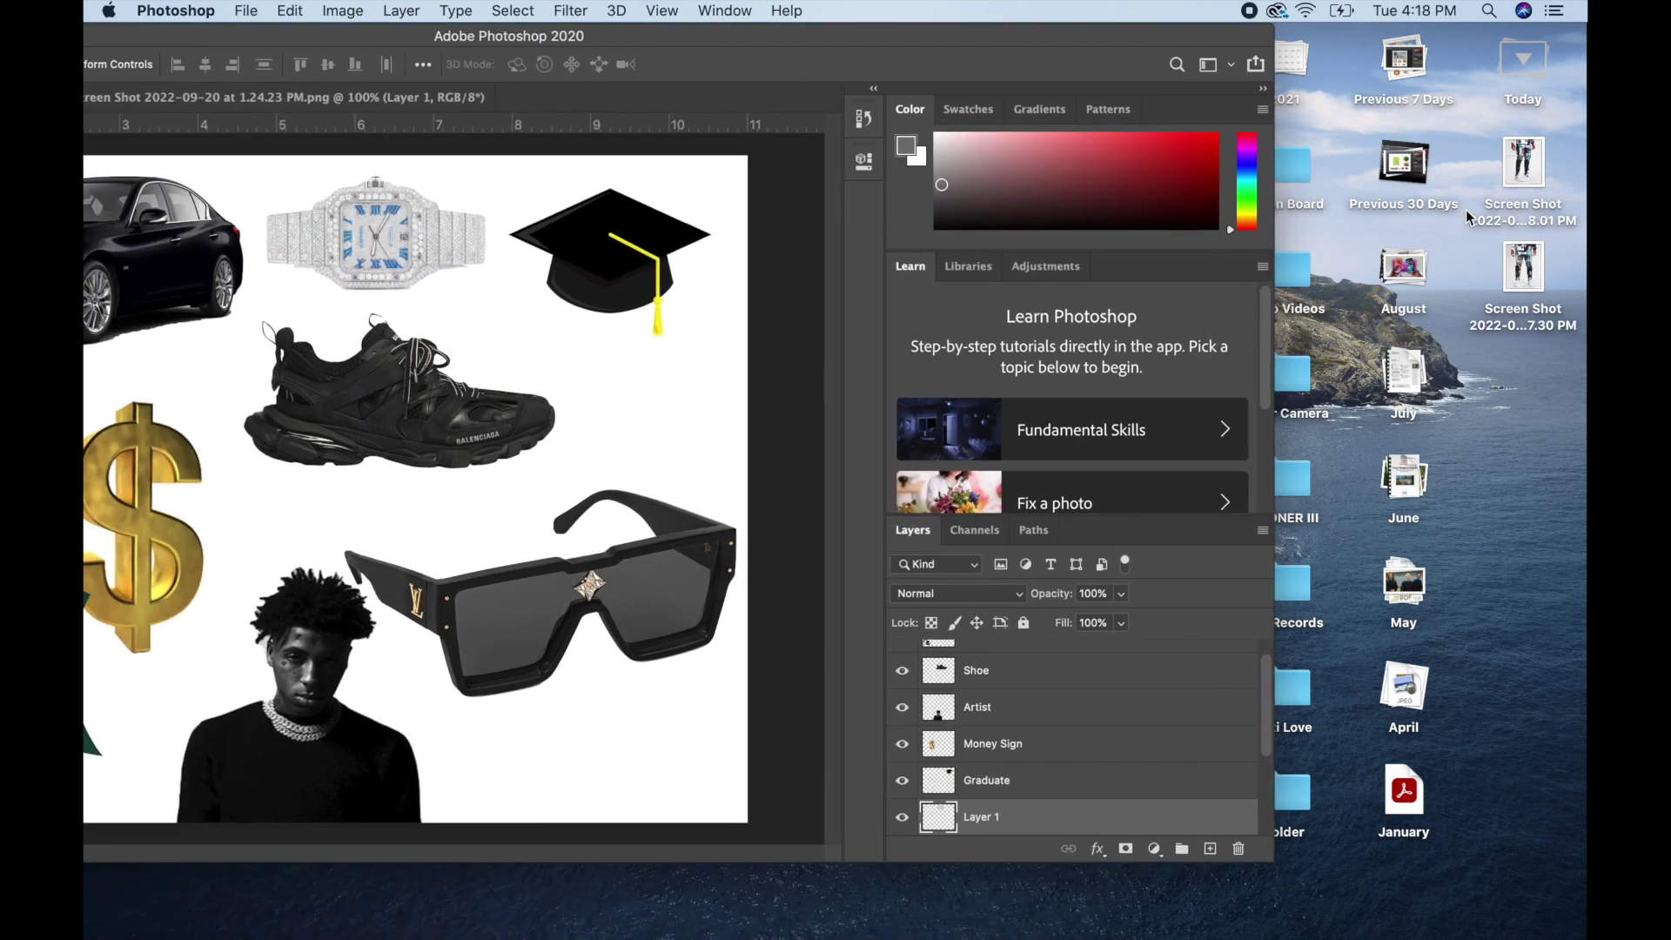
pyautogui.click(1522, 165)
pyautogui.moveTo(1523, 268); pyautogui.dragTo(474, 909)
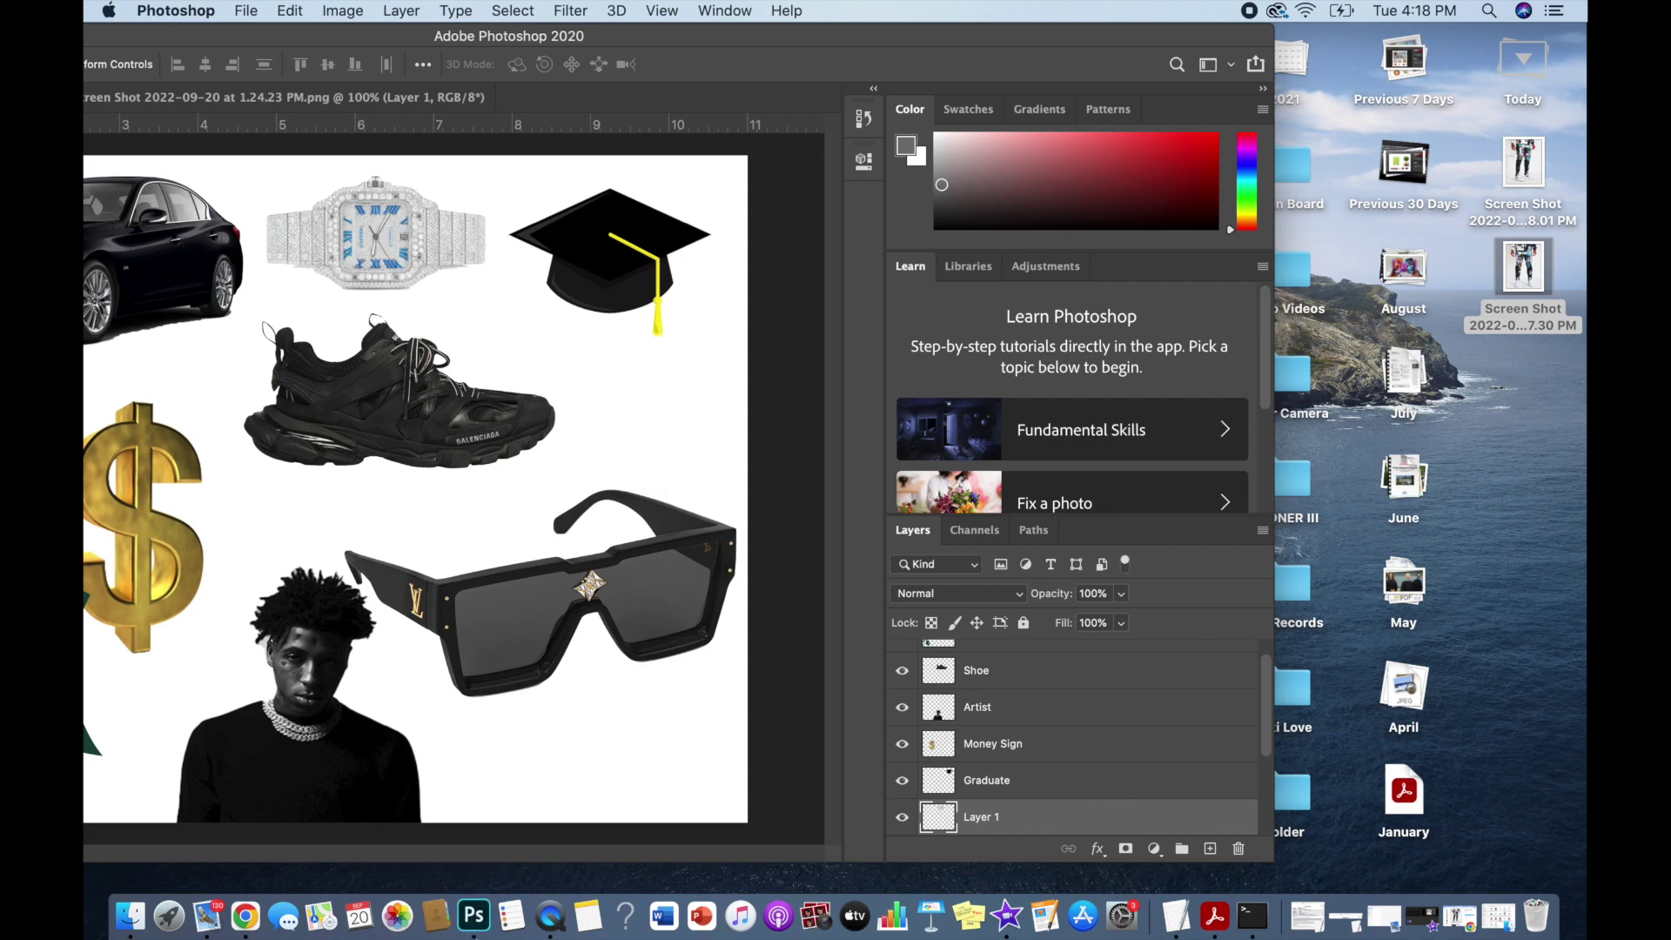
pyautogui.doubleClick(876, 36)
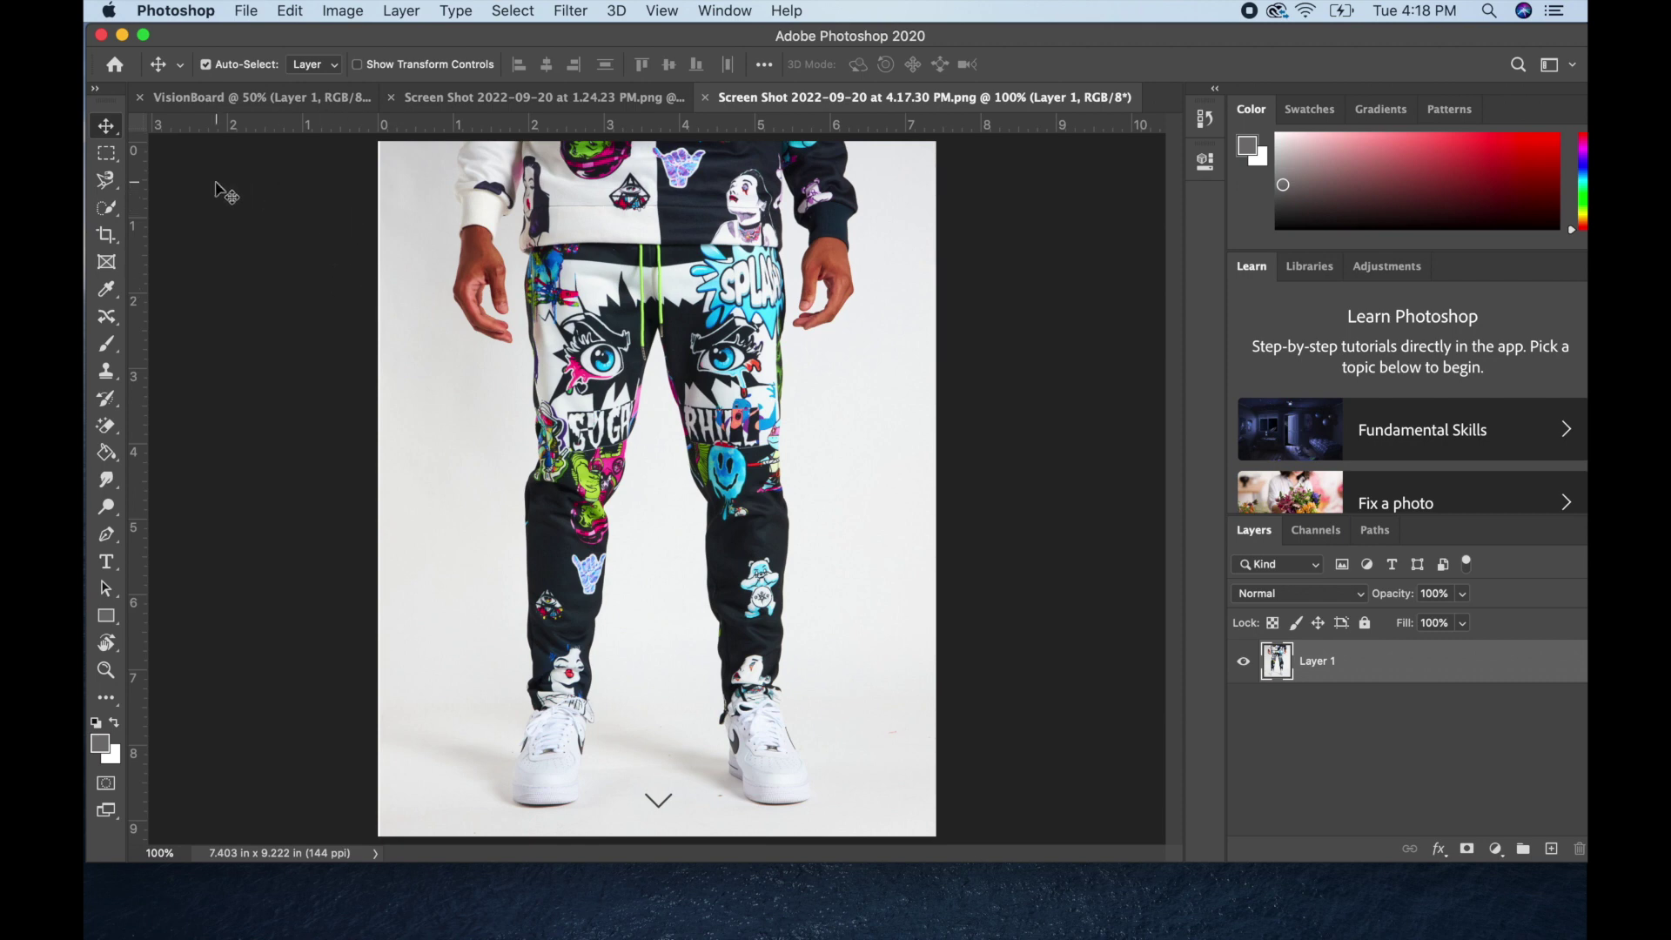
# - Select the light background around the pants with the Magic Wand at tolerance 32
pyautogui.rightClick(113, 209)
pyautogui.click(201, 253)
pyautogui.click(509, 408)
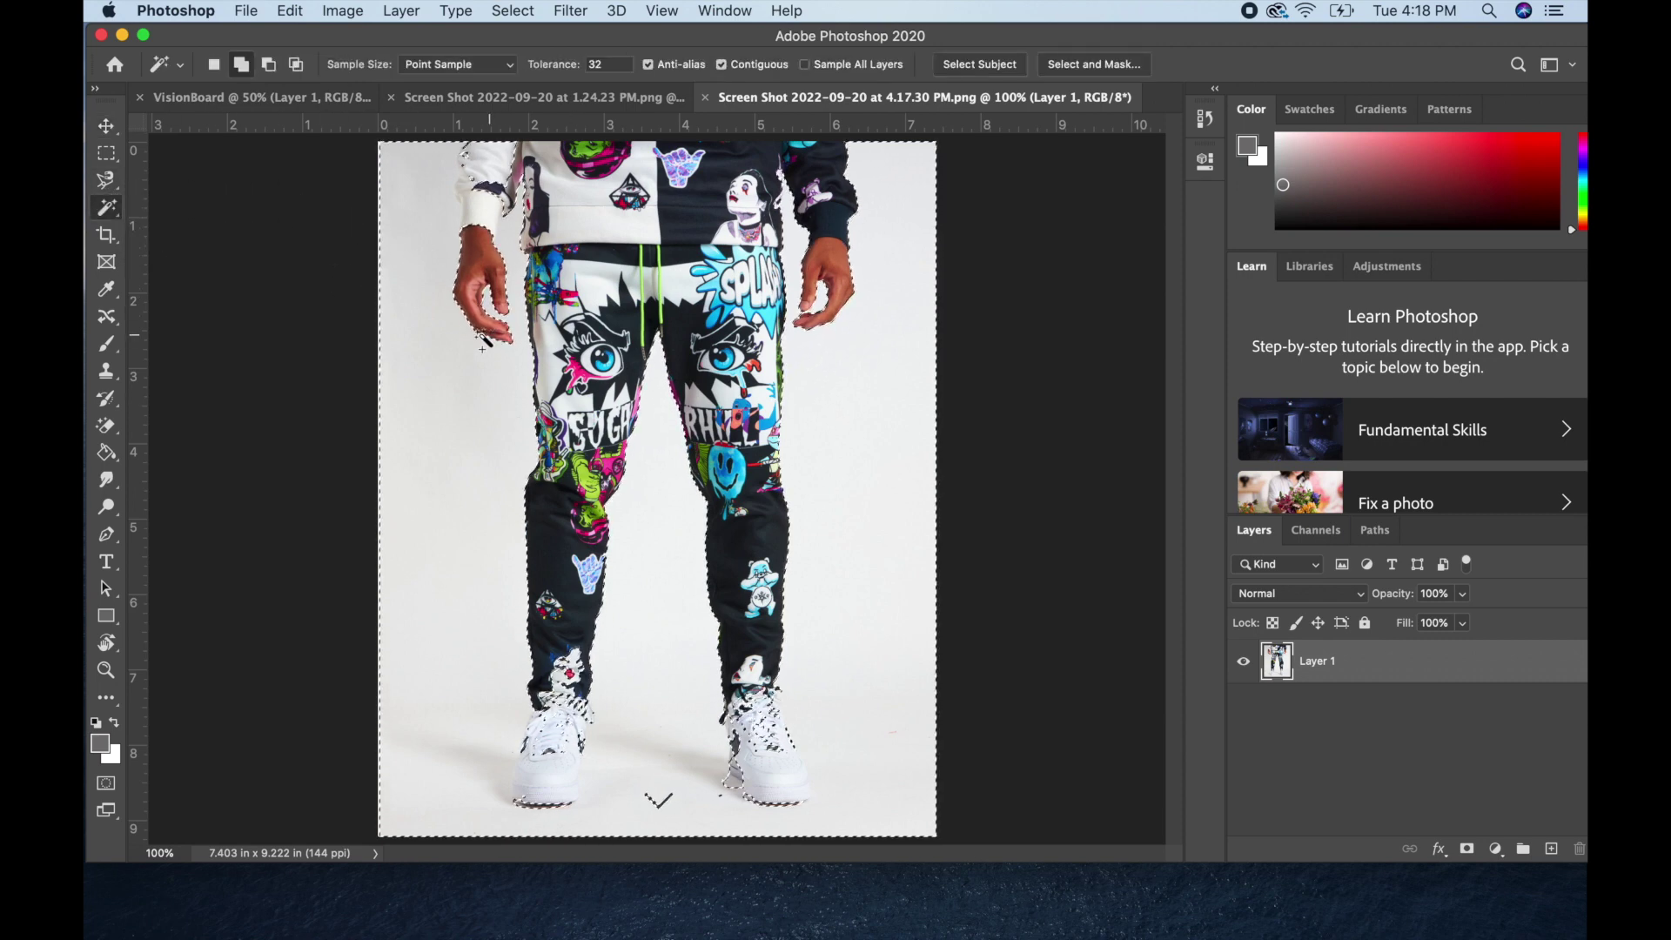
# - Subtract the two white shoes from the background selection using the Quick Selection tool with a size 25 brush
pyautogui.rightClick(112, 215)
pyautogui.click(163, 228)
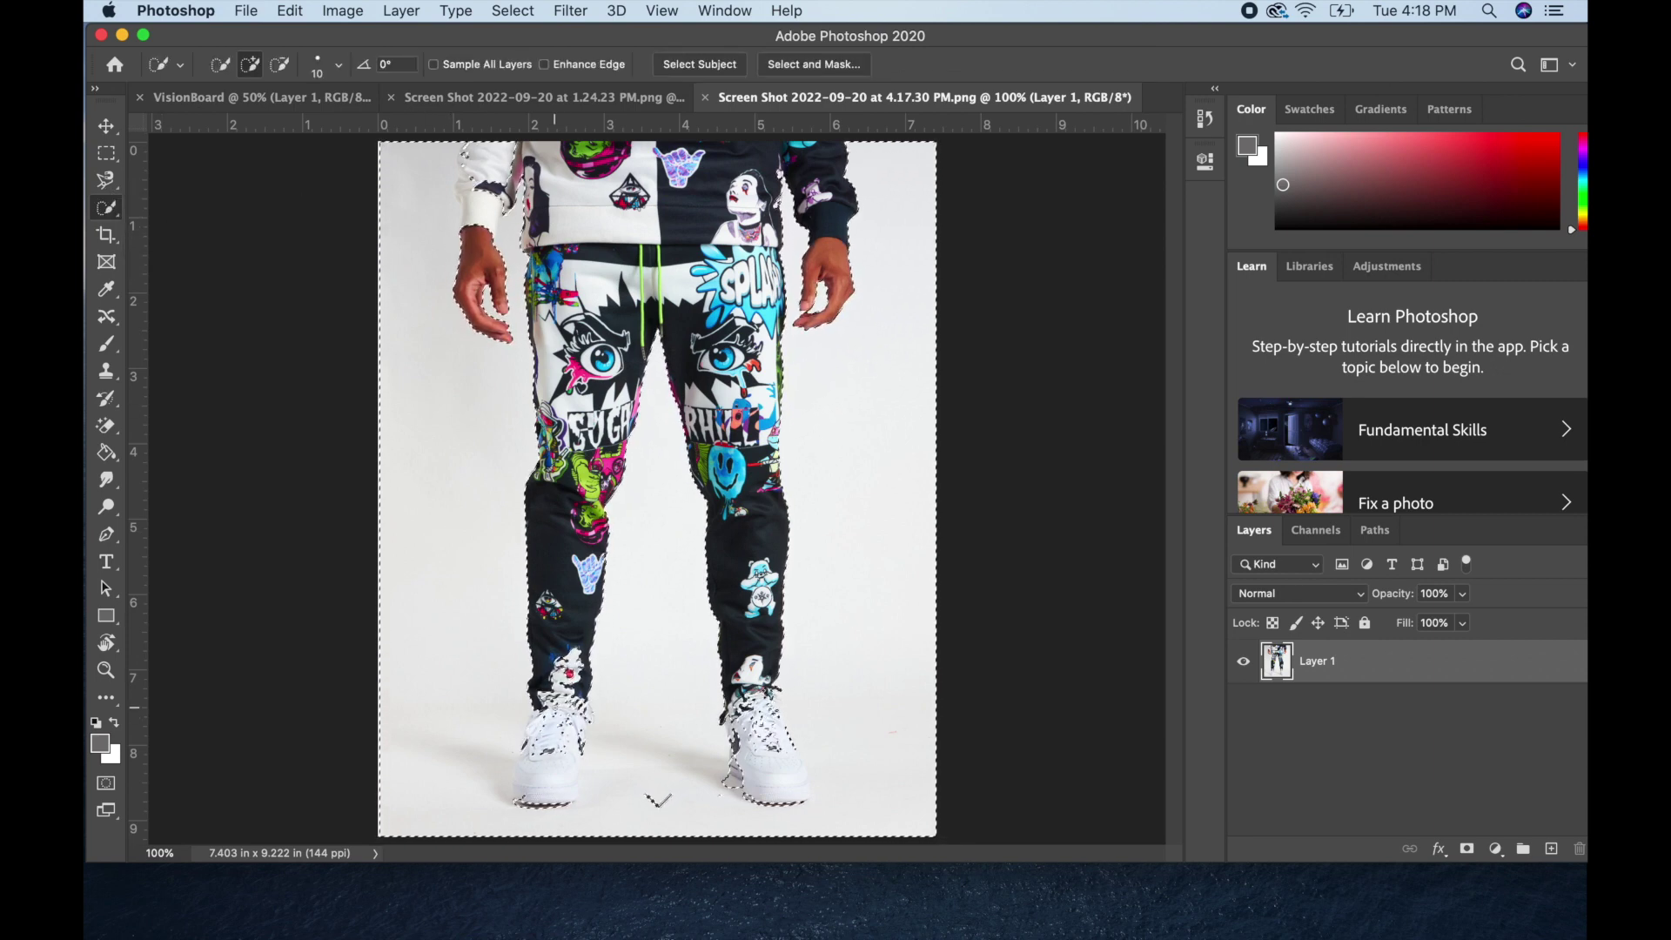
pyautogui.press('alt')
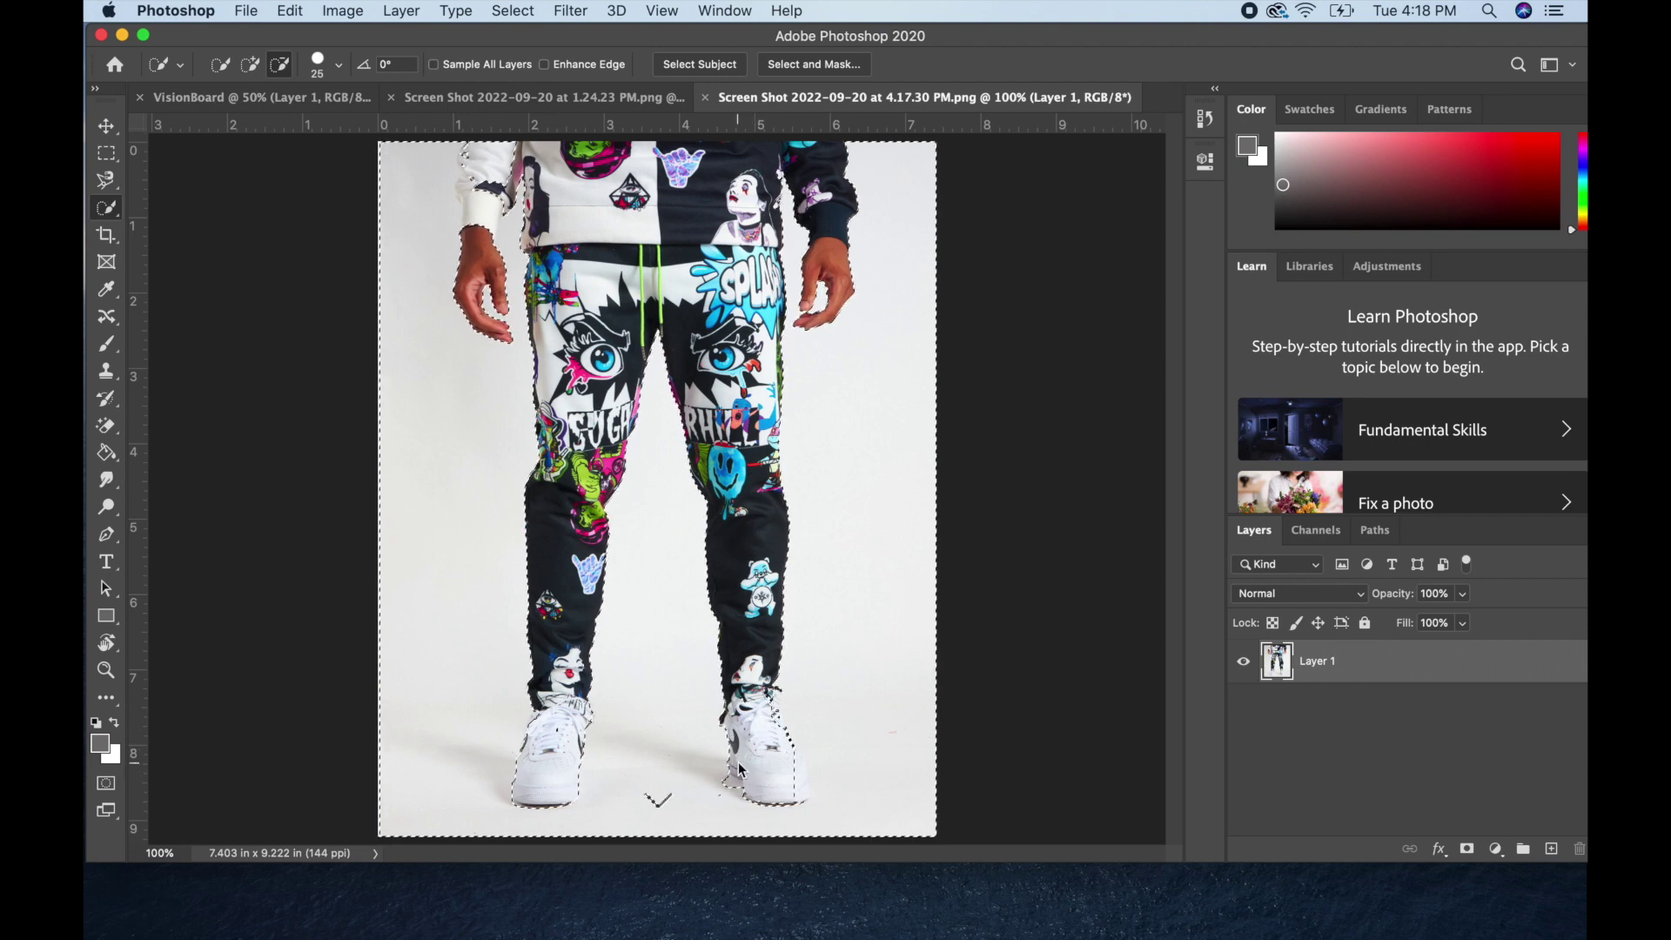
pyautogui.keyDown('alt'); pyautogui.click(659, 798); pyautogui.keyUp('alt')
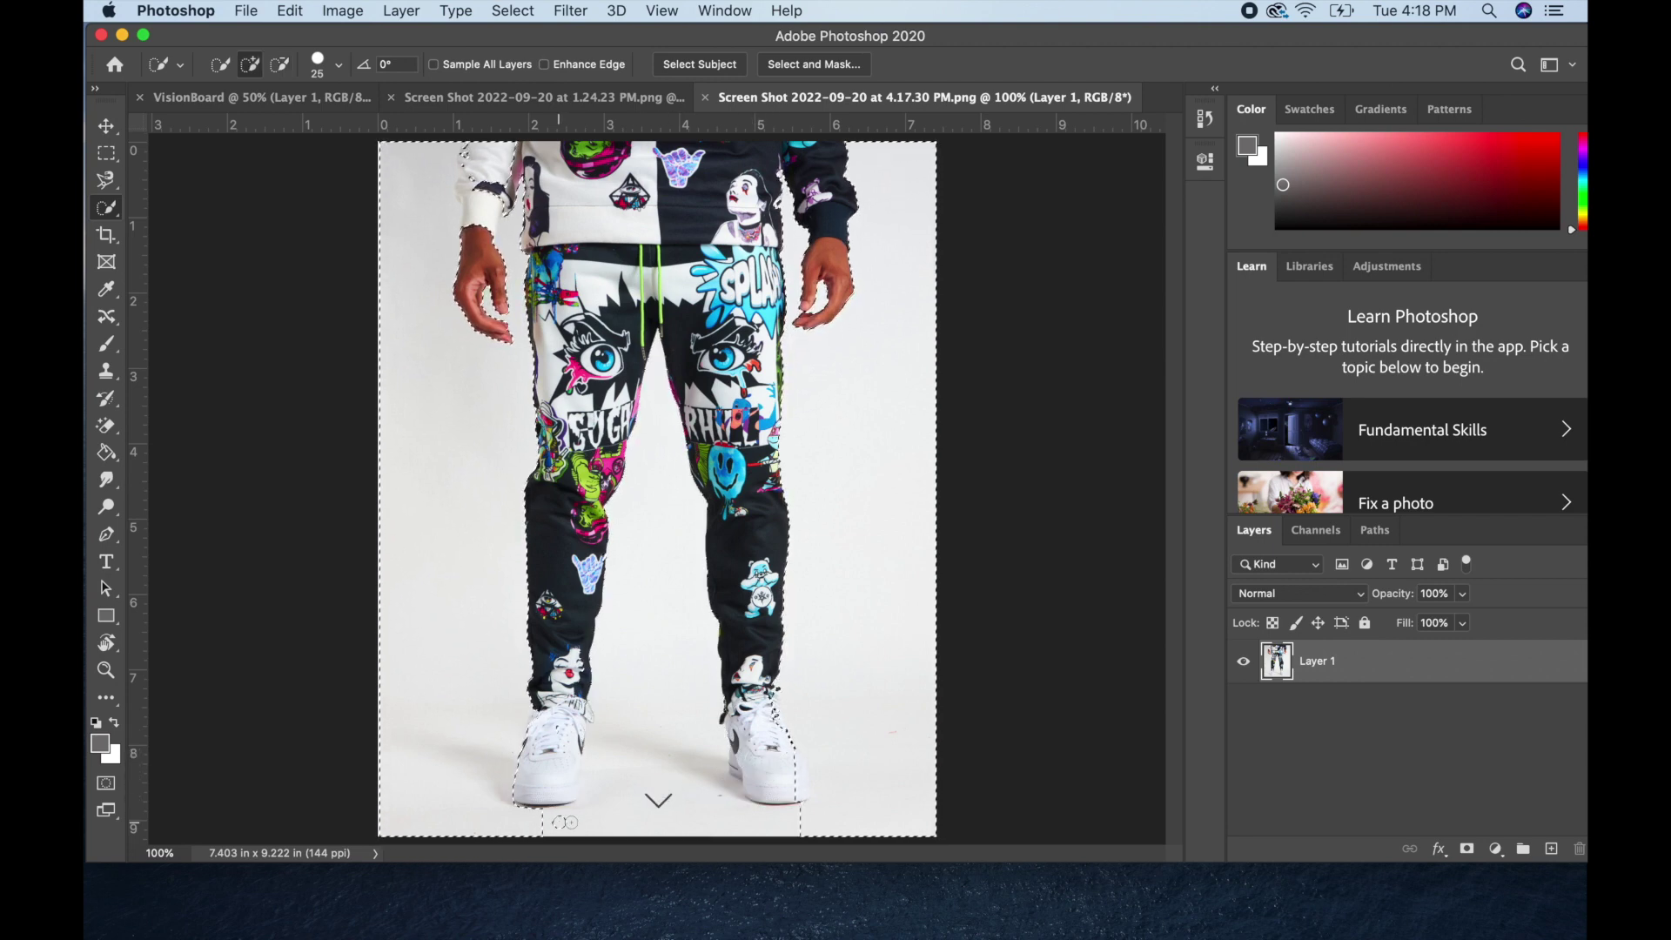
pyautogui.keyDown('alt'); pyautogui.click(796, 790); pyautogui.keyUp('alt')
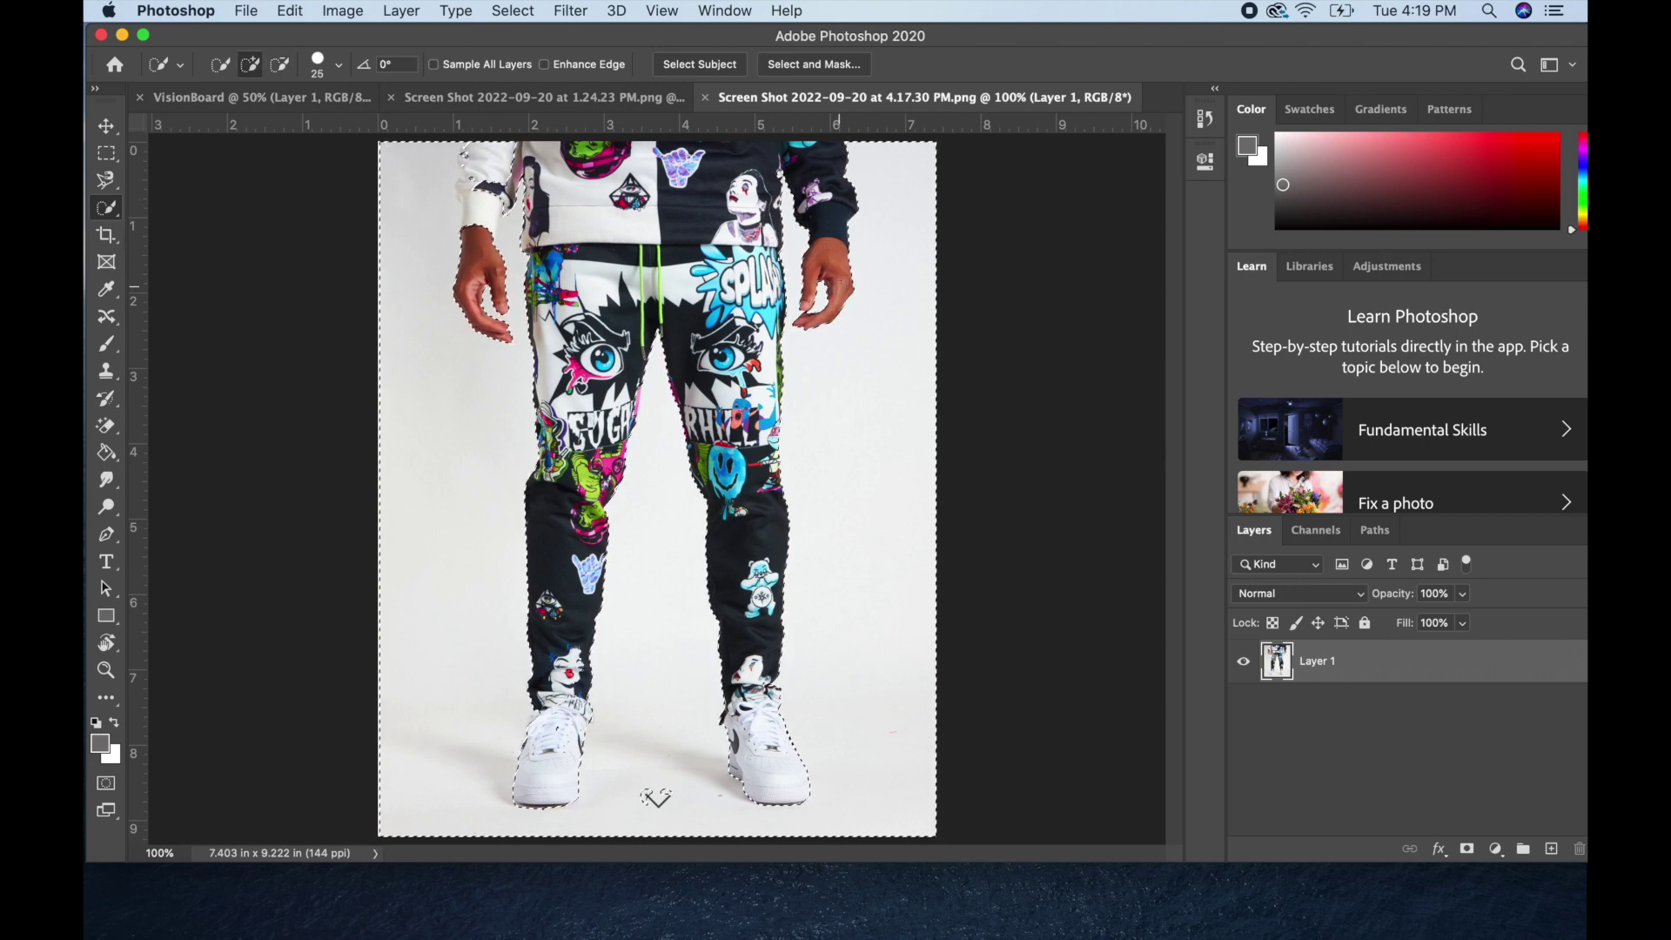
# - Refine the selection edges around both shoes and include the arrow mark between them in the background selection
pyautogui.press('super+equal')
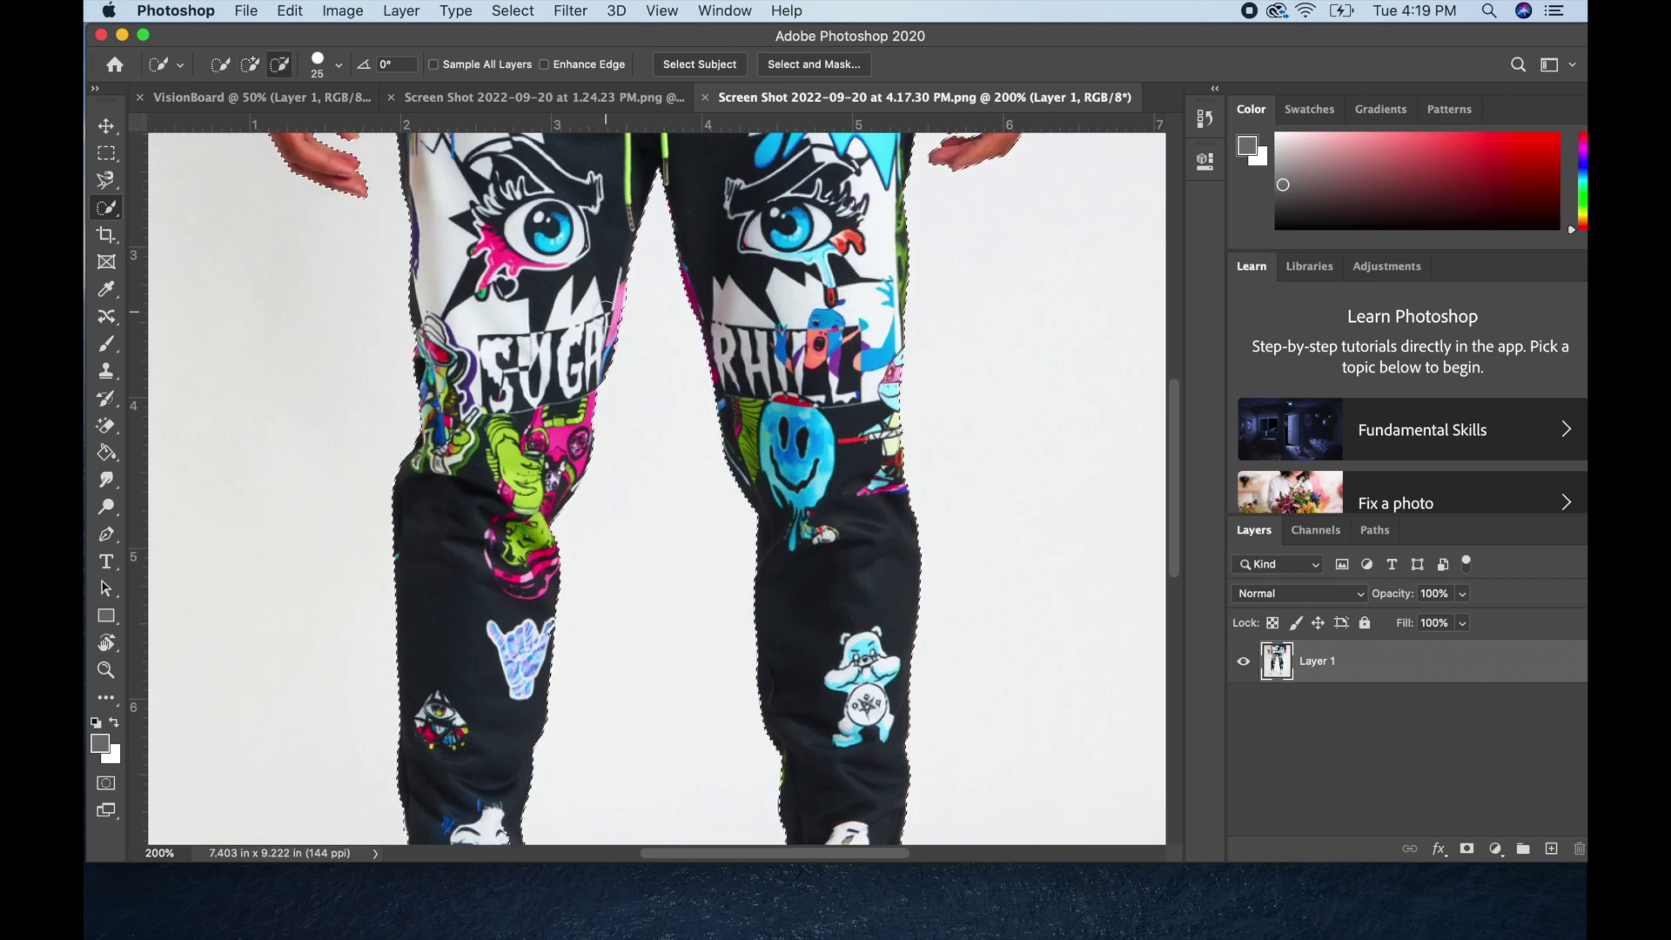
pyautogui.scroll(-5, 635, 485)
pyautogui.scroll(-2, 637, 484)
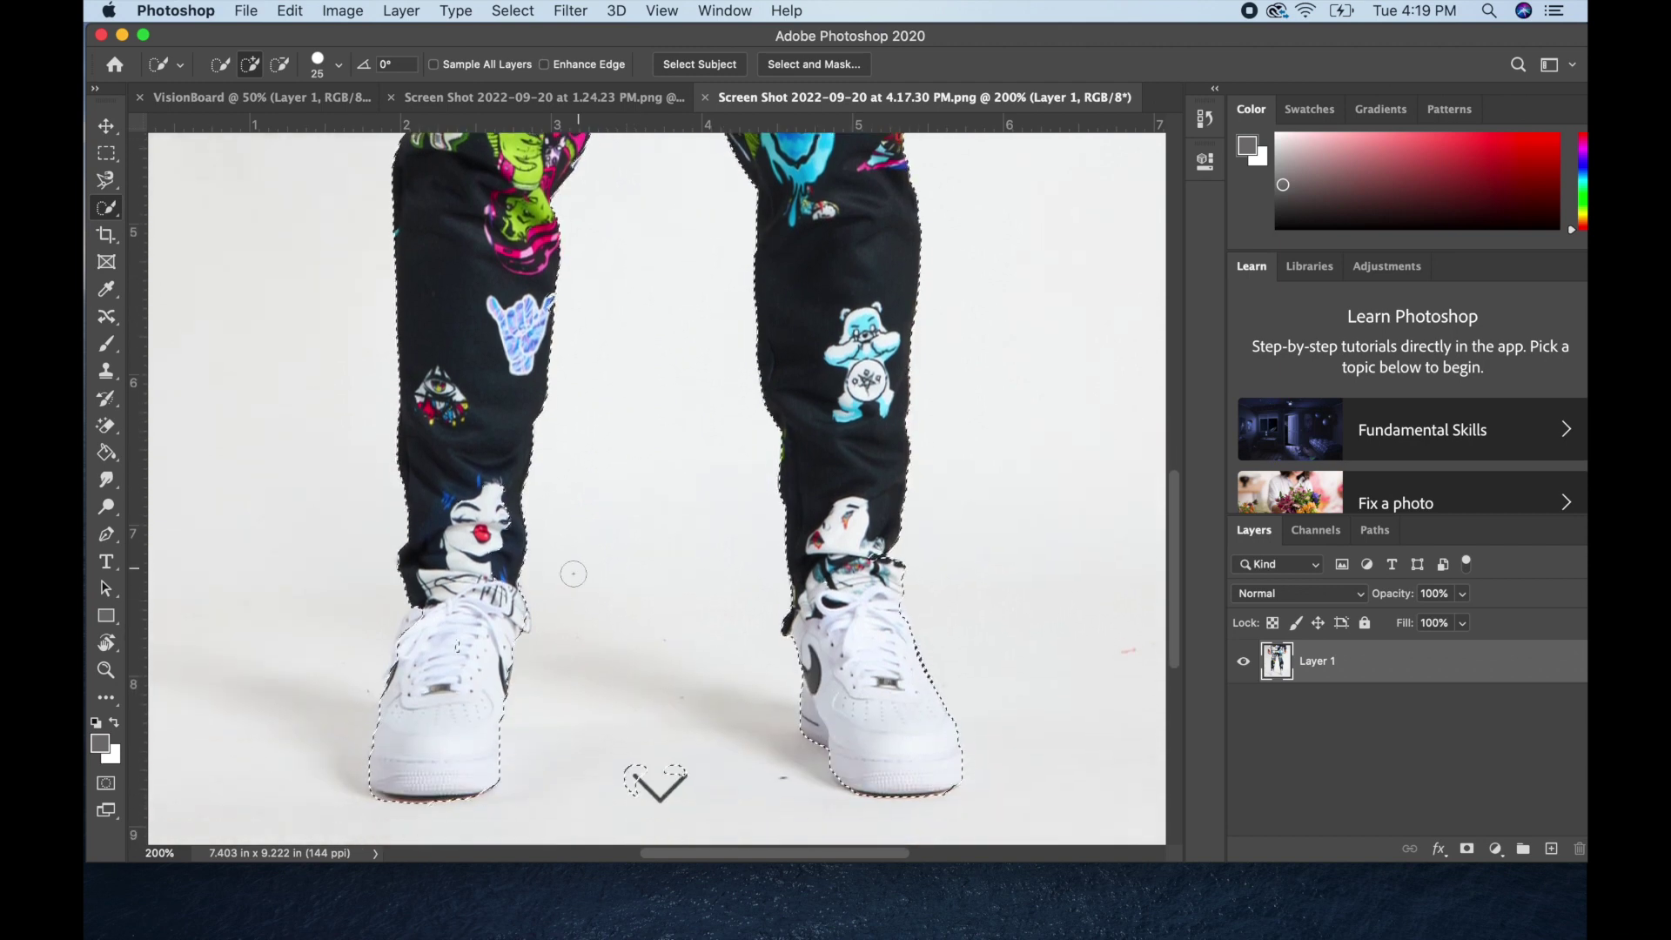
pyautogui.press('alt')
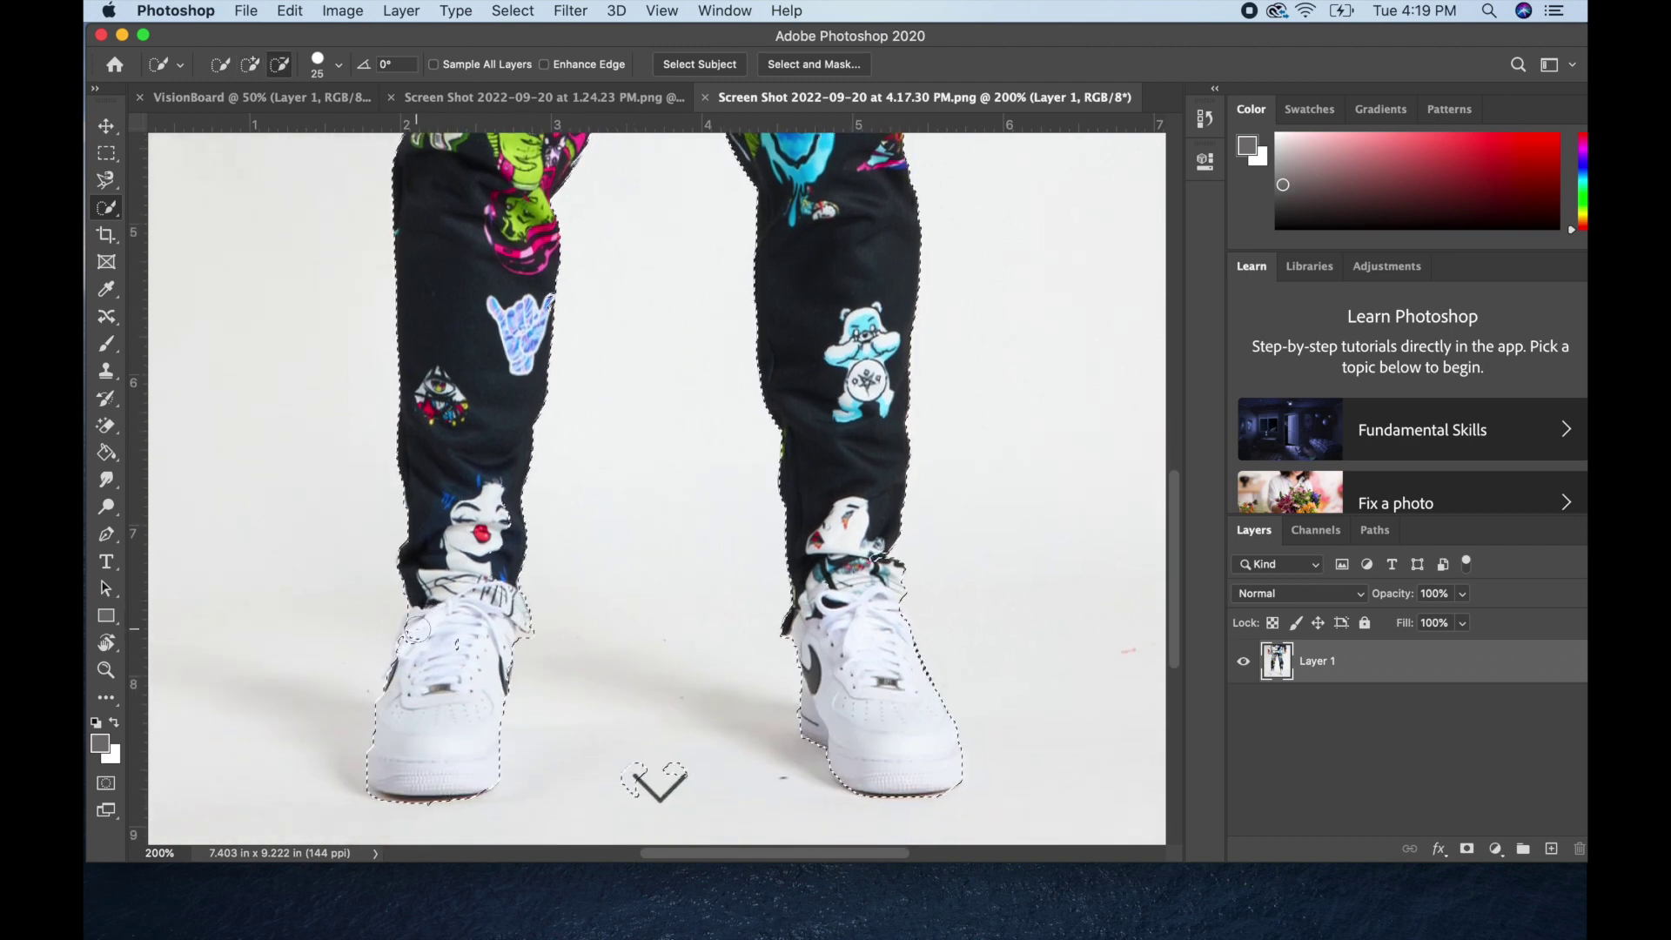
pyautogui.scroll(2, 783, 475)
pyautogui.scroll(-2, 783, 475)
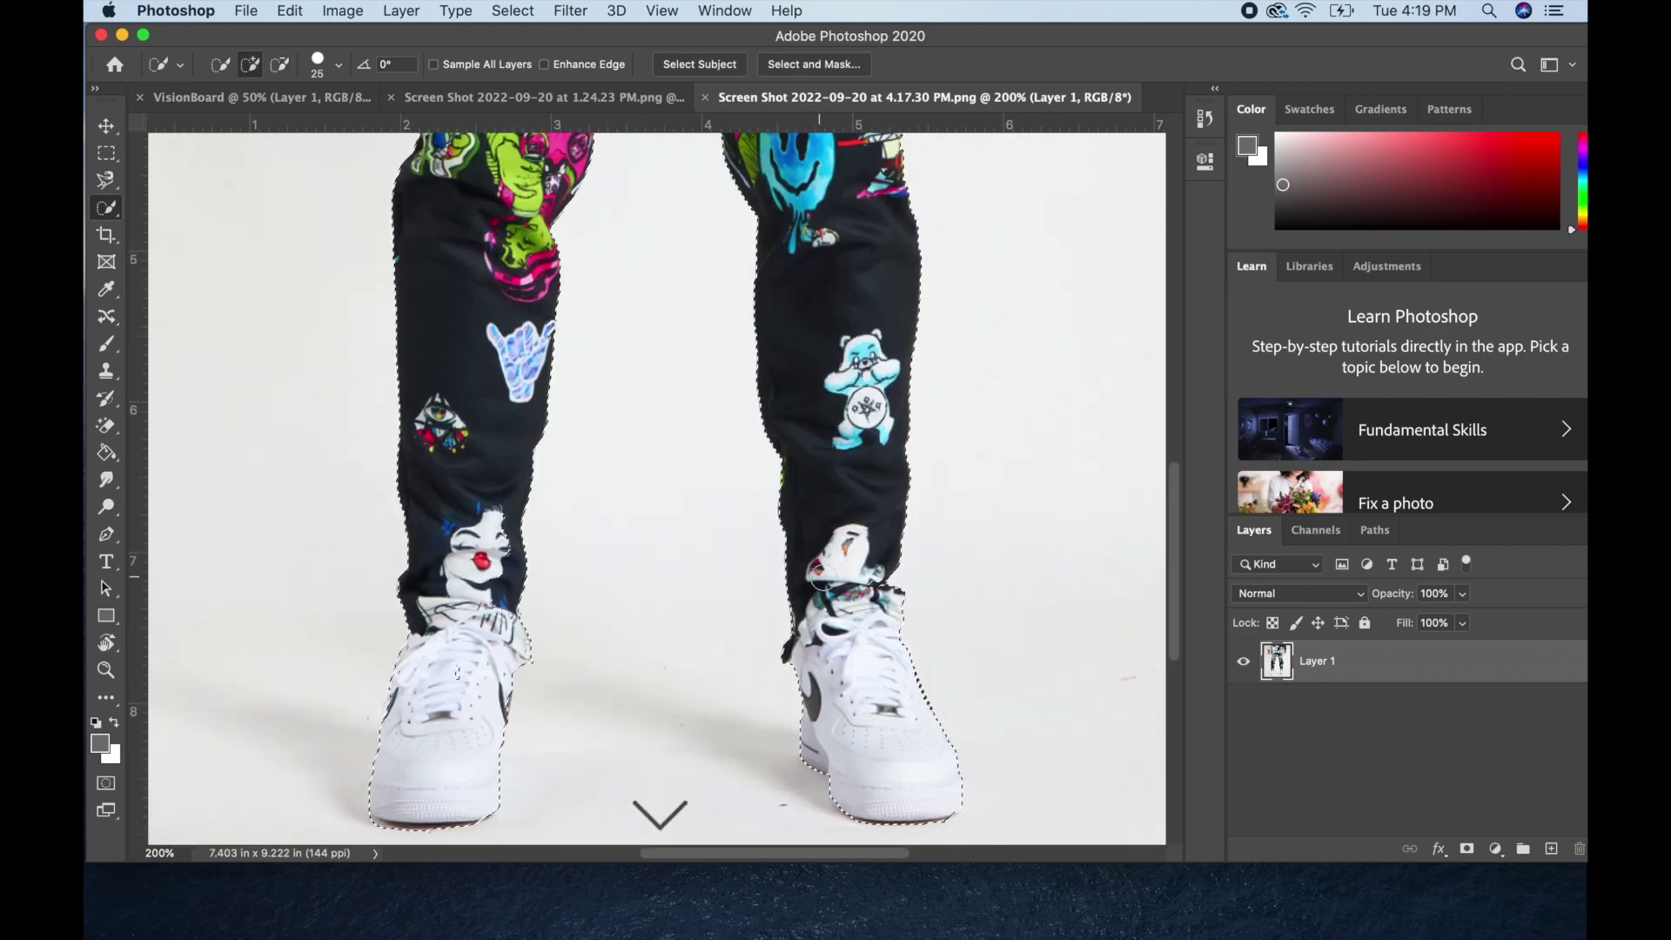
# - Subtract the white sweatshirt sleeve from the background selection so its edge follows the arm
pyautogui.scroll(10, 855, 477)
pyautogui.scroll(4, 854, 477)
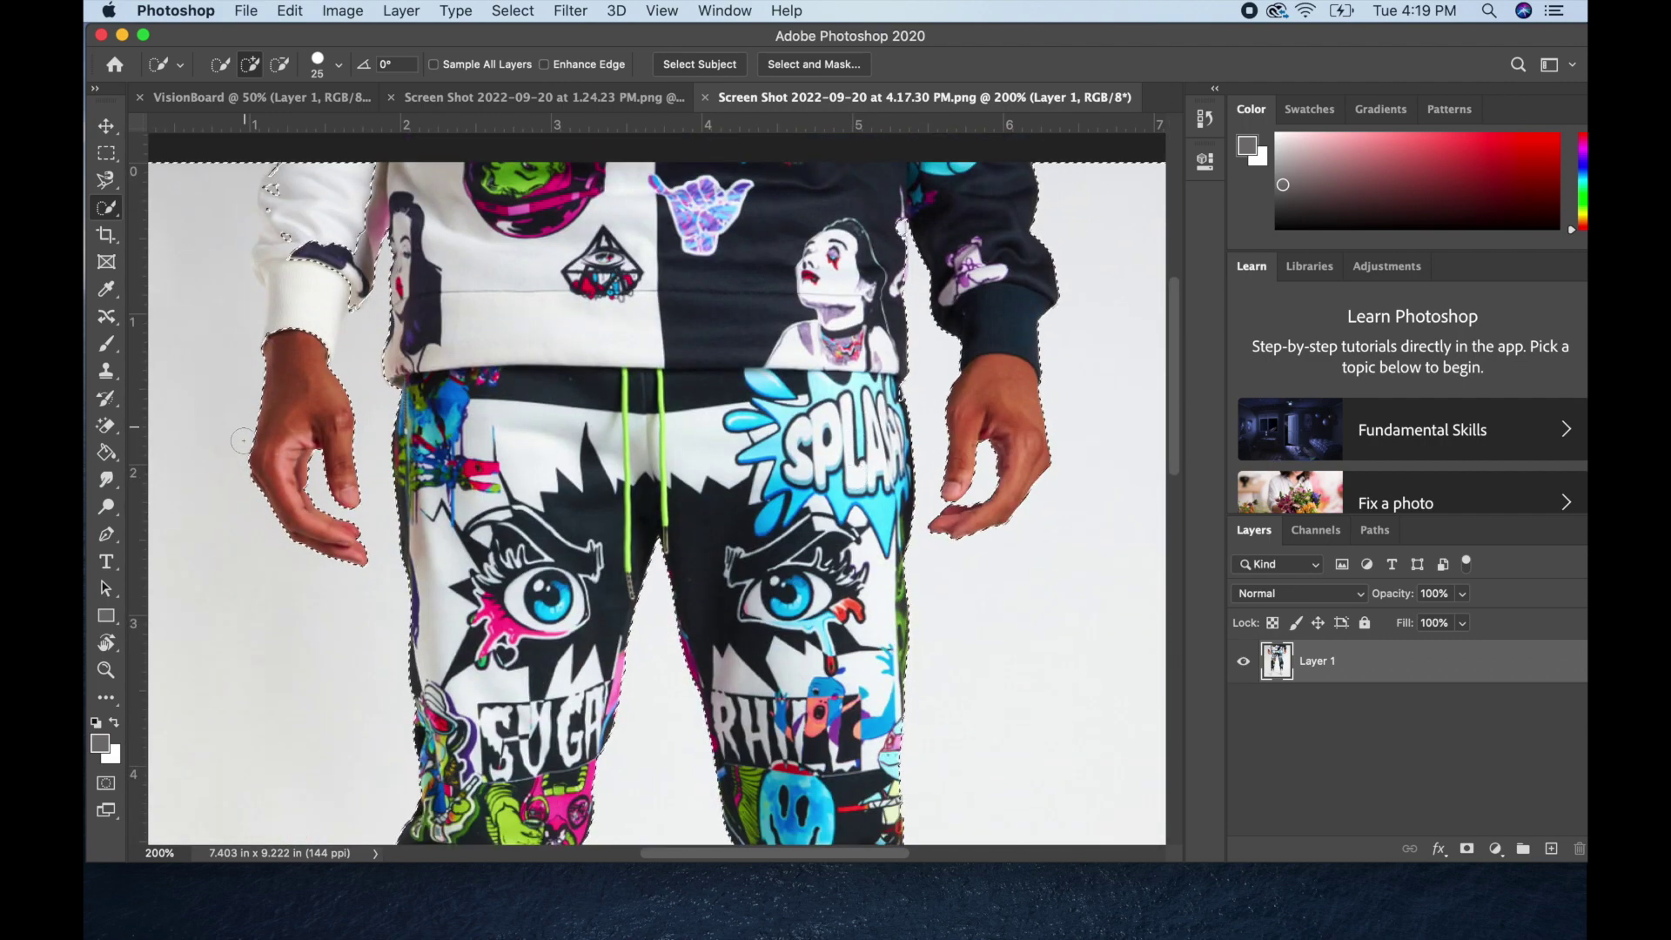
pyautogui.press('alt')
pyautogui.moveTo(262, 261)
pyautogui.mouseDown()
pyautogui.moveTo(266, 192)
pyautogui.moveTo(270, 261)
pyautogui.moveTo(275, 229)
pyautogui.mouseUp()
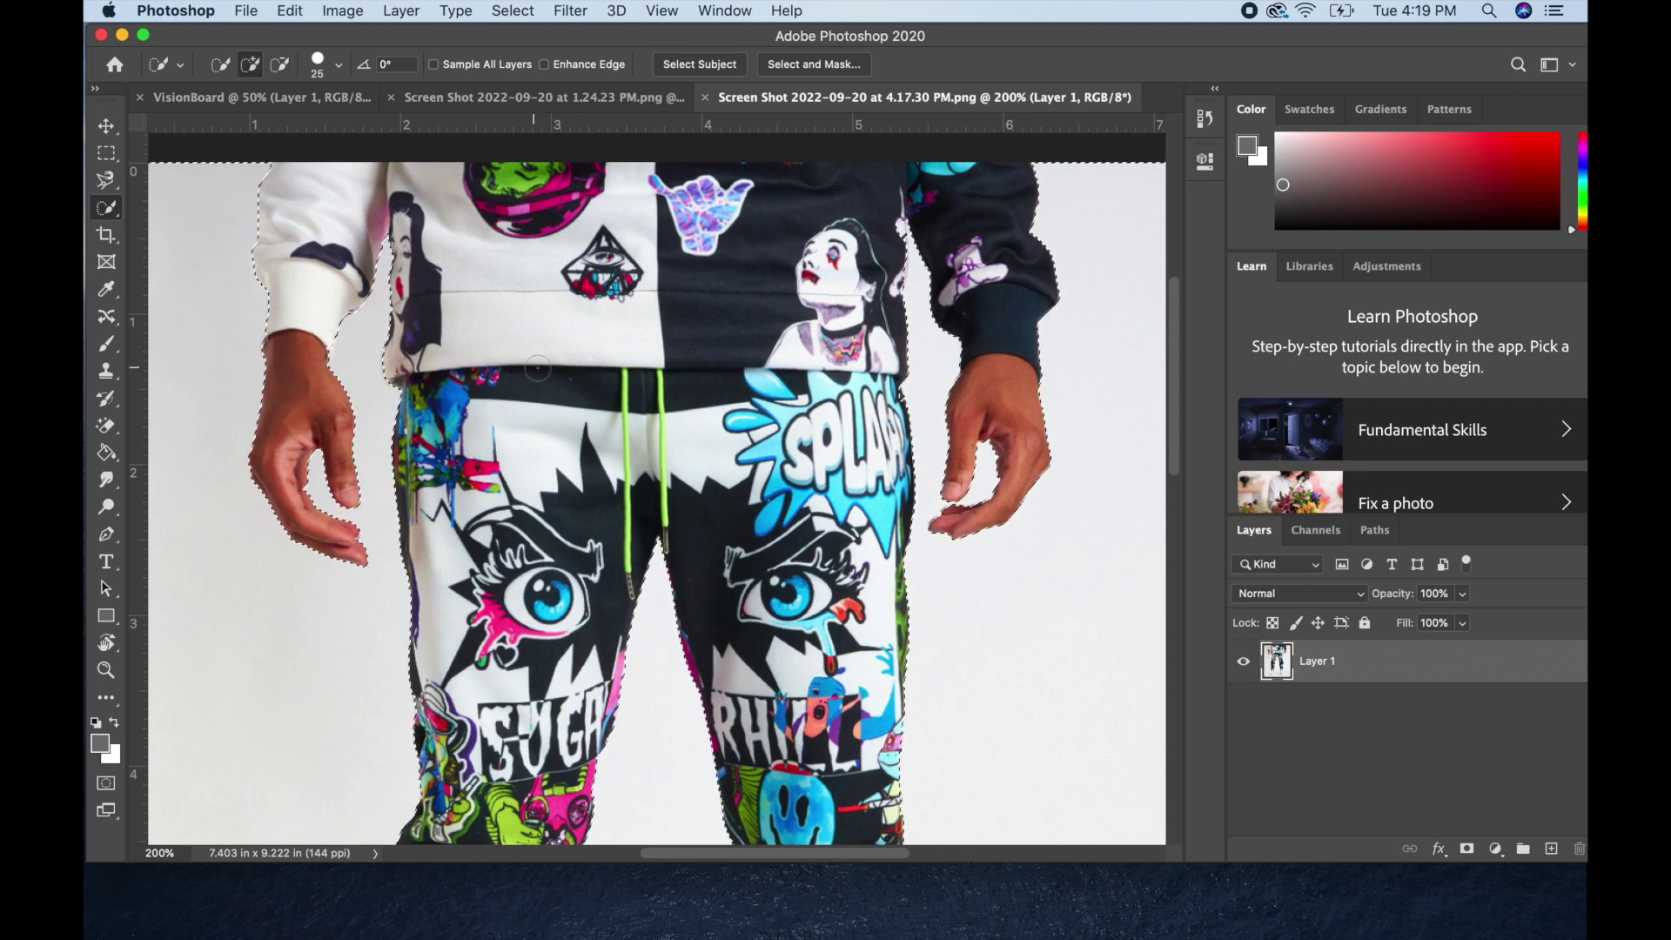
pyautogui.press('alt')
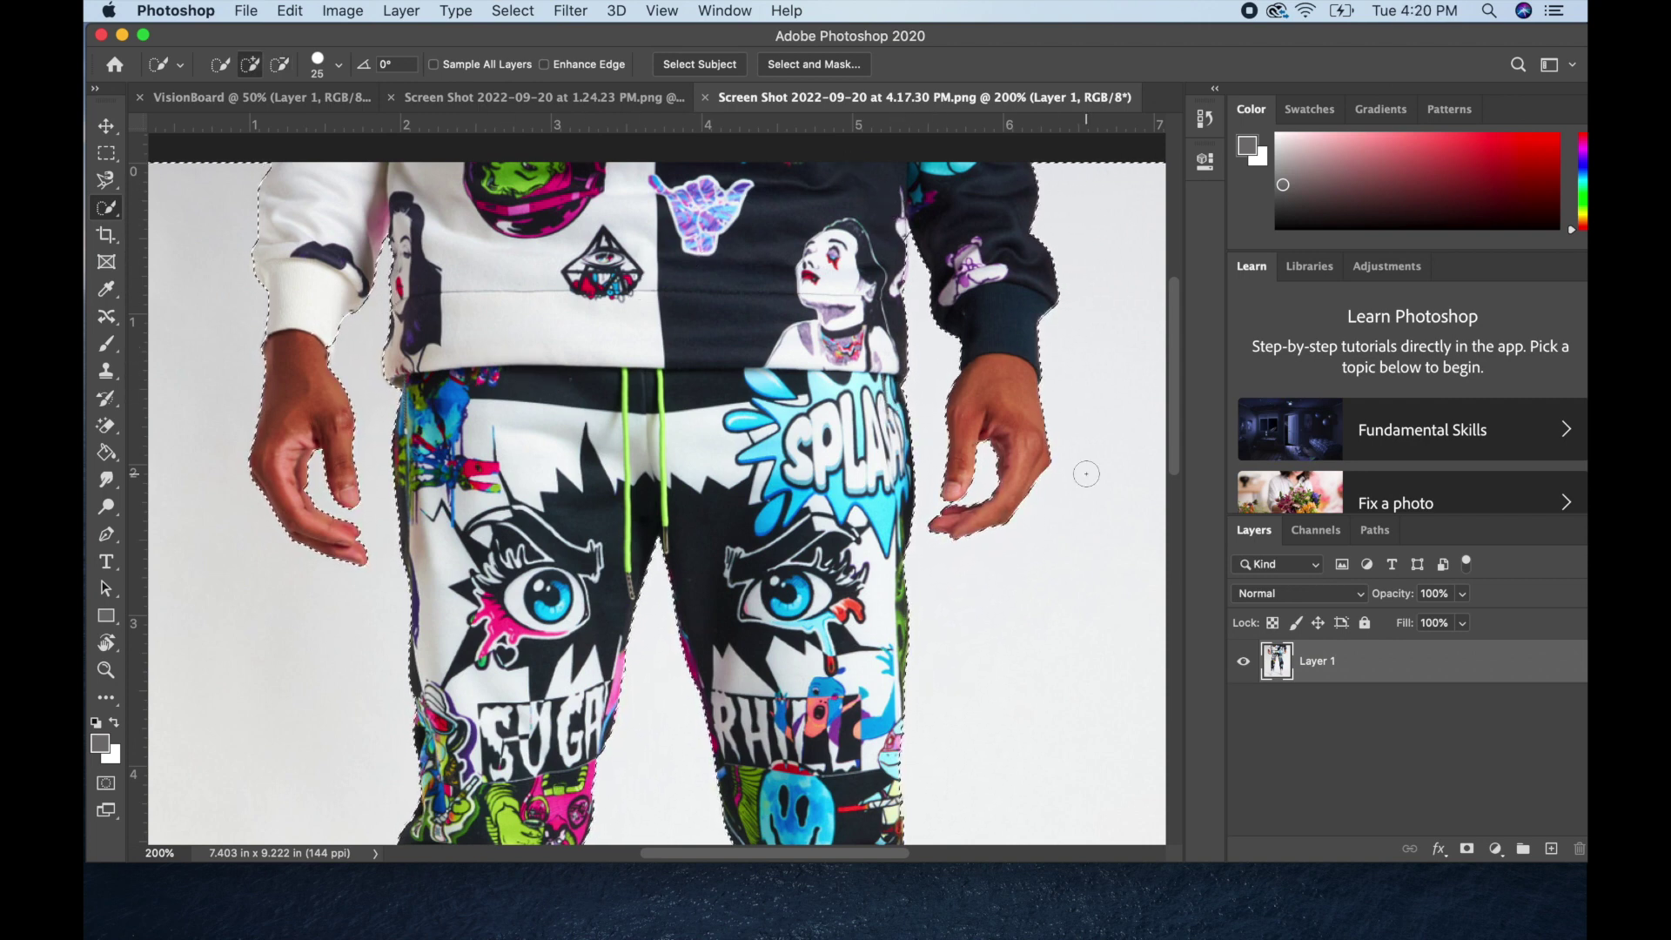
# - Check the selection outline along the hands, legs and shoes, and touch it up around the white shoe below the white pant leg
pyautogui.scroll(-10, 1087, 474)
pyautogui.scroll(5, 1086, 473)
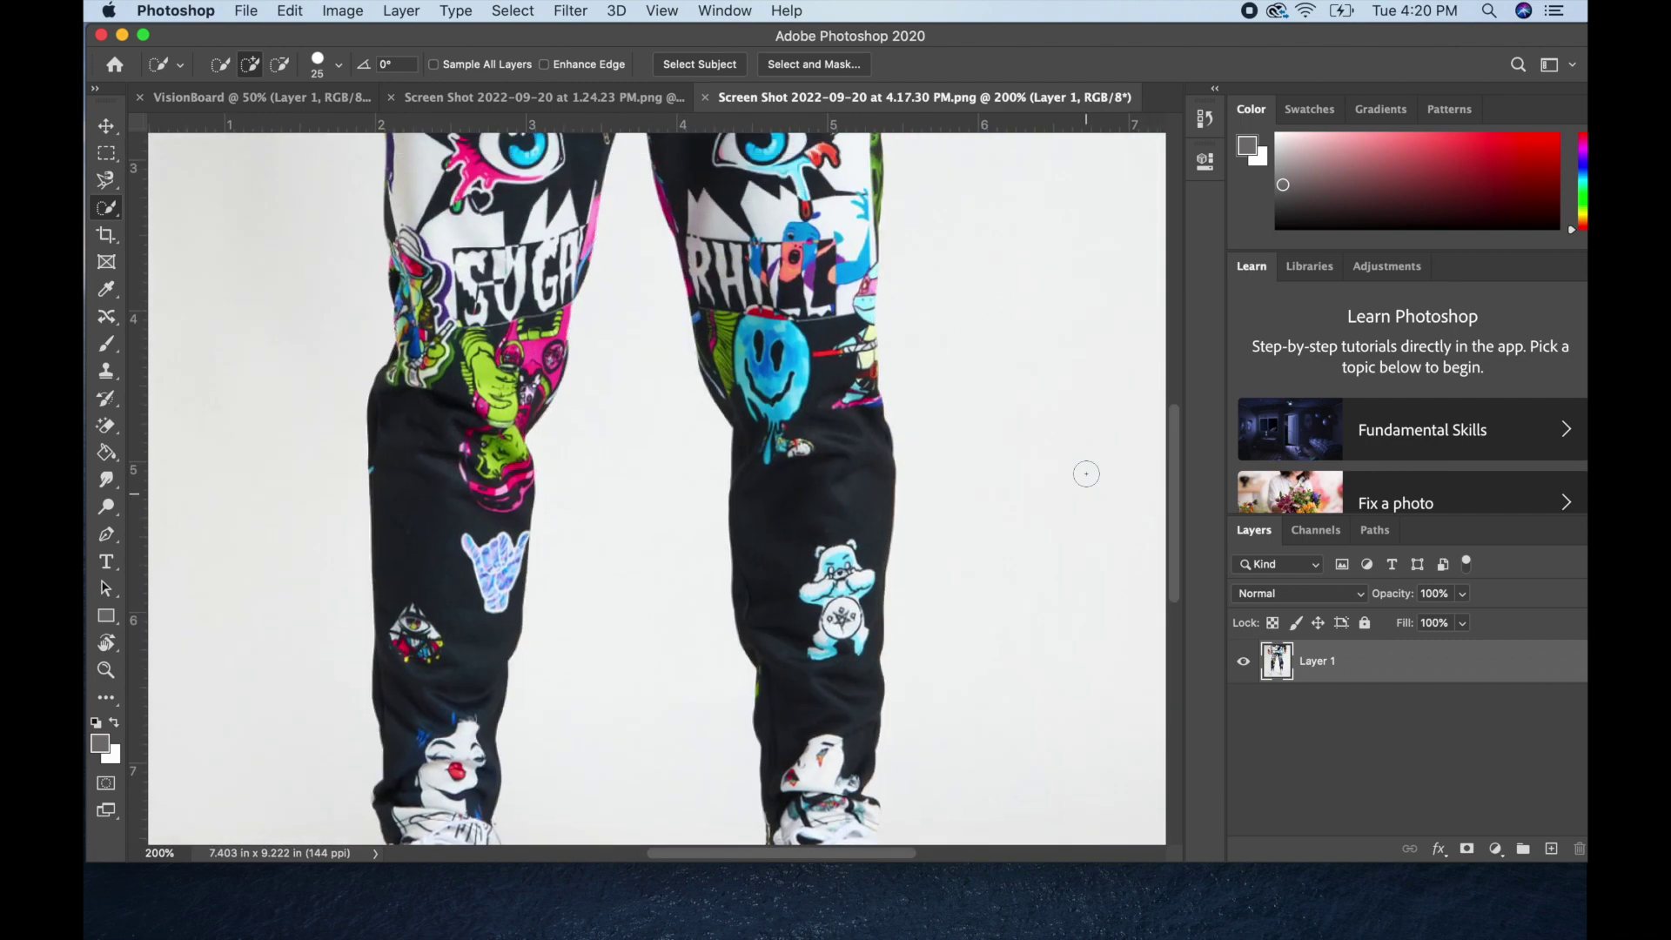
pyautogui.scroll(-5, 1086, 473)
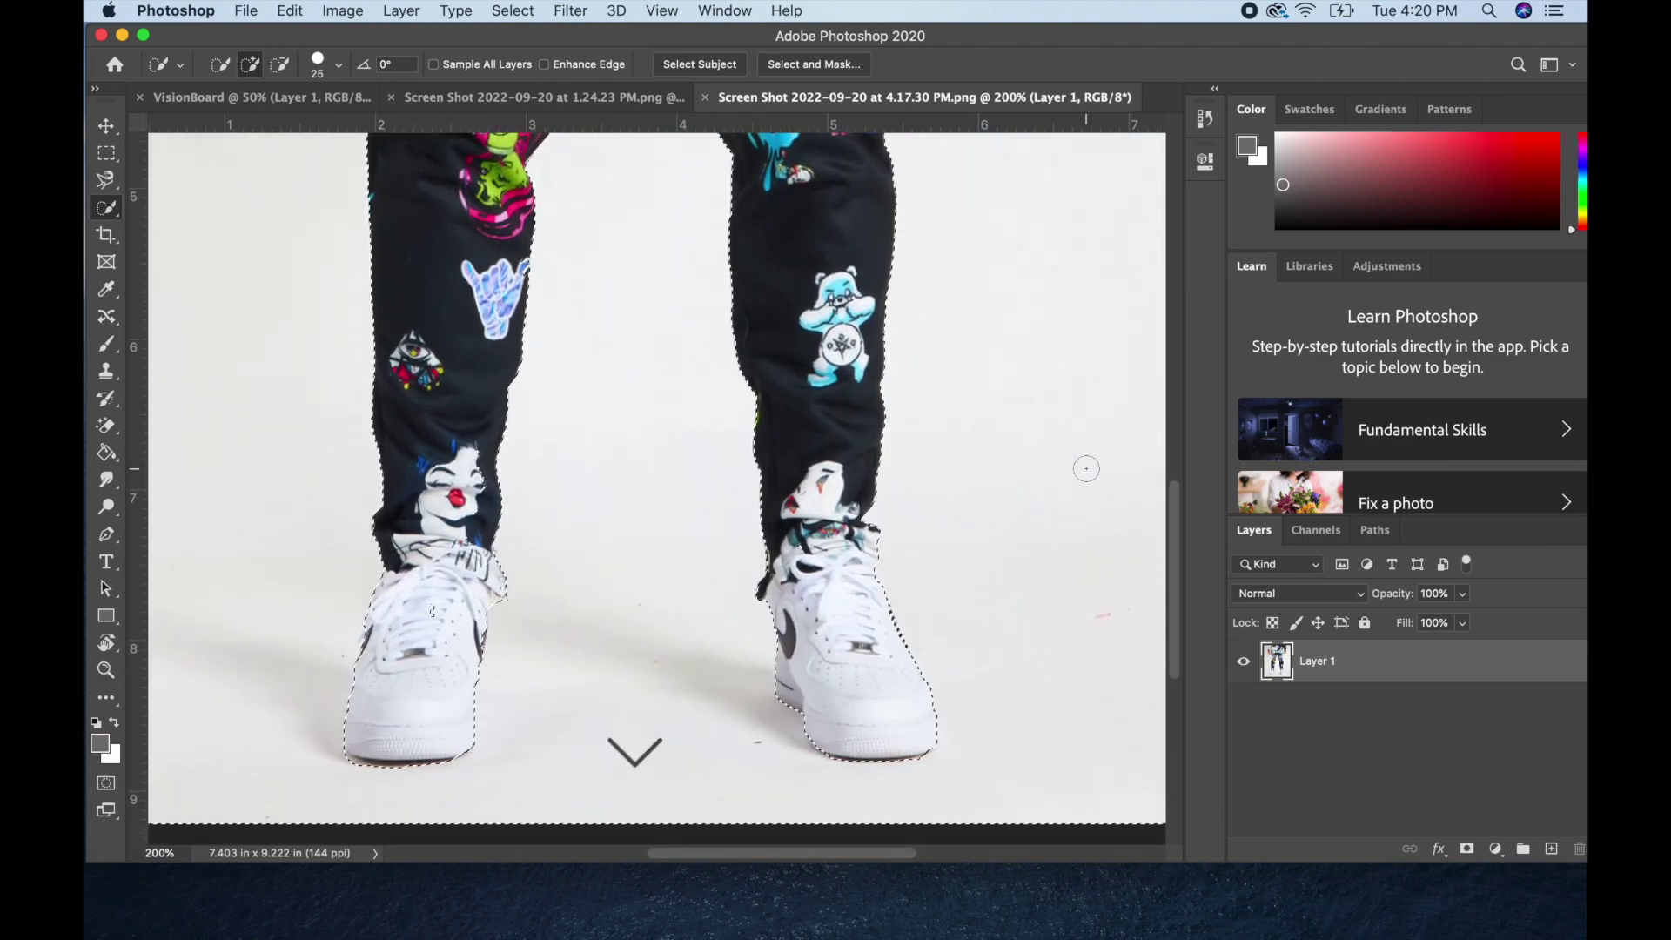
pyautogui.press('alt')
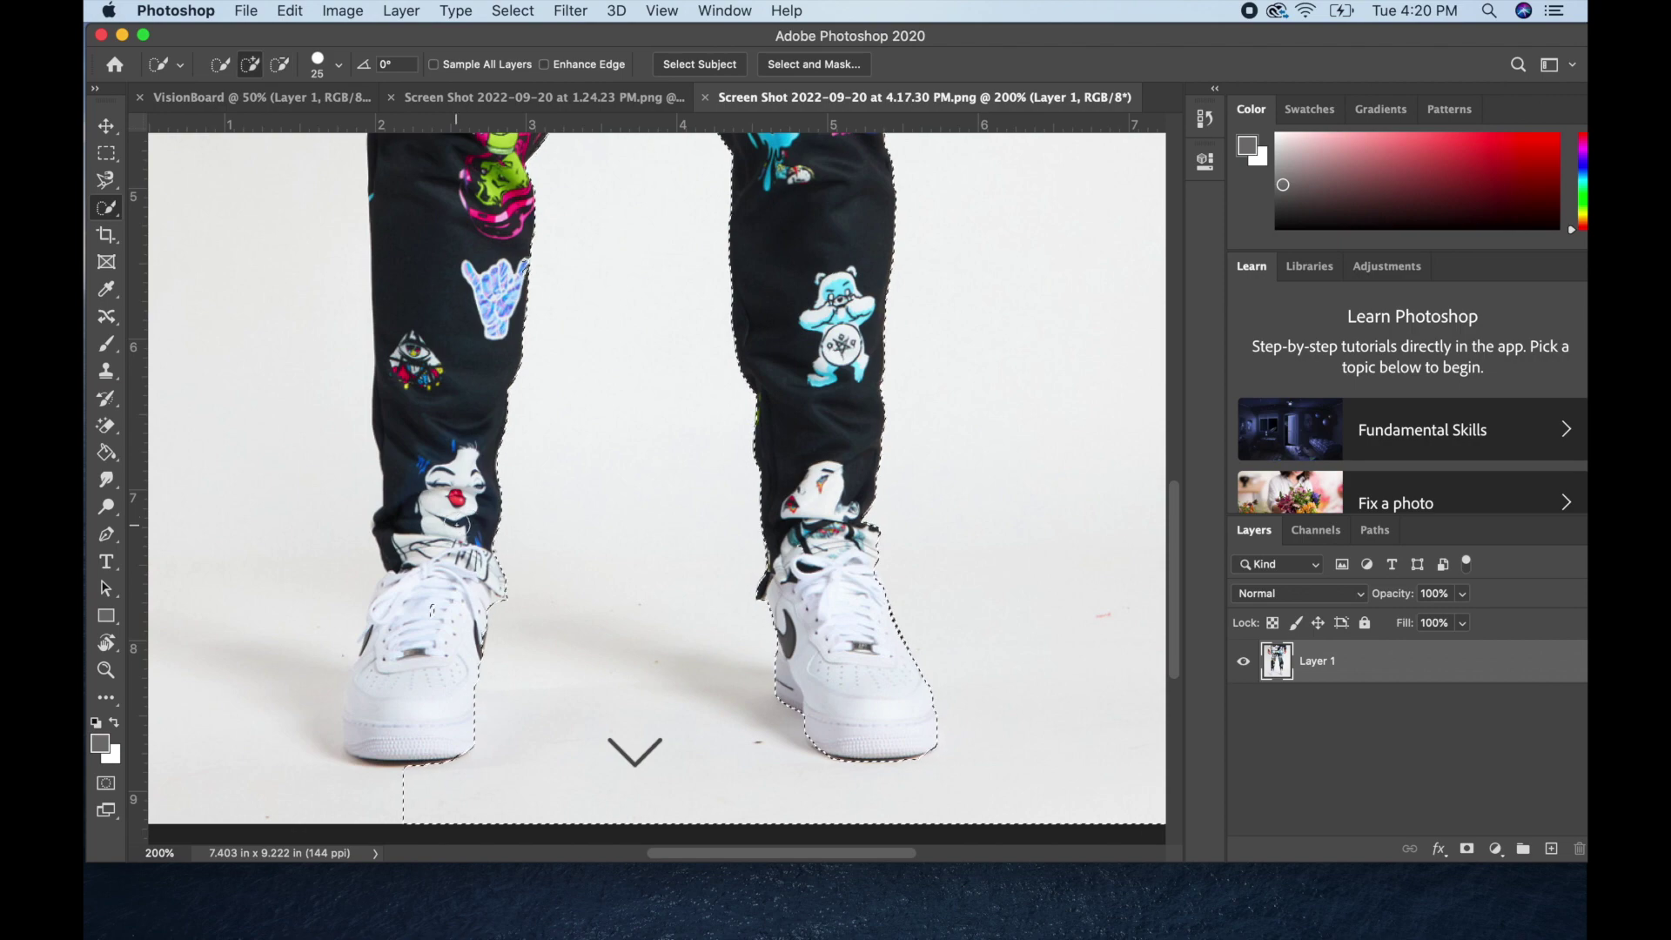
pyautogui.scroll(10, 462, 522)
pyautogui.scroll(-3, 446, 511)
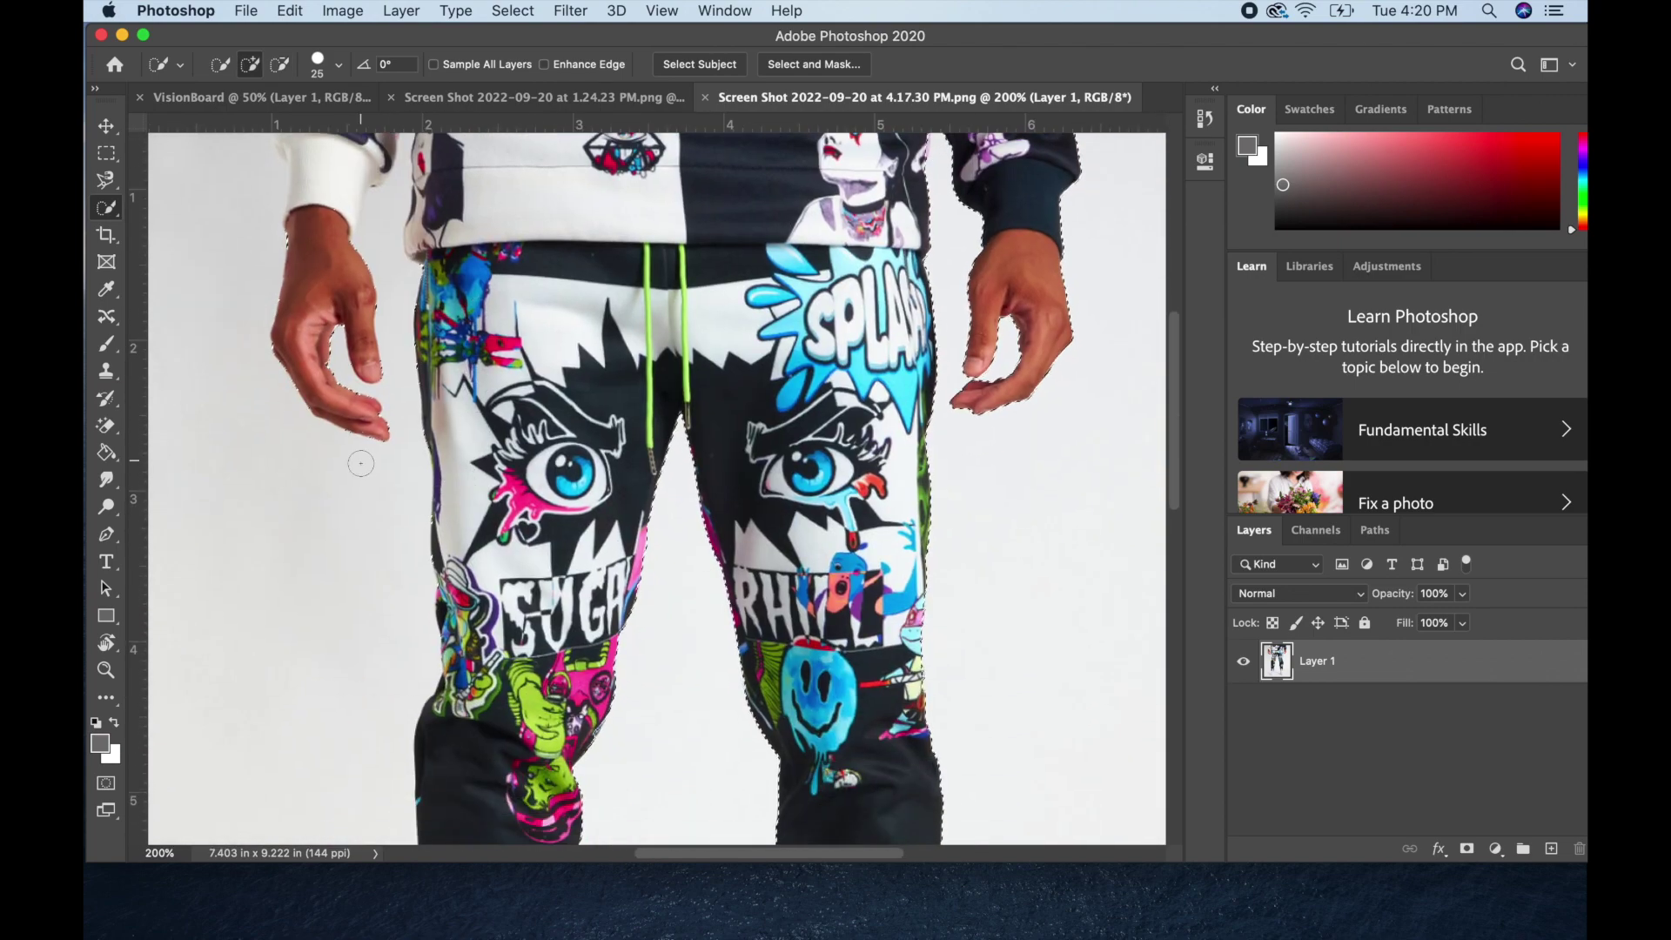
pyautogui.scroll(-5, 720, 191)
pyautogui.scroll(-4, 634, 334)
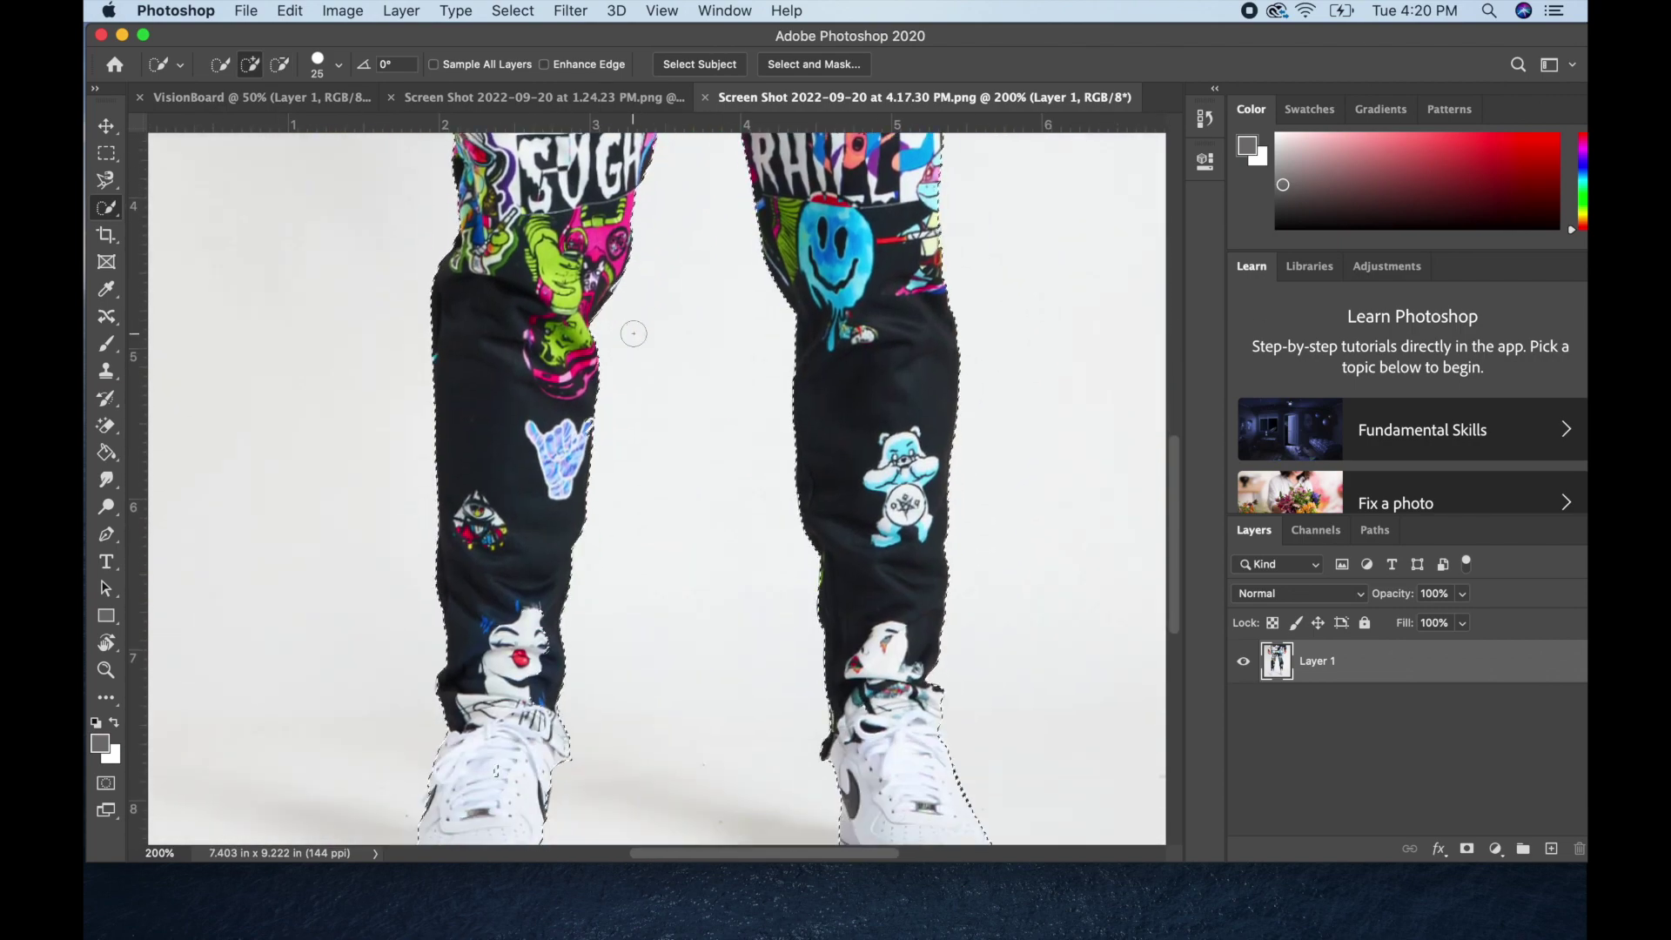
pyautogui.scroll(10, 634, 334)
# - Fit the pants picture to the window, delete the selected background, and deselect
pyautogui.press('super+0')
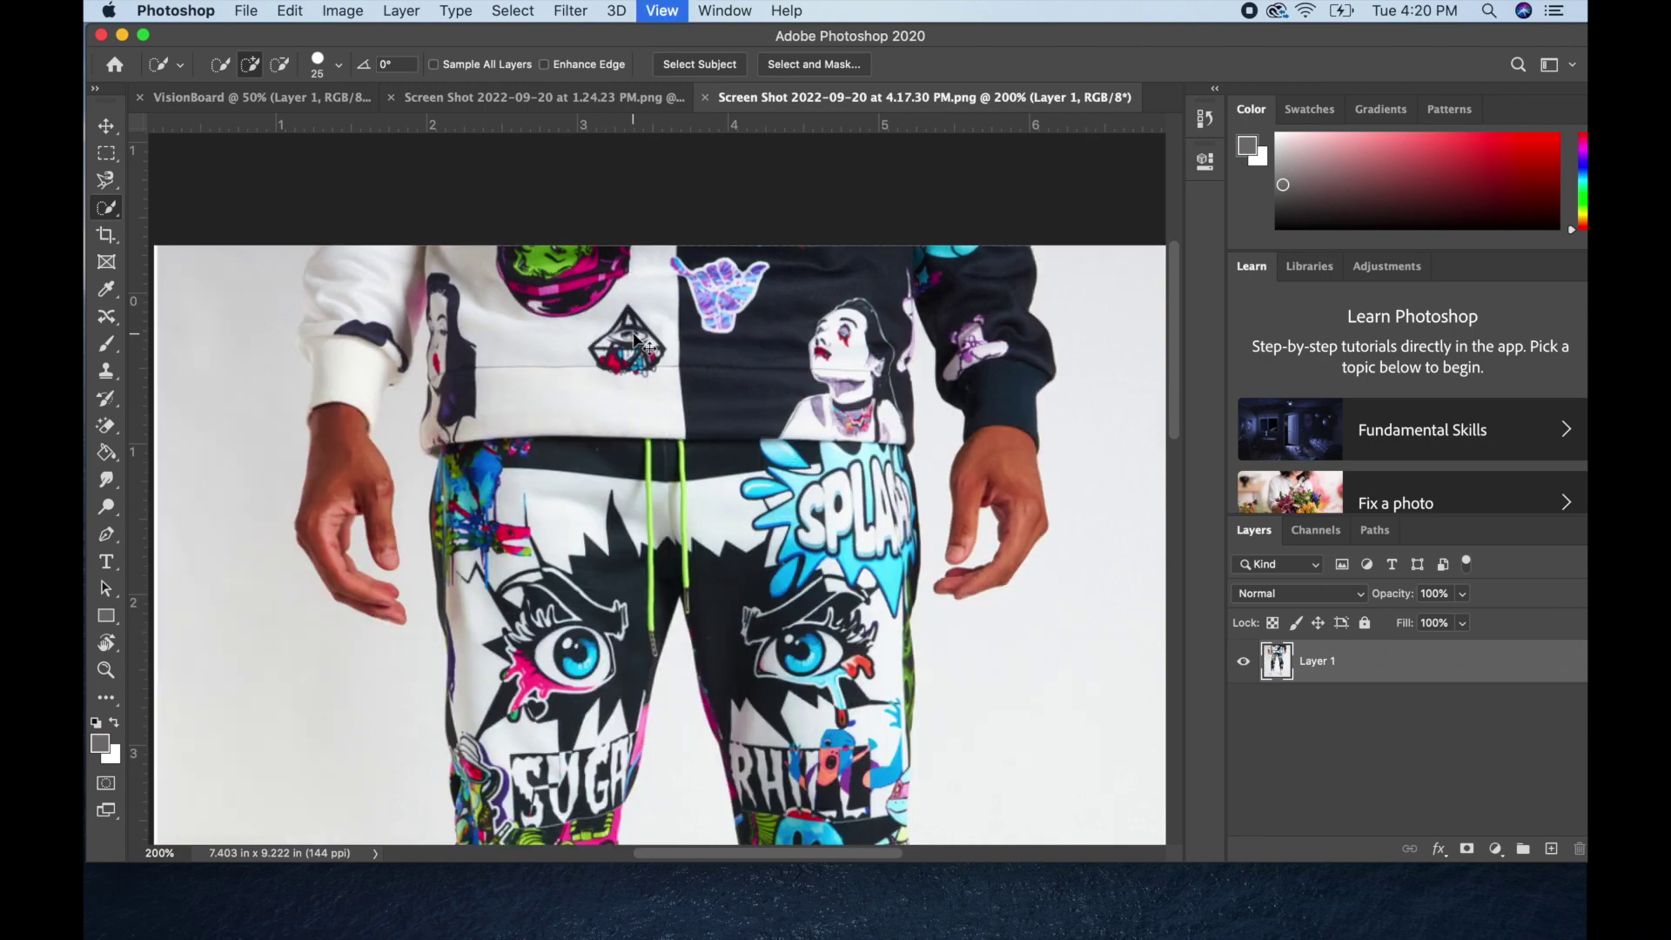
pyautogui.moveTo(1270, 44); pyautogui.dragTo(1334, 48)
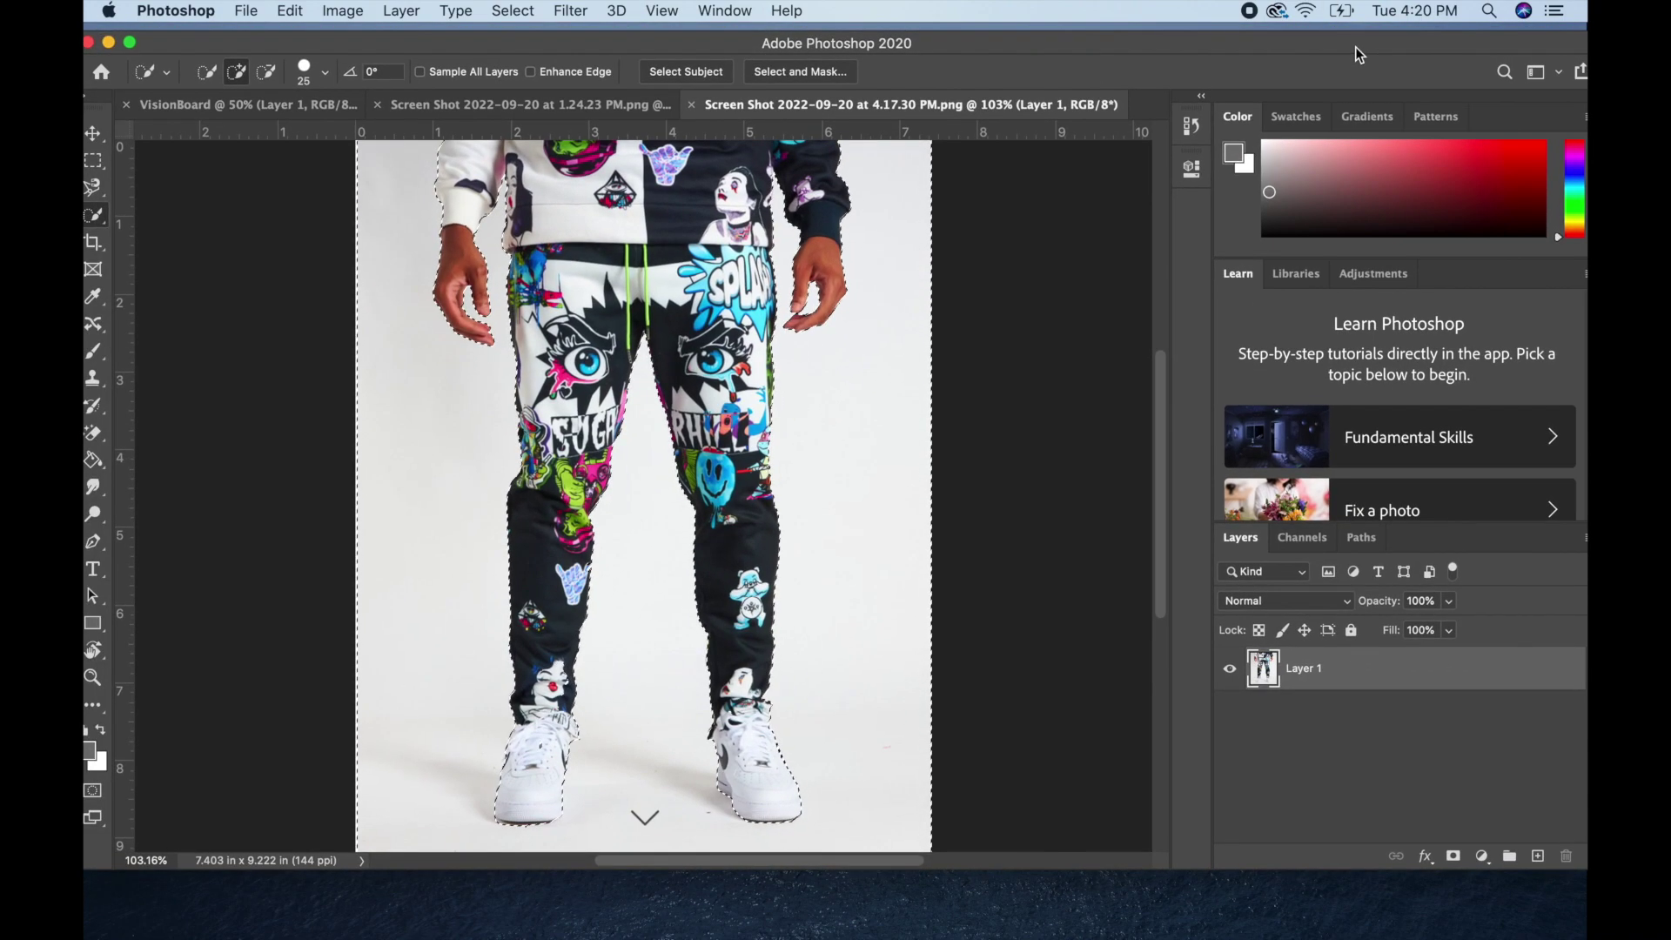
pyautogui.press('BackSpace')
pyautogui.press('super+d')
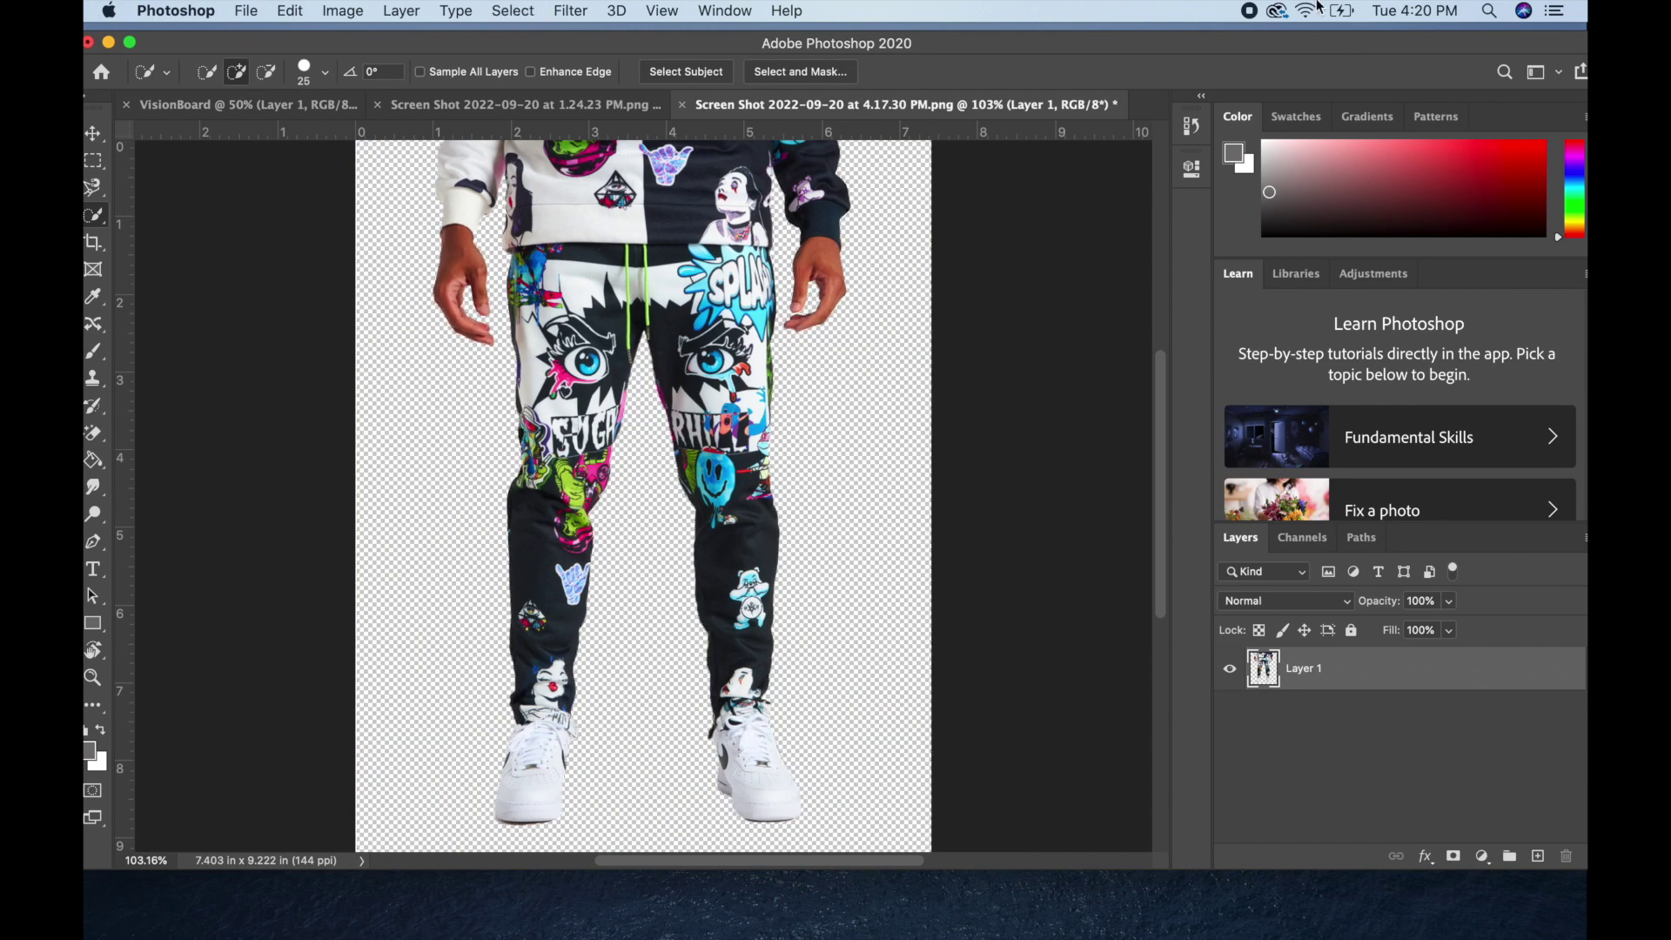
# - Bring the pants cutout into the VisionBoard document and place it behind the graduation cap
pyautogui.hotkey('ctrl', 'Tab')
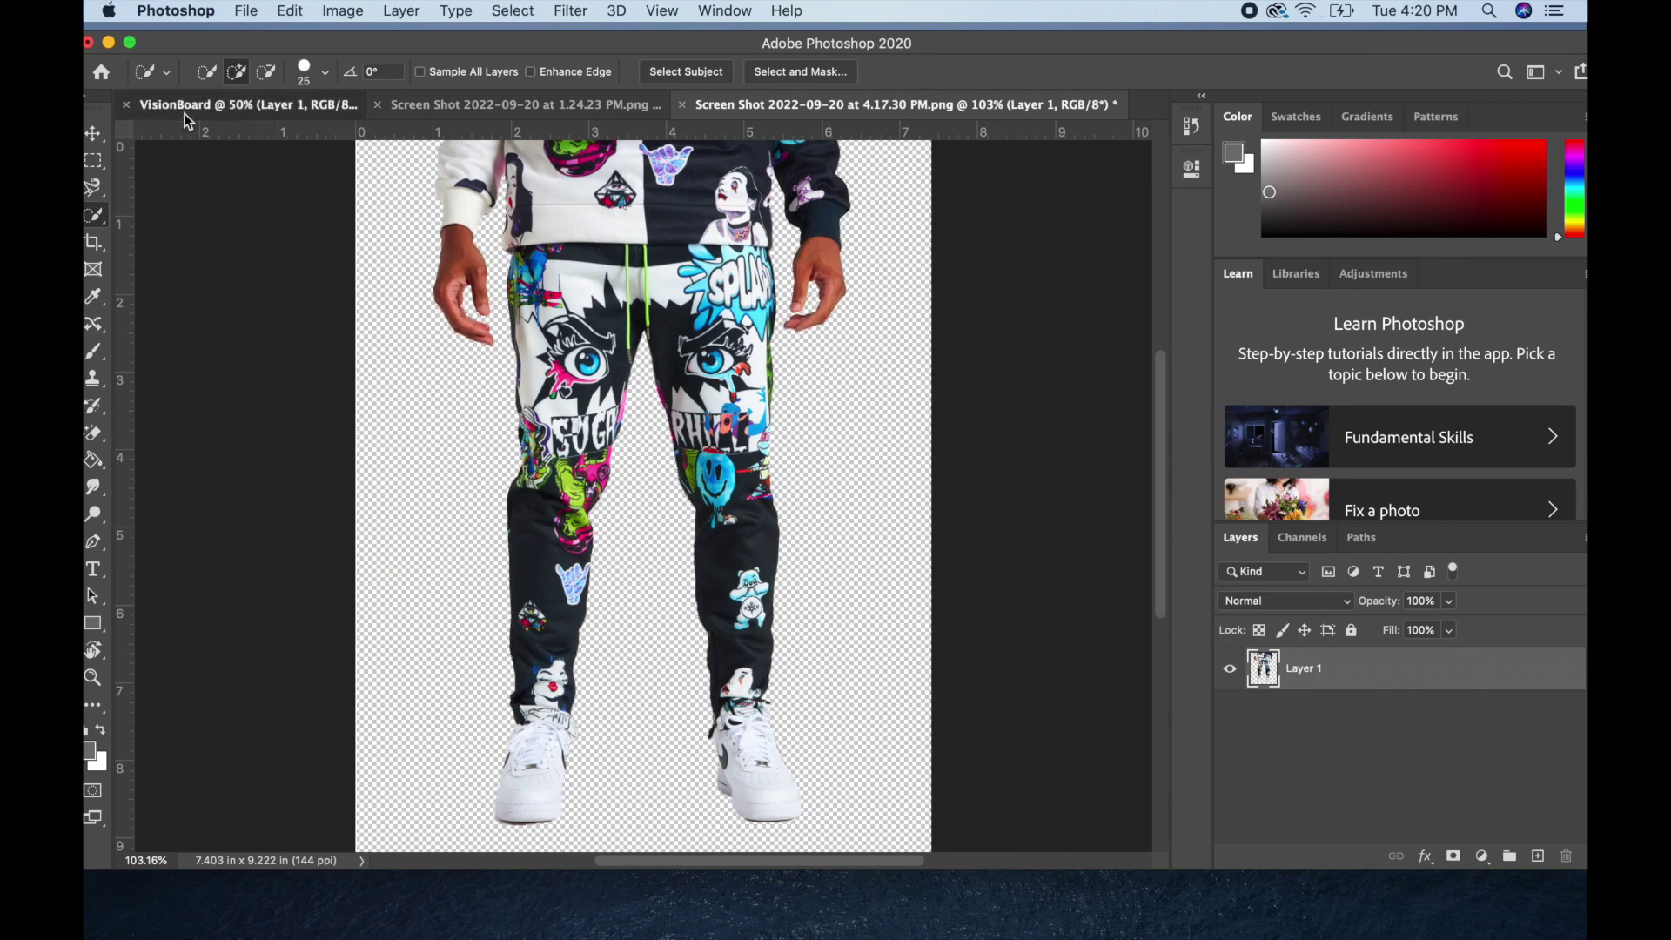
pyautogui.press('super+v')
pyautogui.press('v')
pyautogui.moveTo(638, 342)
pyautogui.mouseDown()
pyautogui.moveTo(649, 206)
pyautogui.moveTo(816, 176)
pyautogui.moveTo(905, 172)
pyautogui.moveTo(921, 188)
pyautogui.mouseUp()
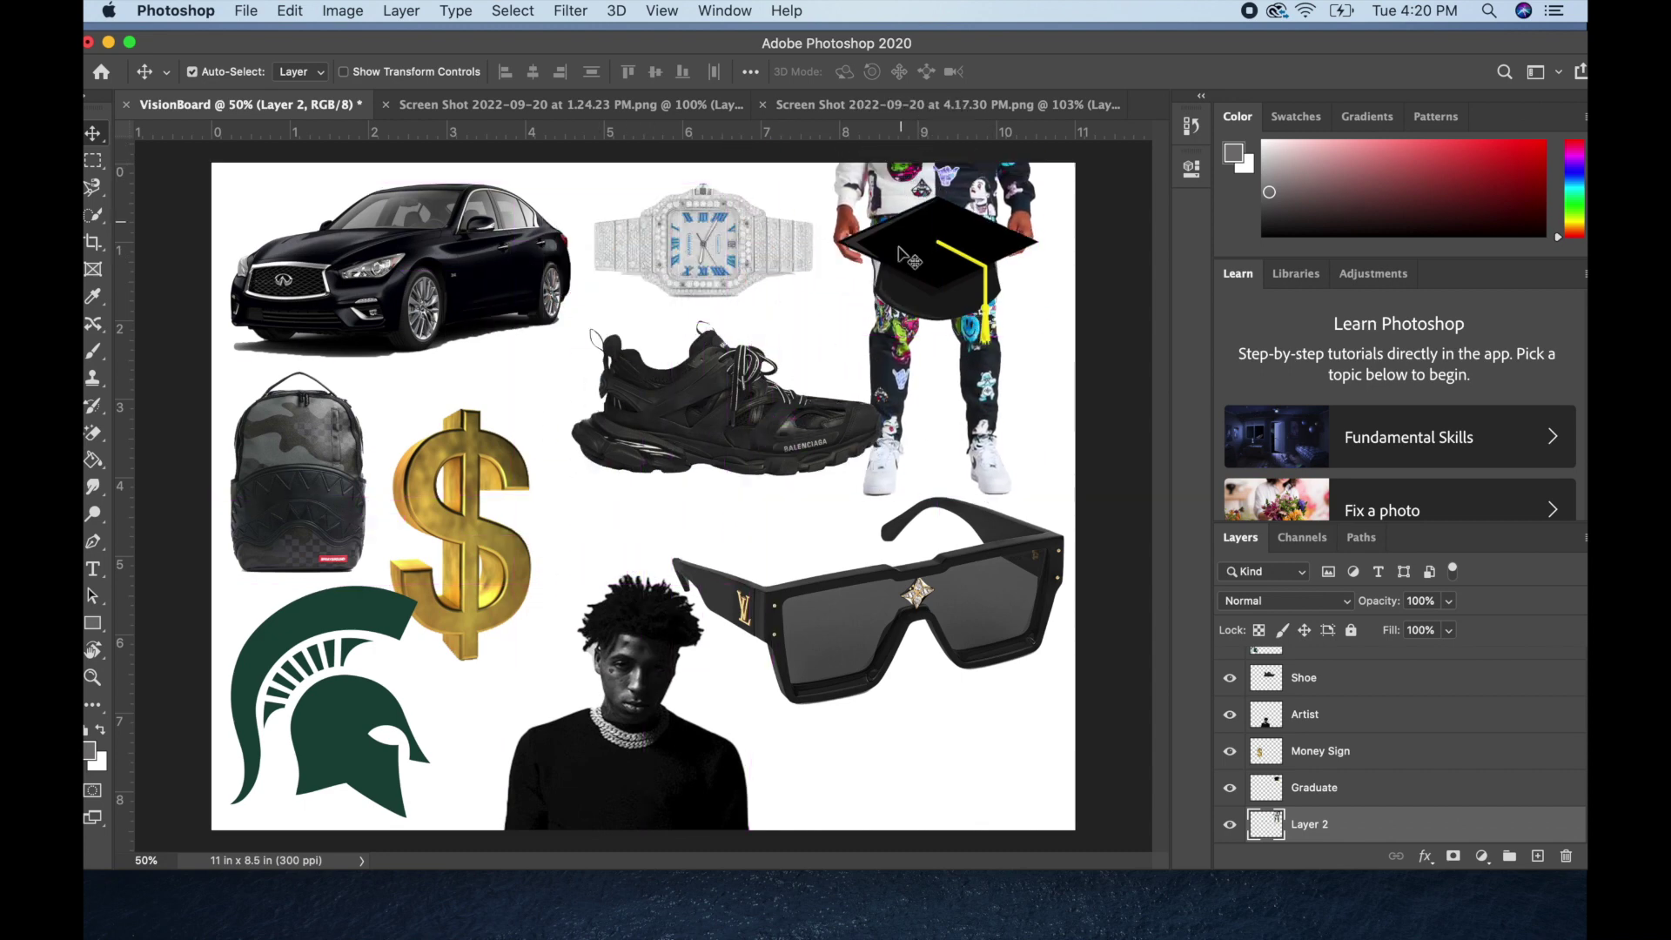
# - Scale the sunglasses down to about 86% and place them in the lower-right corner of the board
pyautogui.moveTo(876, 609); pyautogui.dragTo(891, 714)
pyautogui.hotkey('ctrl', 't')
pyautogui.moveTo(1082, 600); pyautogui.dragTo(1053, 634)
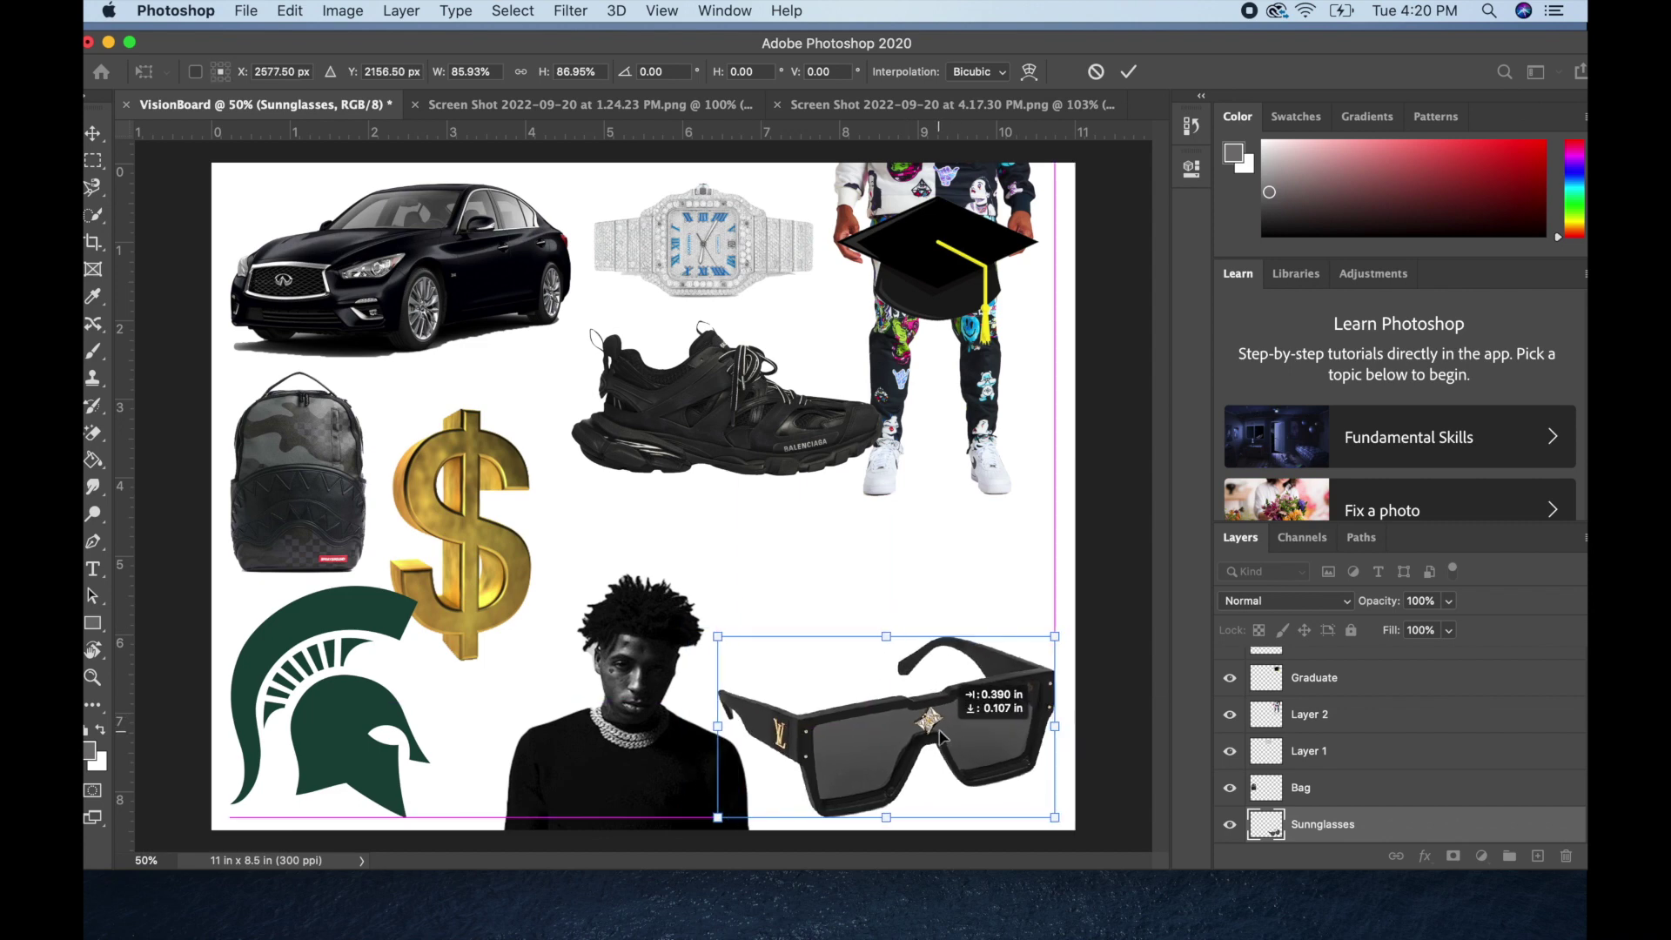
pyautogui.press('Return')
# - Move the pants cutout down below the graduation cap and rename its layer Sugarhill
pyautogui.moveTo(1000, 406); pyautogui.dragTo(1001, 516)
pyautogui.moveTo(677, 33); pyautogui.dragTo(695, 26)
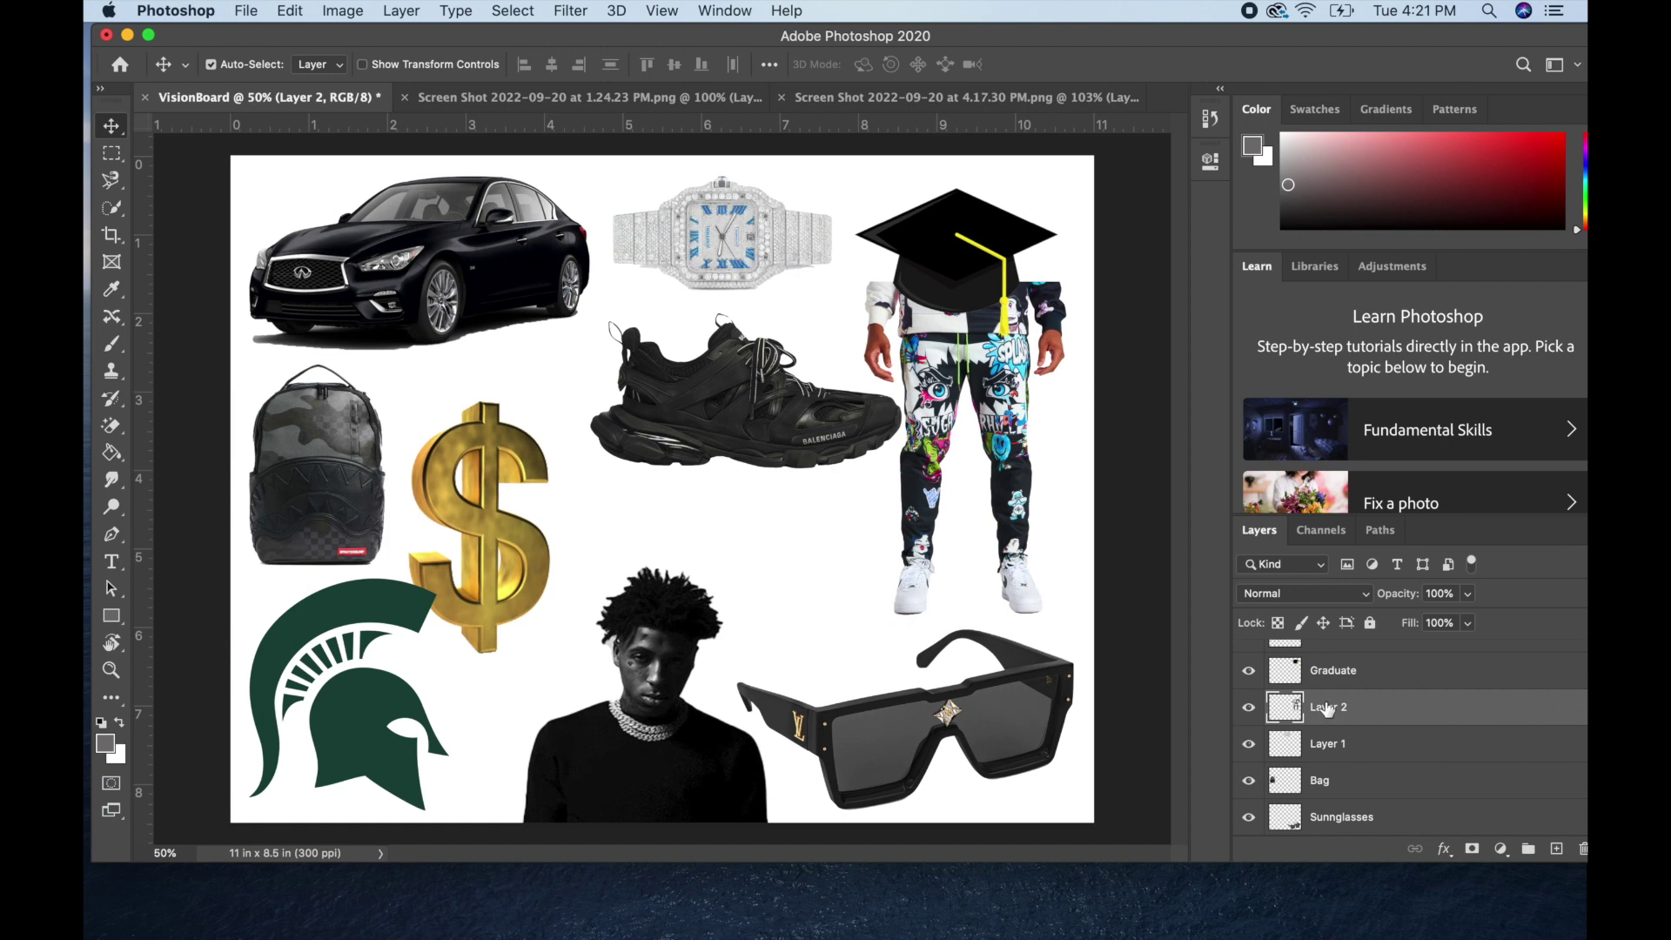
pyautogui.write('S')
pyautogui.press('Return')
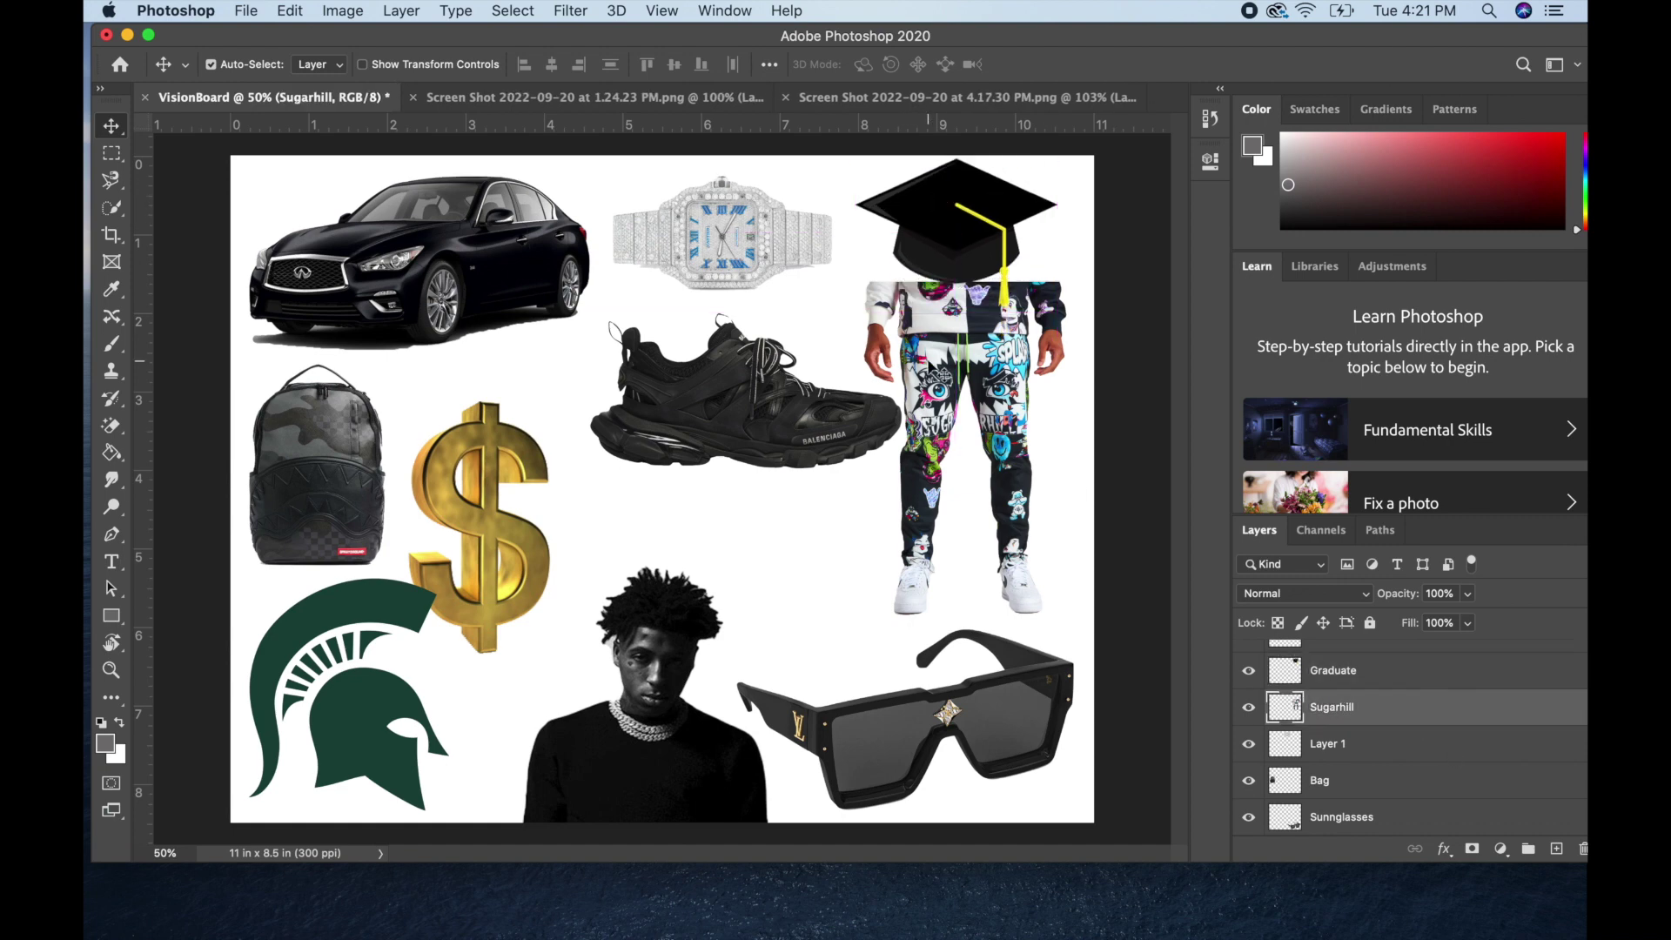
# - Enlarge the pants cutout to about 117% width and 136% height, extending it up to the board's top edge
pyautogui.hotkey('ctrl', 't')
pyautogui.moveTo(1085, 281); pyautogui.dragTo(1130, 156)
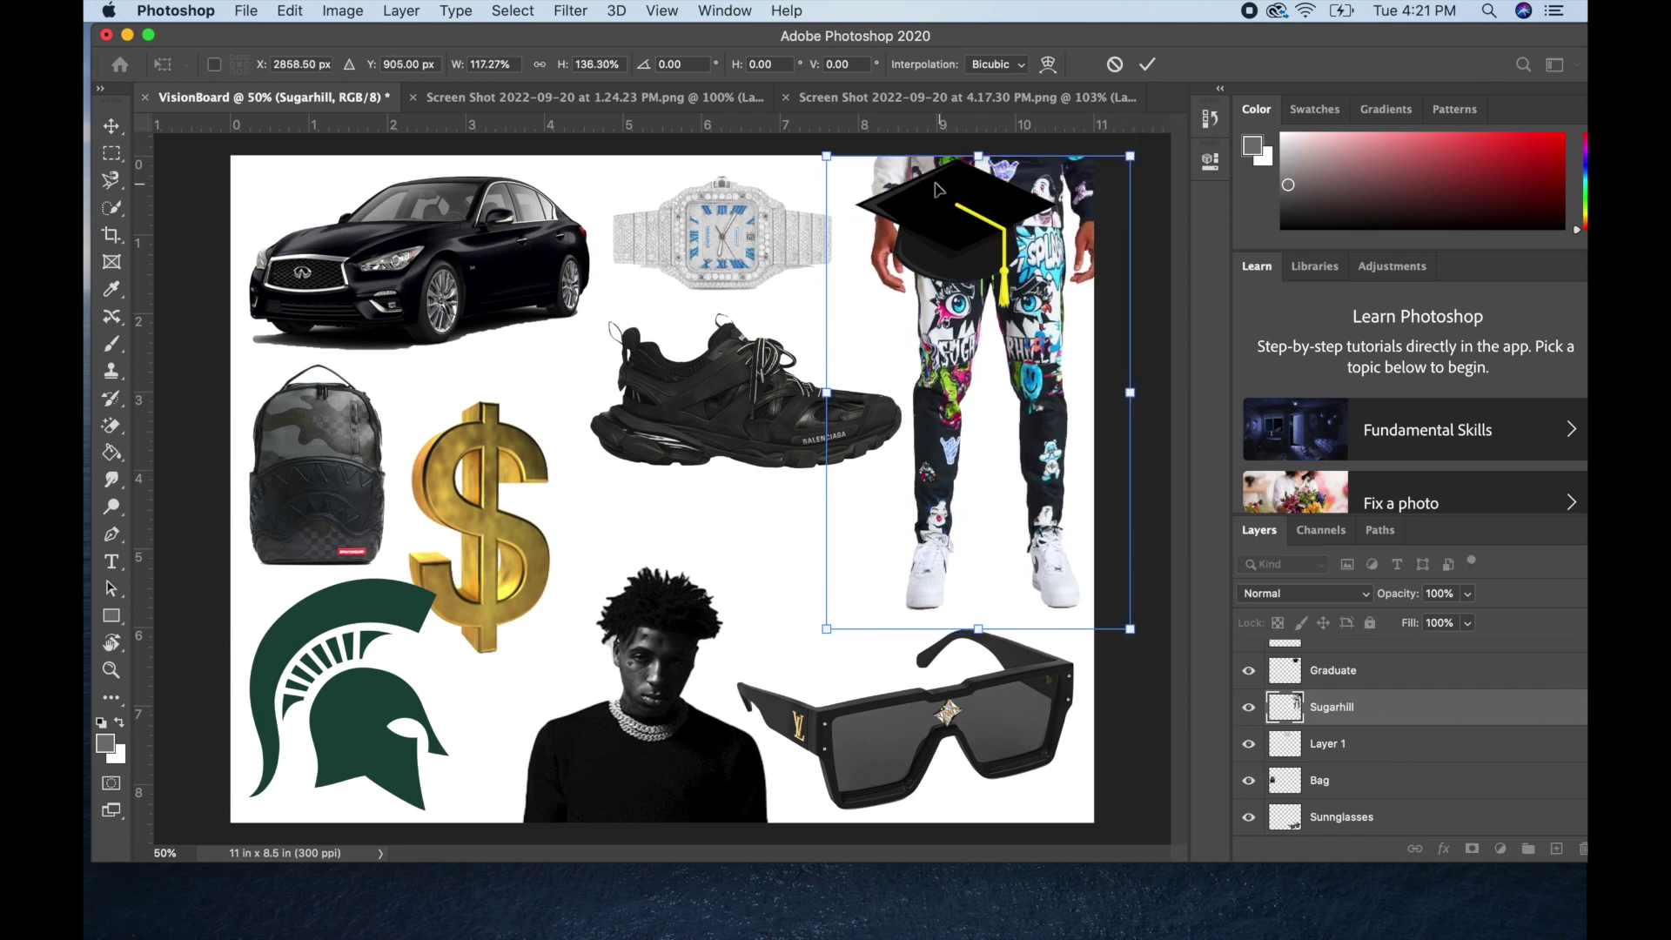
pyautogui.press('Return')
# - Rearrange the cutouts: graduation cap above the sunglasses, pants and shoe slightly left, money sign down towards the artist, backpack slightly up and right
pyautogui.moveTo(969, 263); pyautogui.dragTo(799, 600)
pyautogui.moveTo(988, 316); pyautogui.dragTo(970, 307)
pyautogui.moveTo(785, 400); pyautogui.dragTo(745, 400)
pyautogui.moveTo(491, 469); pyautogui.dragTo(527, 585)
pyautogui.moveTo(343, 435); pyautogui.dragTo(359, 421)
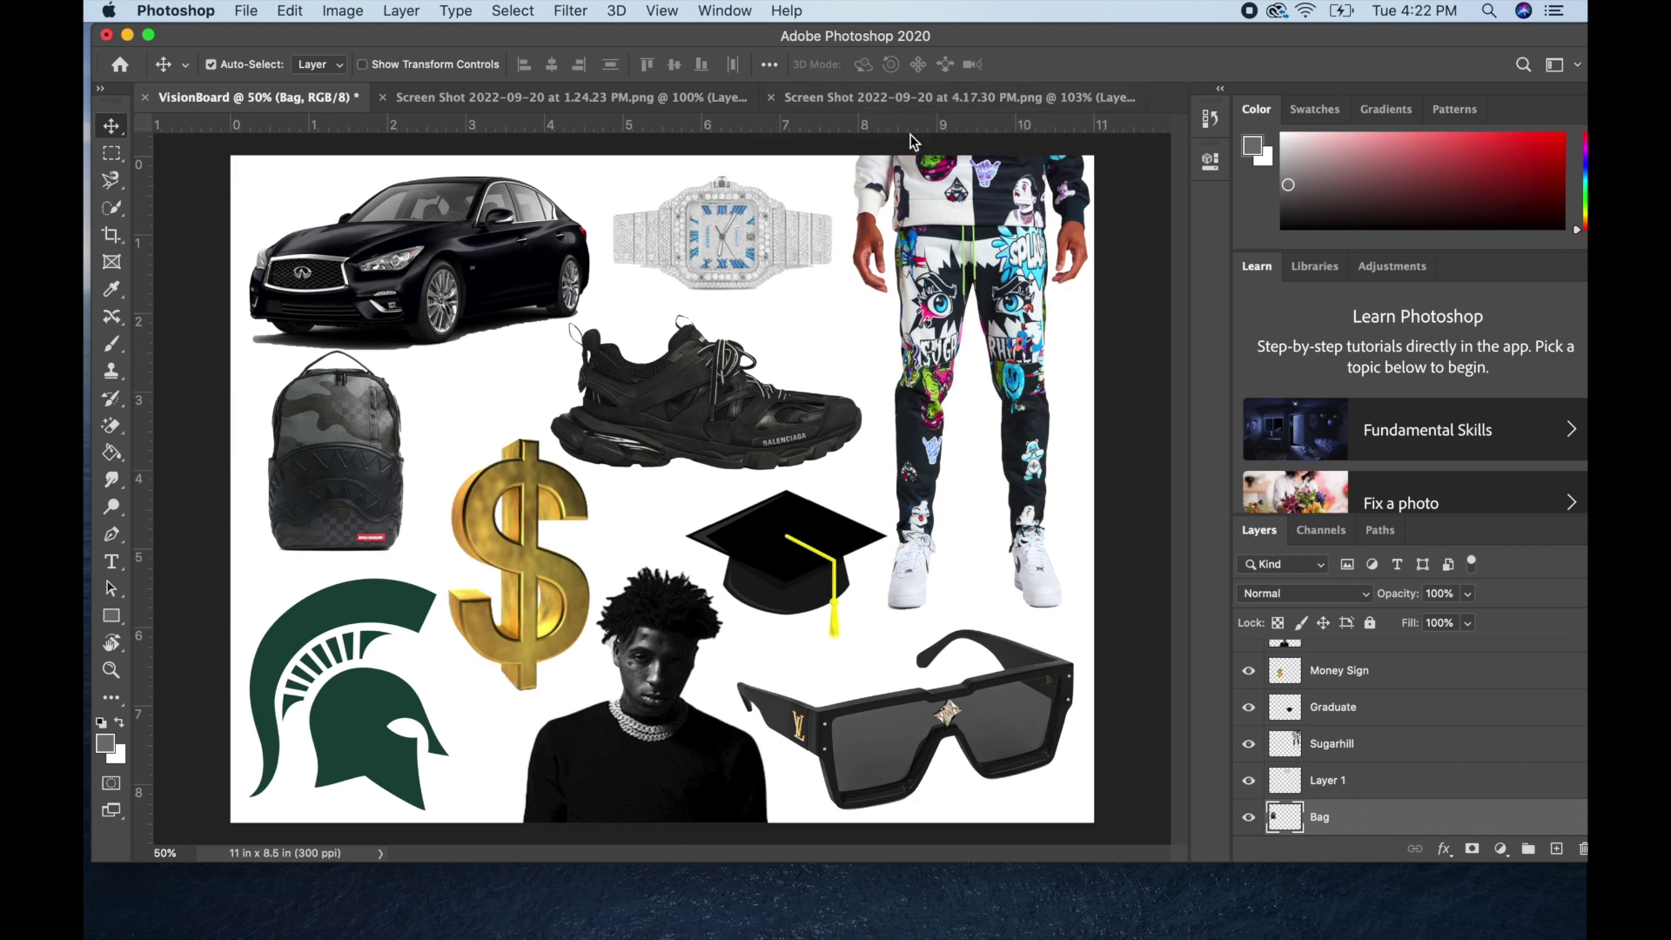
# - Rename the wristwatch cutout's layer watch
pyautogui.click(665, 249)
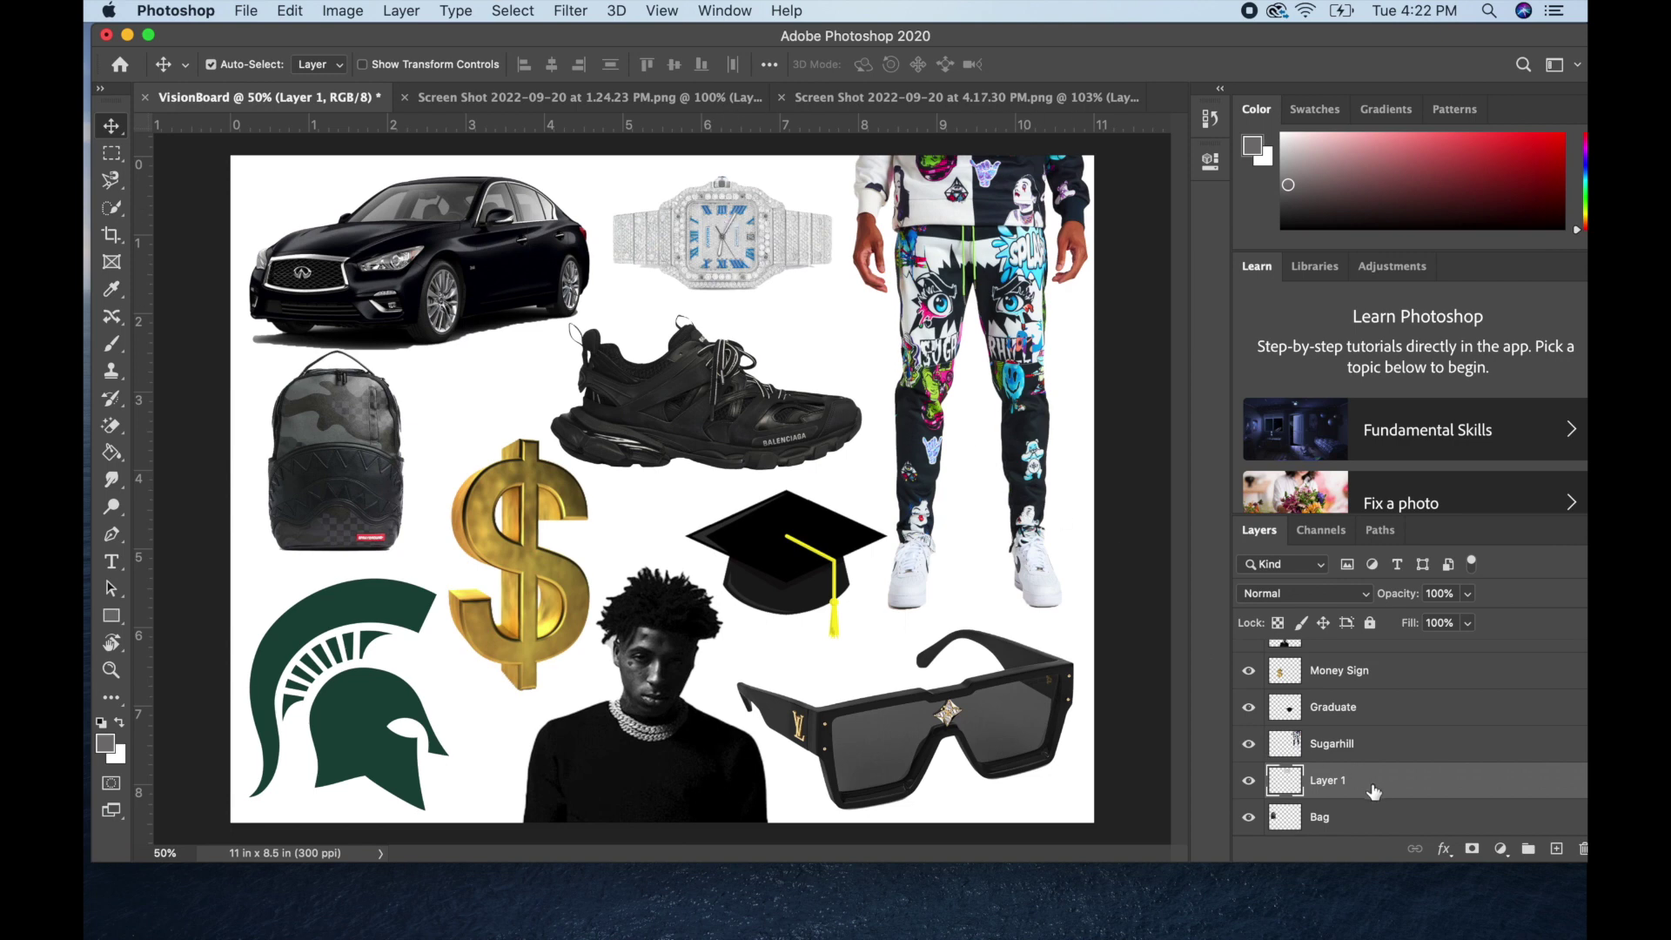
pyautogui.write('watch')
pyautogui.press('Return')
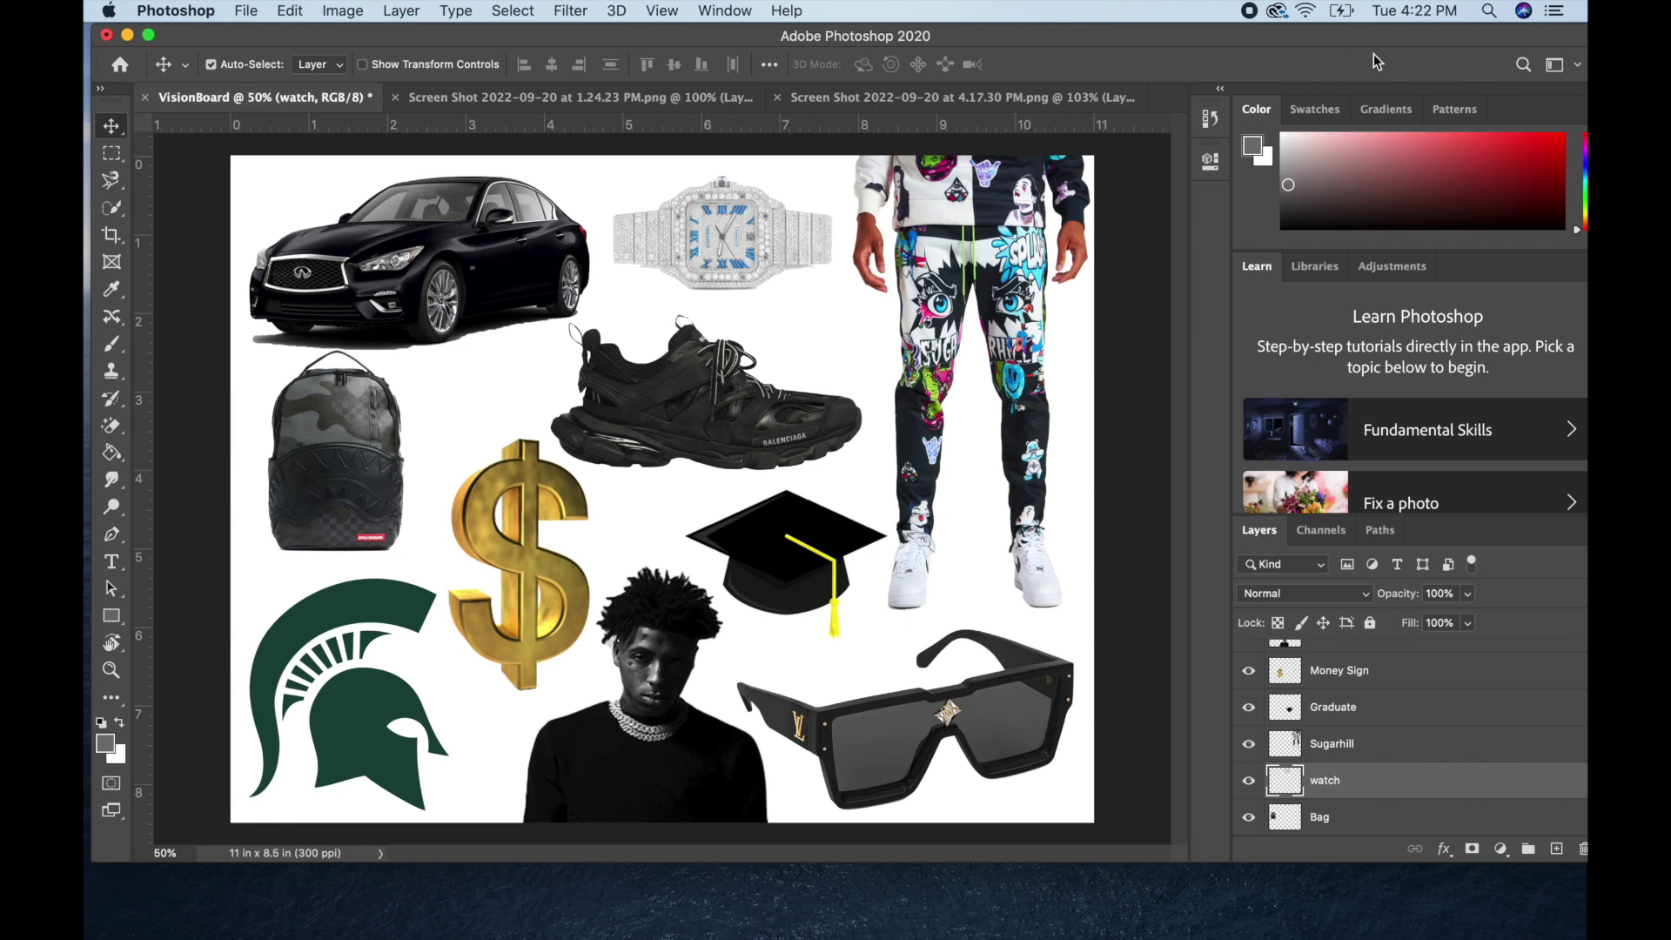
pyautogui.moveTo(1362, 41); pyautogui.dragTo(1358, 40)
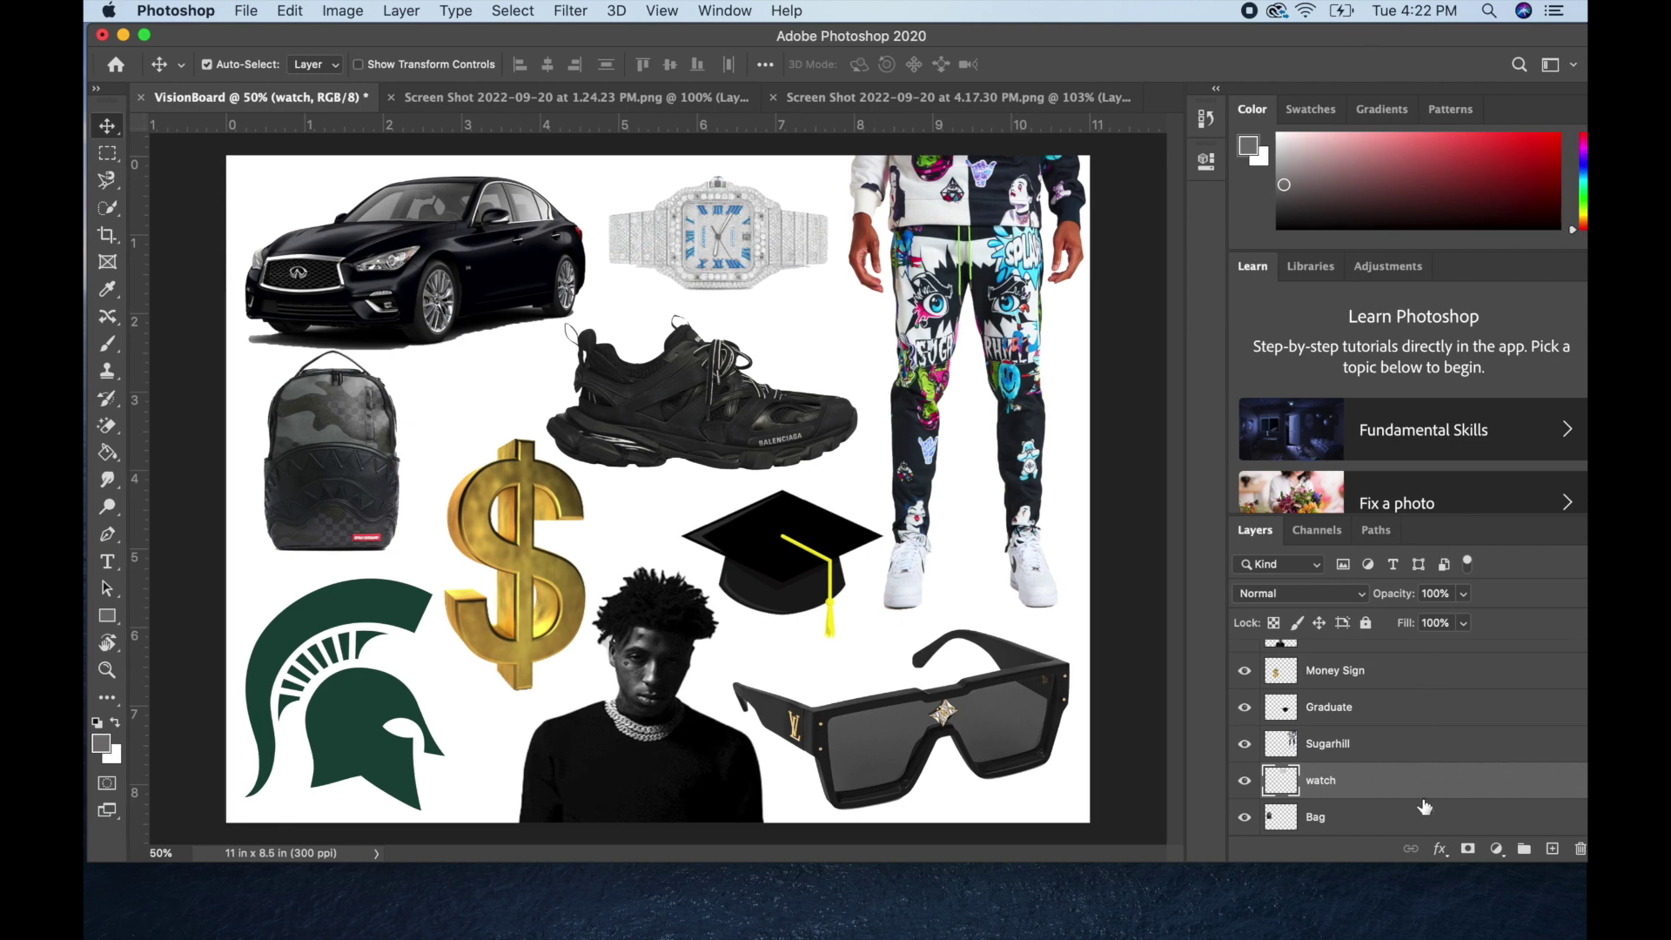
# - Add a drop shadow to the watch layer with 20 px distance and 30% spread
pyautogui.click(1439, 853)
pyautogui.click(1440, 853)
pyautogui.click(1439, 853)
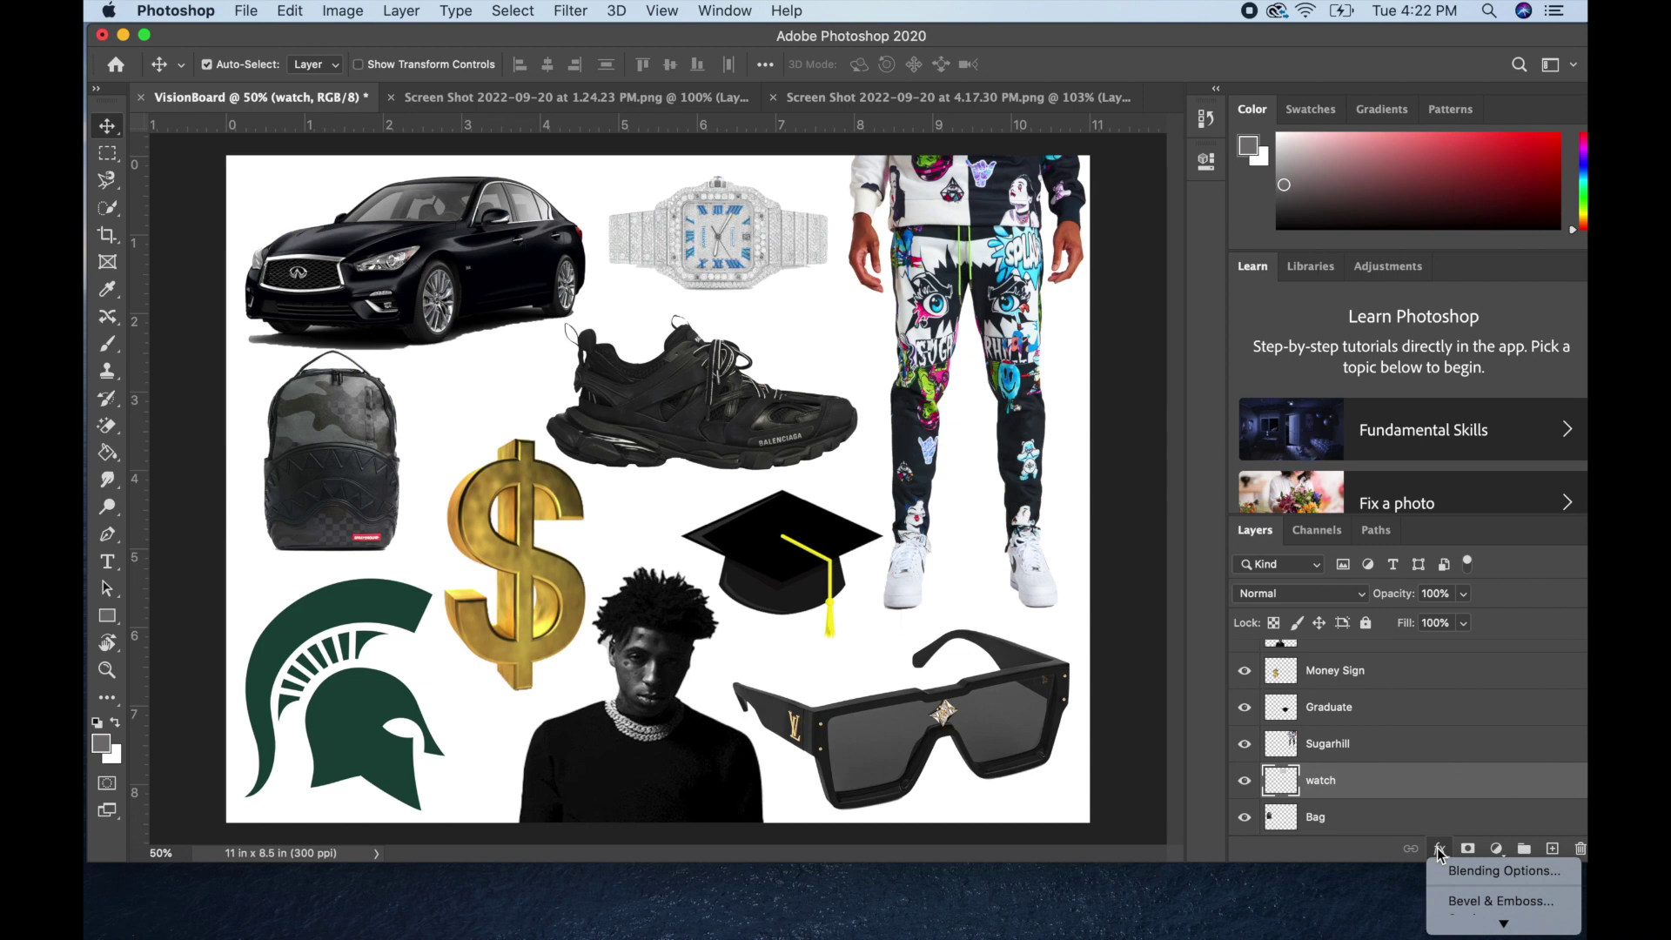
pyautogui.moveTo(1480, 924)
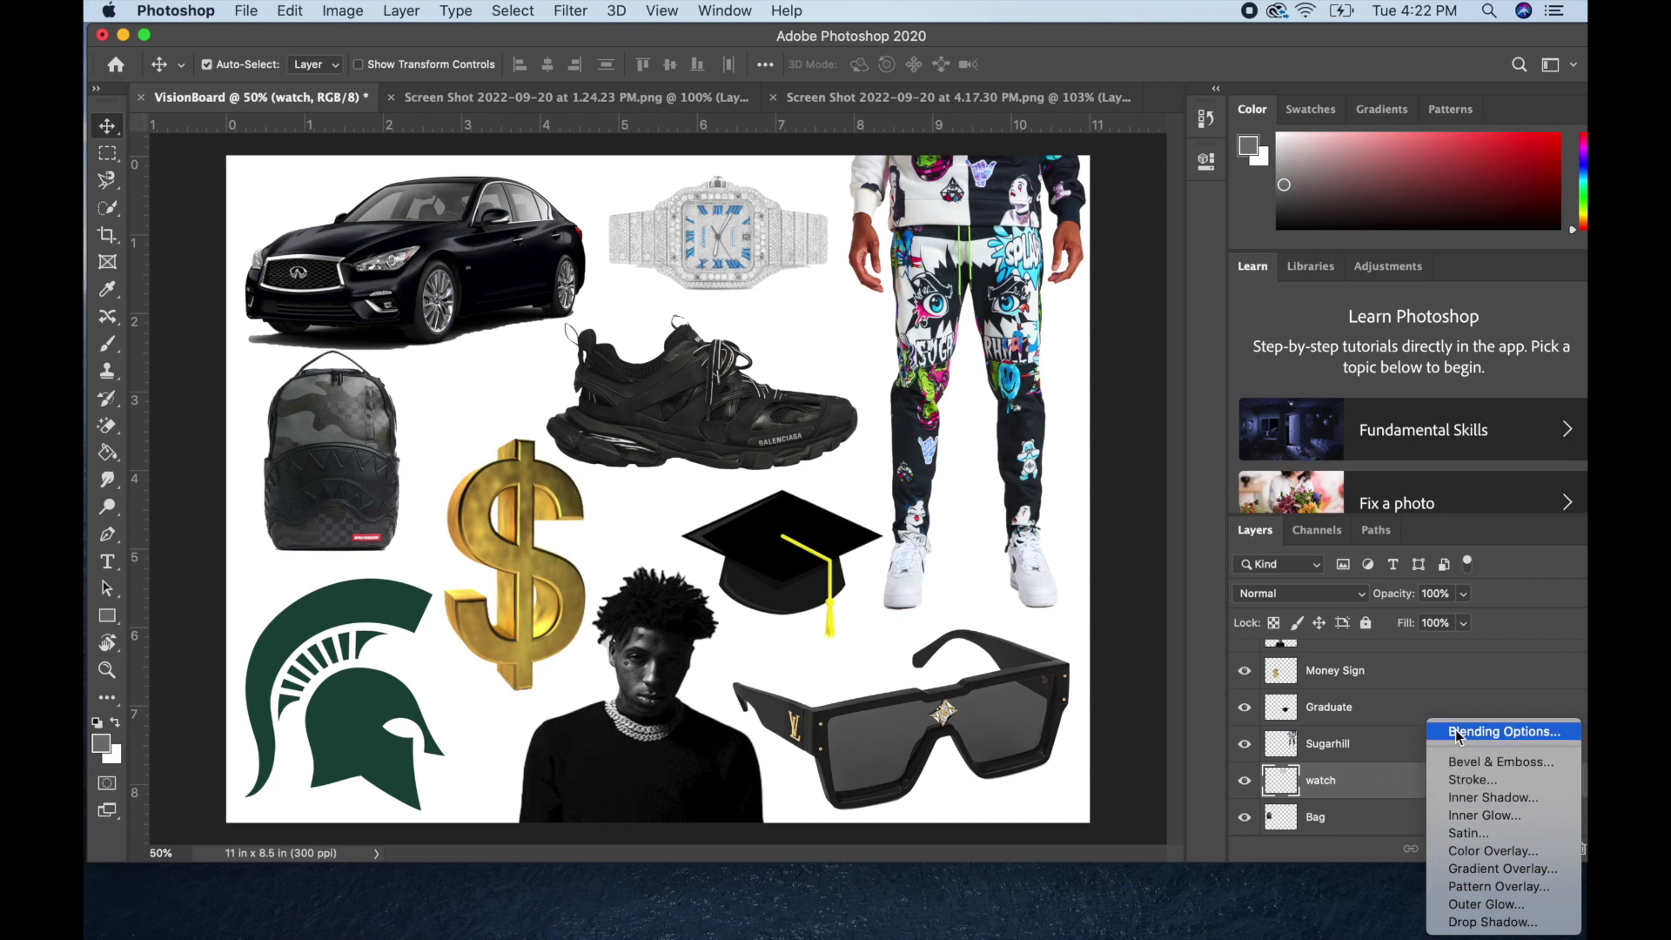
pyautogui.click(1462, 925)
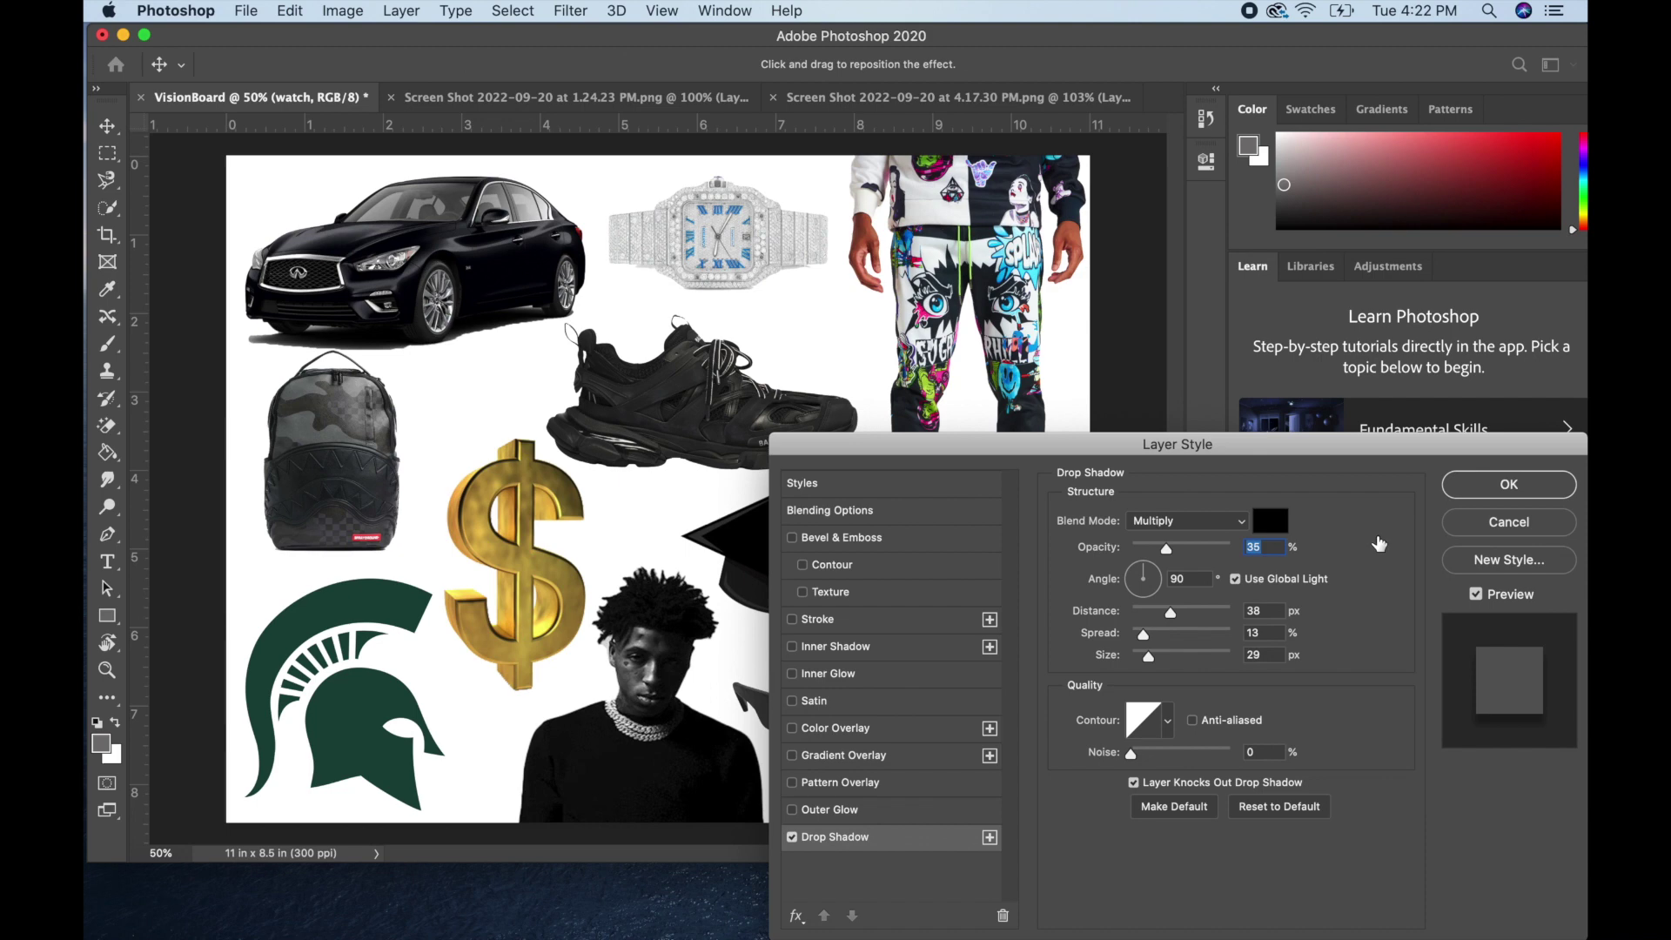
pyautogui.moveTo(1191, 443); pyautogui.dragTo(1099, 364)
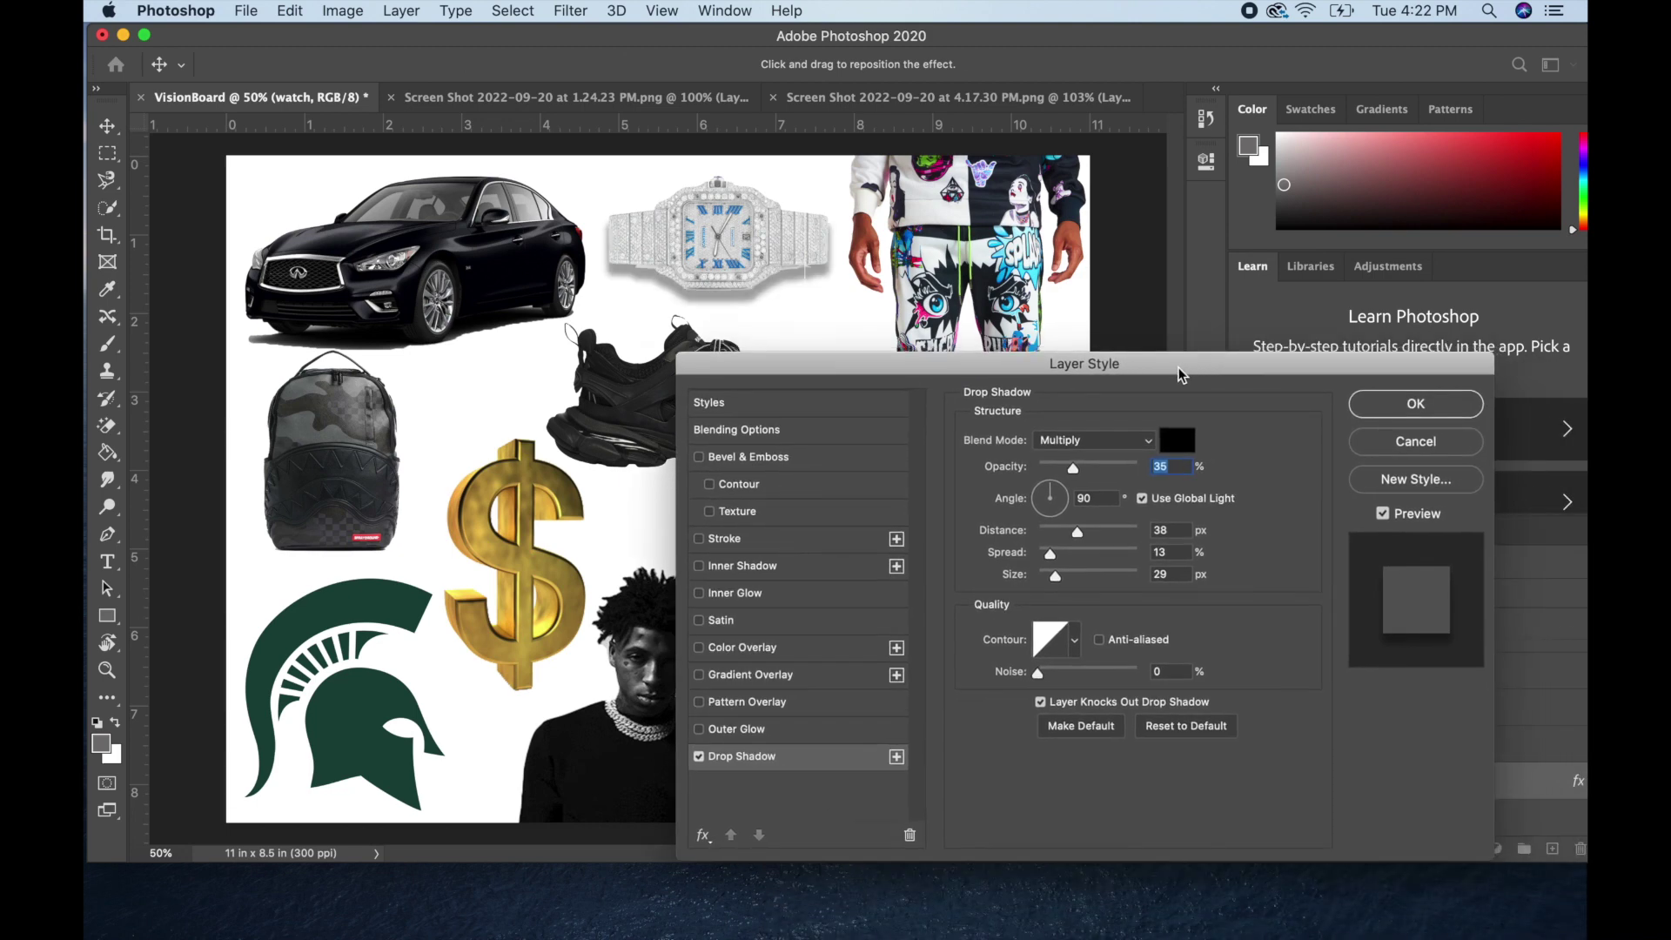
pyautogui.moveTo(1051, 555); pyautogui.dragTo(1051, 558)
pyautogui.moveTo(1079, 531)
pyautogui.mouseDown()
pyautogui.moveTo(1128, 531)
pyautogui.moveTo(1062, 544)
pyautogui.mouseUp()
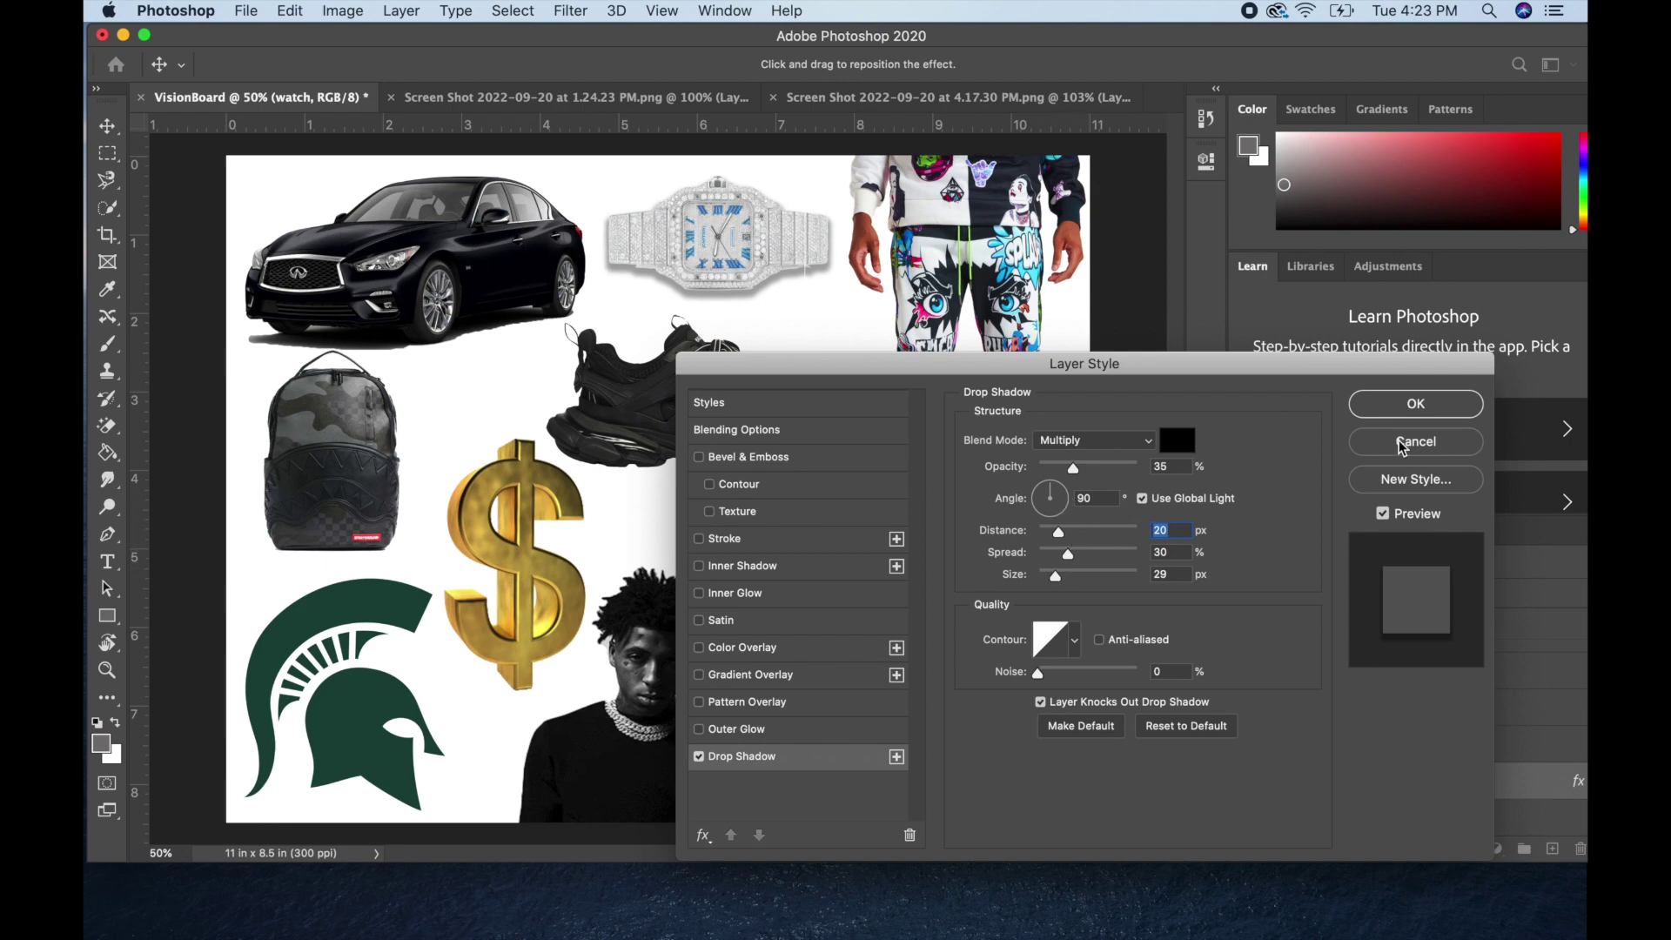
pyautogui.click(1428, 416)
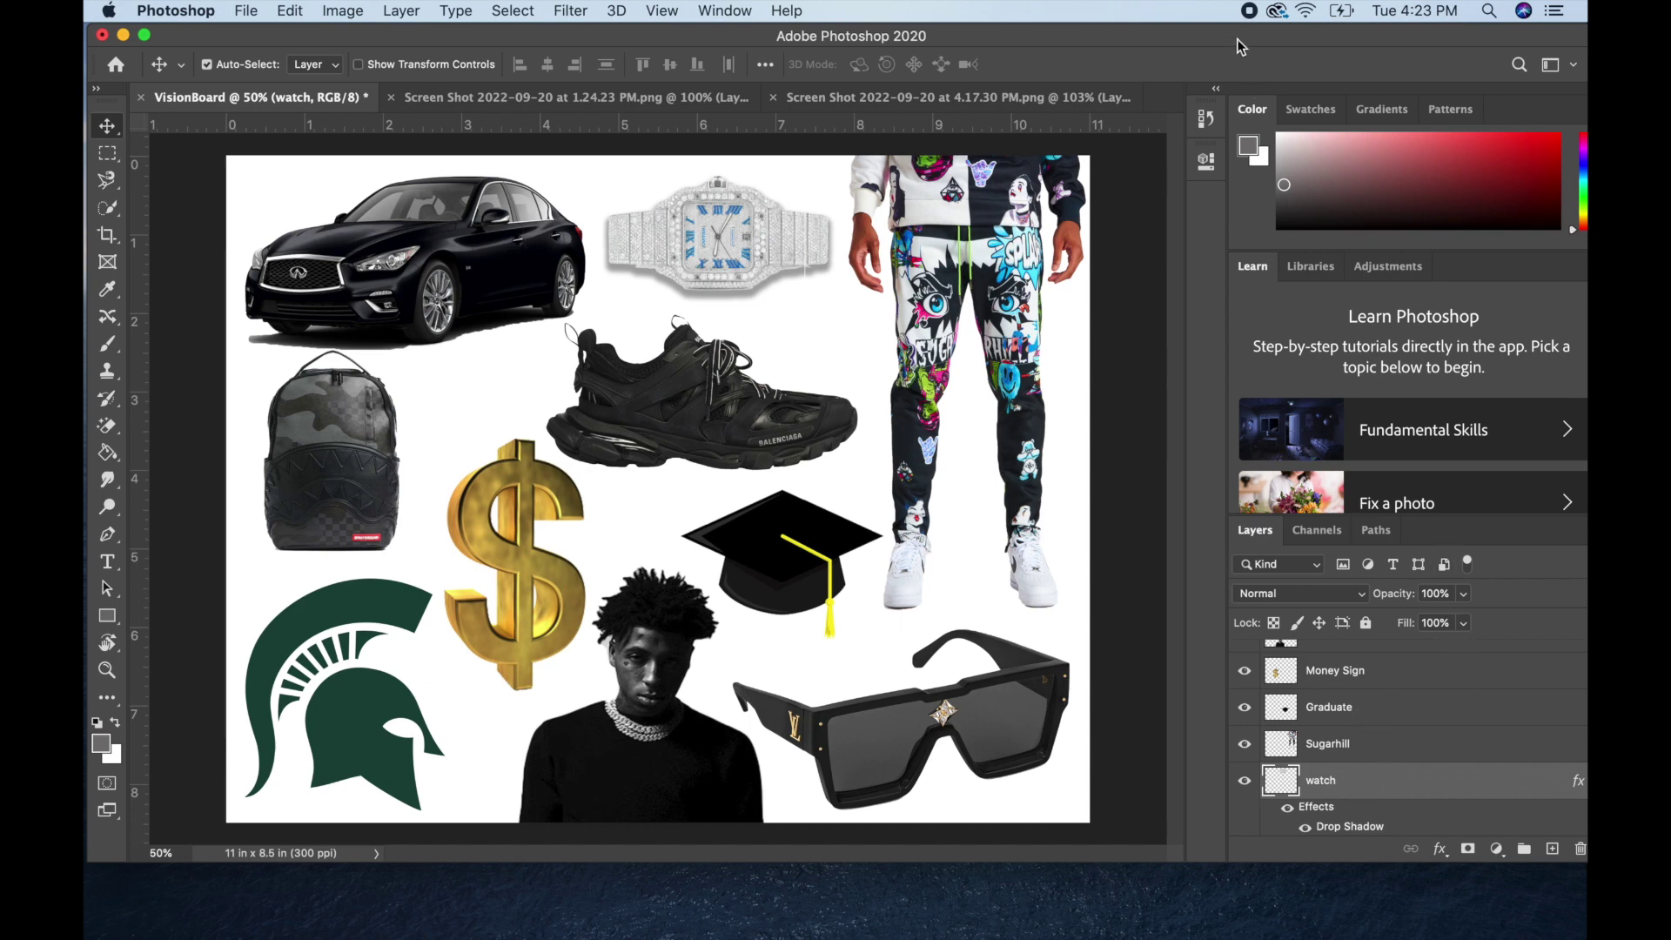
pyautogui.moveTo(1237, 39); pyautogui.dragTo(1233, 39)
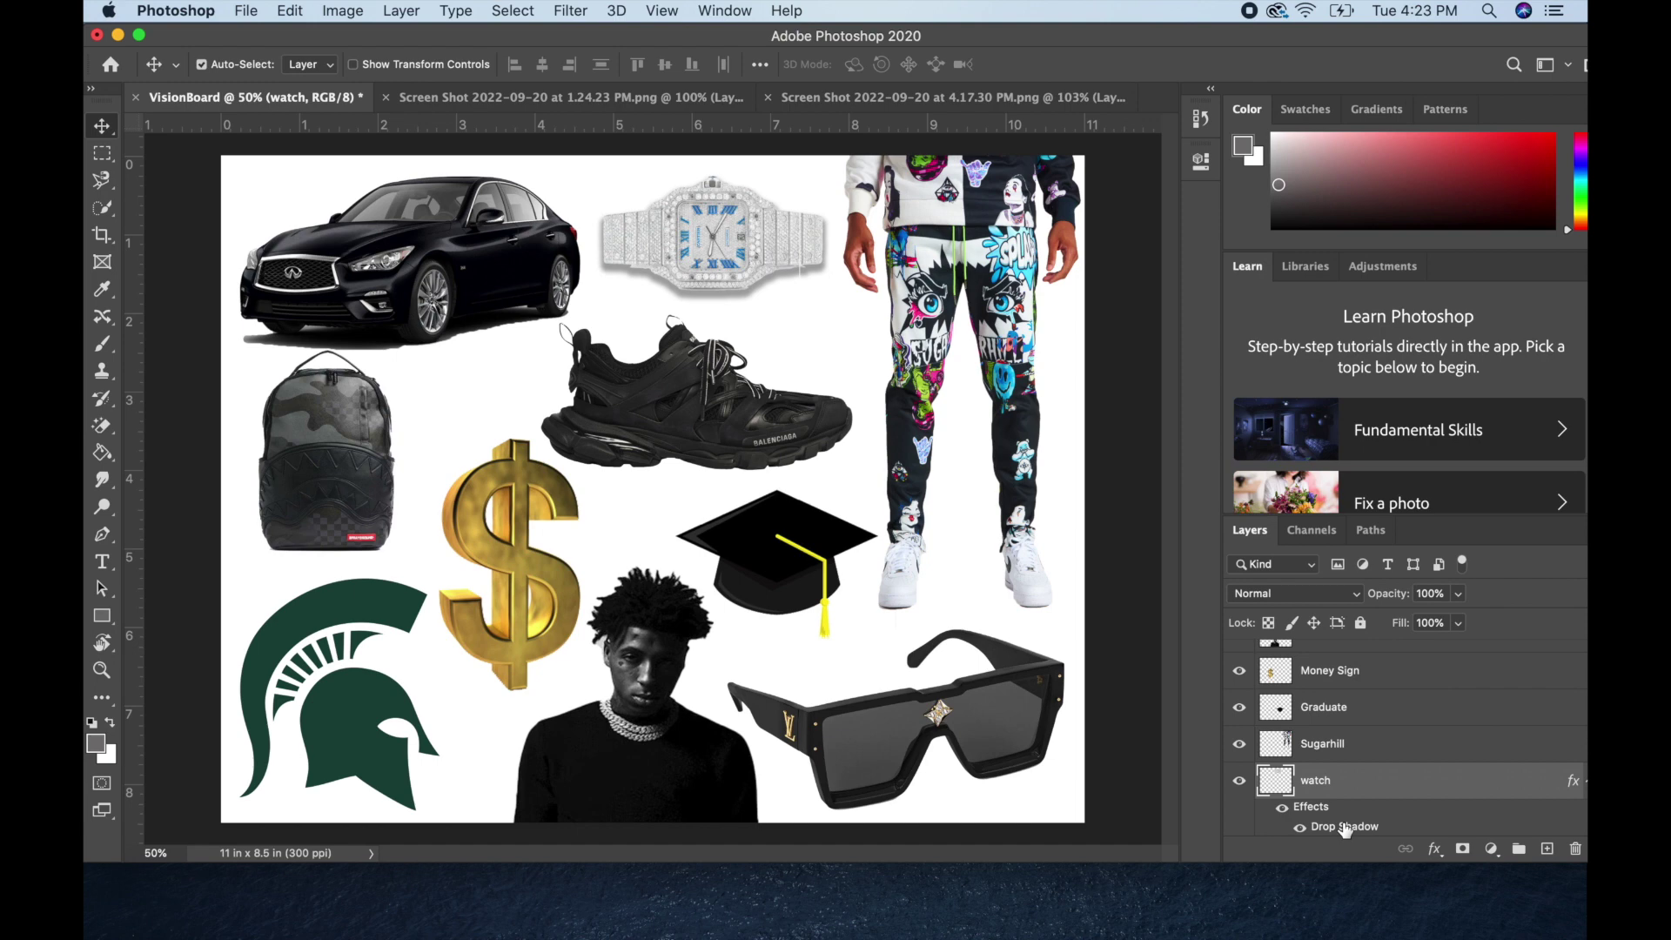
# - Copy the watch's drop shadow to the Sugarhill layer and hide the effect on that layer
pyautogui.moveTo(1344, 827); pyautogui.dragTo(1341, 747)
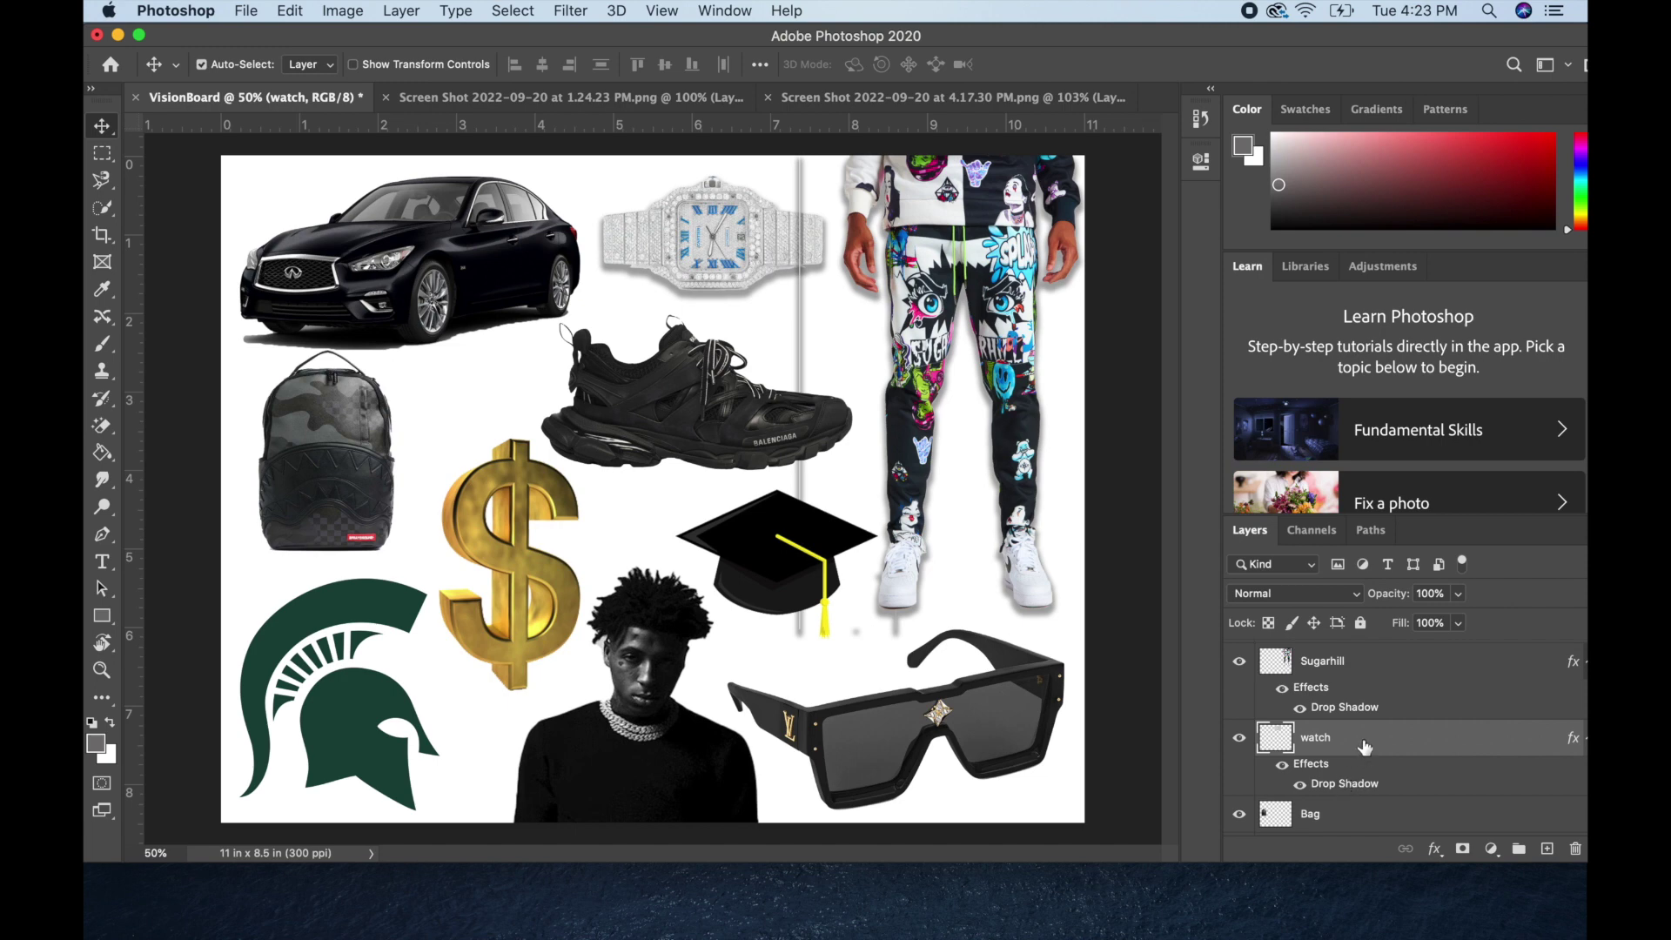
pyautogui.scroll(2, 1364, 741)
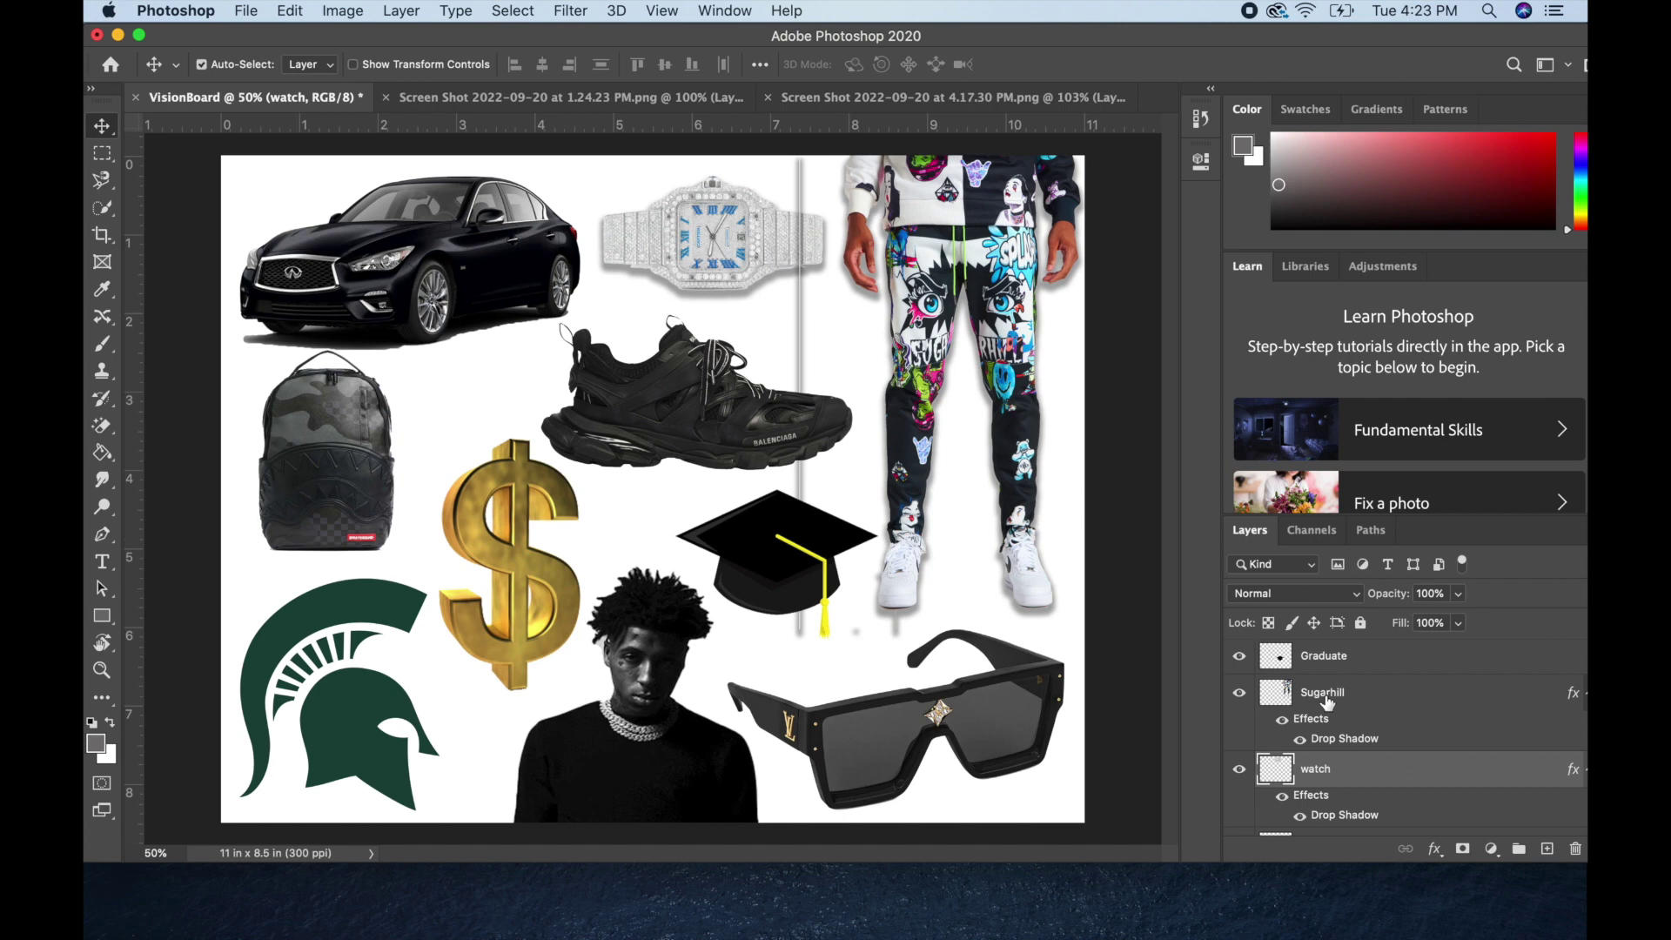
pyautogui.click(1353, 742)
pyautogui.click(1301, 741)
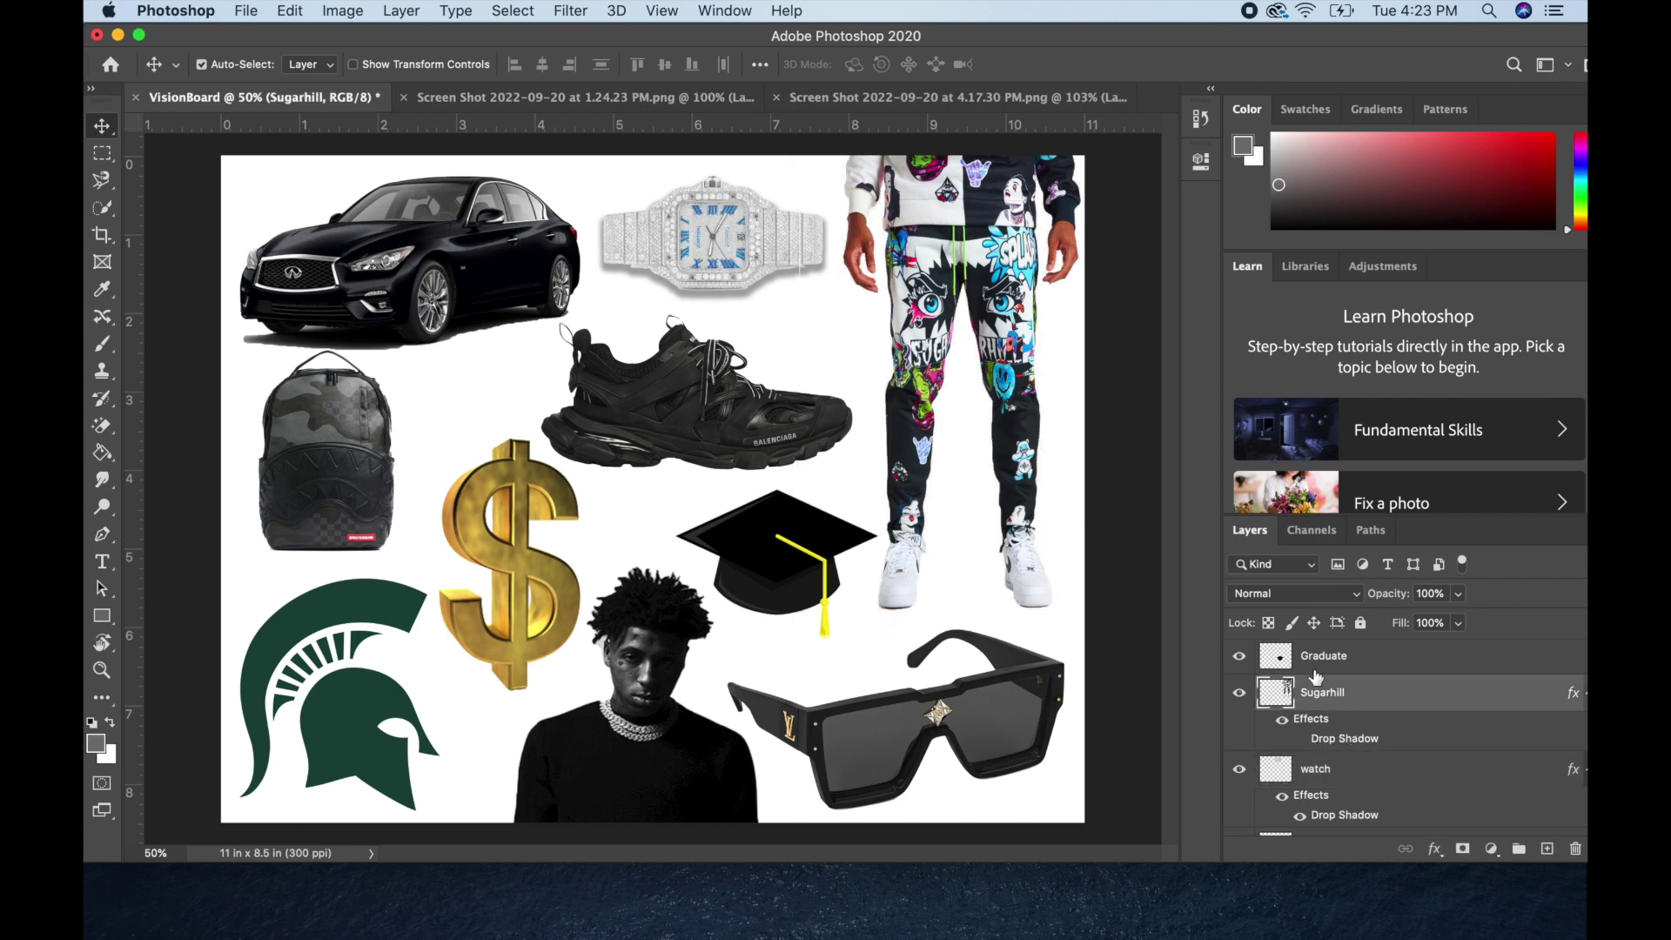
# - Copy the drop shadow to the Graduate, Money Sign and Artist layers
pyautogui.moveTo(1344, 740); pyautogui.dragTo(1345, 670)
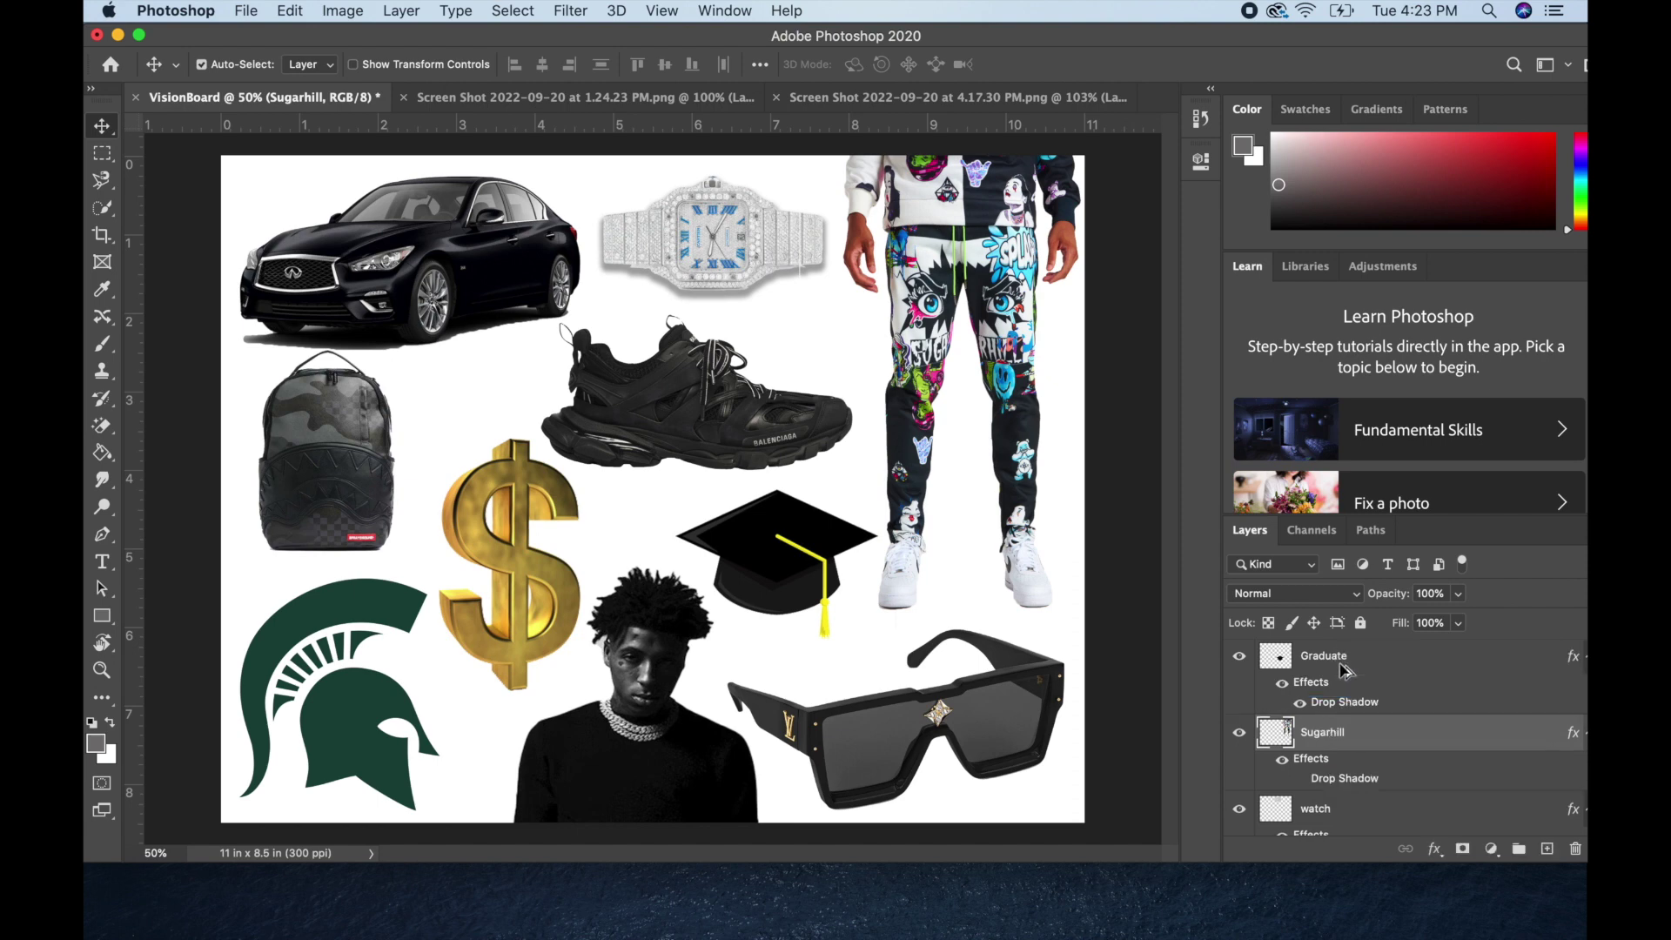
pyautogui.scroll(2, 1342, 670)
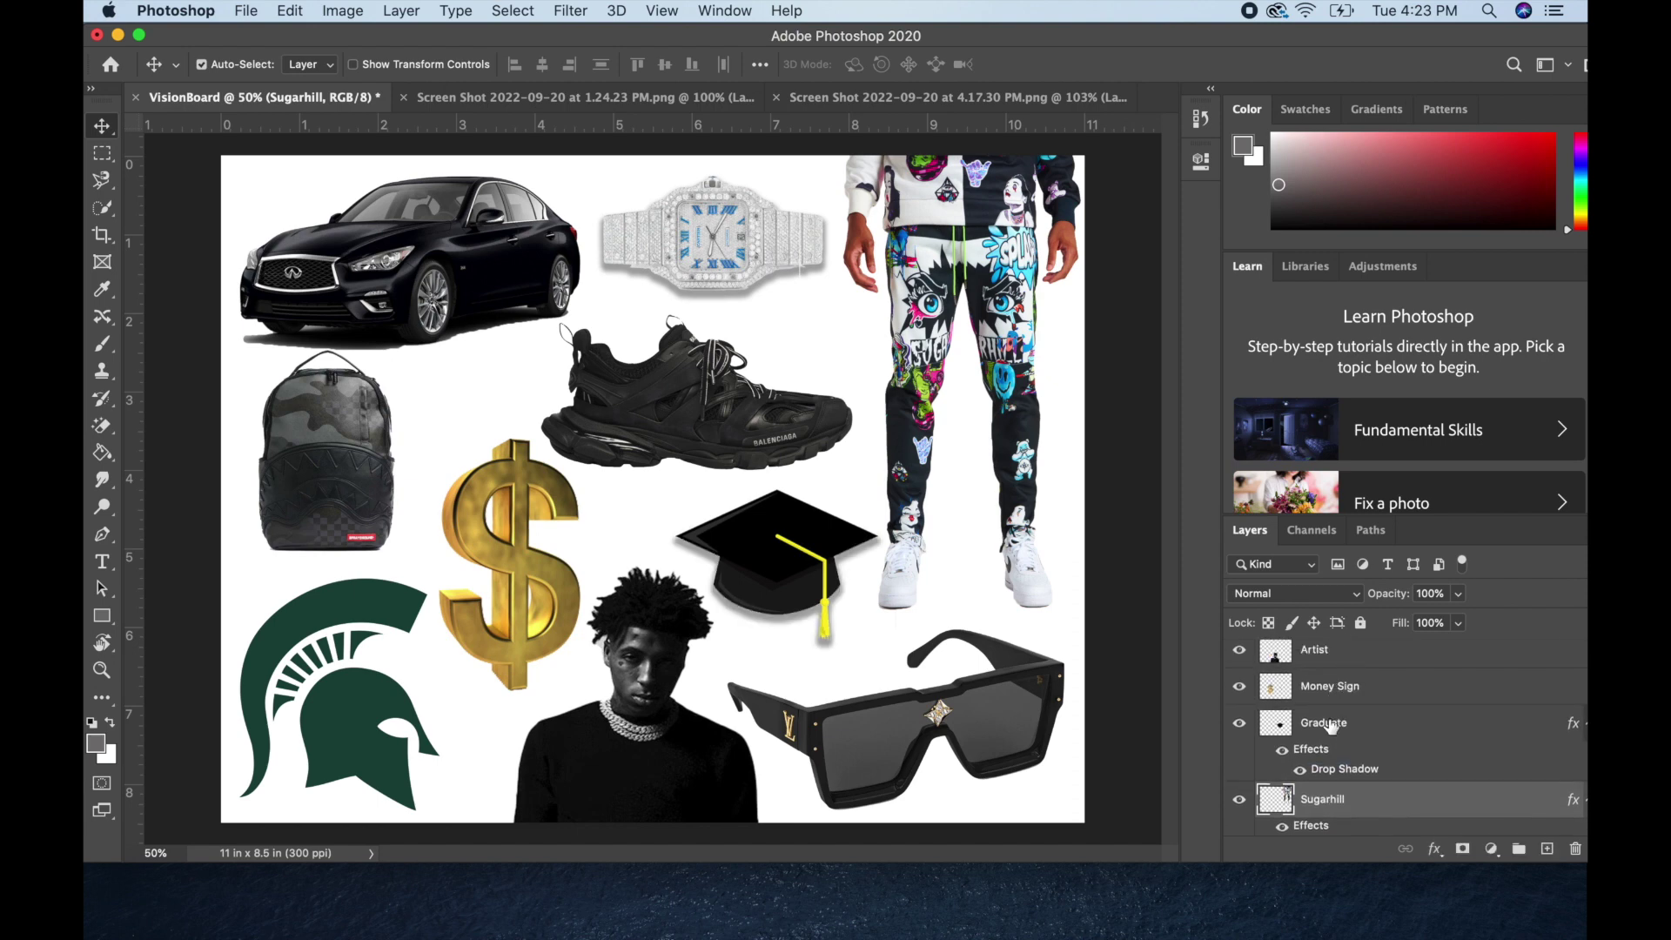
pyautogui.moveTo(1325, 754); pyautogui.dragTo(1322, 696)
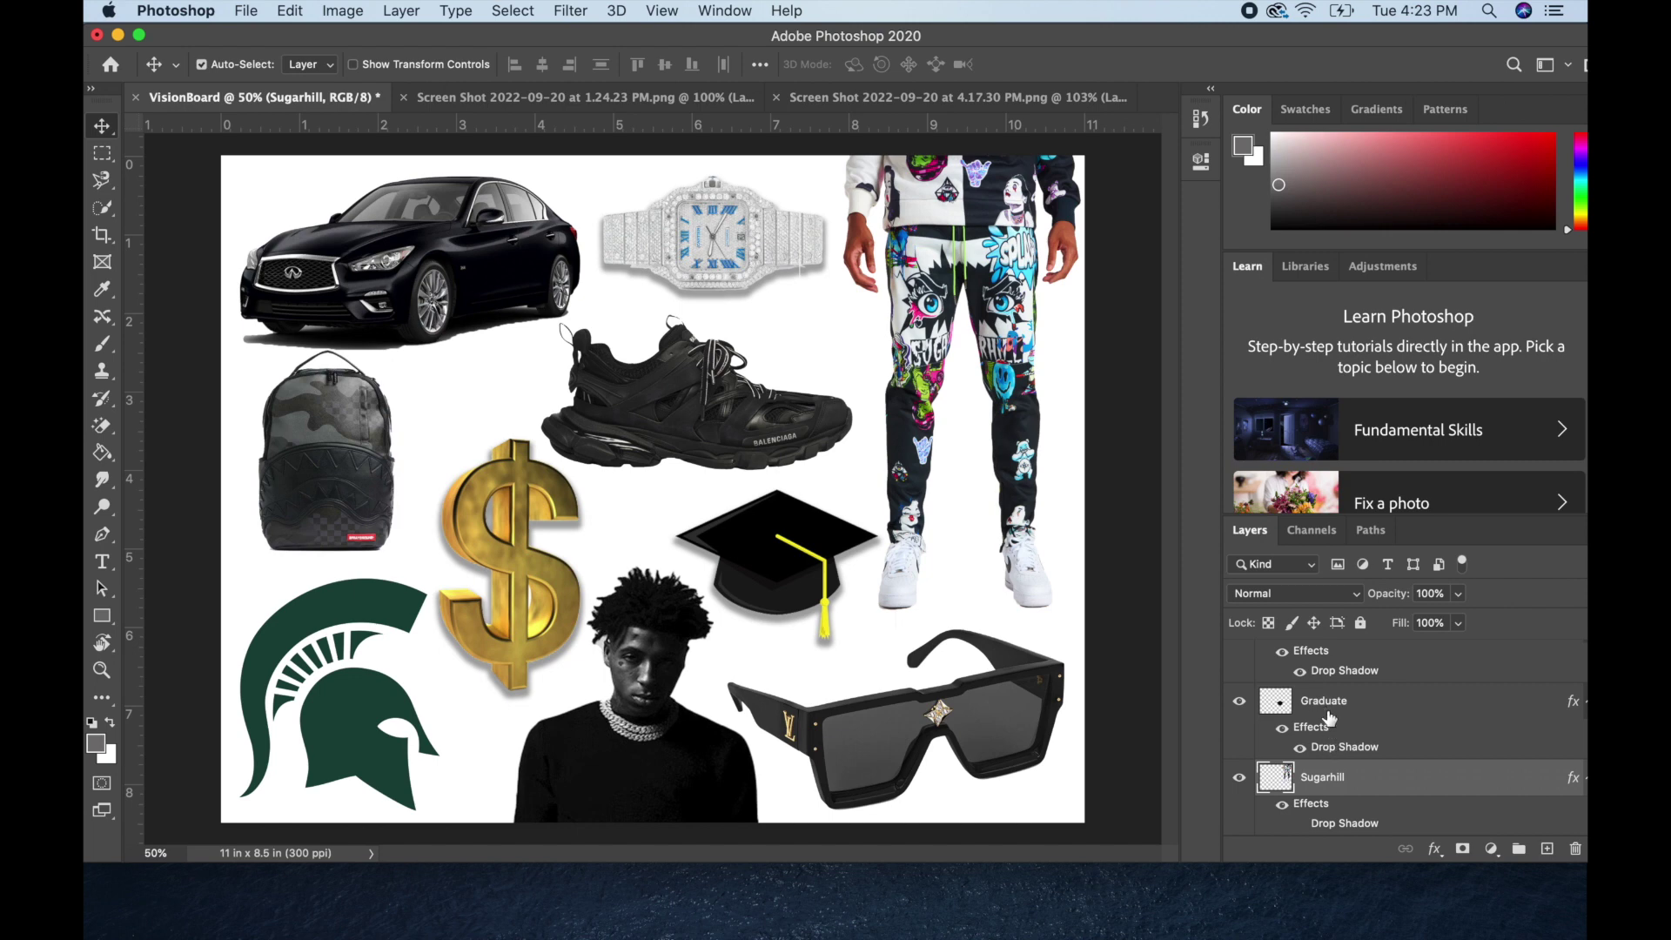
pyautogui.scroll(3, 1330, 718)
pyautogui.moveTo(1330, 753); pyautogui.dragTo(1324, 679)
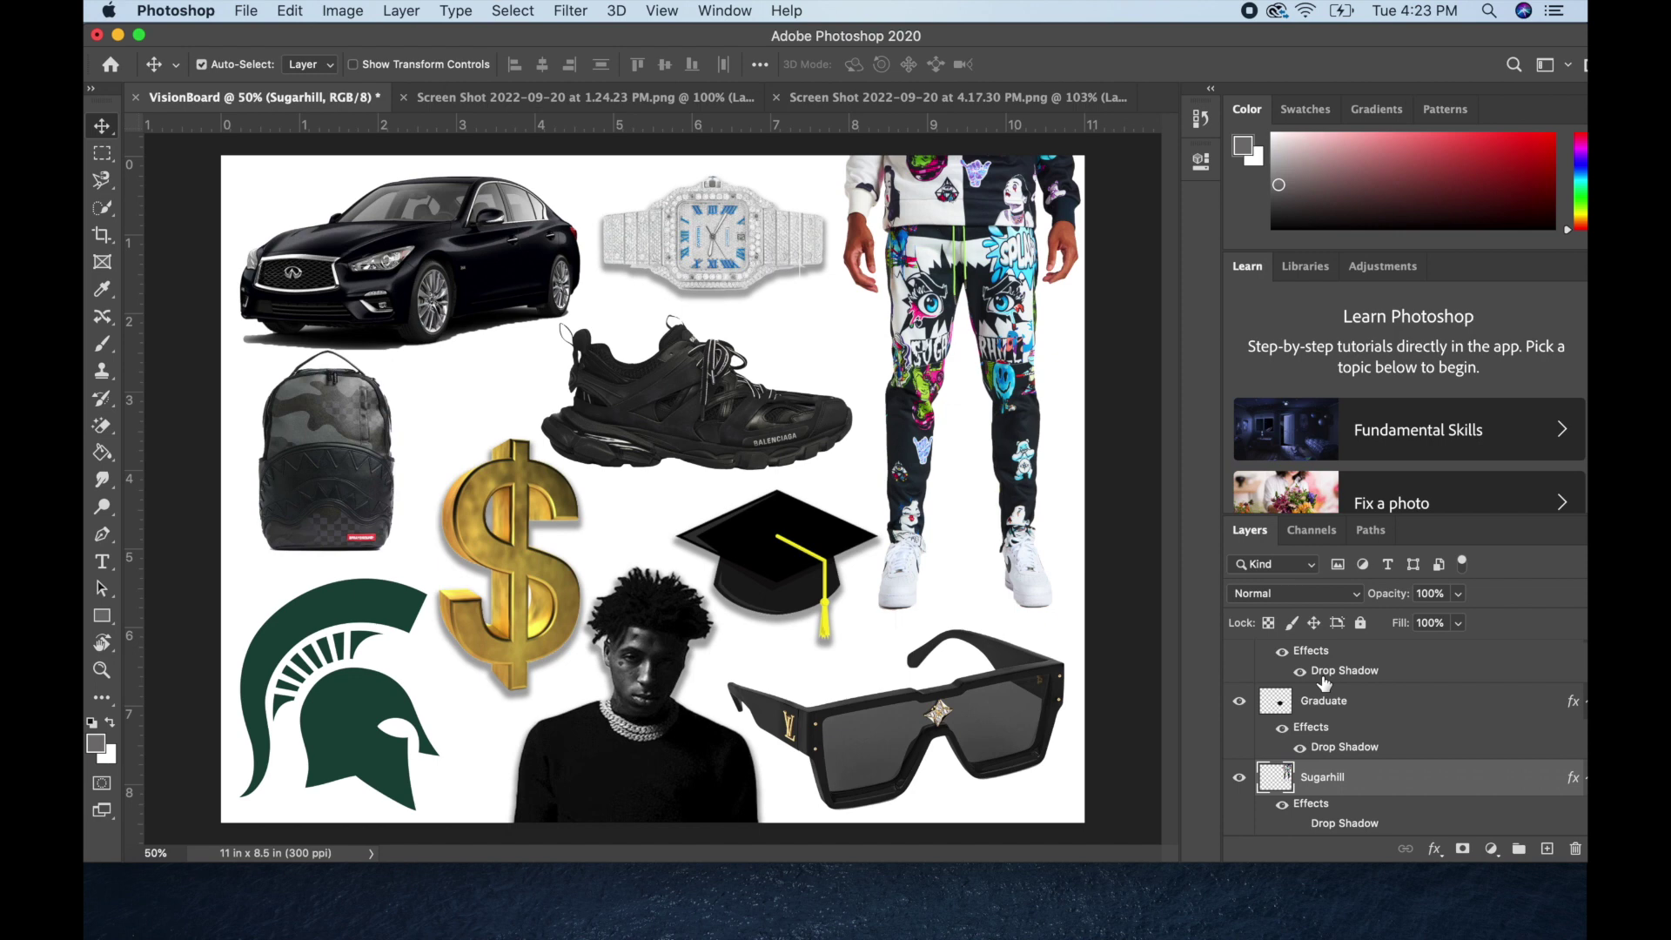
# - Copy the drop shadow to the Shoe and Michagin State layers
pyautogui.scroll(3, 1324, 684)
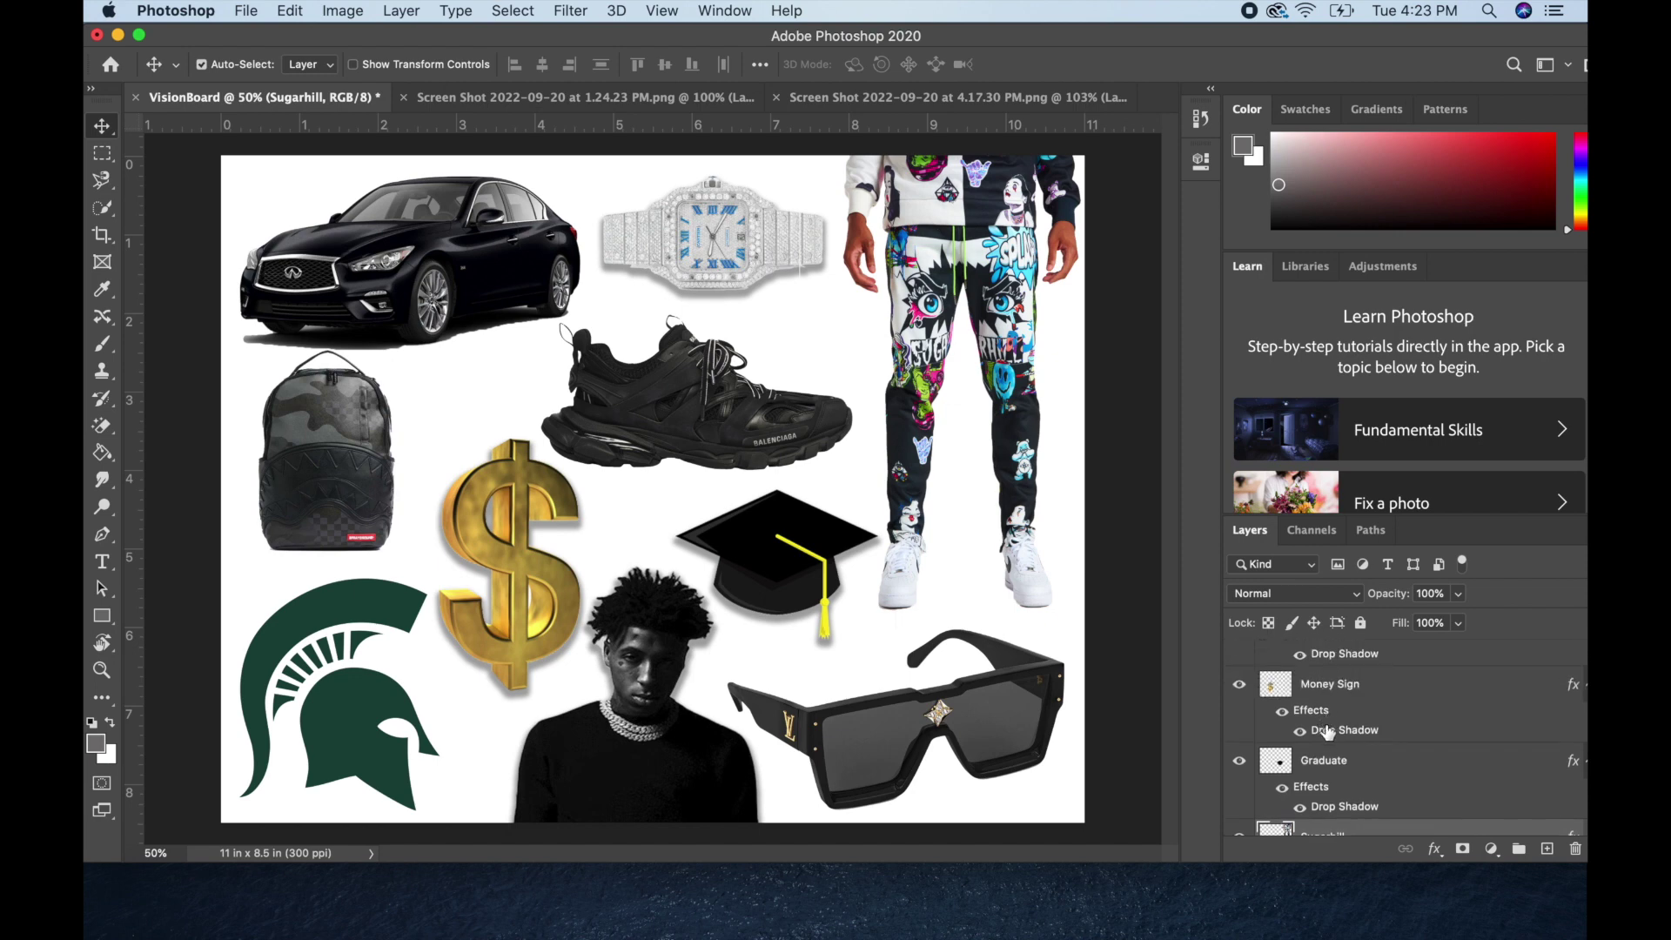
pyautogui.scroll(3, 1328, 733)
pyautogui.scroll(1, 1329, 729)
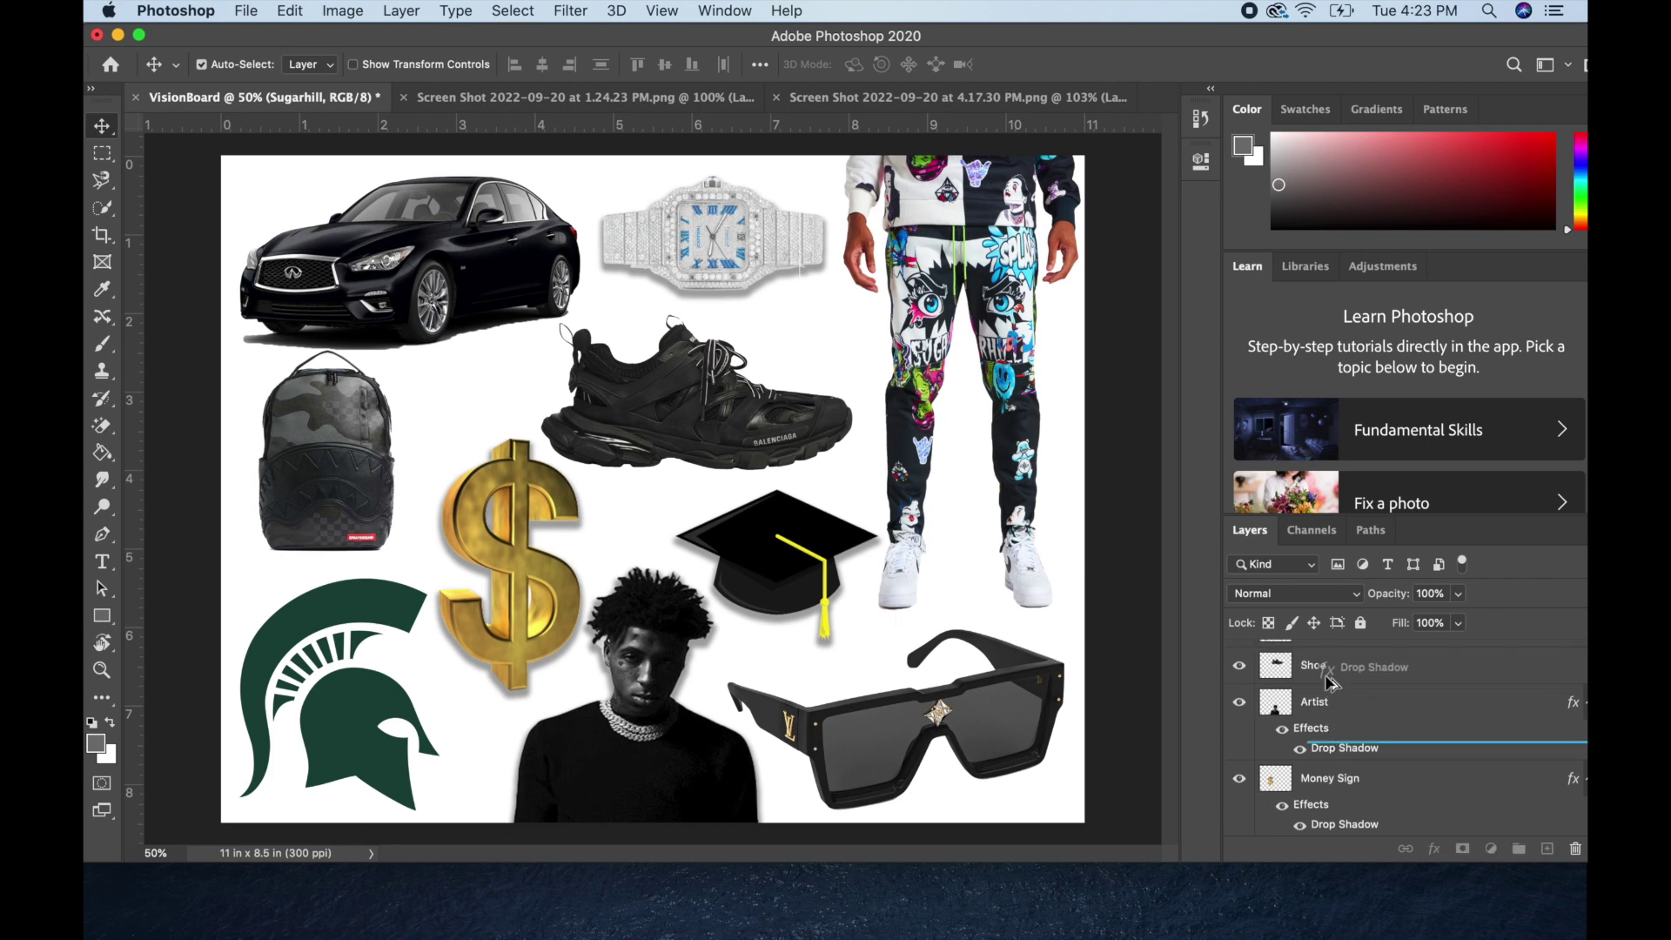
pyautogui.scroll(-5, 1325, 679)
pyautogui.scroll(5, 1323, 679)
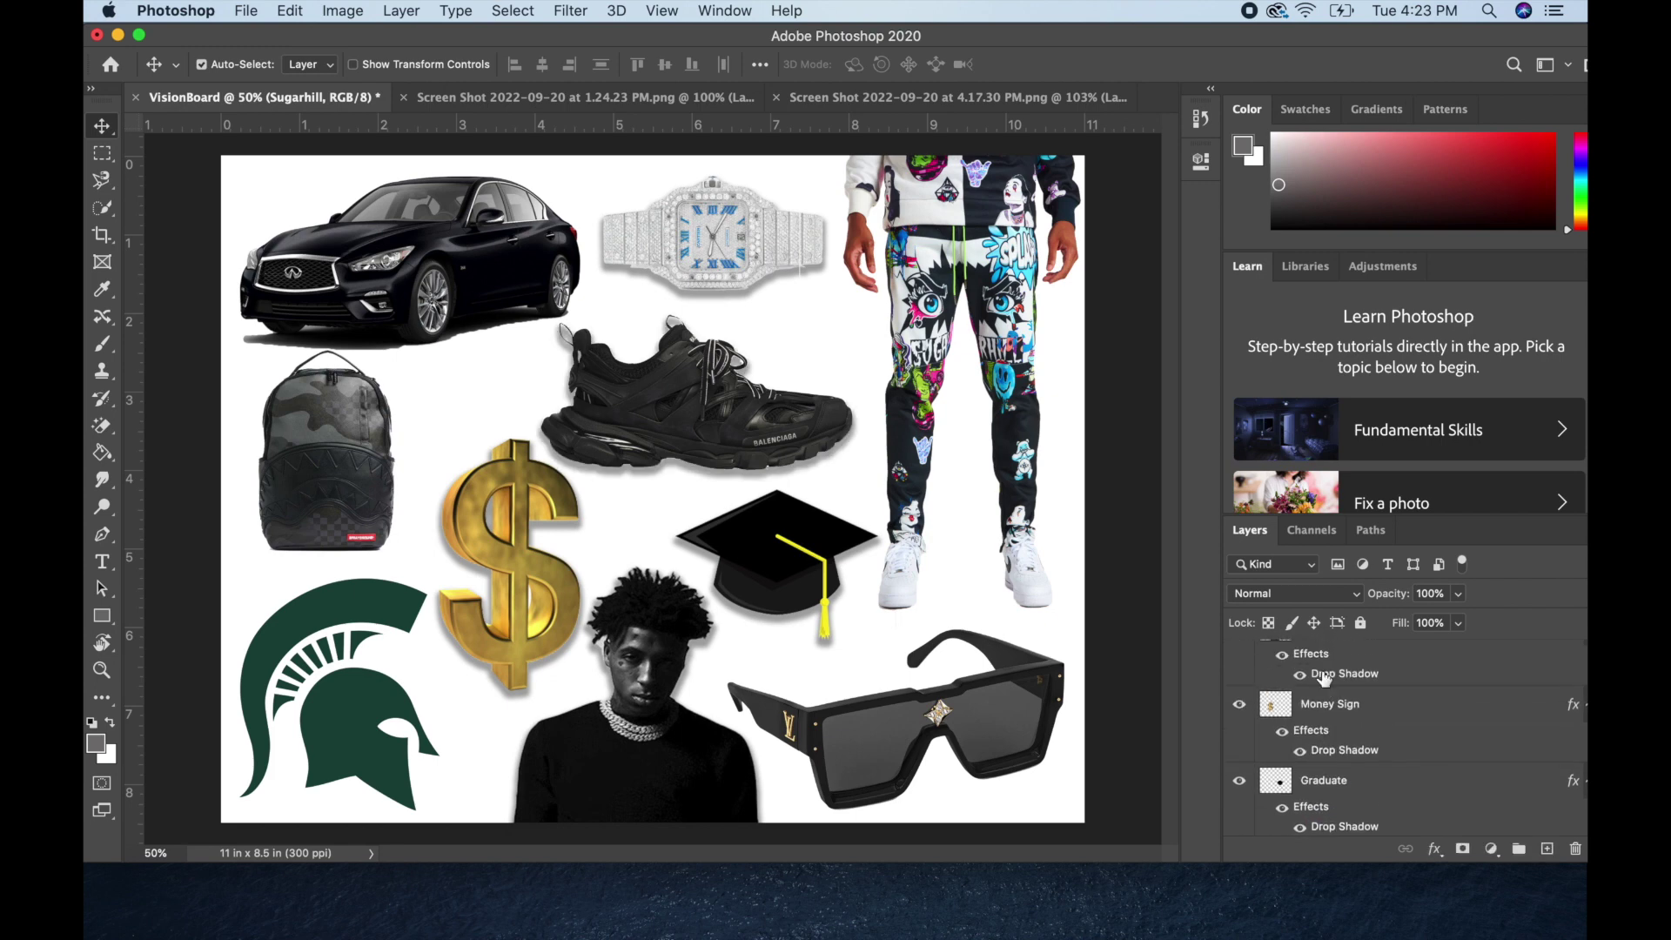
pyautogui.scroll(4, 1324, 678)
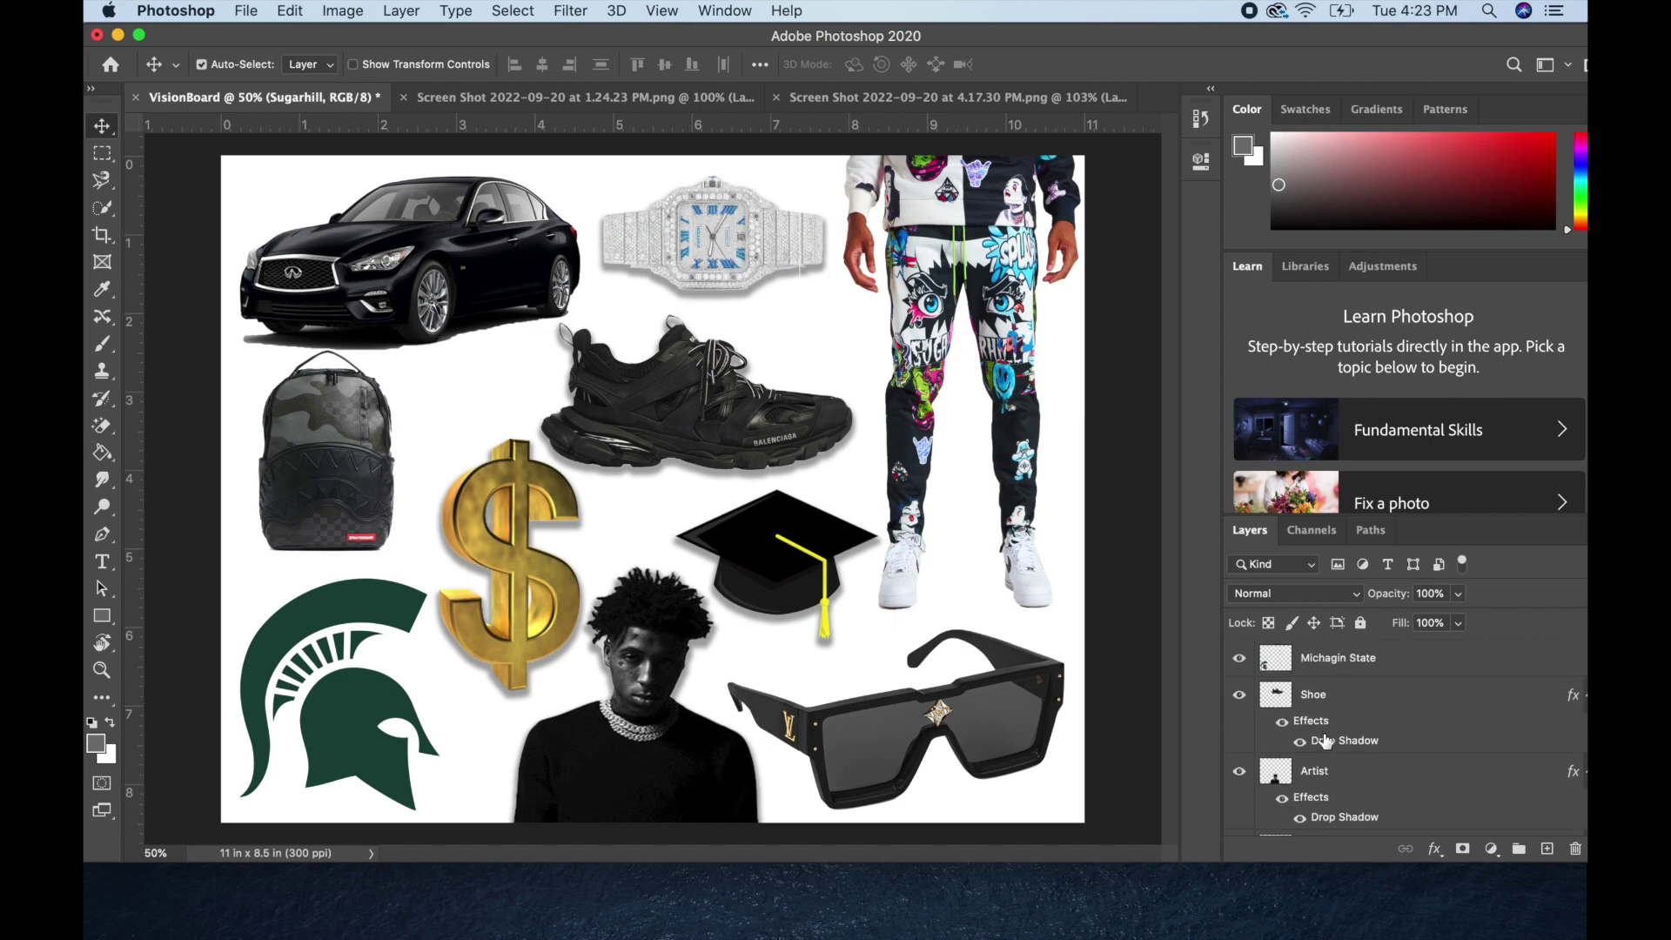
pyautogui.scroll(-8, 1321, 668)
pyautogui.scroll(6, 1320, 667)
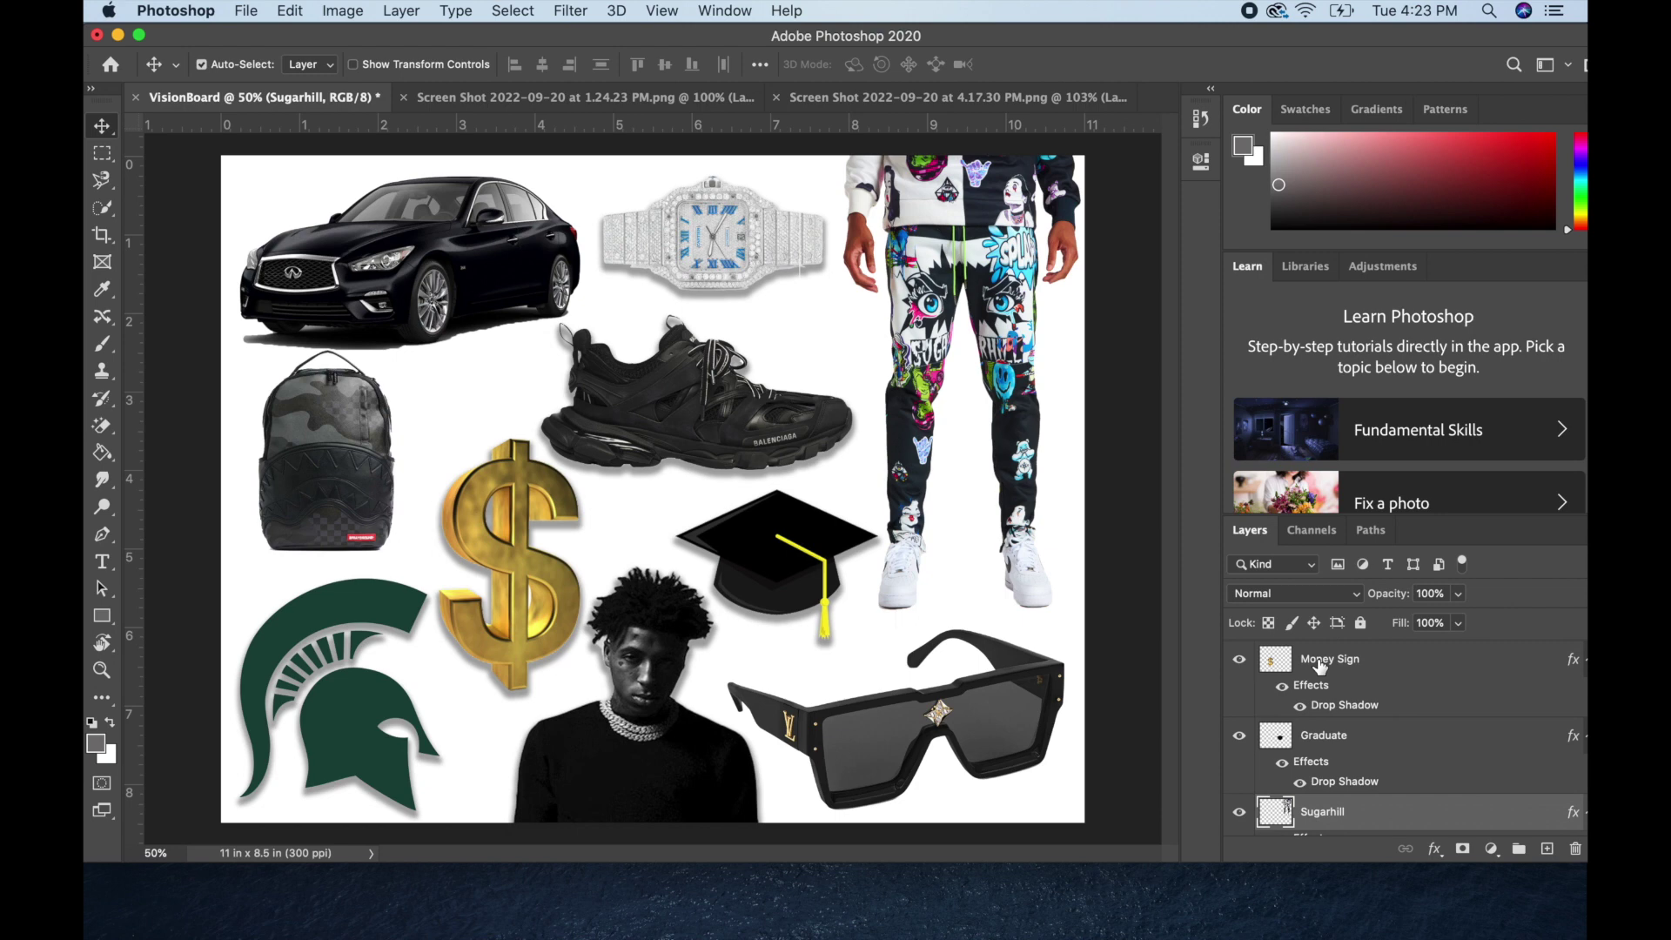
pyautogui.scroll(4, 1320, 667)
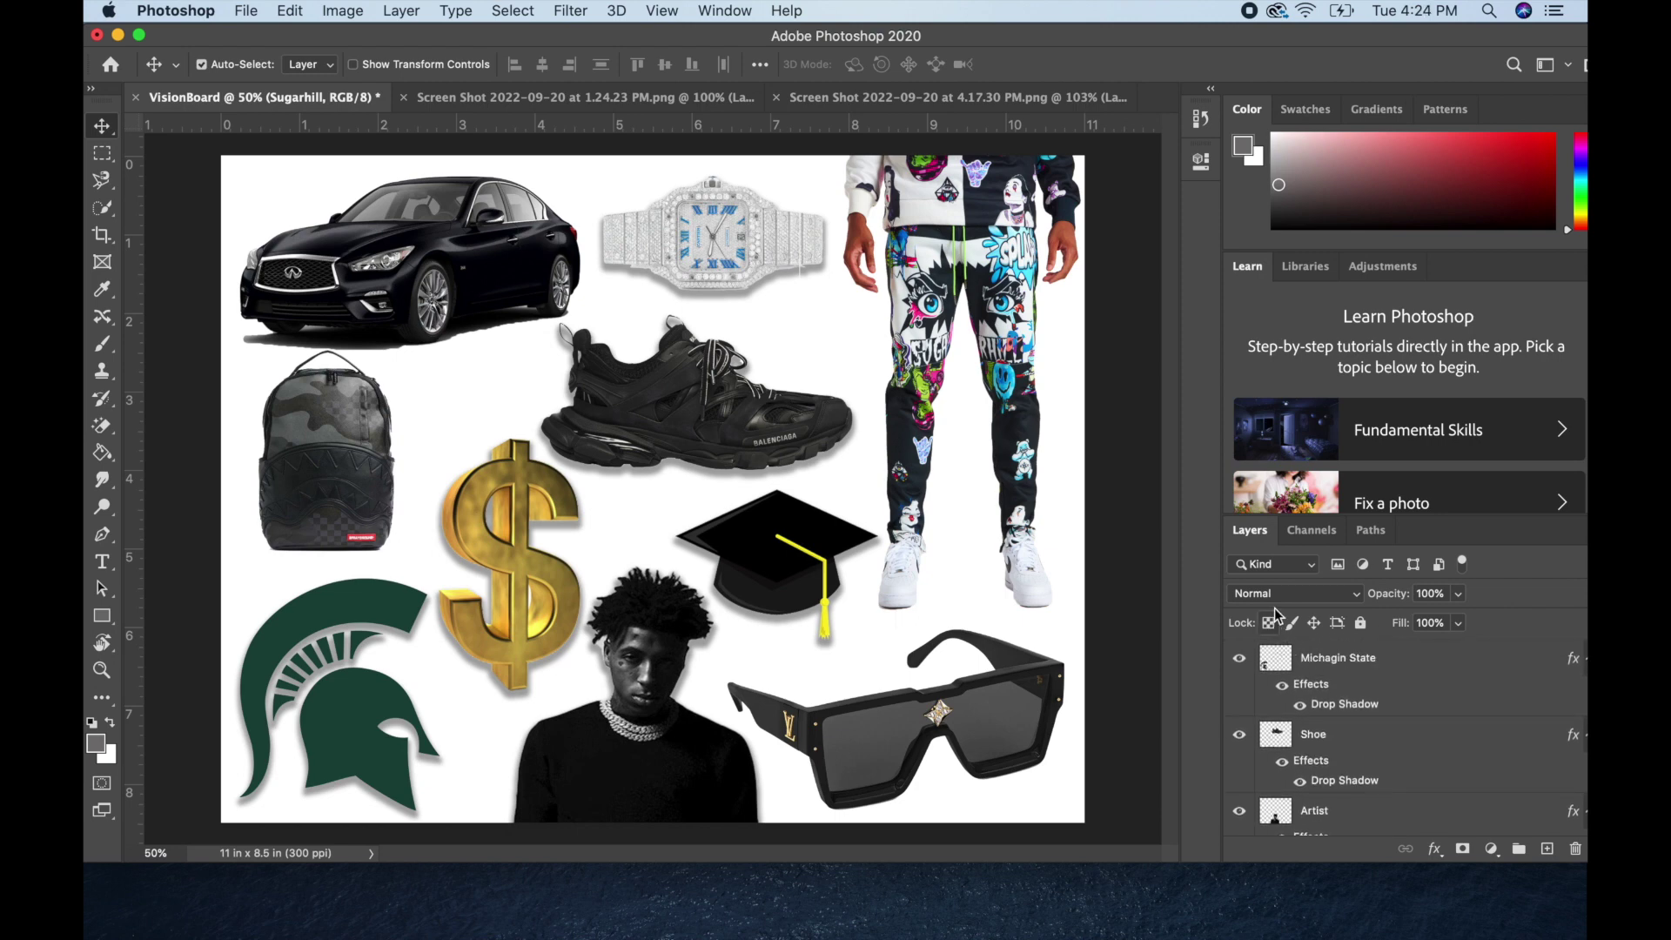
# - Undock and lengthen the layer list, and copy the drop shadow to the Bag, Sunnglasses and Car layers
pyautogui.moveTo(1254, 535); pyautogui.dragTo(1124, 265)
pyautogui.moveTo(1480, 601); pyautogui.dragTo(1477, 933)
pyautogui.scroll(-5, 1380, 714)
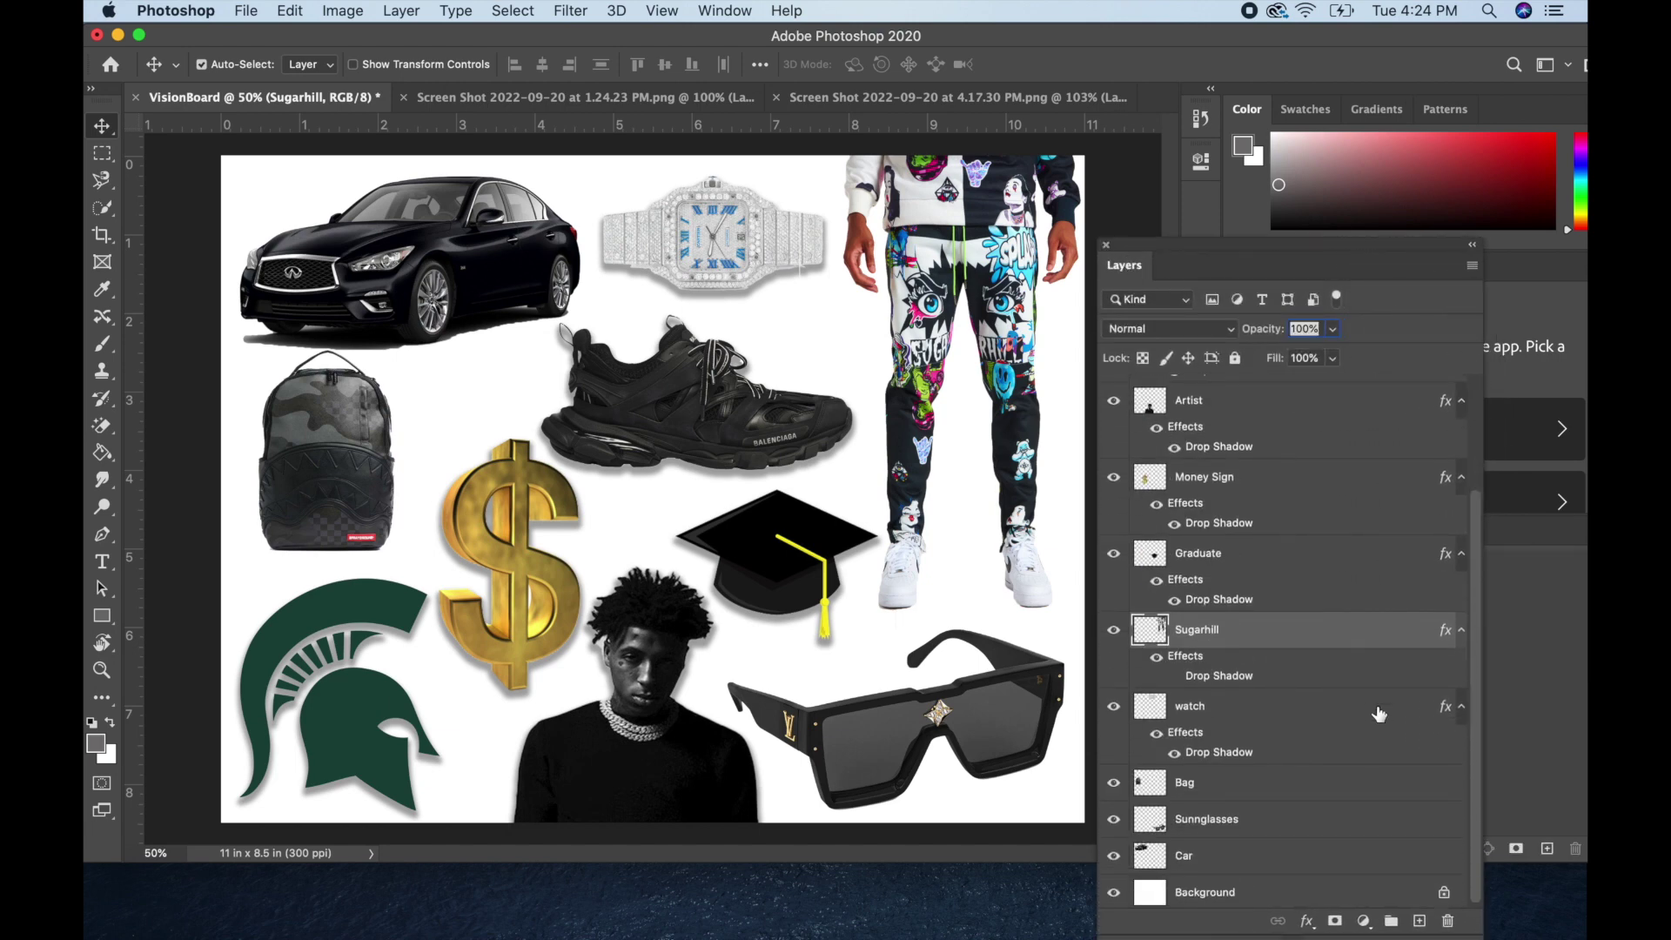
pyautogui.moveTo(1214, 751); pyautogui.dragTo(1208, 866)
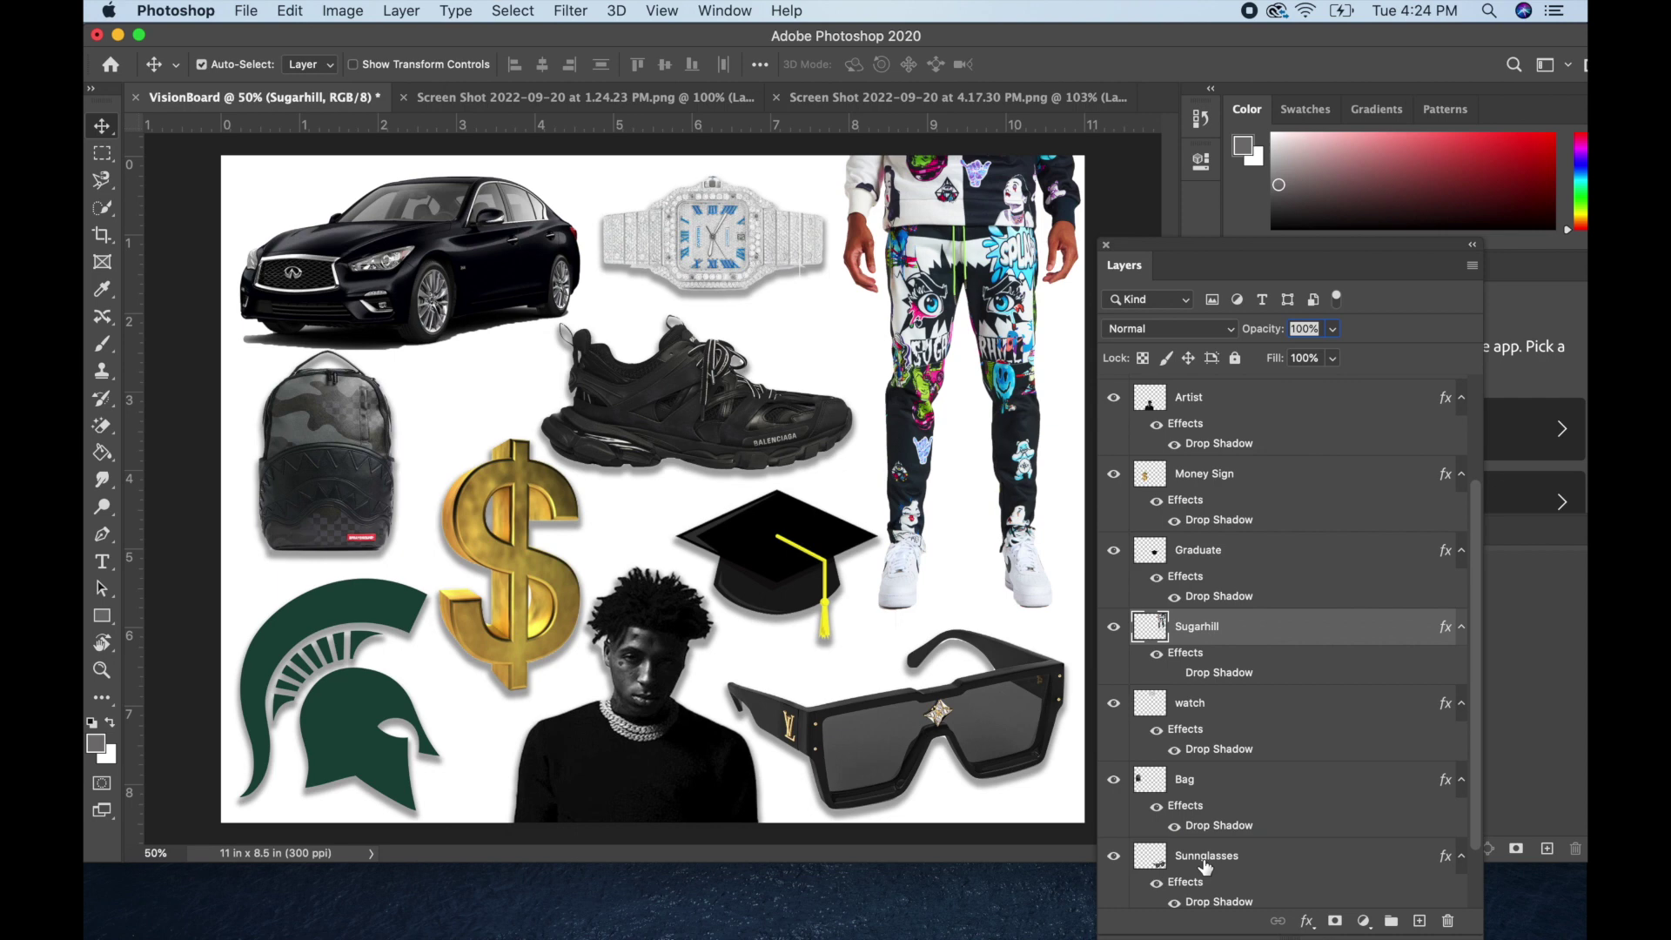
pyautogui.scroll(-3, 1219, 810)
pyautogui.moveTo(1219, 823); pyautogui.dragTo(1206, 869)
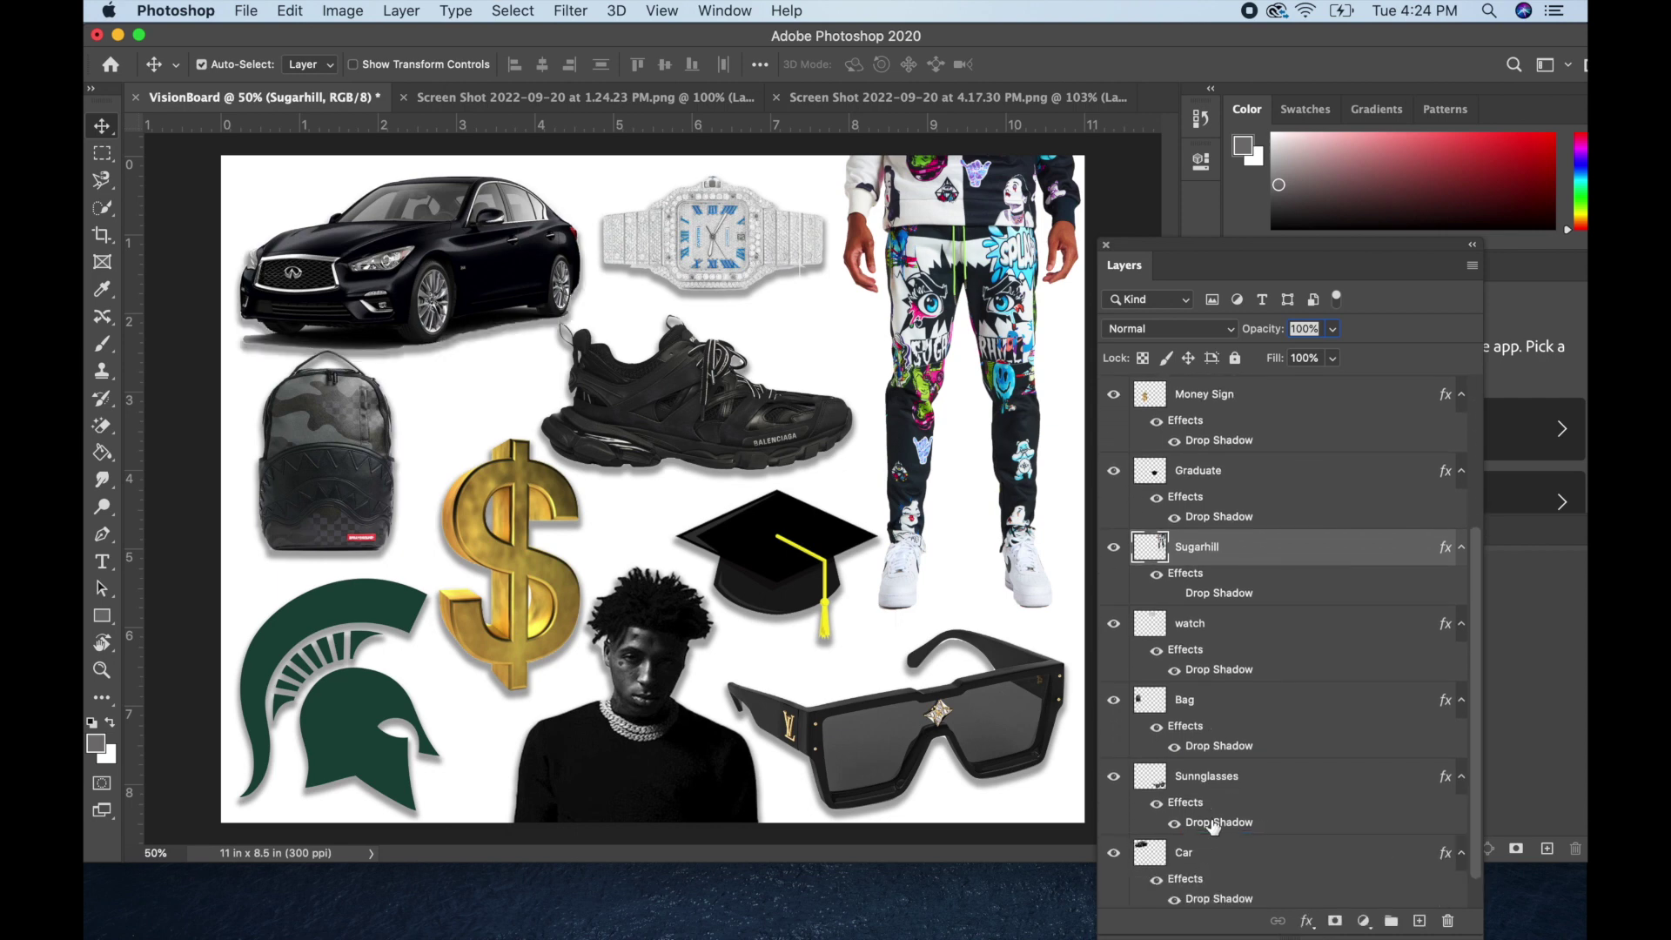
# - Turn the Sugarhill layer's drop shadow back on and erase the stray vertical line and specks beside the pants with a soft 175 px eraser
pyautogui.scroll(1, 1214, 825)
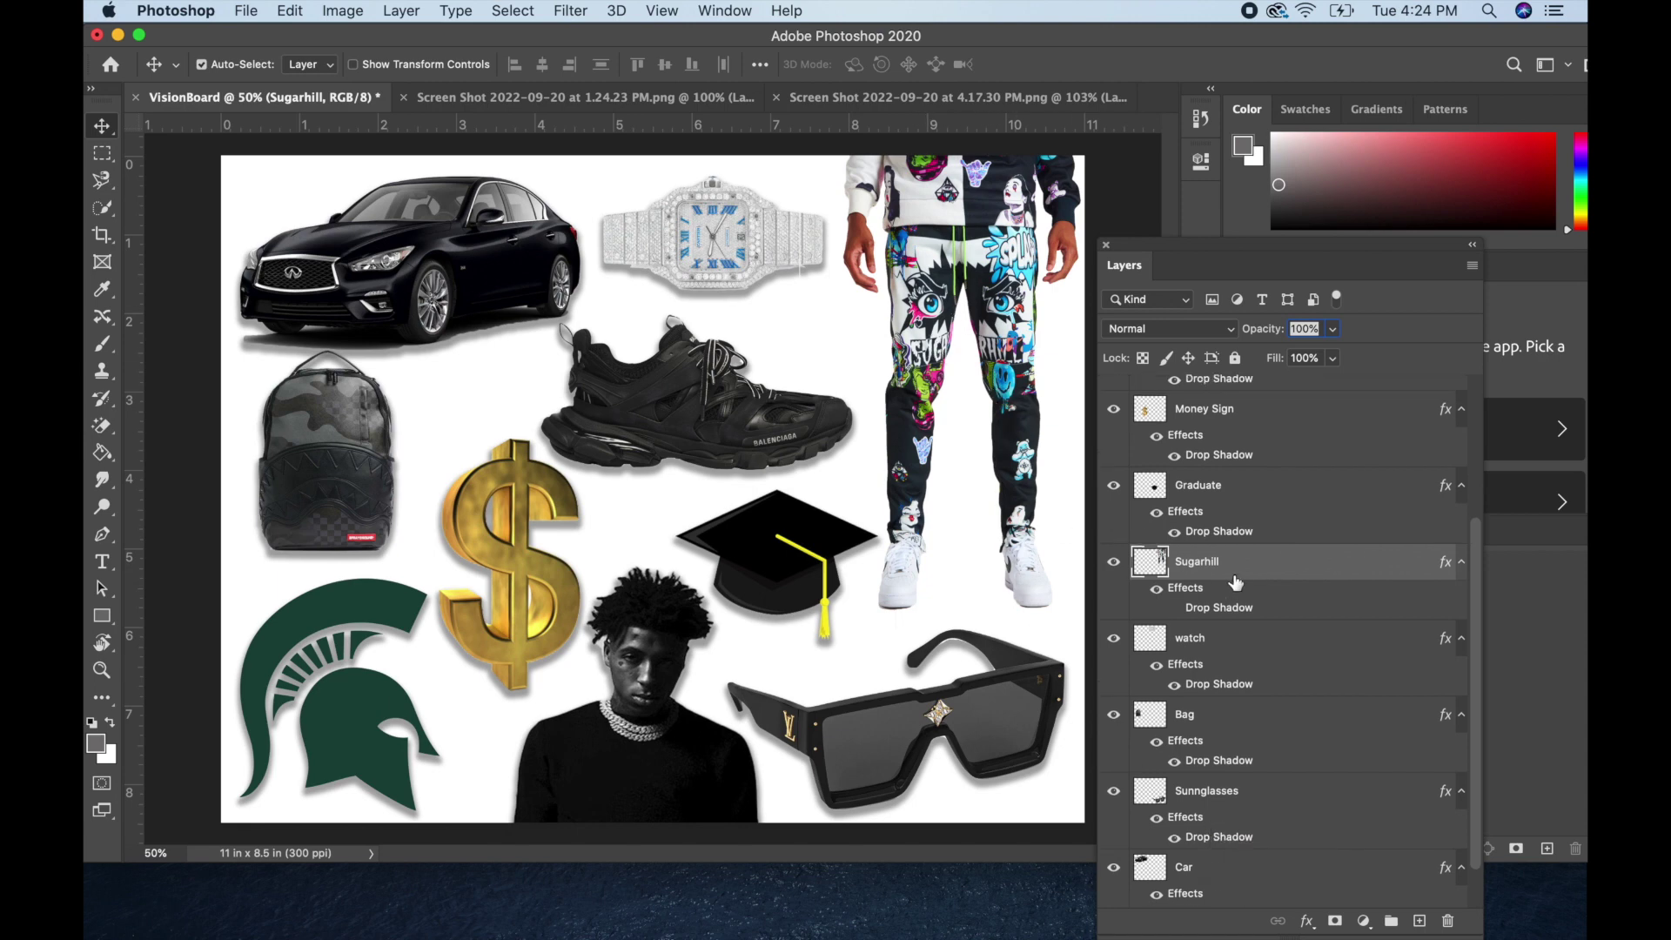
pyautogui.click(1175, 608)
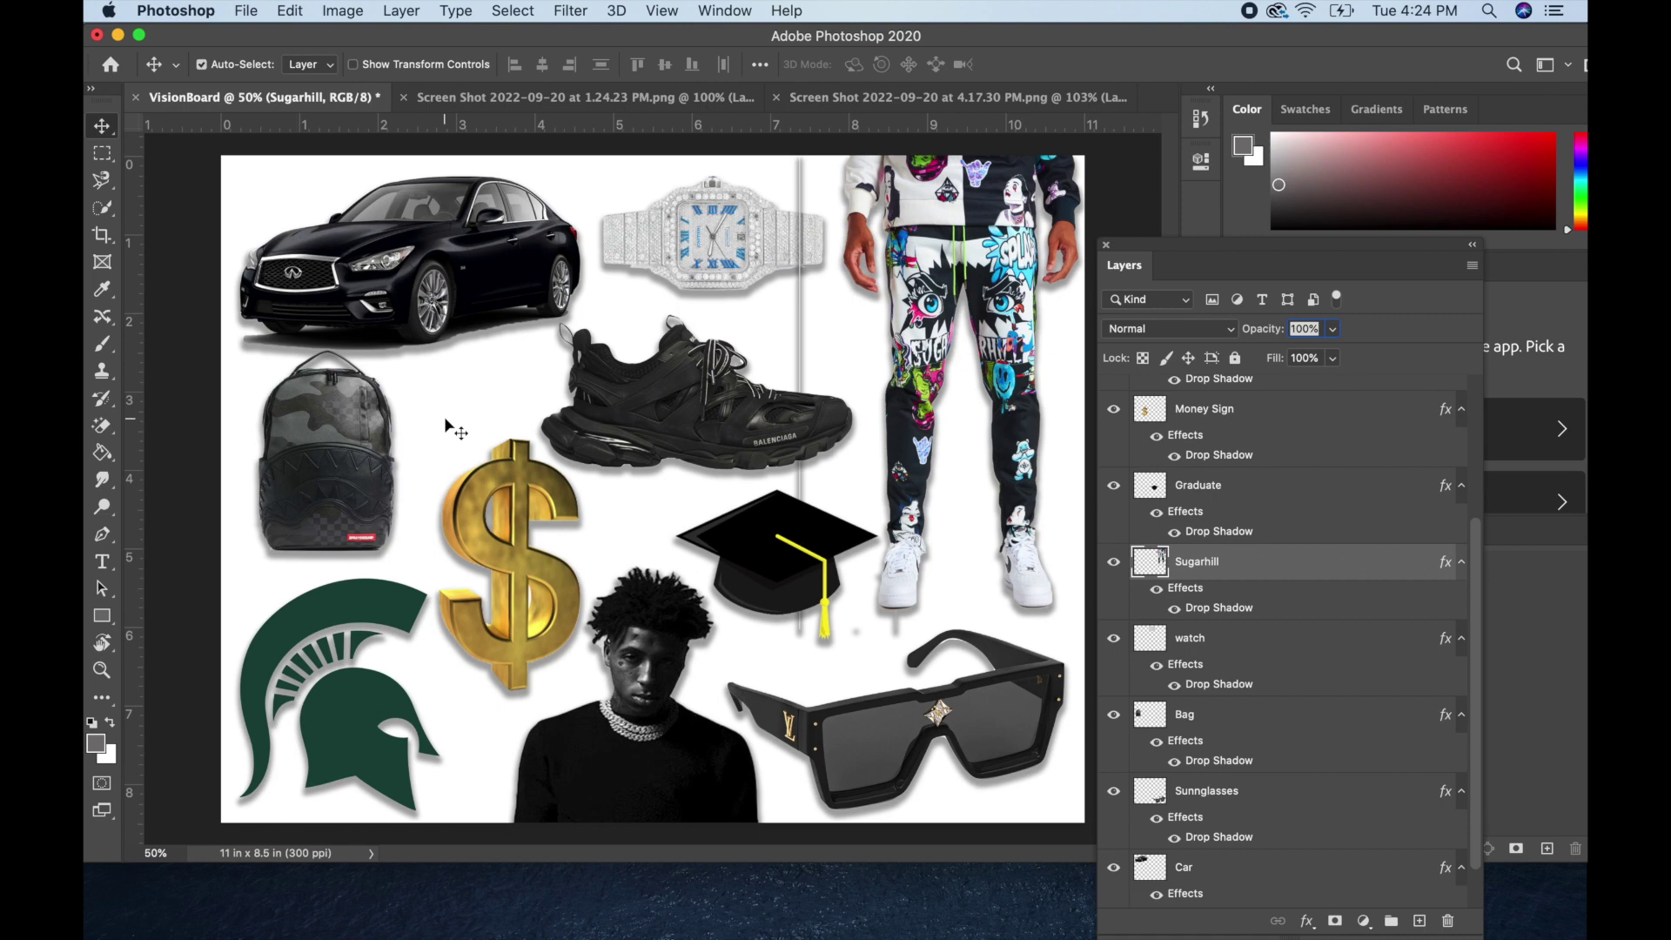
pyautogui.click(103, 426)
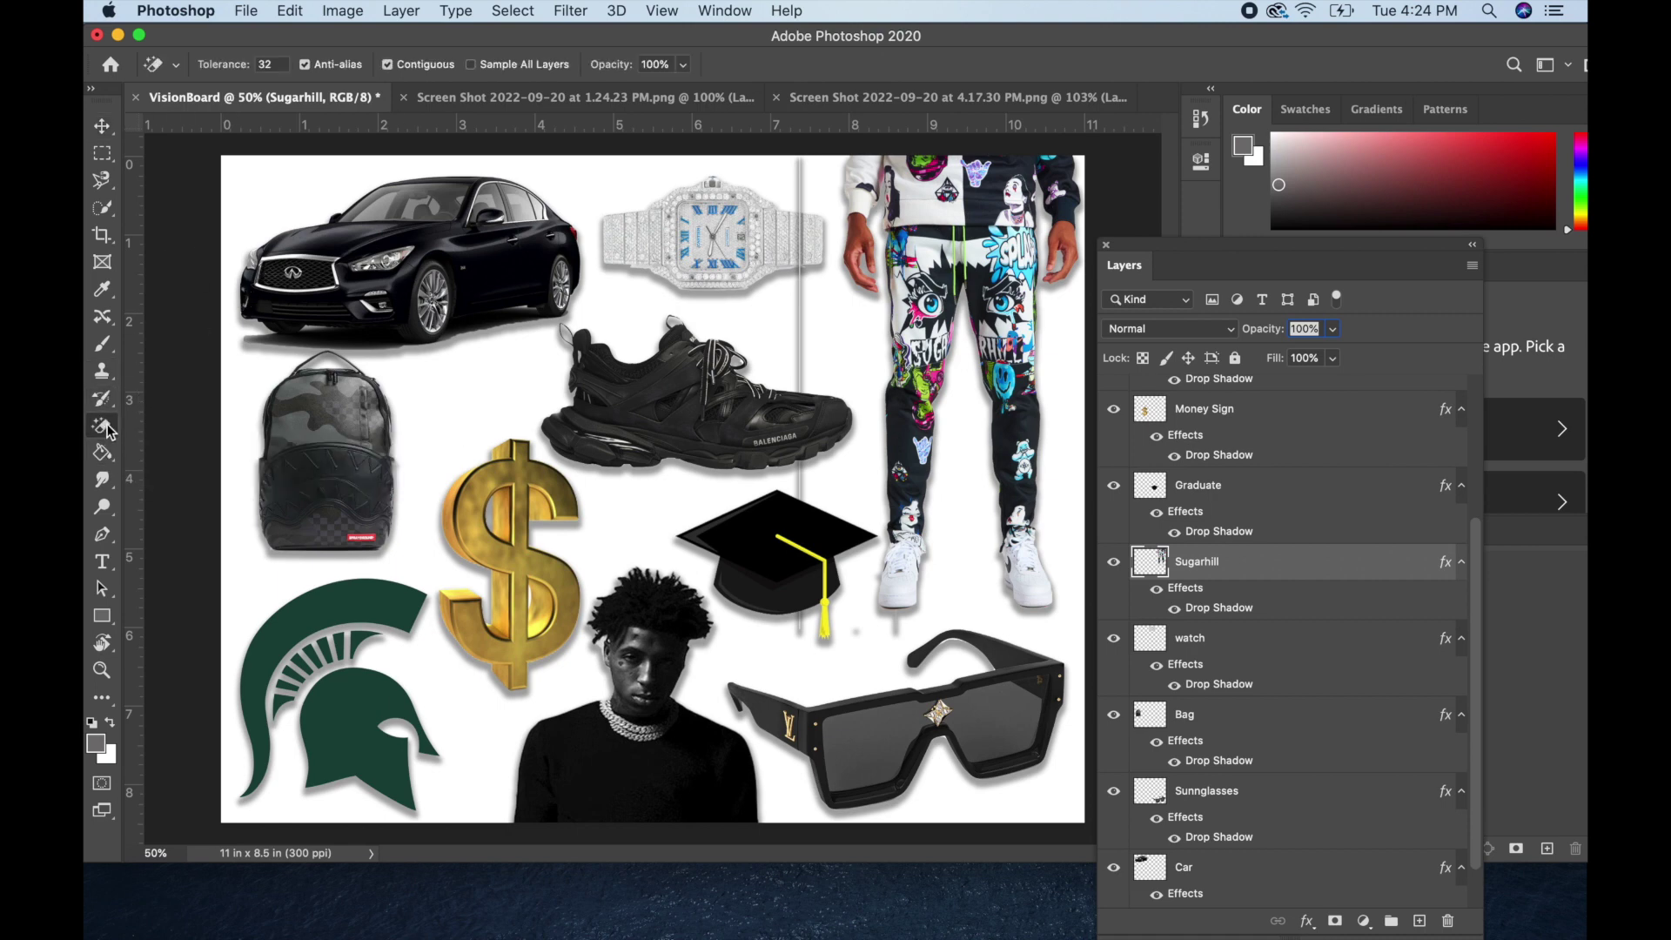
pyautogui.rightClick(103, 426)
pyautogui.click(154, 423)
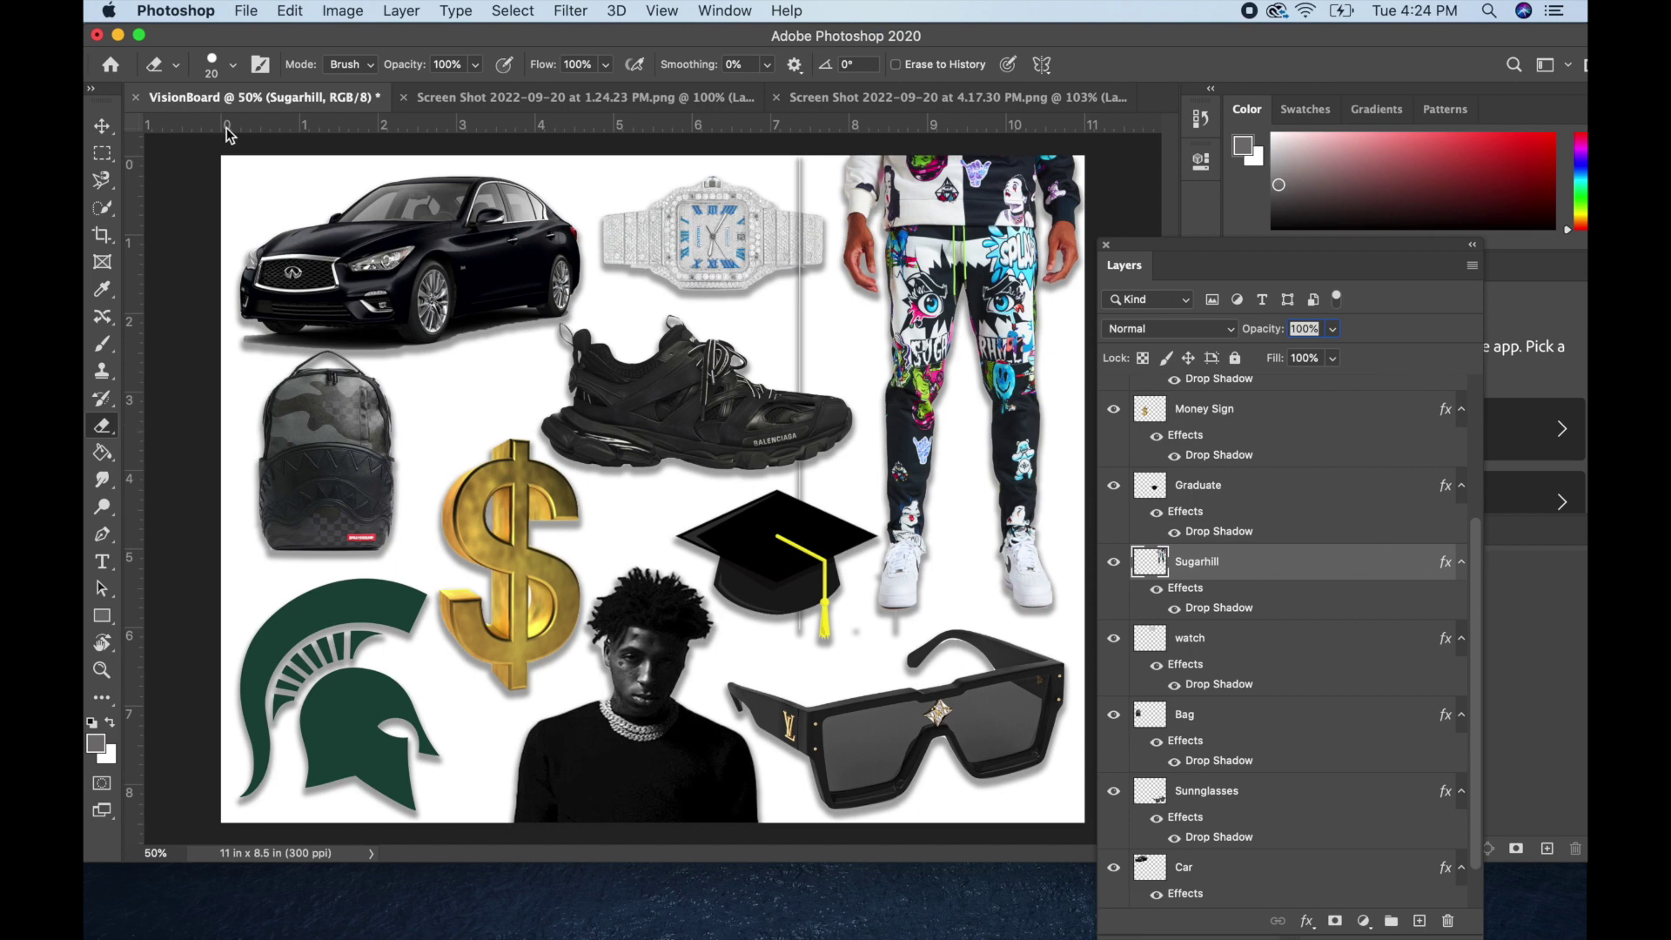
pyautogui.click(232, 64)
pyautogui.moveTo(323, 179); pyautogui.dragTo(176, 182)
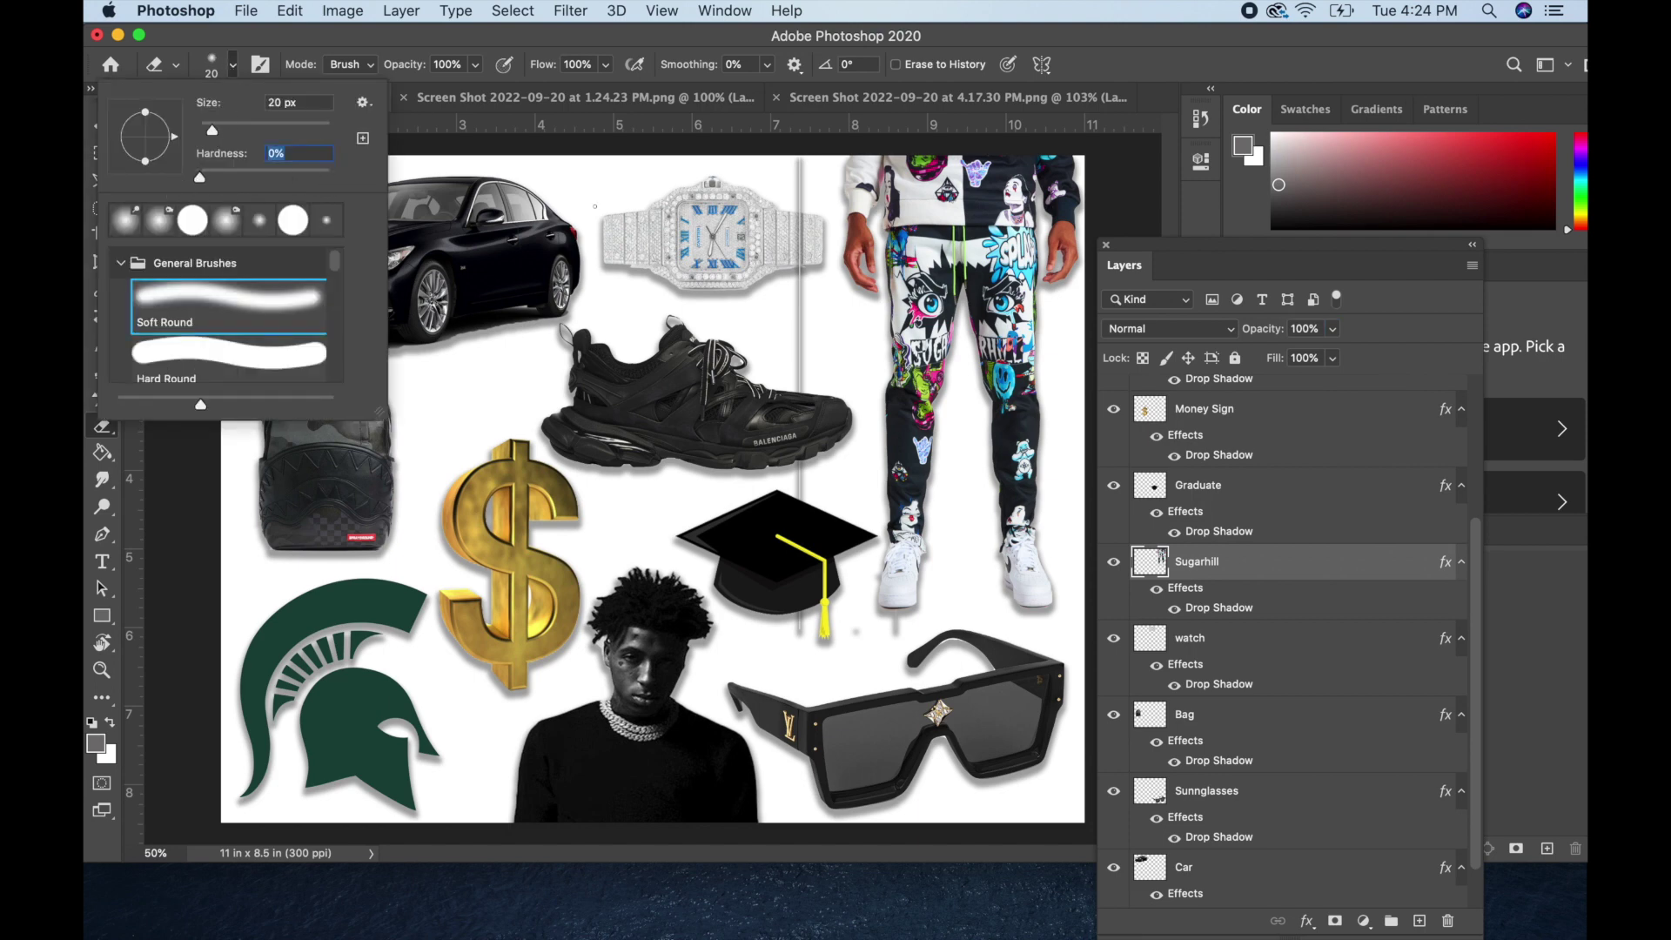
pyautogui.click(590, 209)
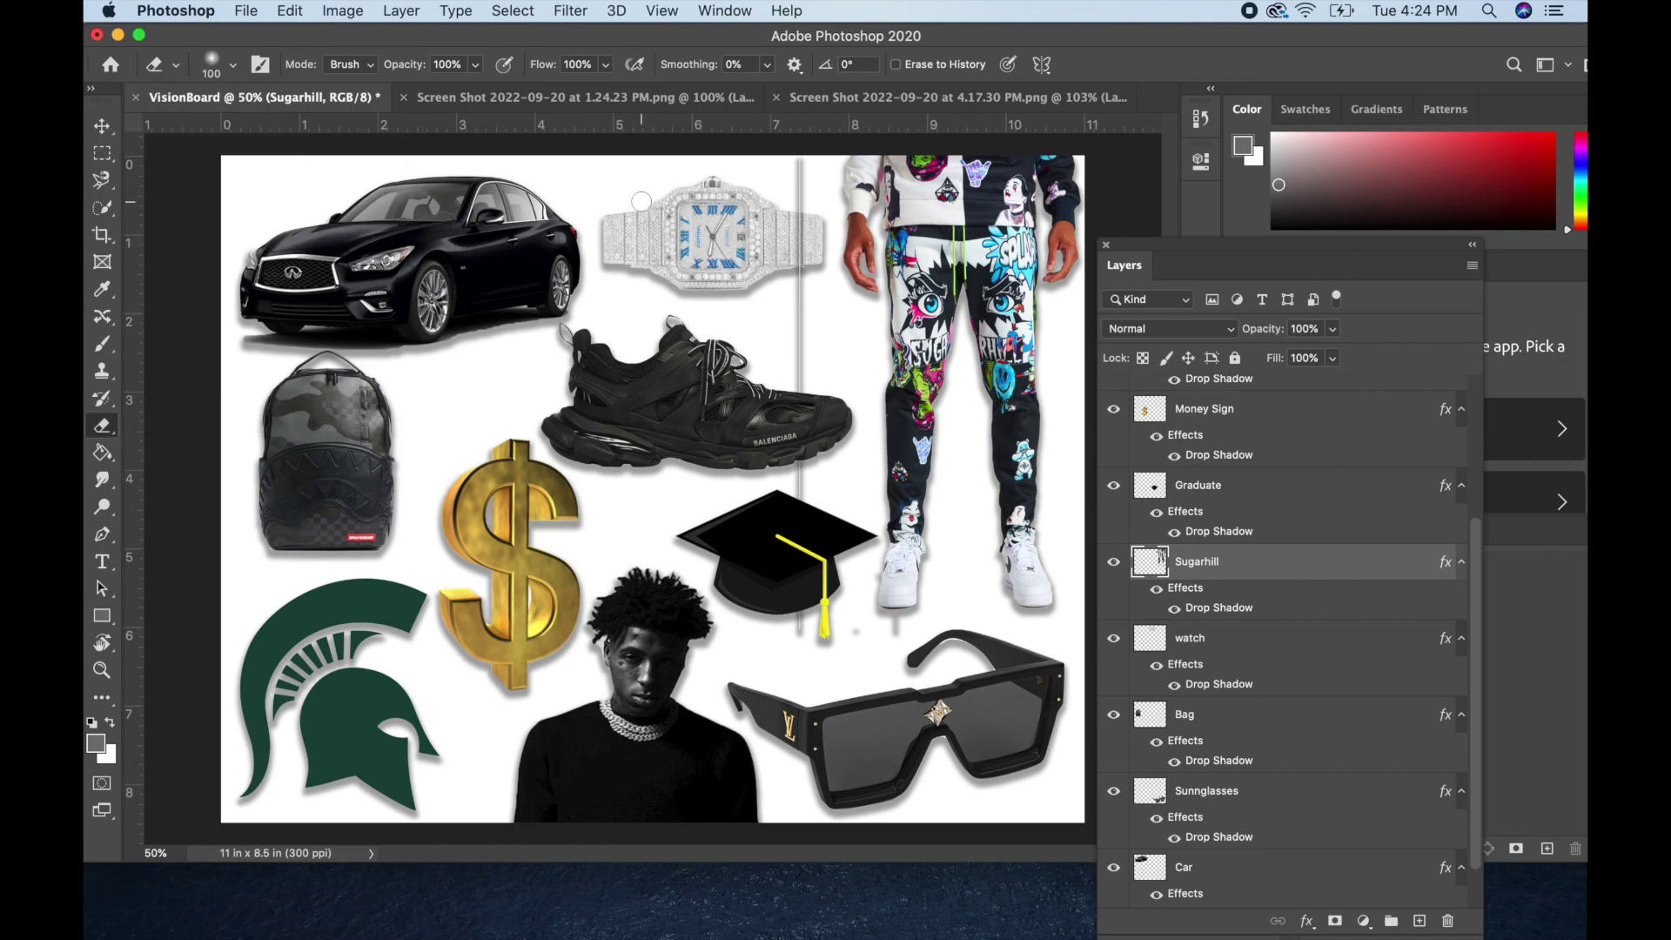
pyautogui.press(']')
pyautogui.press(']')
pyautogui.press(']')
pyautogui.moveTo(797, 179)
pyautogui.mouseDown()
pyautogui.moveTo(798, 293)
pyautogui.moveTo(791, 148)
pyautogui.moveTo(797, 490)
pyautogui.mouseUp()
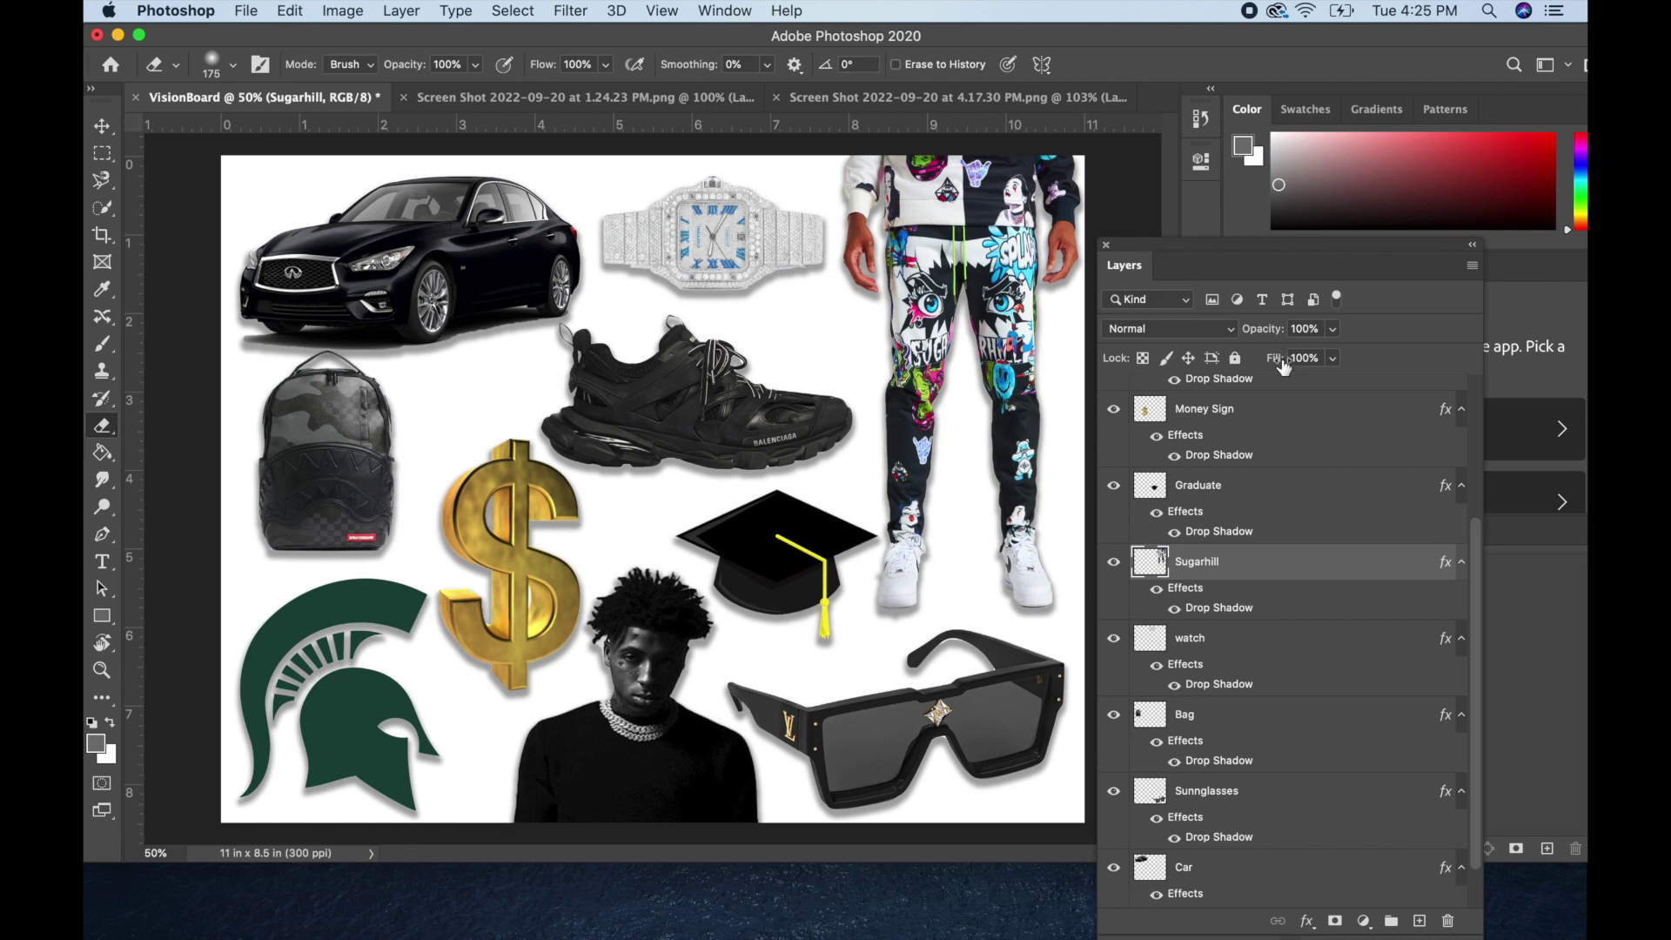
# - Fill the Background layer with the light gray colour a7a3a3 using the Paint Bucket
pyautogui.scroll(-2, 1305, 471)
pyautogui.moveTo(1272, 257); pyautogui.dragTo(1271, 177)
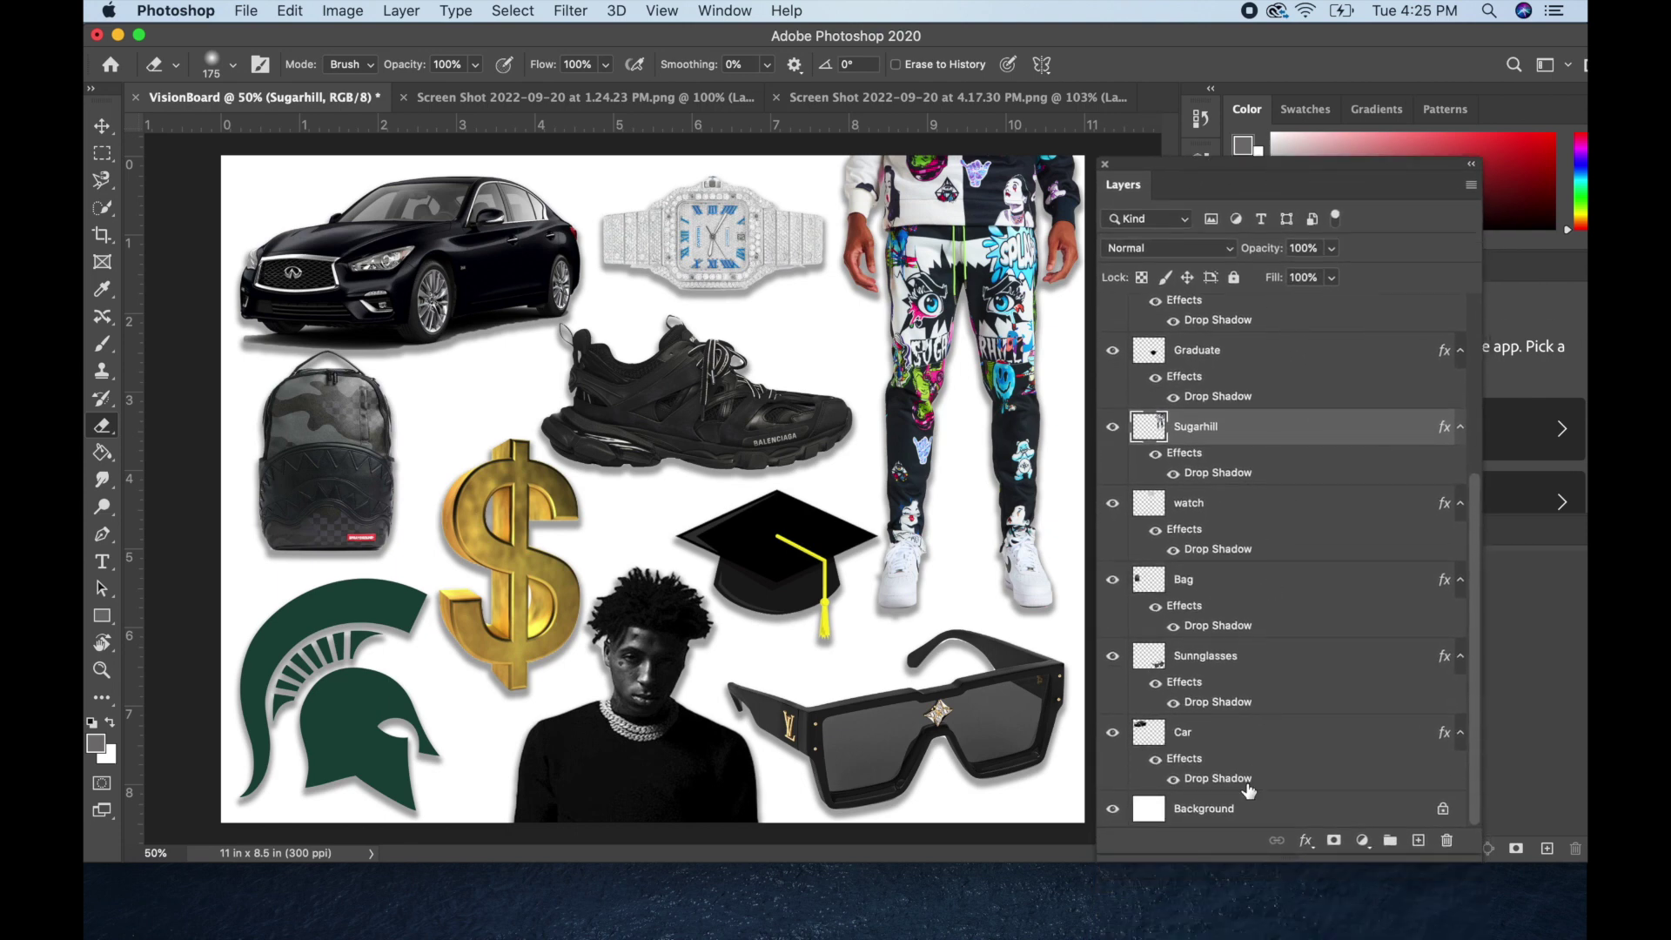
pyautogui.click(1209, 817)
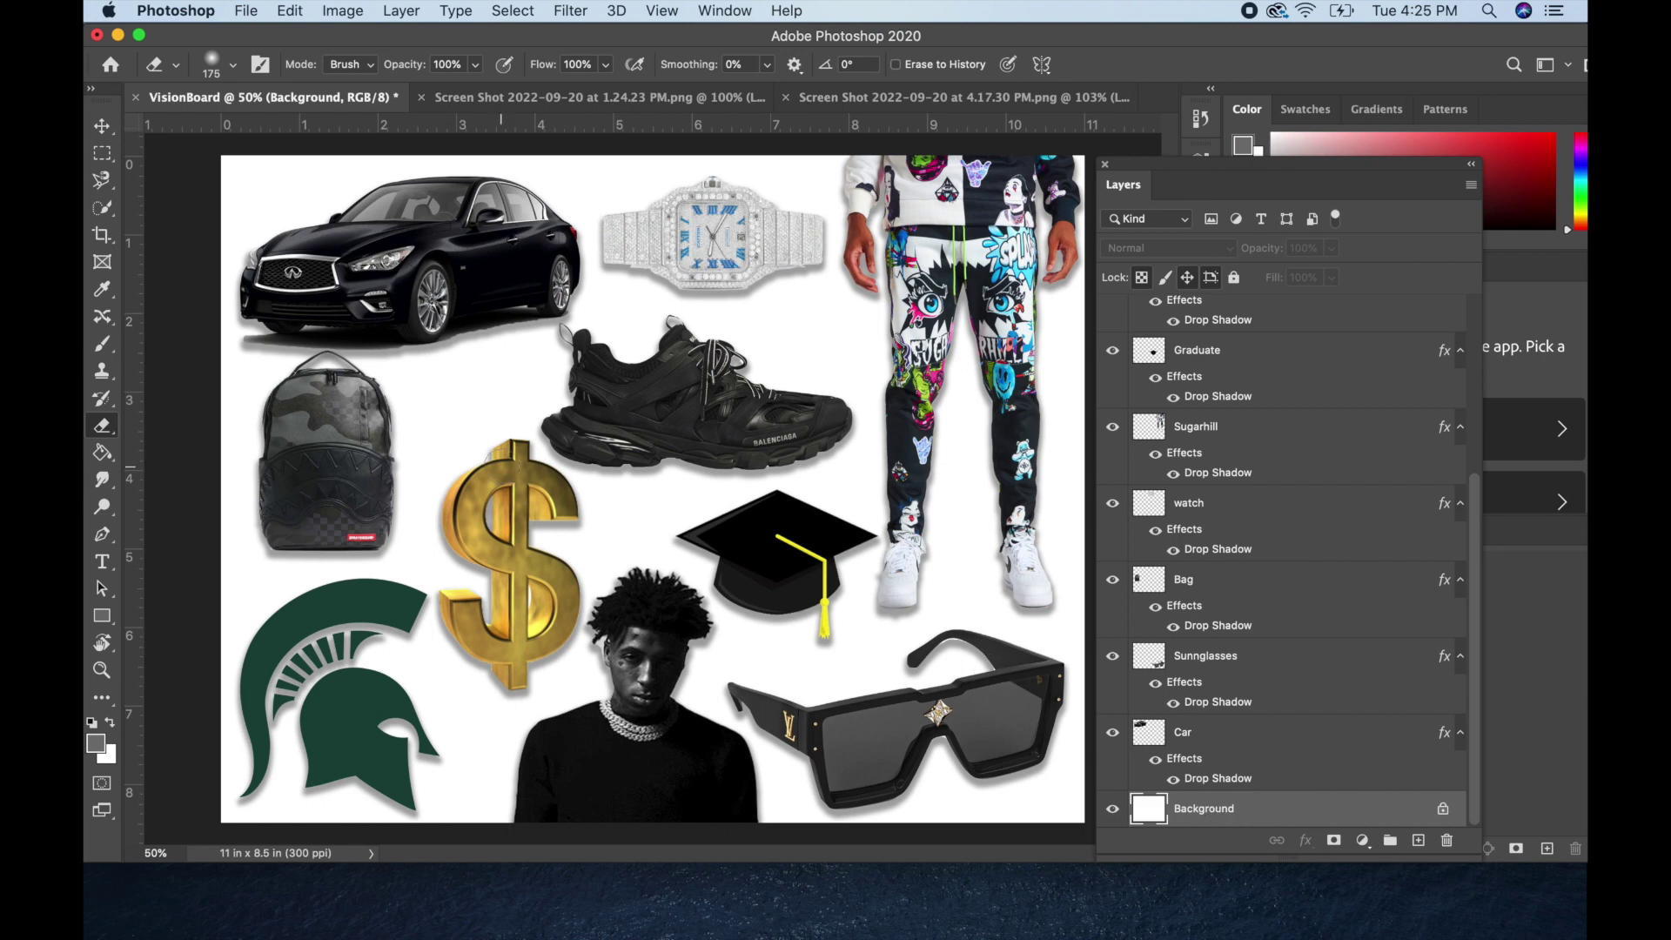
pyautogui.click(105, 456)
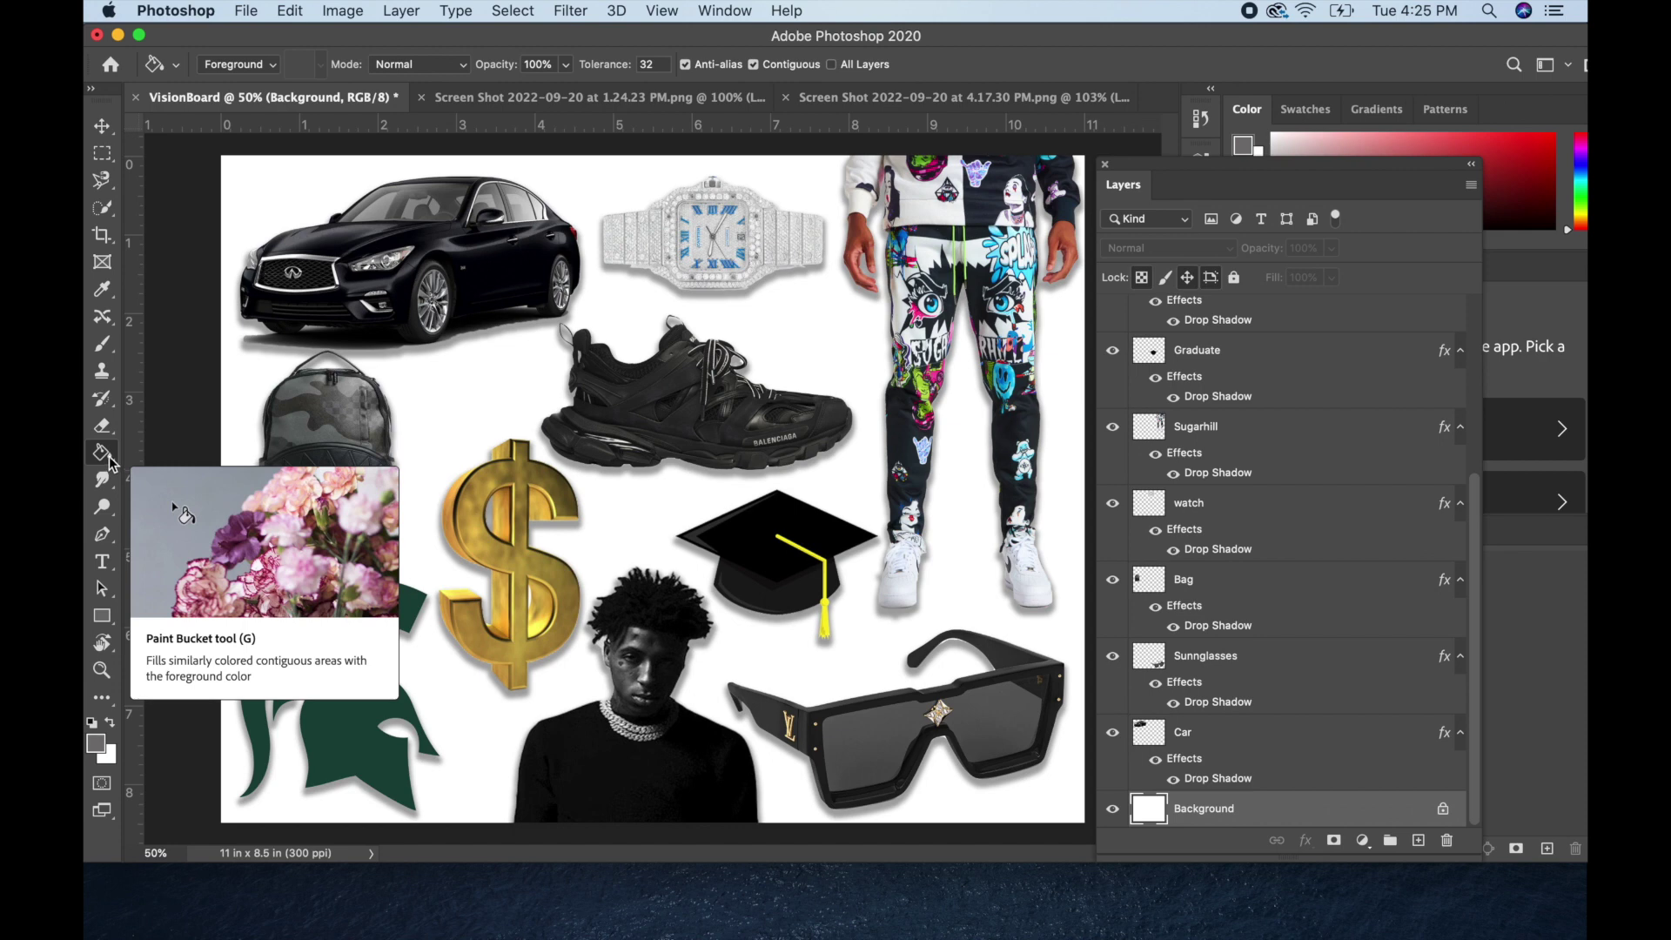
pyautogui.click(109, 461)
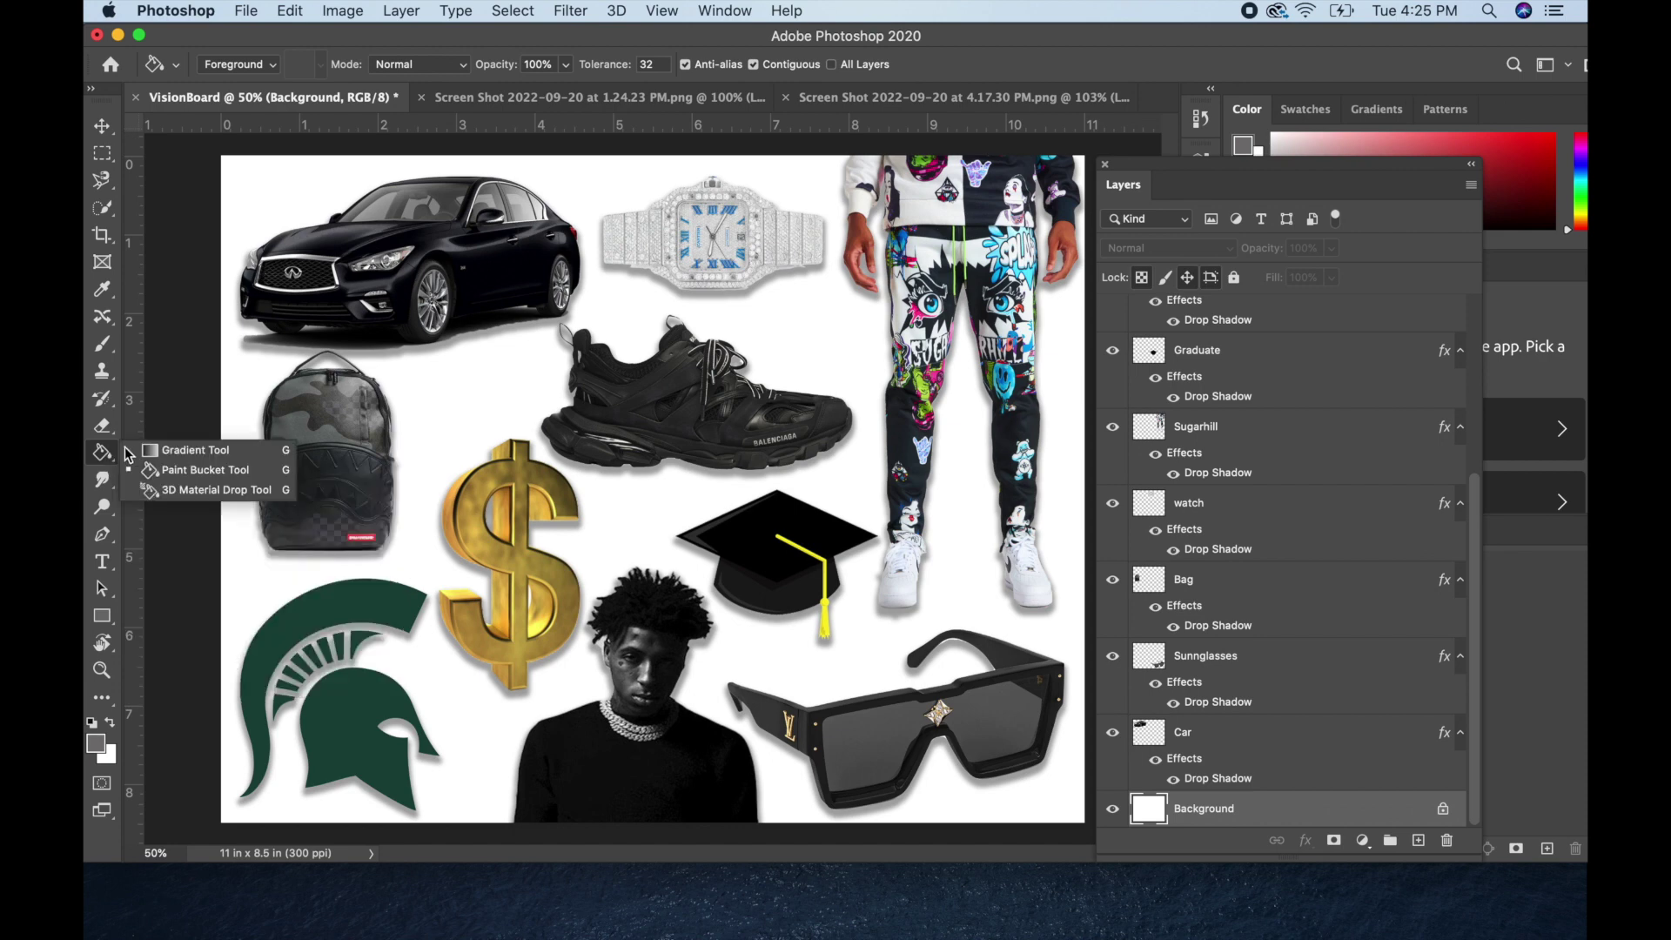
pyautogui.click(105, 454)
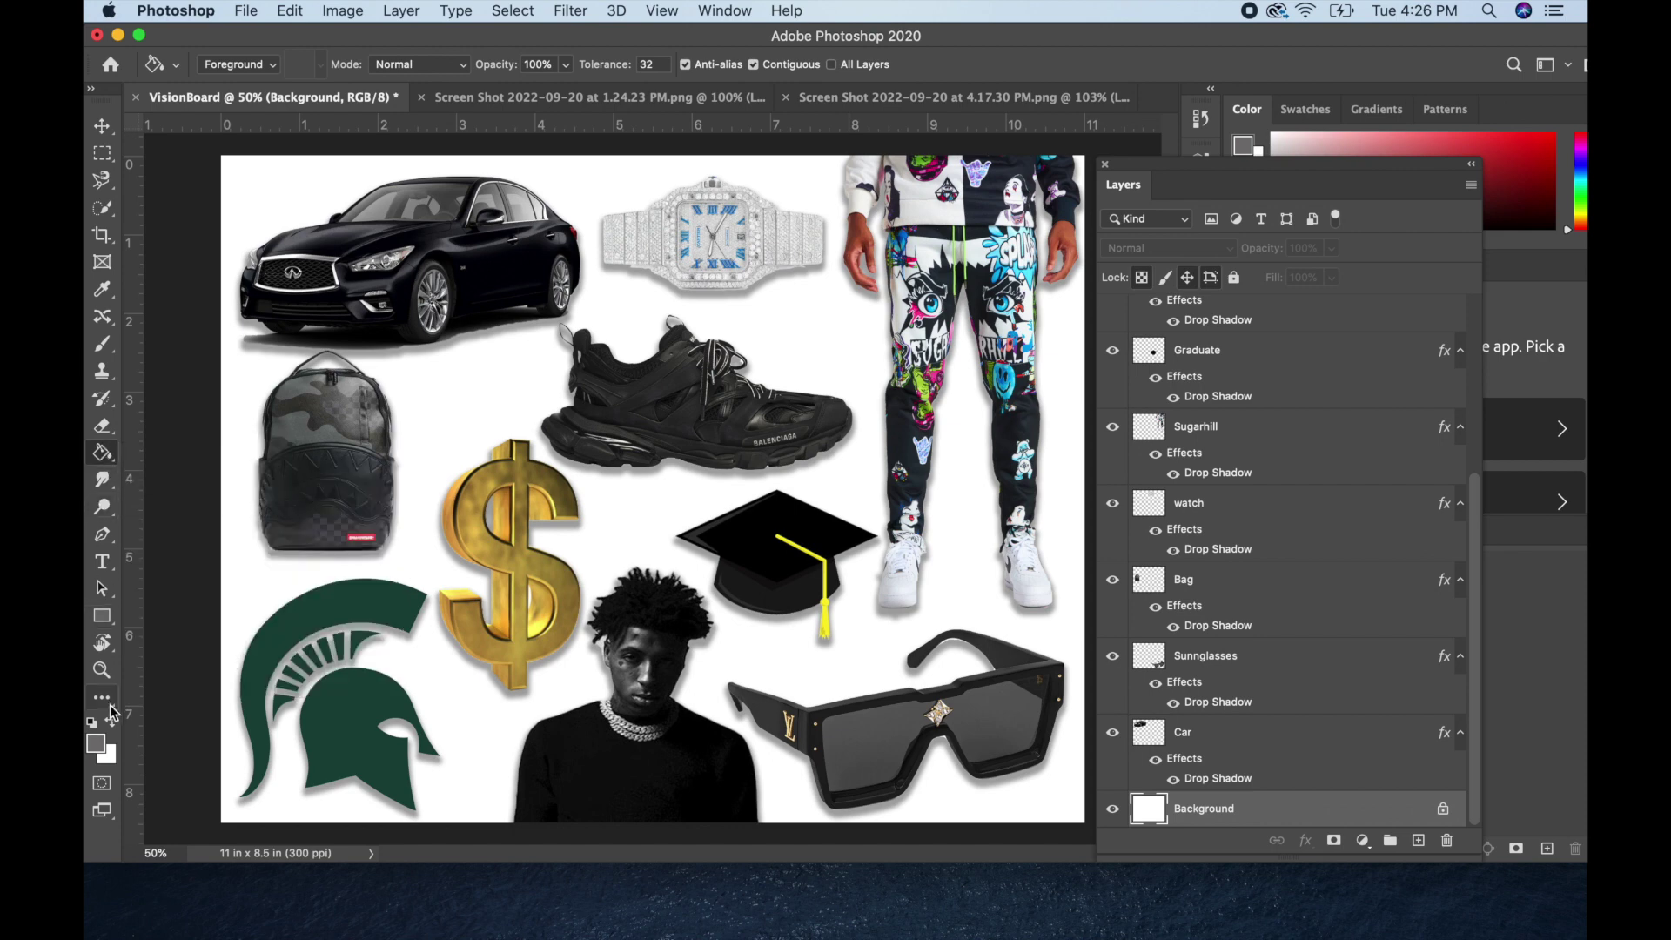
pyautogui.click(100, 744)
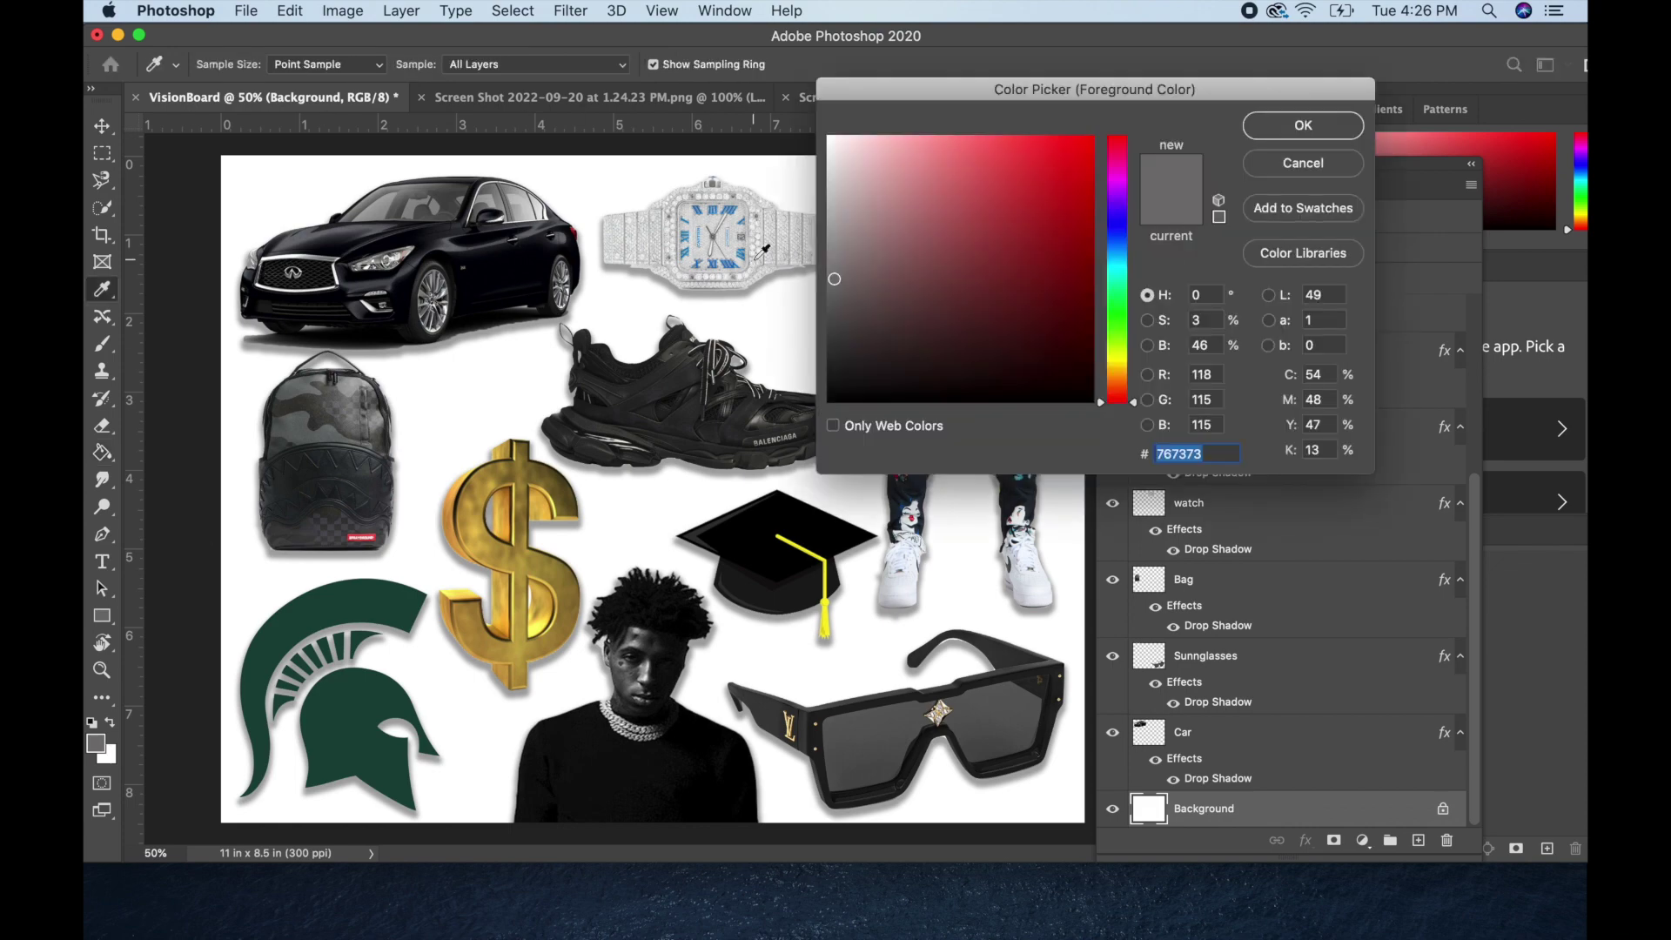
pyautogui.click(831, 228)
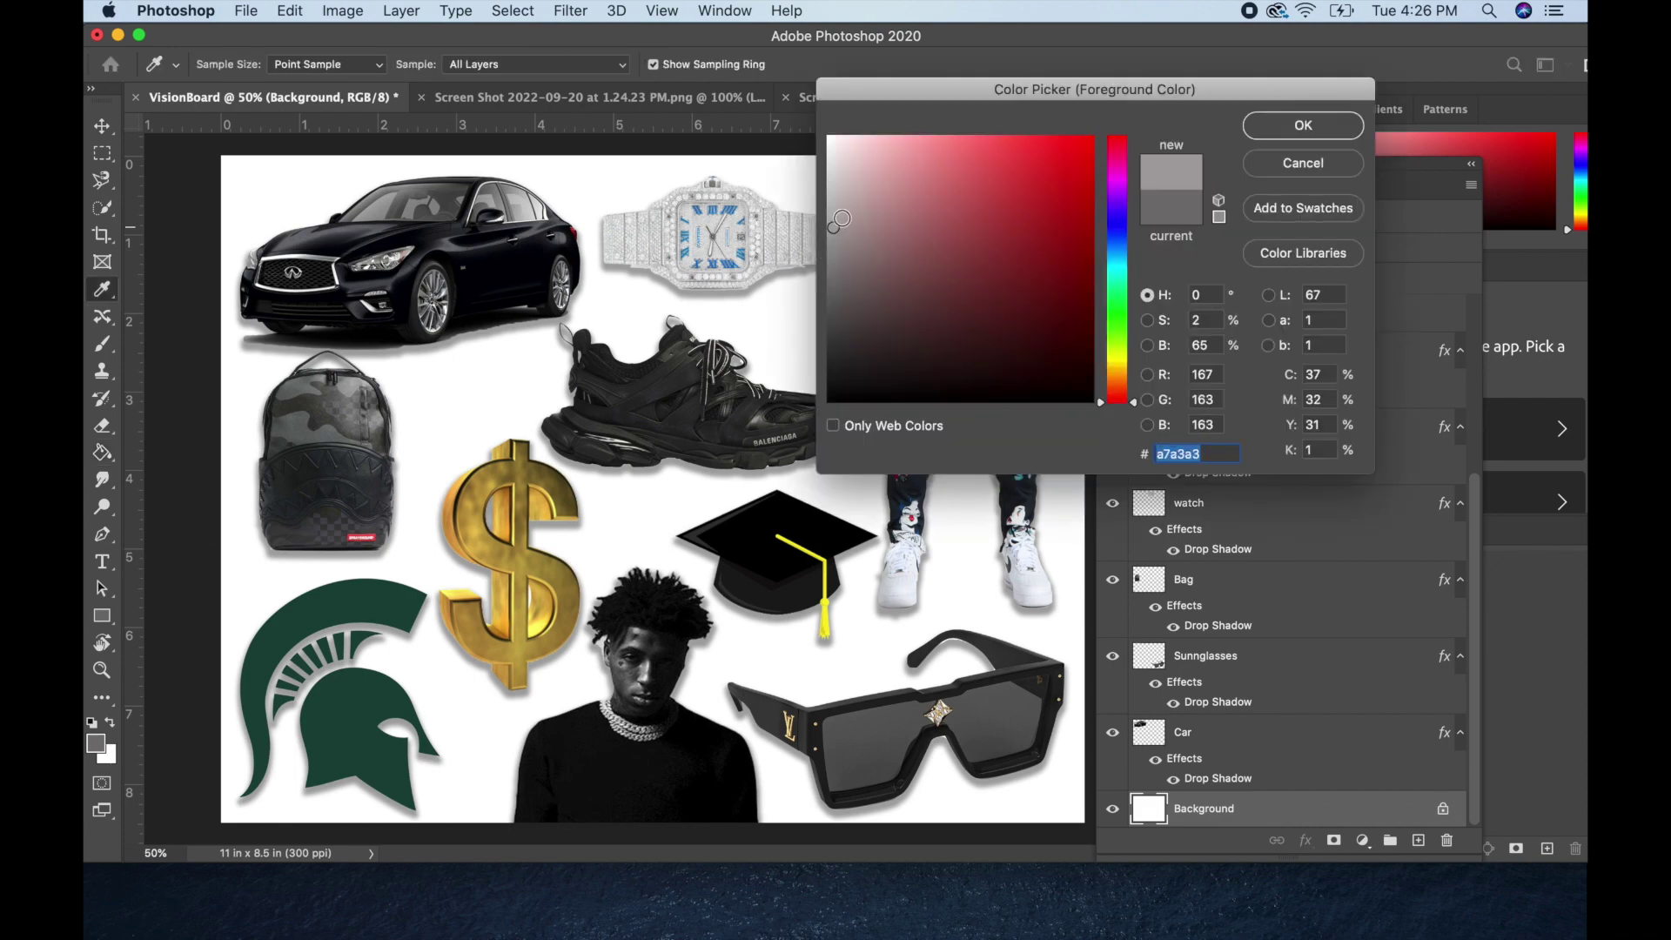
pyautogui.click(1296, 132)
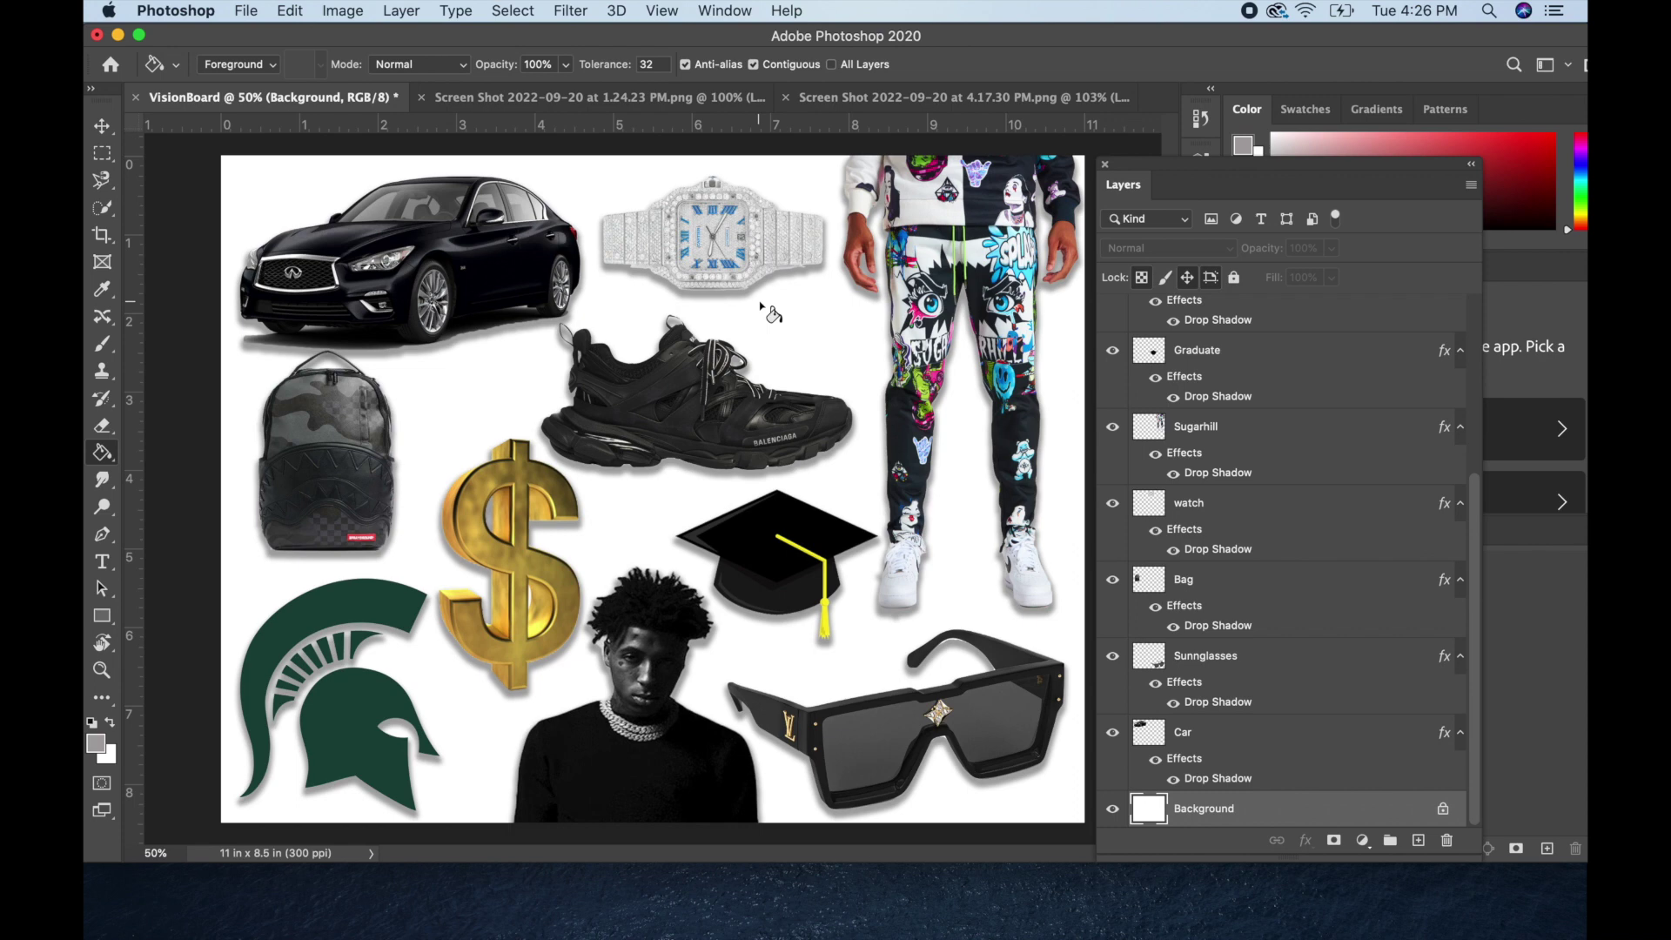
pyautogui.click(764, 307)
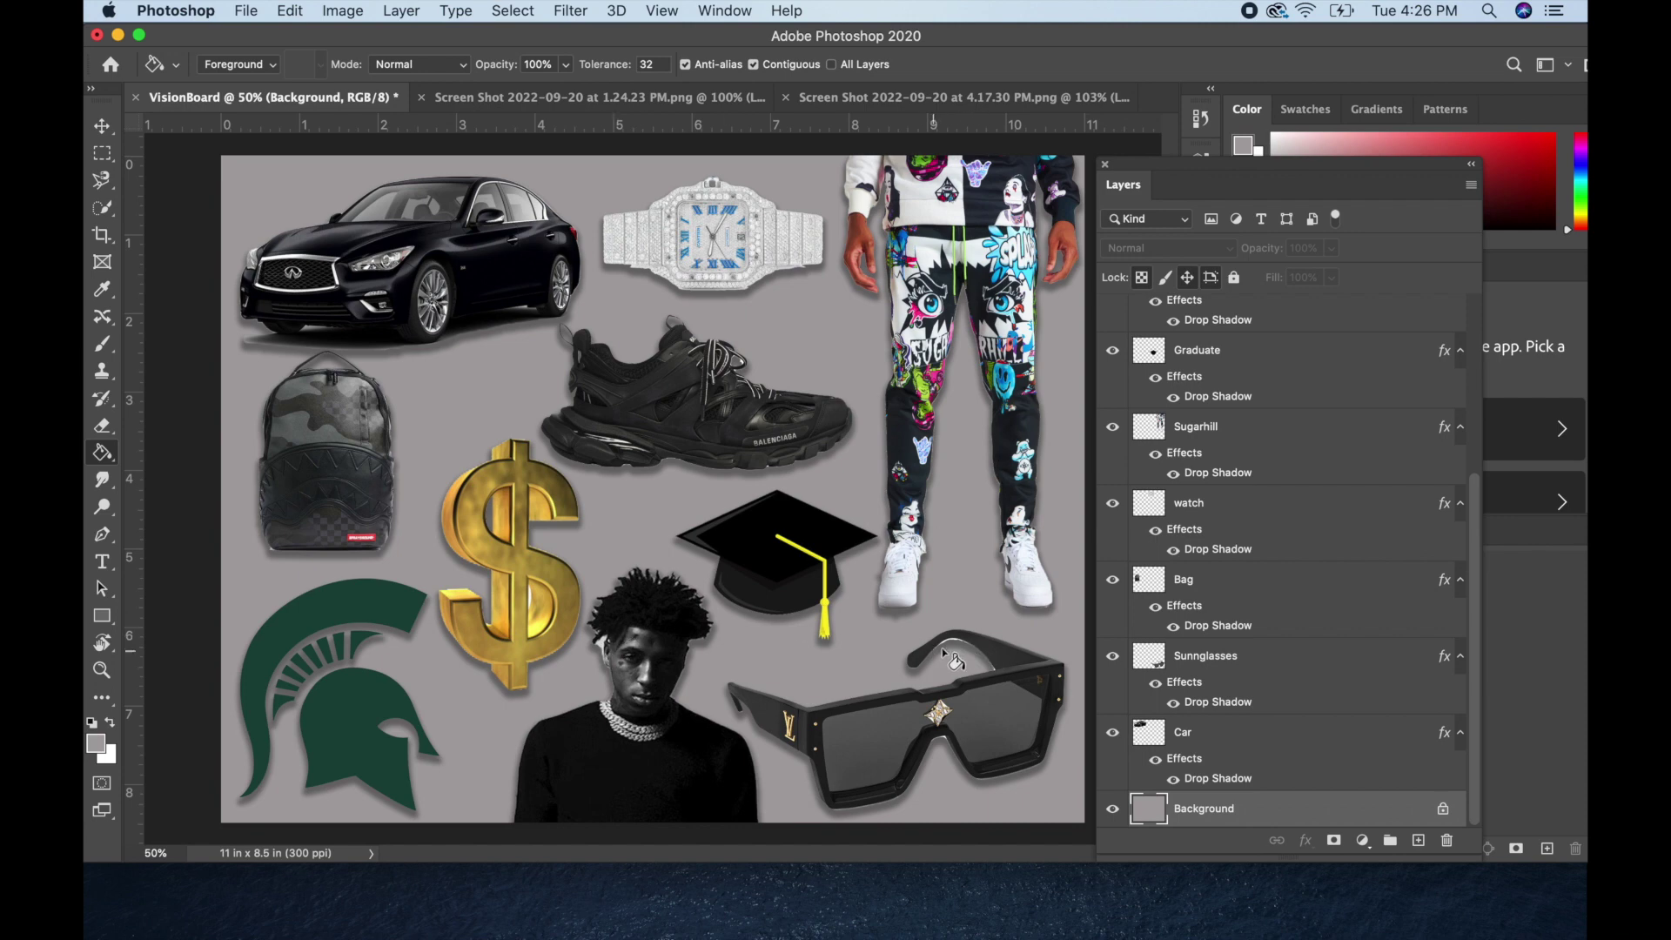
# - Select the leftover white patch beside the face on the Artist layer with the Magic Wand and delete it
pyautogui.click(102, 126)
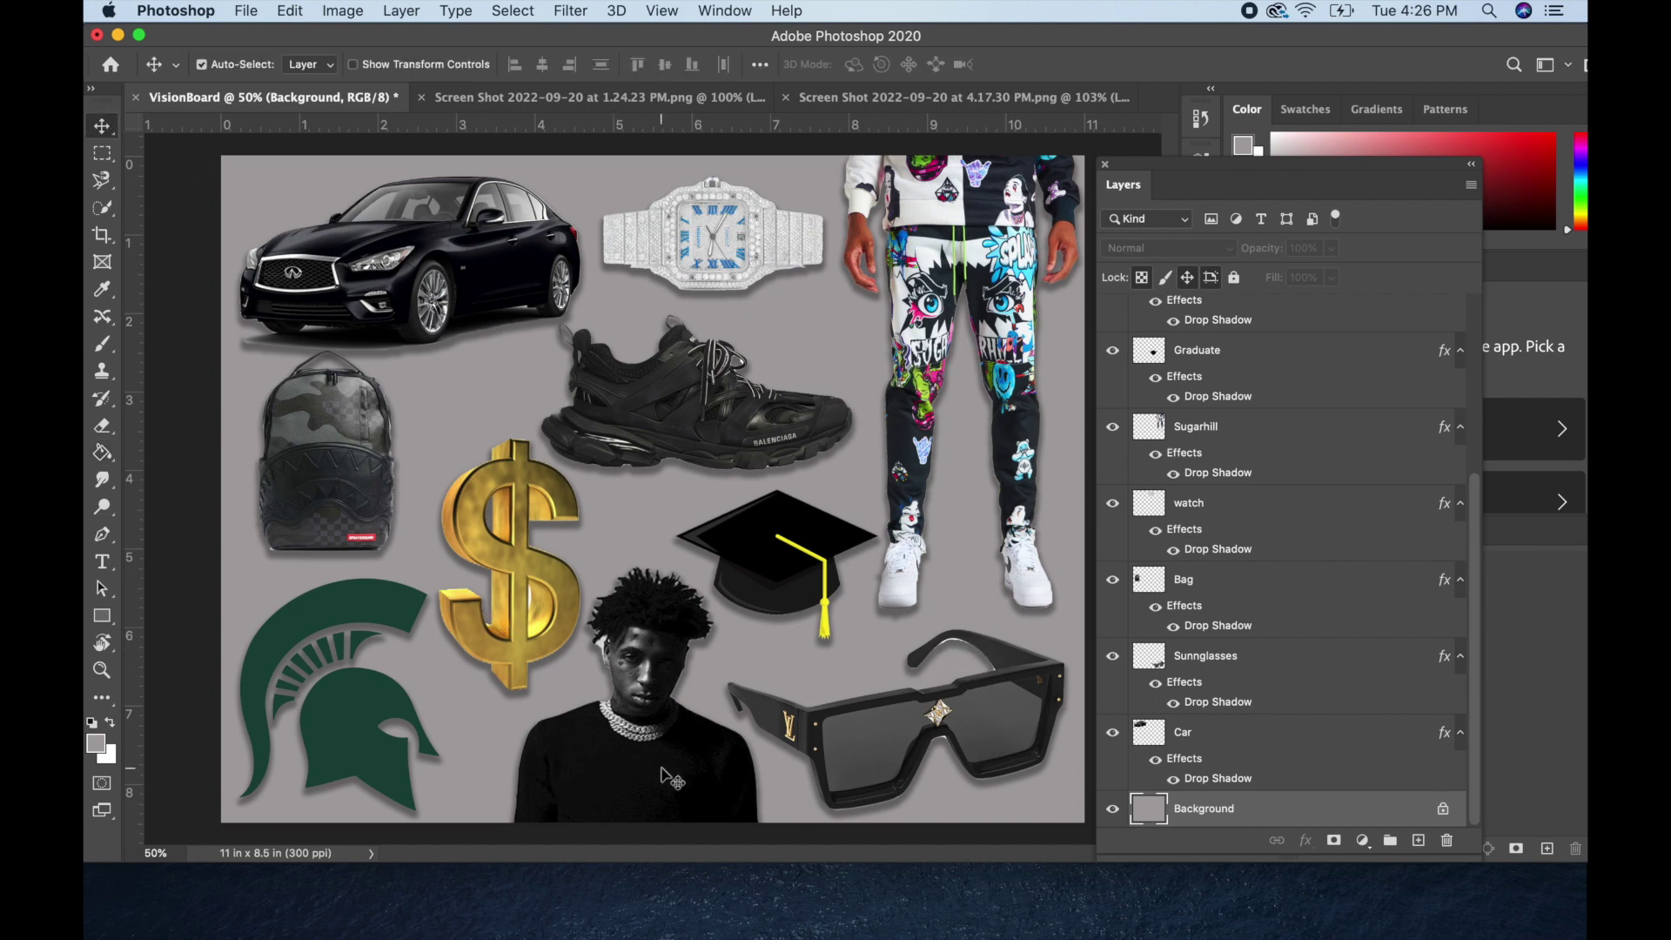
pyautogui.press('super+equal')
pyautogui.press('super+equal')
pyautogui.scroll(-5, 670, 777)
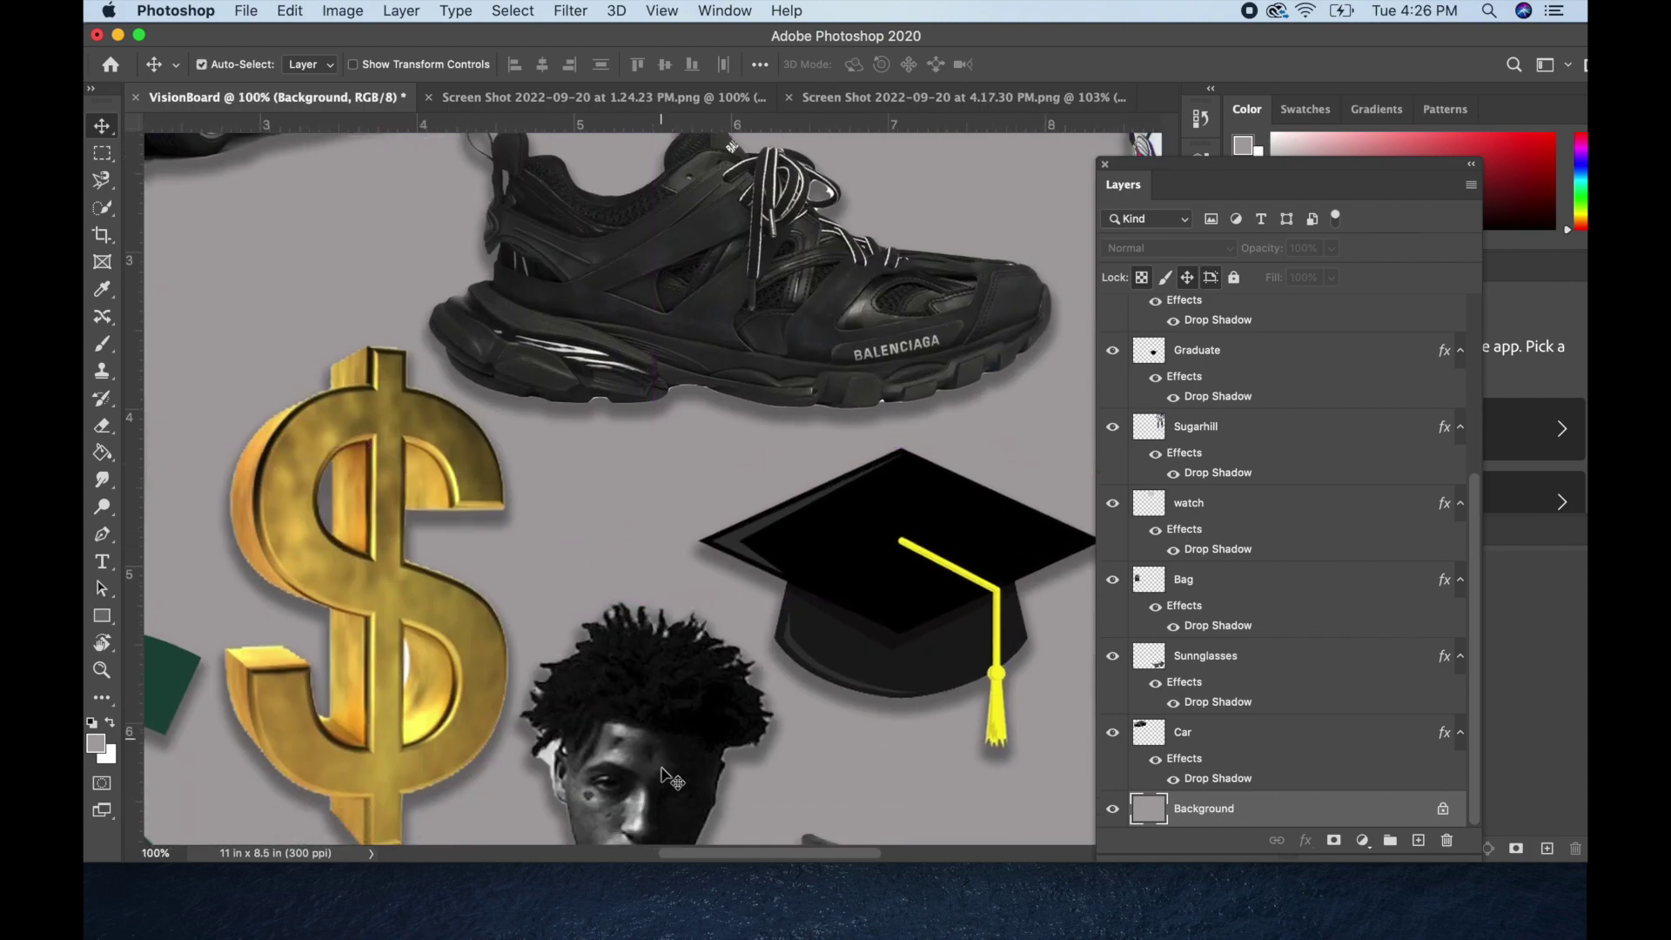
pyautogui.scroll(-2, 670, 777)
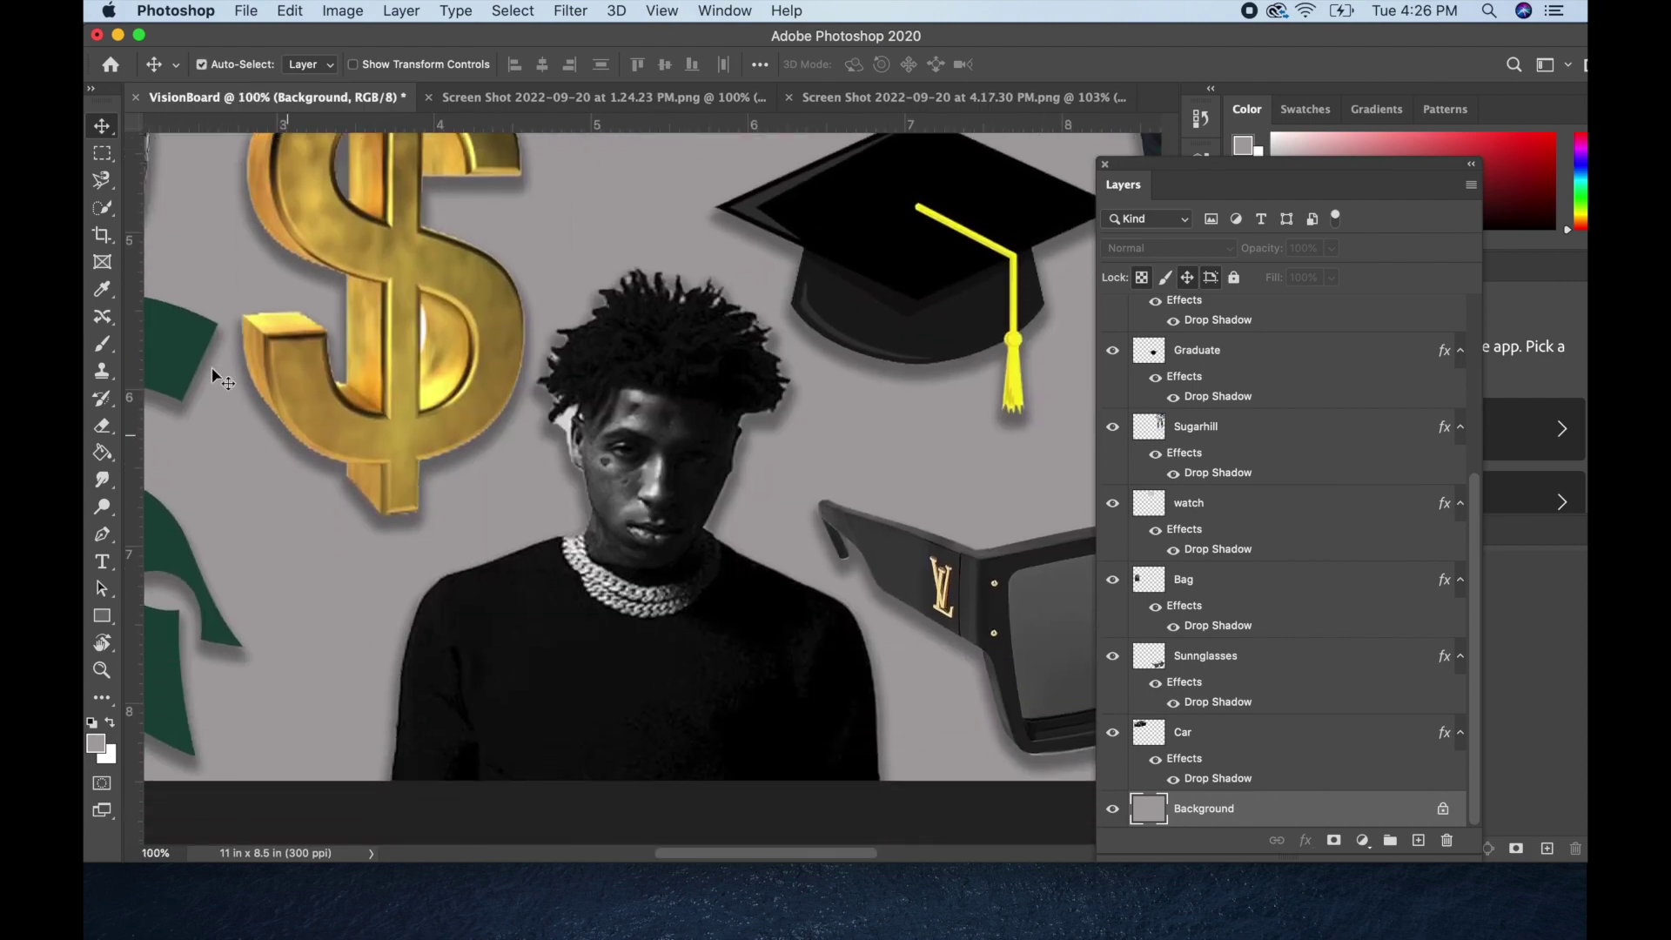
pyautogui.click(108, 211)
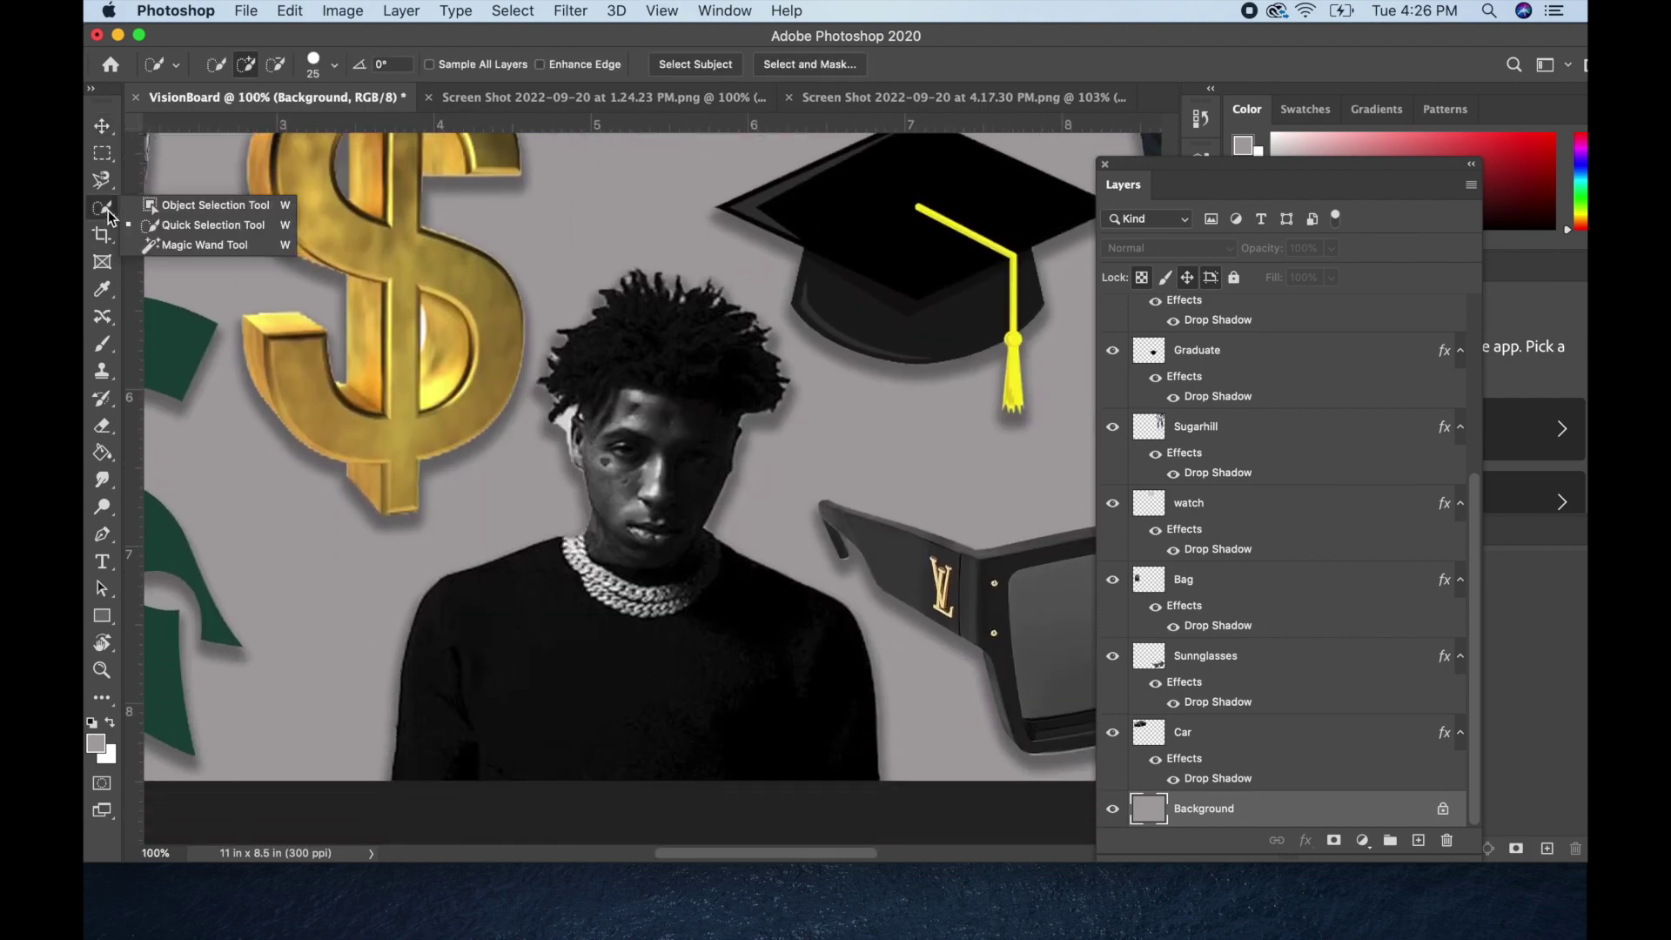
pyautogui.click(155, 240)
pyautogui.click(101, 126)
pyautogui.click(642, 667)
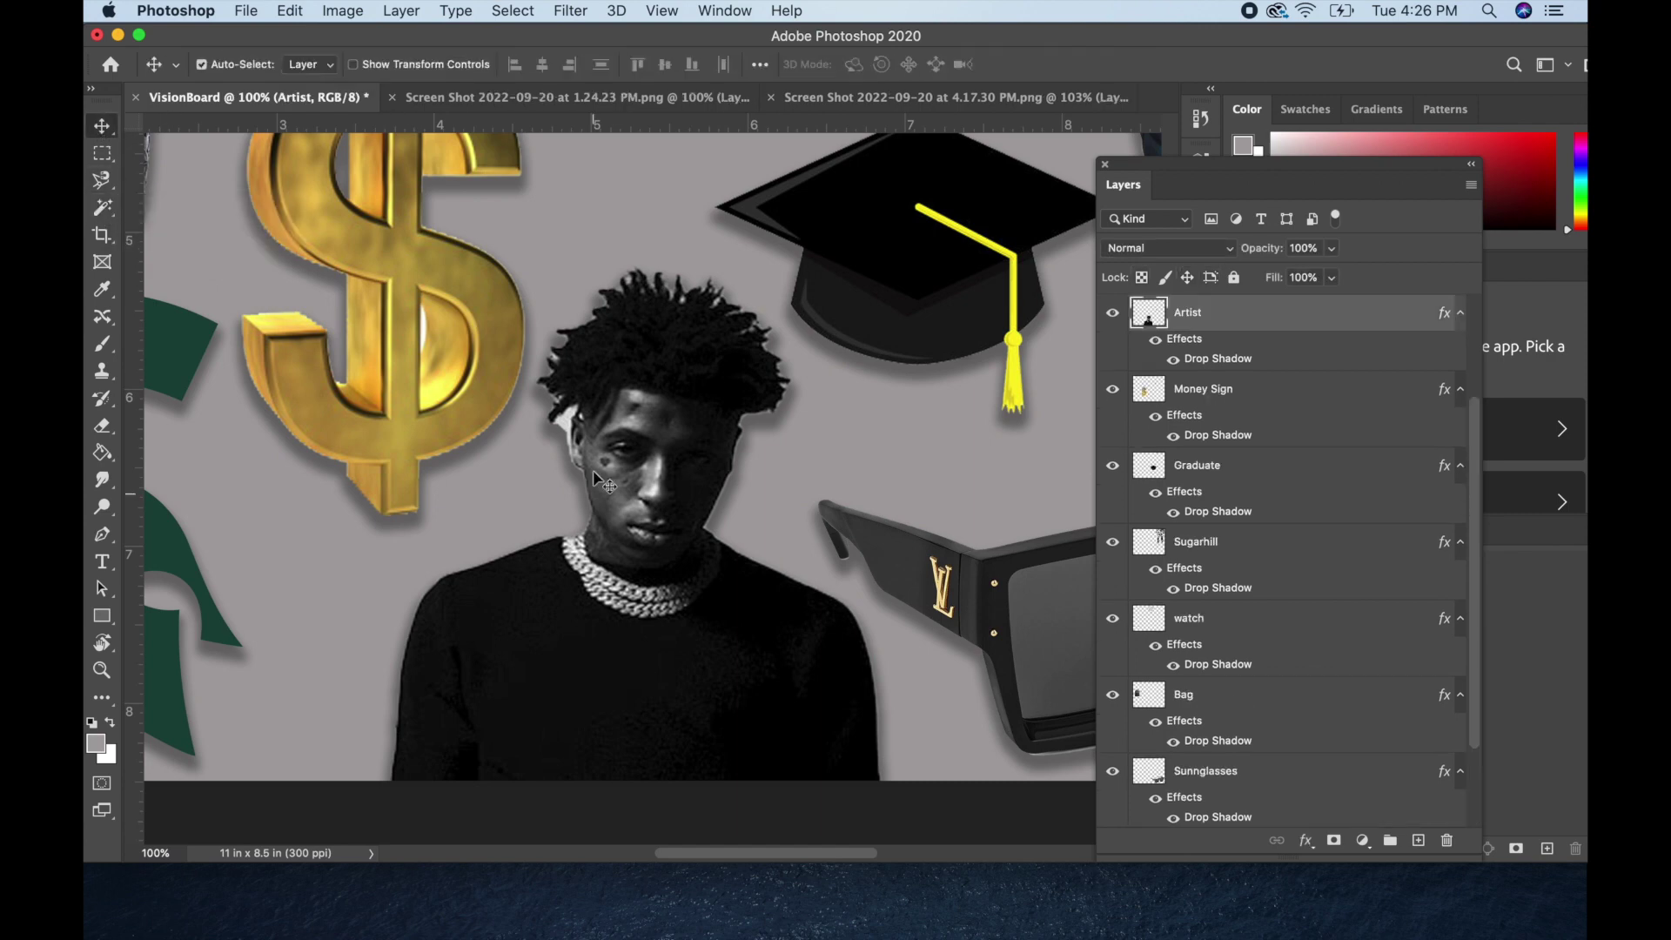
pyautogui.click(102, 207)
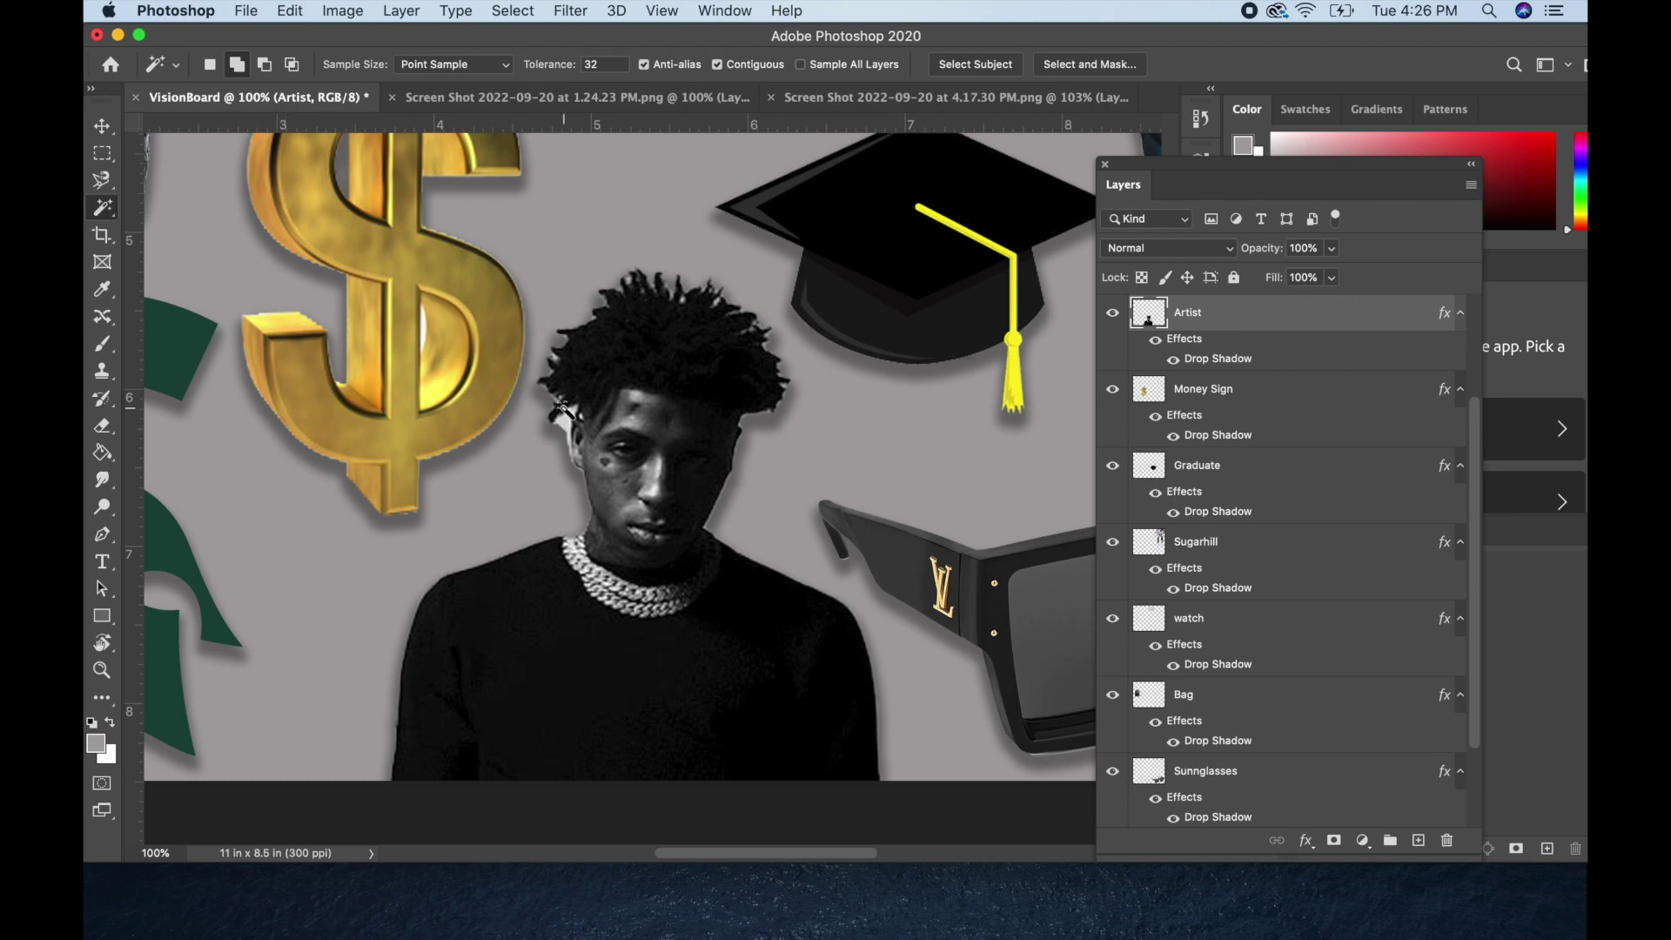
pyautogui.click(569, 434)
pyautogui.press('Delete')
# - Remove the white sliver inside the raised temple arm on the Sunnglasses layer with the Magic Wand and clear the selection
pyautogui.scroll(5, 683, 452)
pyautogui.scroll(10, 688, 453)
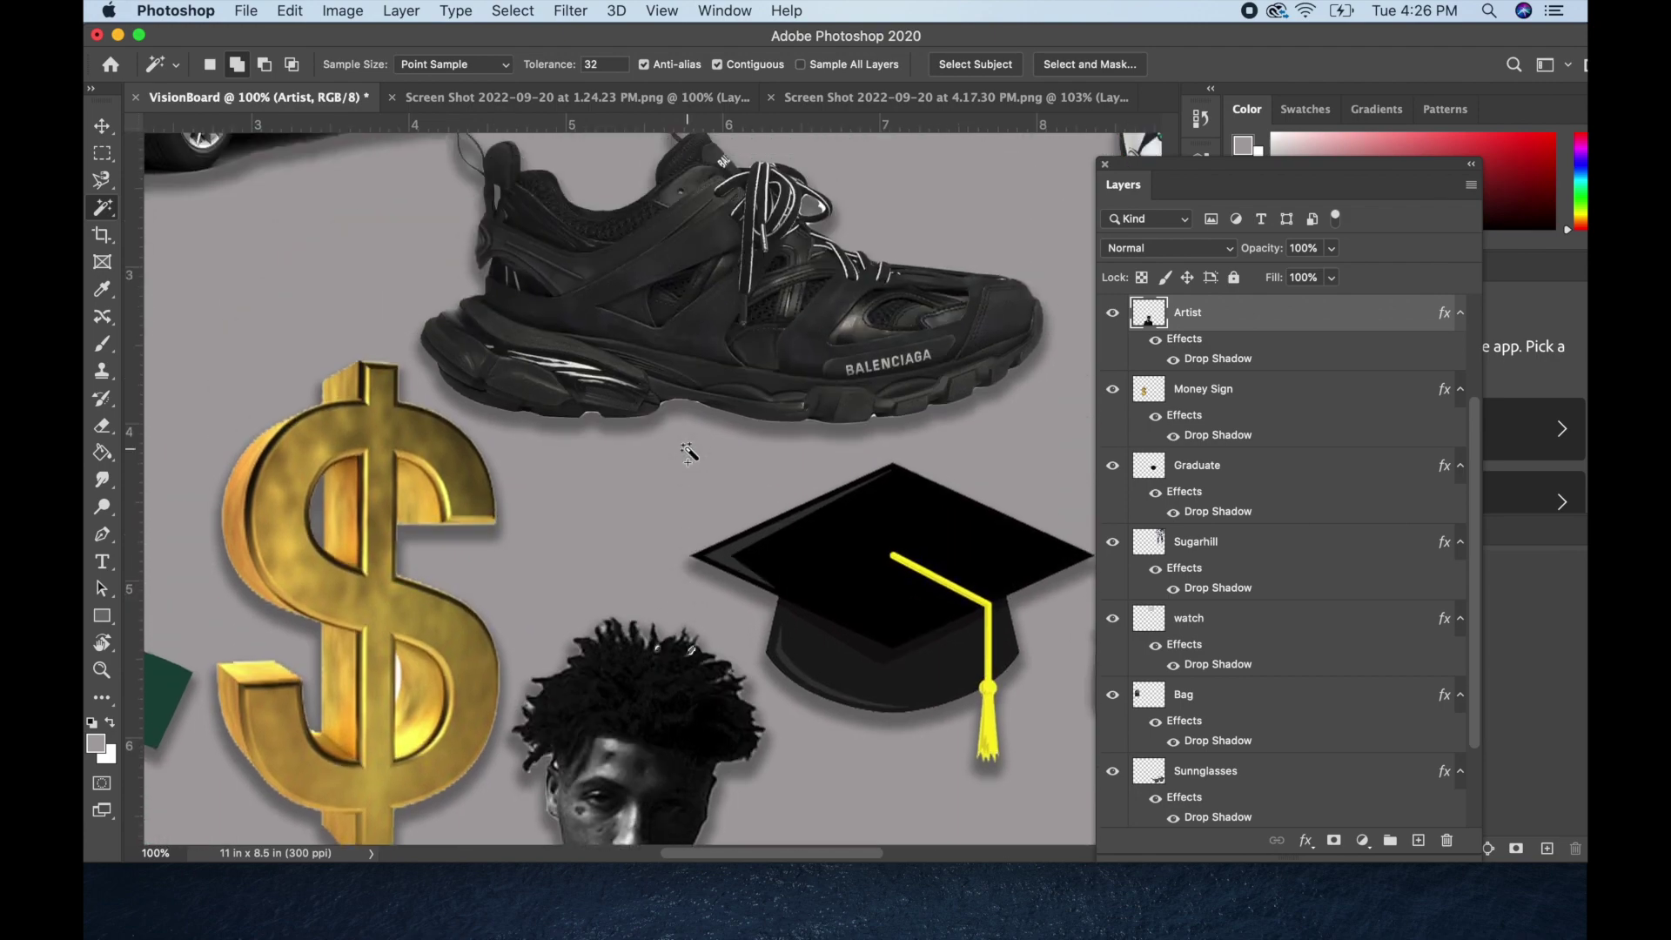
pyautogui.hscroll(4, 688, 457)
pyautogui.press('super+0')
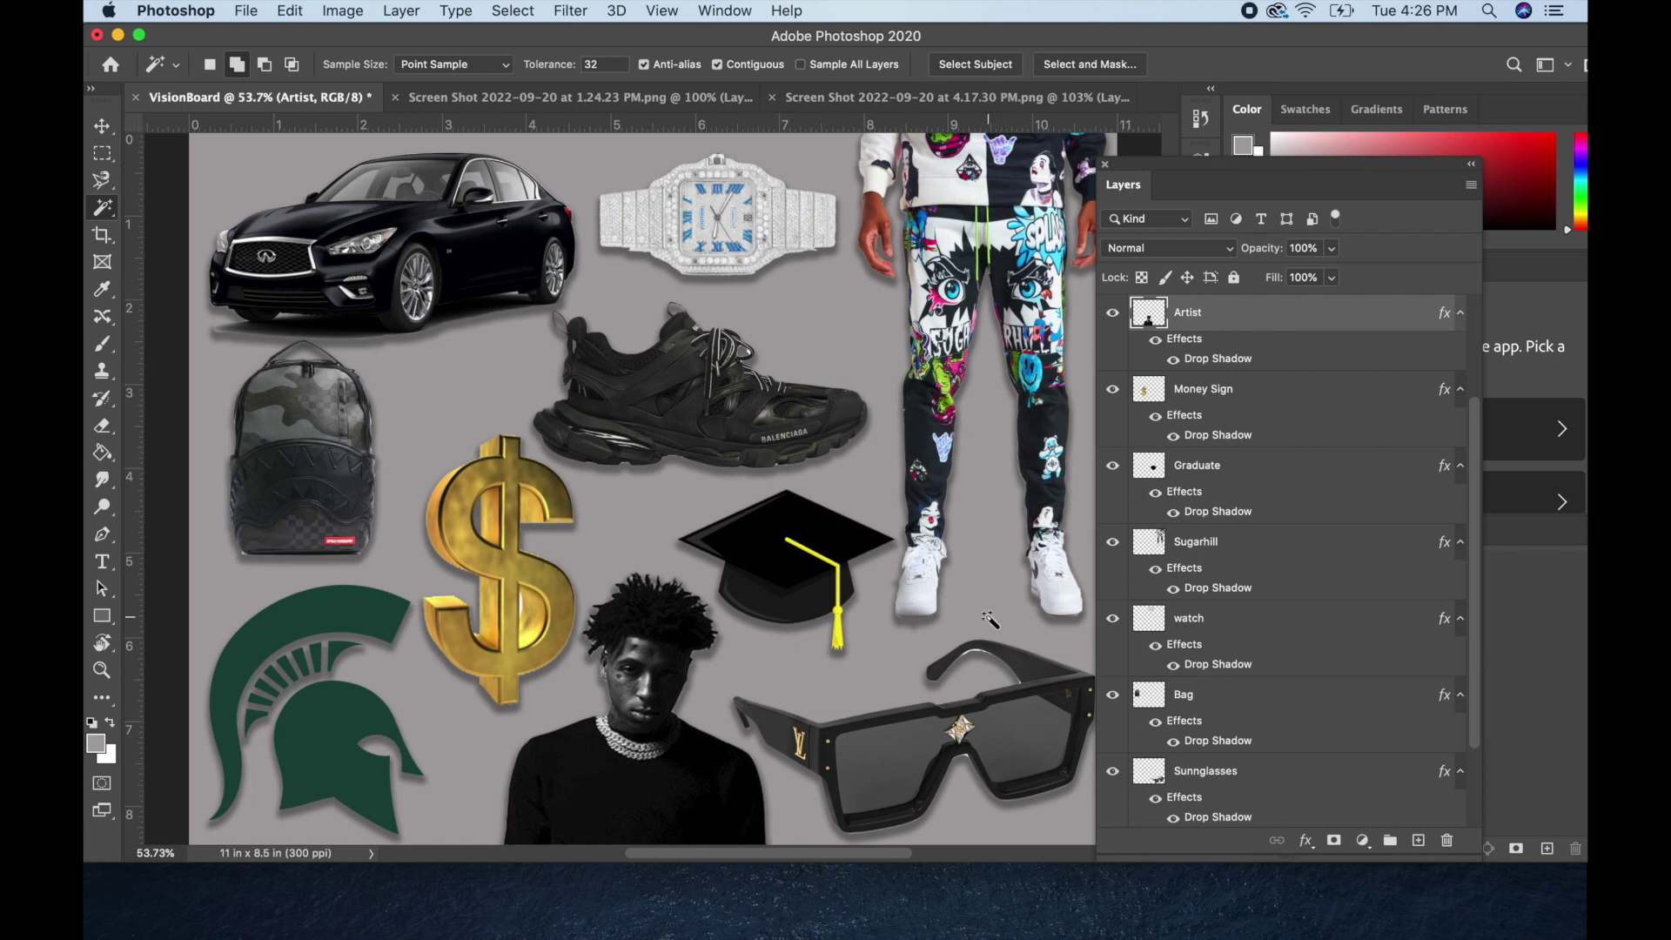
pyautogui.click(105, 131)
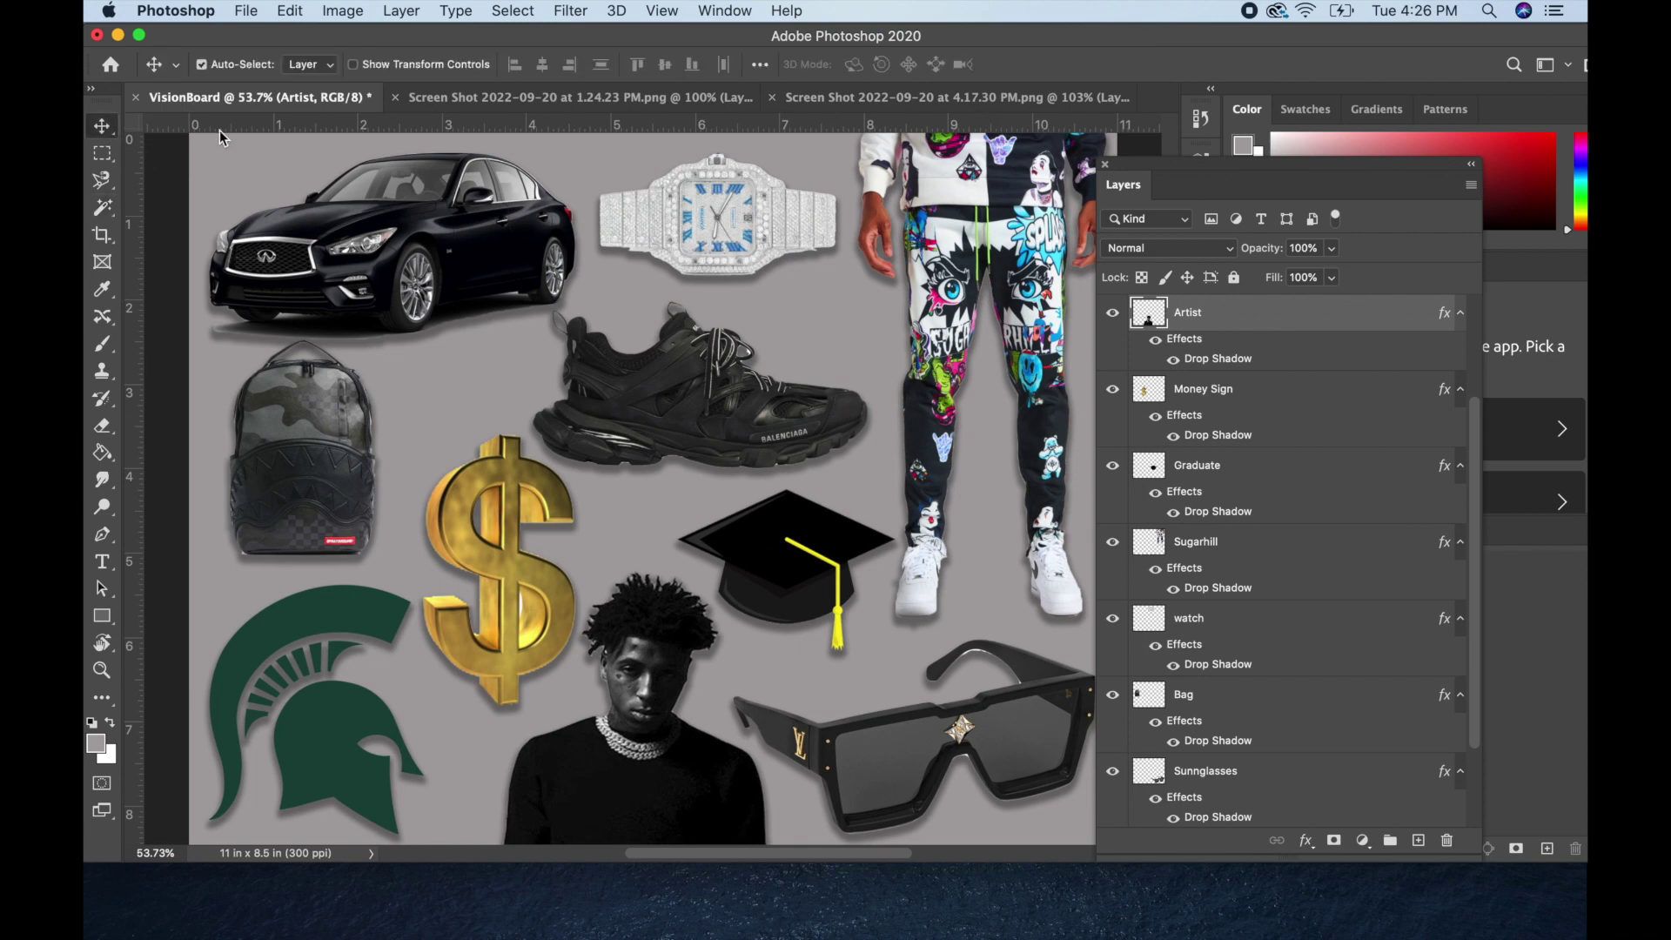
pyautogui.click(1017, 759)
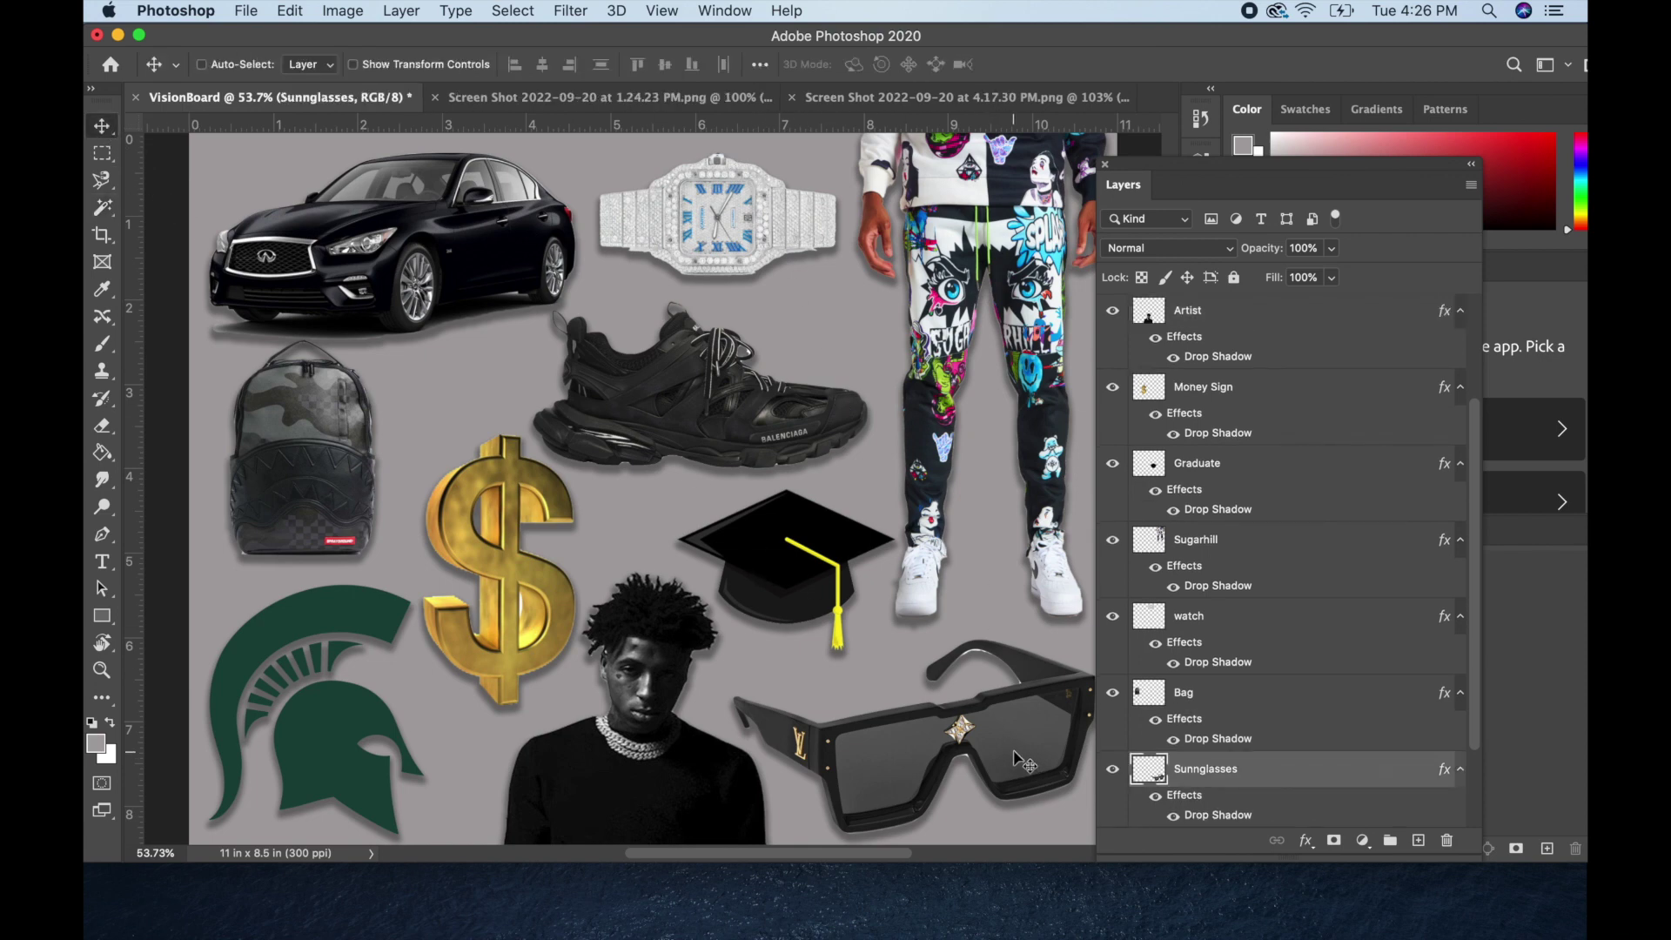
pyautogui.scroll(5, 1019, 759)
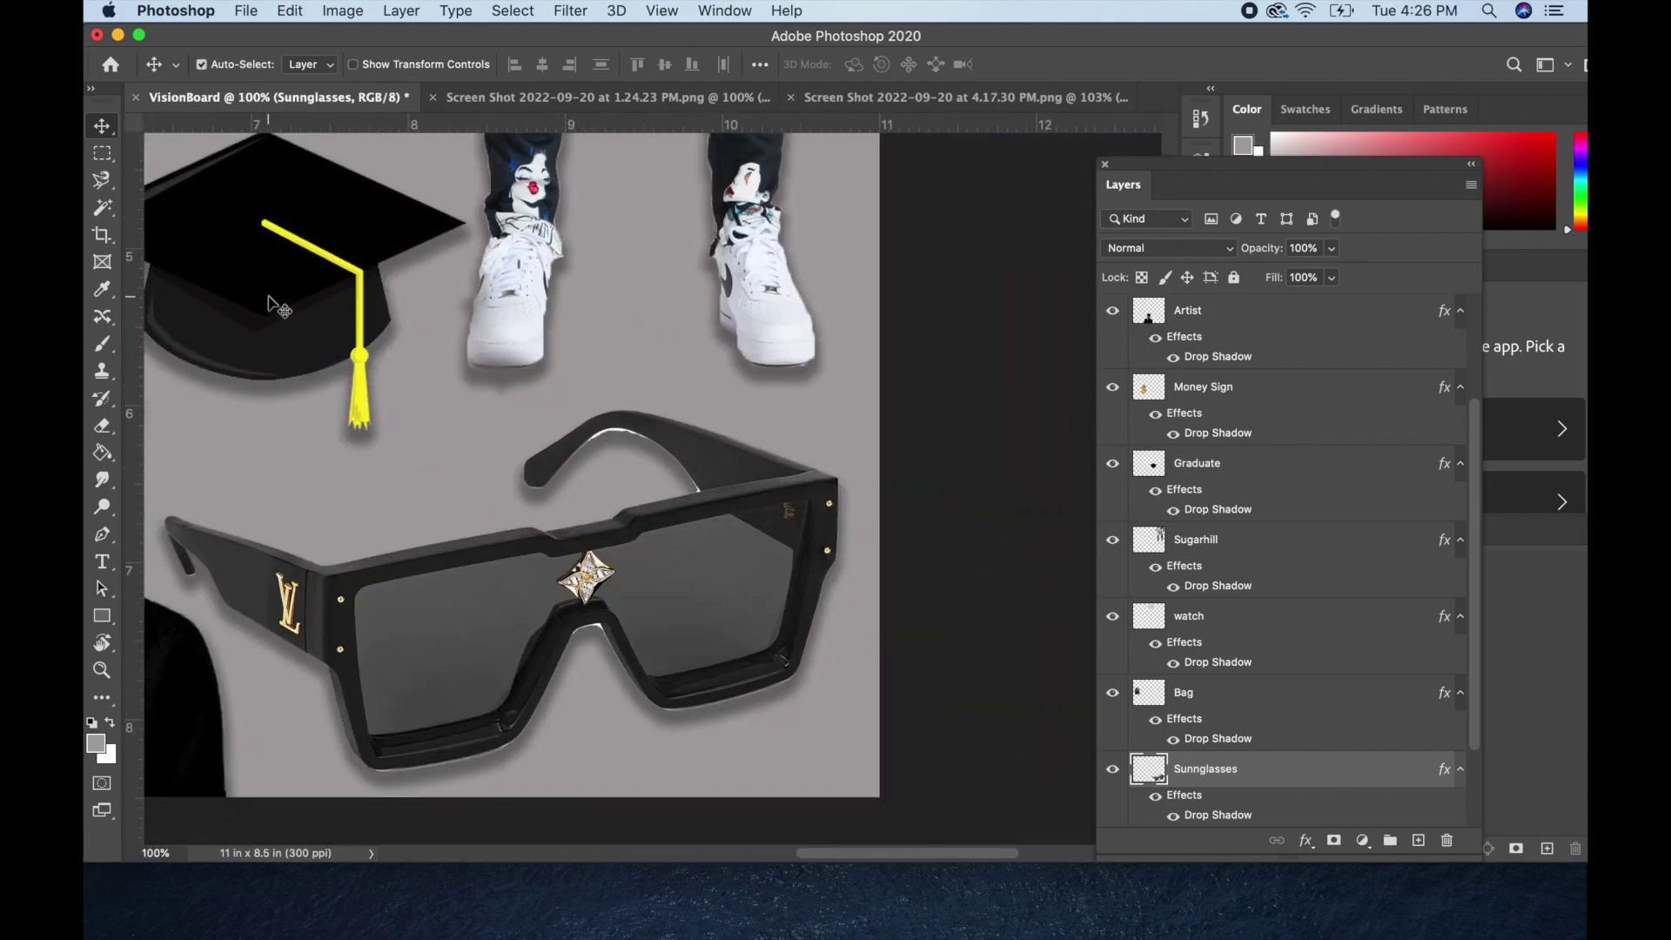
pyautogui.click(103, 207)
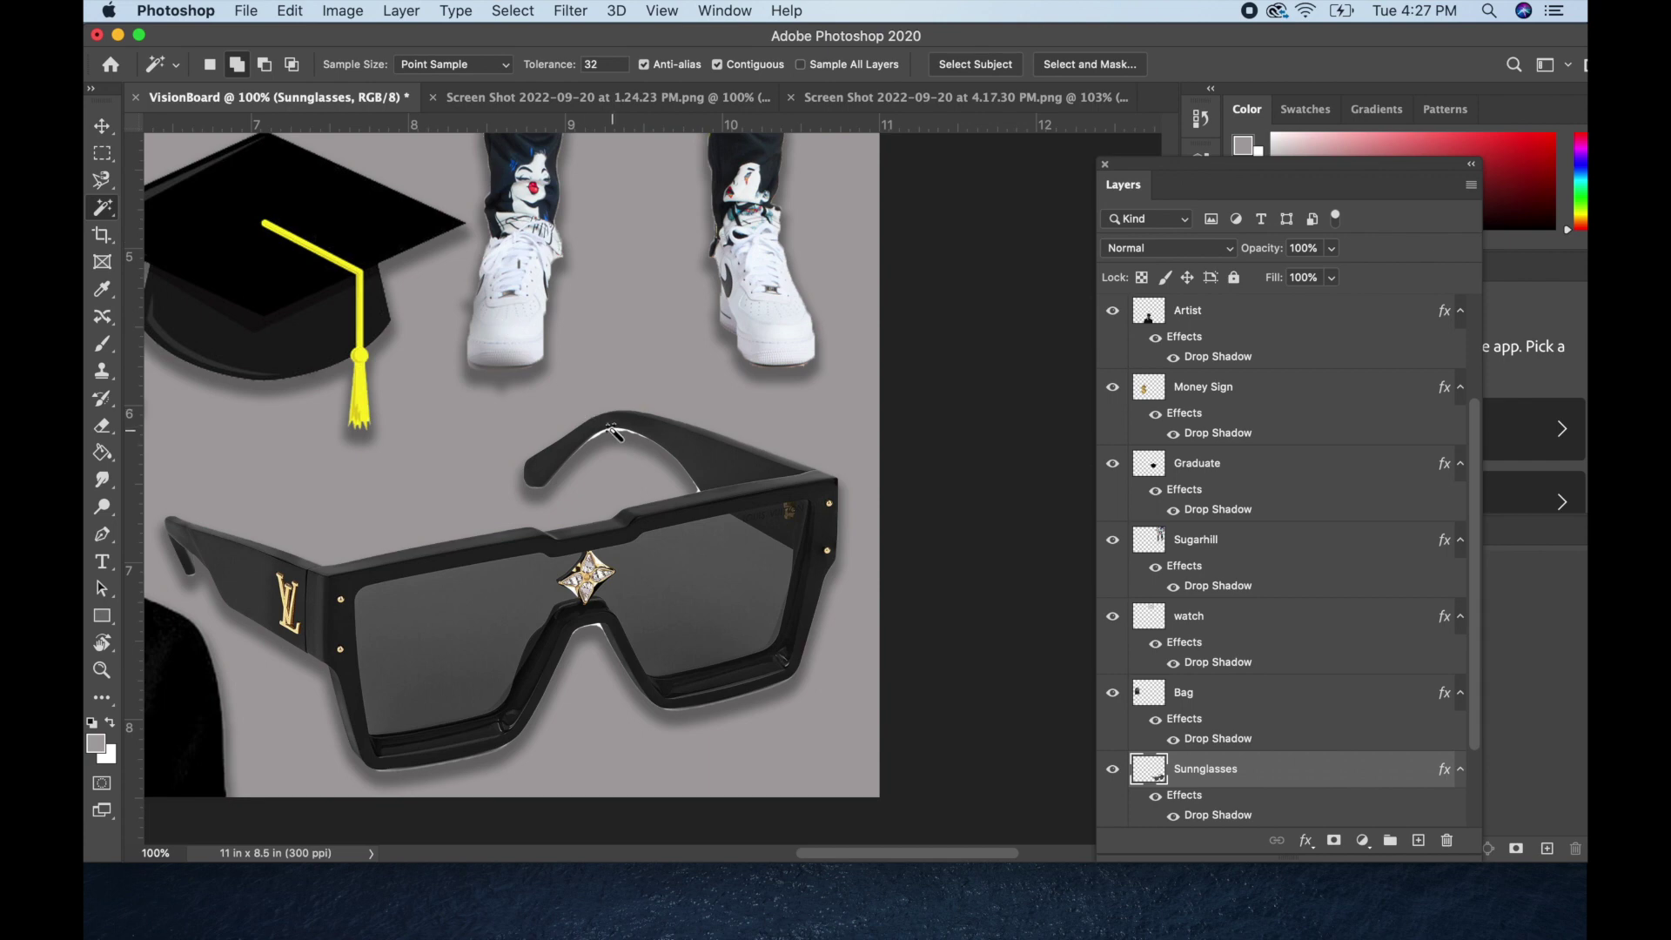
pyautogui.click(613, 432)
pyautogui.click(696, 493)
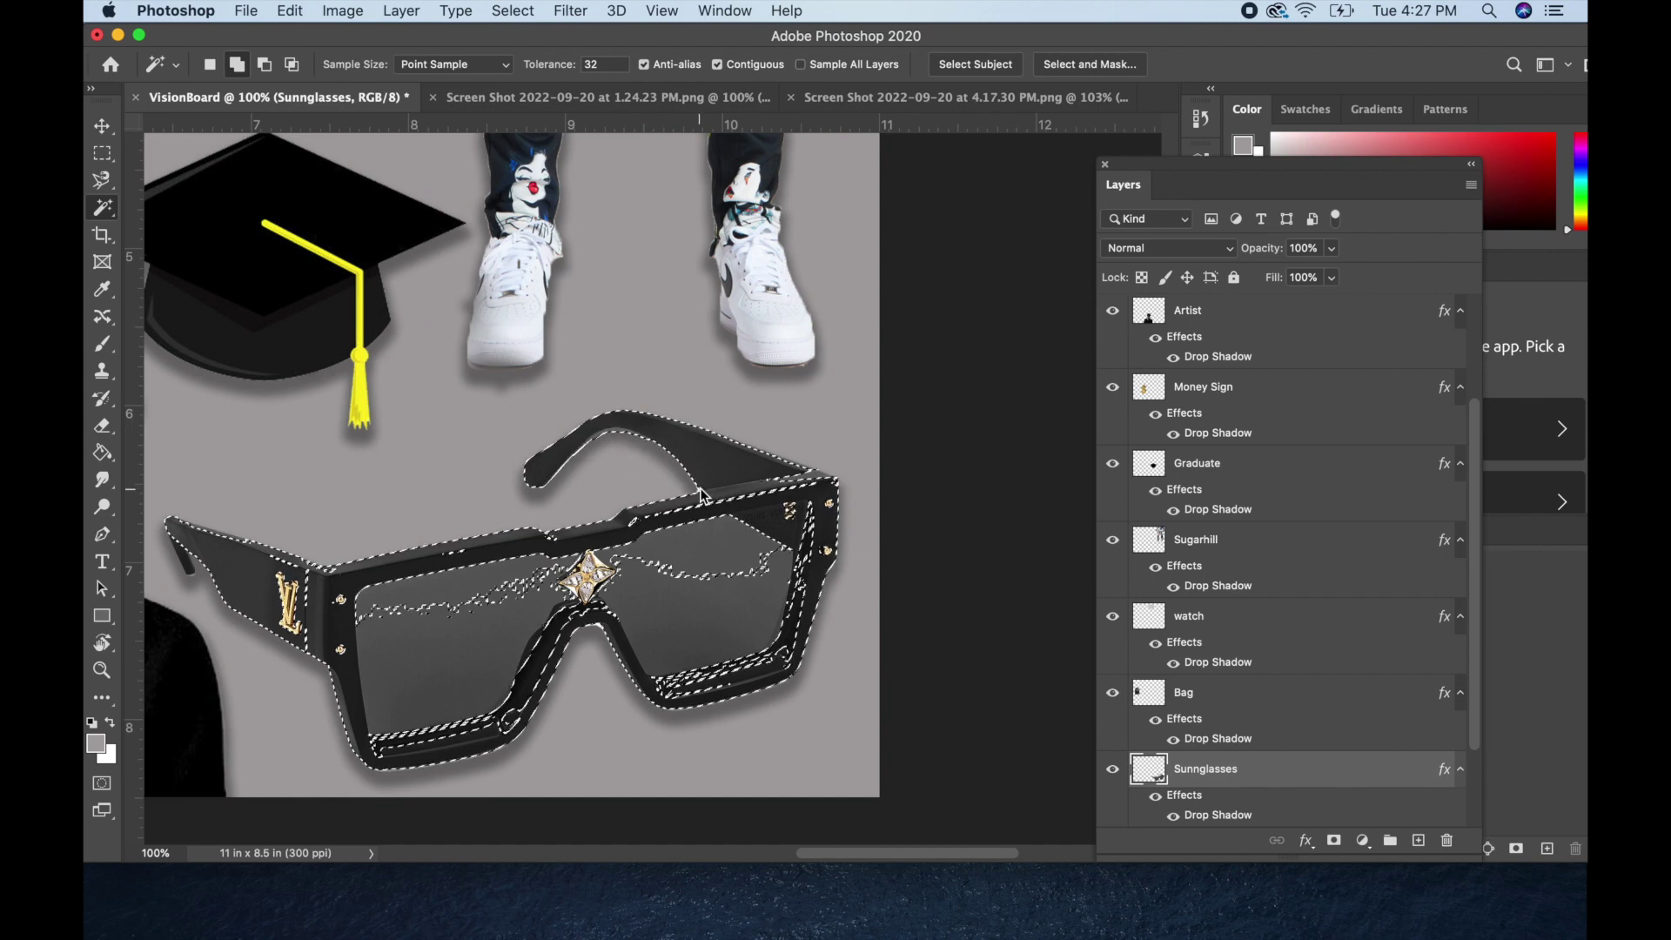
pyautogui.press('super+d')
# - Remove the remaining white bits near the hinge and under the nose bridge of the sunglasses with the Magic Wand
pyautogui.click(696, 488)
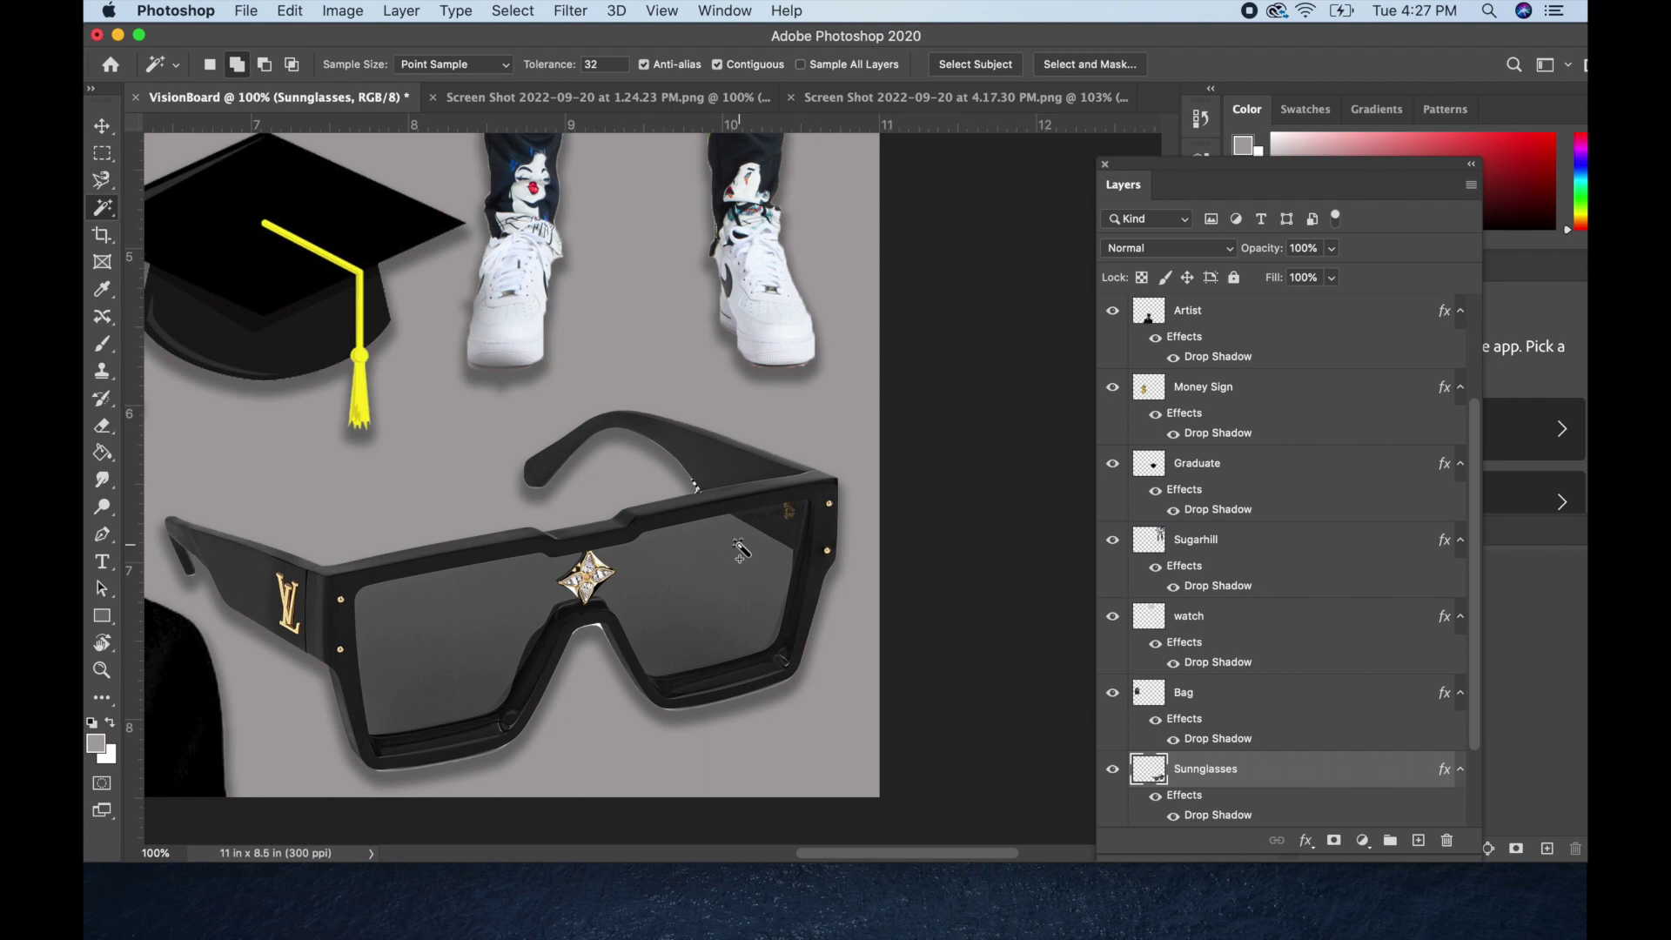
pyautogui.press('super+d')
pyautogui.click(598, 625)
pyautogui.press('super+d')
pyautogui.press('super+0')
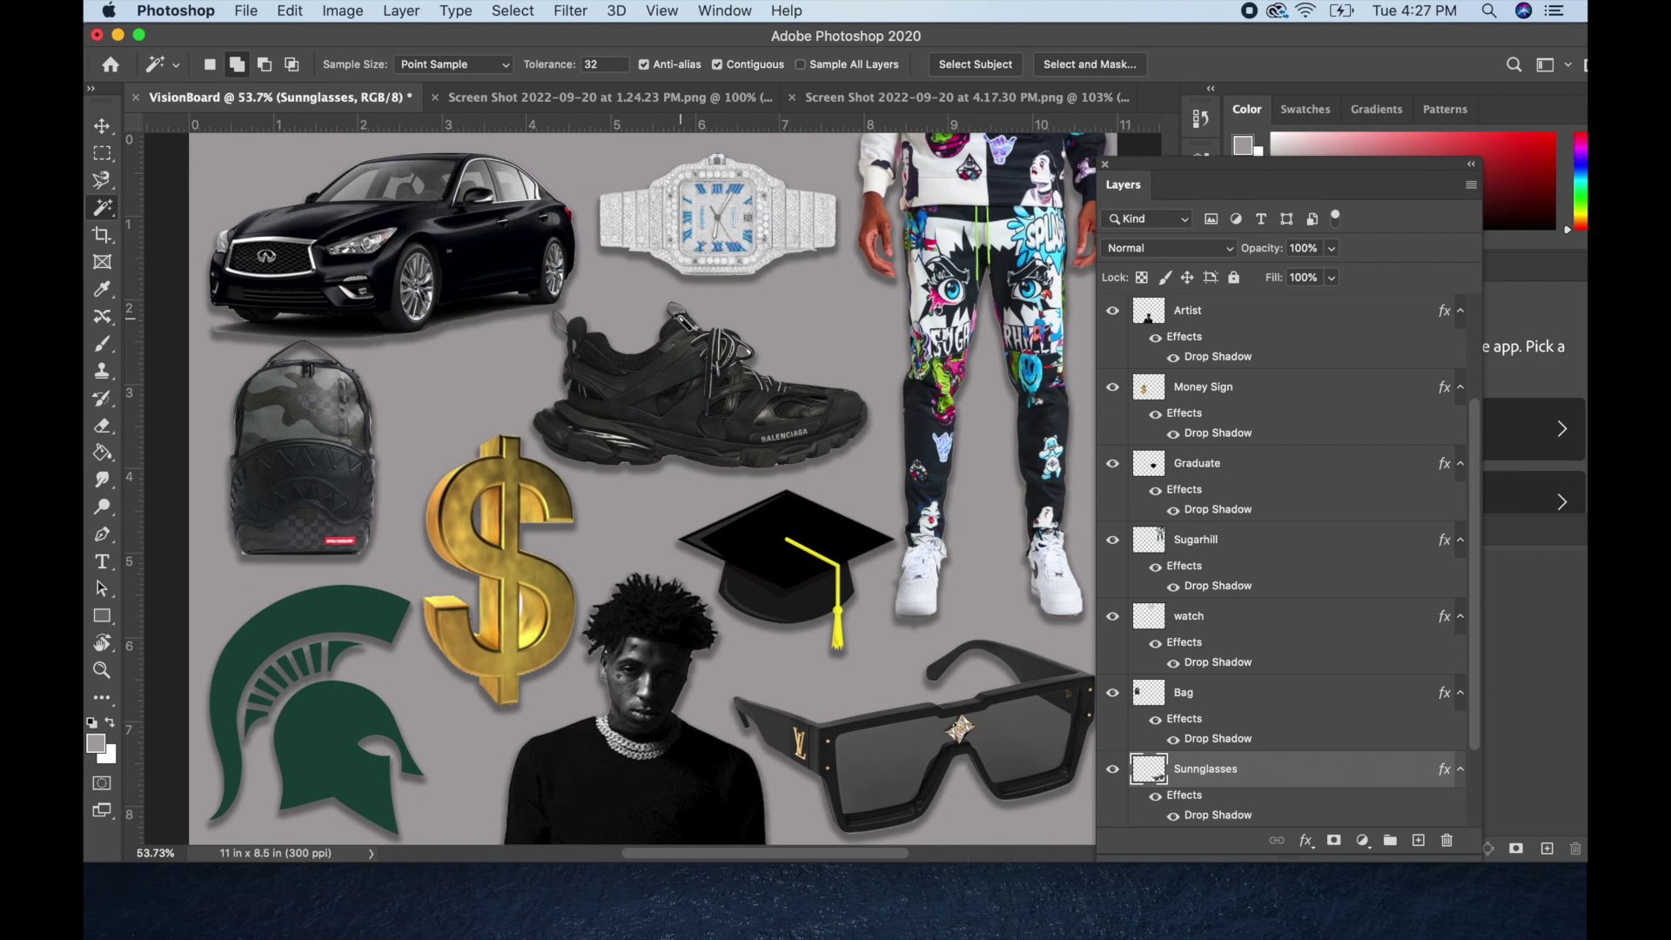
# - Activate the Gradient tool with the Background layer selected and open the current gradient for editing
pyautogui.moveTo(1260, 166); pyautogui.dragTo(1247, 126)
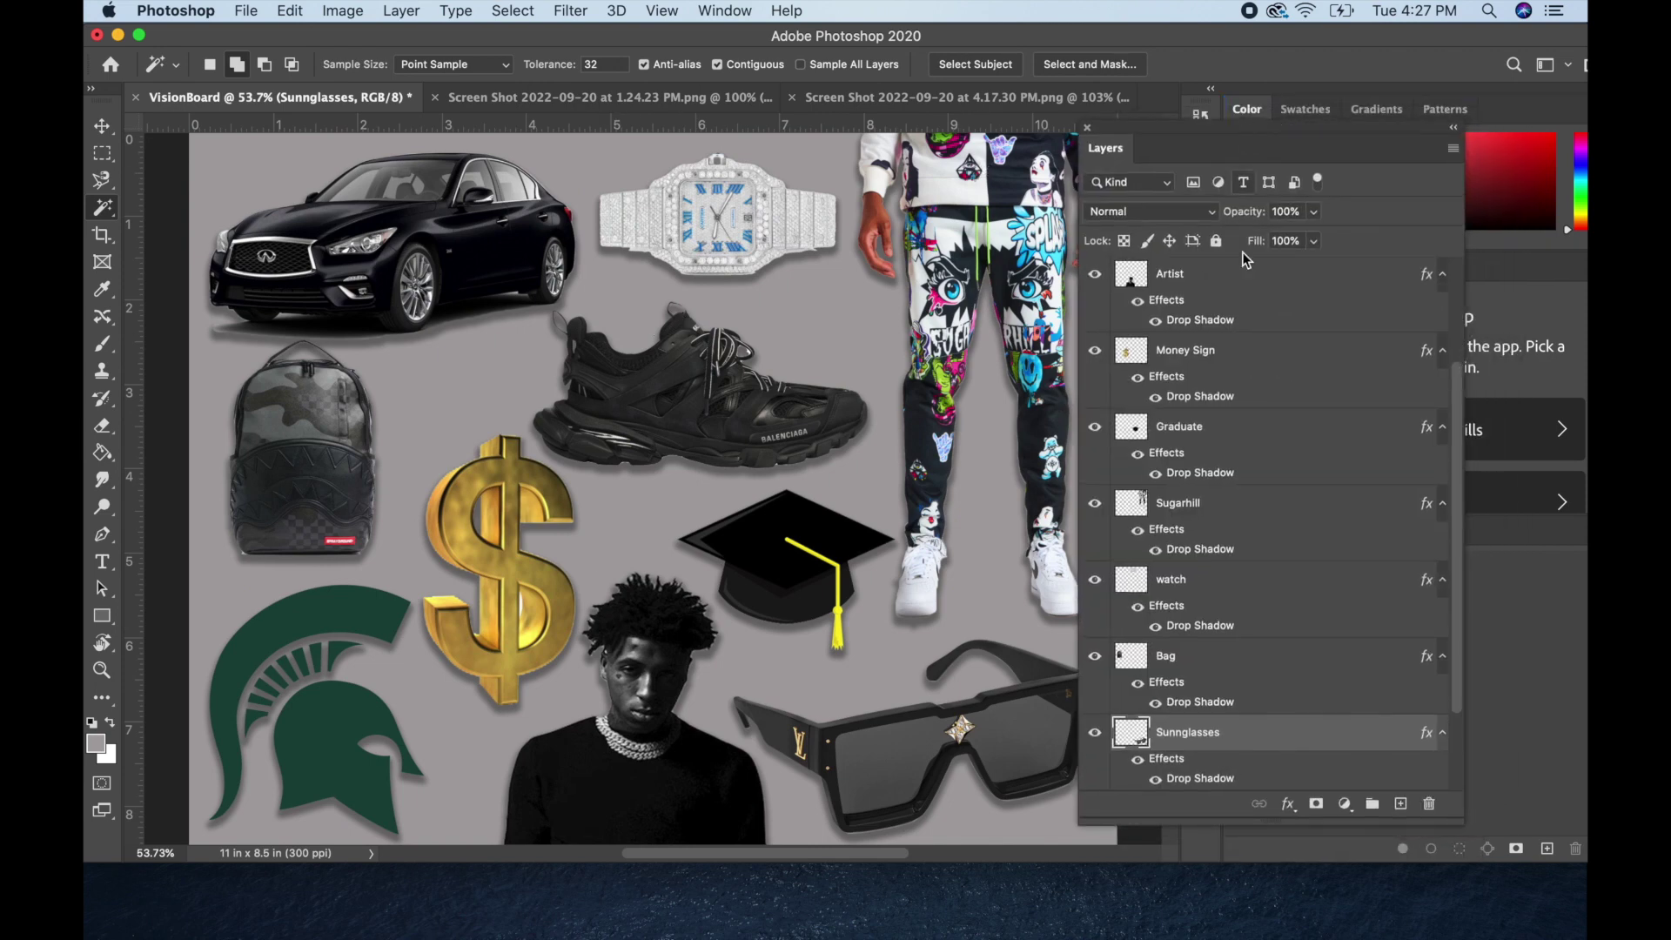
pyautogui.scroll(-3, 1223, 747)
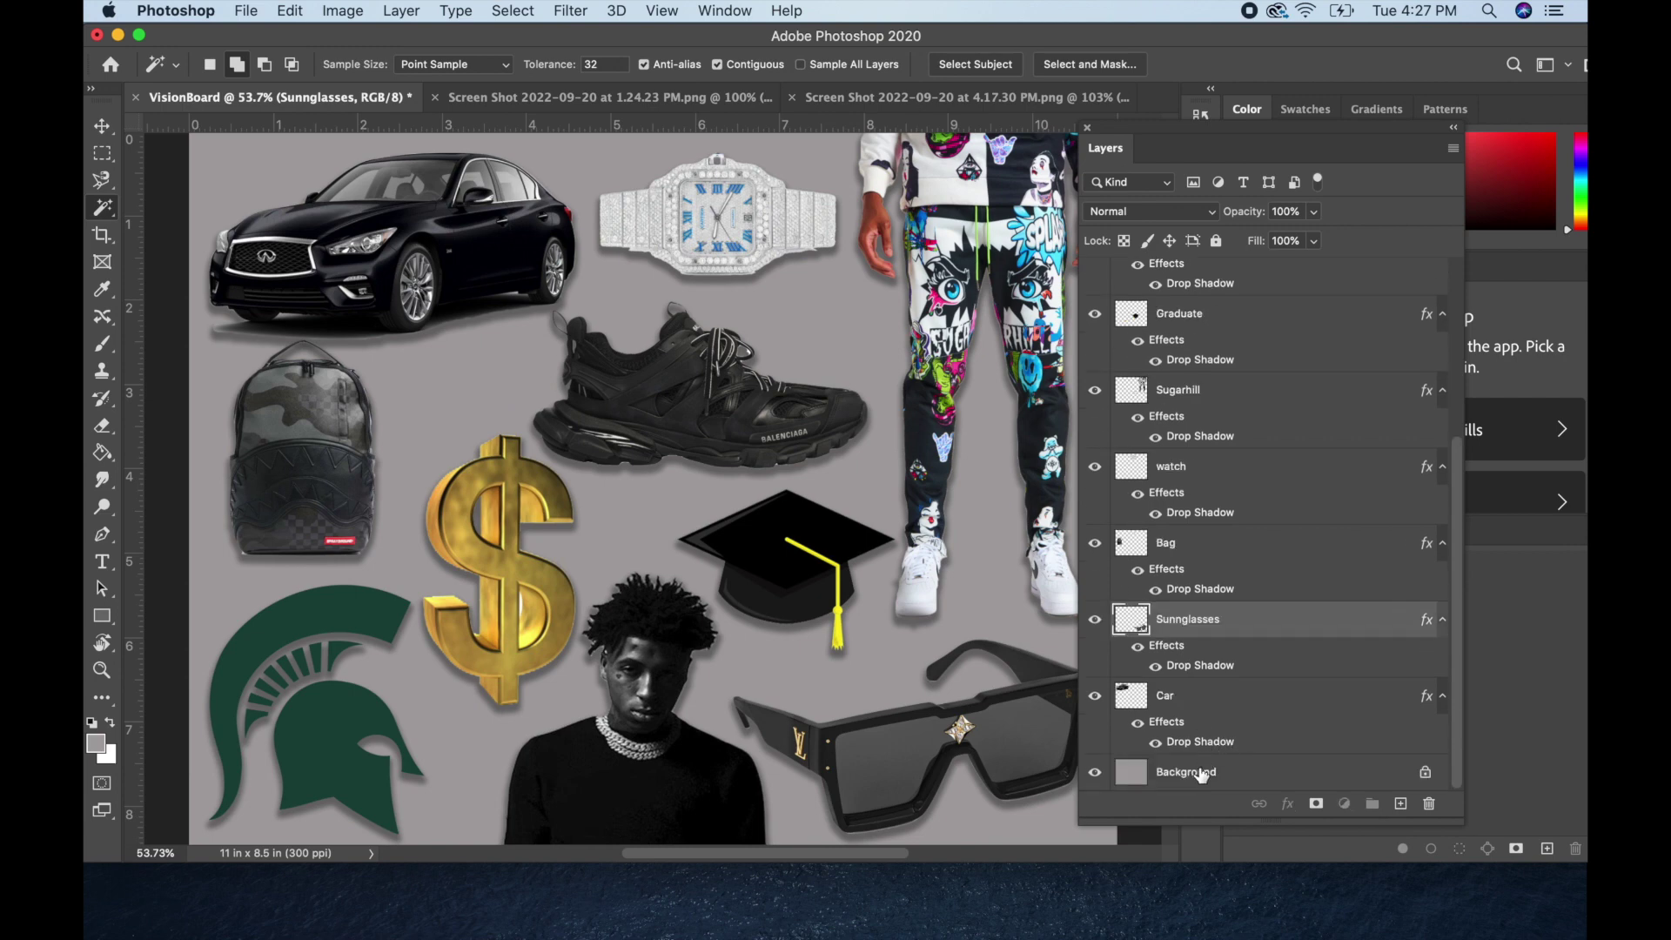
pyautogui.click(1203, 773)
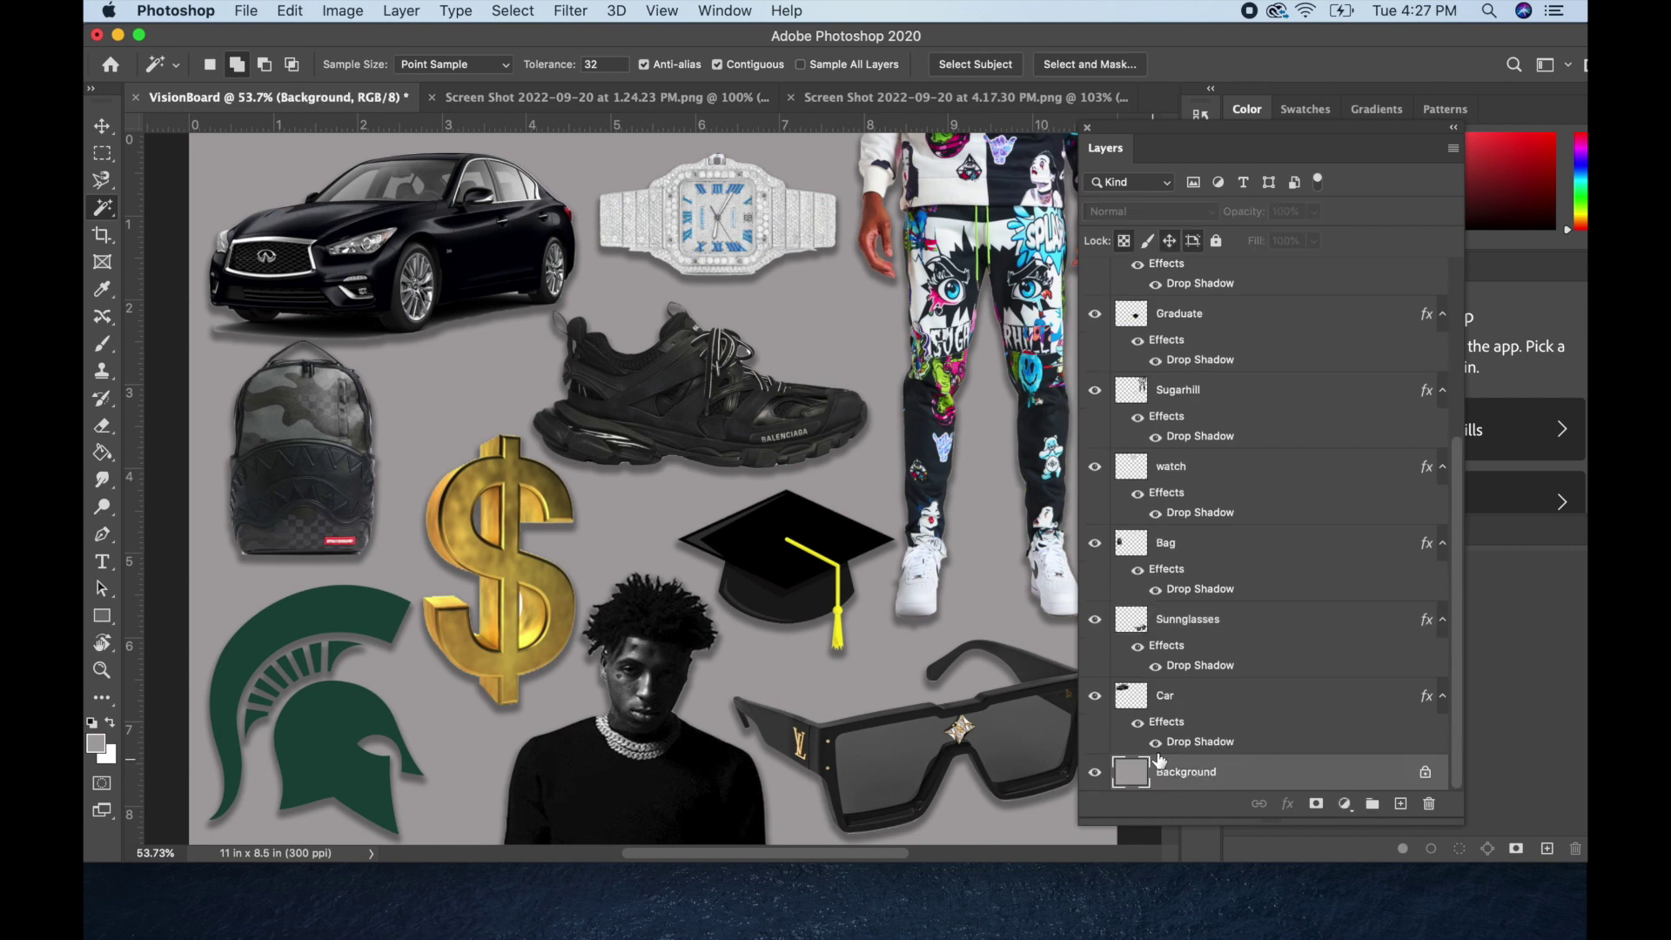
pyautogui.click(102, 455)
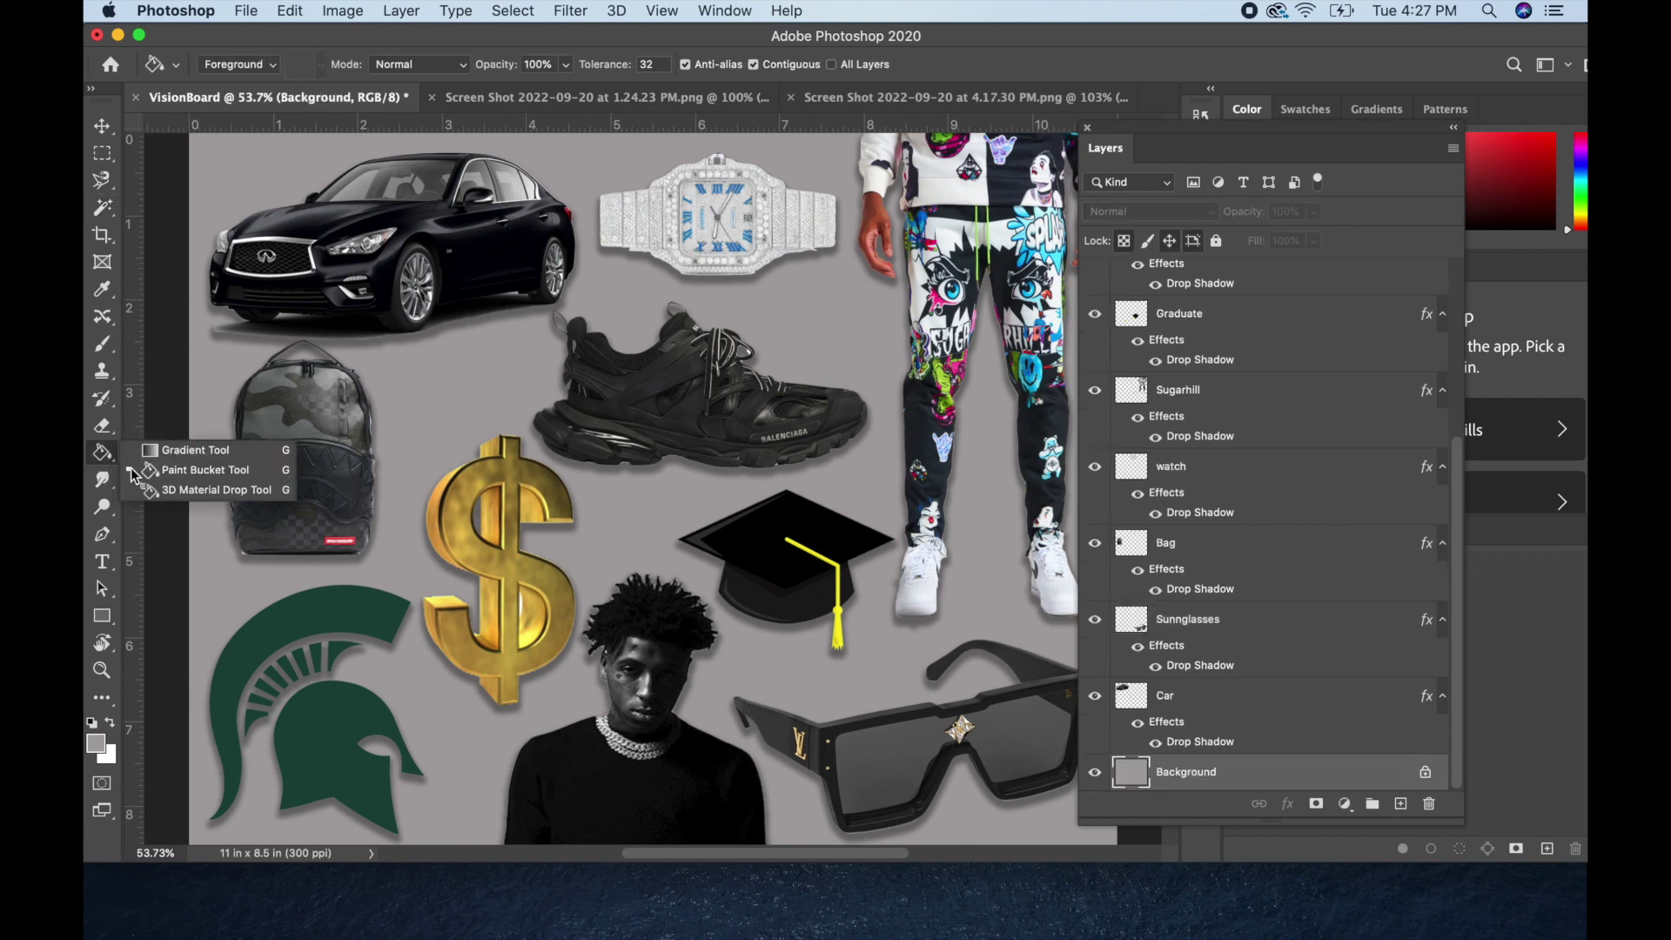
pyautogui.click(171, 450)
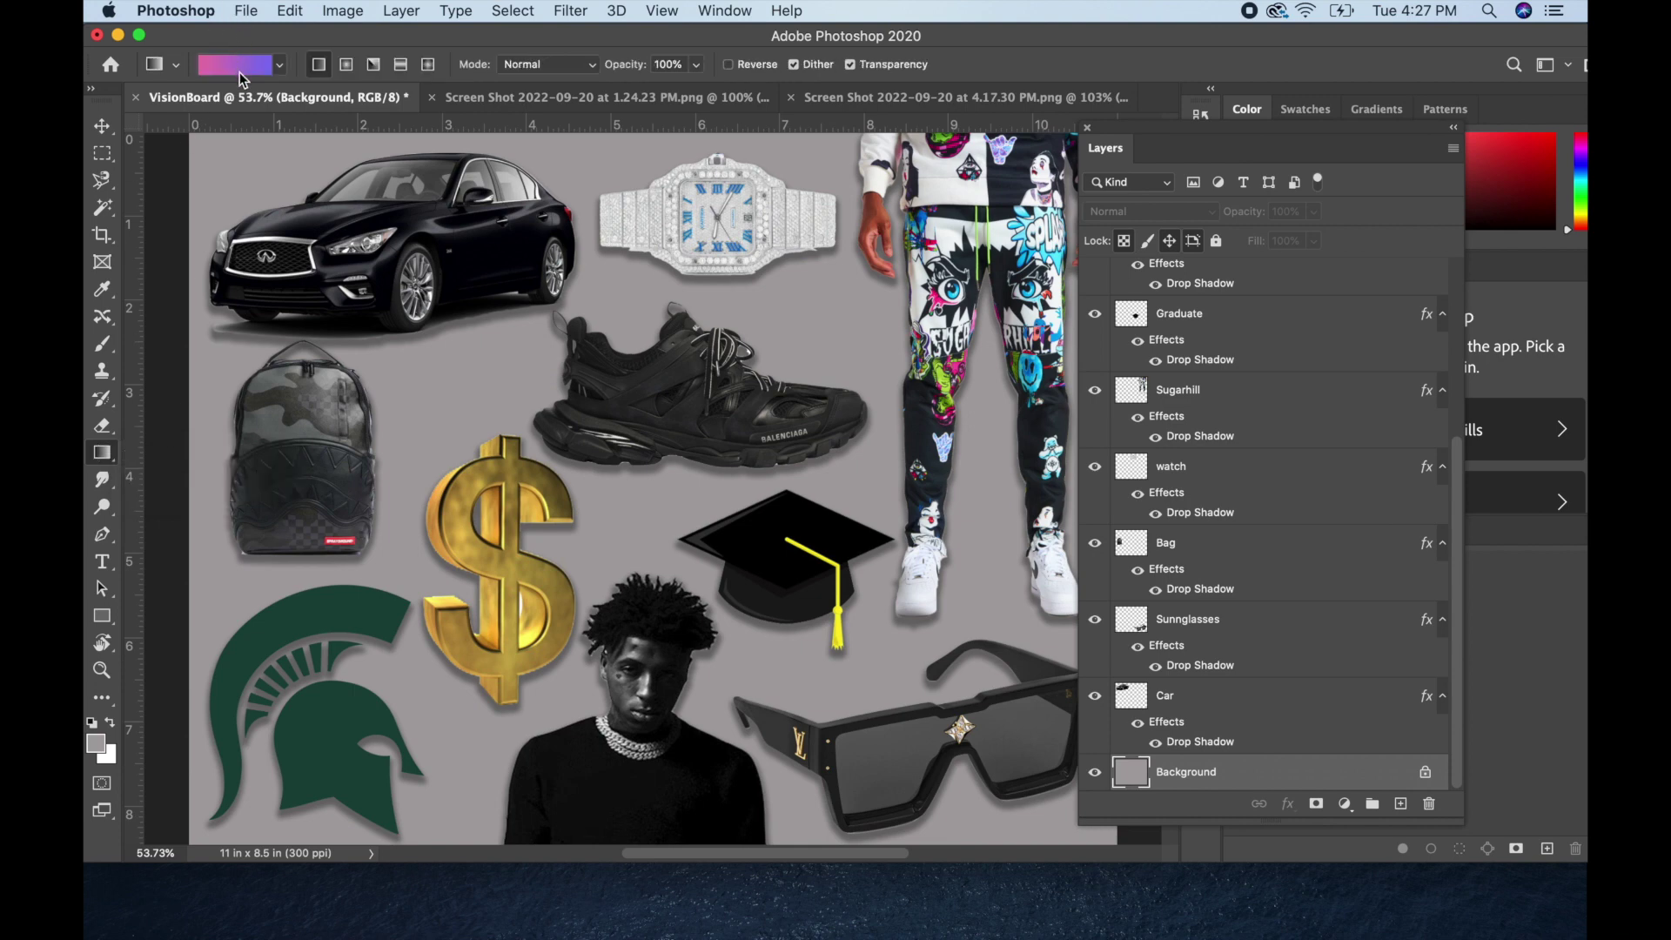
pyautogui.moveTo(1146, 142); pyautogui.dragTo(1173, 158)
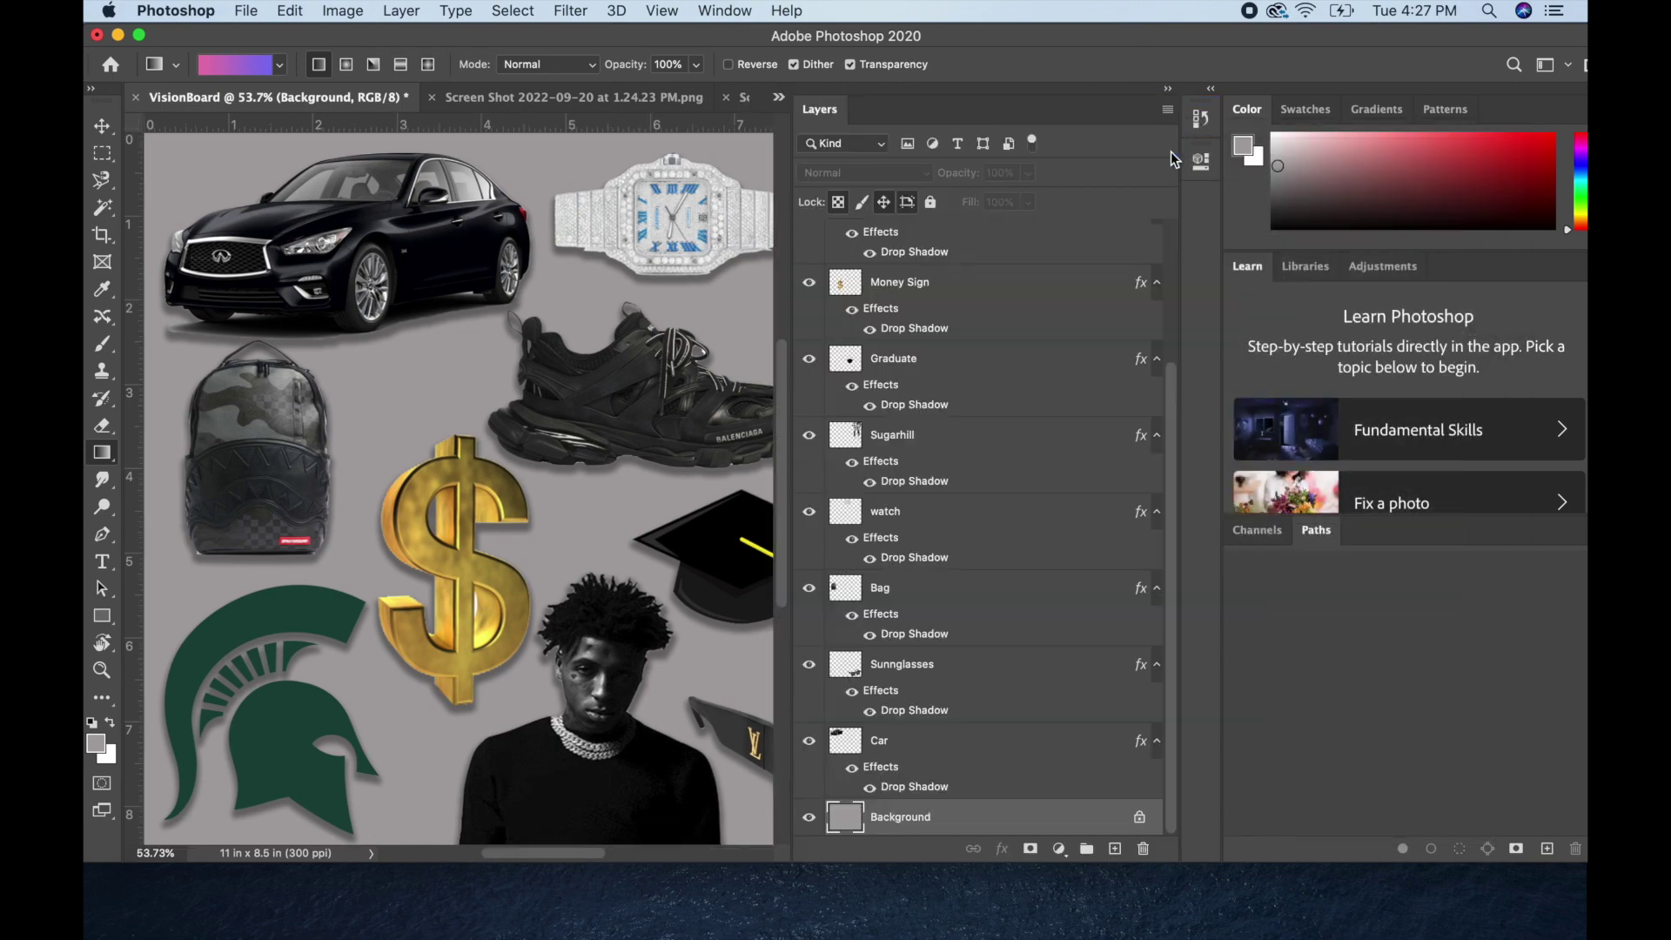
pyautogui.moveTo(1009, 124); pyautogui.dragTo(1288, 138)
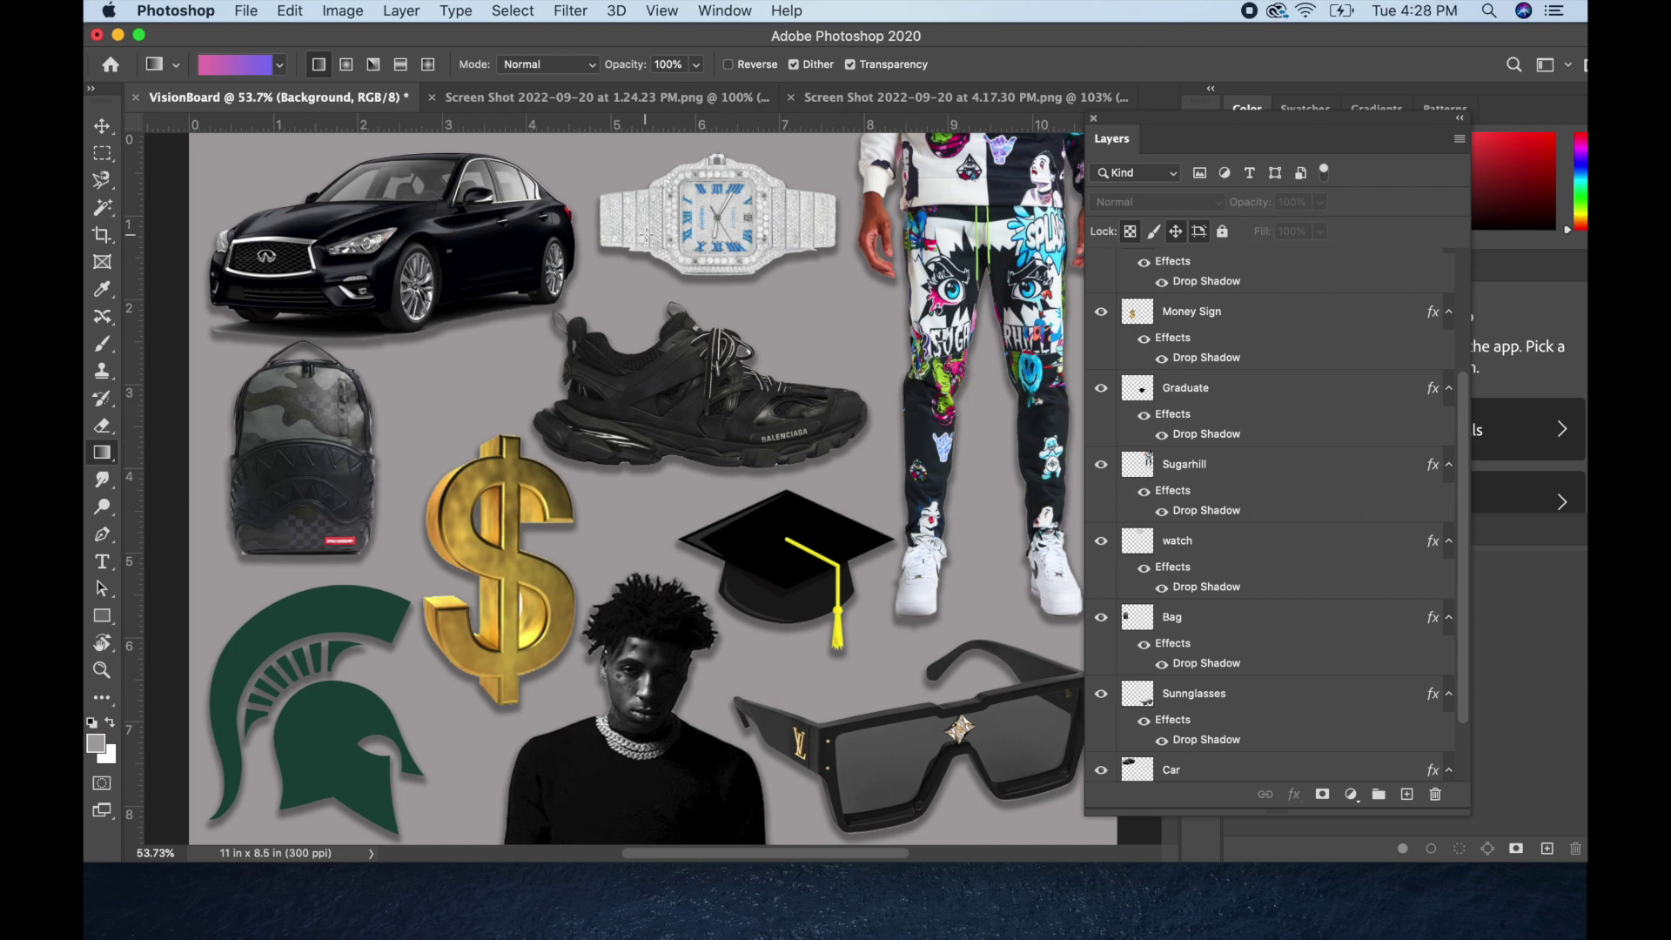
pyautogui.click(250, 69)
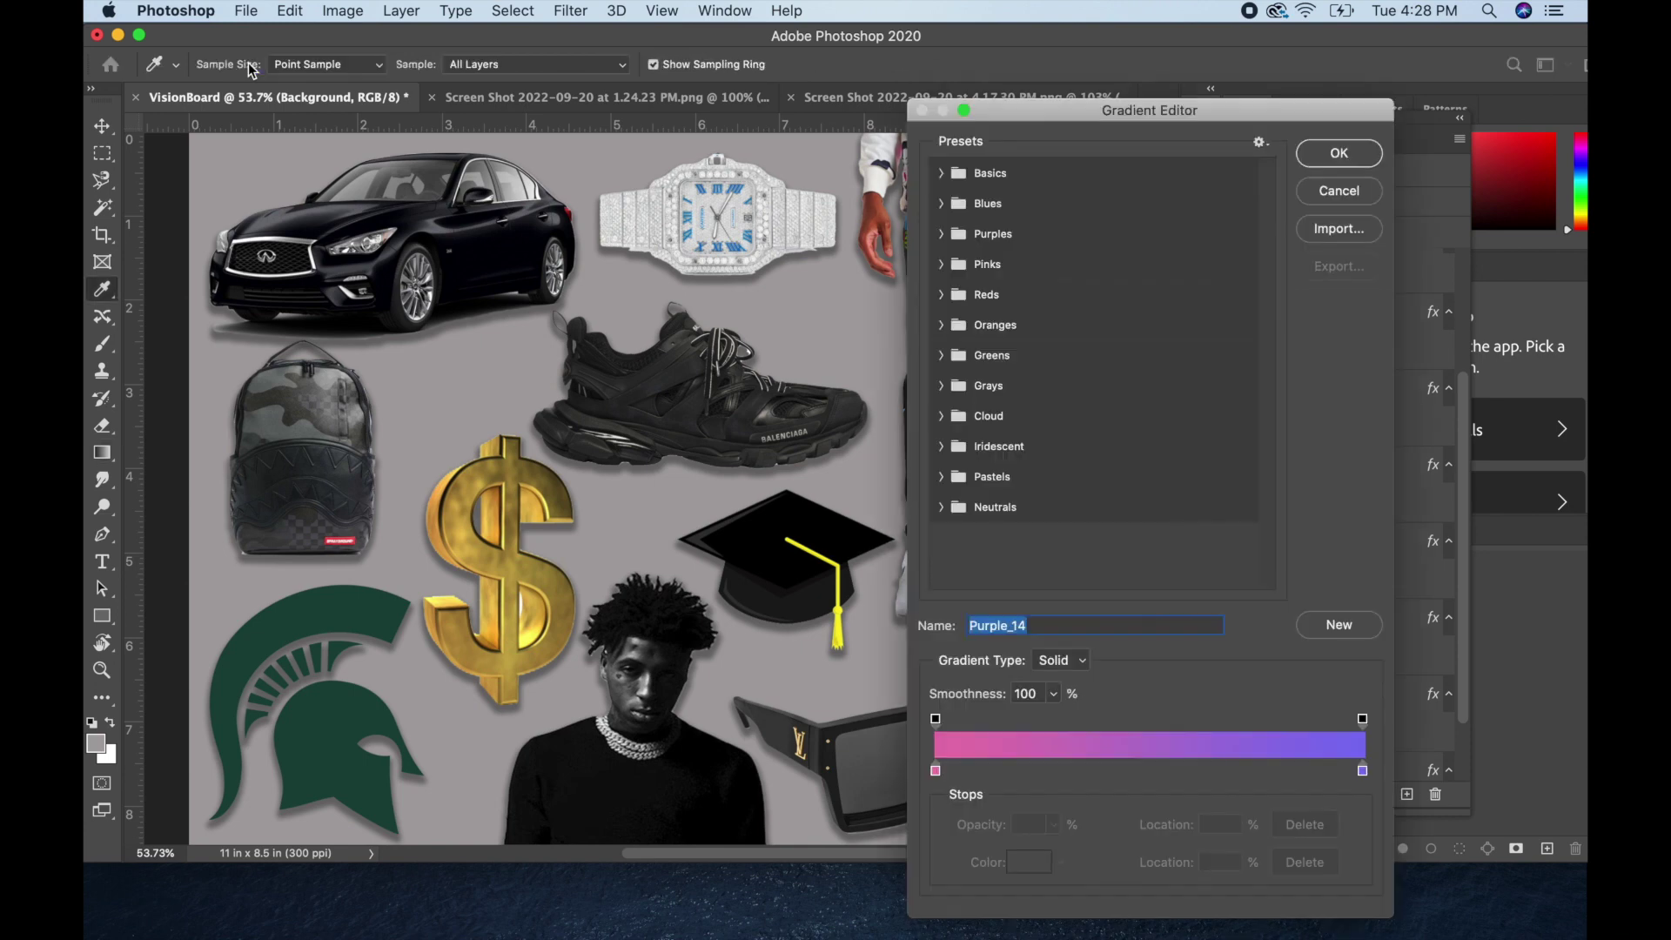
# - Browse the Basics, Blues, Pinks, Reds and Grays gradient presets and choose Gray_09 as the starting gradient
pyautogui.click(952, 197)
pyautogui.click(939, 181)
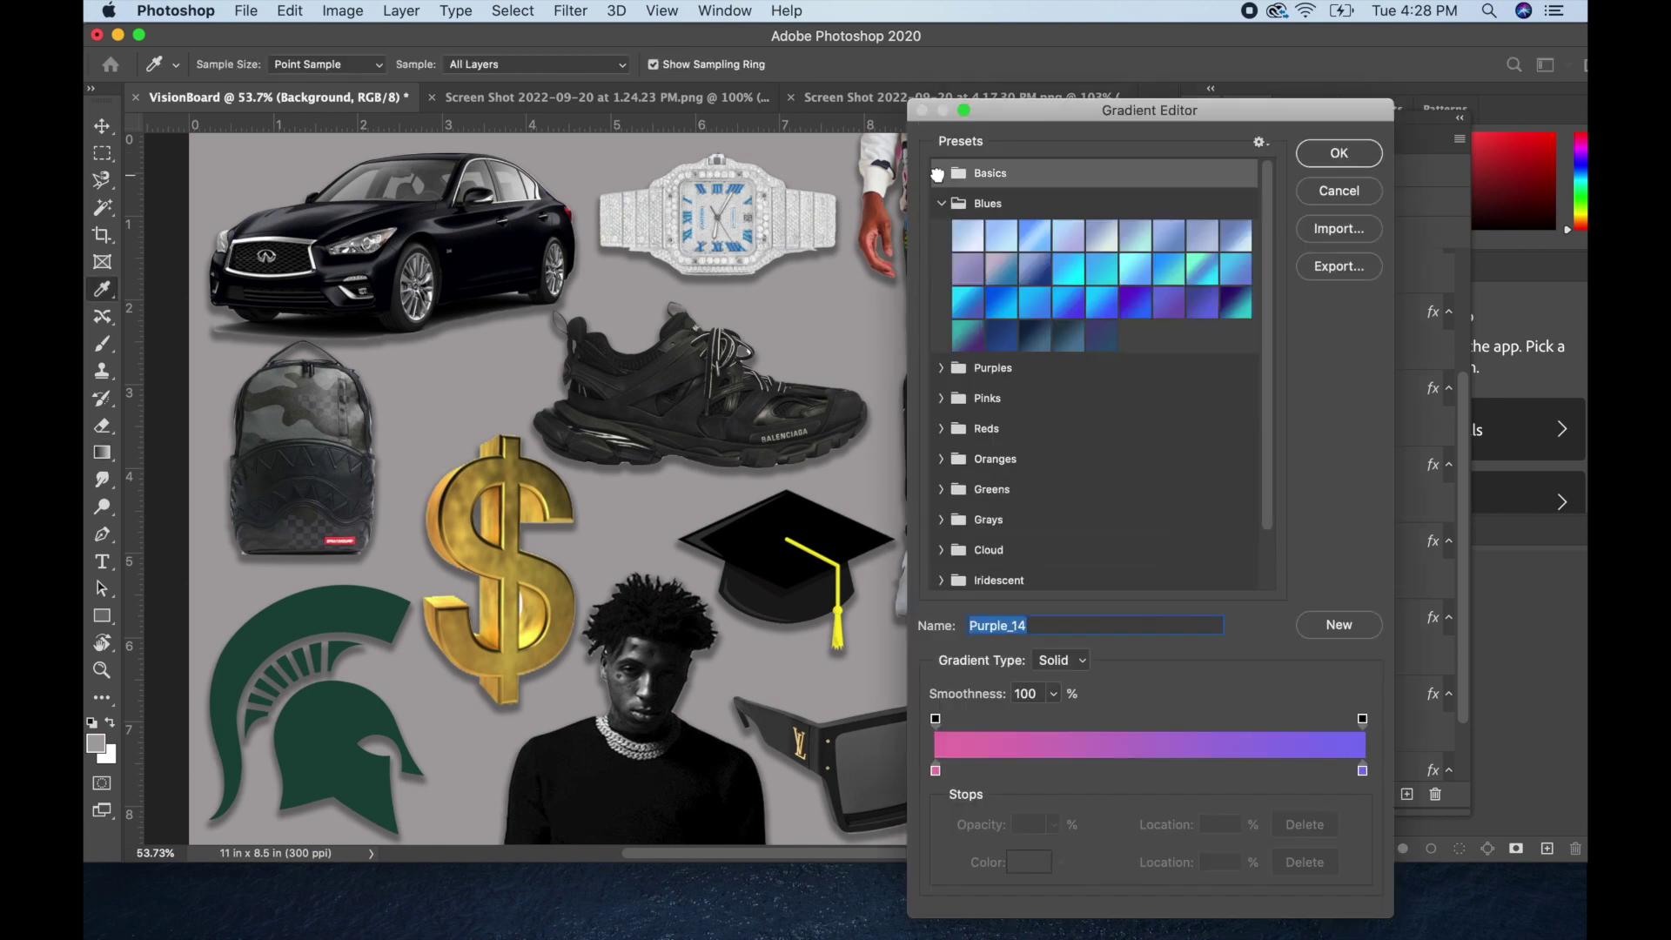
pyautogui.click(938, 174)
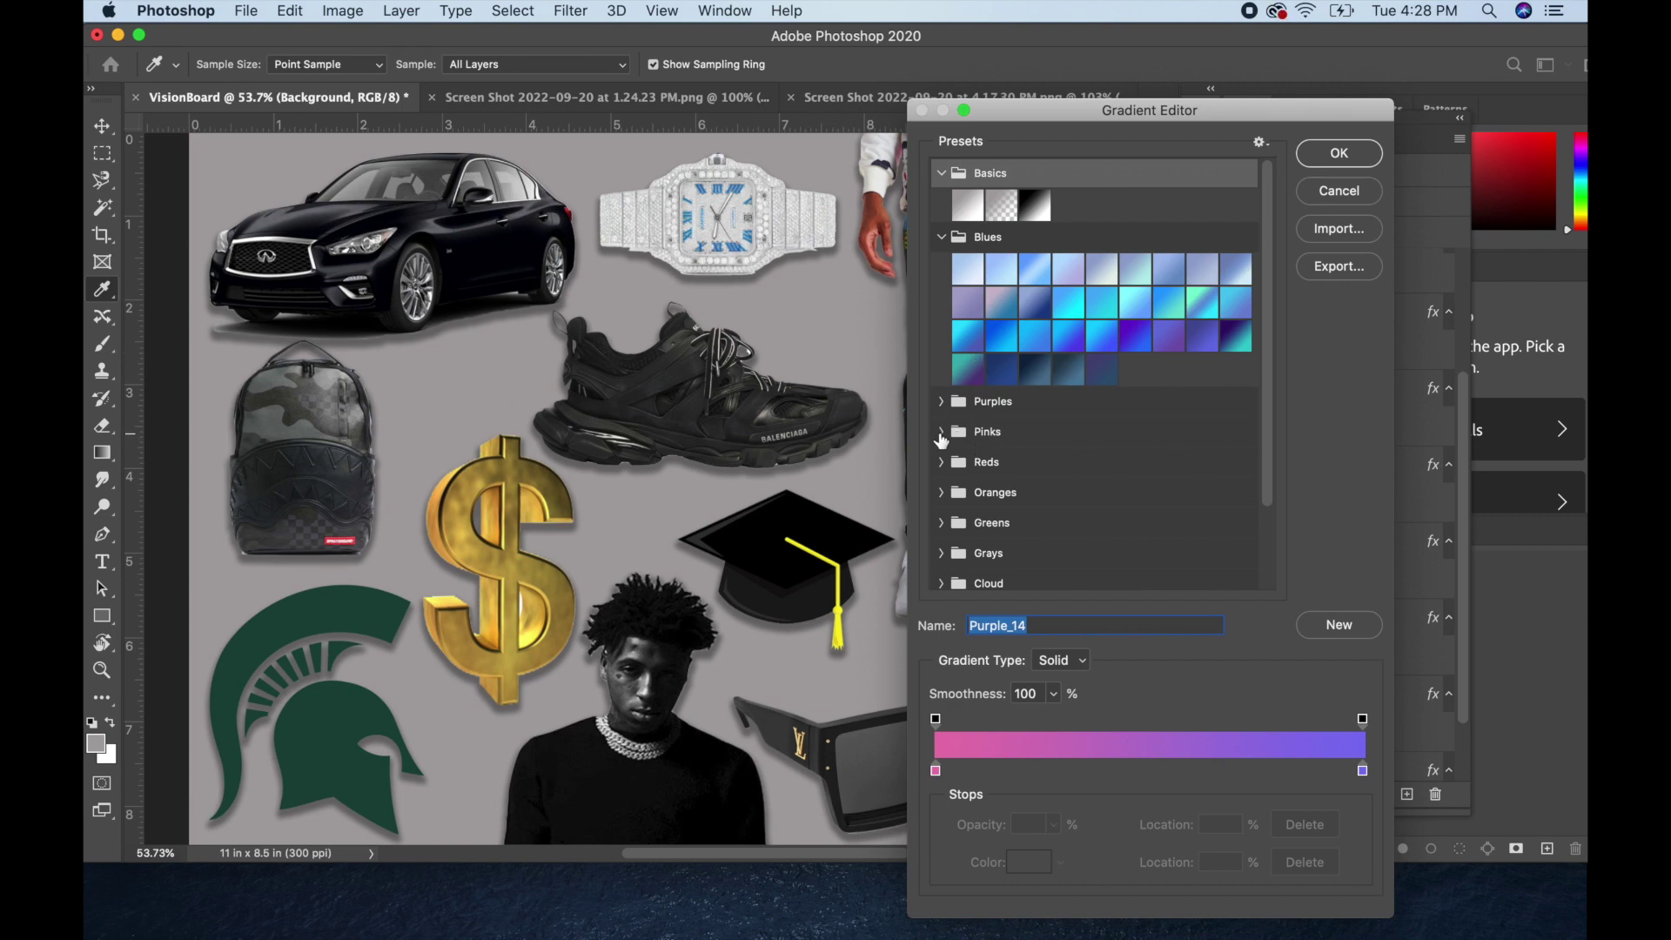
pyautogui.click(940, 432)
pyautogui.scroll(-3, 1008, 515)
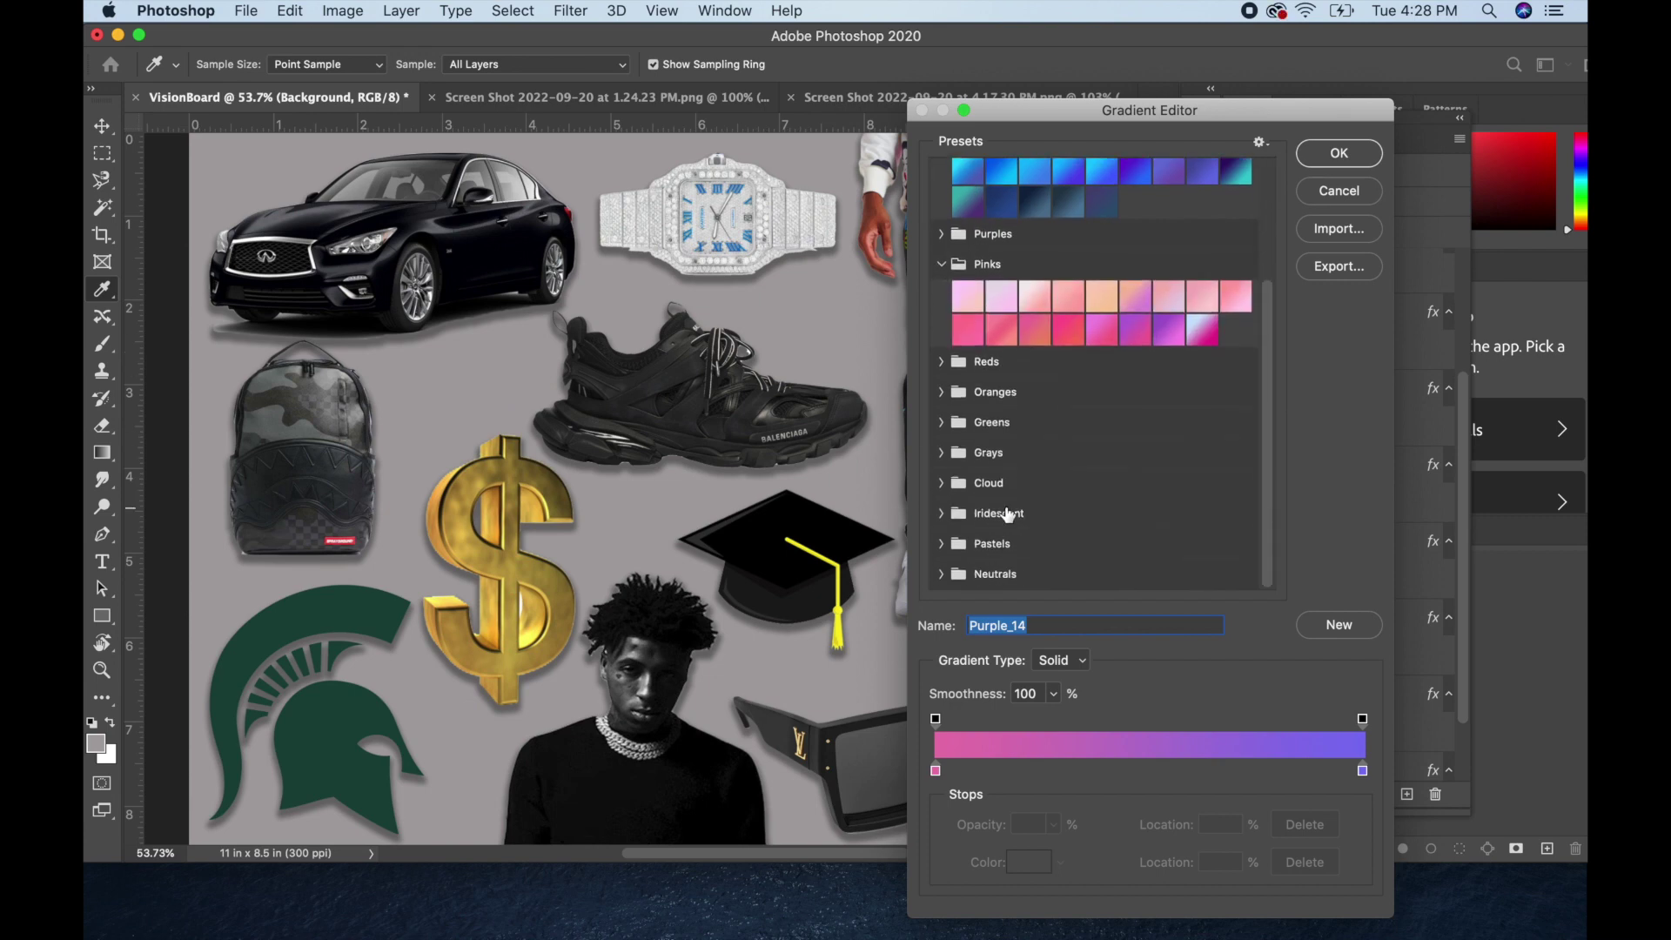
pyautogui.scroll(5, 1008, 515)
pyautogui.scroll(-5, 1007, 514)
pyautogui.click(941, 362)
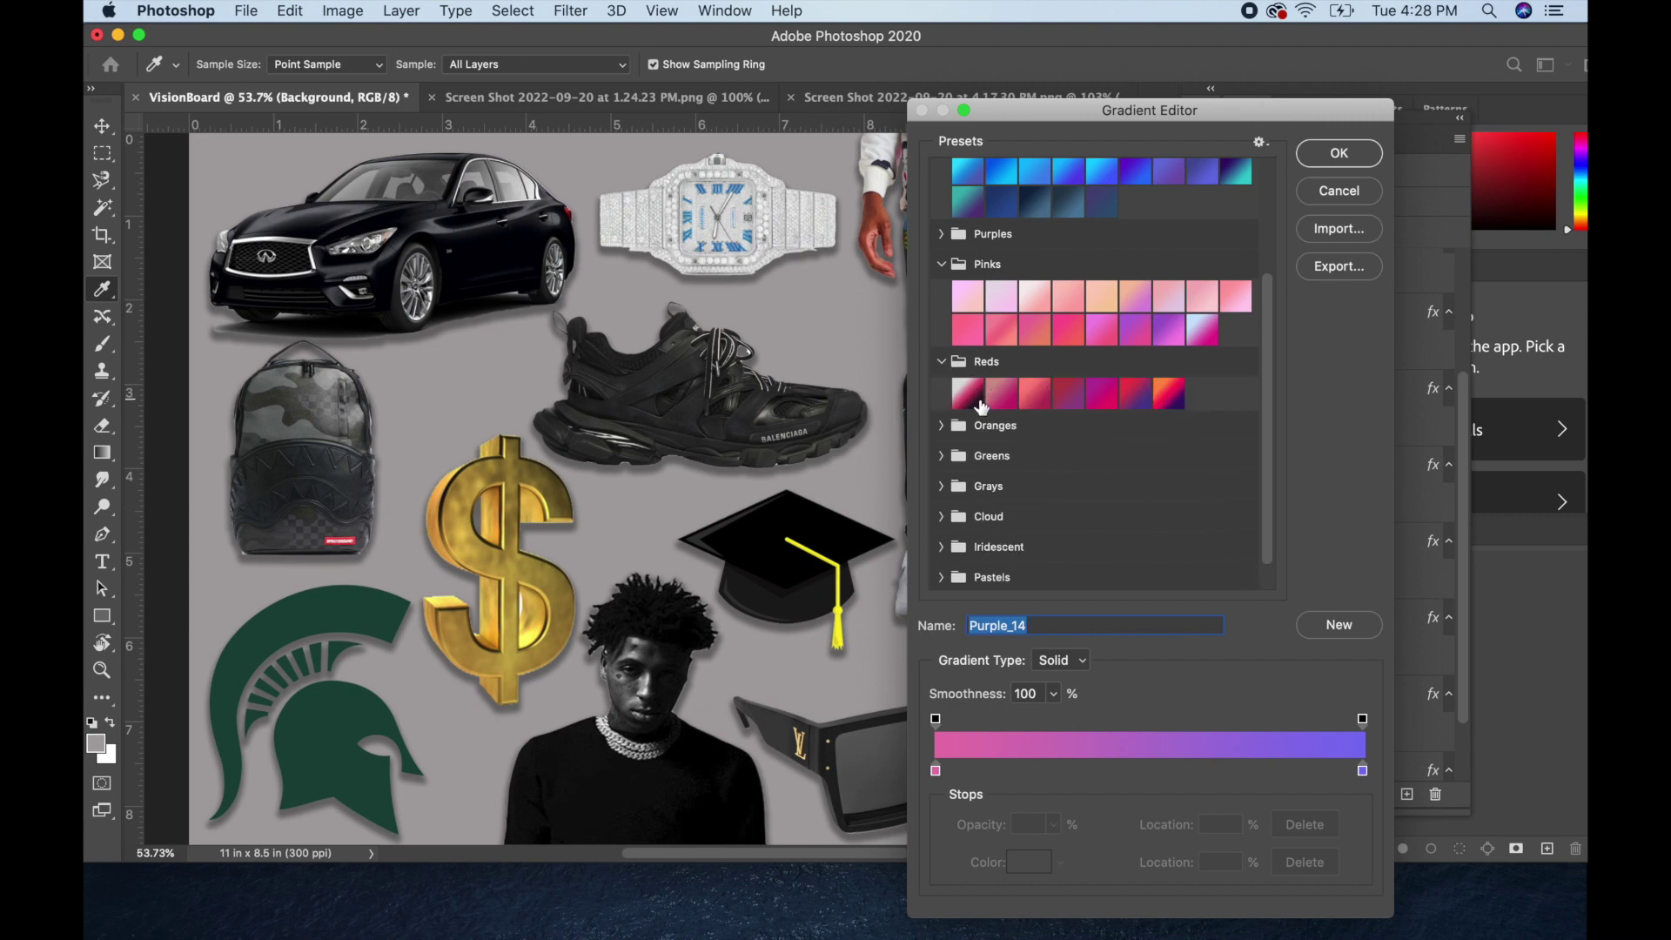
pyautogui.click(945, 486)
pyautogui.scroll(-3, 1066, 504)
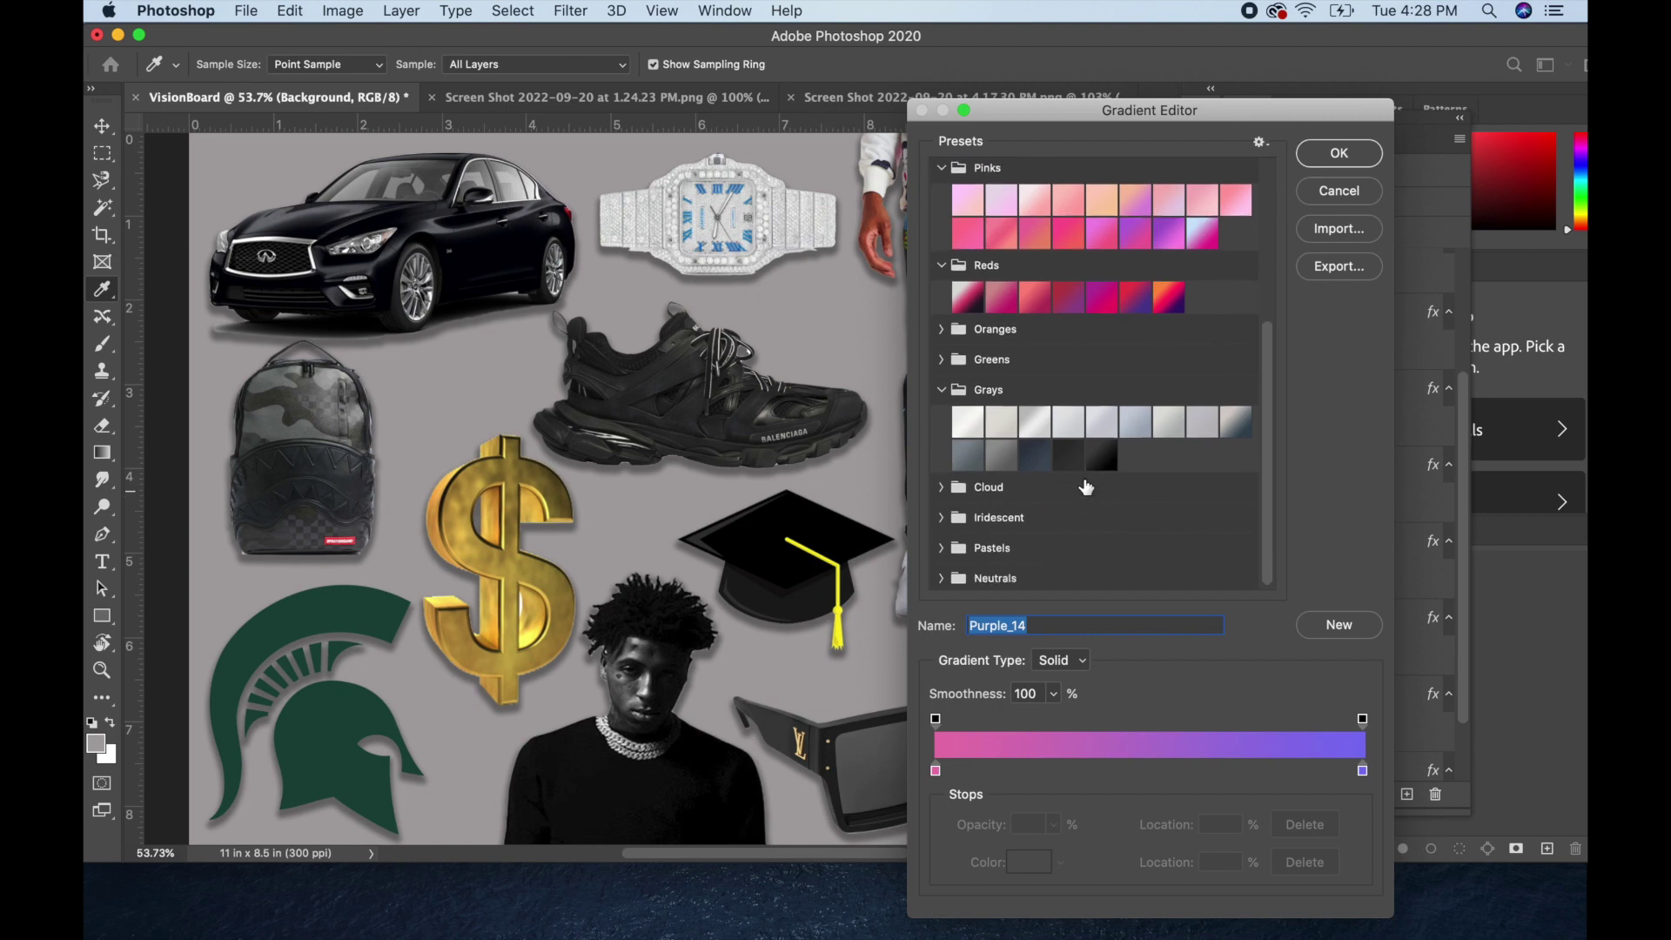
pyautogui.click(1239, 428)
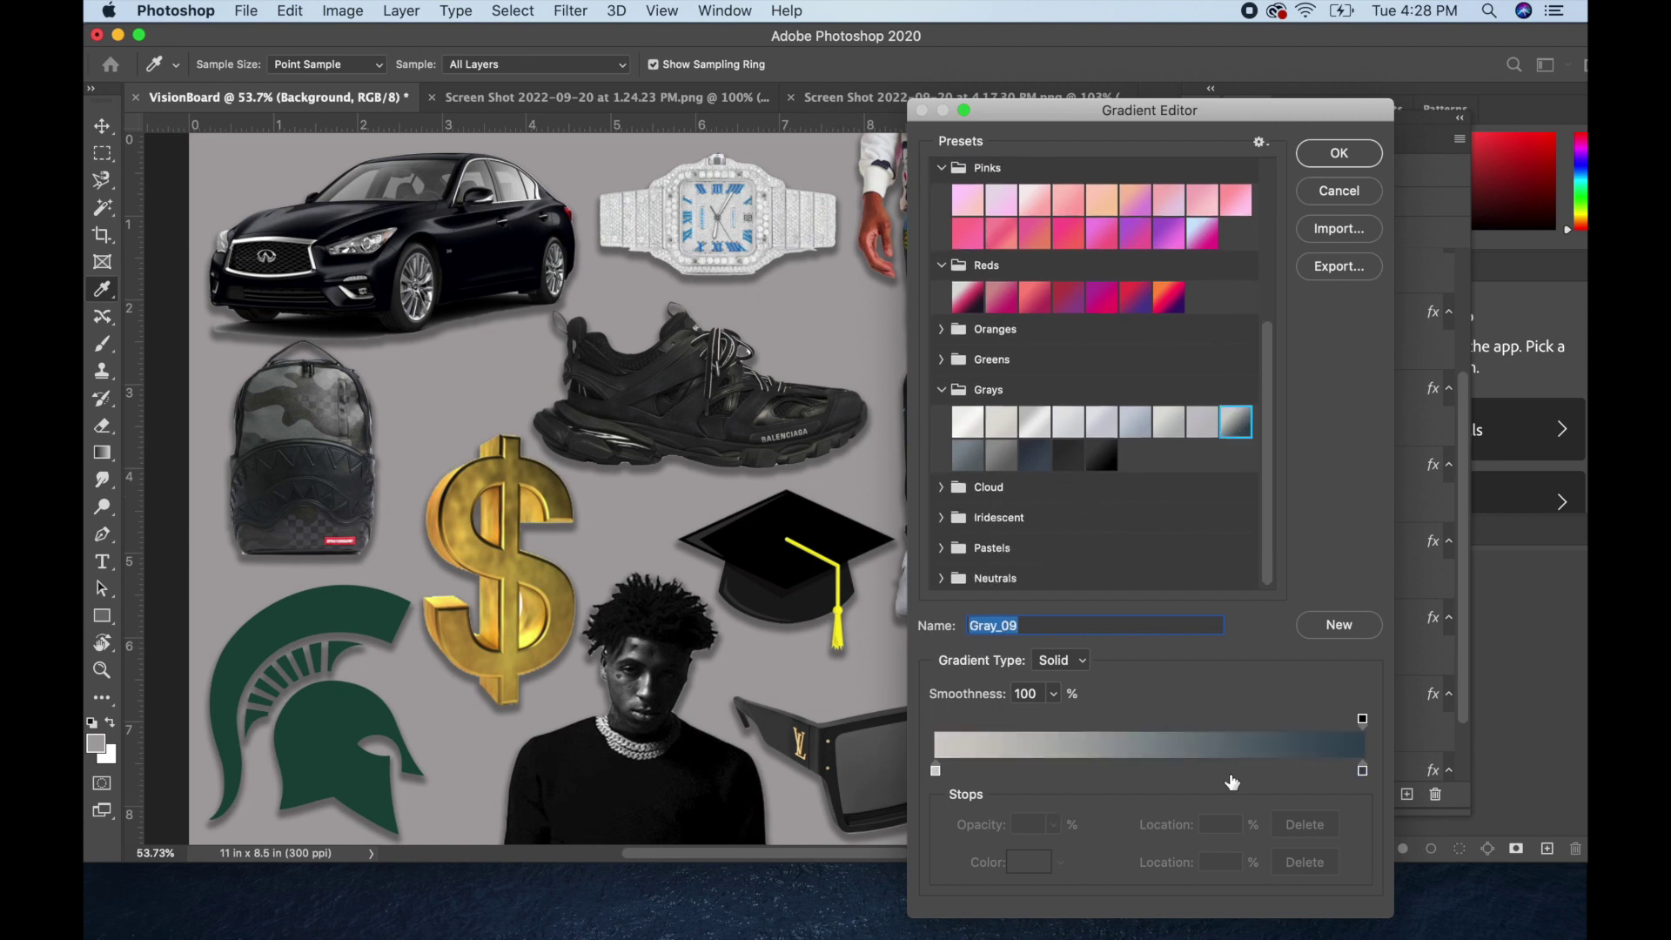
# - Add a colour stop at 48% on the gradient and set it to a bright magenta
pyautogui.click(1143, 767)
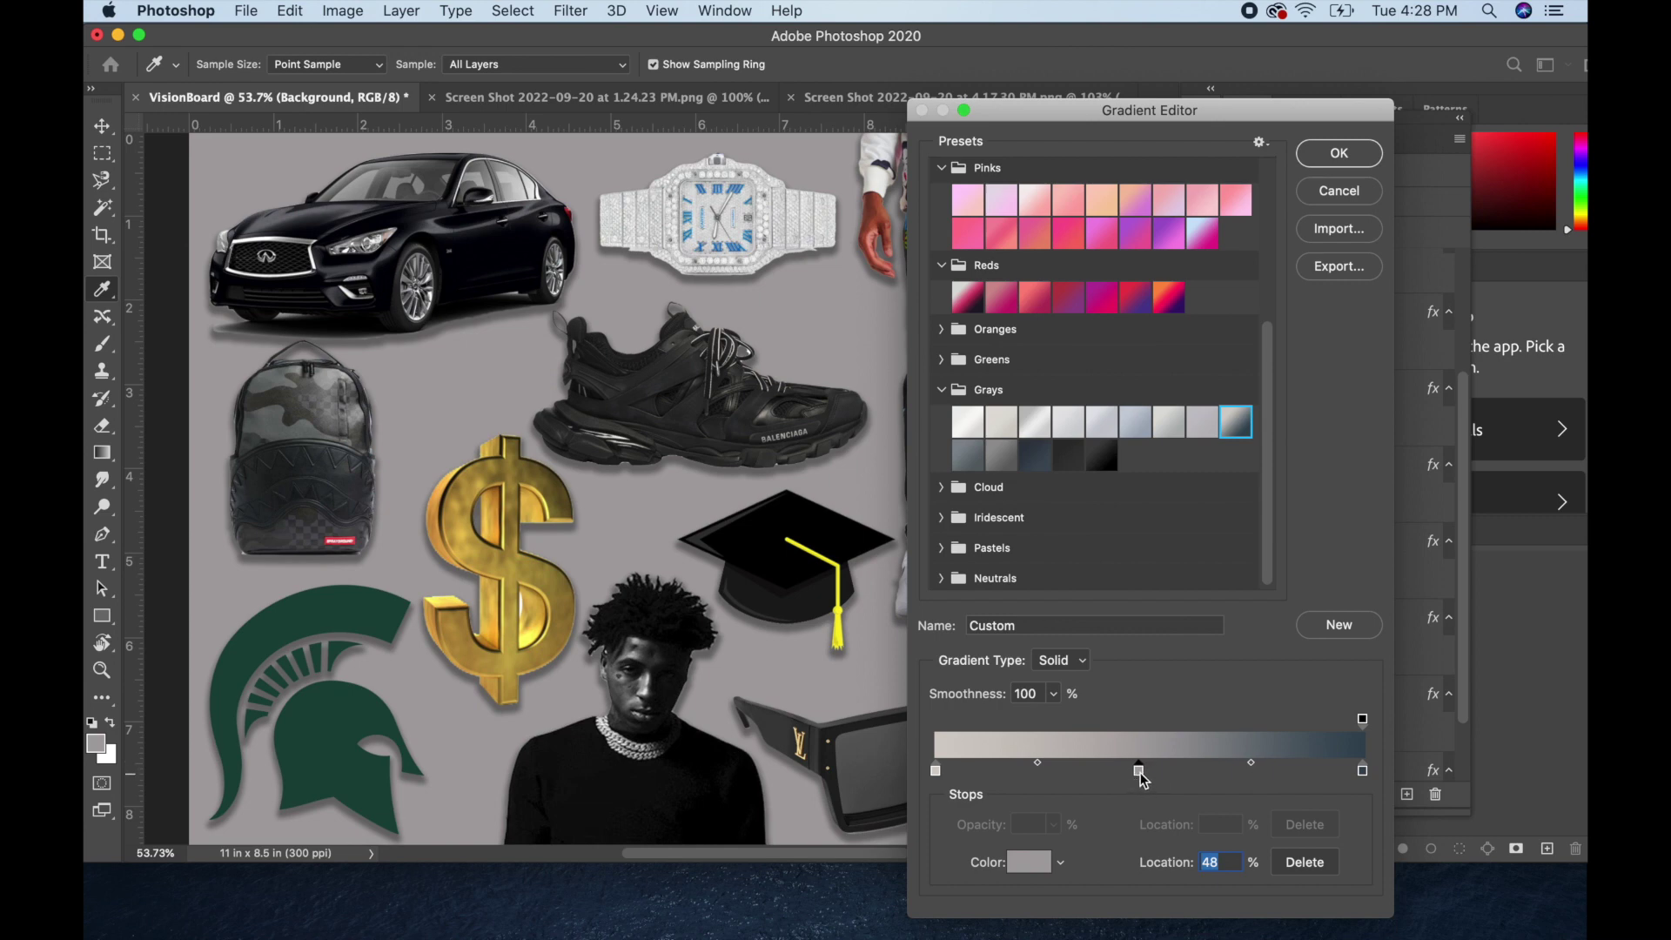
pyautogui.doubleClick(1139, 775)
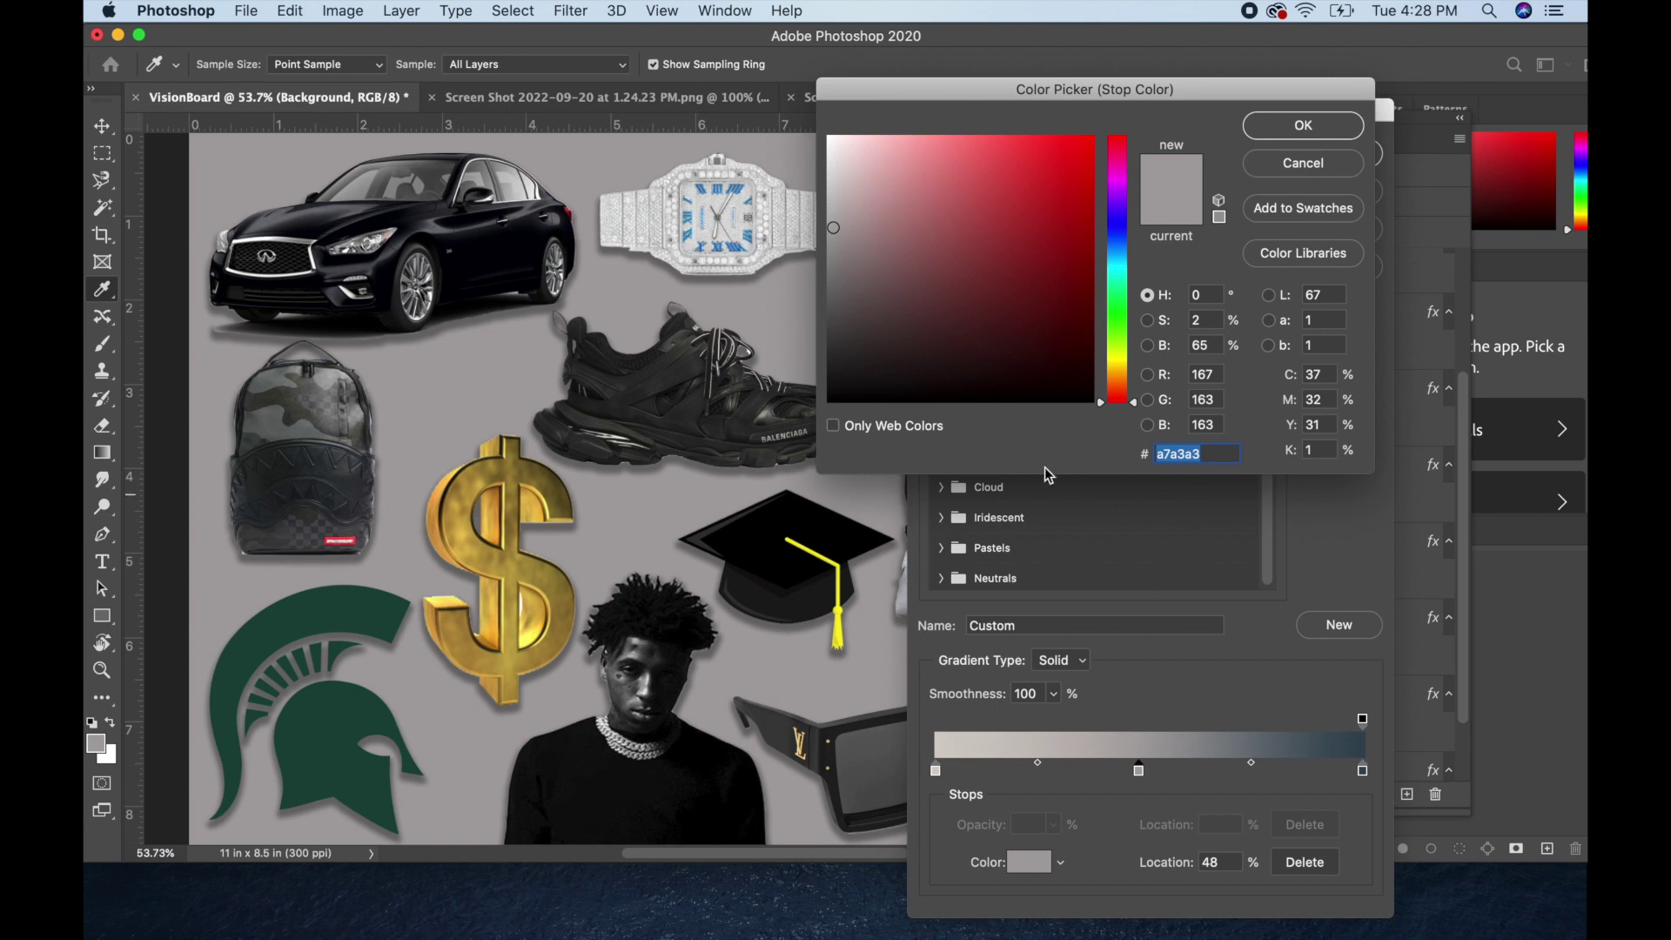
pyautogui.click(1117, 182)
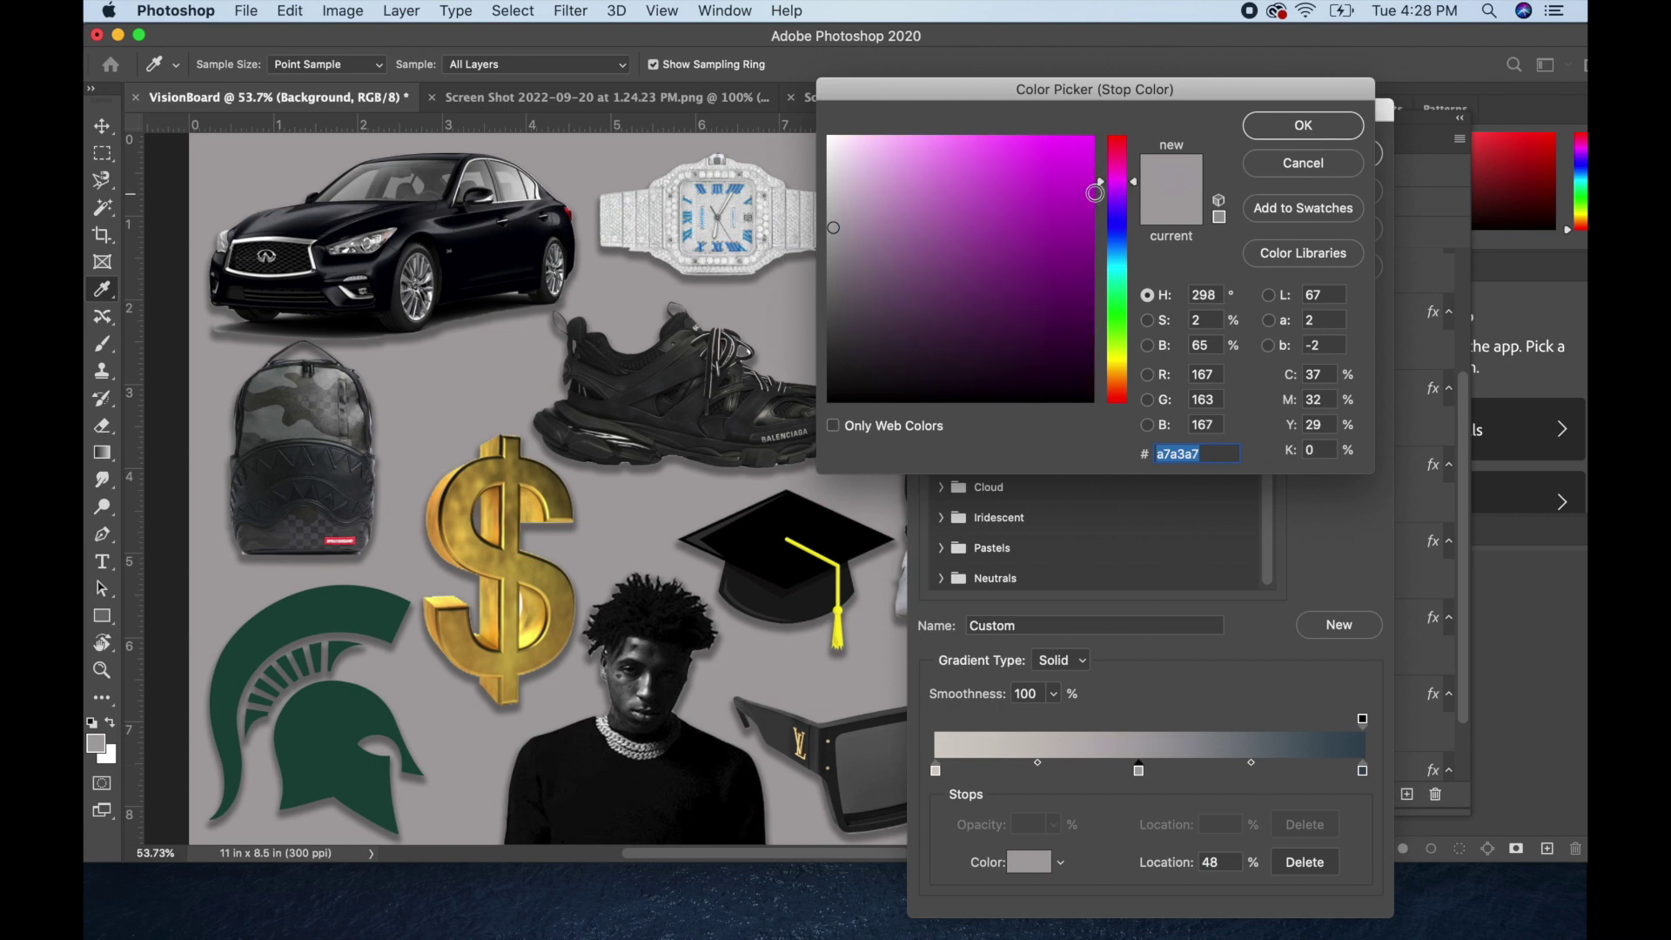
pyautogui.click(1118, 186)
pyautogui.click(1127, 175)
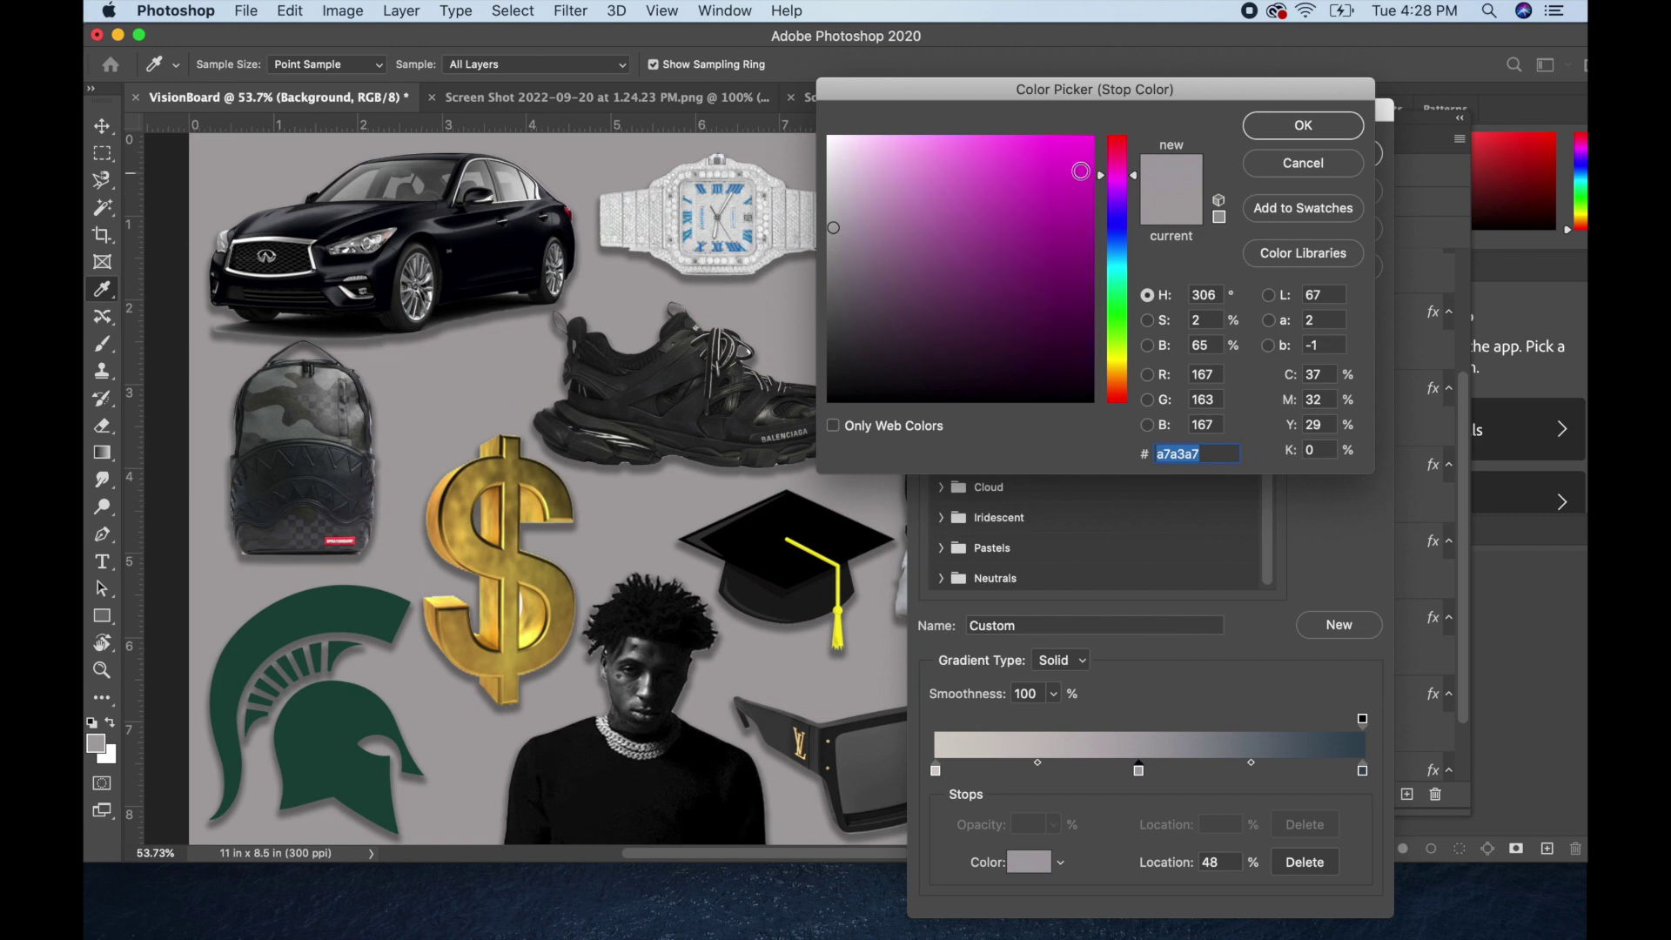
pyautogui.click(1081, 167)
pyautogui.click(1293, 126)
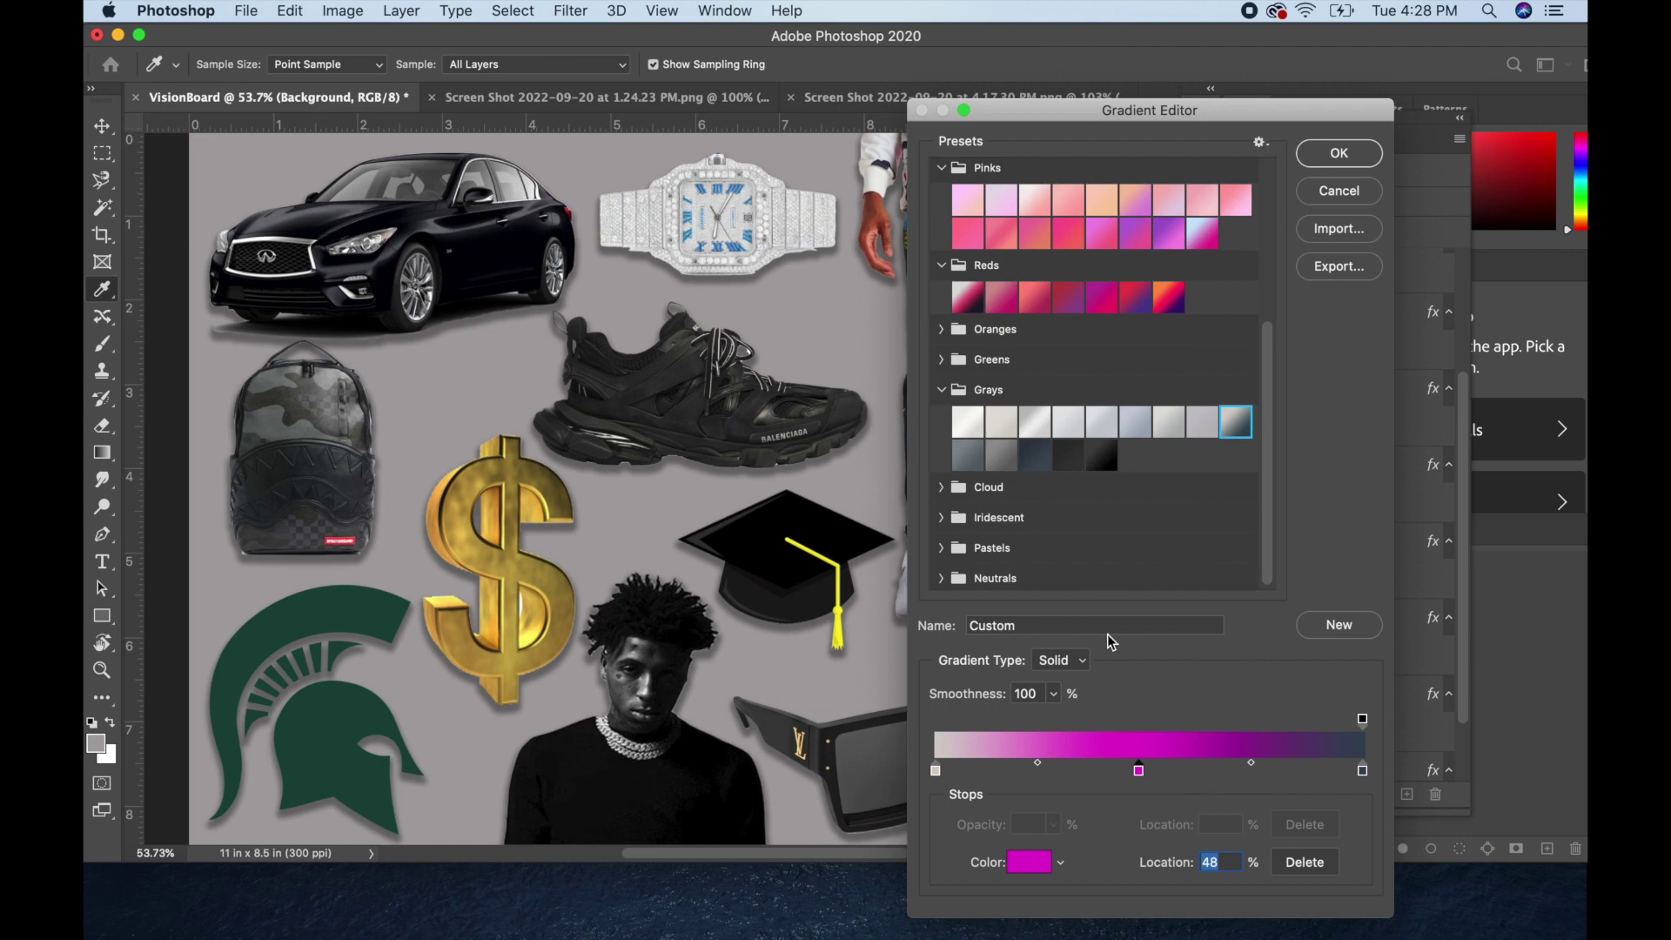
# - Name the gradient Vision Board Gradient, save it as a new preset and accept it as the active gradient
pyautogui.click(1058, 625)
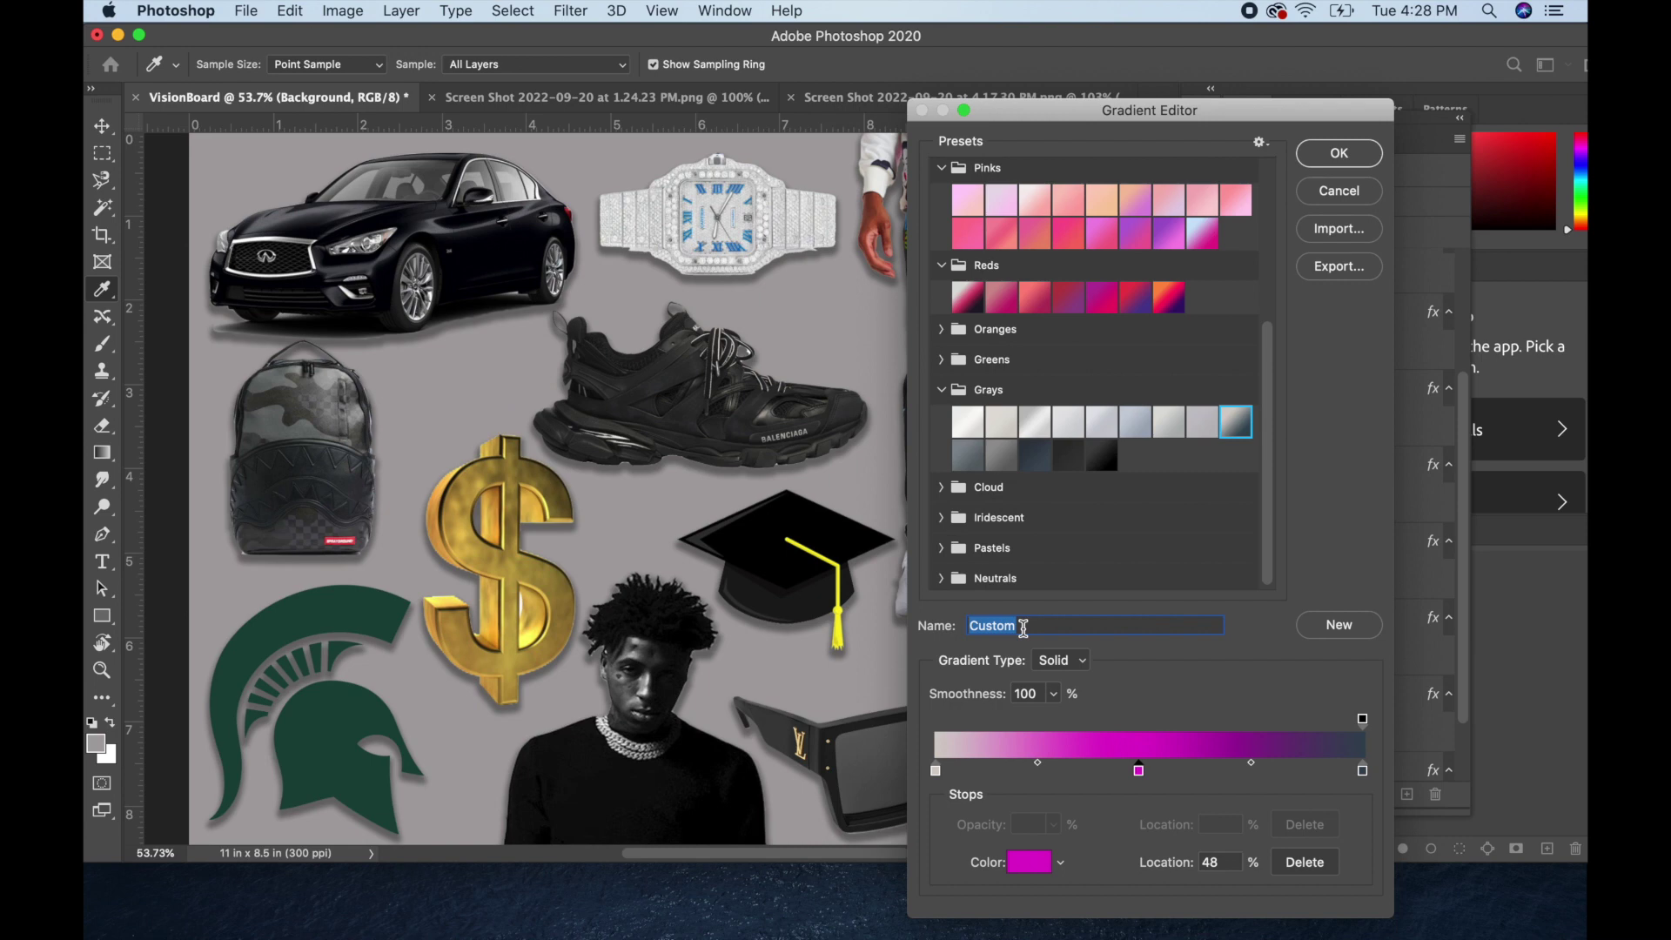
pyautogui.write('Vsi')
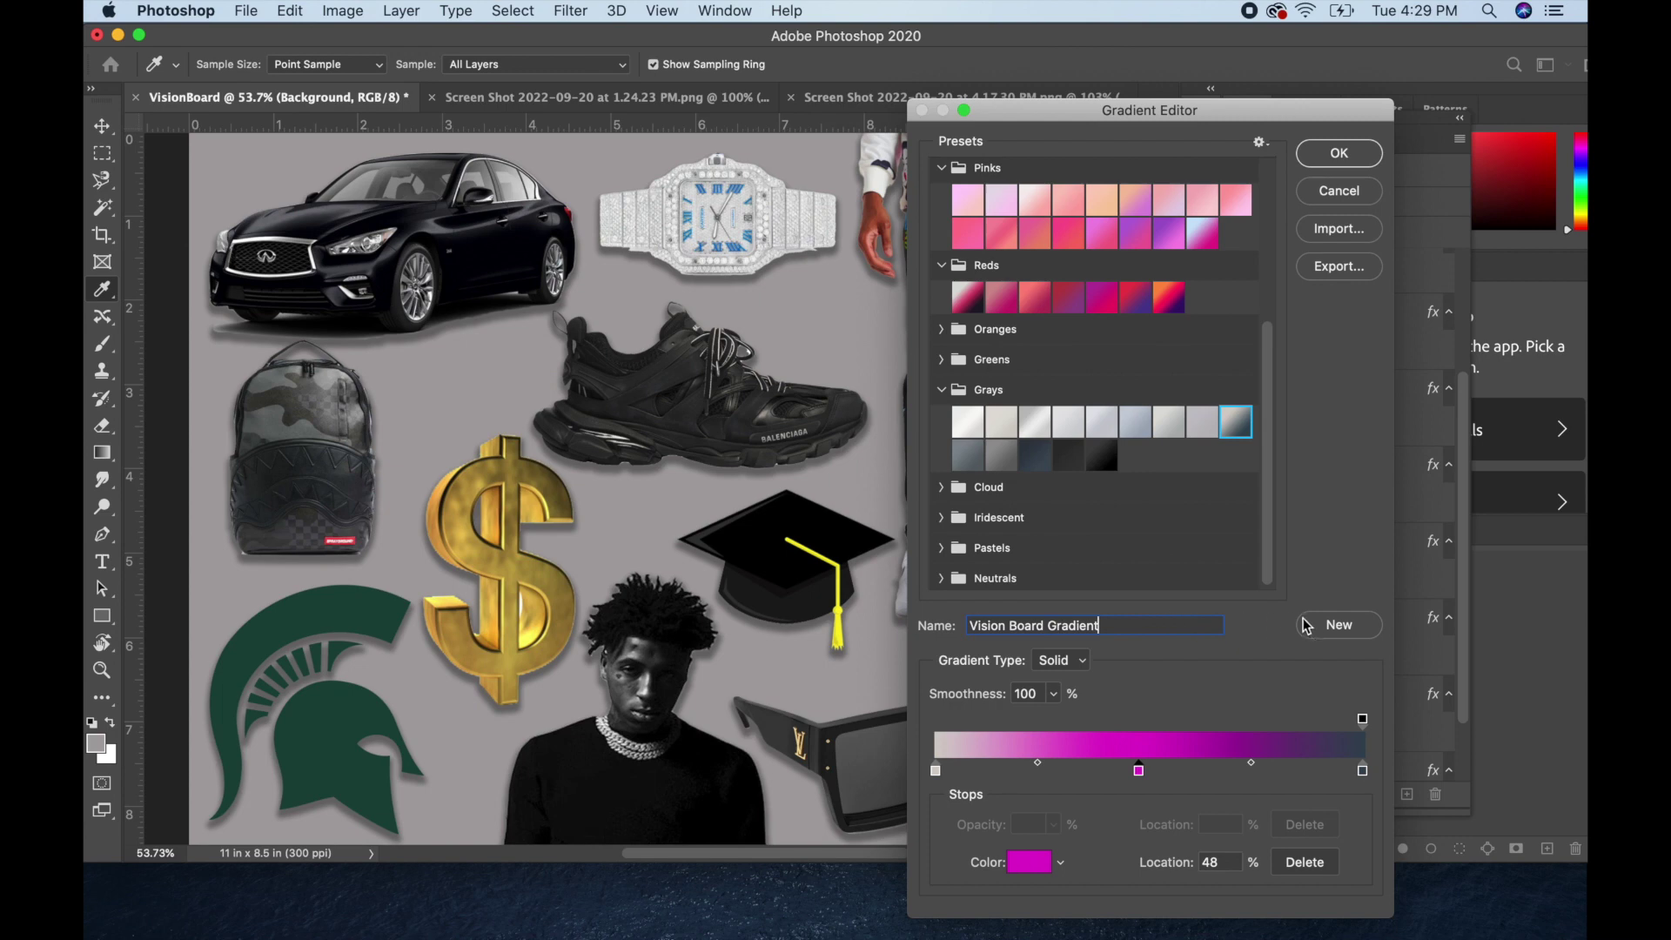
pyautogui.click(1339, 626)
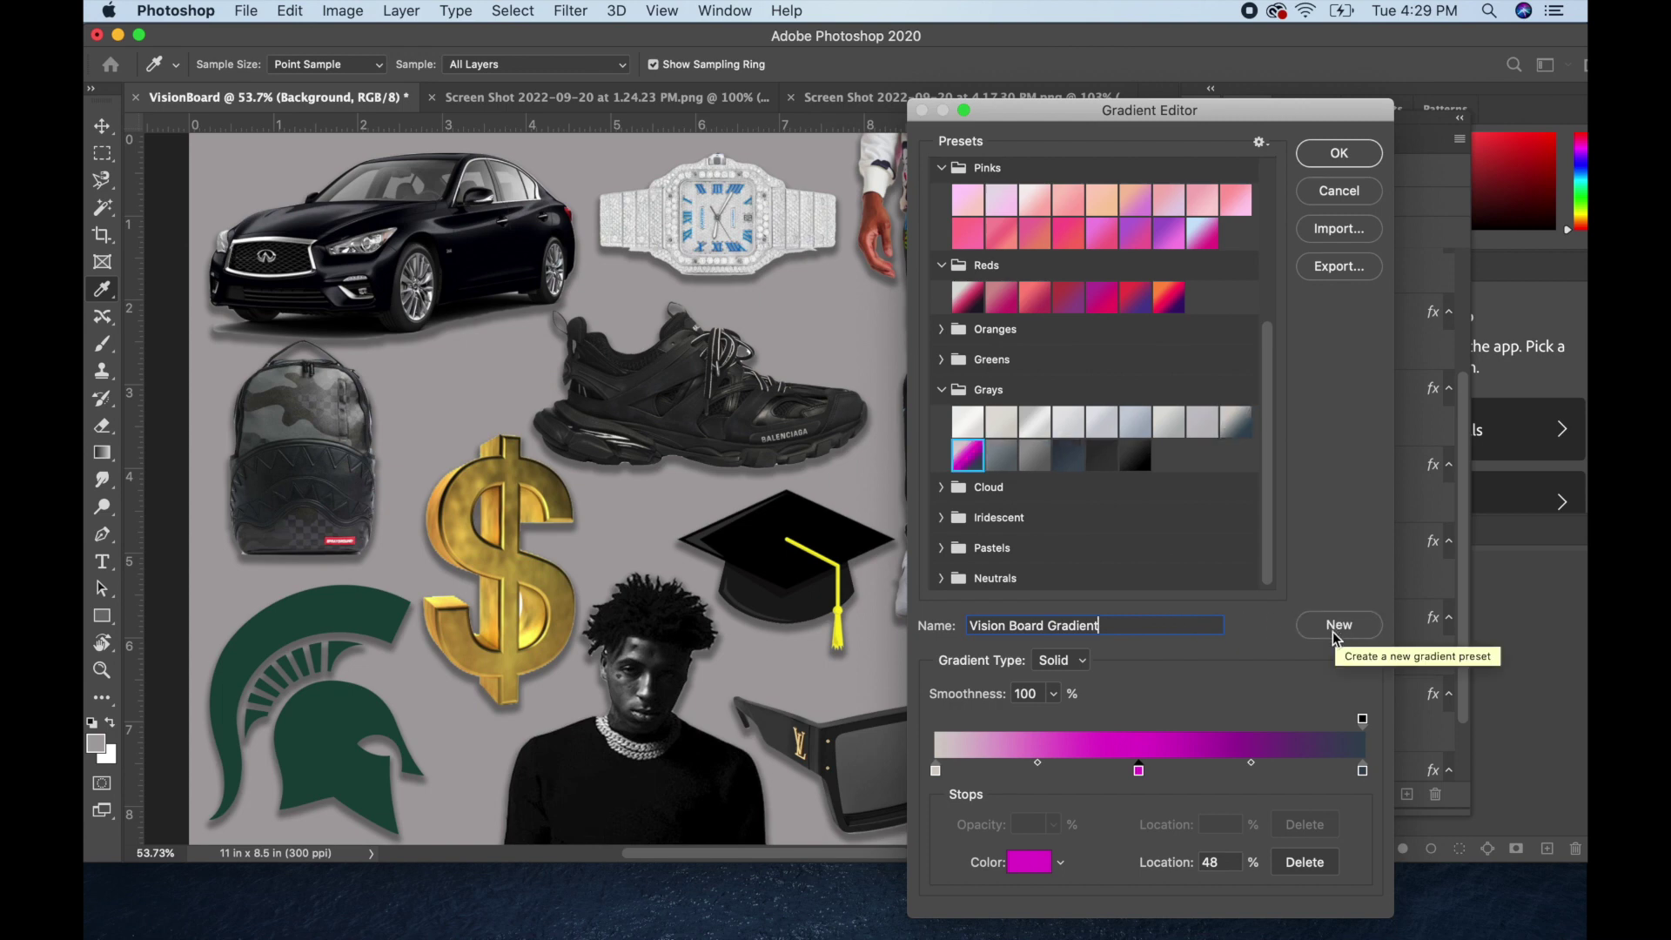
pyautogui.click(1337, 629)
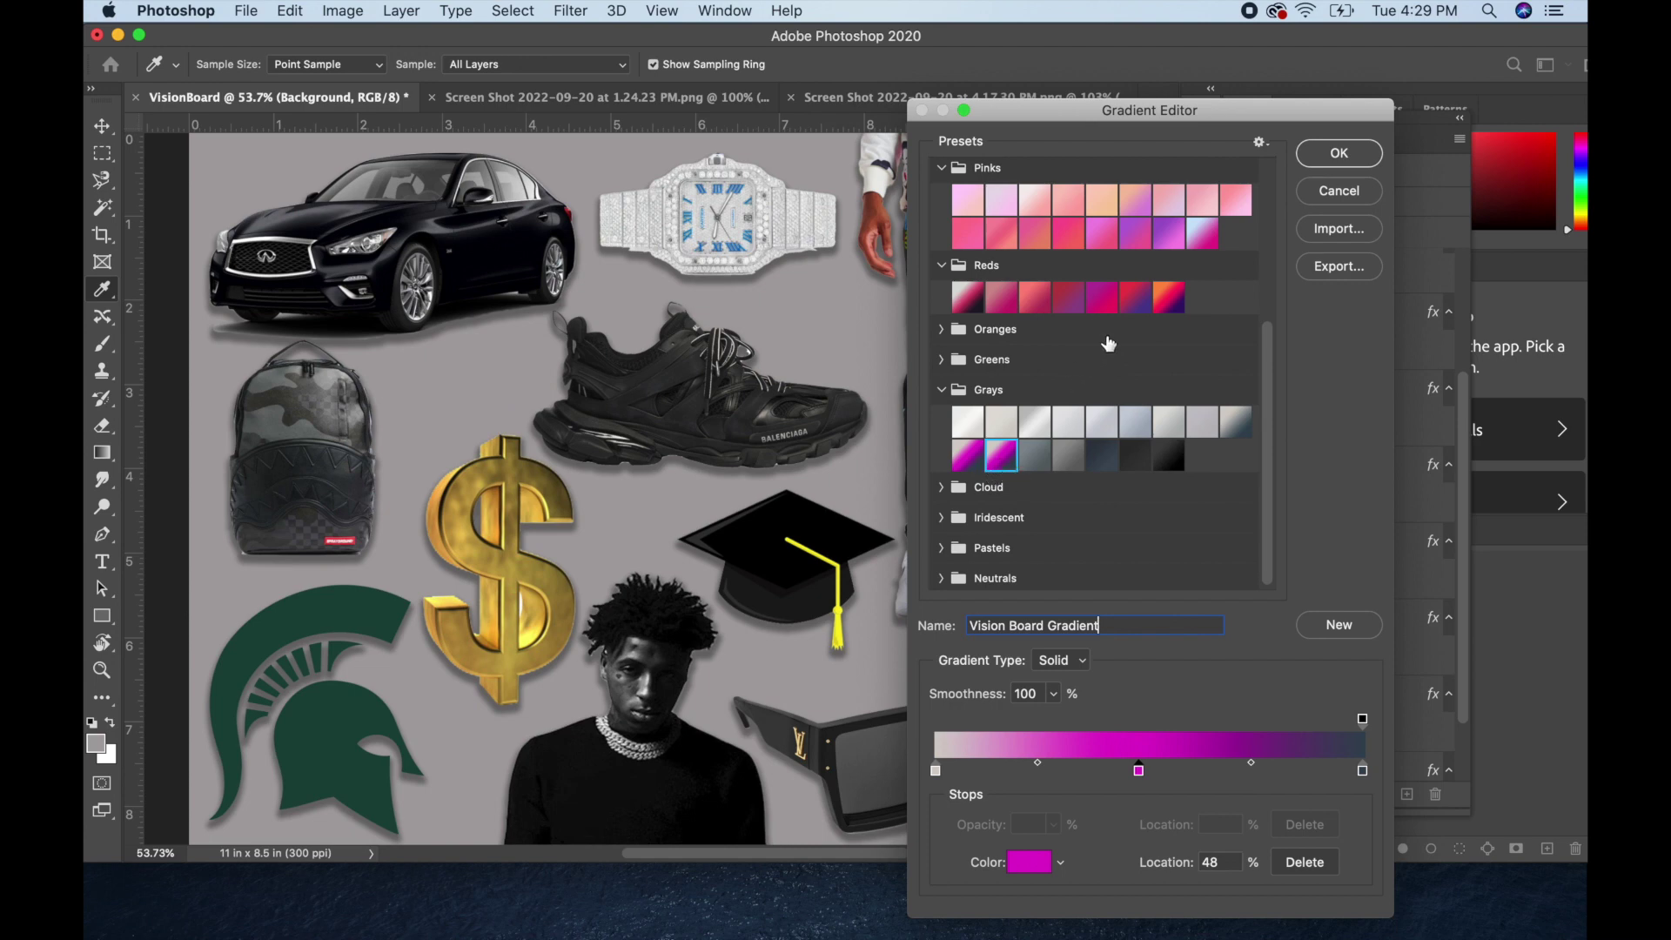
pyautogui.click(1339, 154)
# - Try a diagonal linear gradient across the Background layer and a radial gradient from the middle of the board
pyautogui.moveTo(234, 172); pyautogui.dragTo(1059, 838)
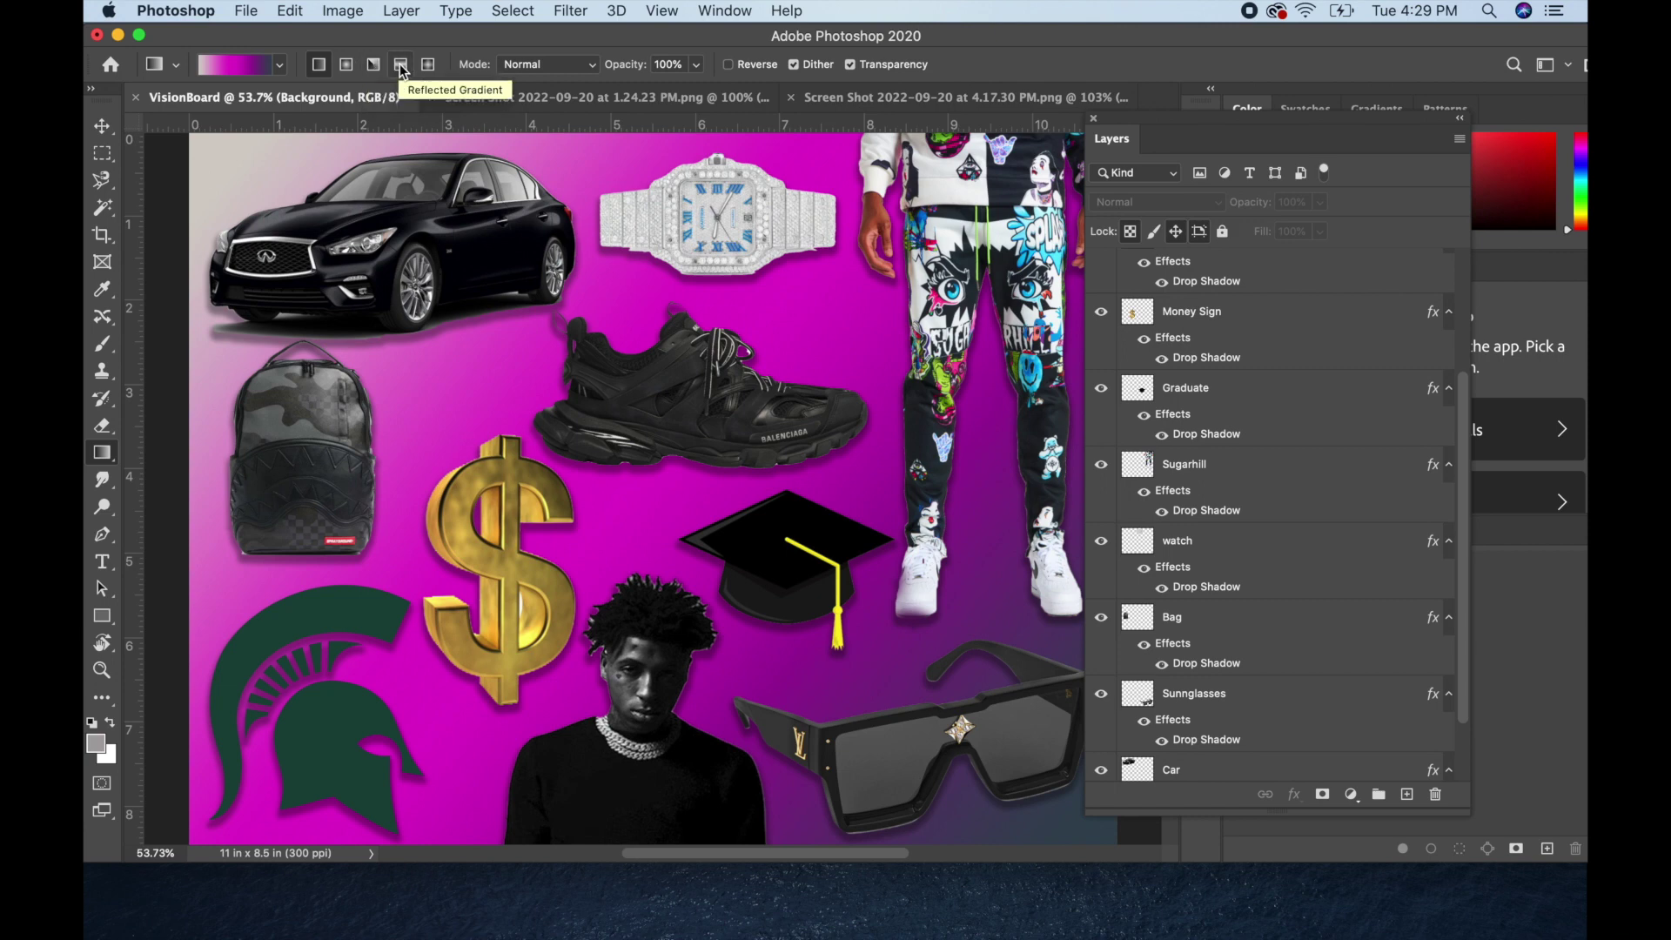
pyautogui.click(346, 64)
pyautogui.moveTo(657, 341); pyautogui.dragTo(679, 418)
pyautogui.scroll(-5, 678, 418)
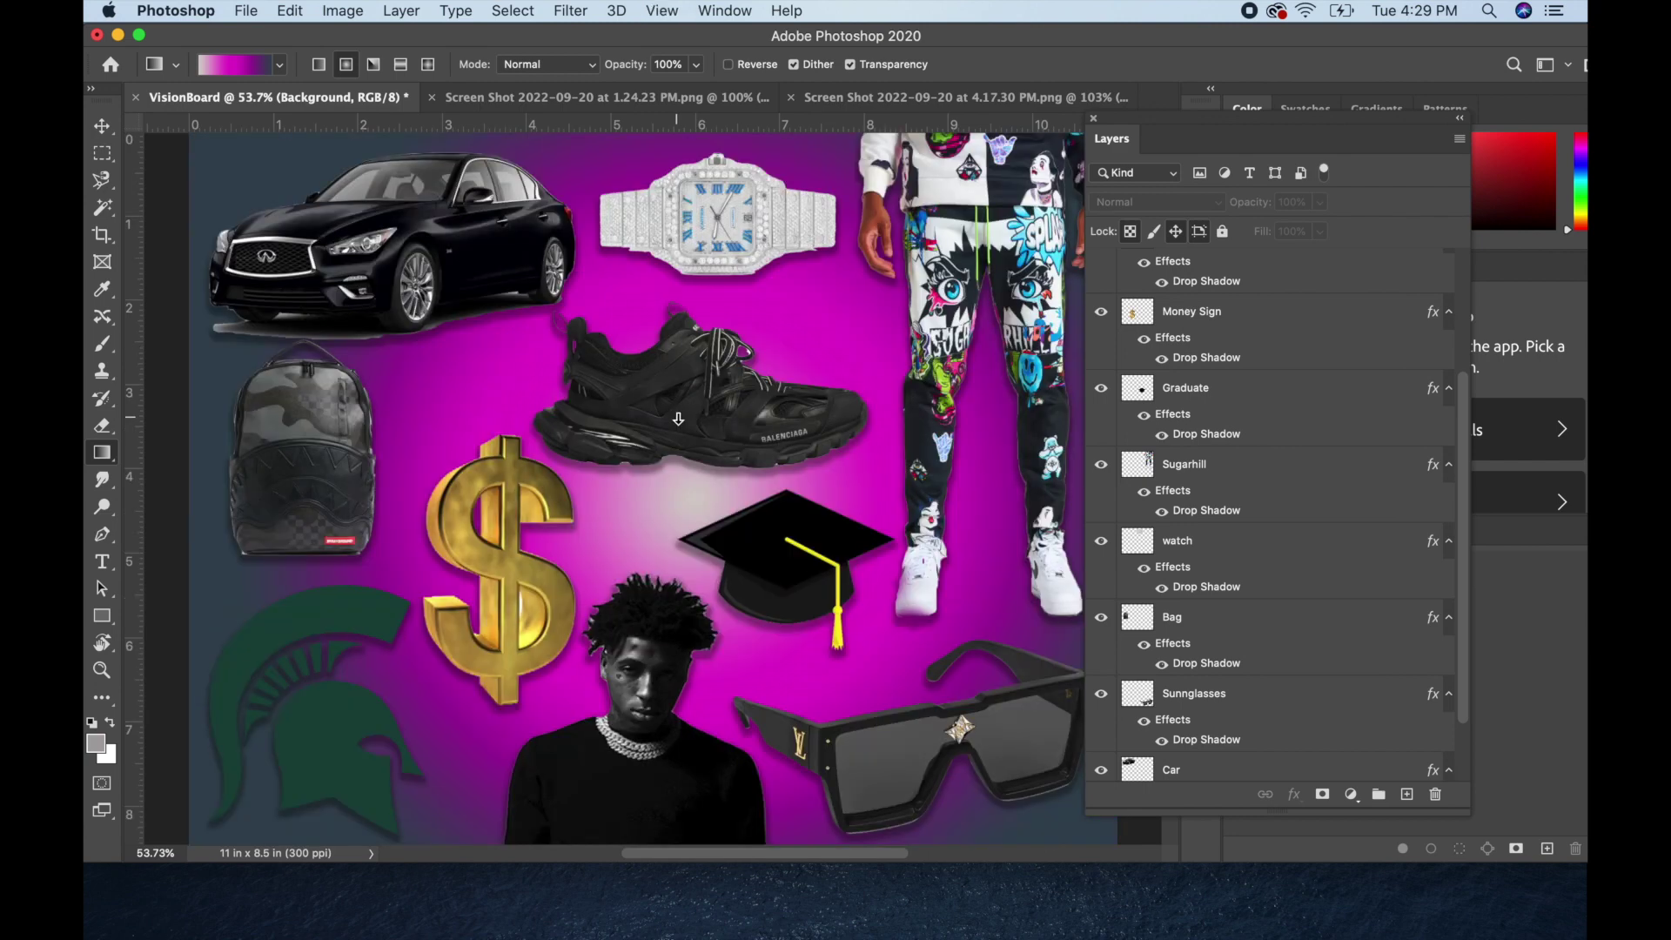
# - Try out the angle, reflected and diamond gradient styles on the Background layer
pyautogui.click(373, 65)
pyautogui.moveTo(266, 228); pyautogui.dragTo(882, 436)
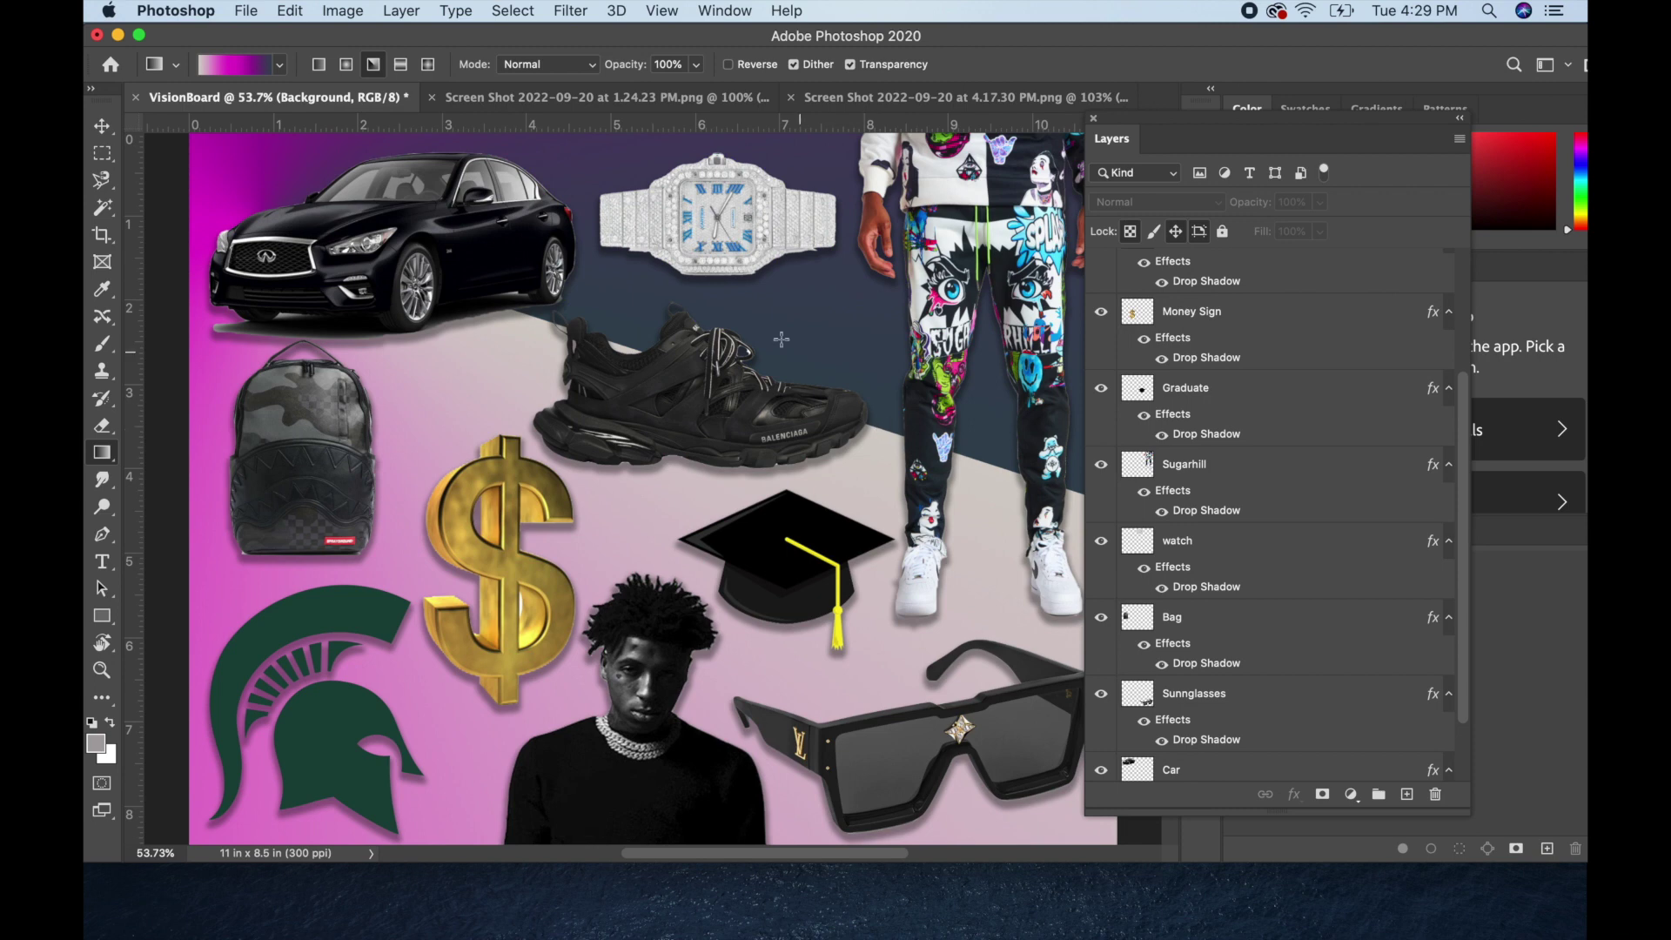
pyautogui.click(403, 67)
pyautogui.moveTo(726, 170); pyautogui.dragTo(717, 658)
pyautogui.click(427, 64)
pyautogui.moveTo(689, 440); pyautogui.dragTo(871, 544)
# - Fill the Background layer with a reflected gradient running vertically from the top edge of the board to the bottom
pyautogui.click(399, 64)
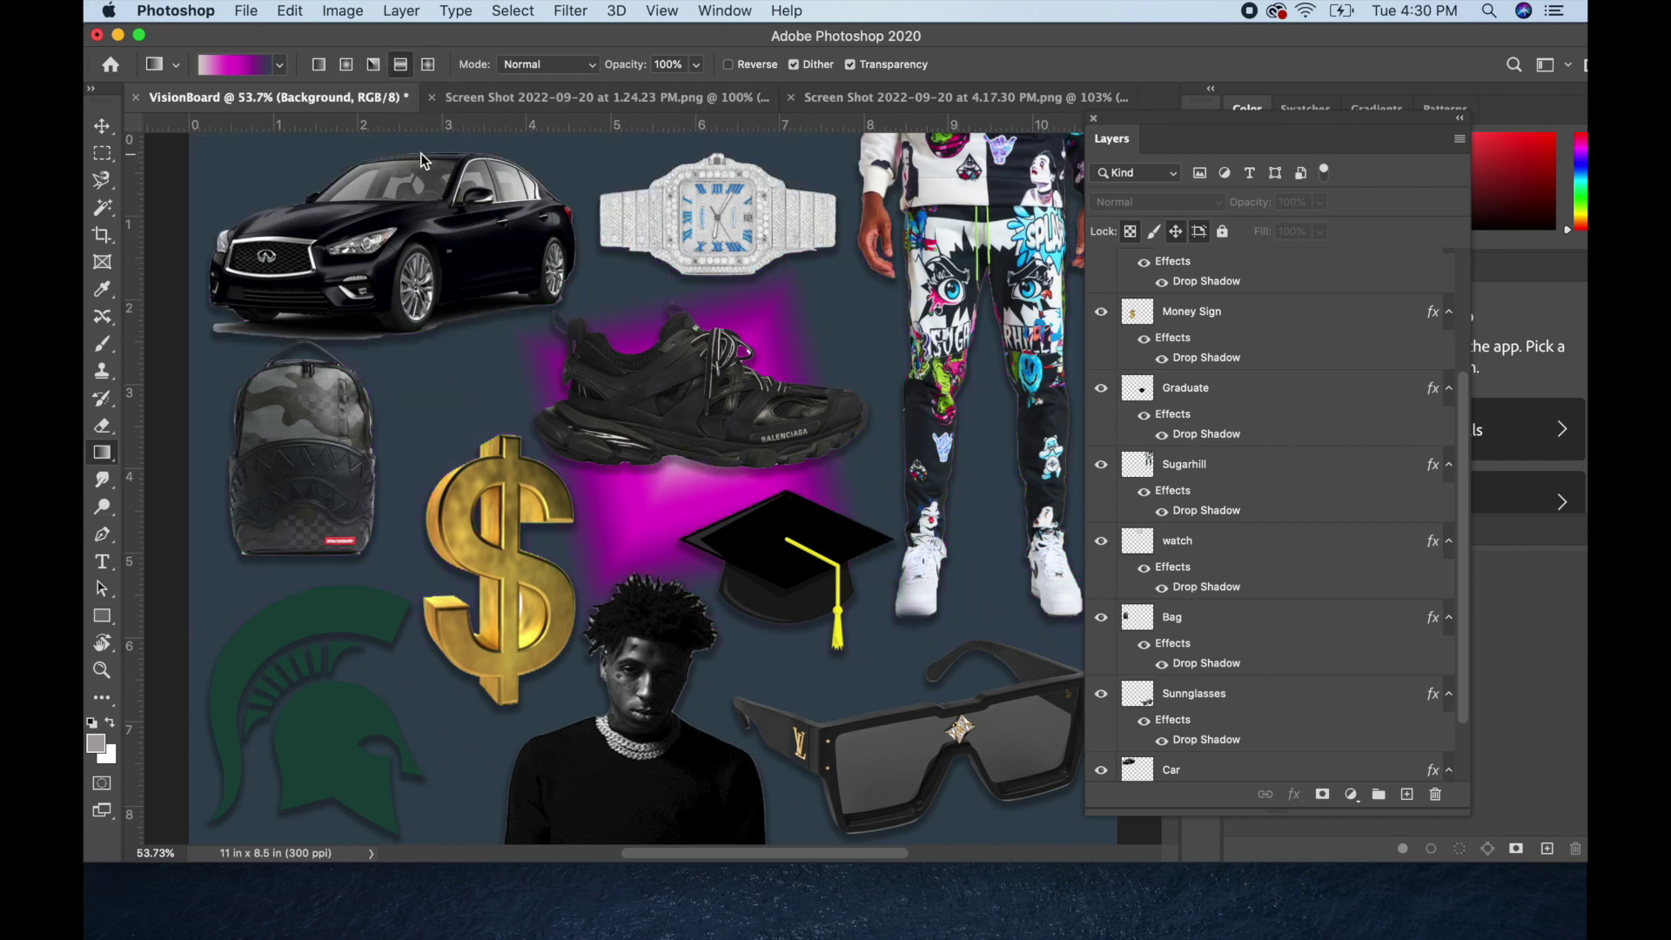
pyautogui.moveTo(740, 813); pyautogui.dragTo(718, 160)
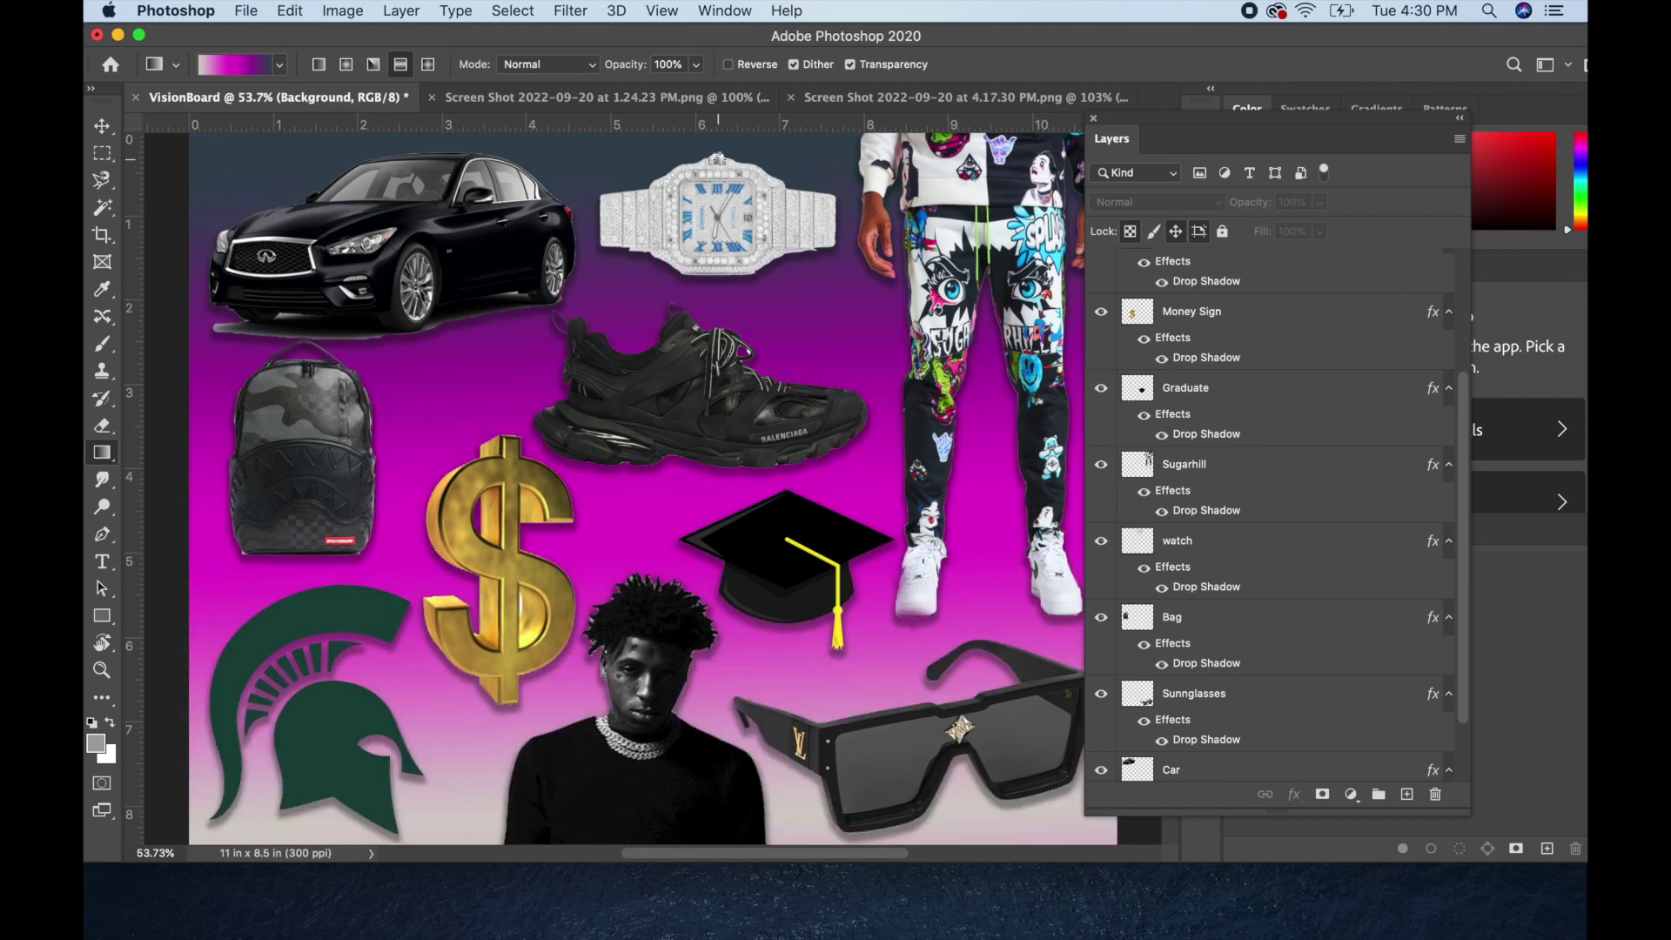
pyautogui.moveTo(688, 142); pyautogui.dragTo(651, 815)
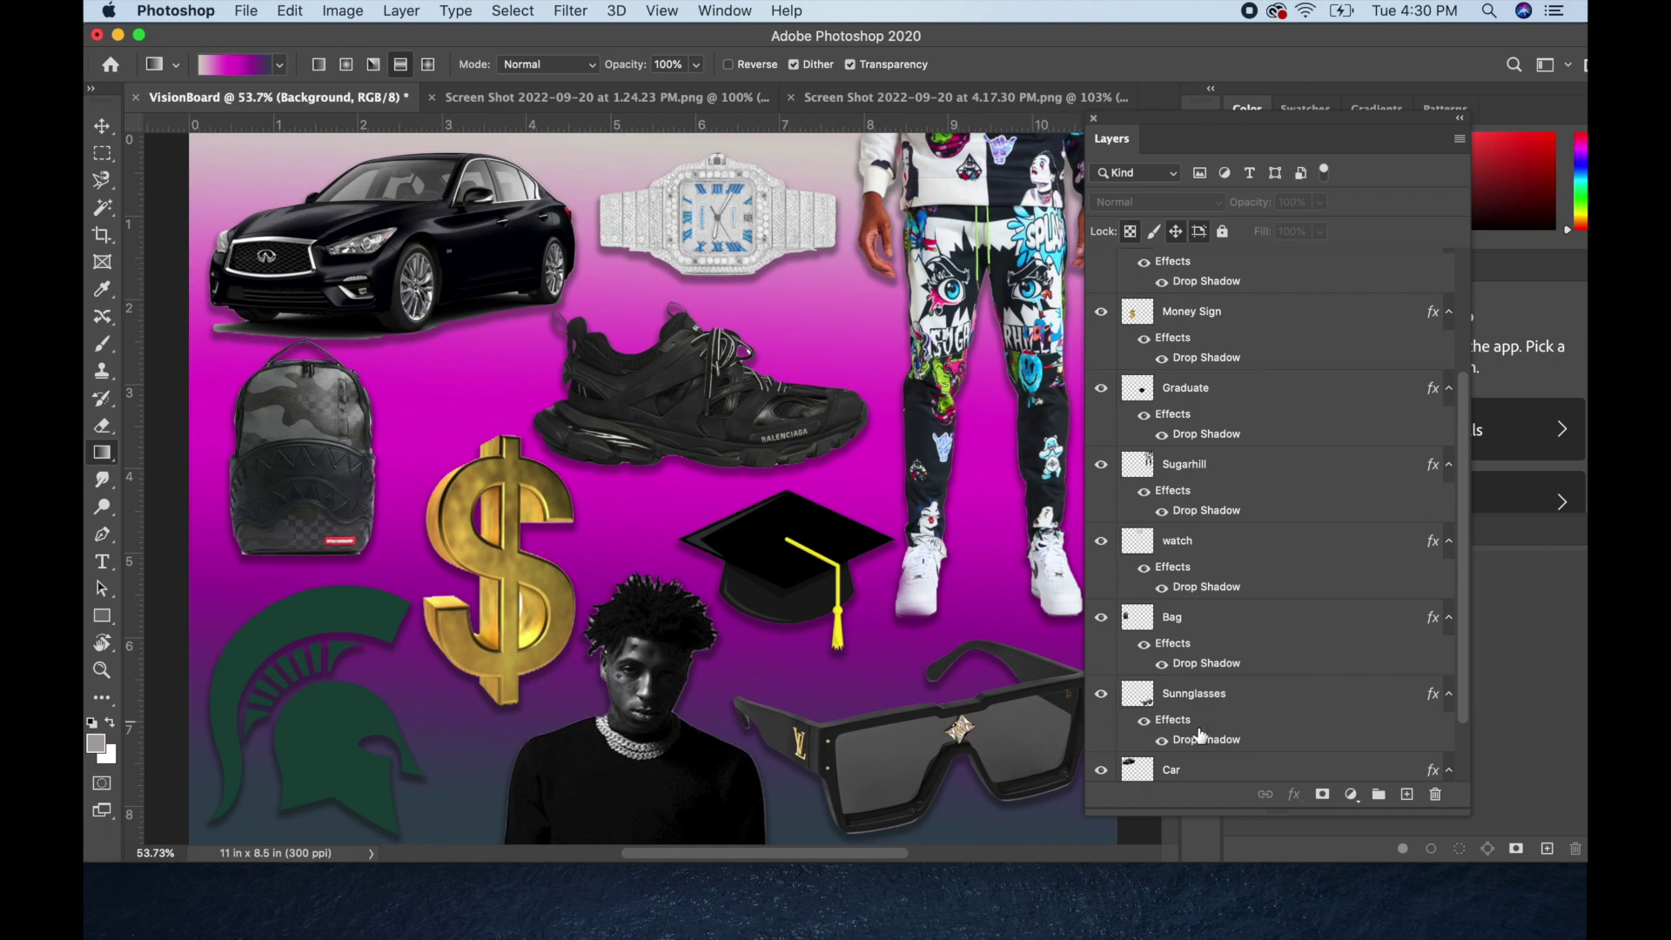
pyautogui.scroll(-5, 1045, 739)
pyautogui.scroll(5, 1251, 783)
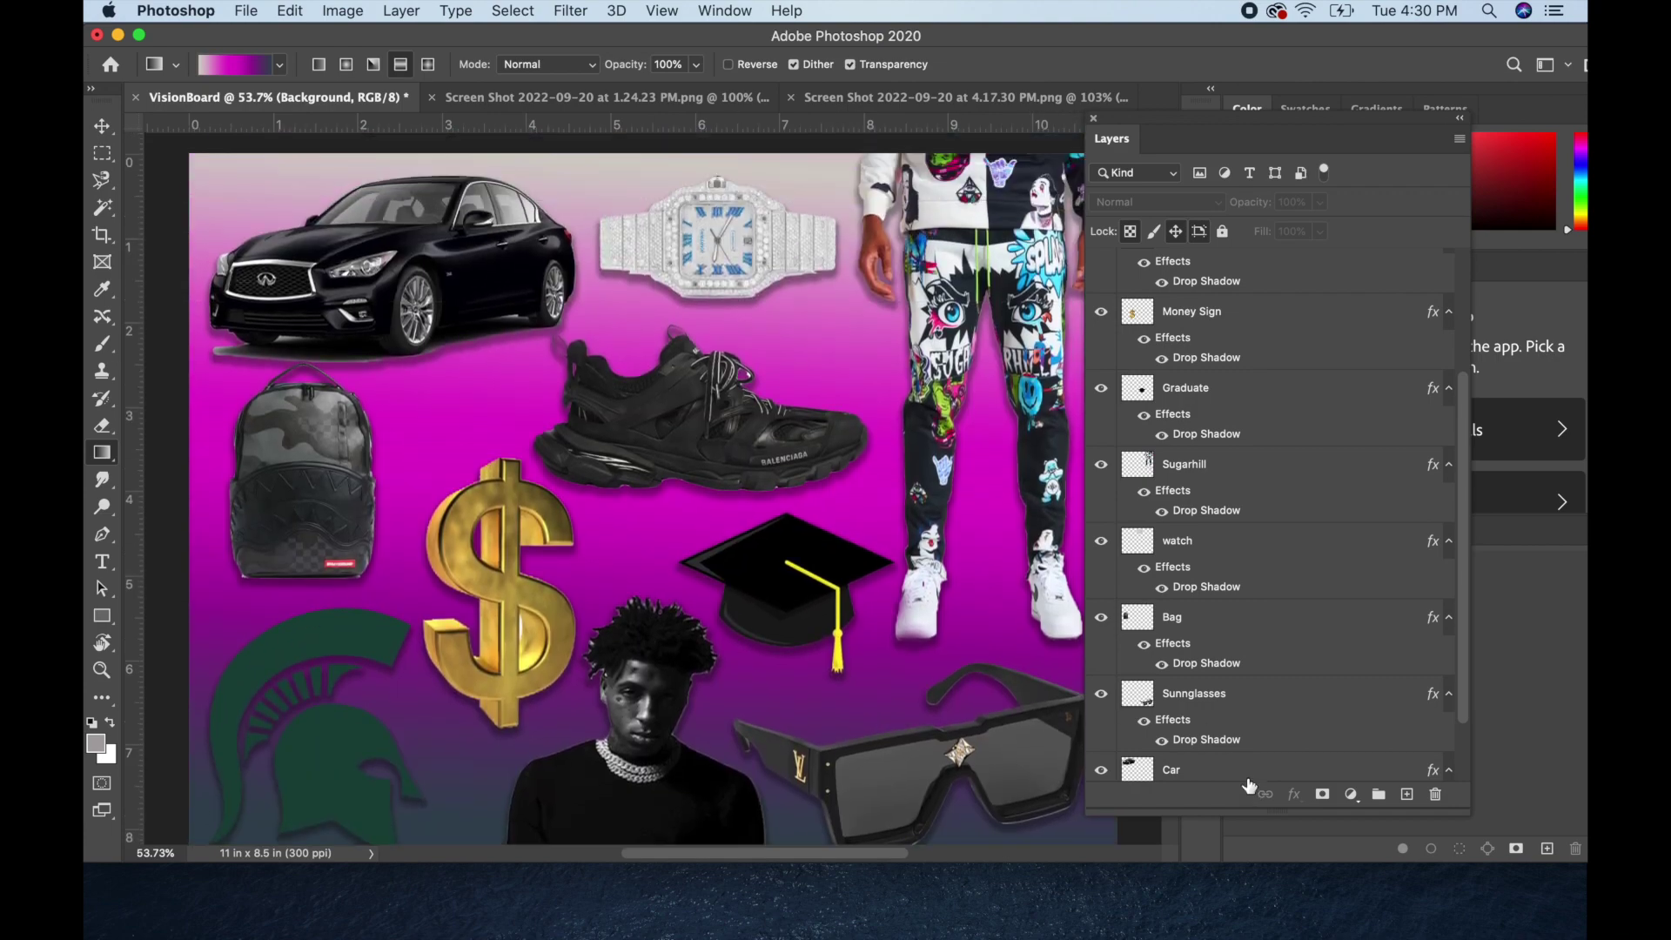
pyautogui.scroll(-1, 962, 701)
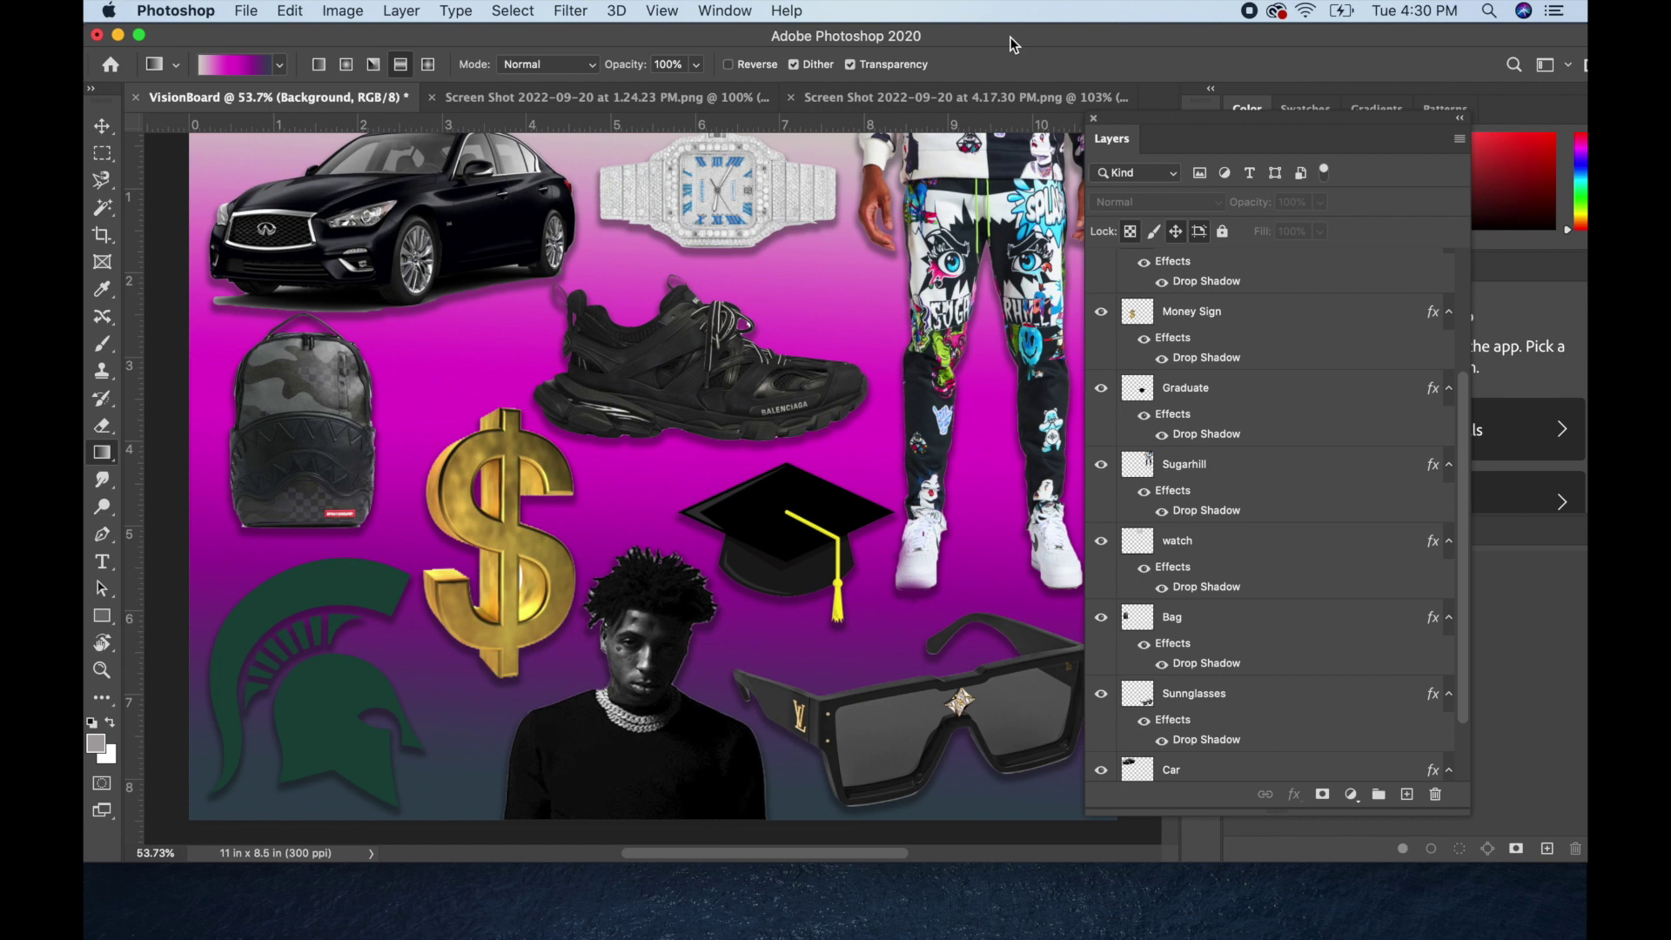
# - Switch to Chrome and search Google Images for "cement texture"
pyautogui.moveTo(359, 920)
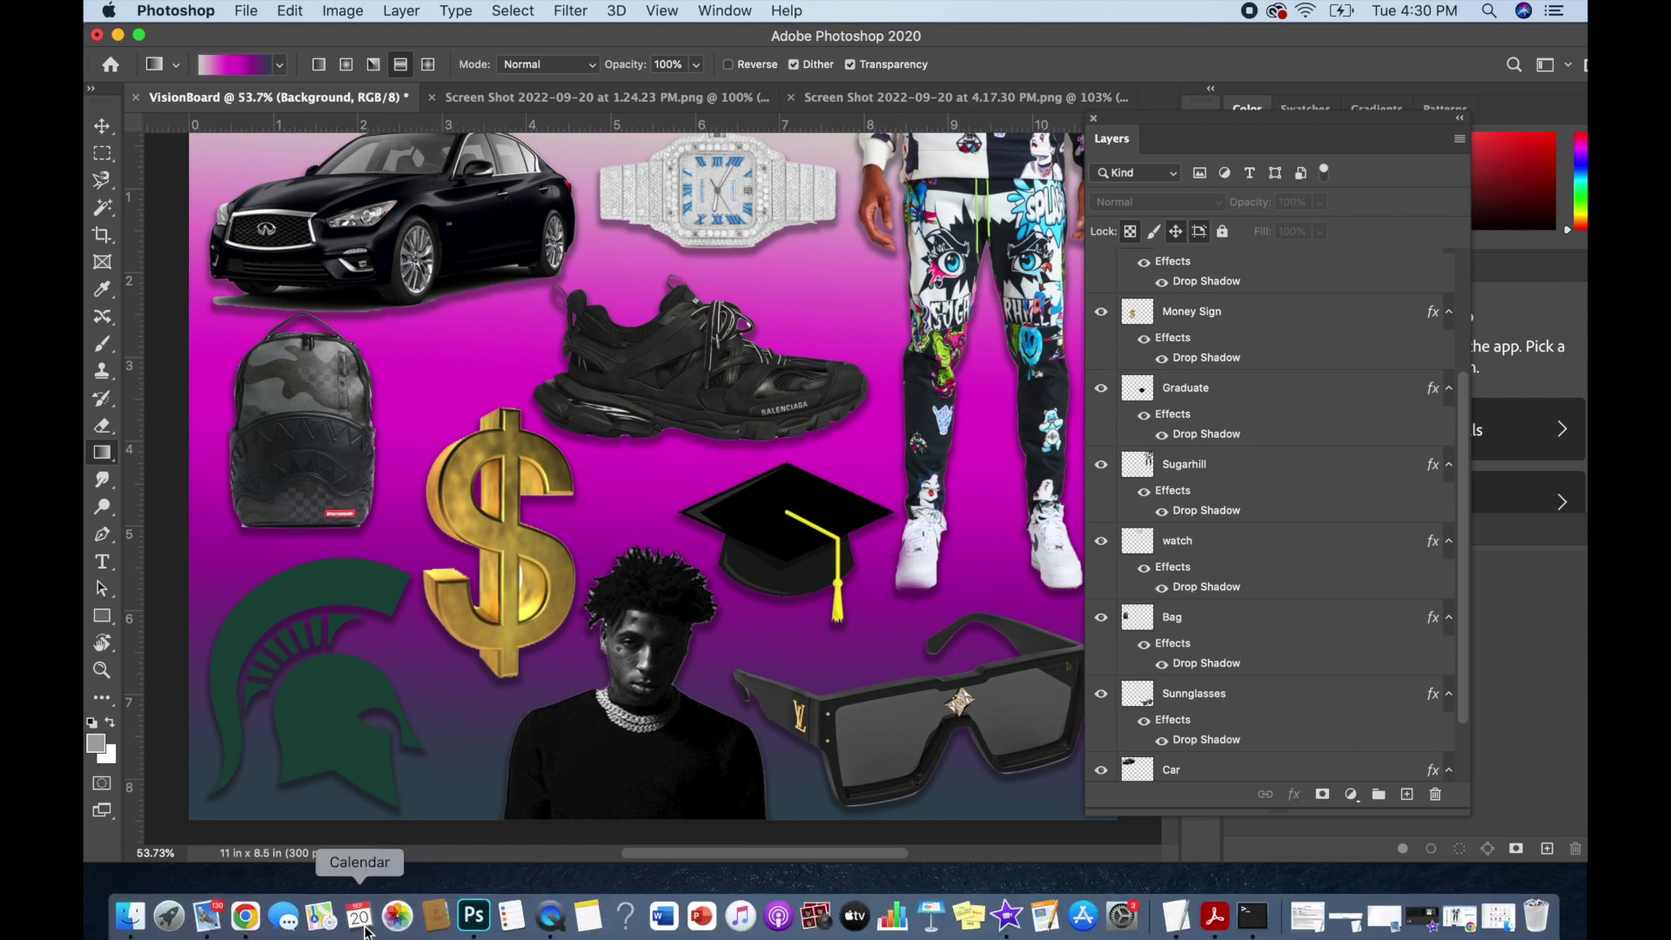
pyautogui.click(254, 921)
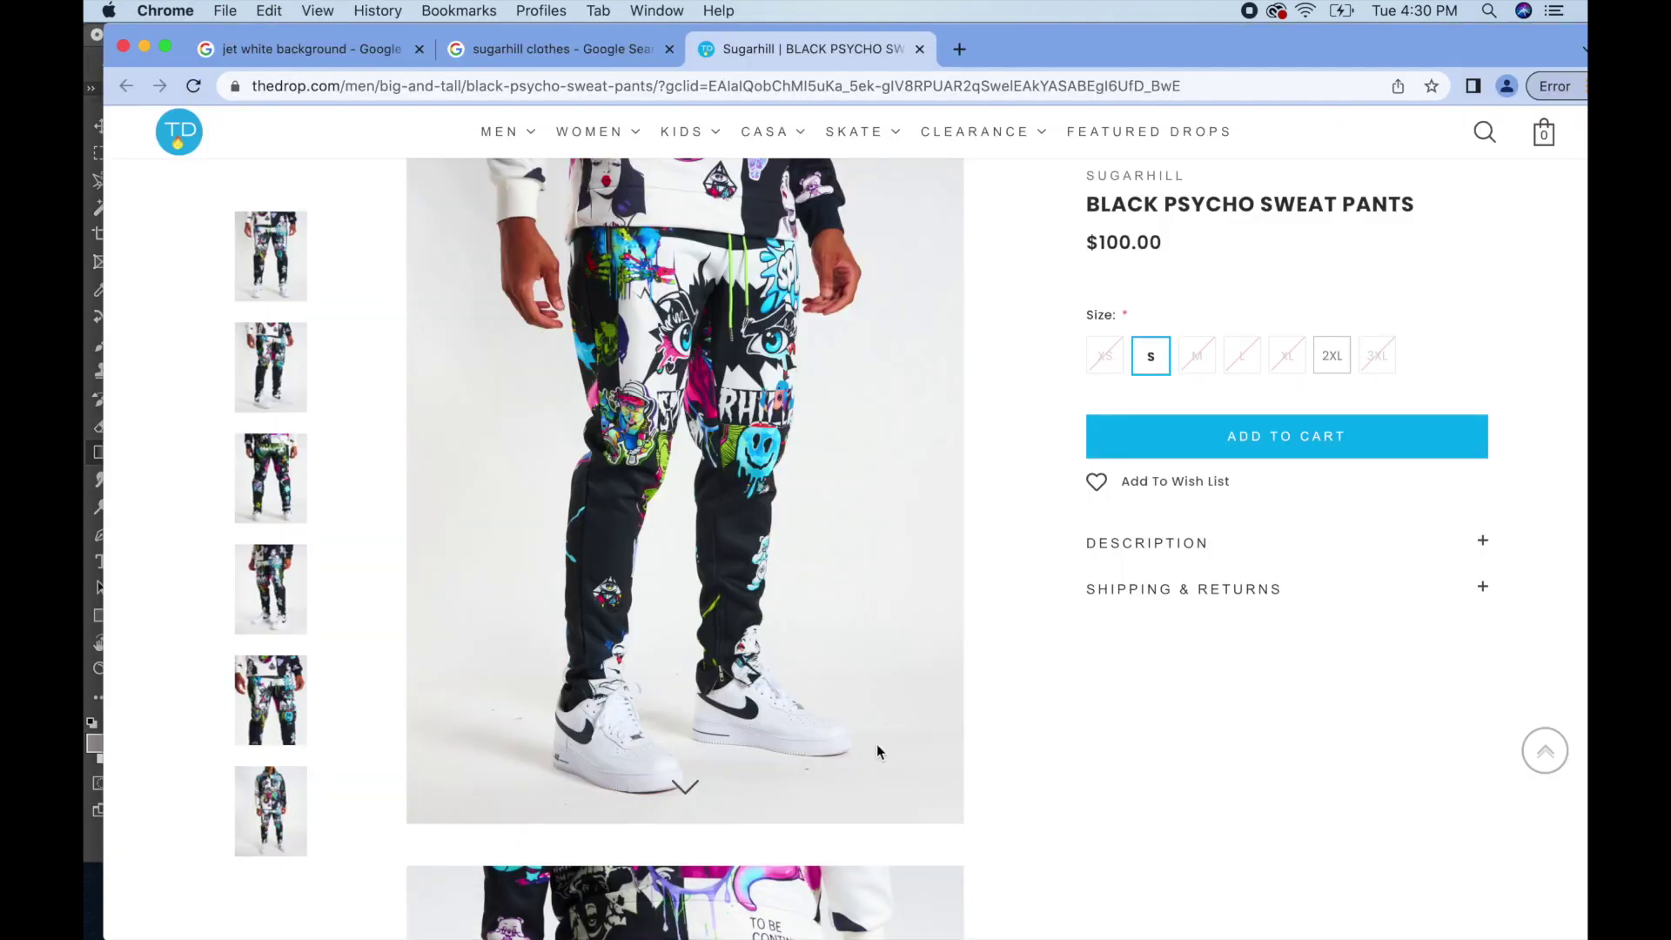
pyautogui.click(994, 87)
pyautogui.write('cem')
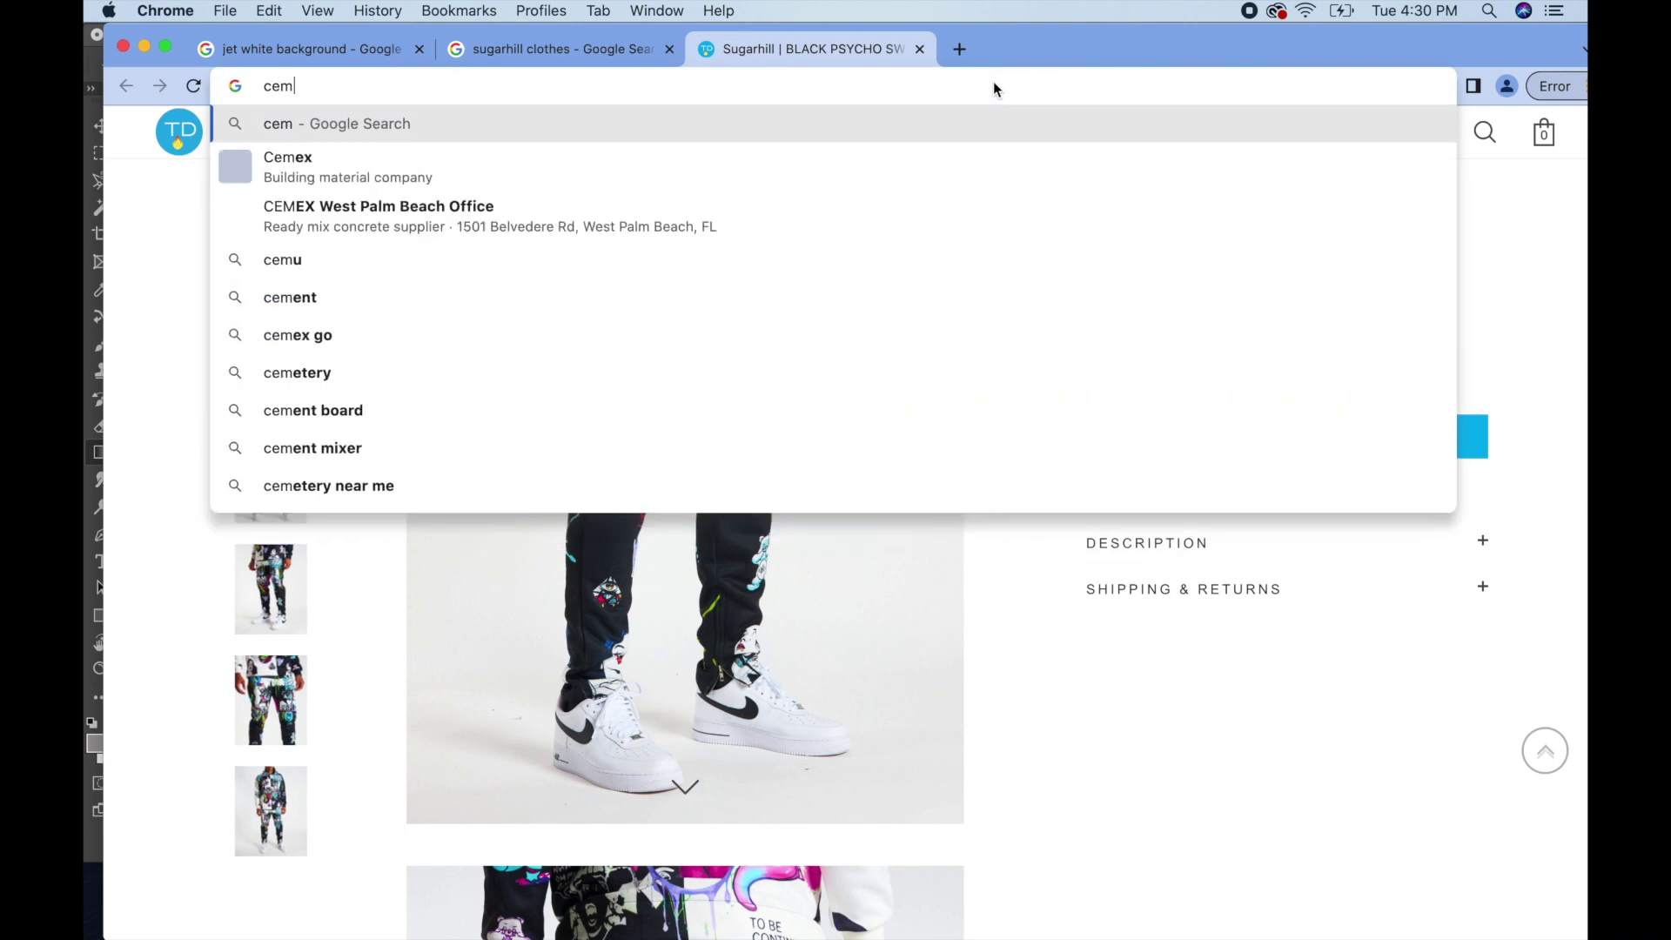
pyautogui.write('ent texture')
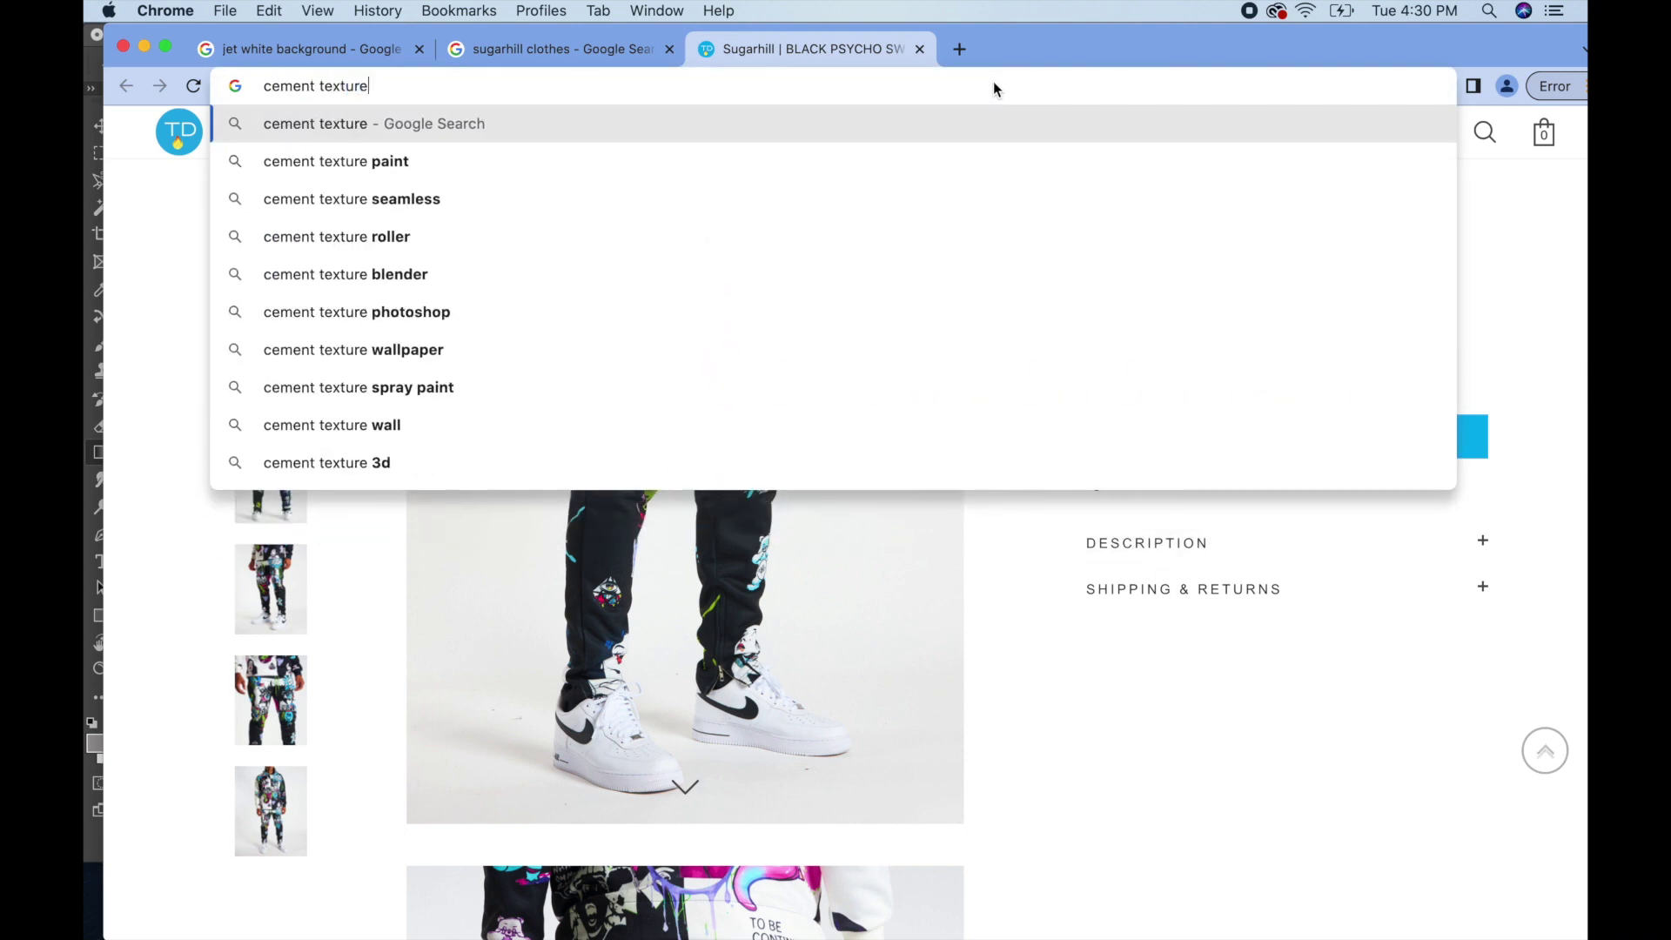
pyautogui.press('Return')
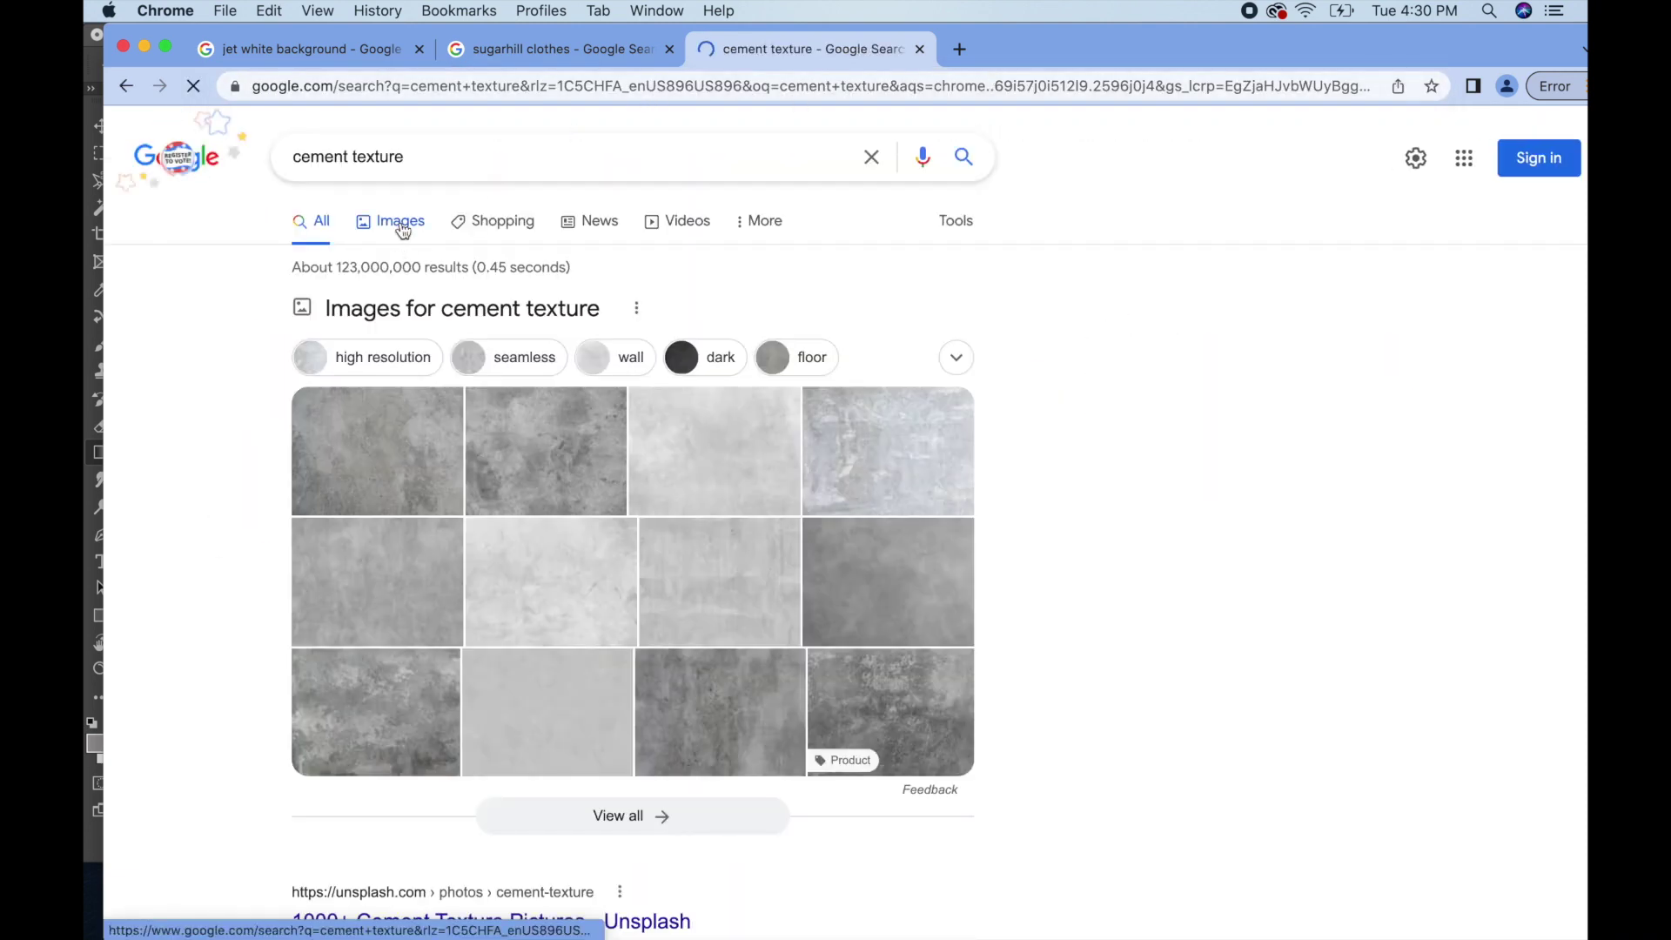
pyautogui.click(400, 224)
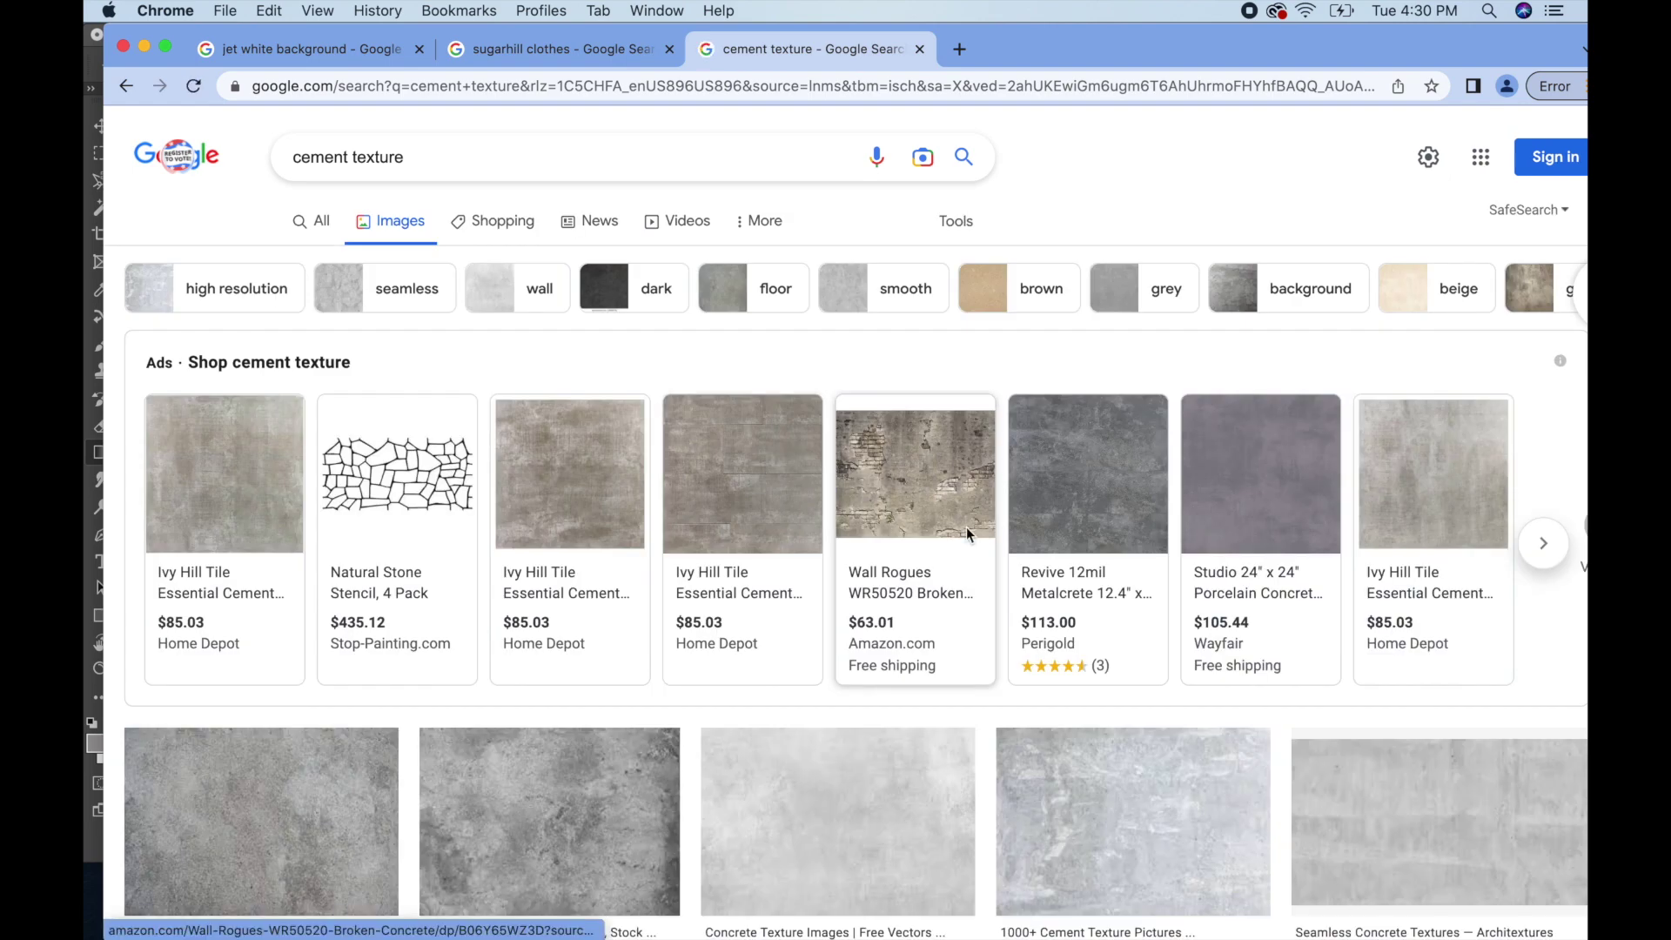
# - Browse the cement texture results and open the Freepik image of the old concrete wall with scratches and cracks
pyautogui.scroll(-5, 966, 525)
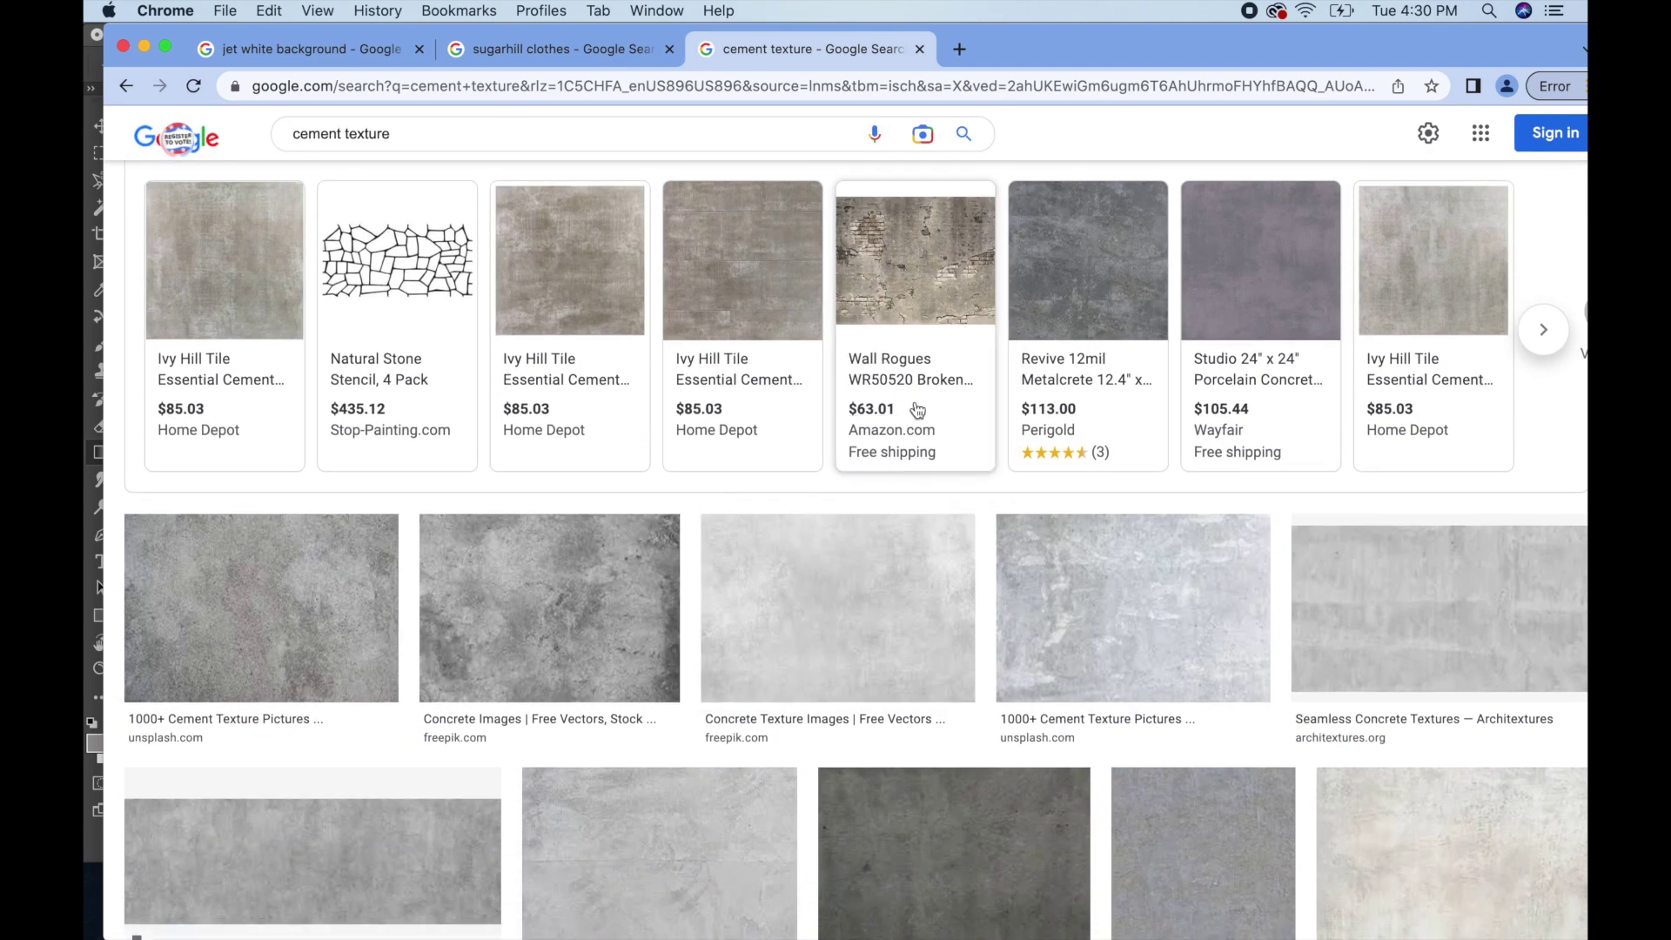
pyautogui.scroll(-5, 867, 543)
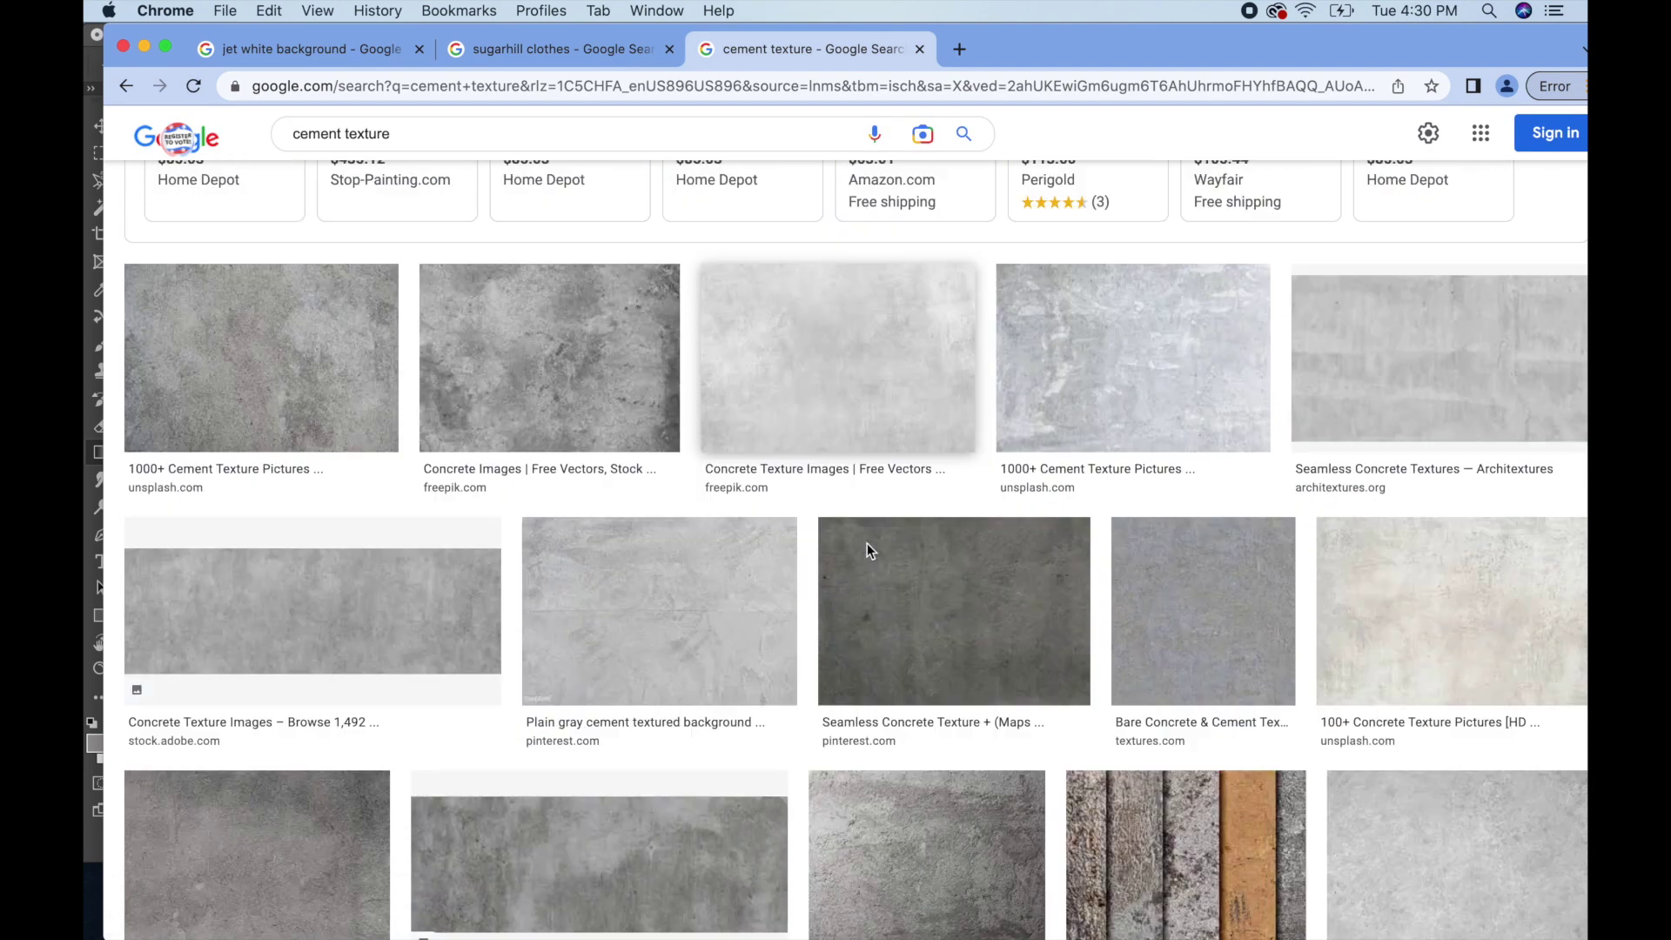
pyautogui.scroll(-12, 867, 544)
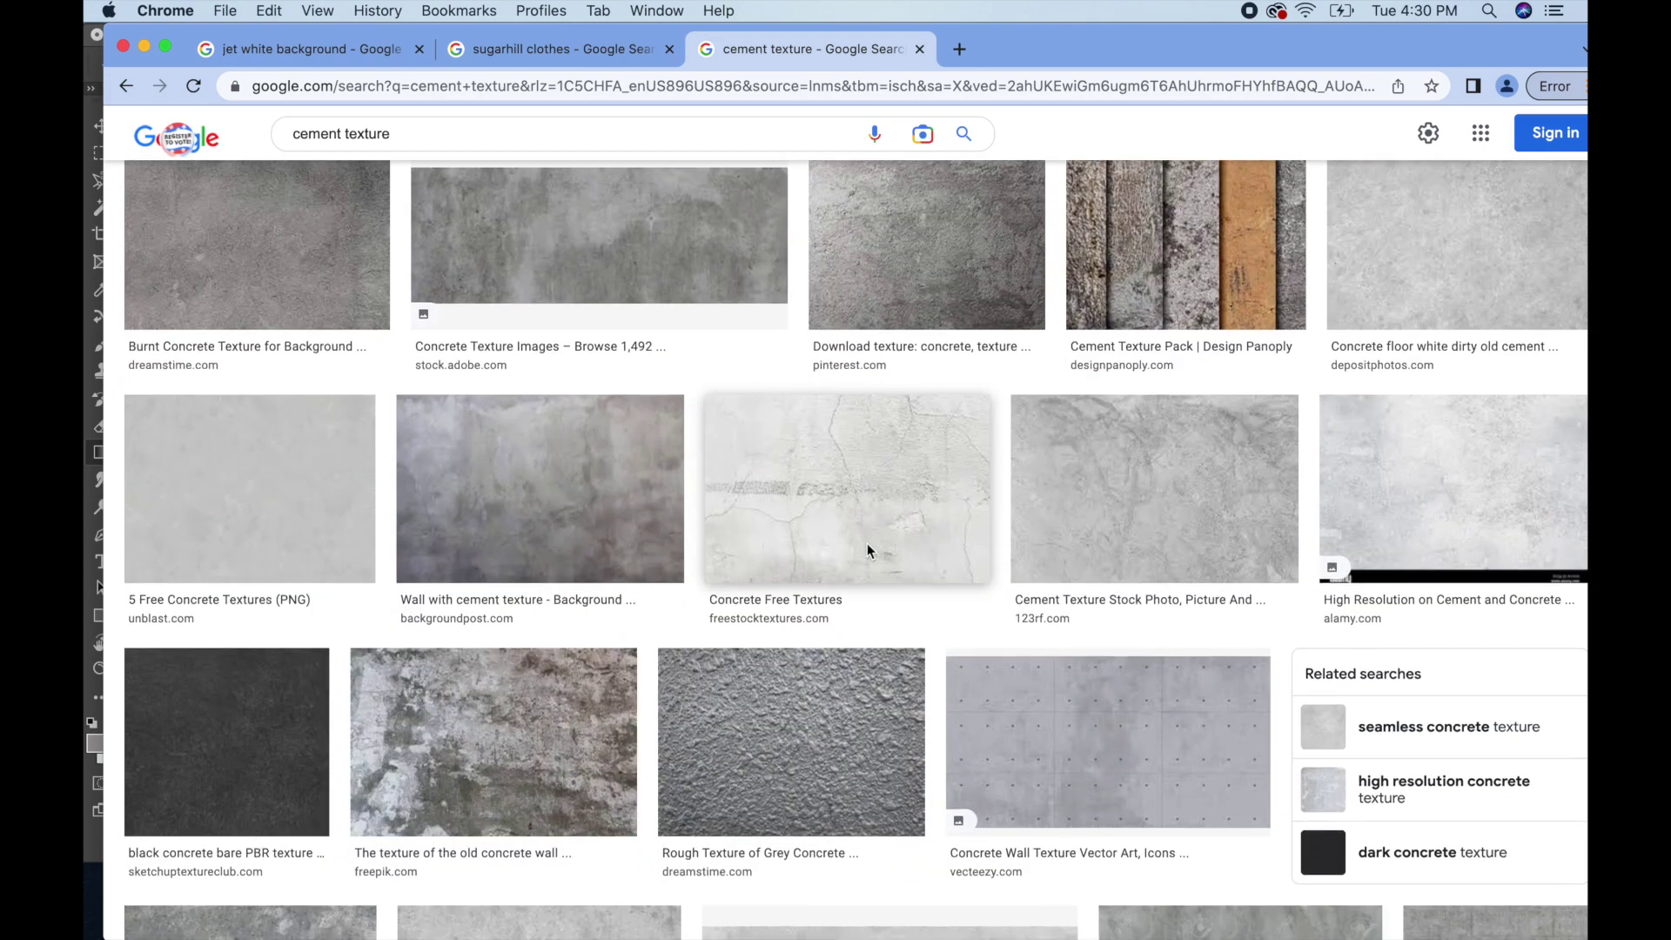
pyautogui.click(577, 683)
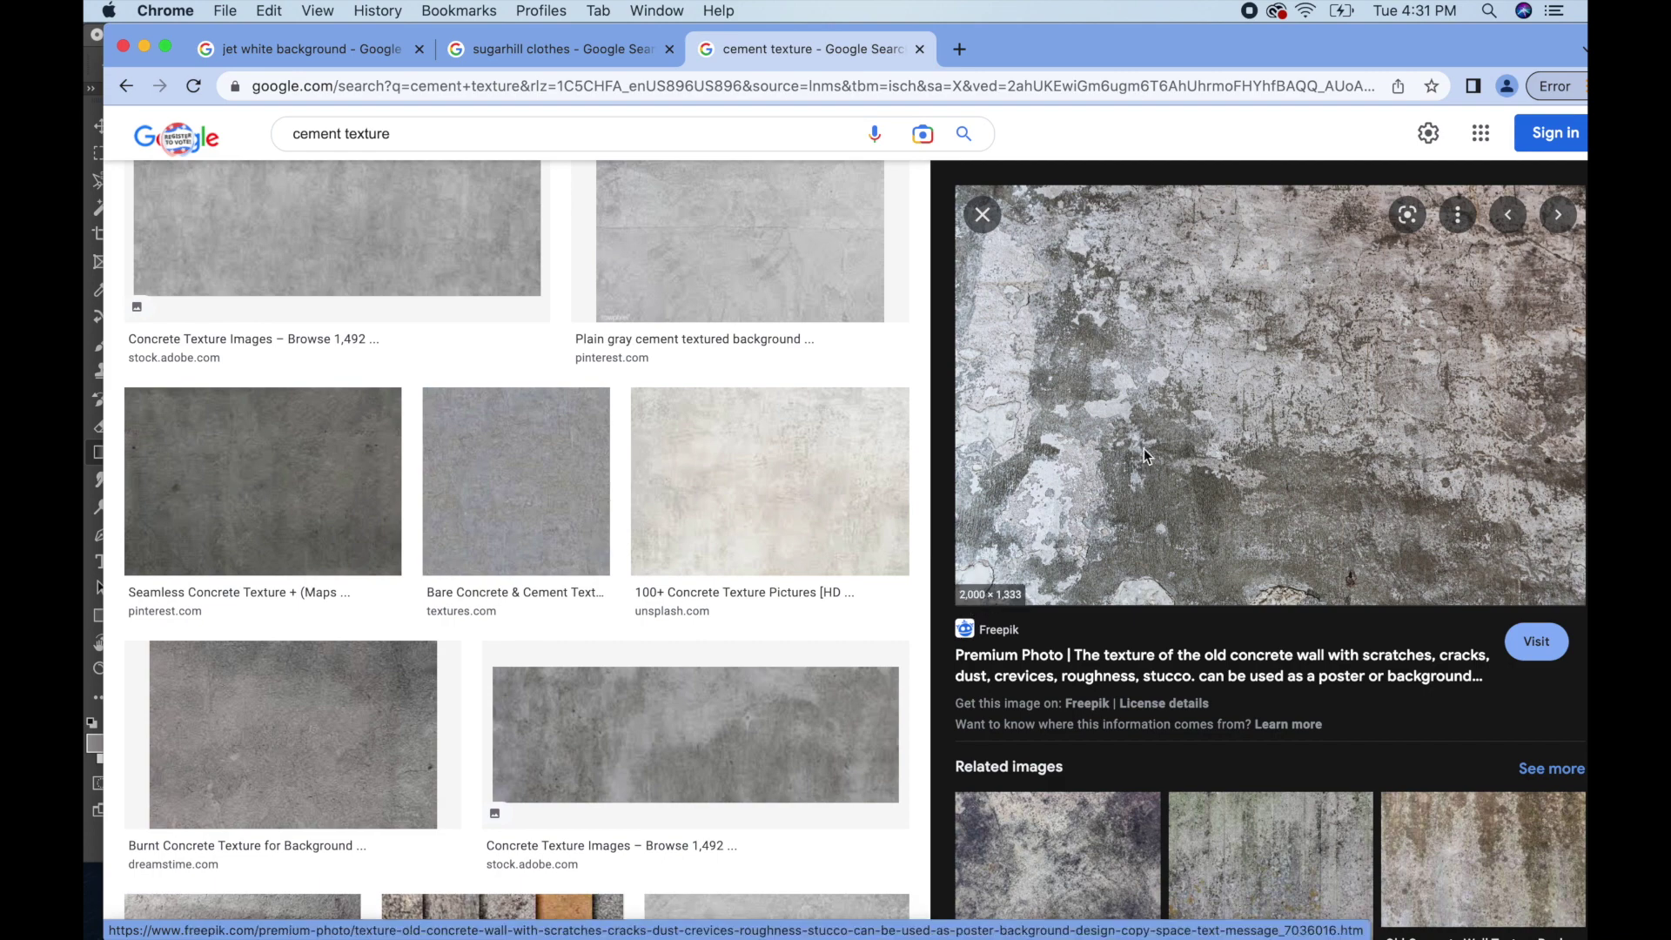
# - Try to bring the old concrete wall image from the browser directly into the VisionBoard document
pyautogui.moveTo(1162, 412); pyautogui.dragTo(611, 630)
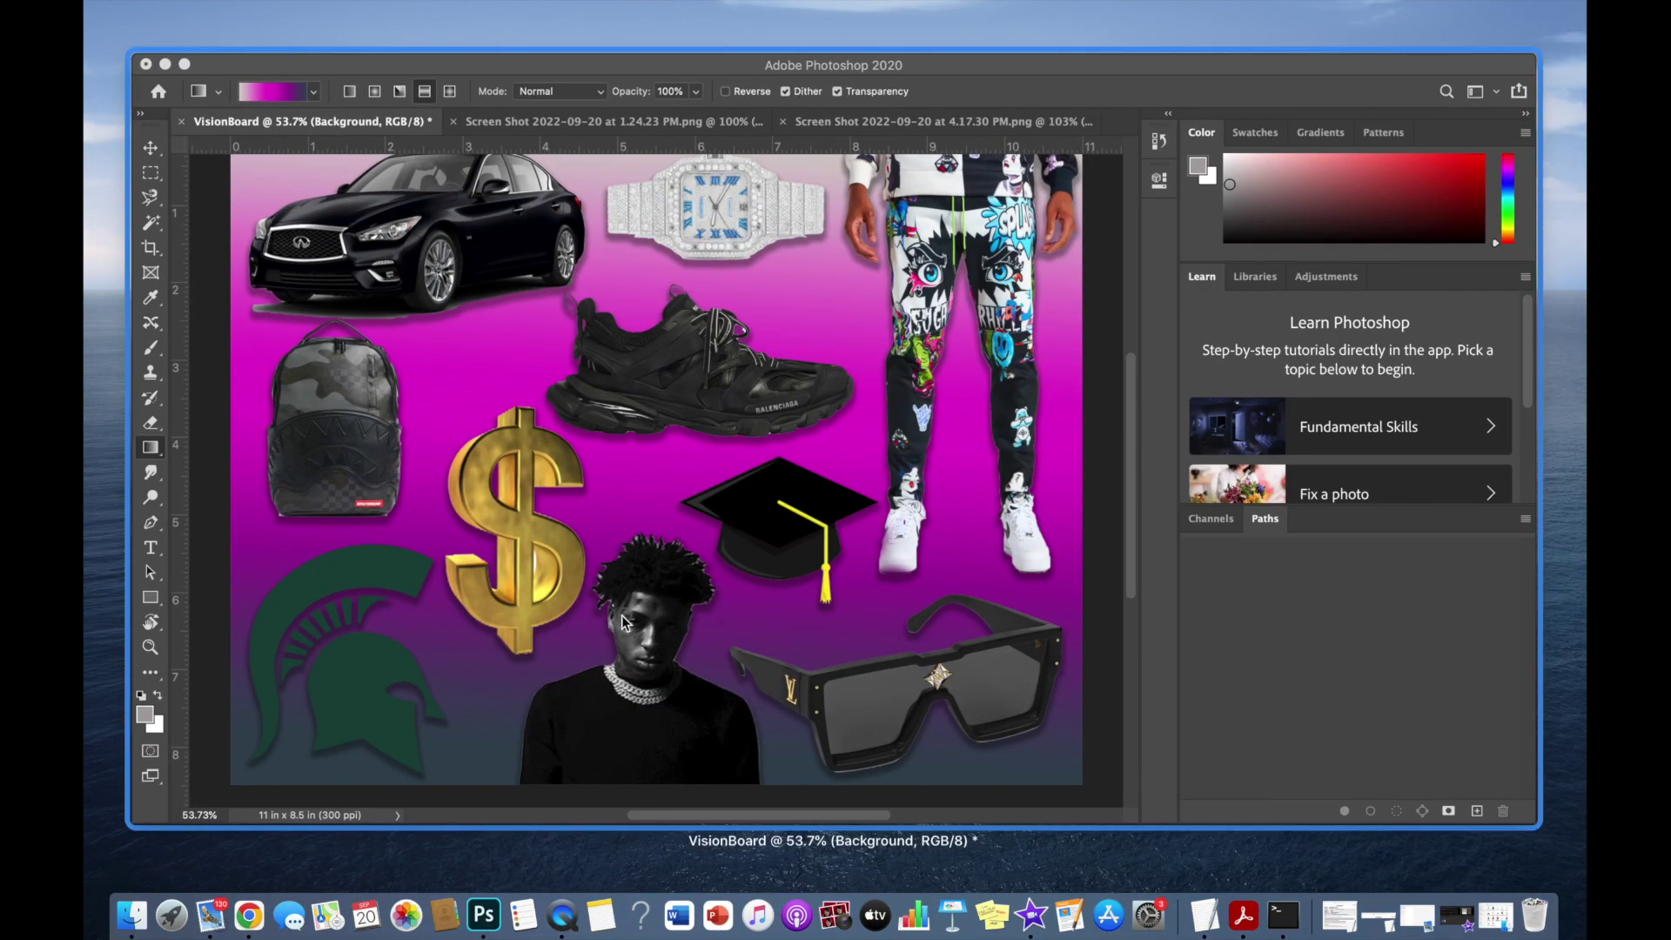
pyautogui.moveTo(587, 498); pyautogui.dragTo(587, 498)
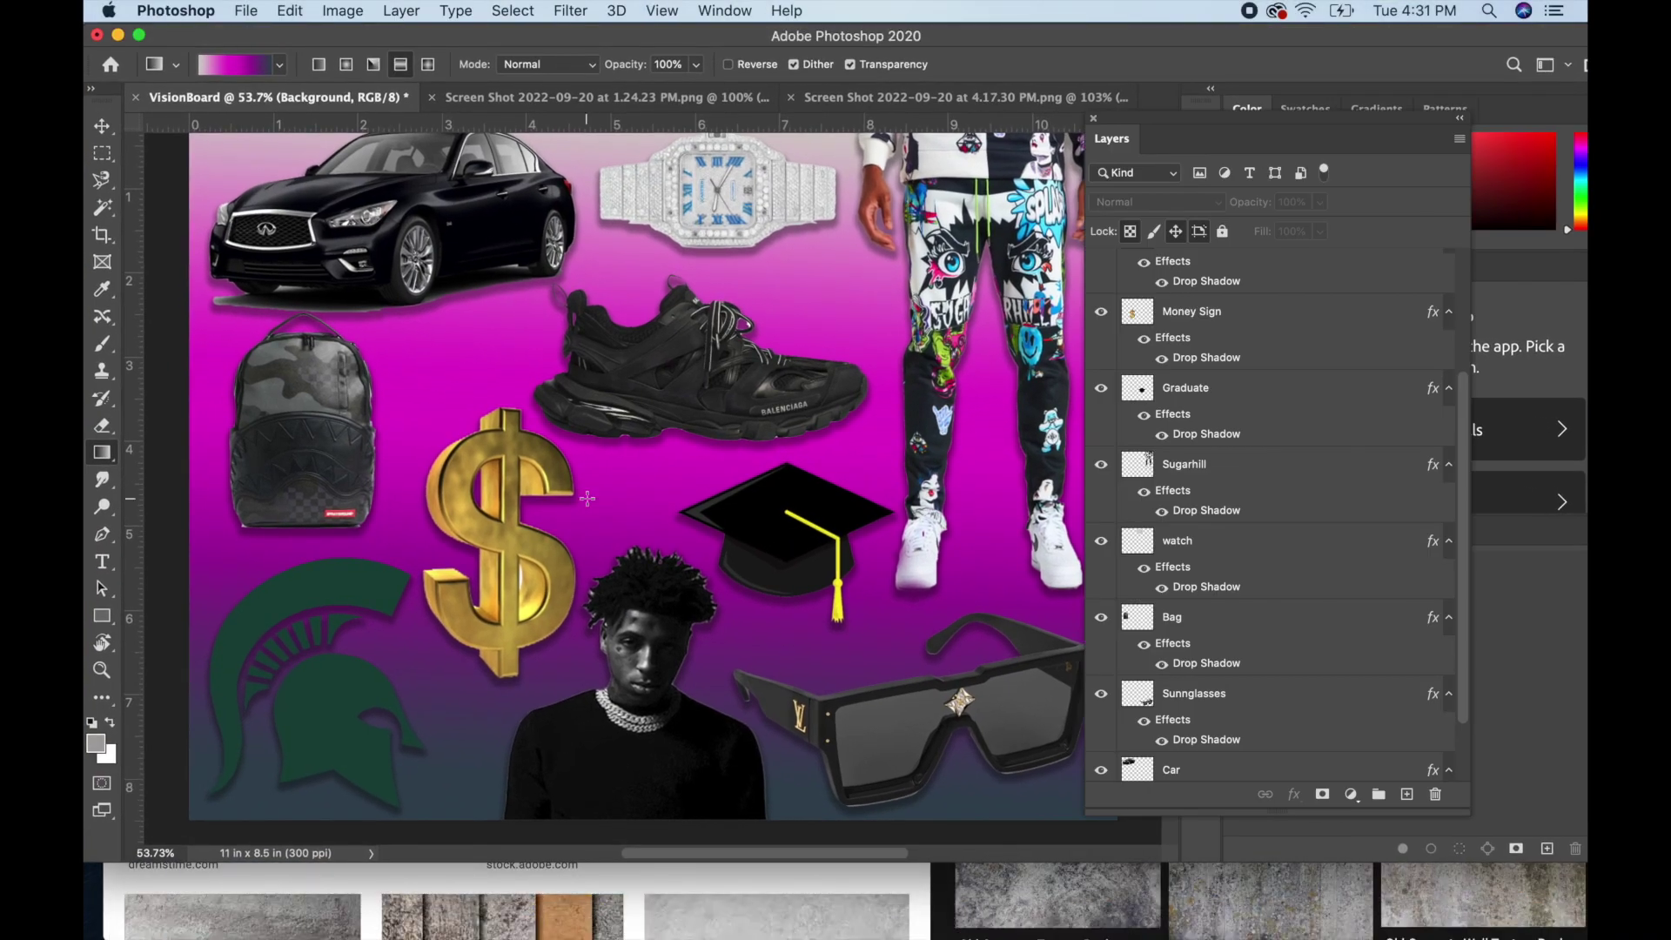
pyautogui.scroll(-1, 1101, 687)
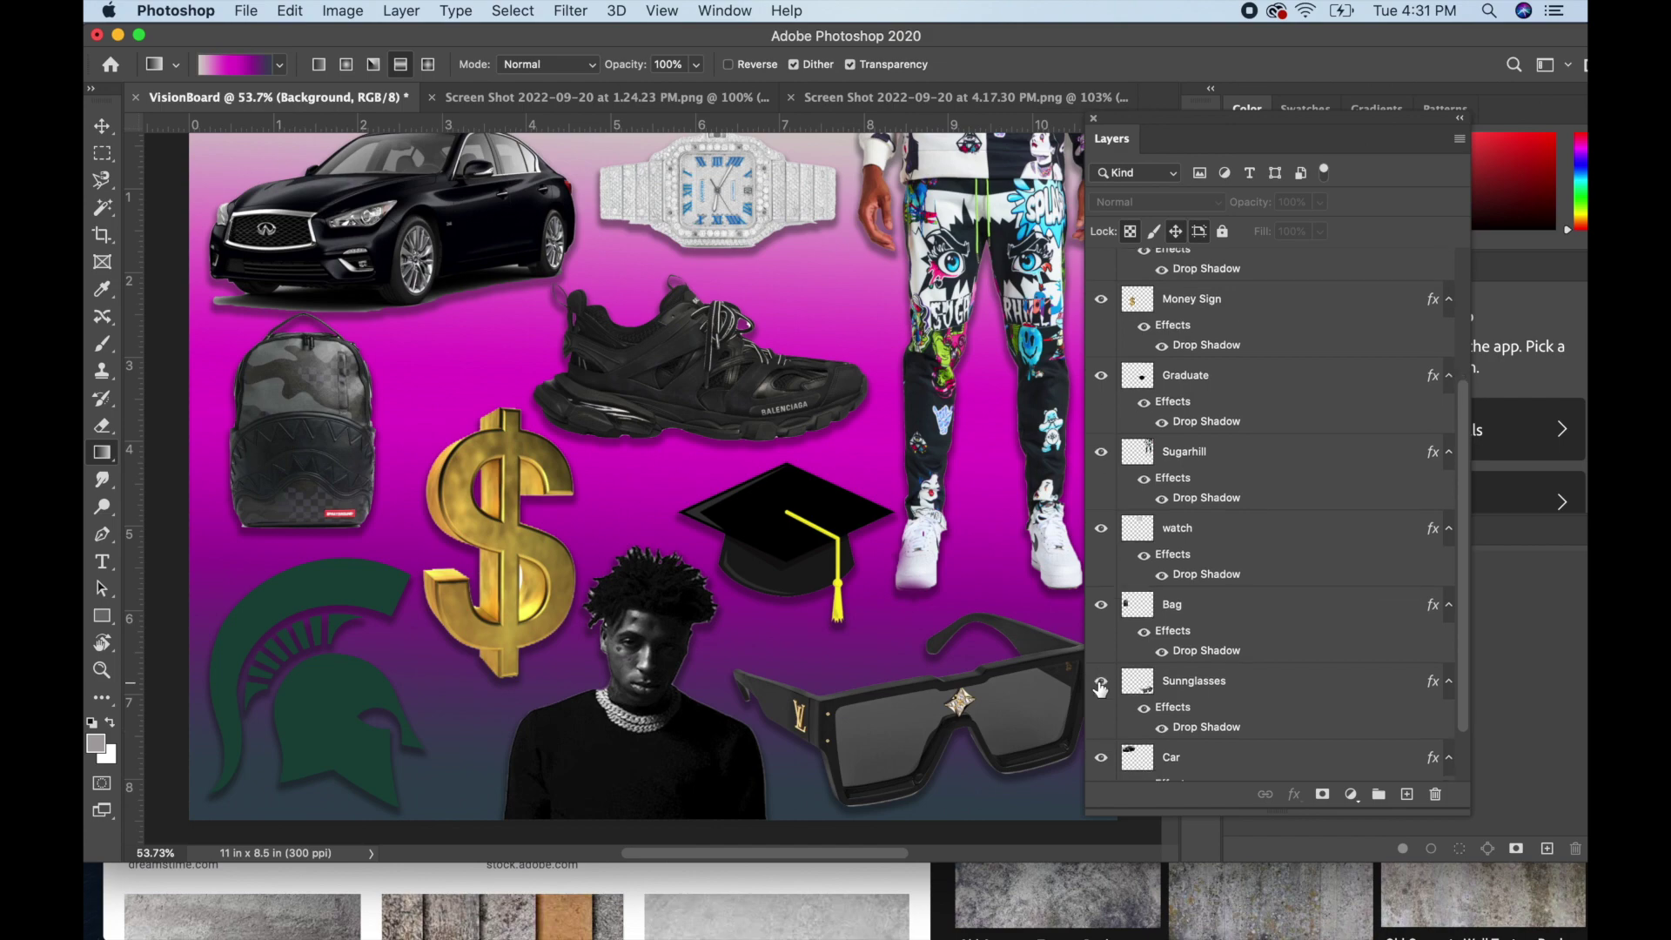
pyautogui.scroll(-2, 1101, 688)
pyautogui.click(1196, 930)
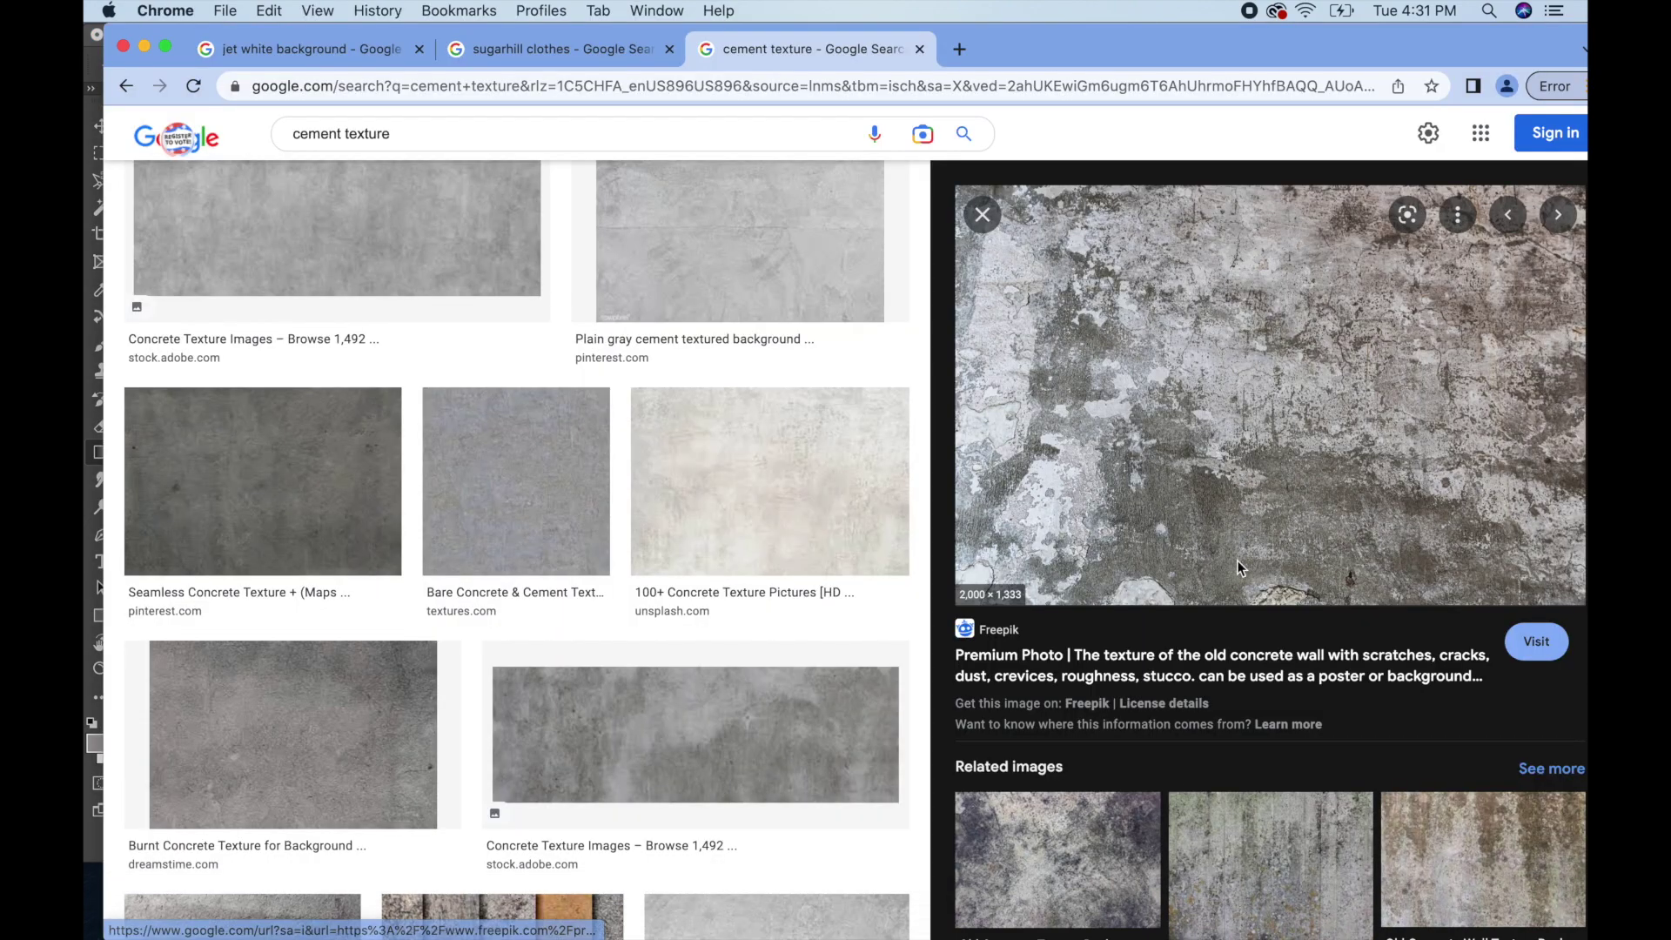
# - Open the concrete wall image from Chrome in Photoshop as its own document, and select and copy the whole picture
pyautogui.moveTo(1115, 37); pyautogui.dragTo(1100, 281)
pyautogui.moveTo(1053, 629); pyautogui.dragTo(484, 915)
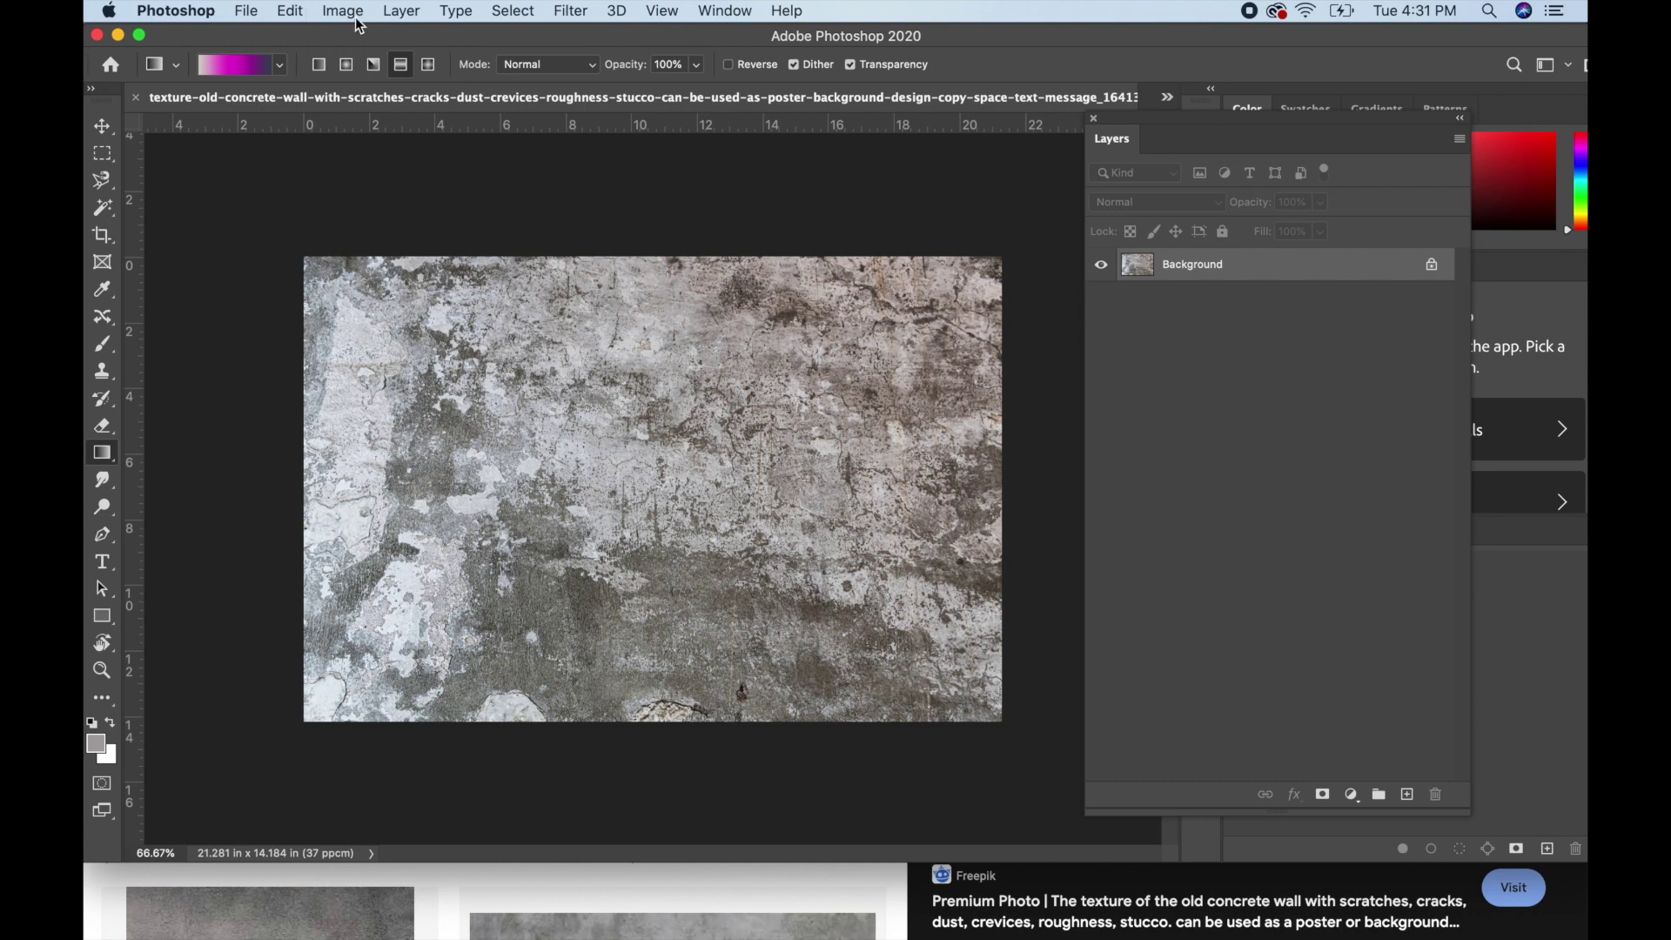
pyautogui.click(515, 10)
pyautogui.click(522, 34)
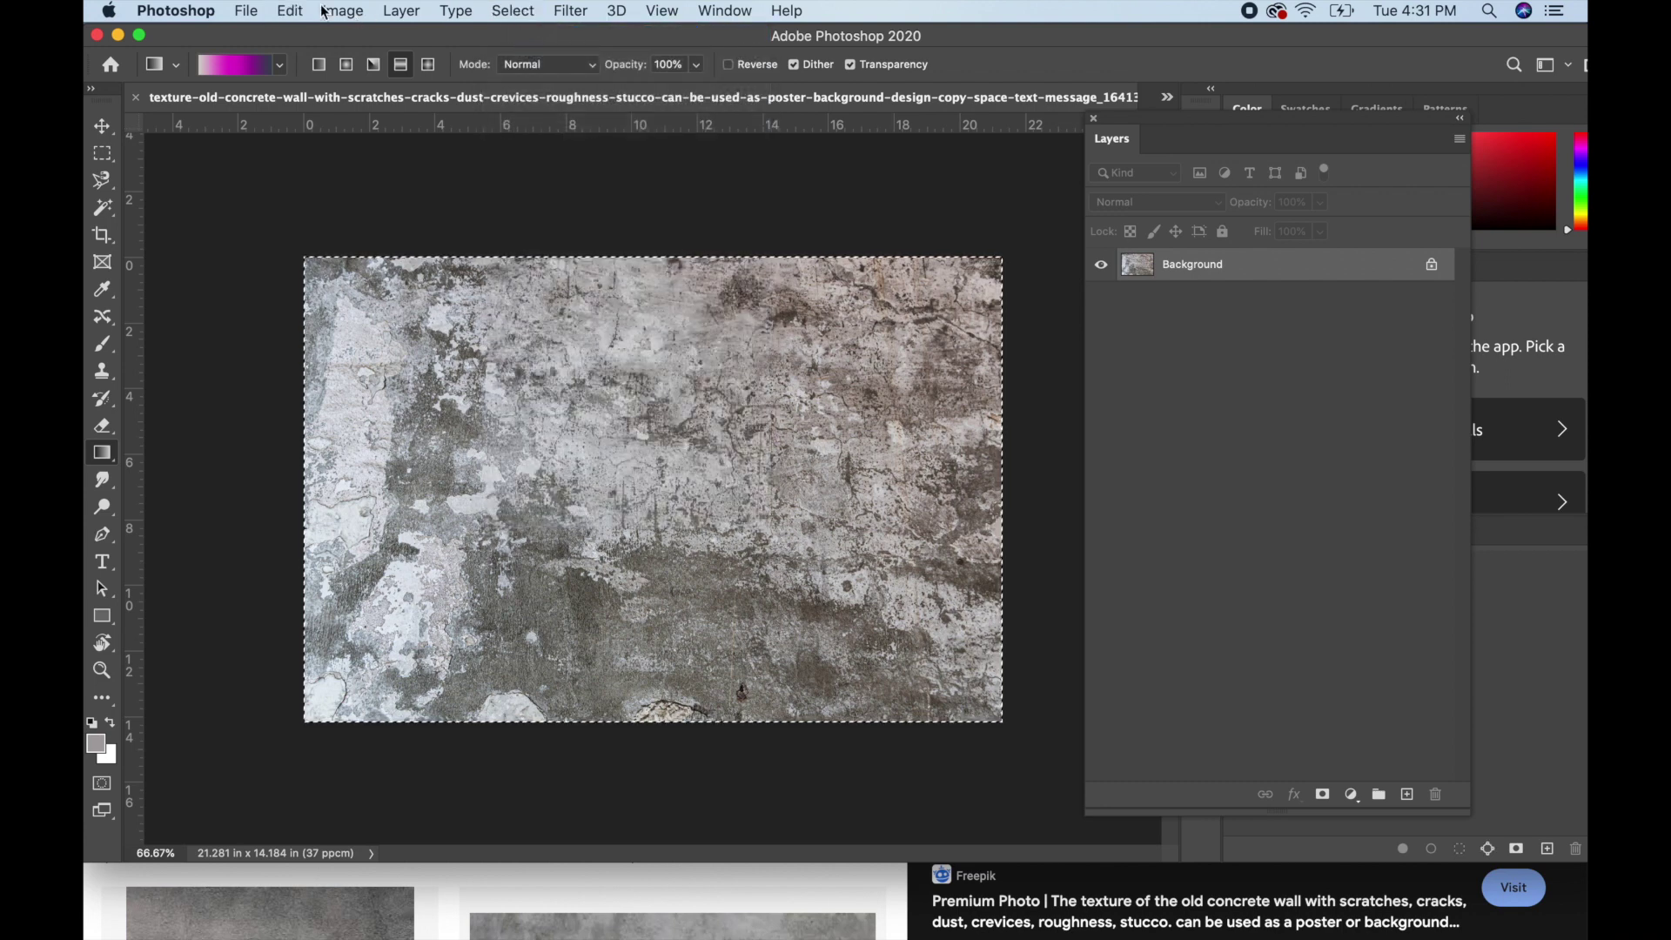
pyautogui.click(245, 11)
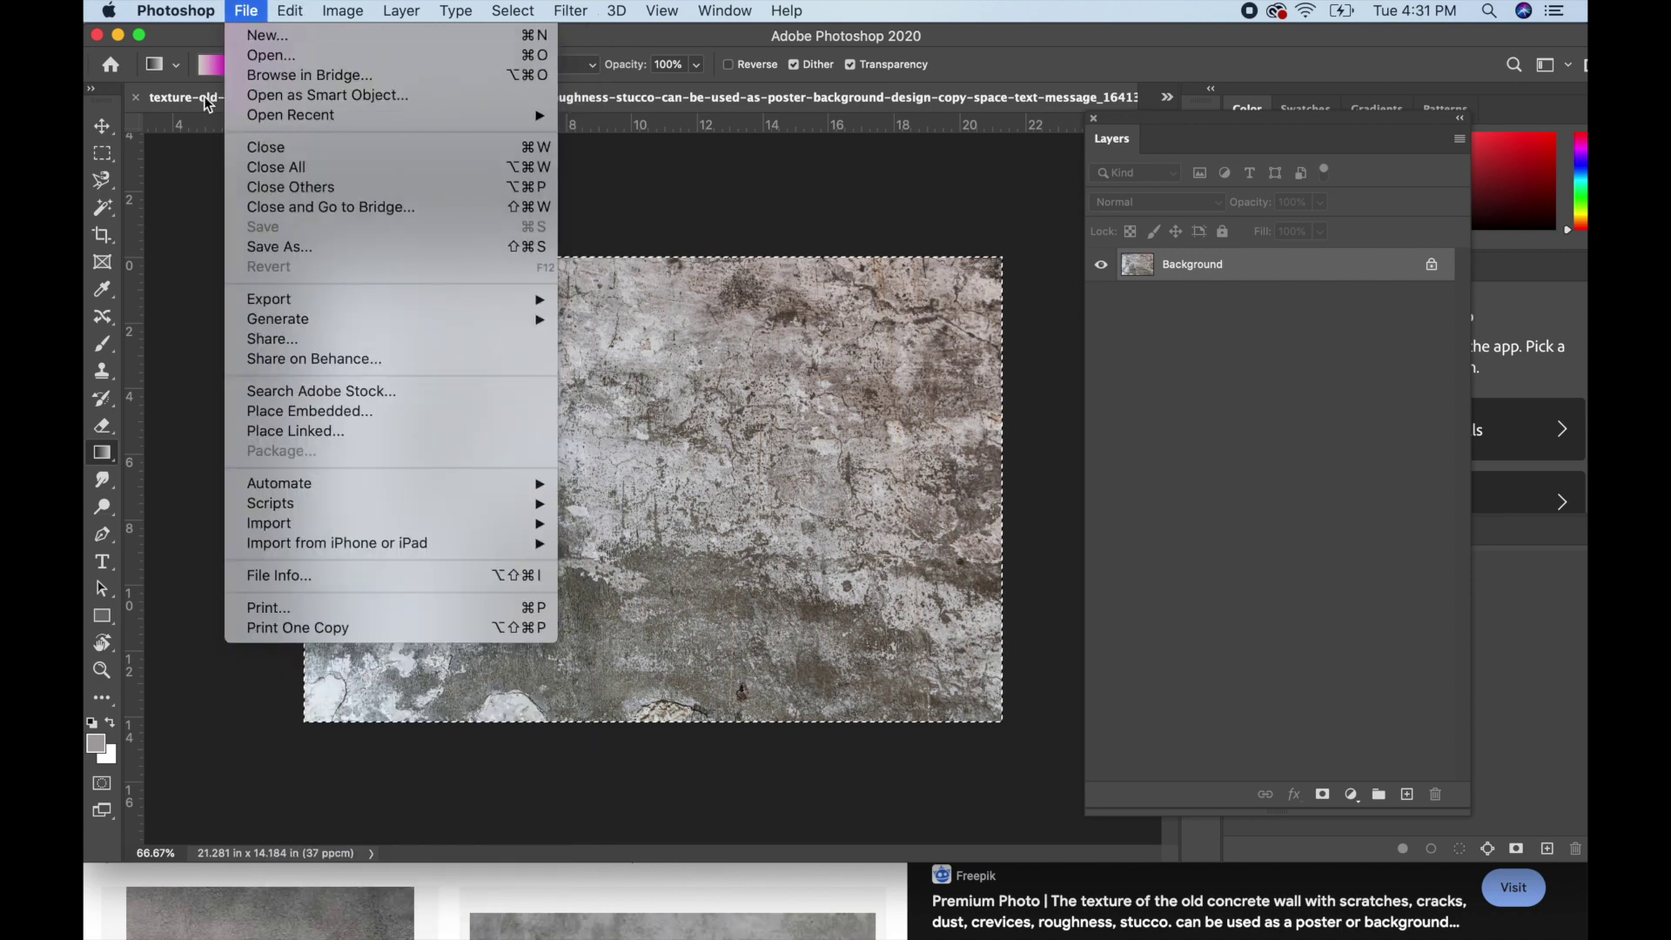
pyautogui.click(188, 110)
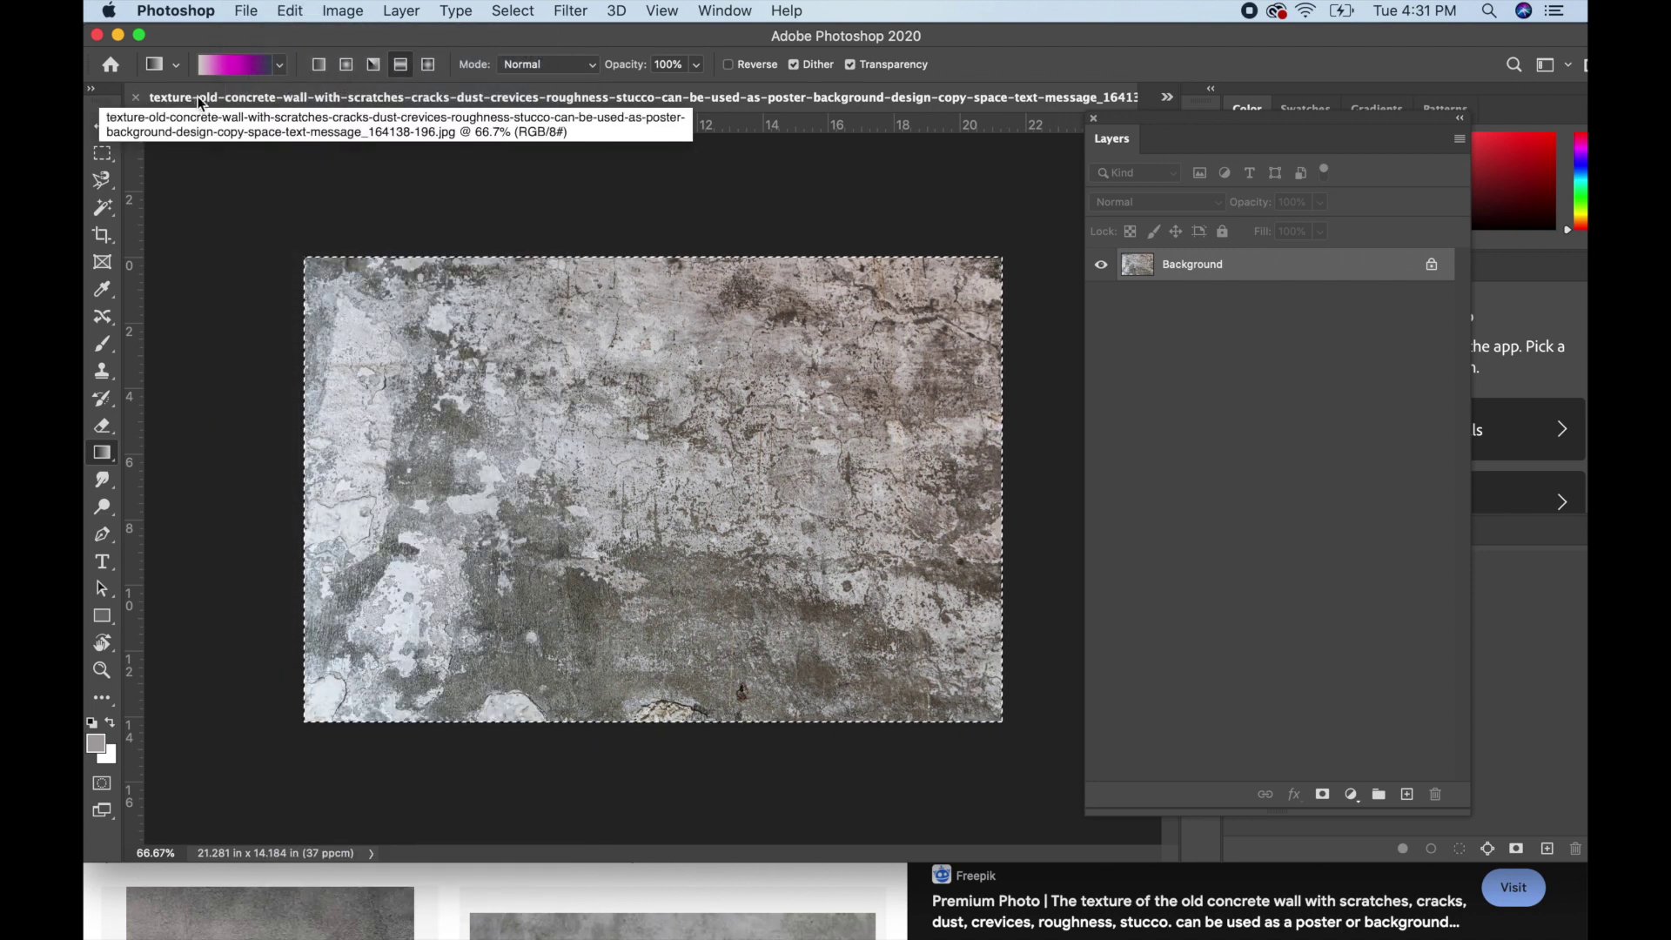
# - Return to the VisionBoard document and paste the concrete texture as a layer between the Background and the Car layer
pyautogui.click(1169, 98)
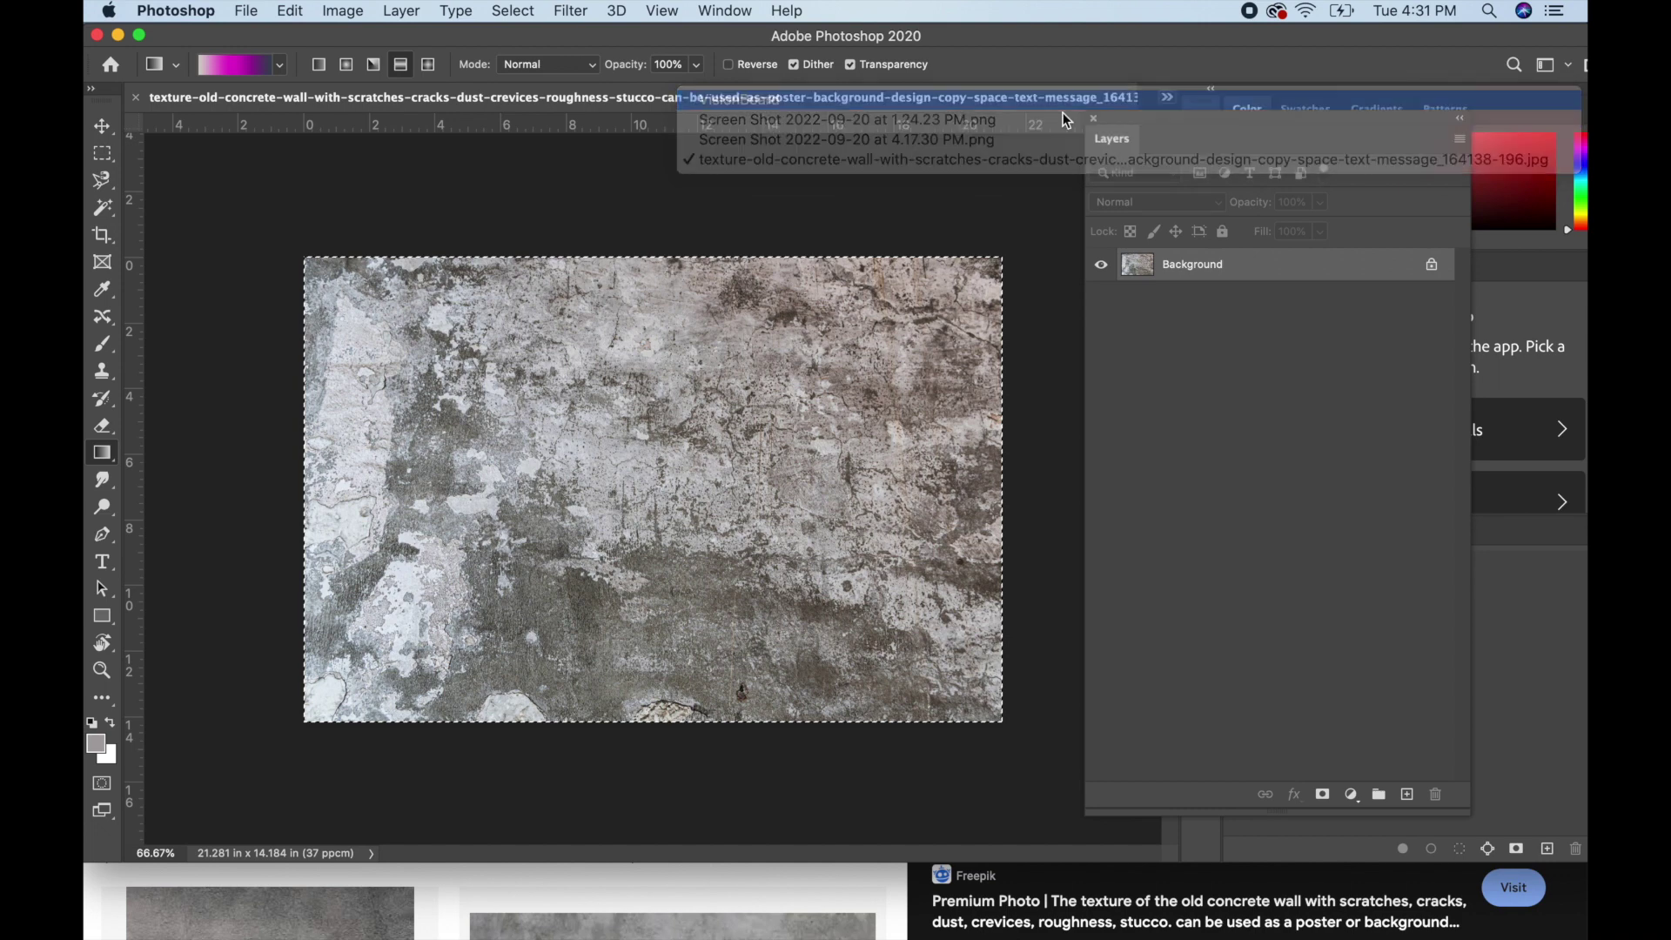
pyautogui.click(1119, 102)
pyautogui.moveTo(749, 275); pyautogui.dragTo(749, 275)
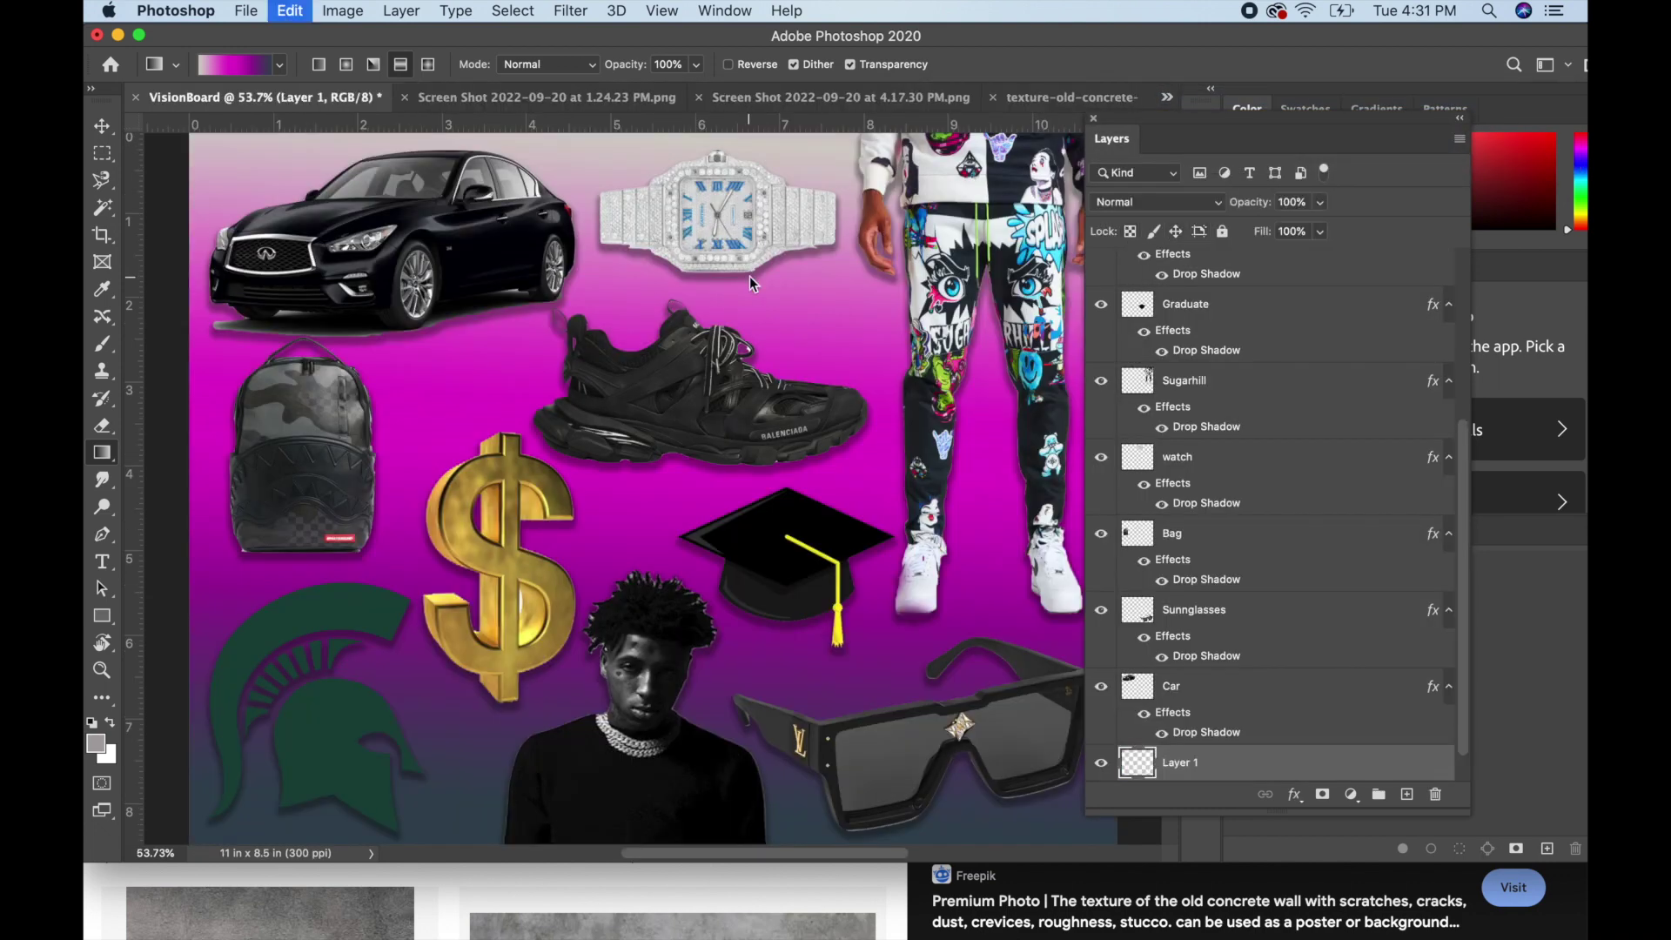
# - Scale the pasted concrete texture to 165% width and about 198% height to cover the whole board, and apply the transform
pyautogui.press('super+t')
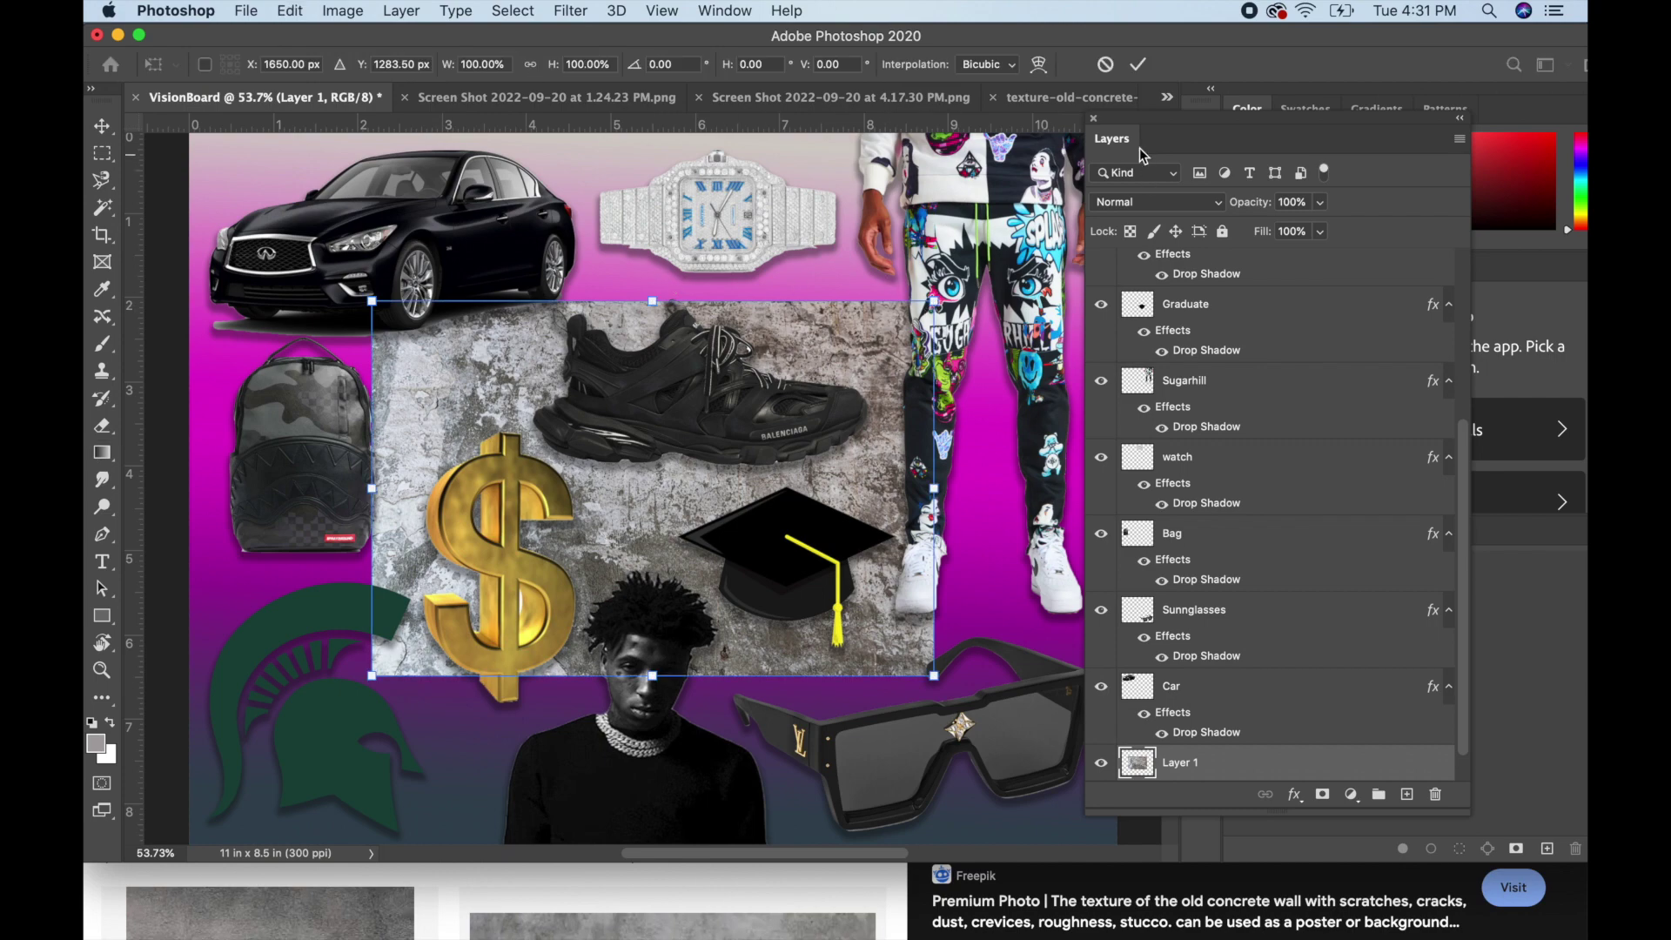
pyautogui.click(1094, 119)
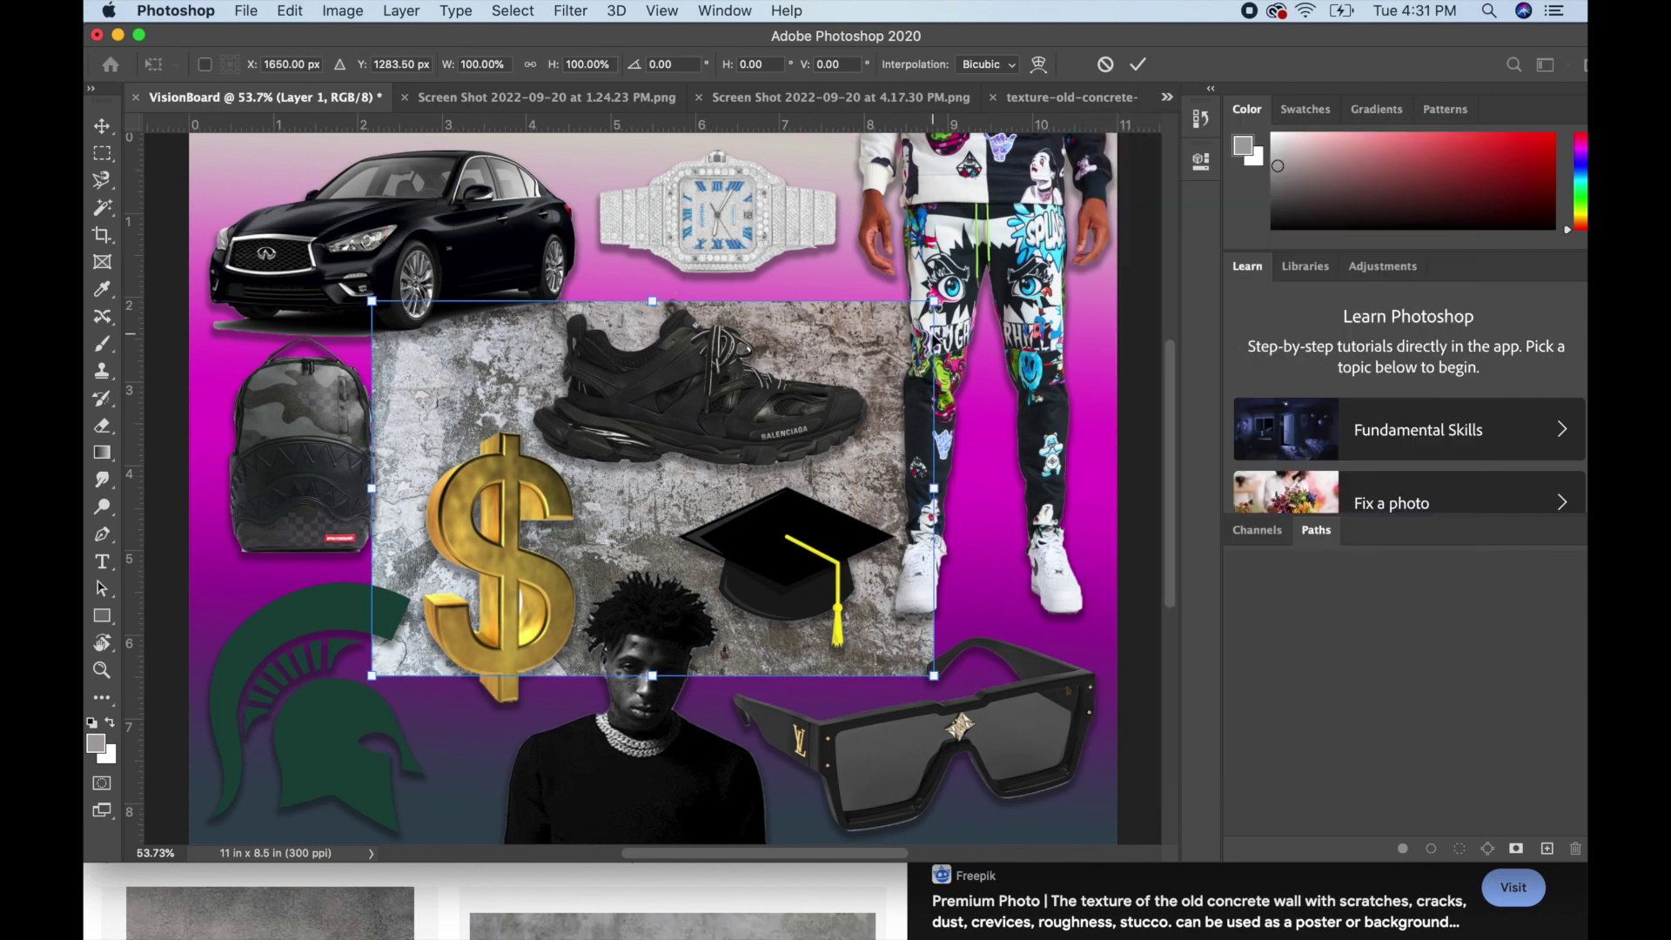
pyautogui.moveTo(934, 301); pyautogui.dragTo(1121, 122)
pyautogui.moveTo(372, 684); pyautogui.dragTo(188, 814)
pyautogui.scroll(5, 561, 495)
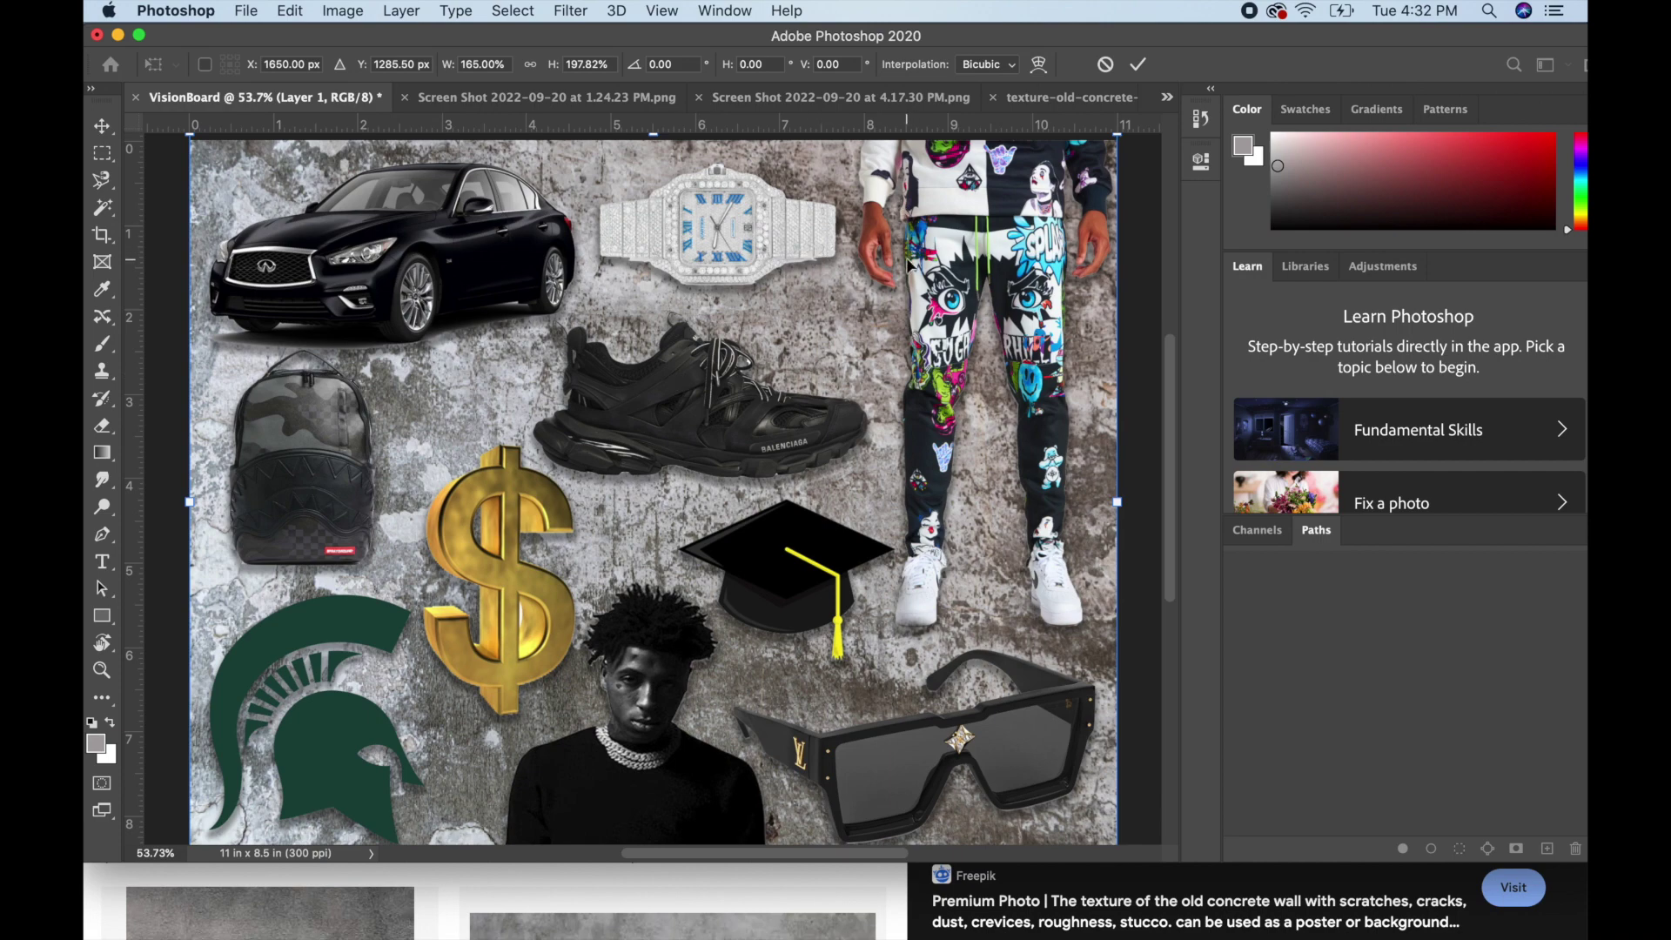
pyautogui.scroll(1, 910, 265)
pyautogui.press('super+0')
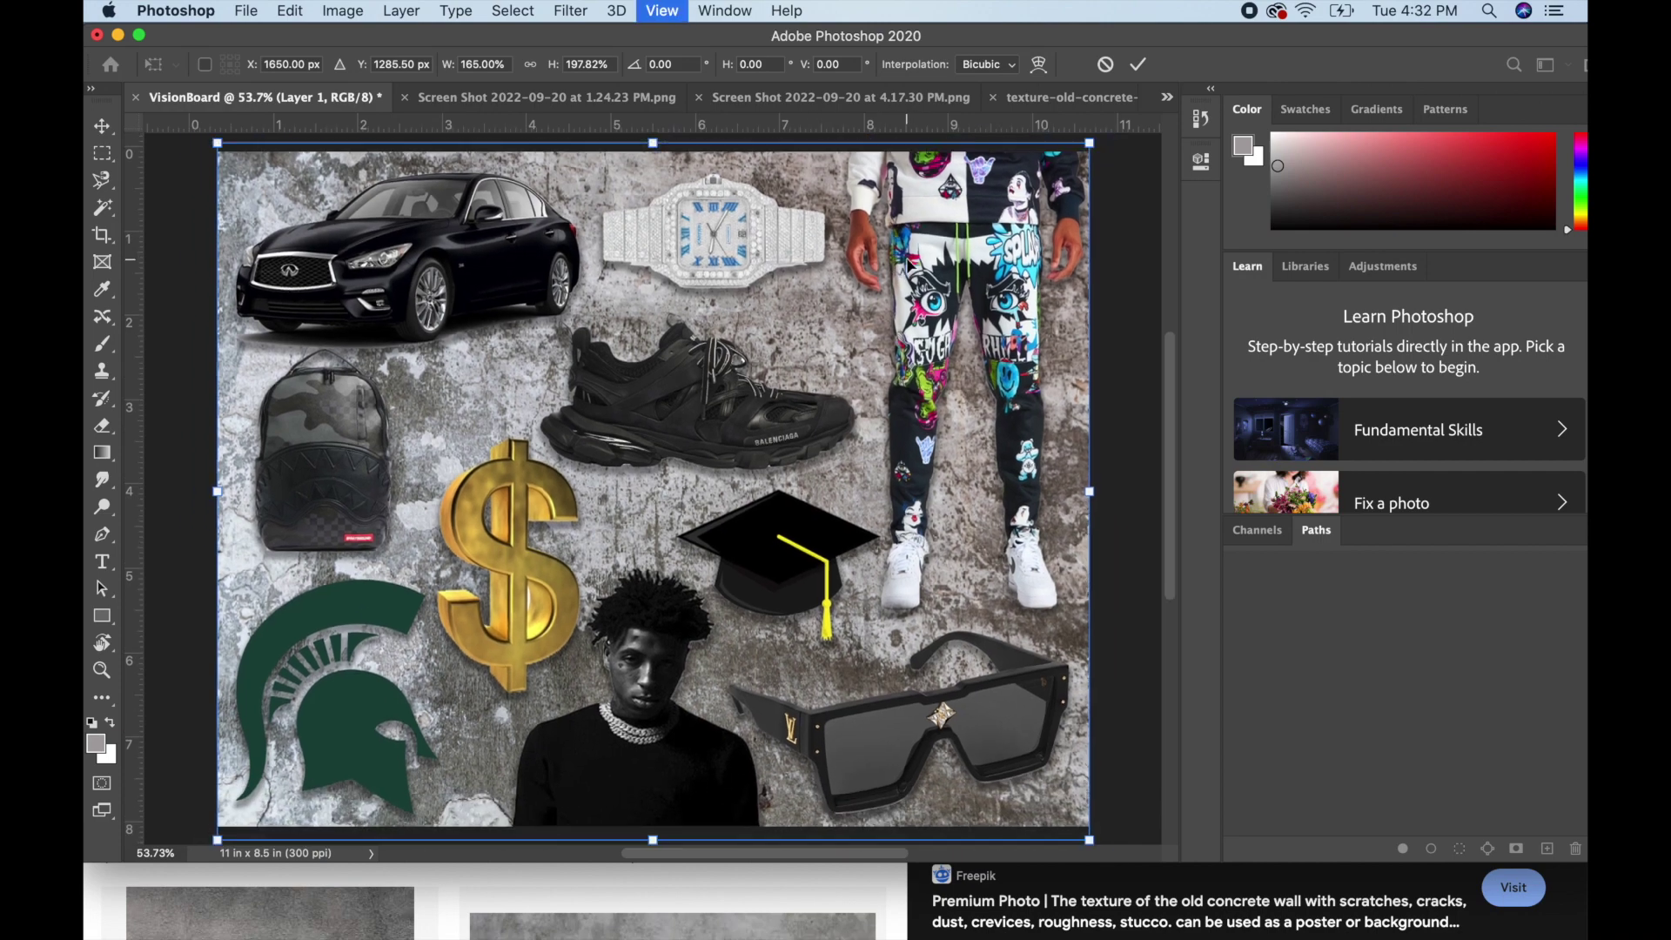
pyautogui.click(1137, 66)
pyautogui.press('g')
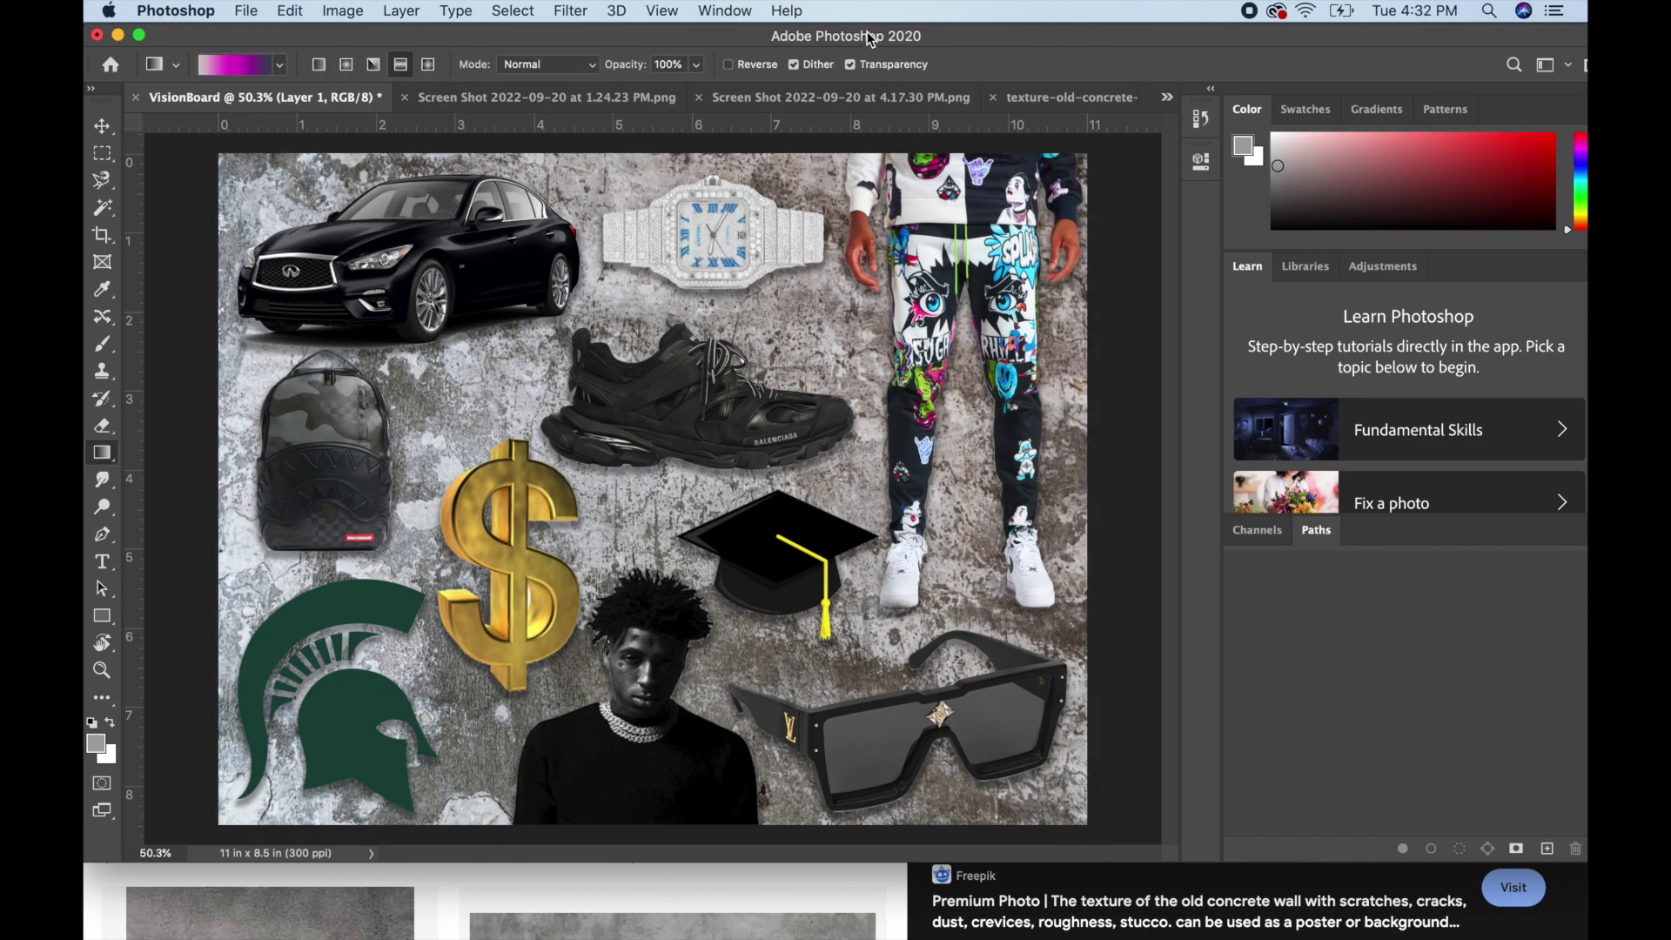
# - Reset the Essentials workspace to bring back the docked Layers panel
pyautogui.click(739, 13)
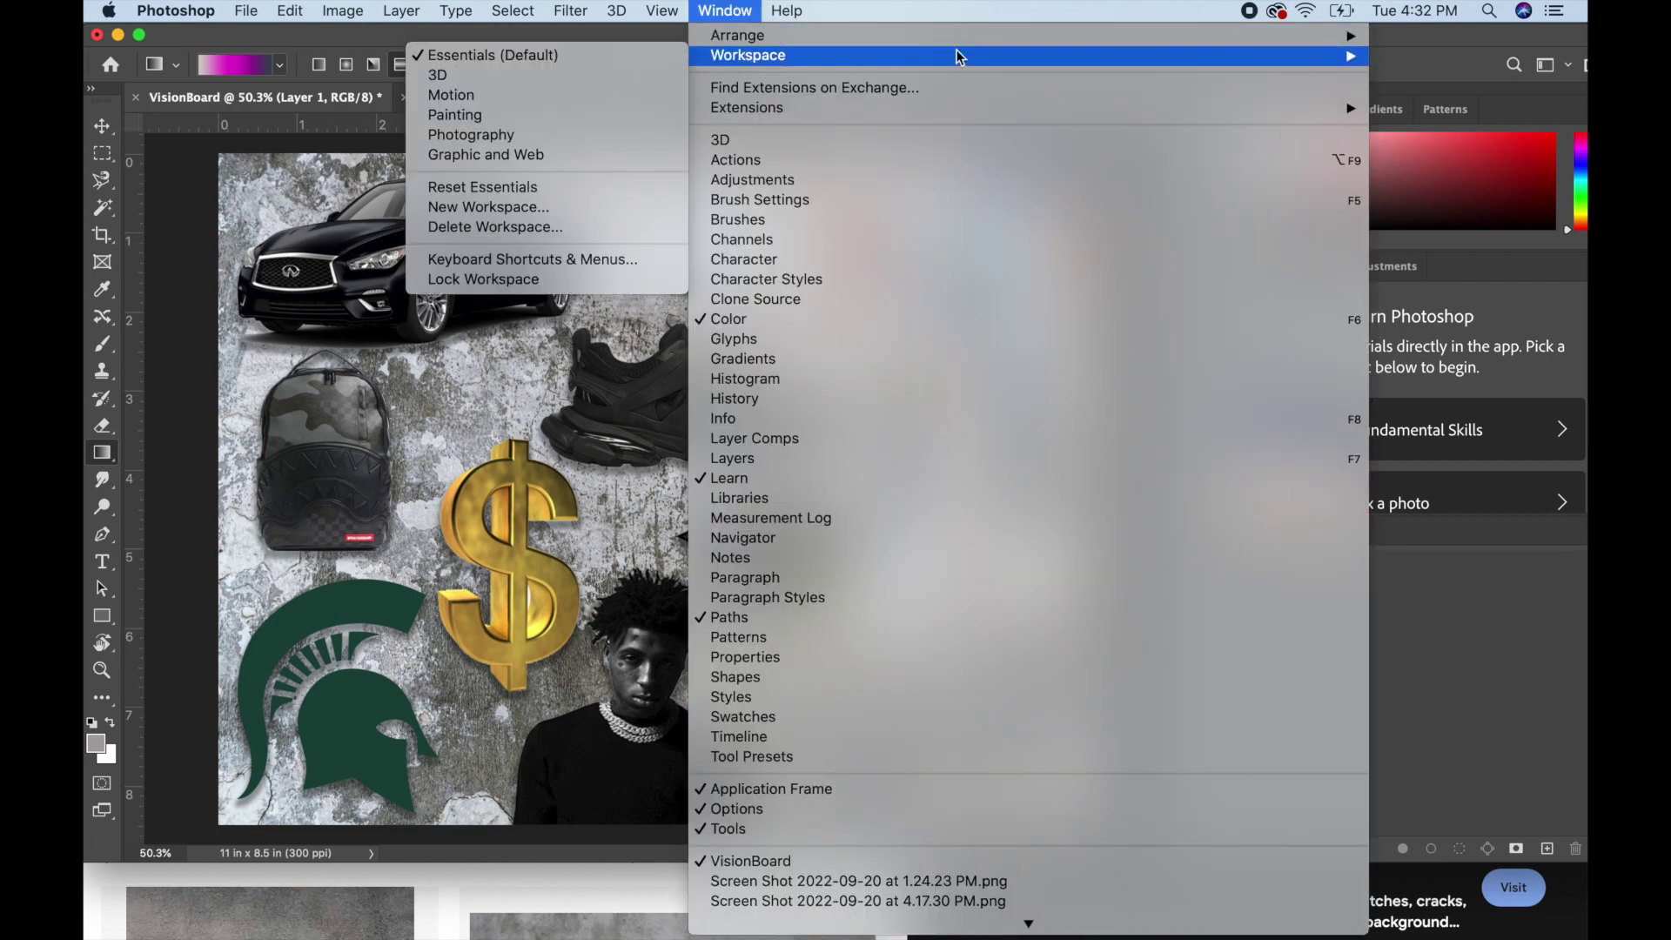
pyautogui.moveTo(745, 55)
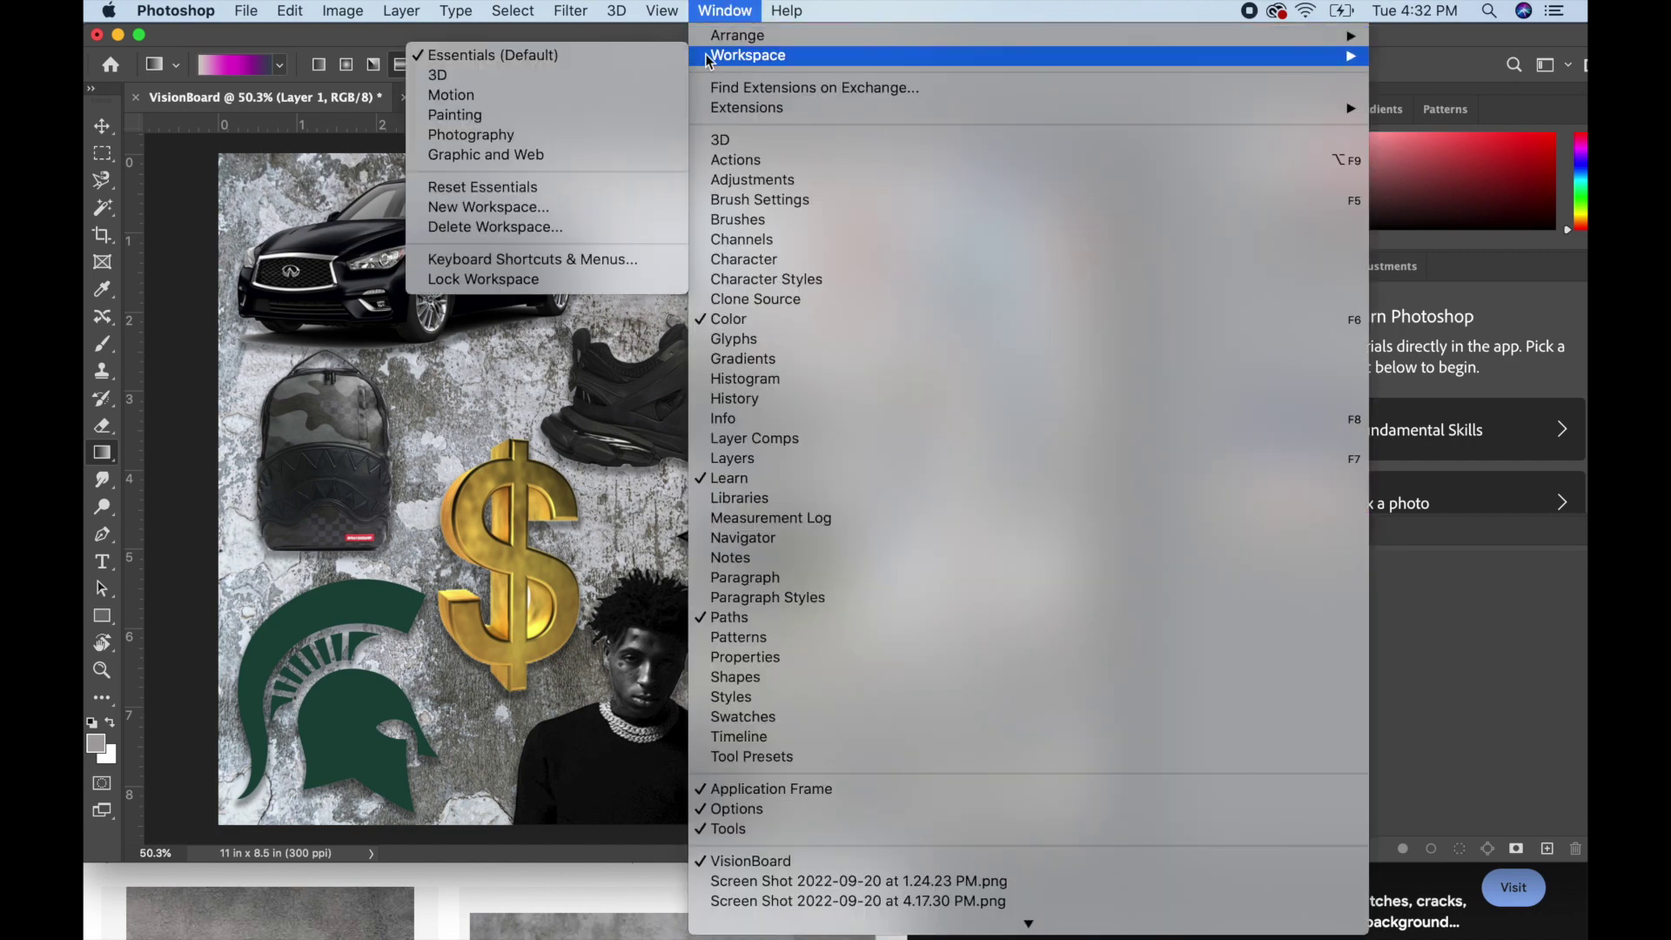
pyautogui.click(588, 183)
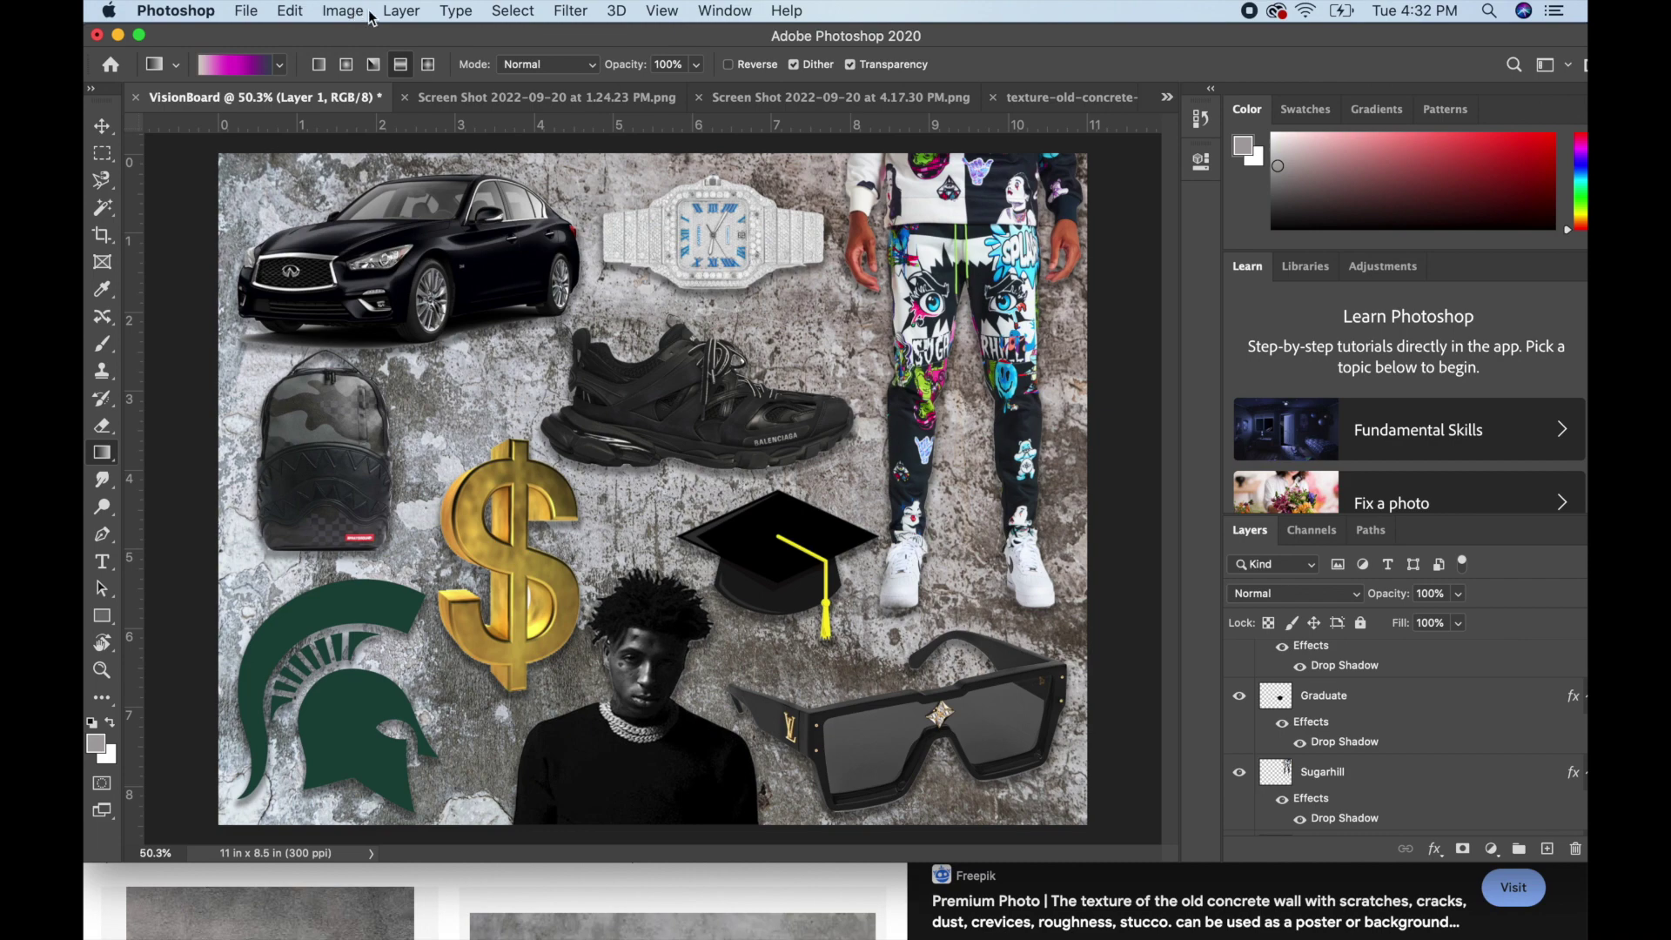
# - Flatten the vision board image and save it on the computer as VisionBoard.psd in the Vision Board folder, in Photoshop format
pyautogui.click(399, 12)
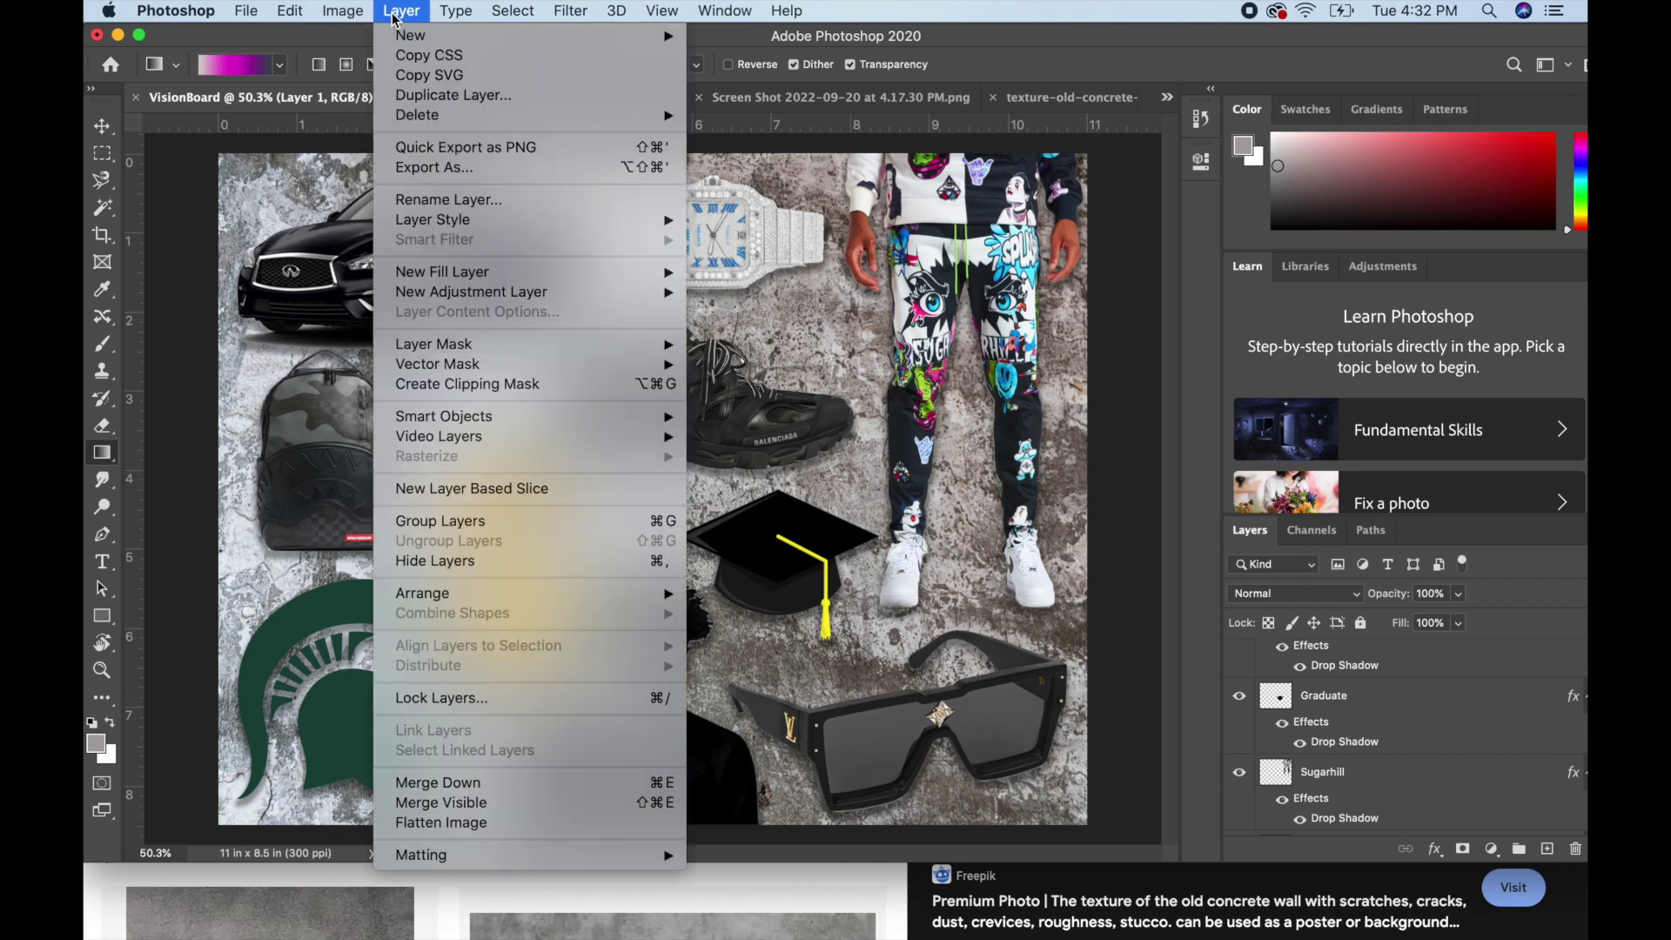
pyautogui.click(458, 825)
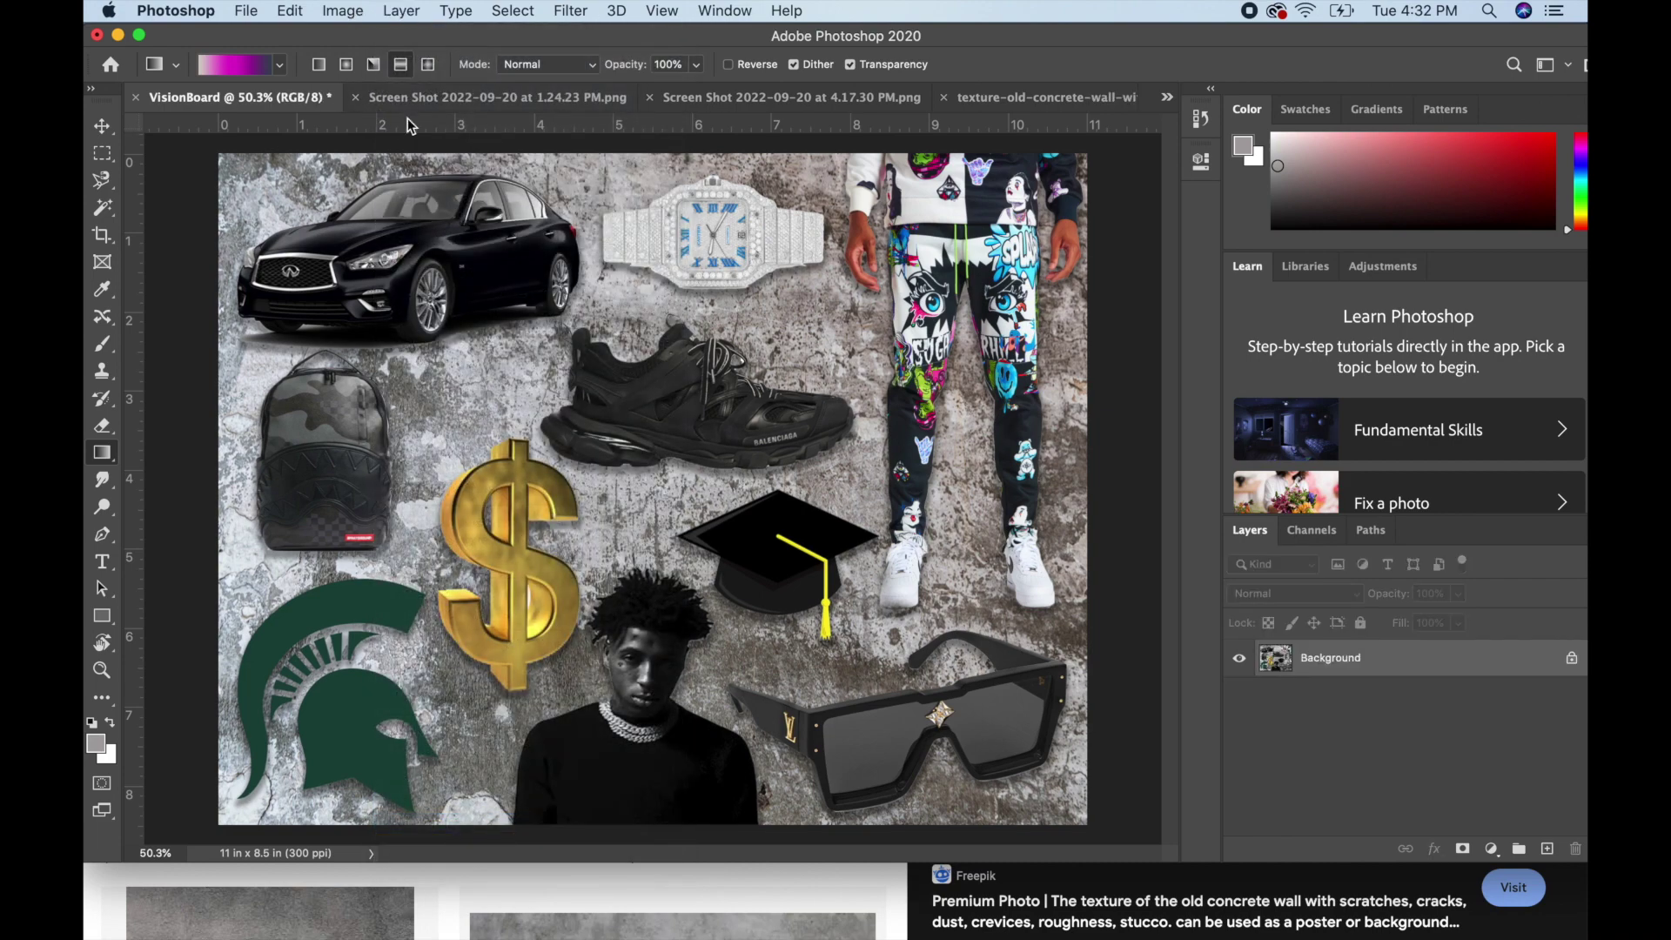
pyautogui.click(254, 10)
pyautogui.click(295, 248)
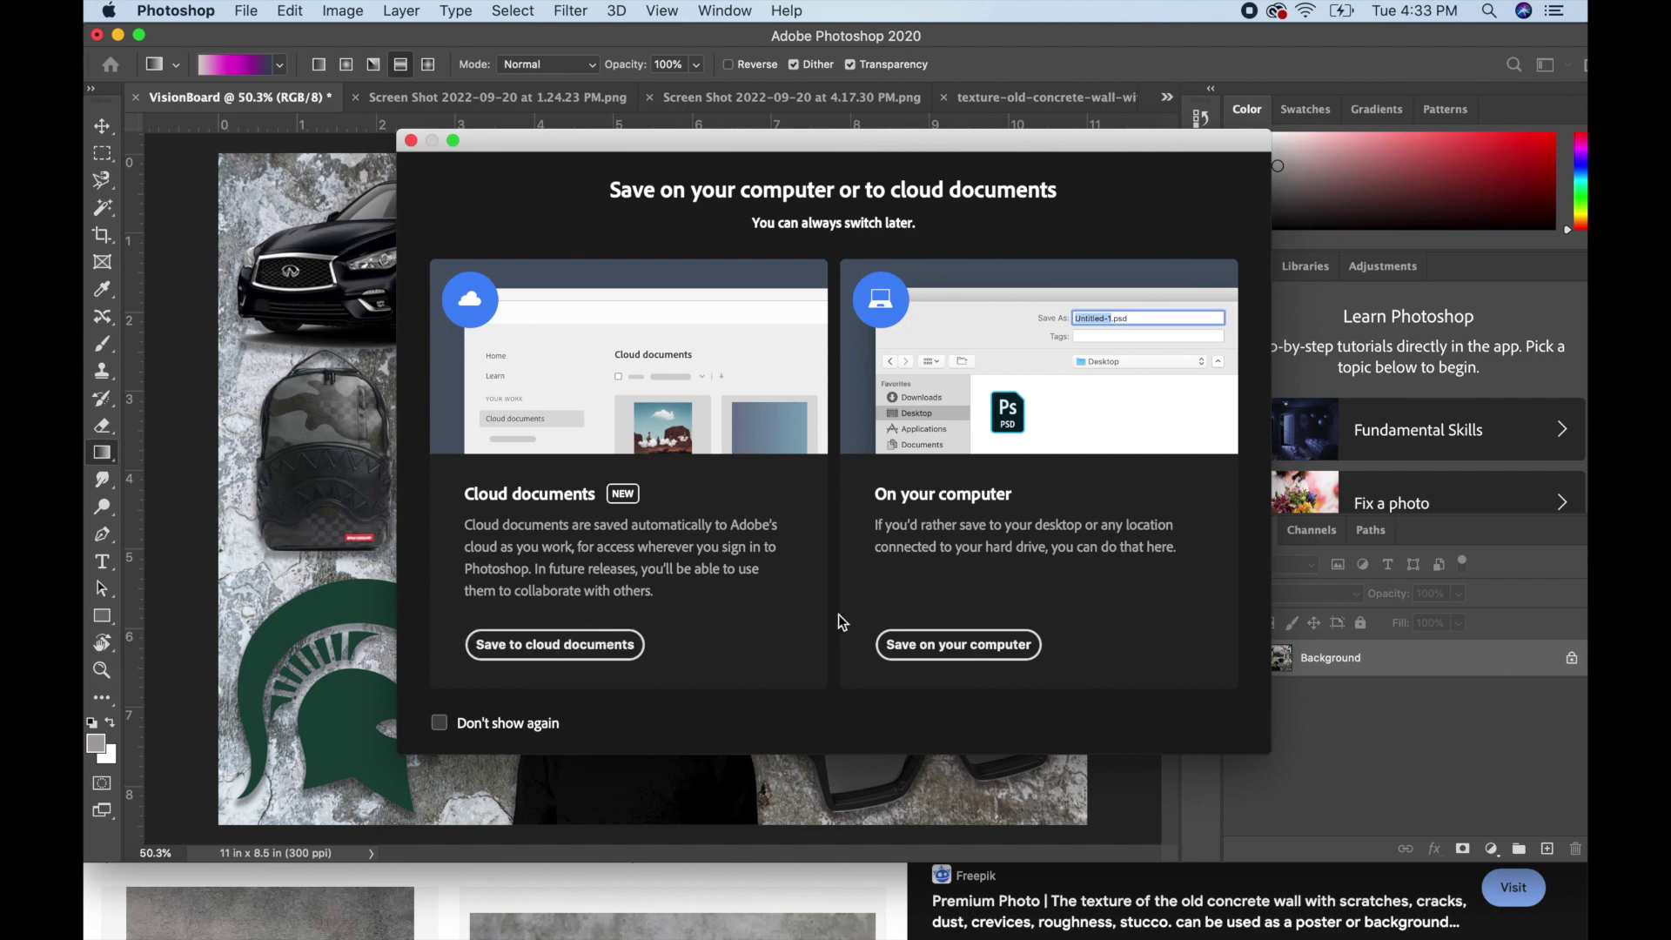
pyautogui.click(972, 652)
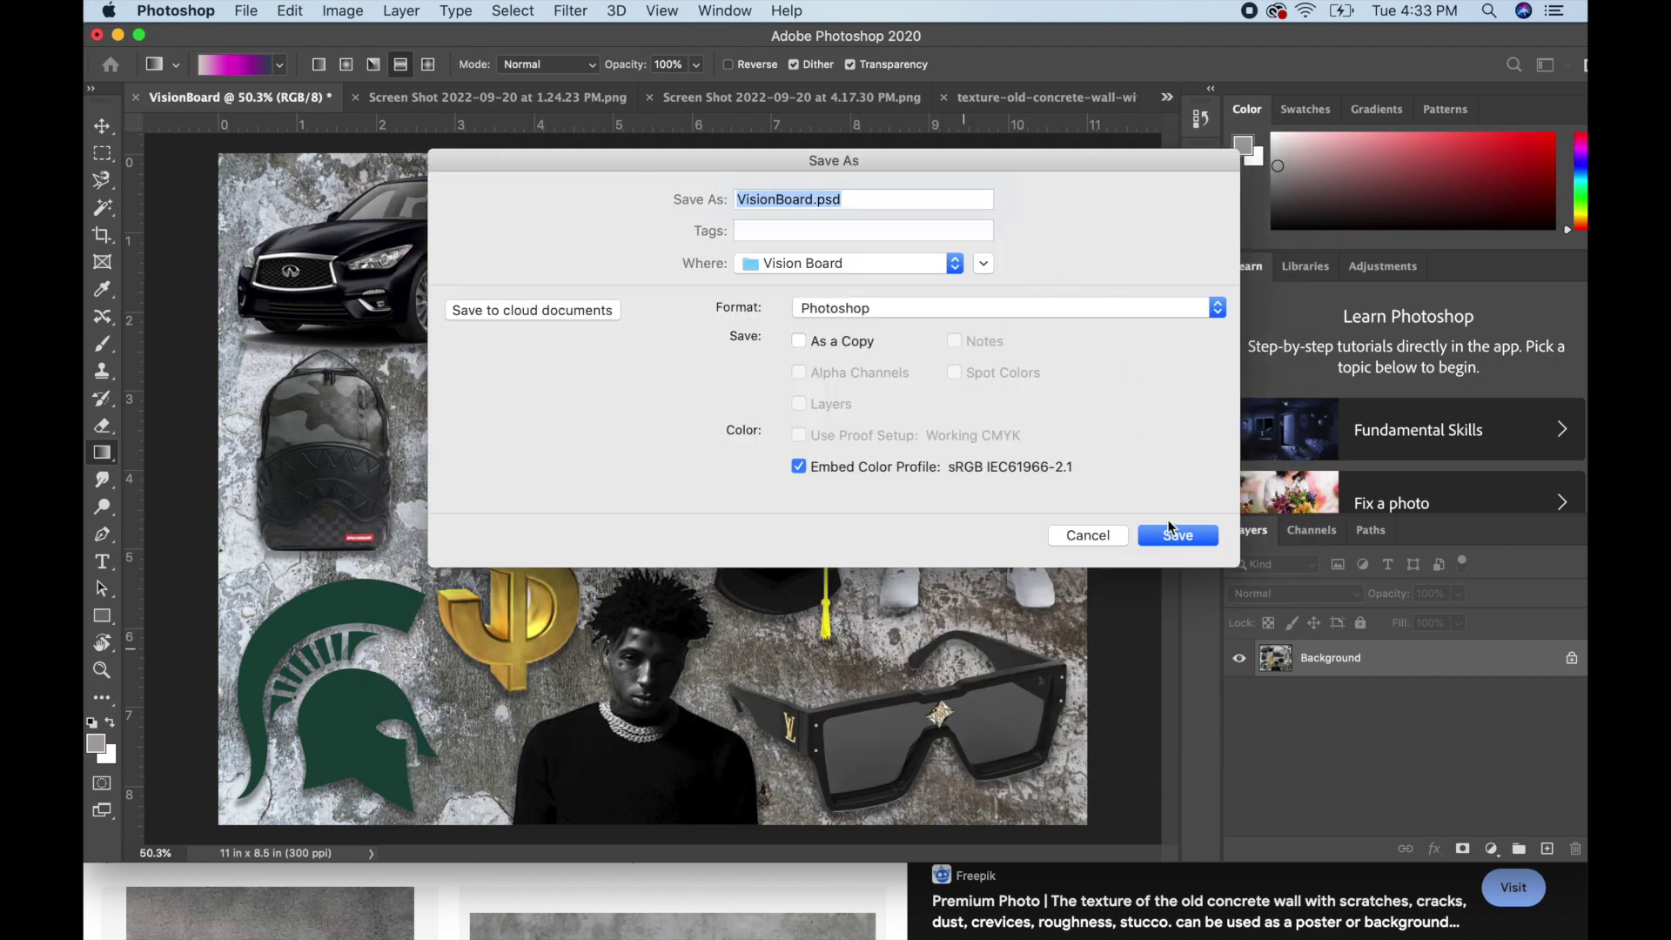
pyautogui.click(1173, 535)
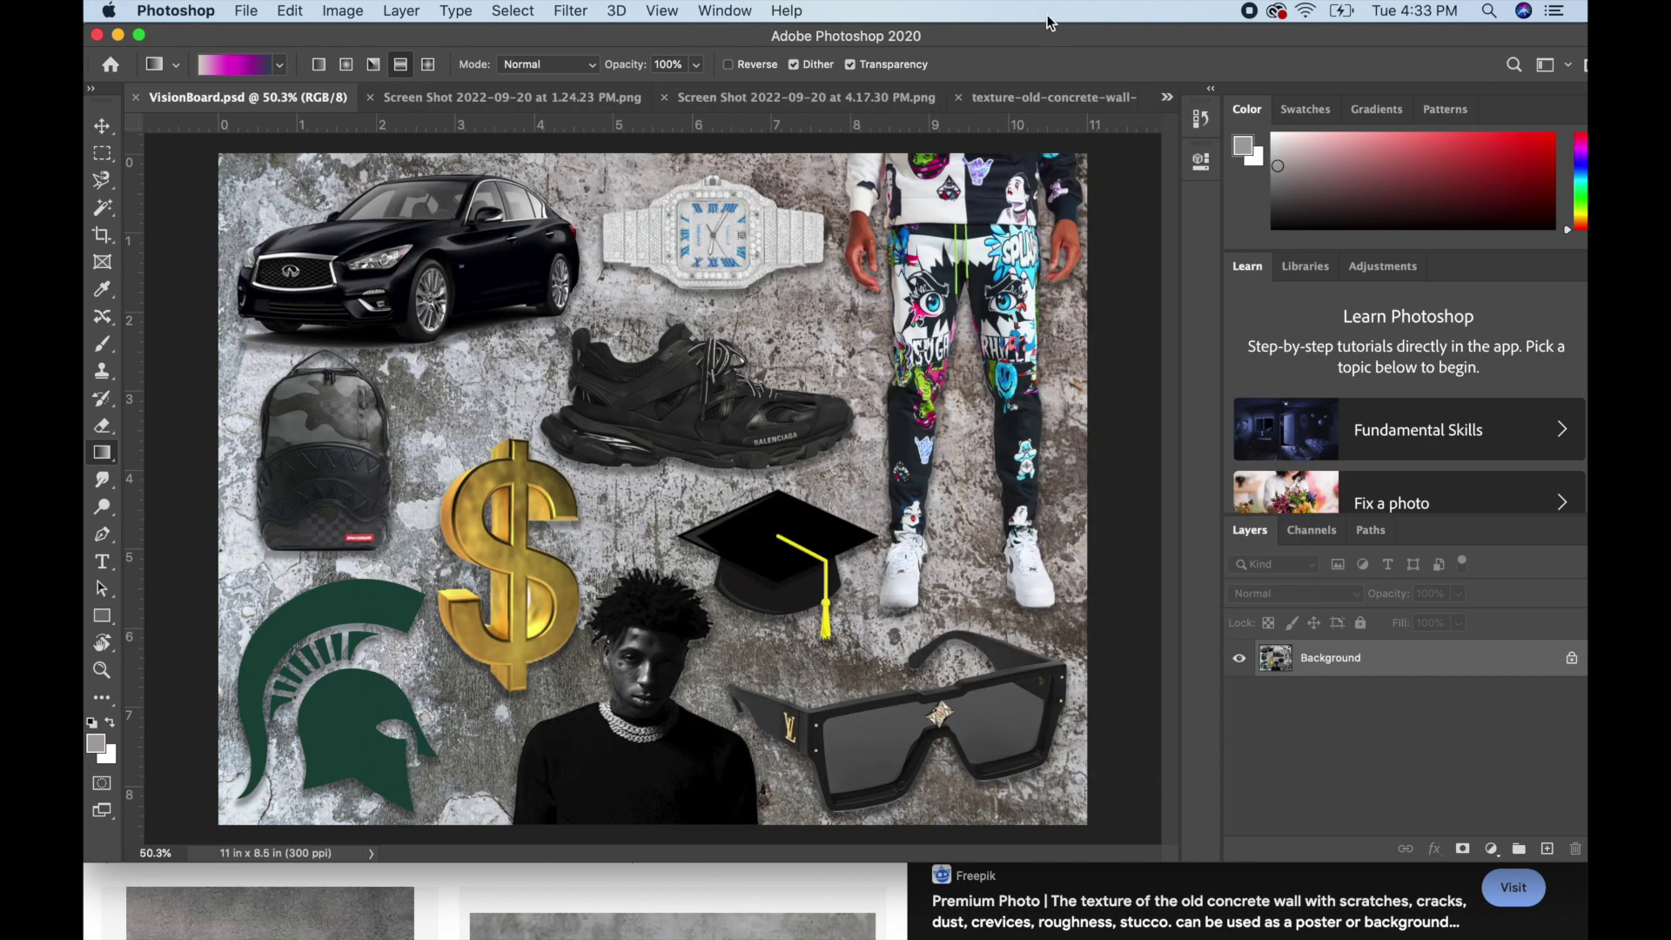